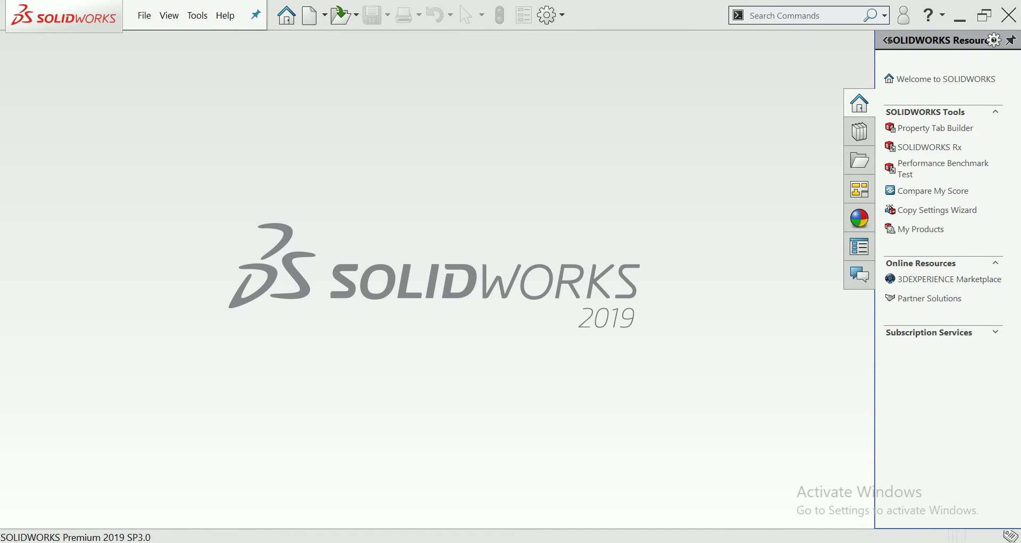
Create a new Part document and begin a sketch on its Top Plane
left_click(310, 15)
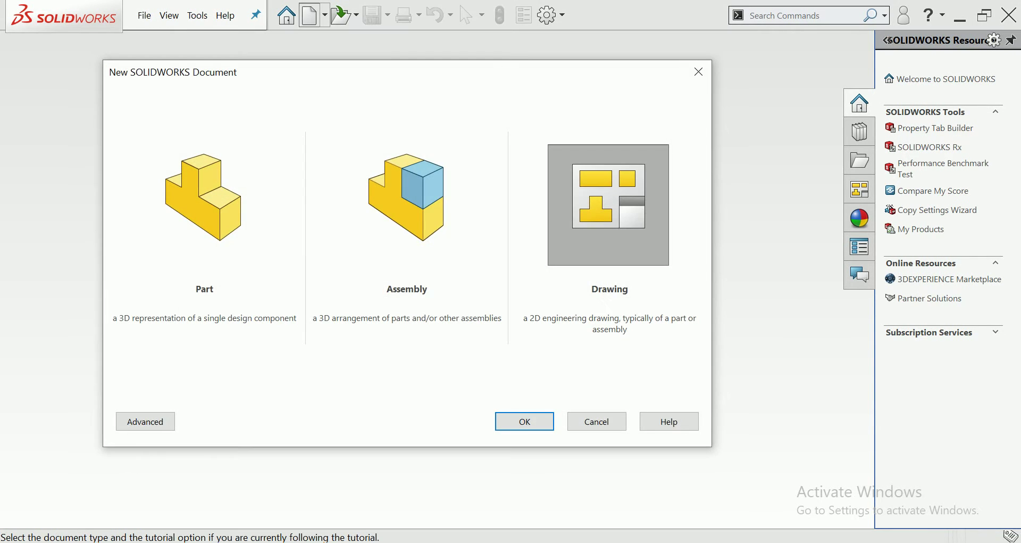
left_click(204, 205)
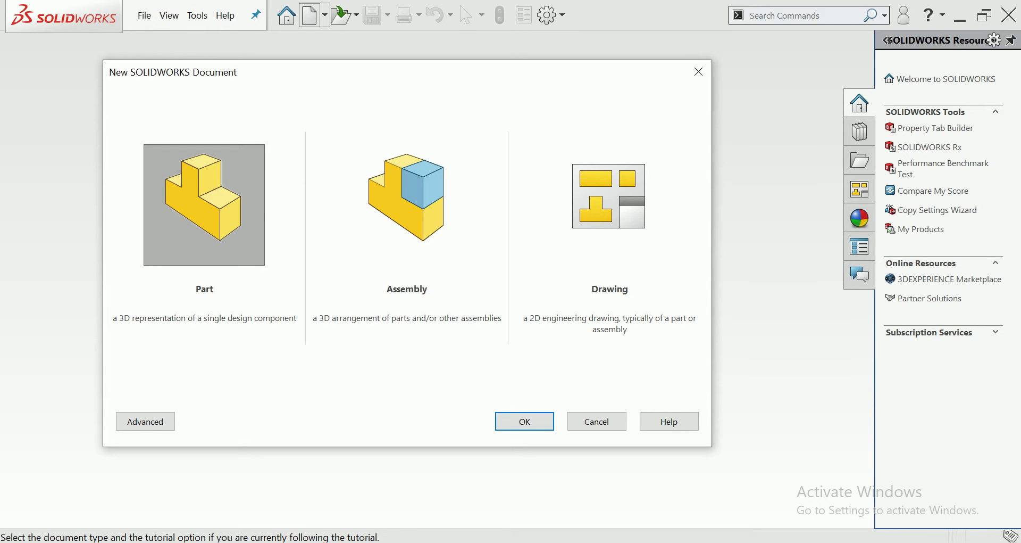
left_click(525, 422)
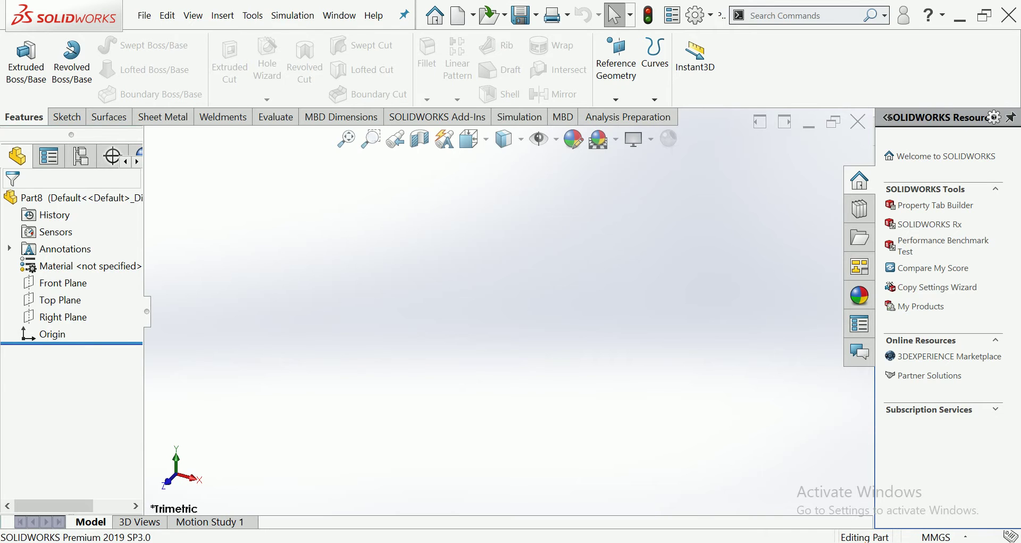
left_click(59, 299)
On the Top Plane, draw a horizontal midpoint line centred on the origin
left_click(80, 275)
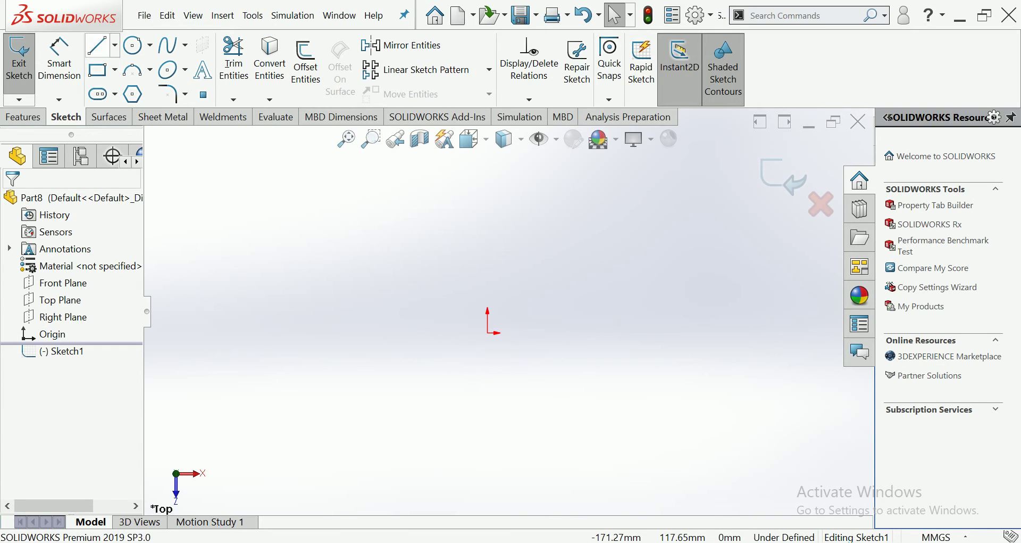
left_click(114, 70)
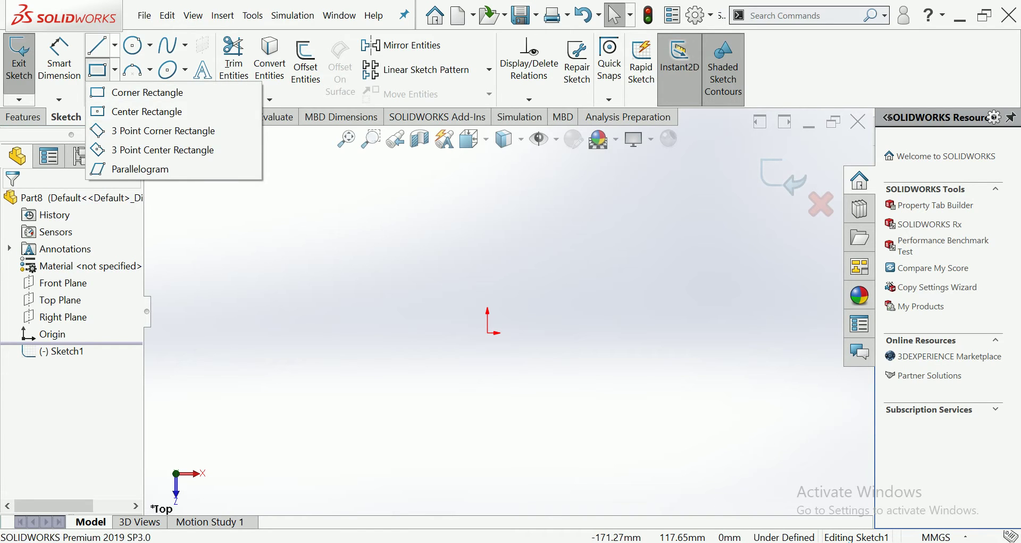
left_click(114, 44)
left_click(133, 104)
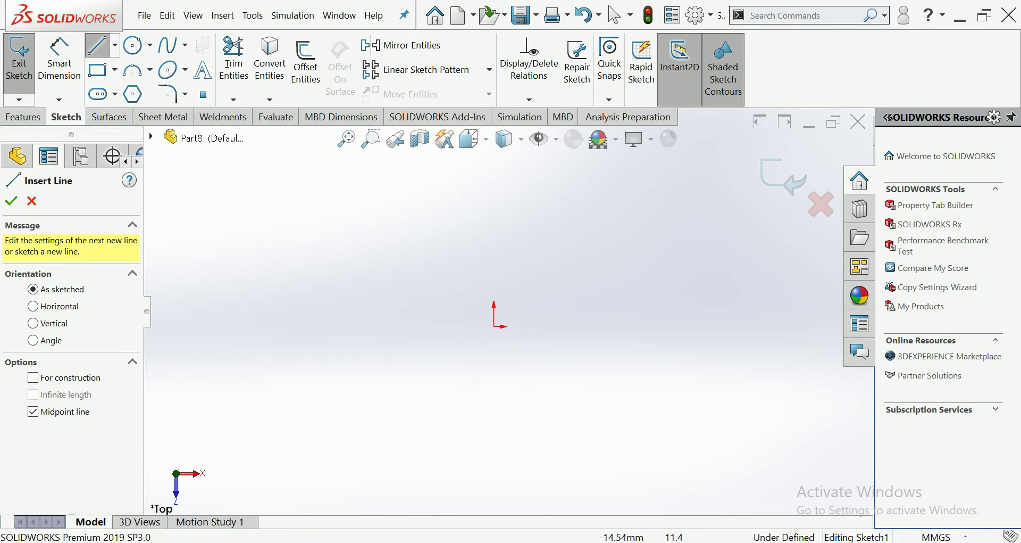
left_click_drag(494, 326, 757, 325)
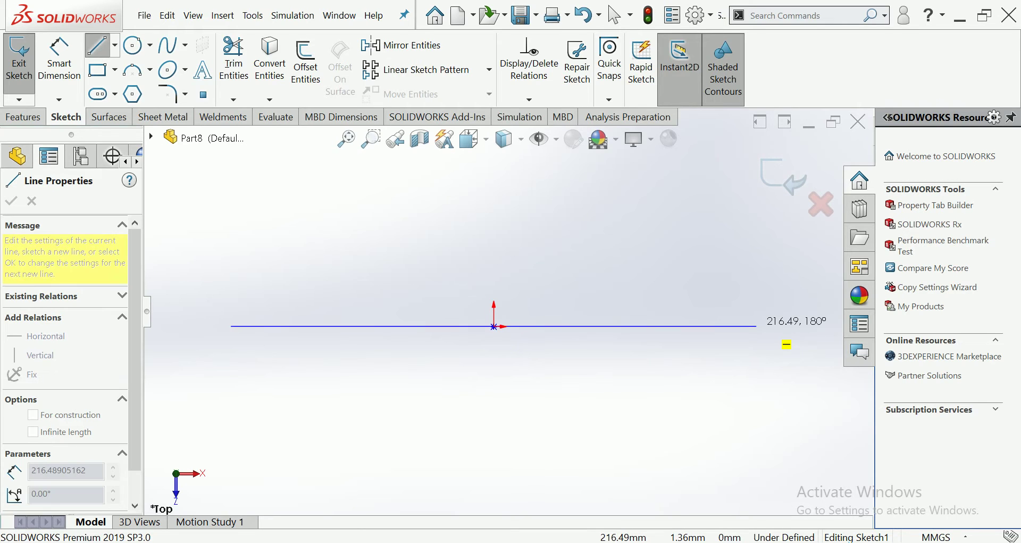
key("Escape")
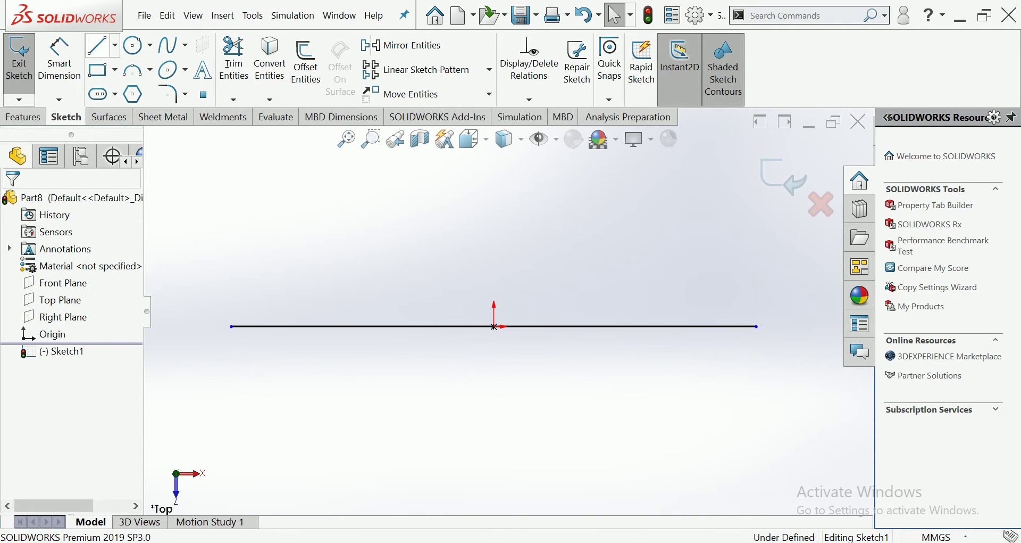
Dimension the line's length to 2500 mm
left_click(494, 325)
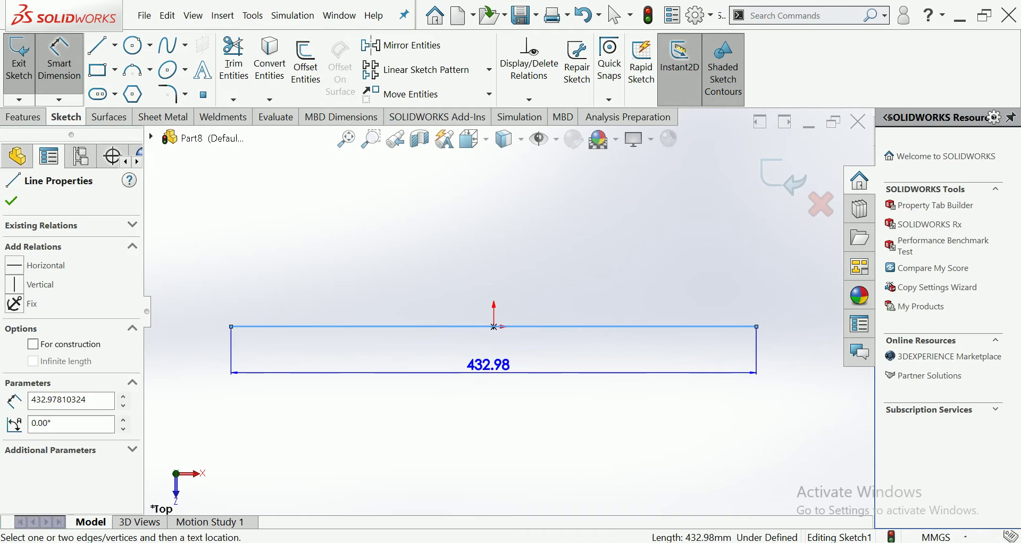
left_click(488, 372)
type("2500")
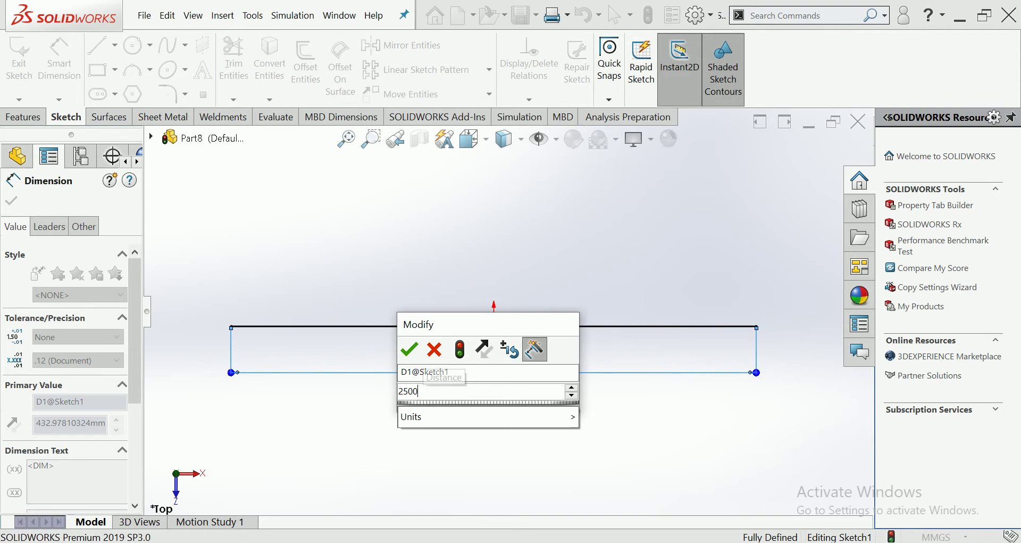
key("Return")
key("Escape")
scroll(509, 311, "up", 2)
scroll(509, 312, "up", 1)
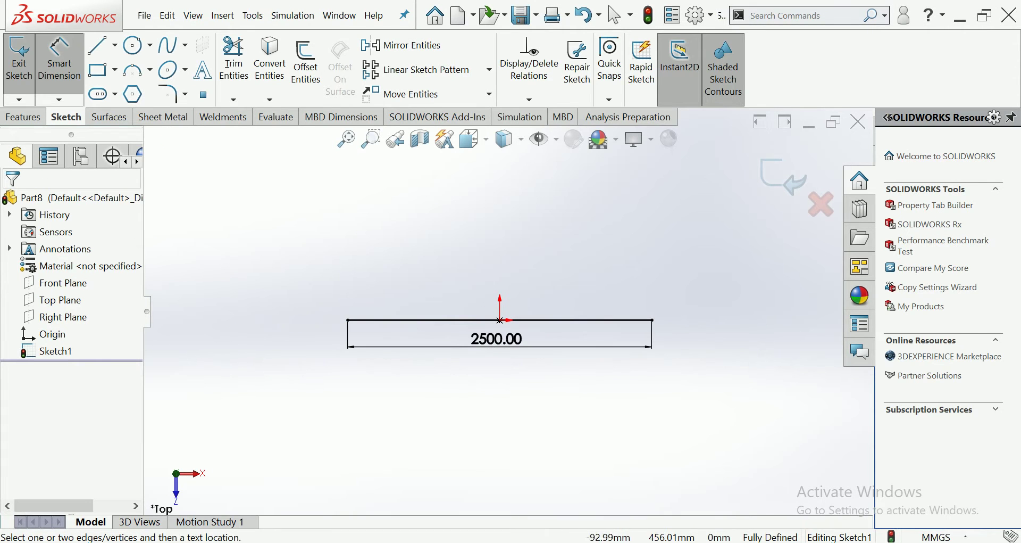
key("Escape")
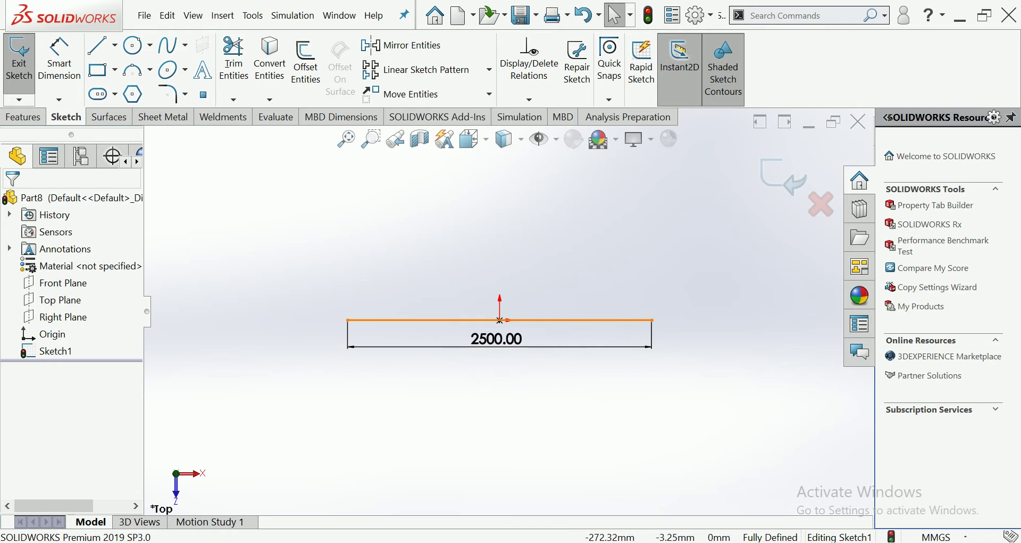
Convert the 2500 mm line into construction geometry
left_click(500, 320)
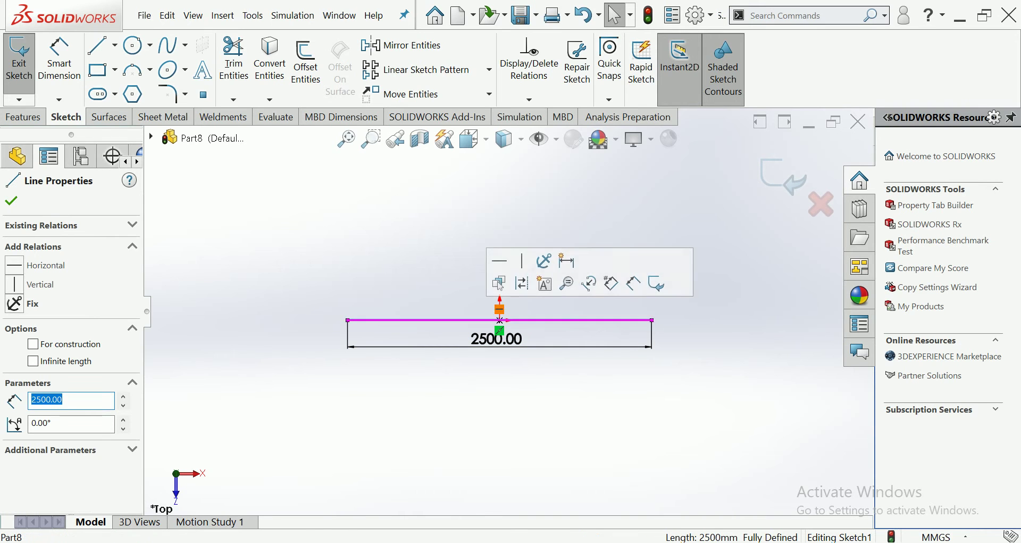
left_click(511, 298)
scroll(477, 316, "down", 4)
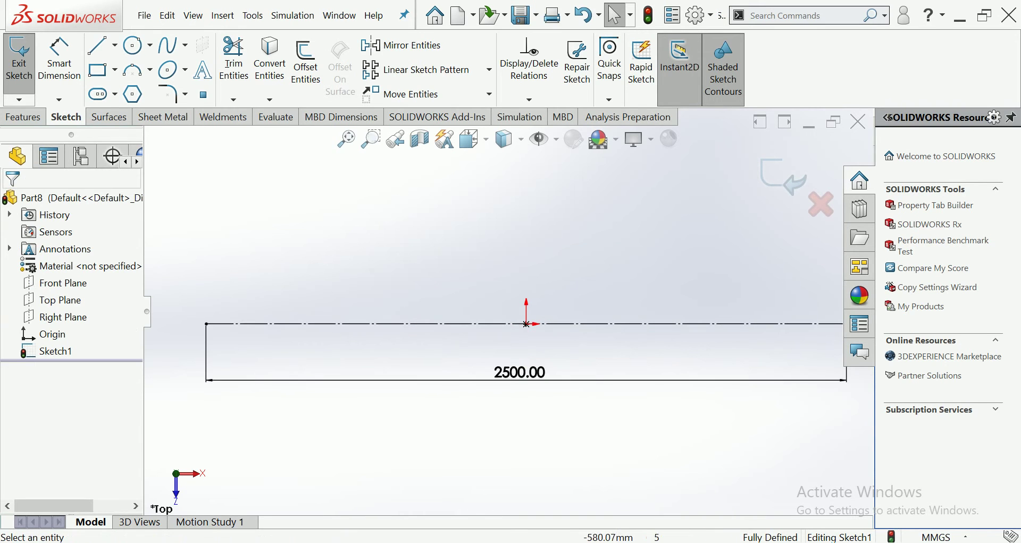
left_click(97, 70)
scroll(379, 338, "up", 2)
scroll(342, 337, "down", 3)
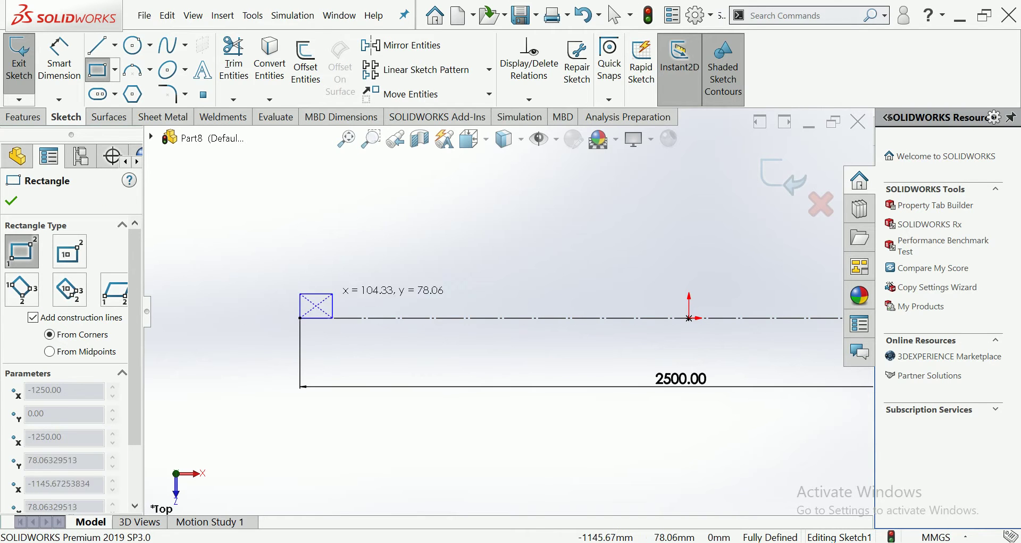
Draw a center rectangle centred on the left endpoint of the construction line
left_click(70, 251)
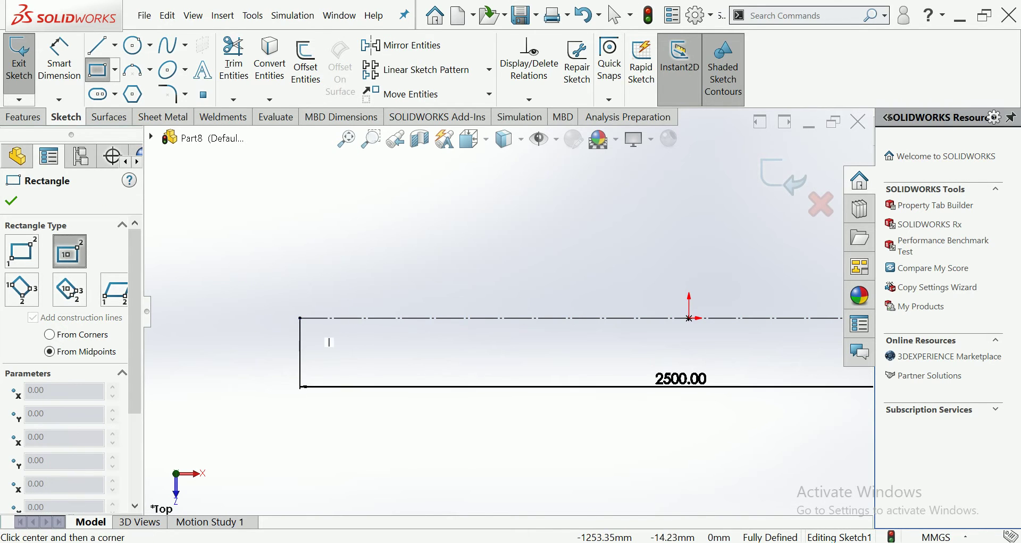
left_click(301, 318)
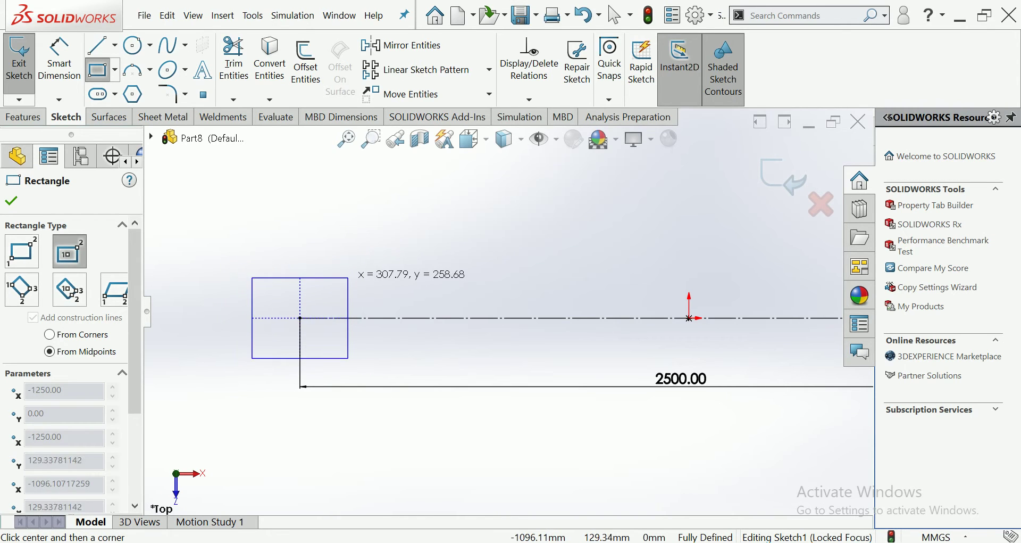
left_click(349, 278)
scroll(508, 312, "up", 3)
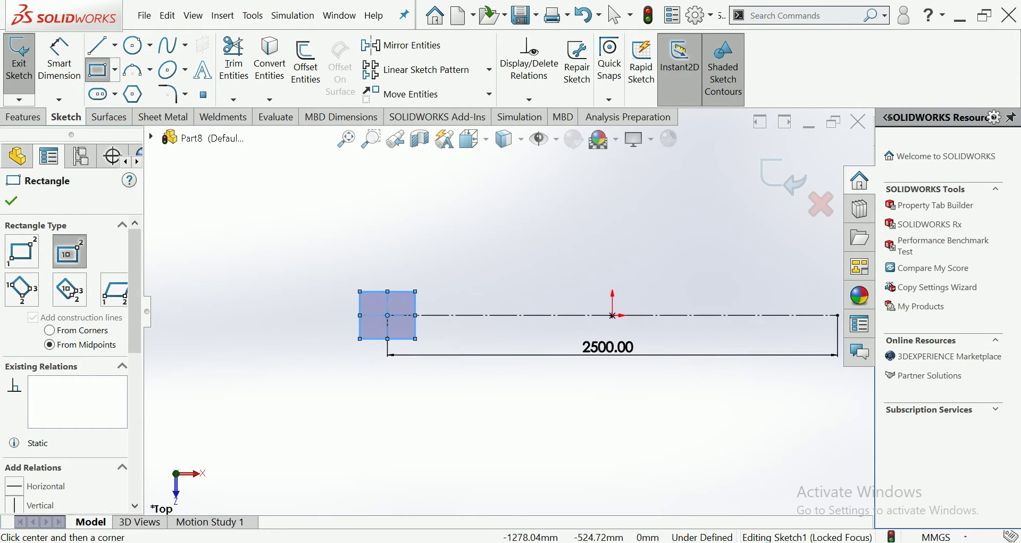
left_click(97, 69)
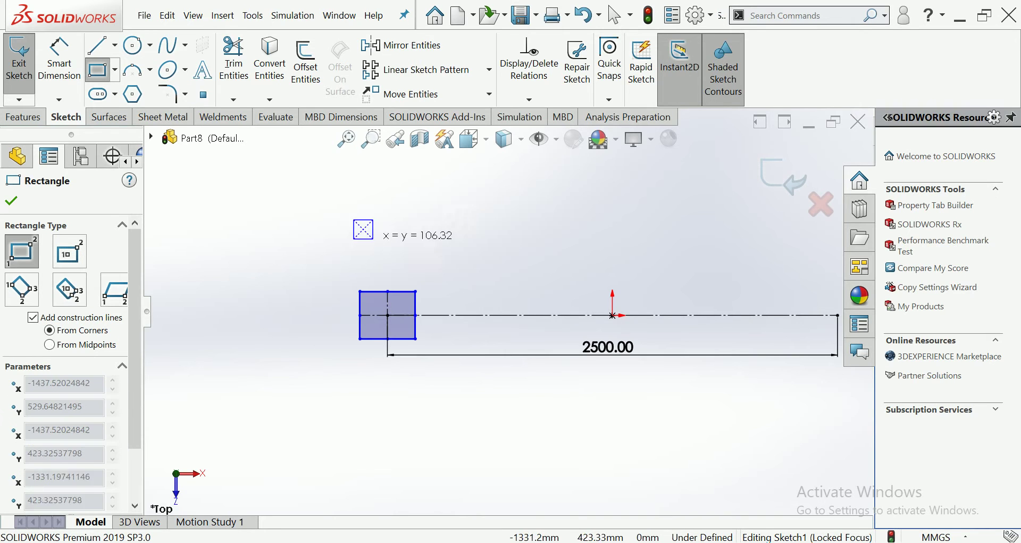
key("Escape")
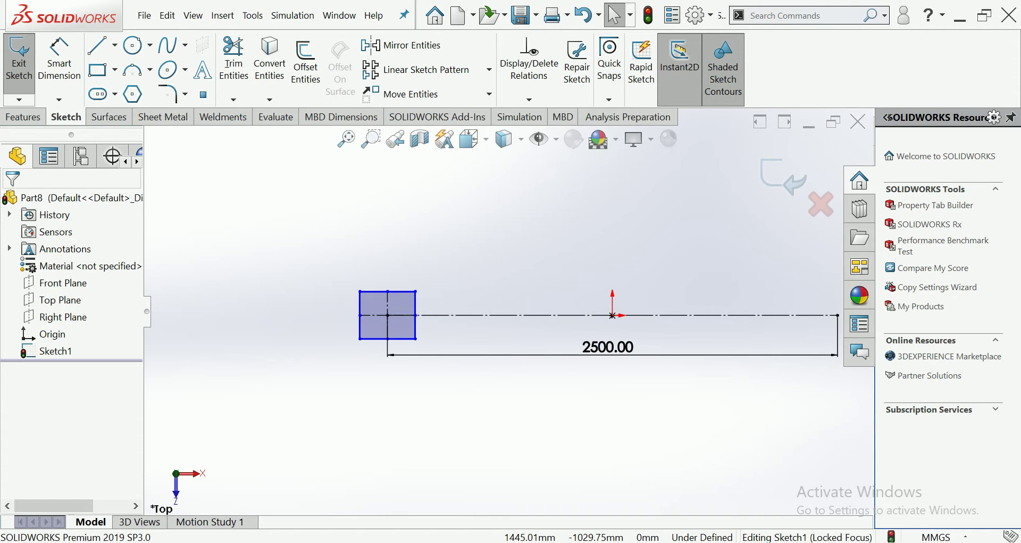
Dimension the rectangle's height and width to 400 mm each
left_click(59, 58)
left_click(360, 324)
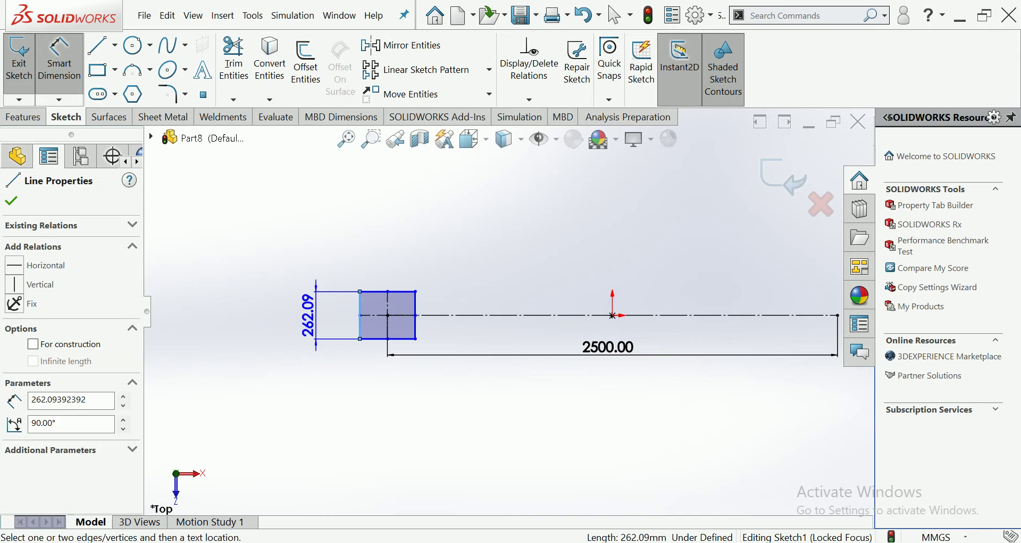
left_click(314, 311)
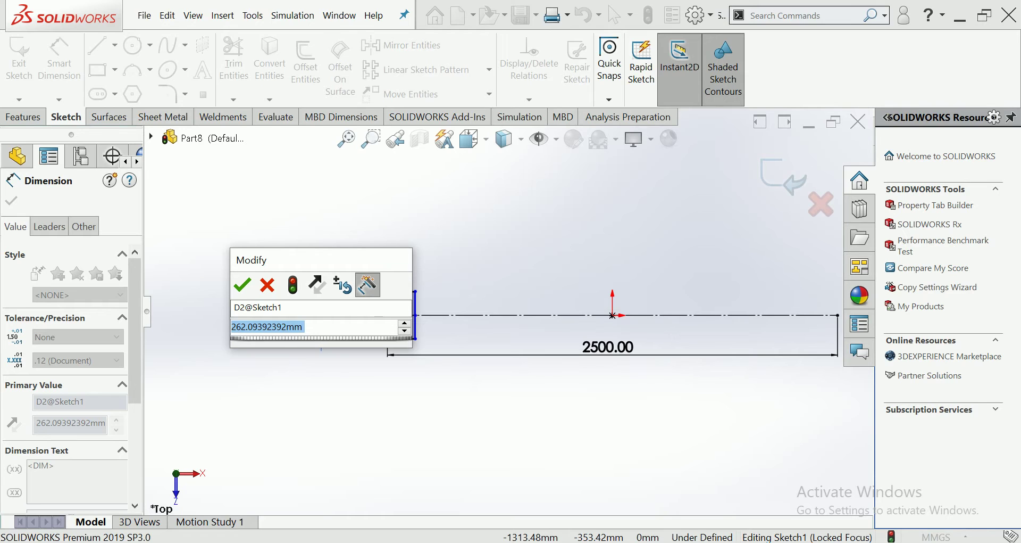
type("50")
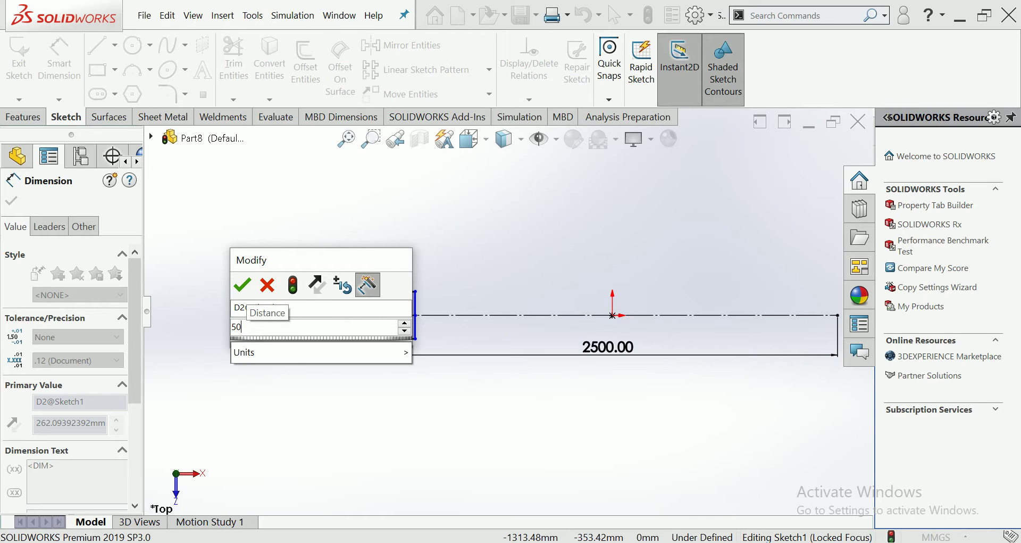
key("BackSpace")
key("BackSpace")
type("4")
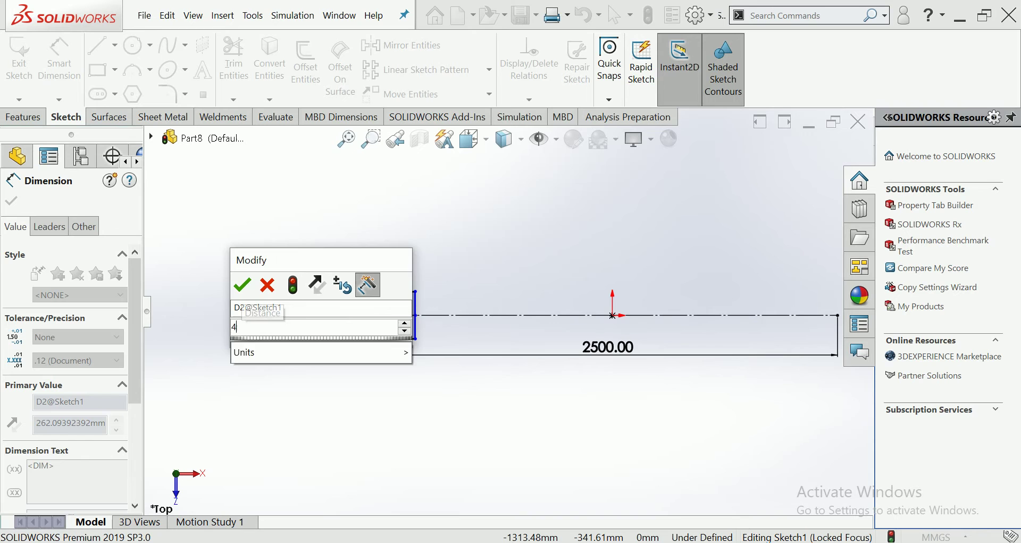
type("00")
key("Escape")
key("Return")
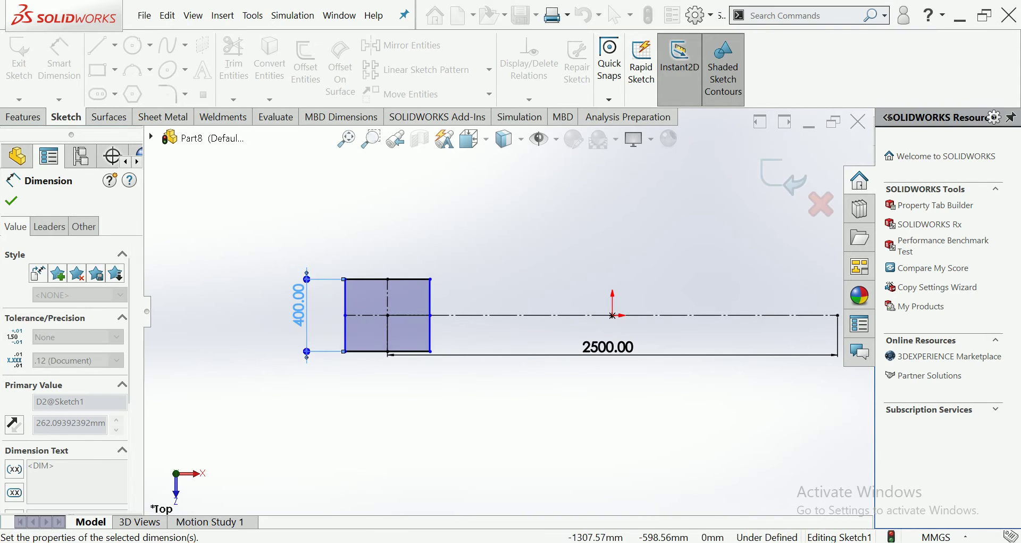
left_click(388, 279)
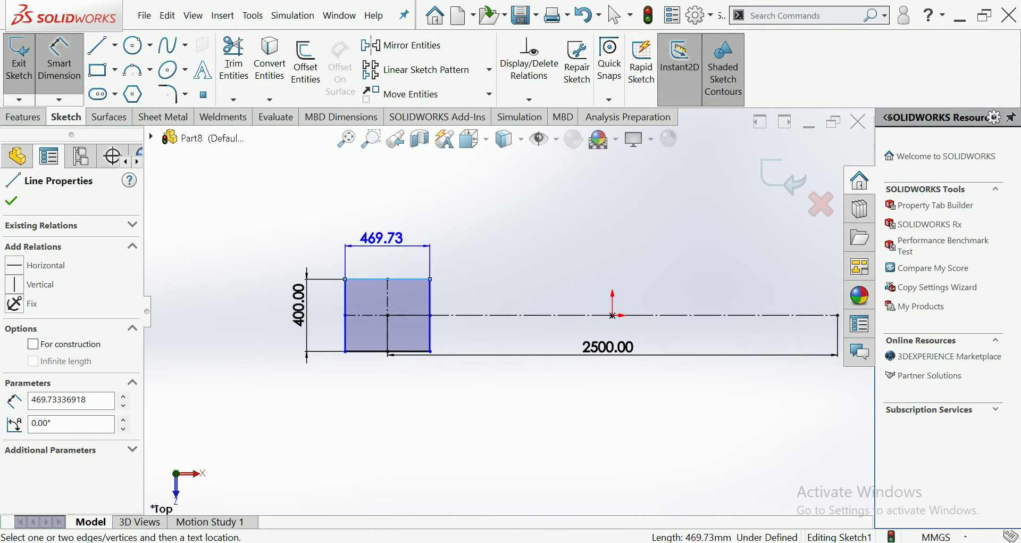
left_click(386, 243)
type("400")
key("Escape")
key("Return")
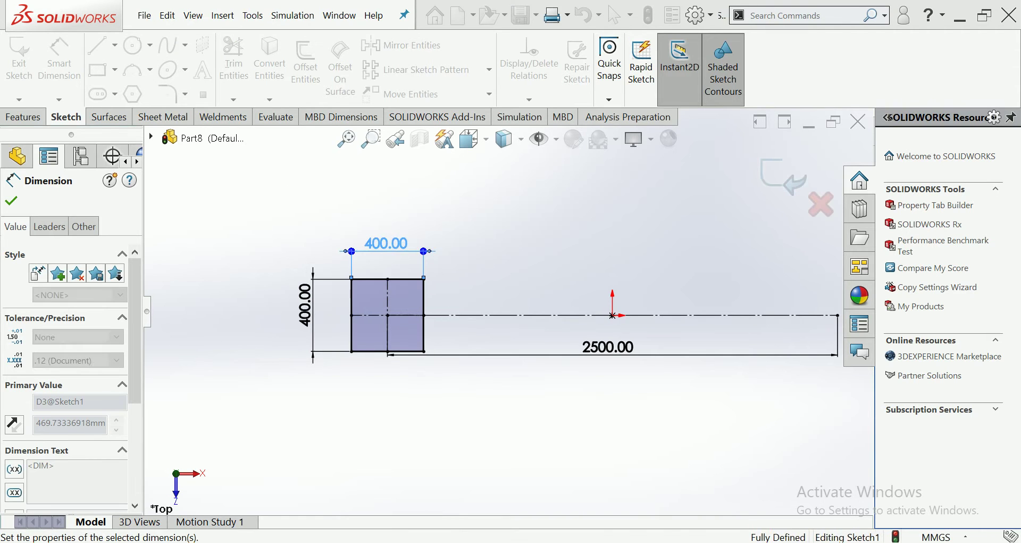
scroll(512, 312, "up", 3)
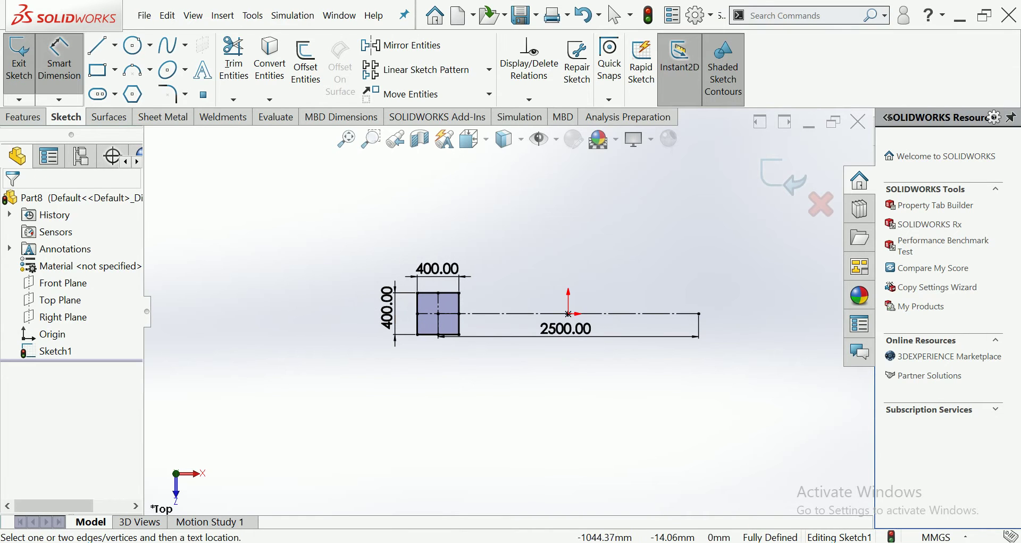
Change both 400 mm square dimensions to 300 mm, keep the 2500 mm line, and exit the sketch
scroll(479, 298, "down", 2)
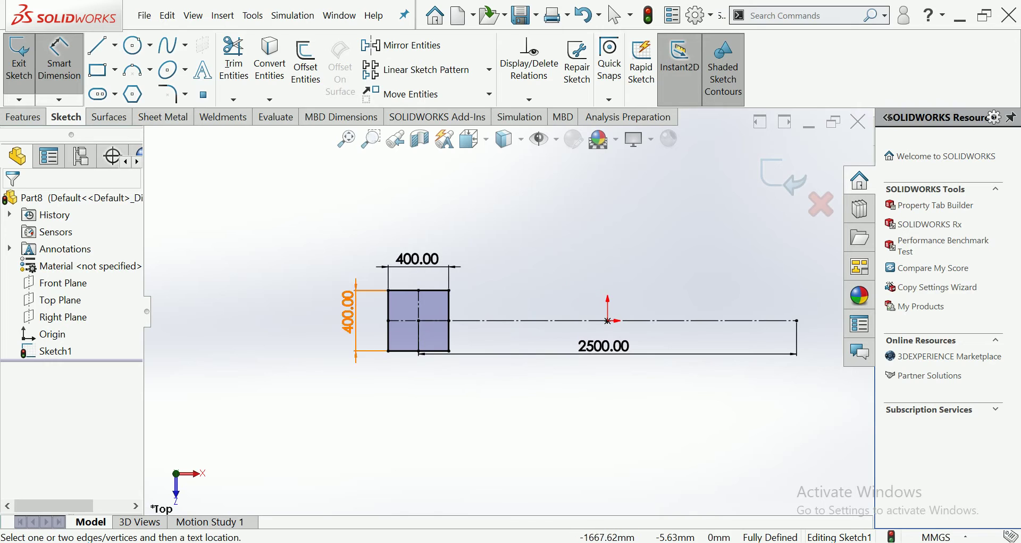
double_click(348, 312)
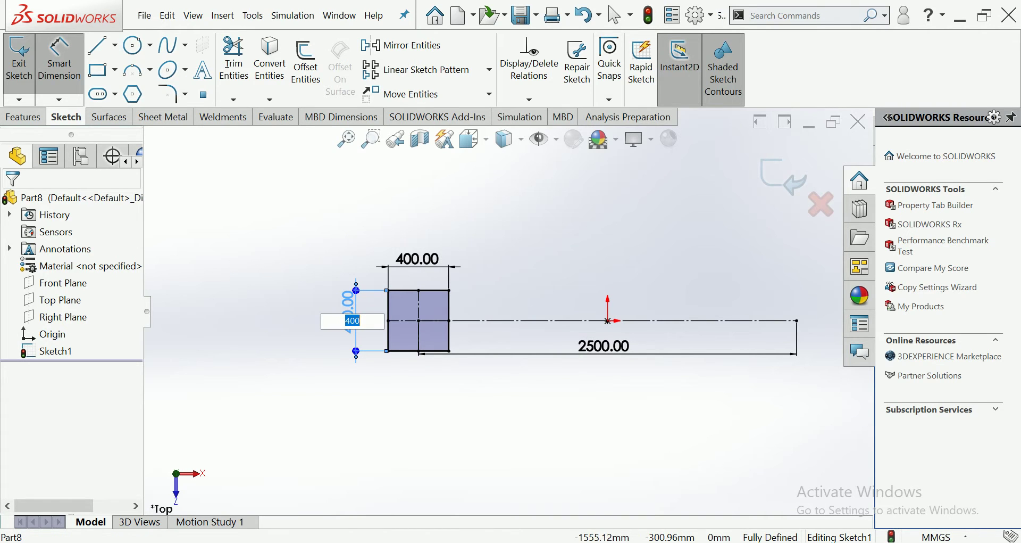
type("300")
key("Return")
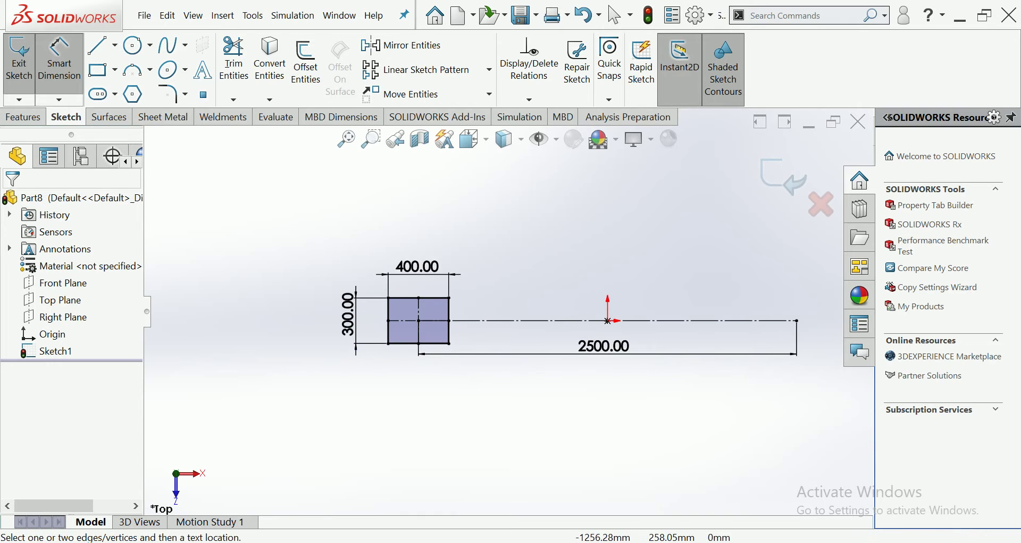
double_click(418, 266)
type("300")
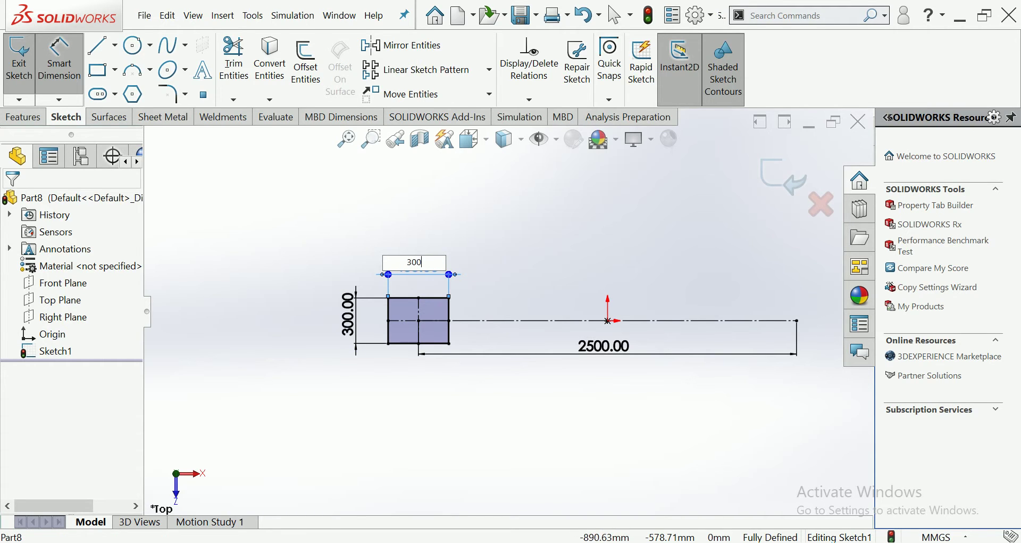
key("Return")
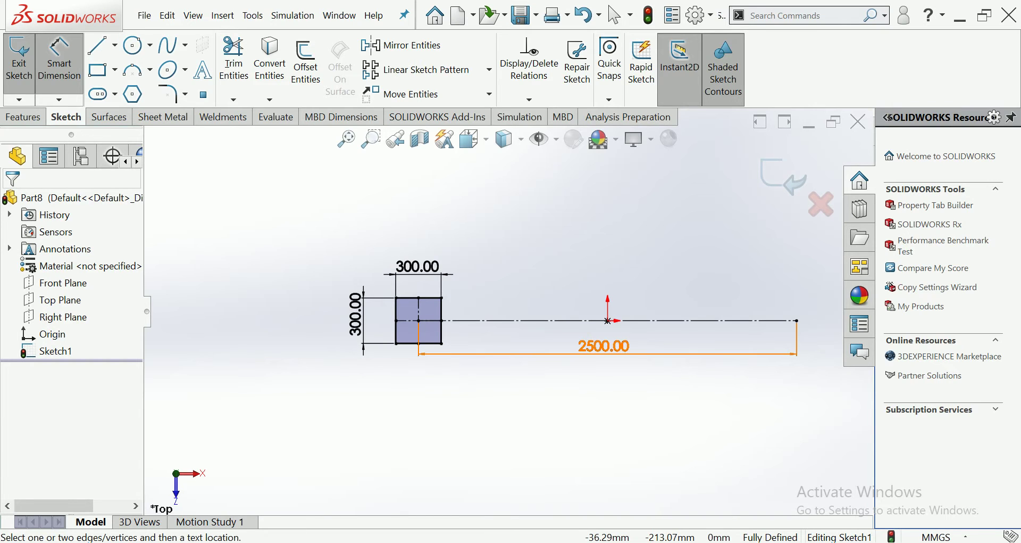
double_click(603, 346)
type("300")
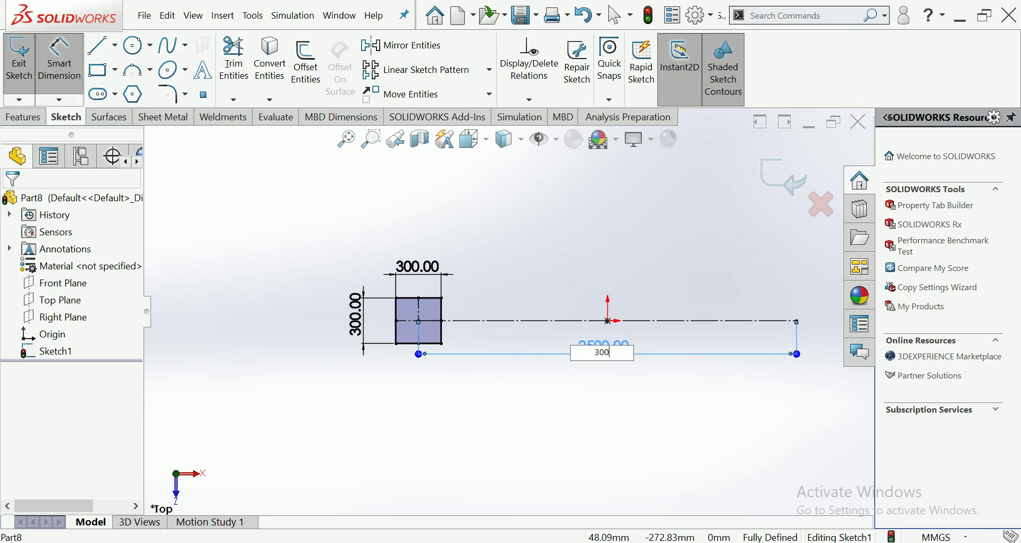
type(".0")
key("Return")
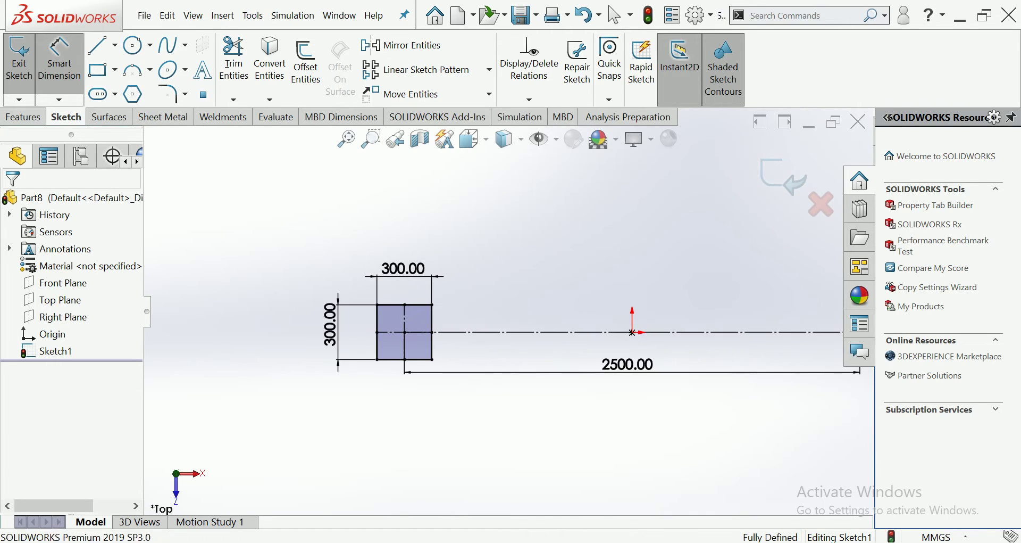
scroll(526, 352, "up", 1)
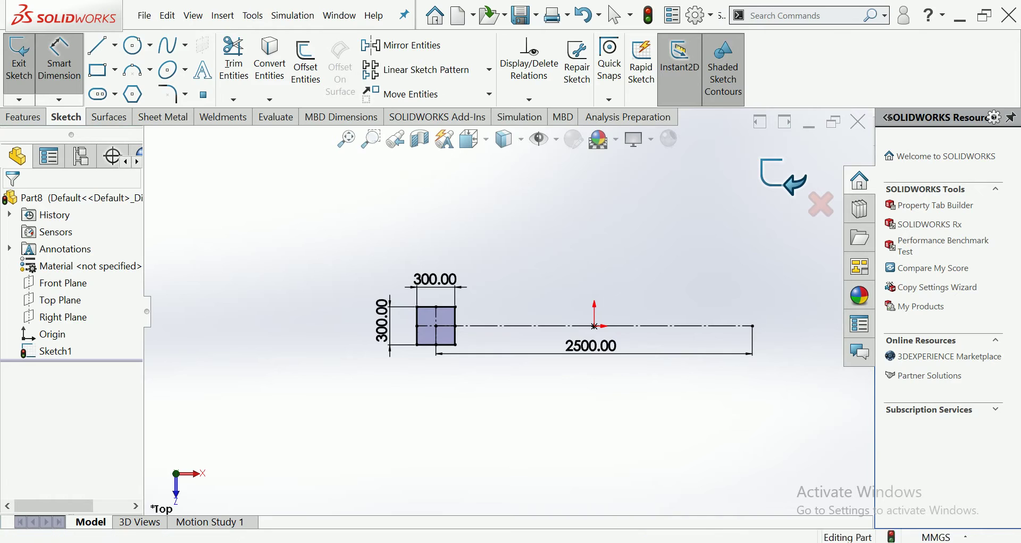
left_click(782, 178)
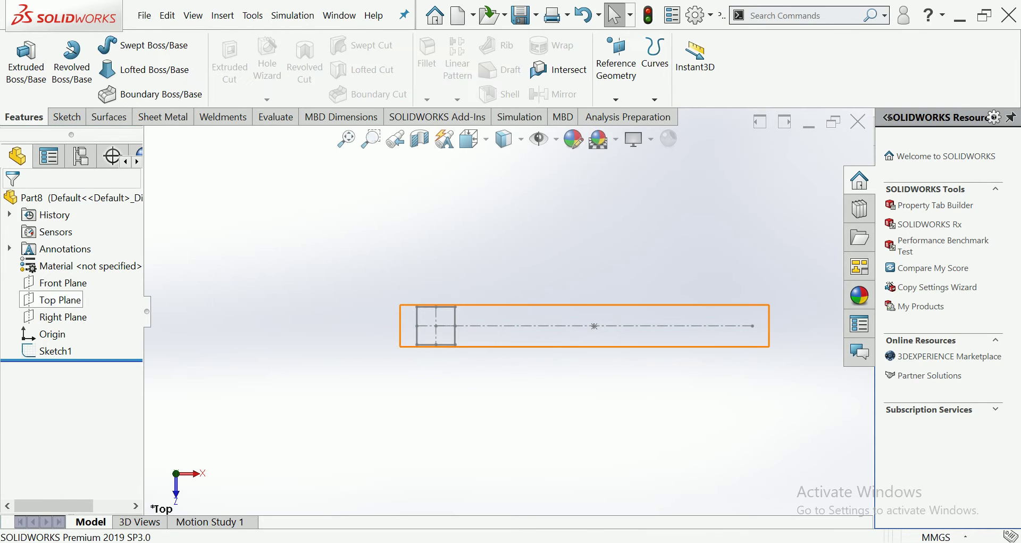
Create reference plane Plane1 offset 1500 mm from the Top Plane
left_click(59, 299)
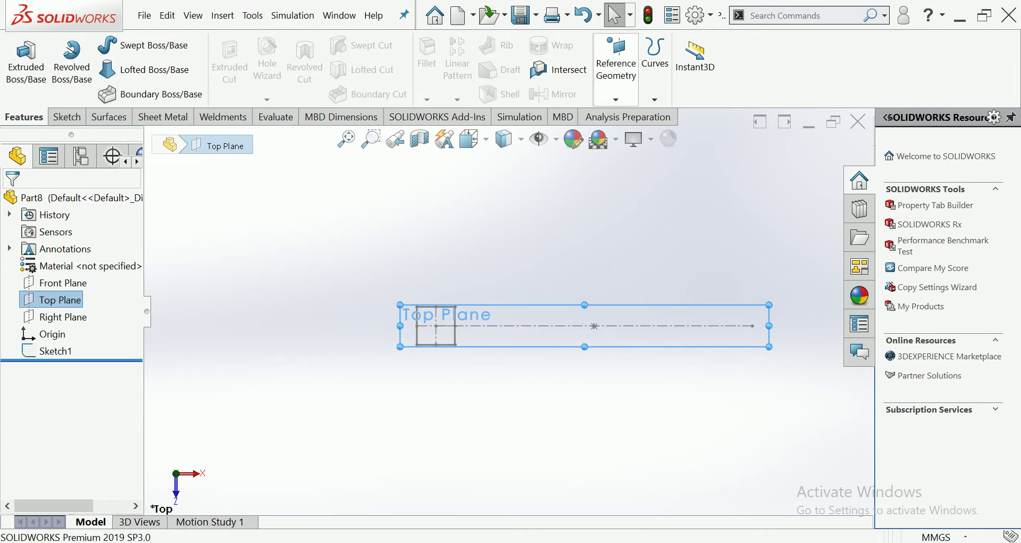
left_click(616, 63)
left_click(620, 116)
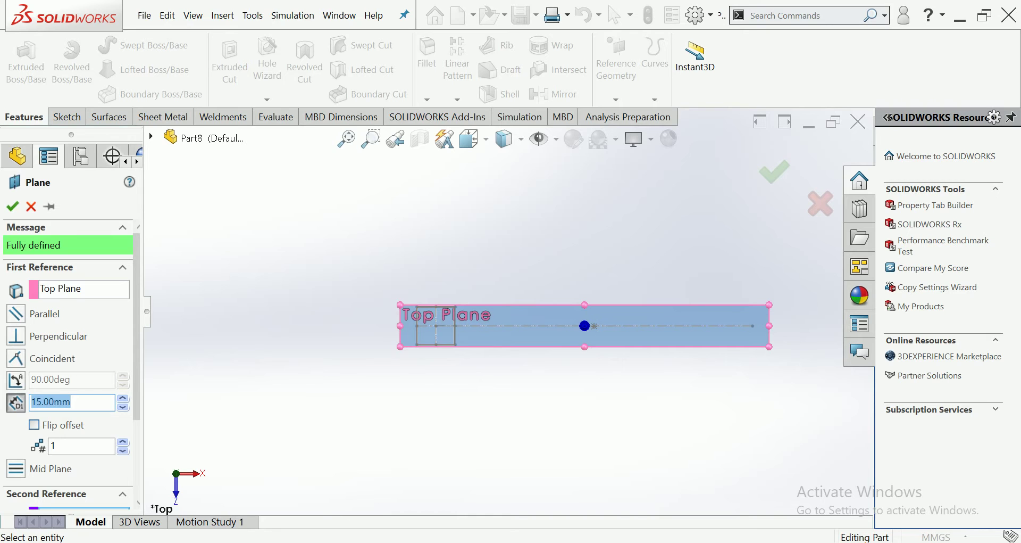
type("15")
key("Return")
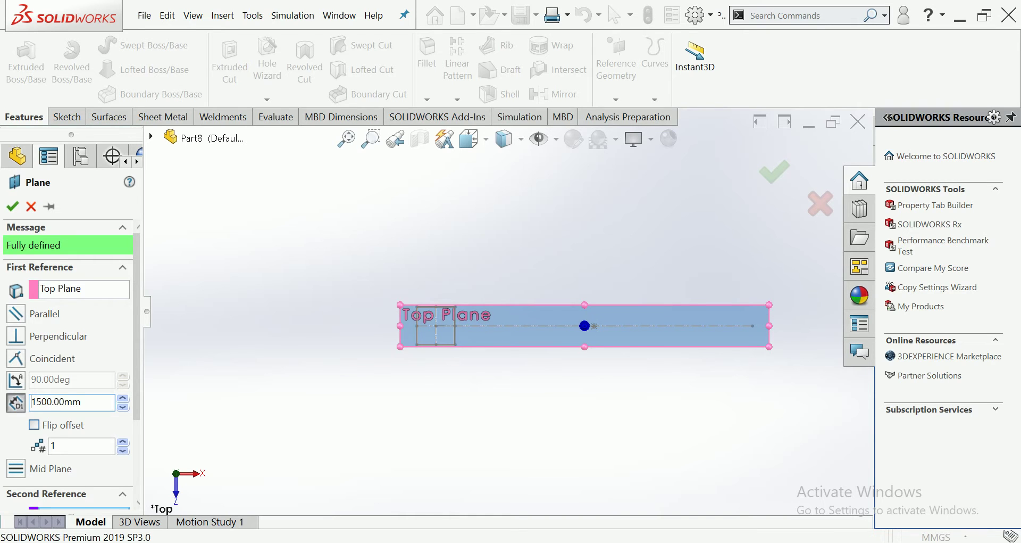
key("Return")
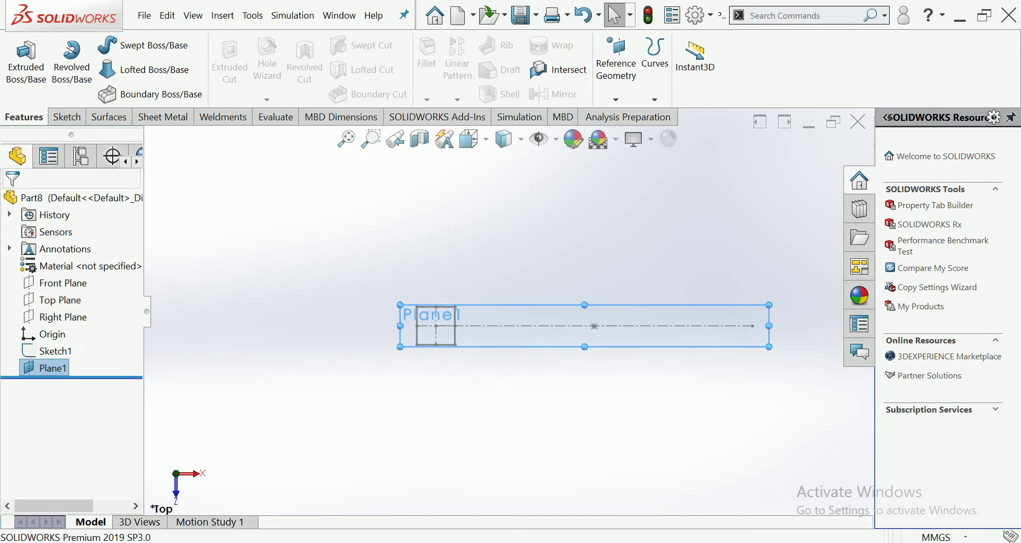
On Plane1, sketch a center rectangle snapped to the lower 300 mm square's corner, then exit
right_click(500, 322)
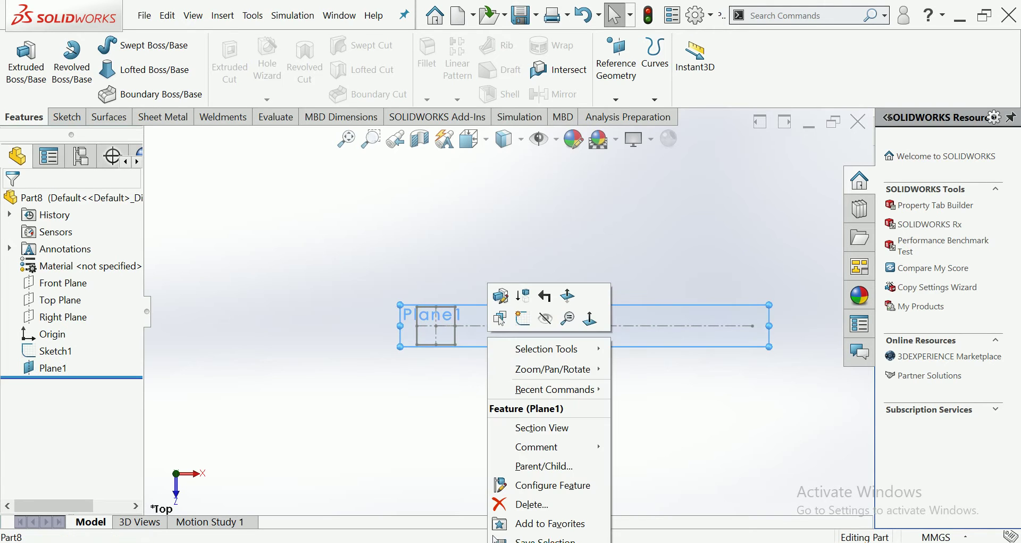
left_click(501, 319)
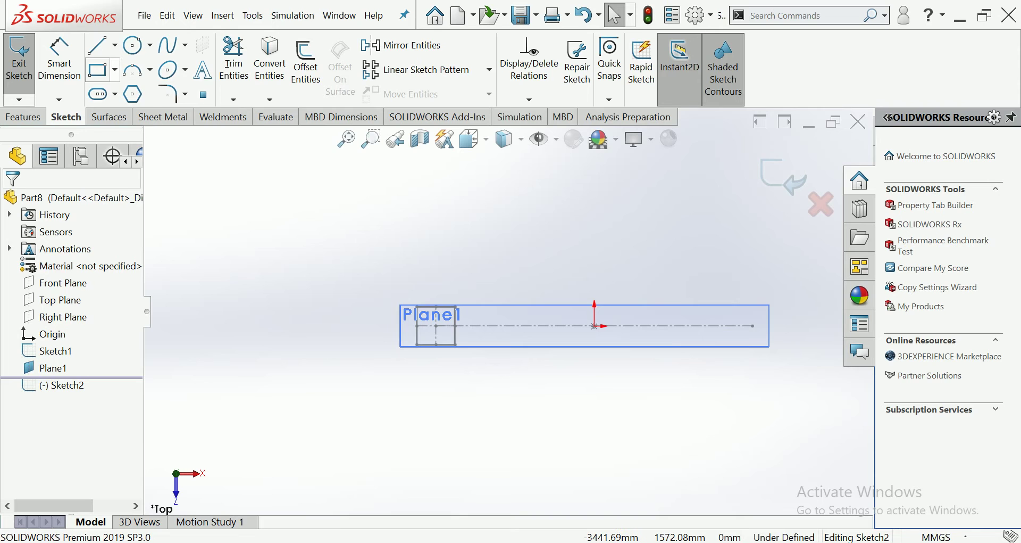
left_click(114, 70)
left_click(147, 111)
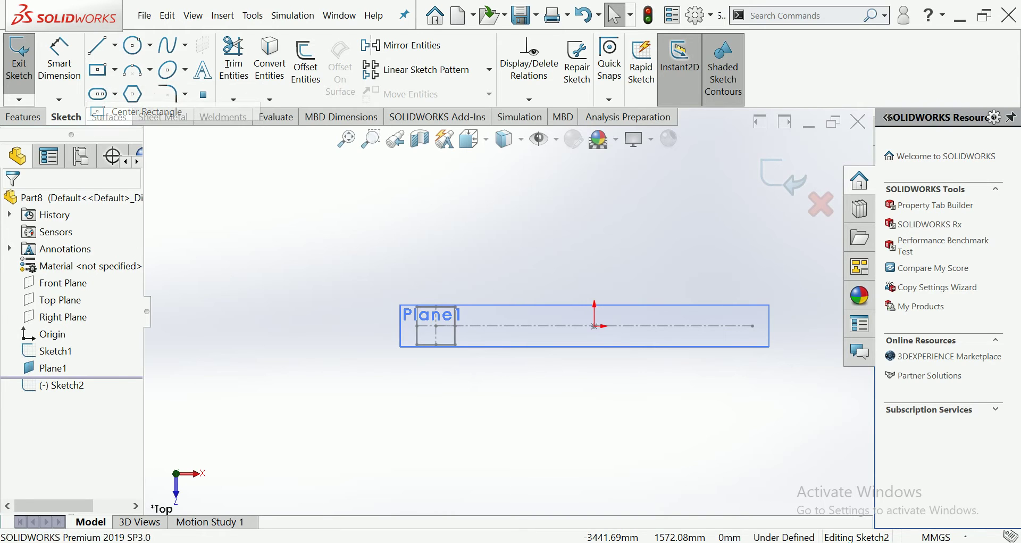
scroll(434, 345, "down", 3)
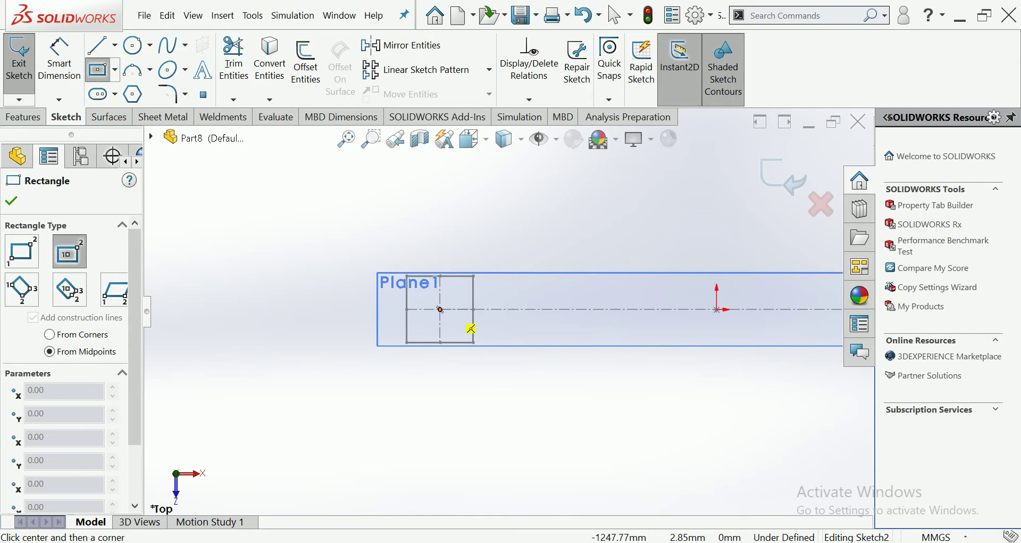
left_click(474, 275)
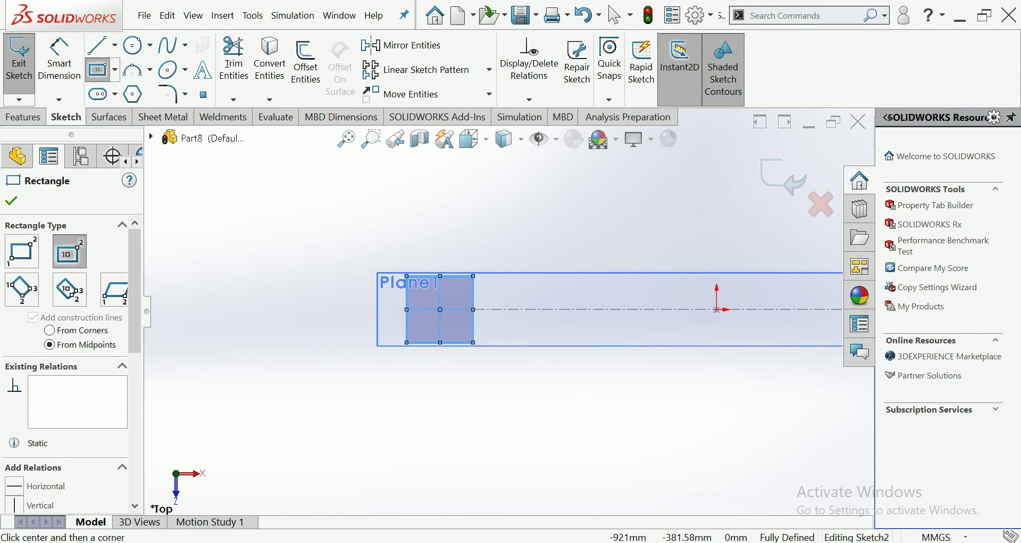
key("Escape")
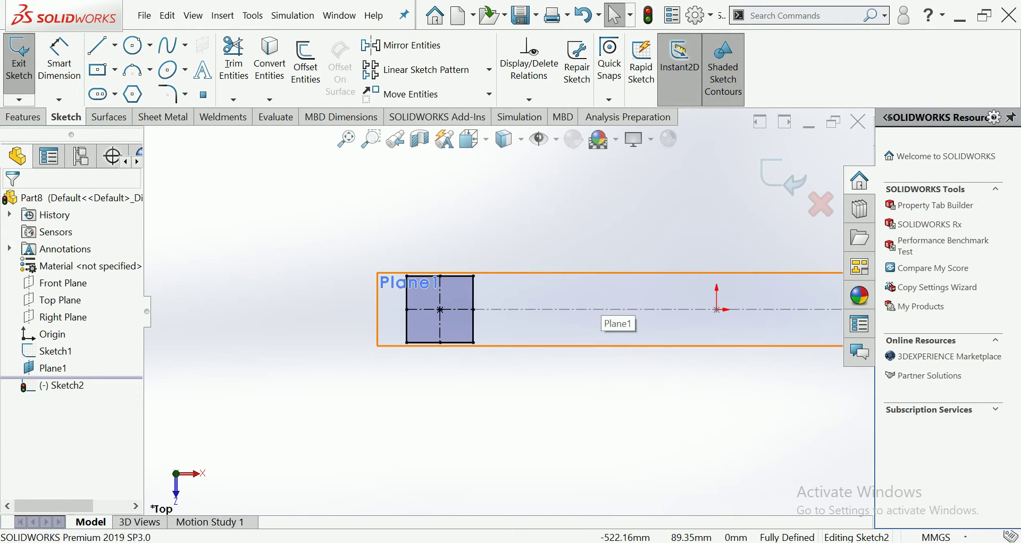
left_click(783, 176)
right_click(575, 271)
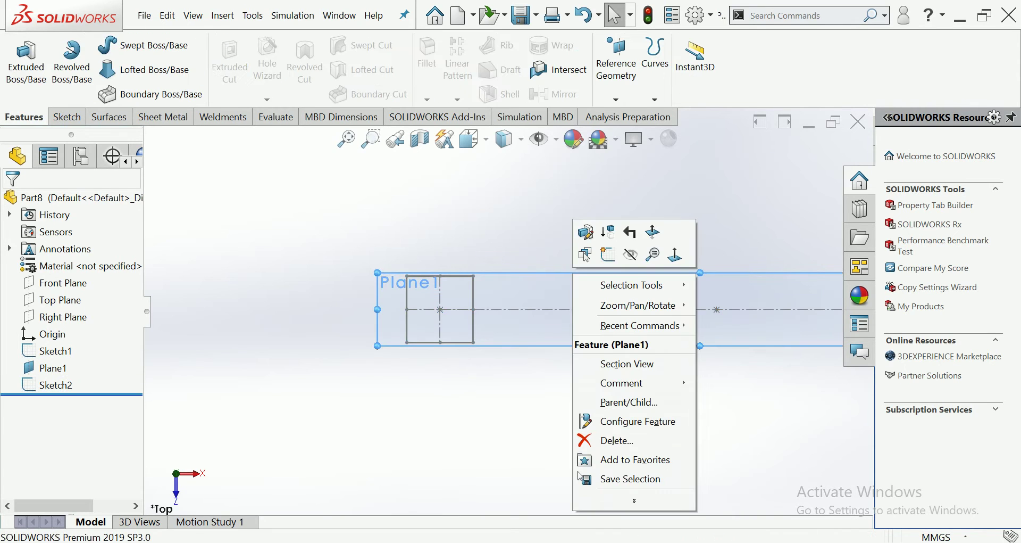
Hide Plane1, rotate to an angled 3D view, and start a 3D sketch
left_click(608, 265)
key("Down")
key("Down")
key("Down")
key("Down")
key("Down")
key("Down")
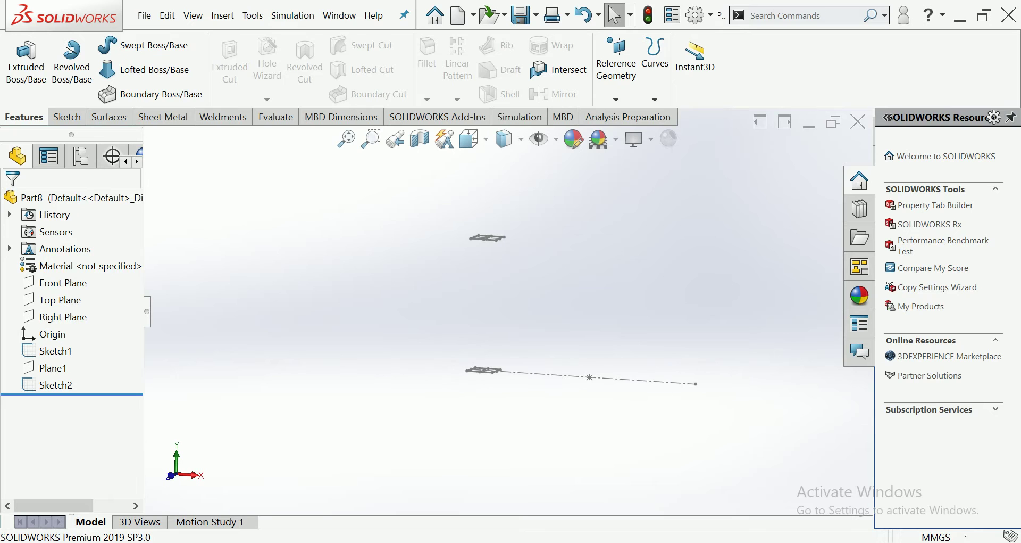
key("Up")
key("Left")
key("Left")
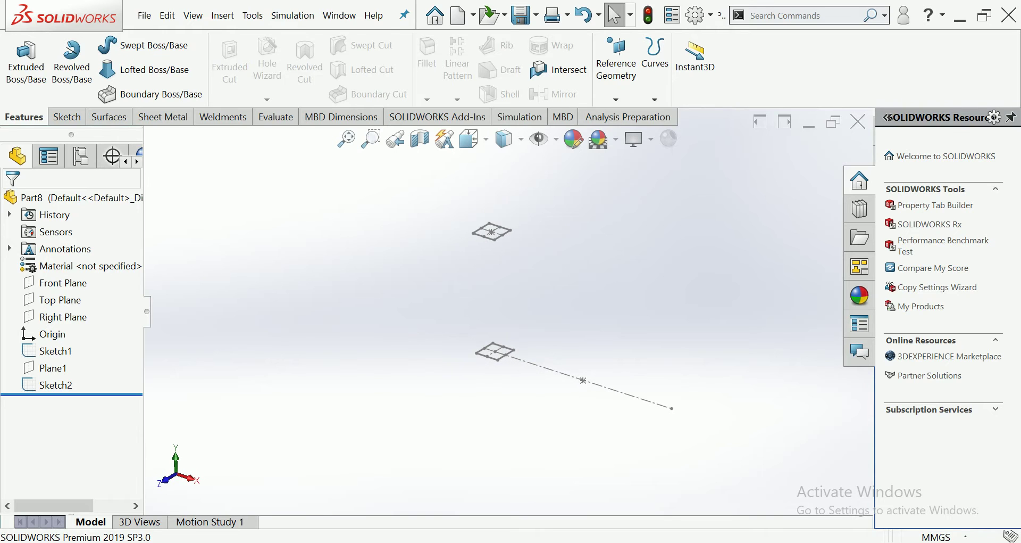
left_click(66, 116)
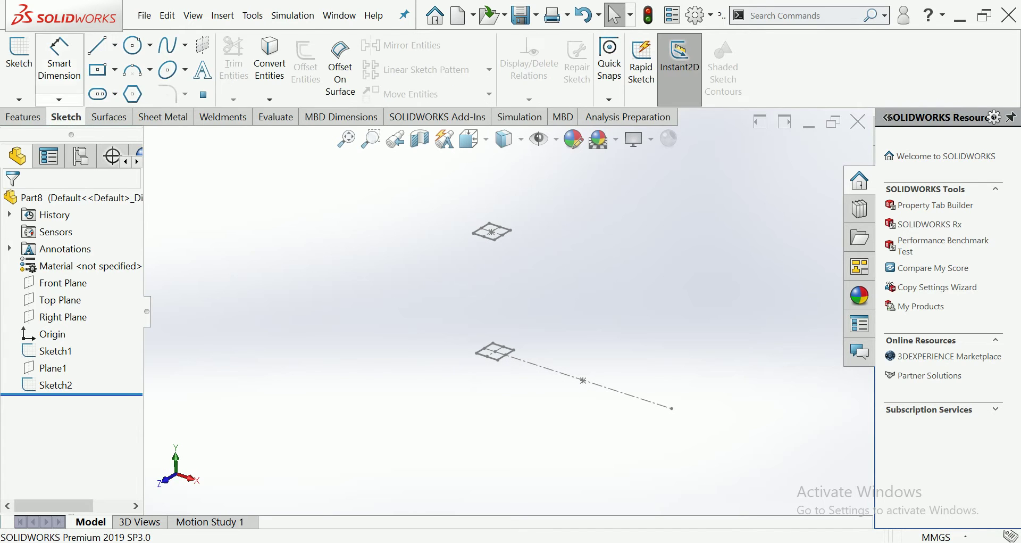
left_click(19, 99)
left_click(43, 135)
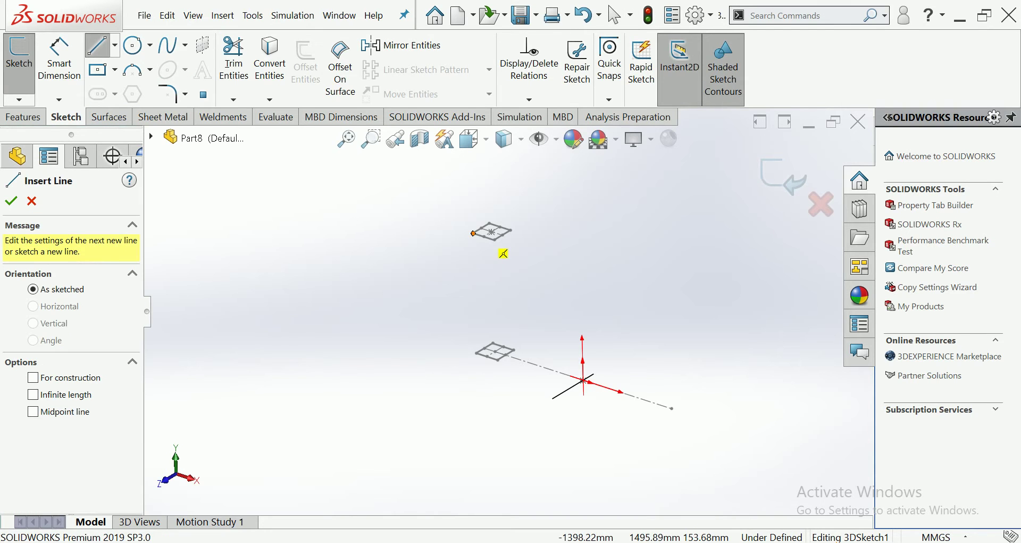
Draw three vertical corner lines linking the upper and lower 300 mm squares
left_click_drag(473, 233, 476, 352)
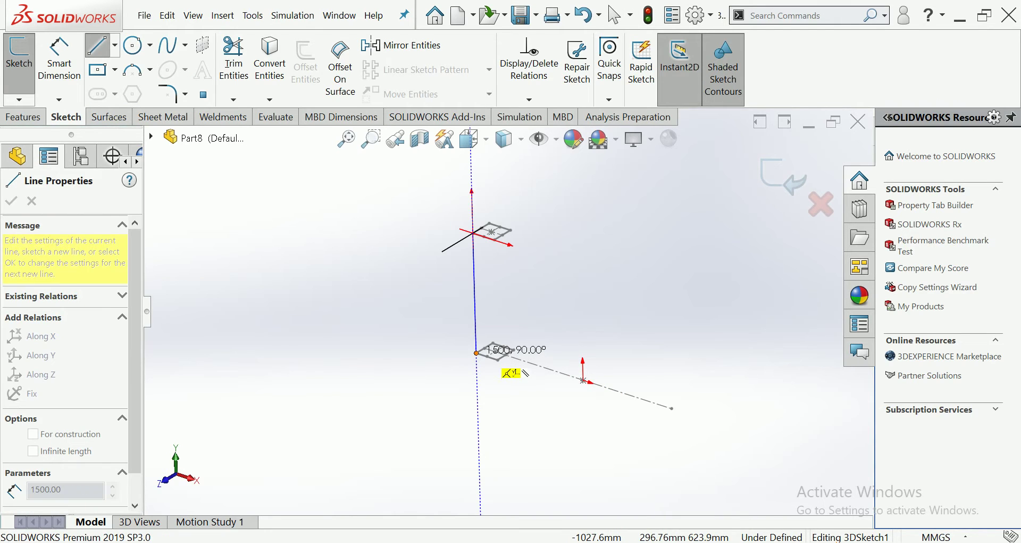
key("Escape")
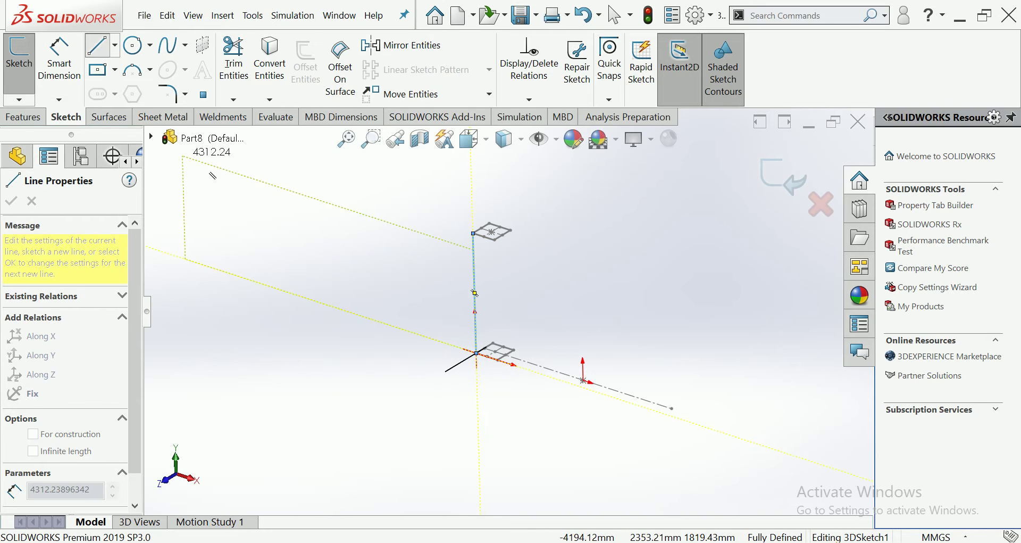
left_click(98, 44)
scroll(539, 221, "down", 3)
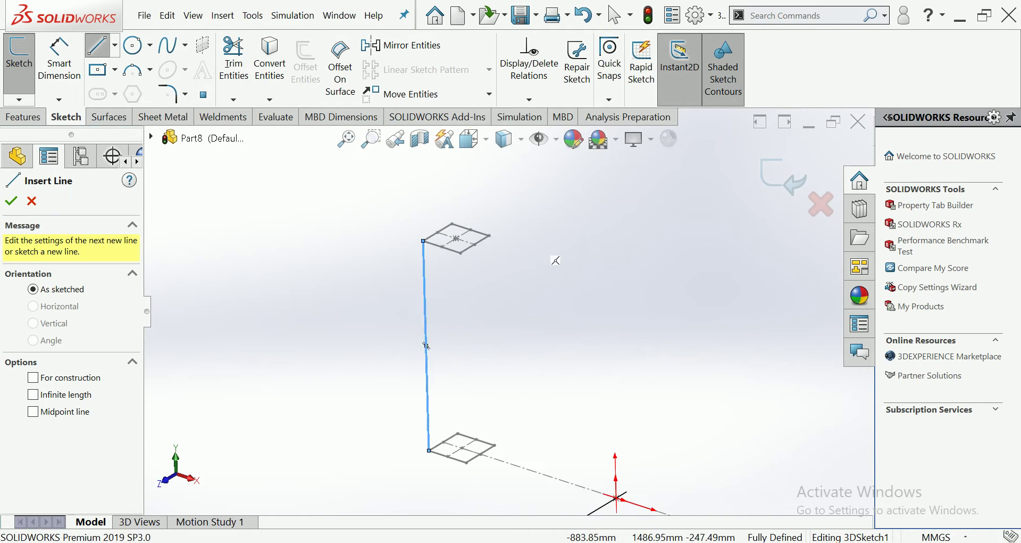
left_click(453, 225)
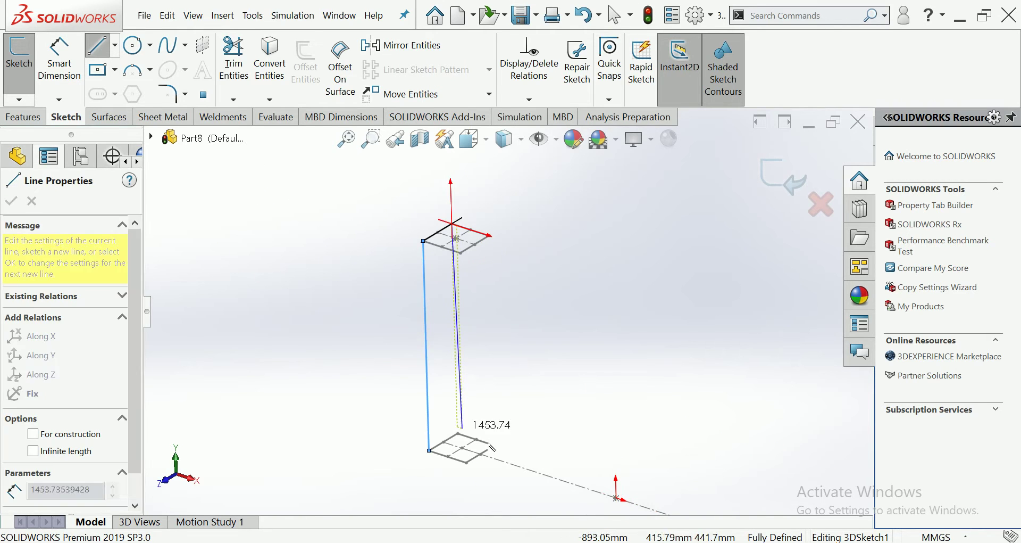
left_click(508, 452)
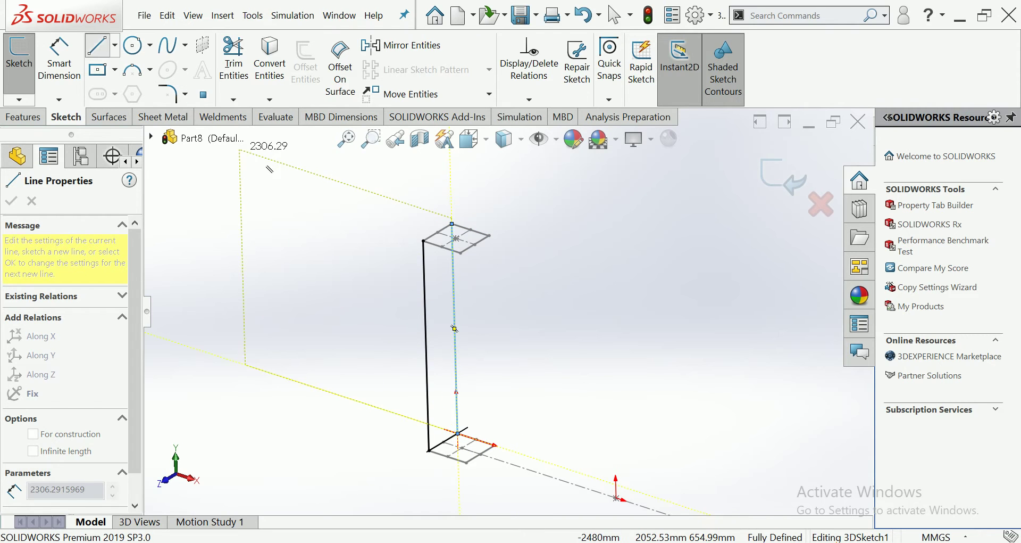
key("Escape")
left_click(98, 45)
scroll(506, 319, "up", 2)
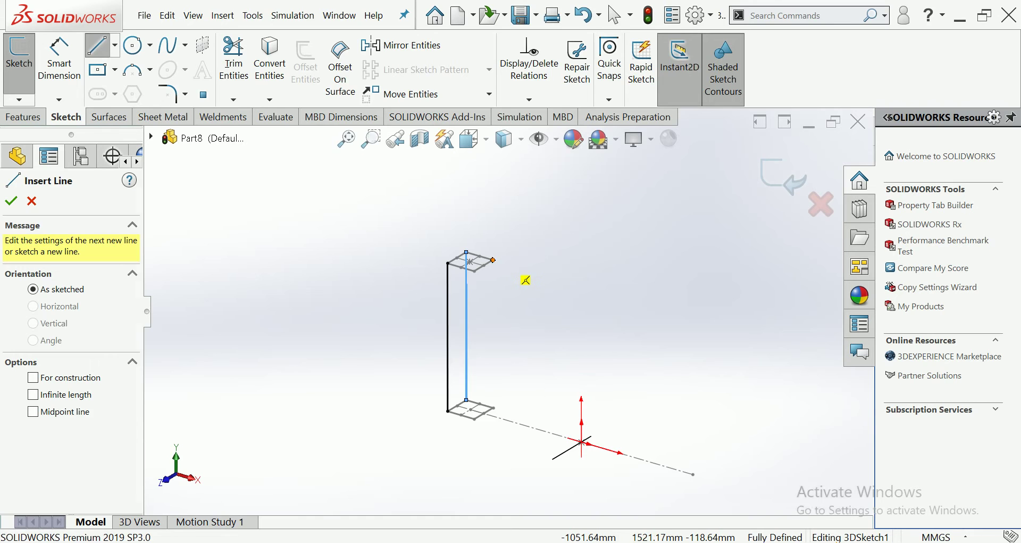
left_click_drag(493, 260, 494, 408)
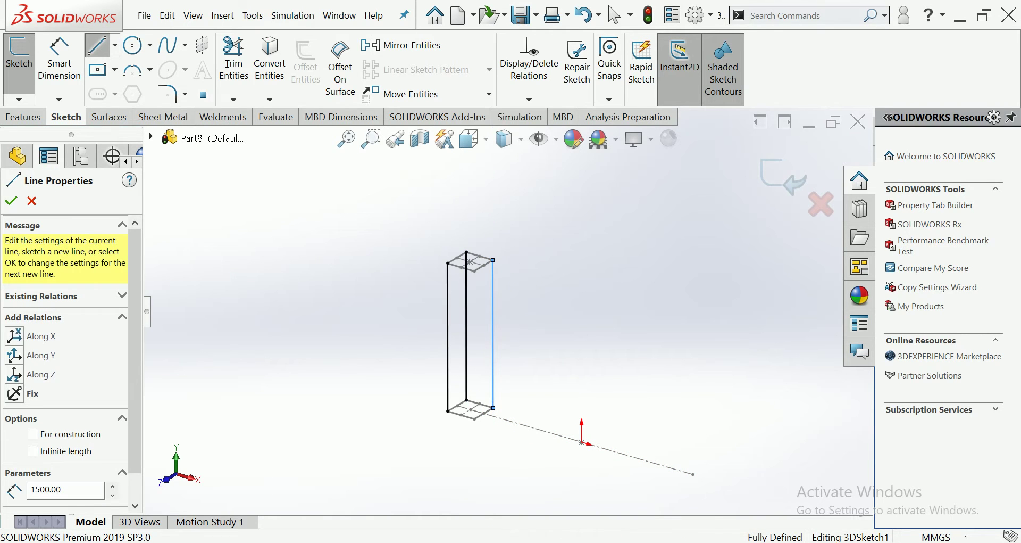
left_click(99, 45)
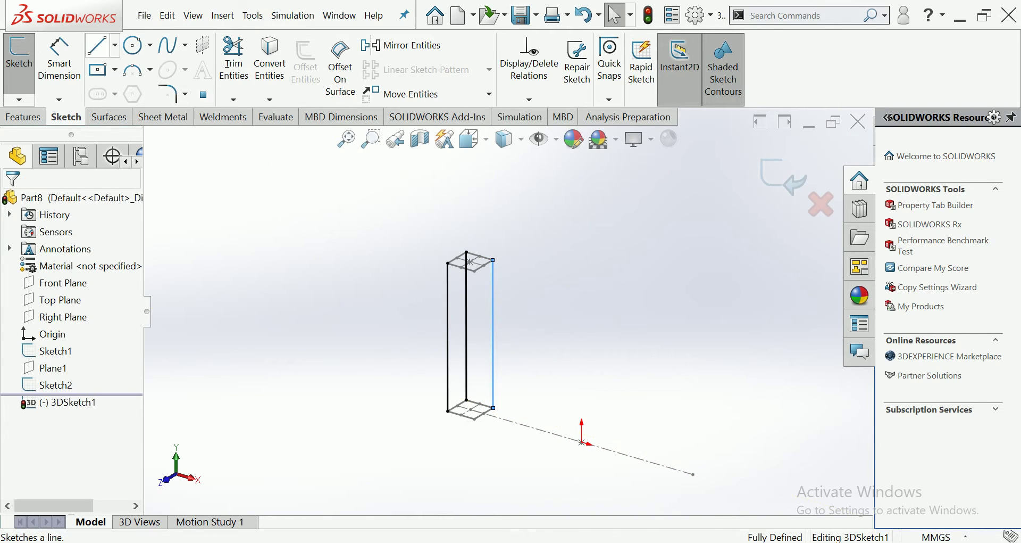
left_click(99, 45)
Add the fourth corner line, orbit to check the wireframe, and exit the 3D sketch
middle_click_drag(532, 319, 526, 336)
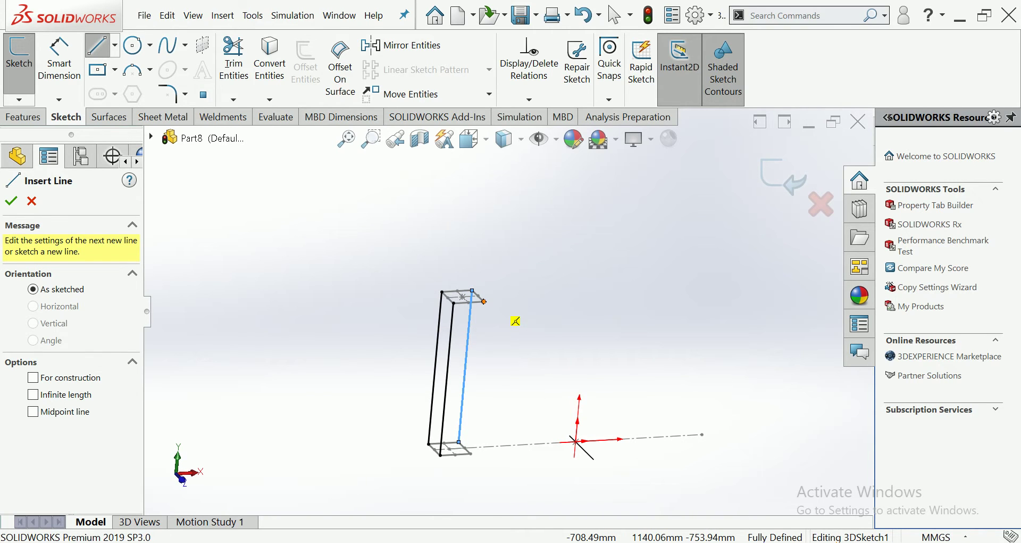
left_click(472, 291)
scroll(508, 452, "down", 2)
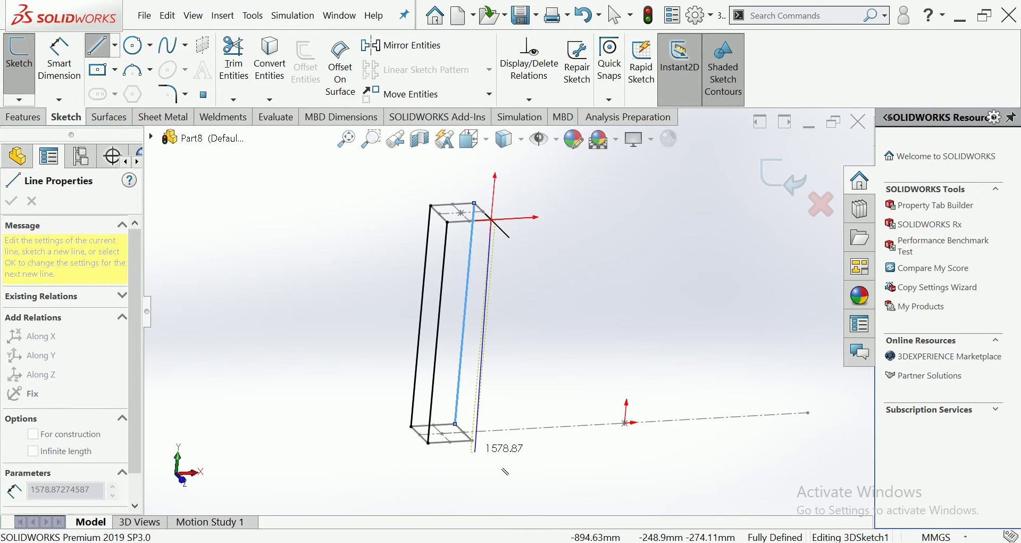
scroll(513, 457, "down", 2)
scroll(511, 449, "up", 2)
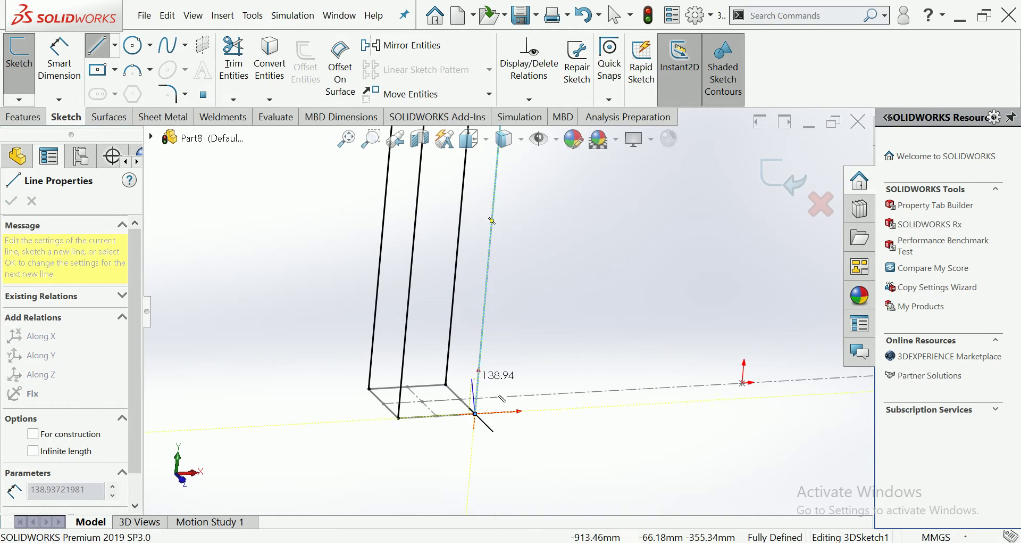
scroll(515, 326, "up", 2)
left_click(516, 328)
middle_click_drag(516, 327, 458, 261)
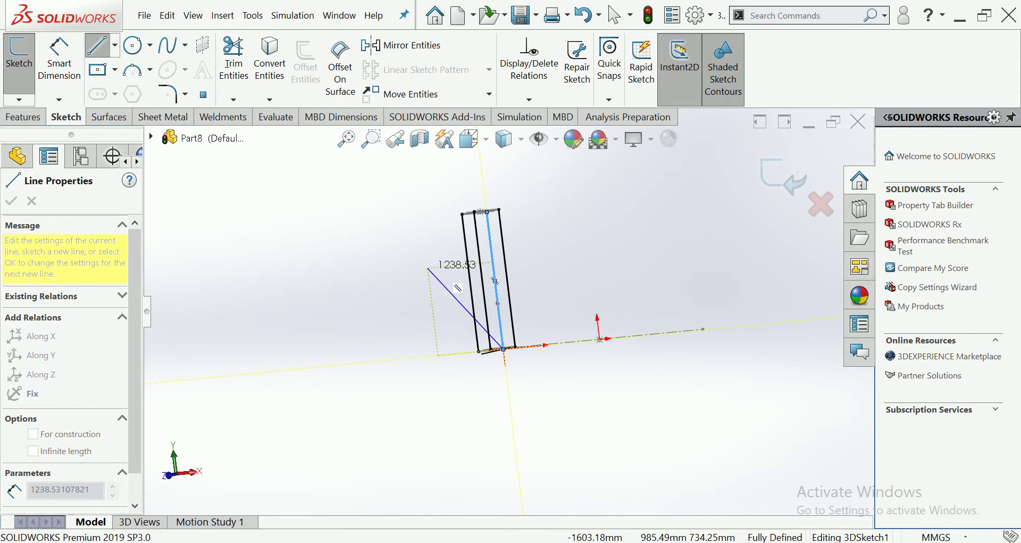
key("Escape")
middle_click_drag(295, 151, 319, 159)
mouse_move(521, 271)
middle_mouse_down()
mouse_move(569, 223)
mouse_move(505, 229)
middle_mouse_up()
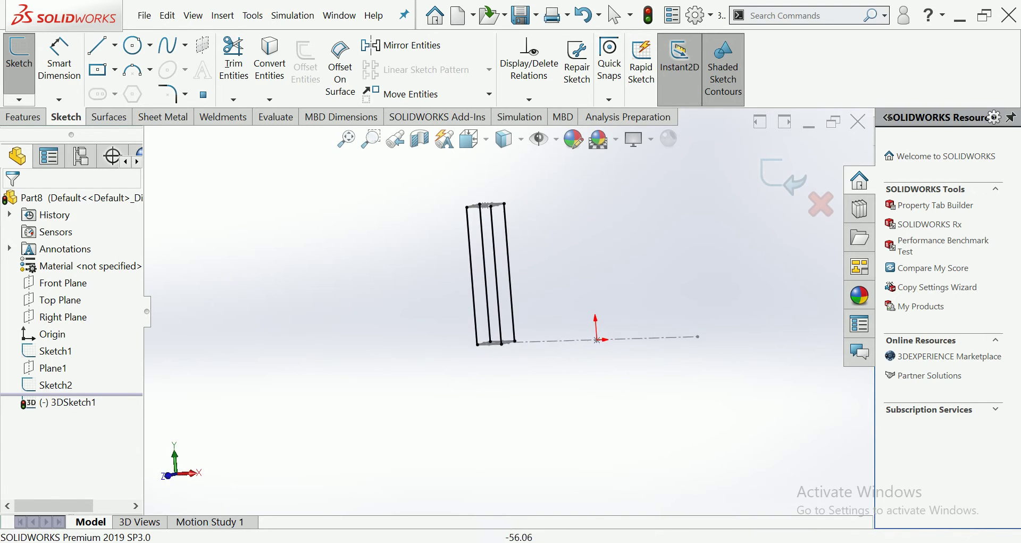
middle_click_drag(505, 266, 463, 270)
left_click(785, 178)
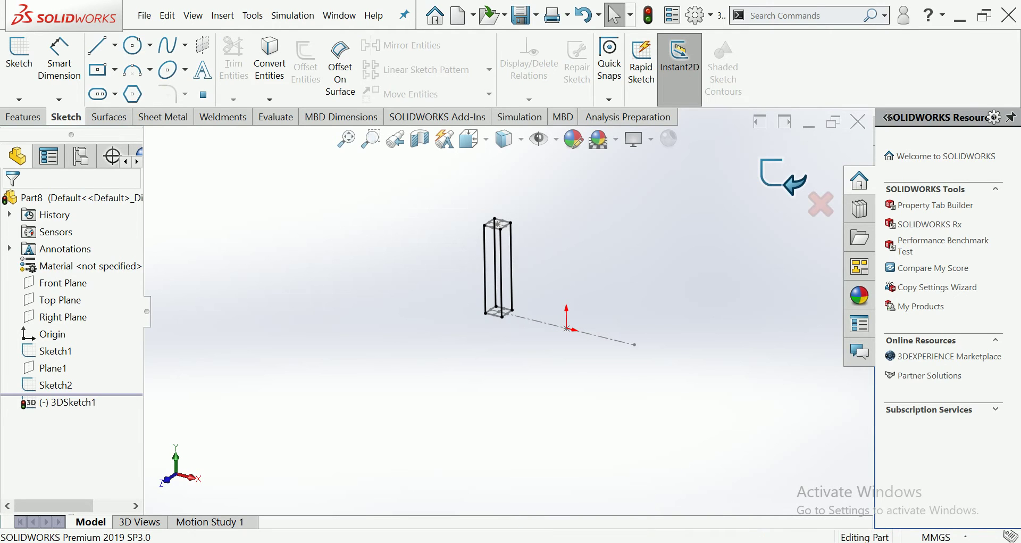
scroll(560, 234, "down", 2)
scroll(560, 234, "down", 3)
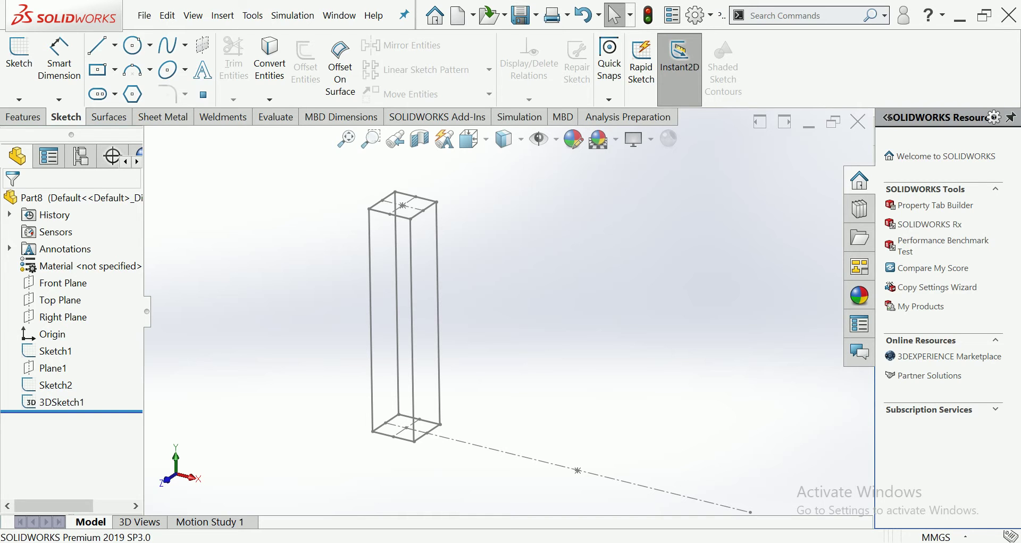
left_click(23, 116)
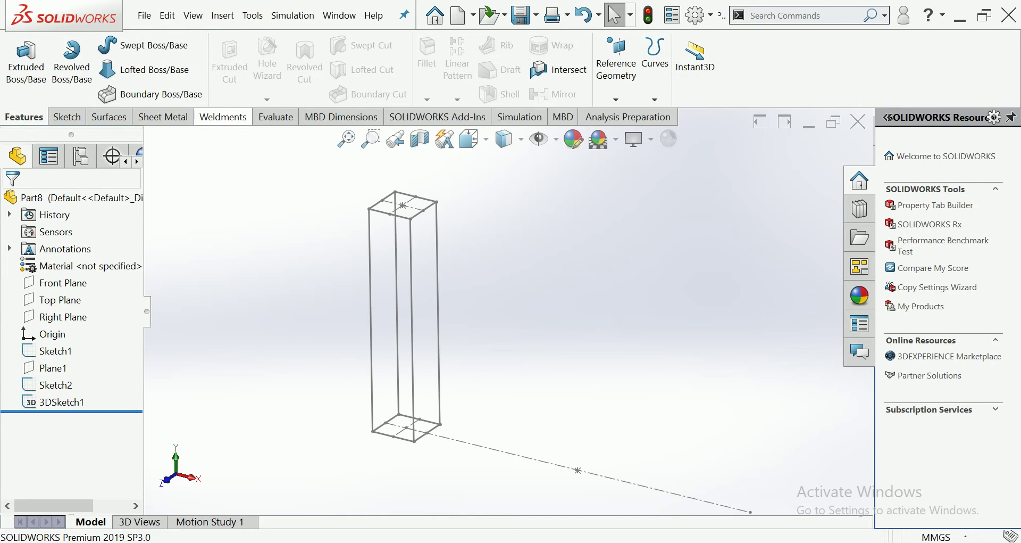
left_click(223, 117)
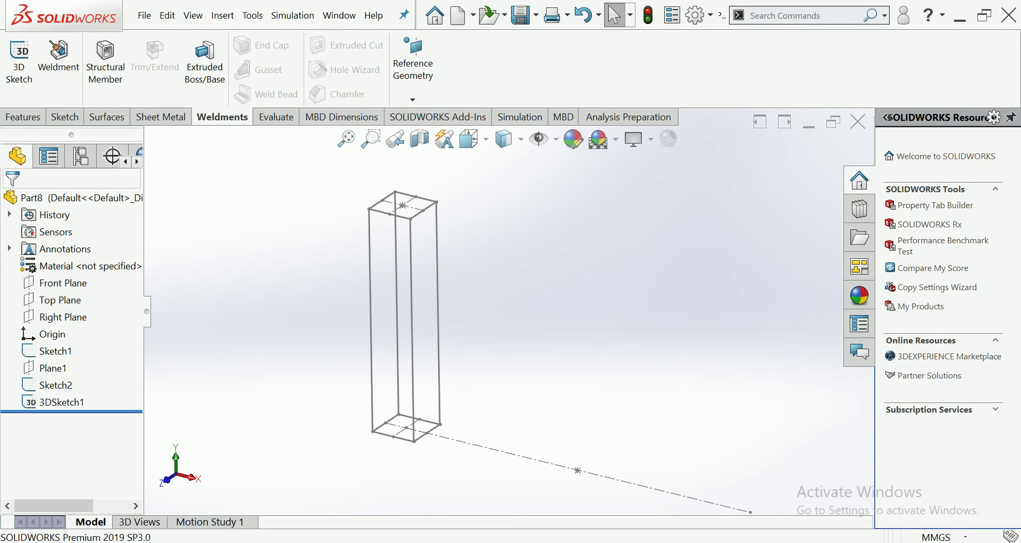
key("shift+z")
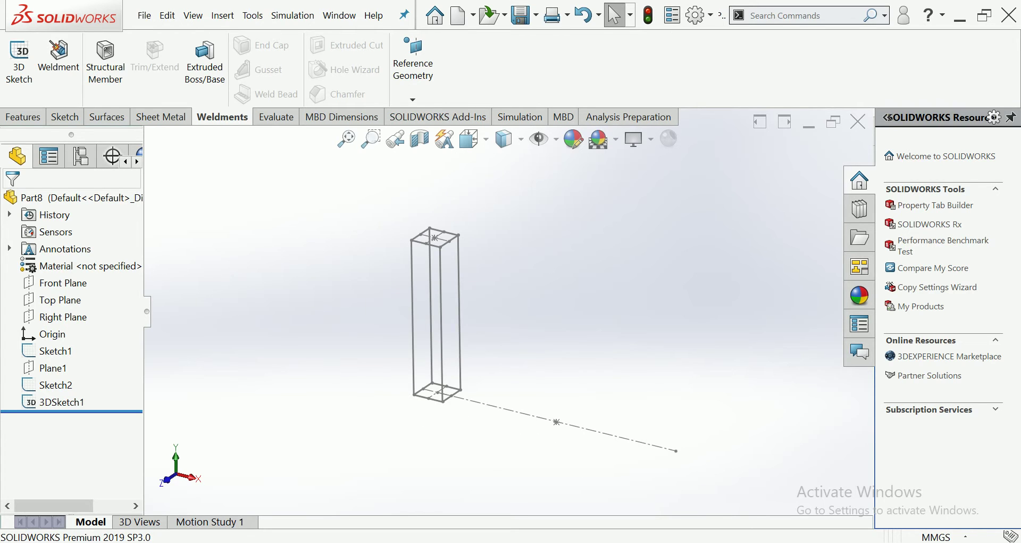
scroll(452, 319, "down", 1)
scroll(453, 319, "down", 1)
scroll(452, 319, "down", 1)
scroll(426, 316, "down", 1)
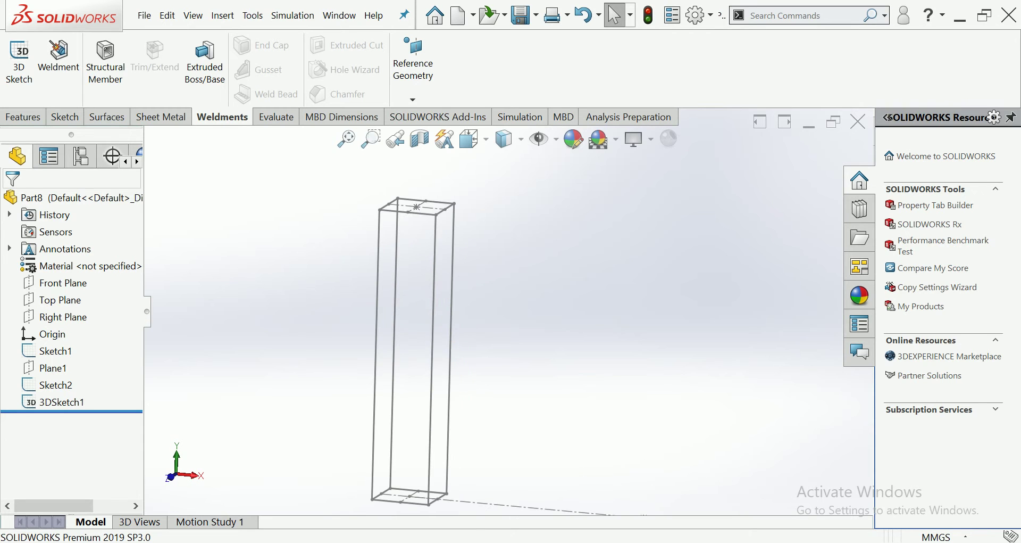
middle_click_drag(433, 346, 511, 345)
scroll(457, 346, "up", 2)
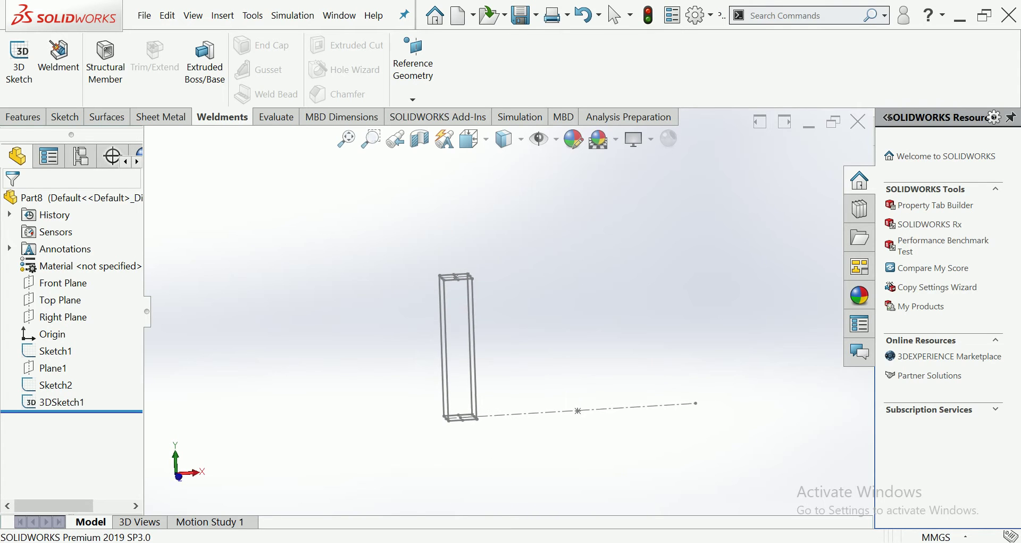
middle_click_drag(511, 346, 519, 344)
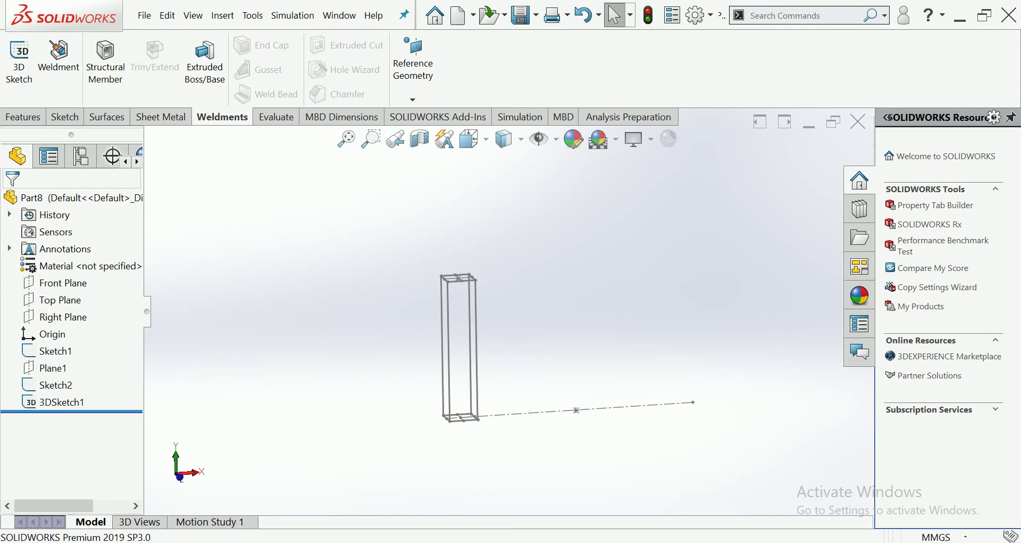
scroll(375, 280, "down", 1)
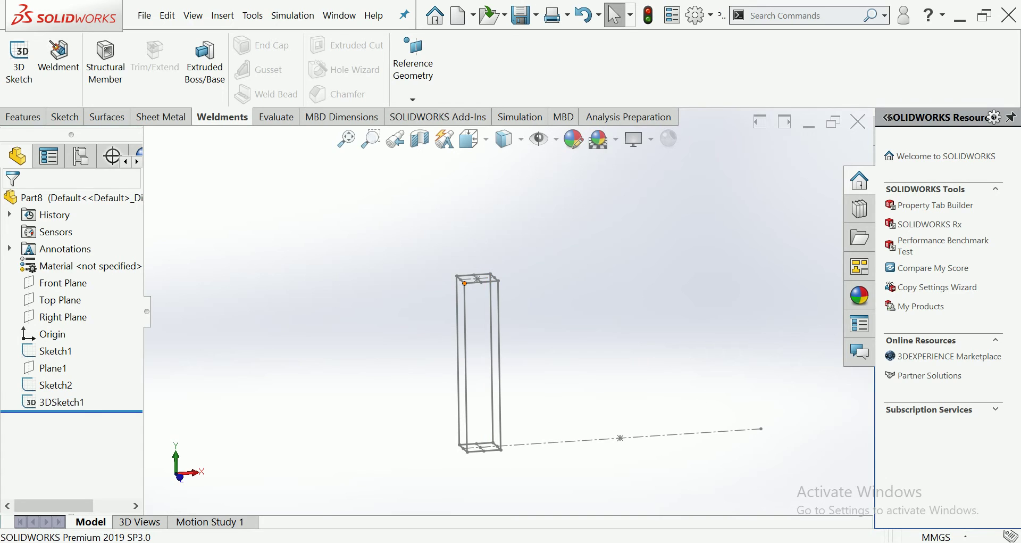
left_click(65, 117)
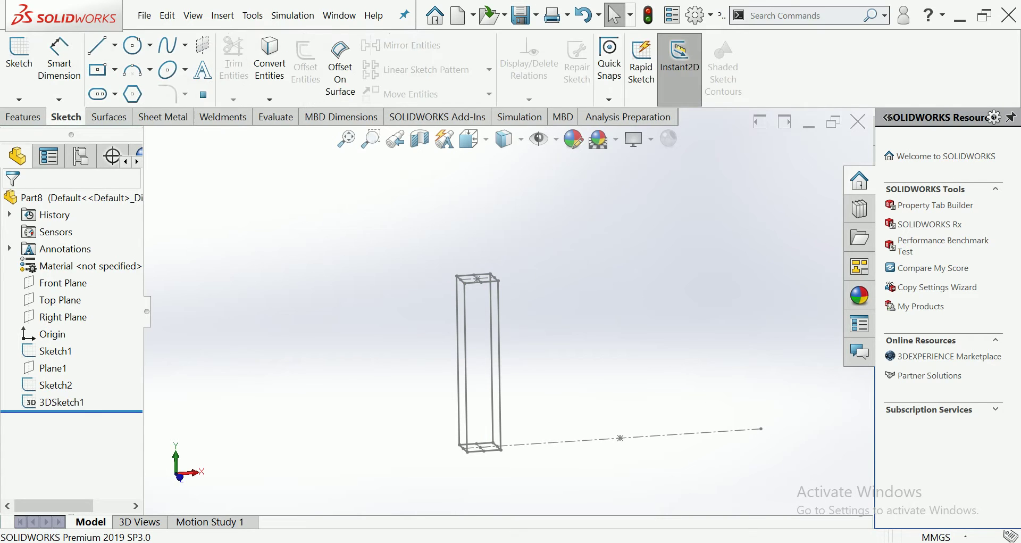
scroll(529, 372, "down", 1)
scroll(529, 372, "down", 1)
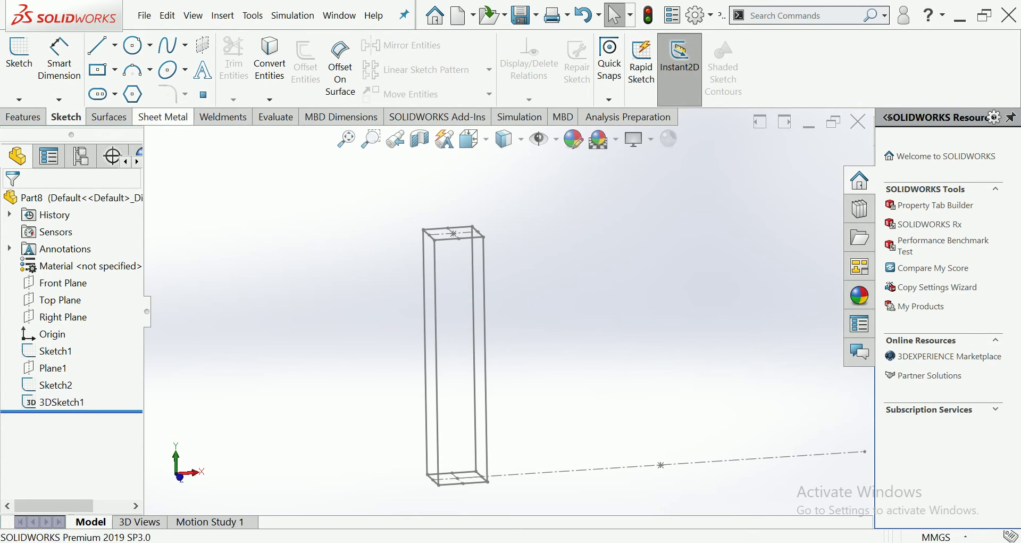
left_click(19, 54)
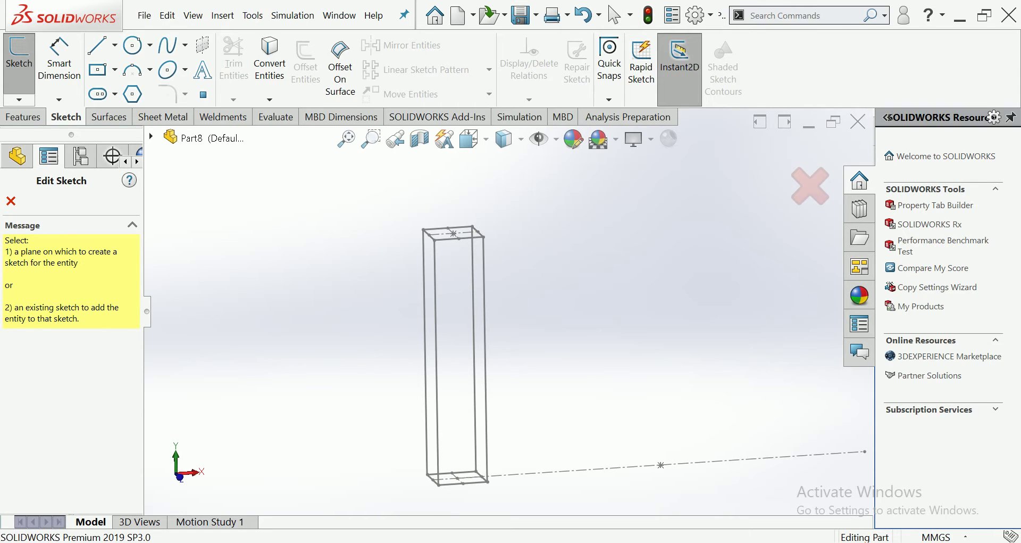
Start a new 3D sketch and draw the first bracing lines from the box's bottom corner
left_click(19, 99)
left_click(69, 135)
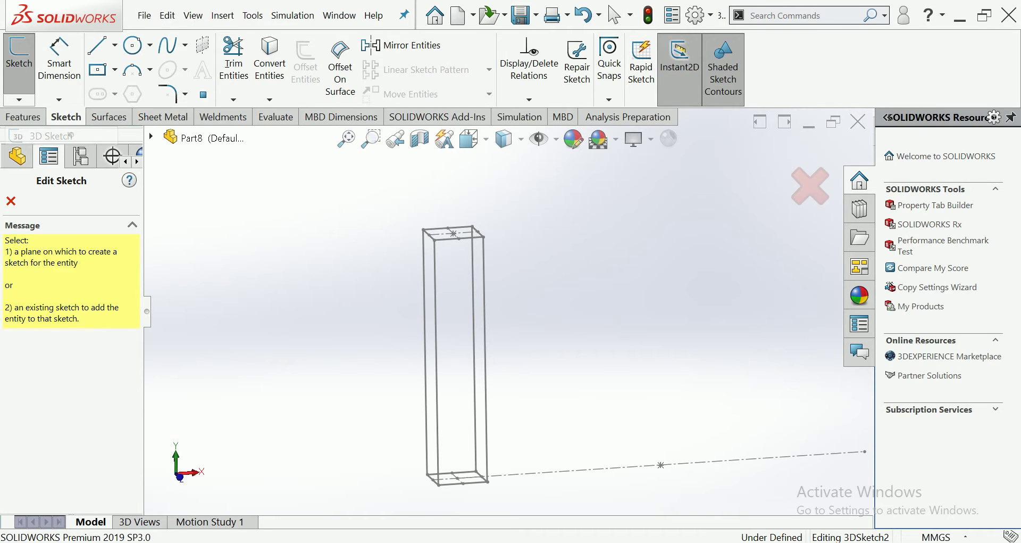
left_click(98, 45)
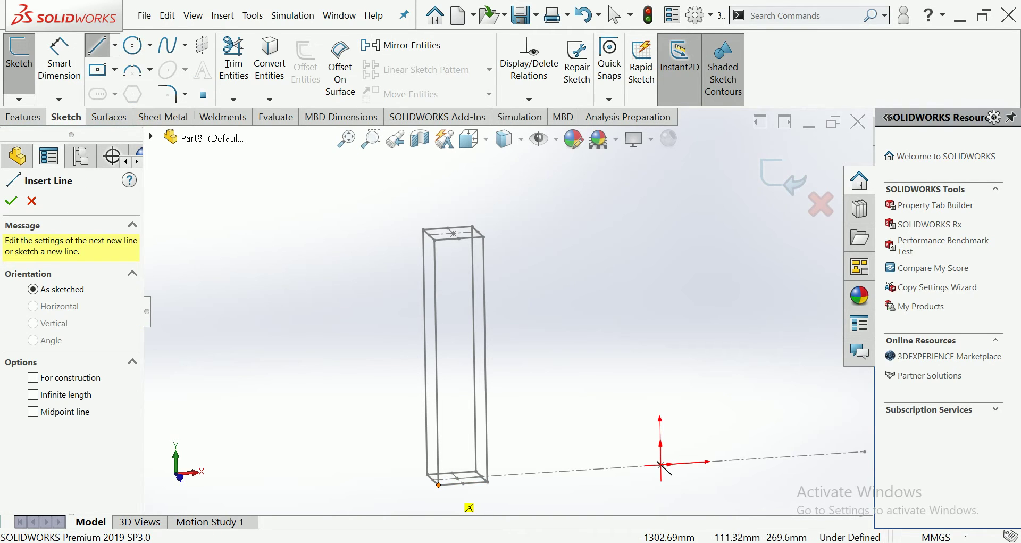
left_click_drag(439, 485, 487, 428)
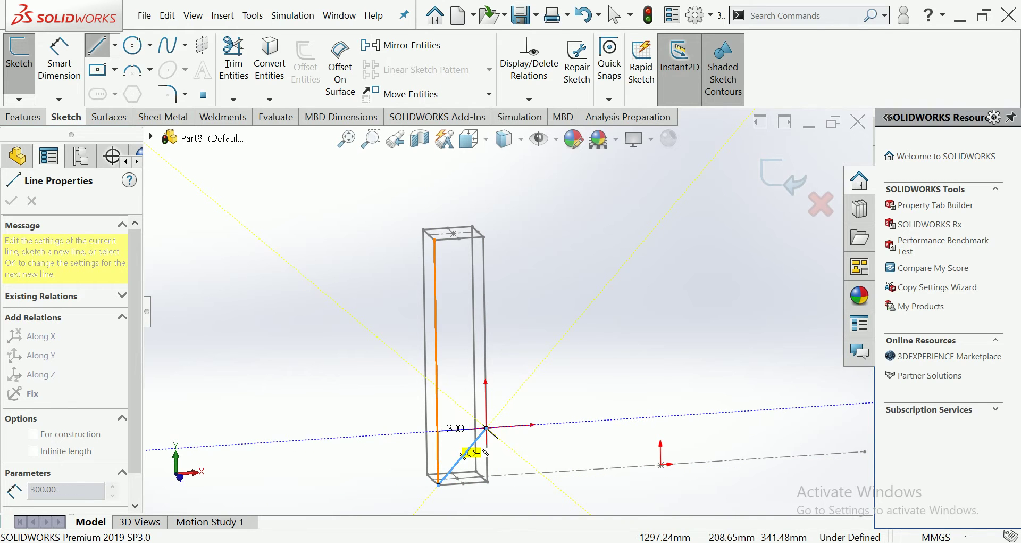
middle_click_drag(484, 432, 489, 429)
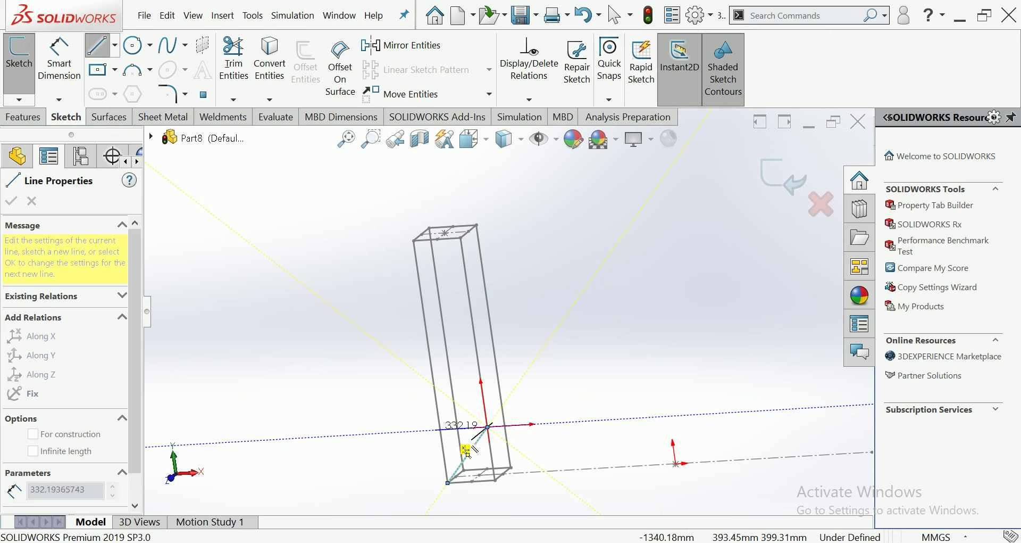
left_click(442, 430)
middle_click_drag(511, 365, 540, 345)
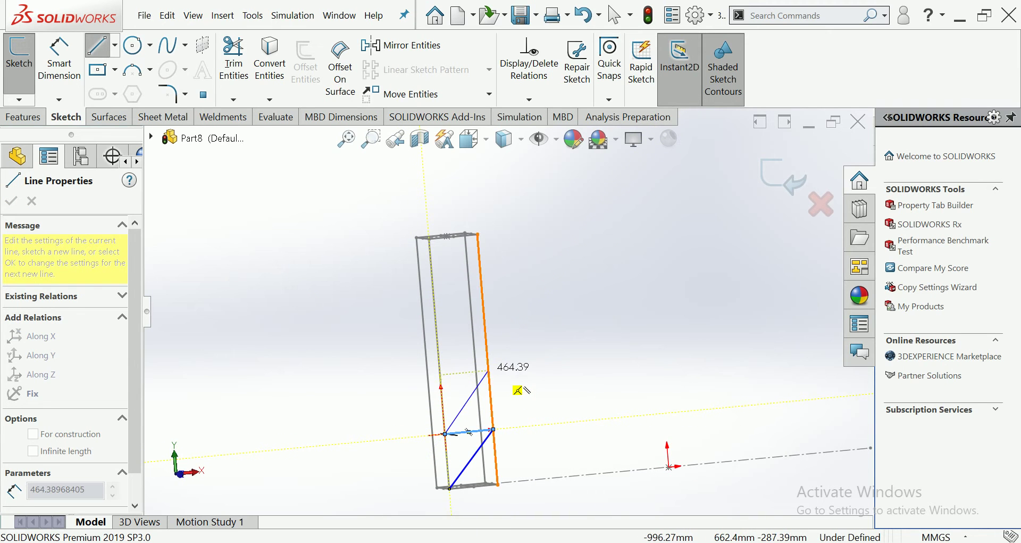
left_click(489, 375)
Continue alternating horizontal rungs and 45° diagonals up the face to the box top
left_click(441, 379)
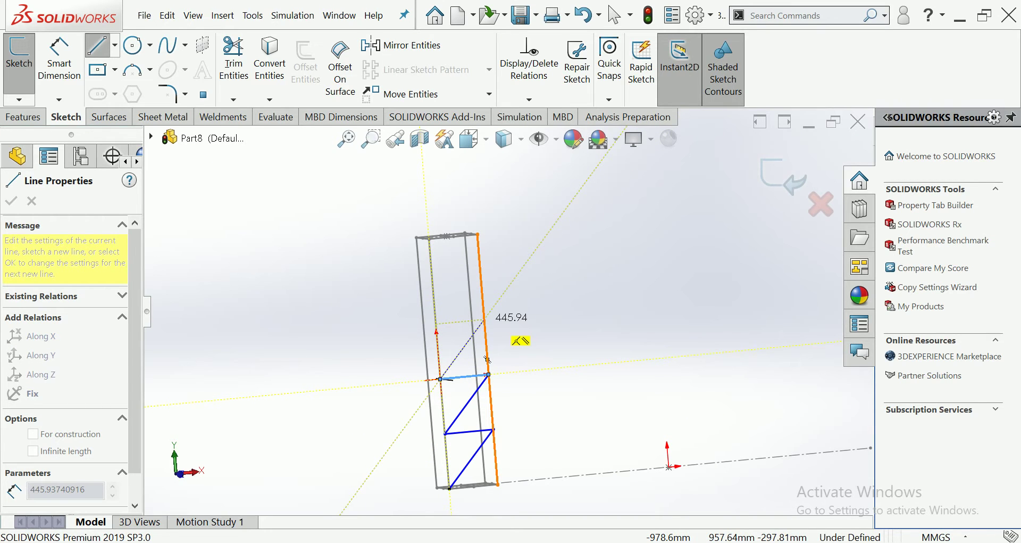
left_click(484, 319)
left_click(435, 324)
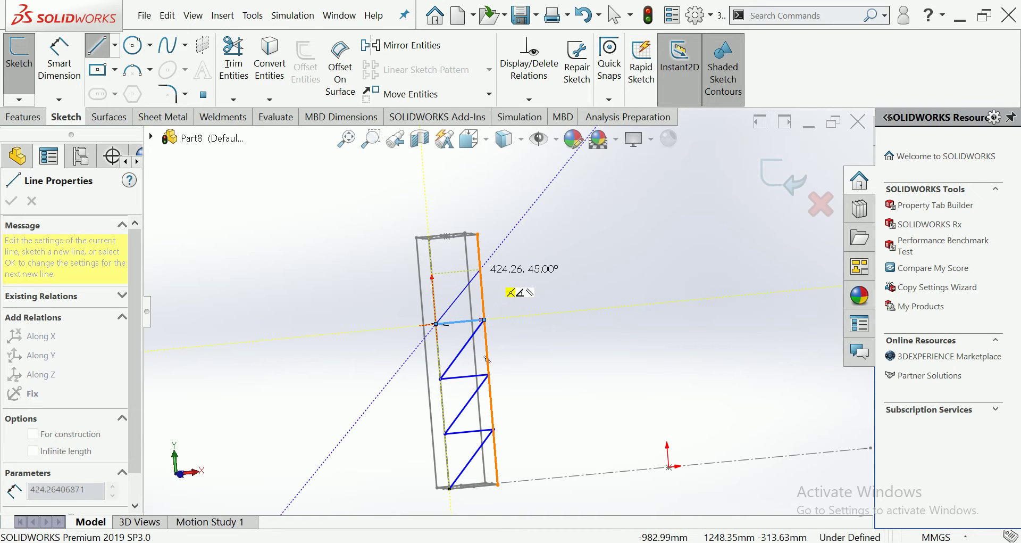
left_click(480, 269)
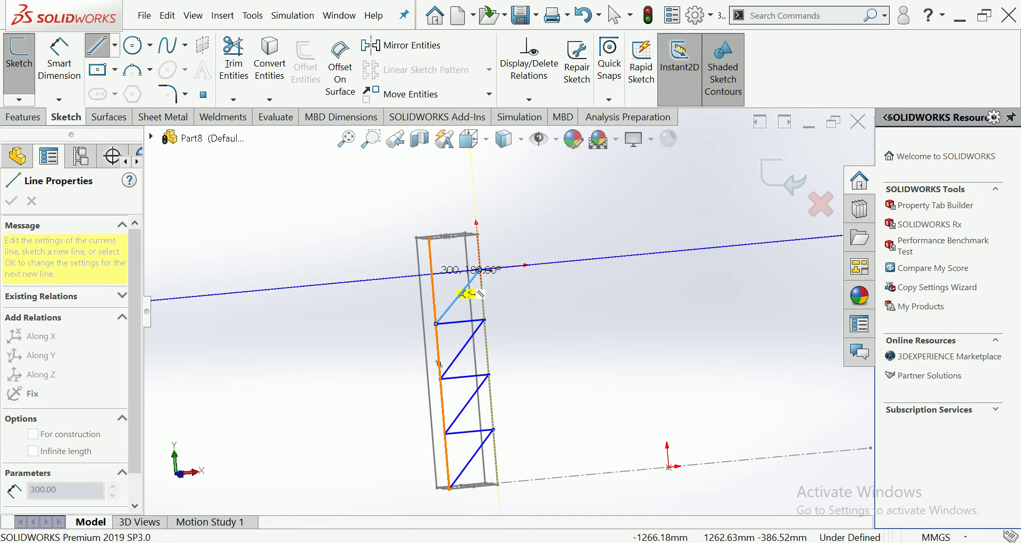
left_click(431, 274)
left_click(477, 234)
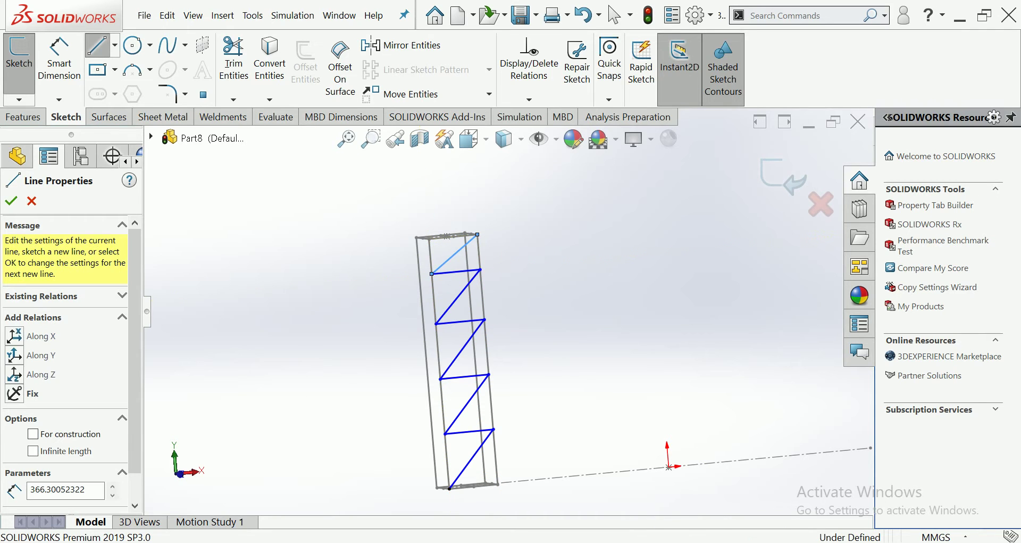
key("Escape")
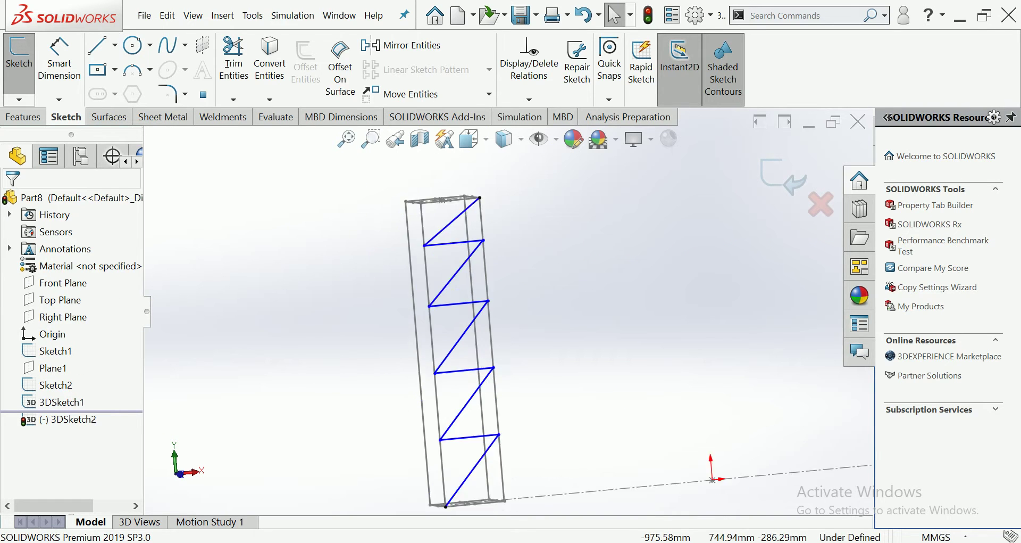
View the sketch from the front and measure the left corner edge, confirming 1500 mm
scroll(513, 296, "up", 3)
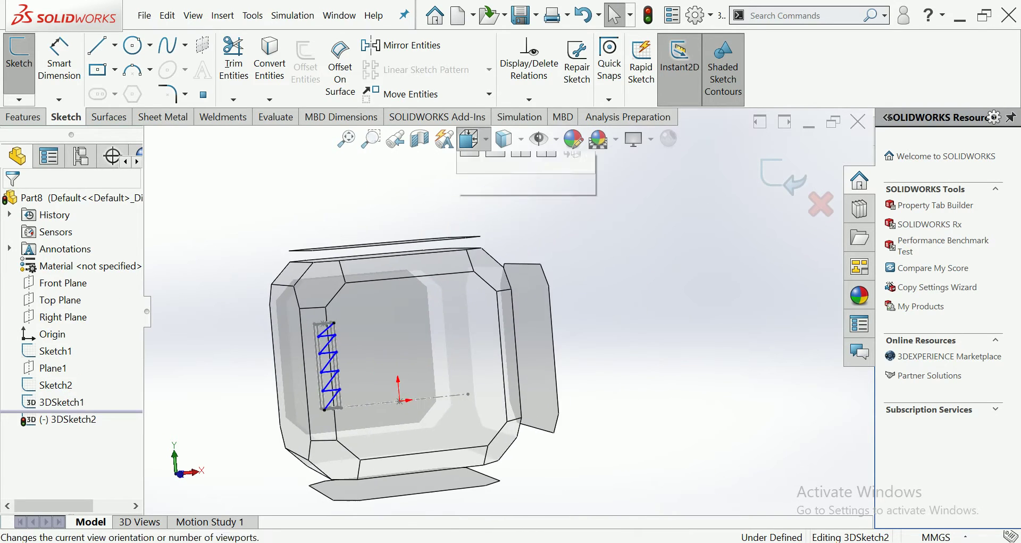
left_click(468, 138)
left_click(495, 216)
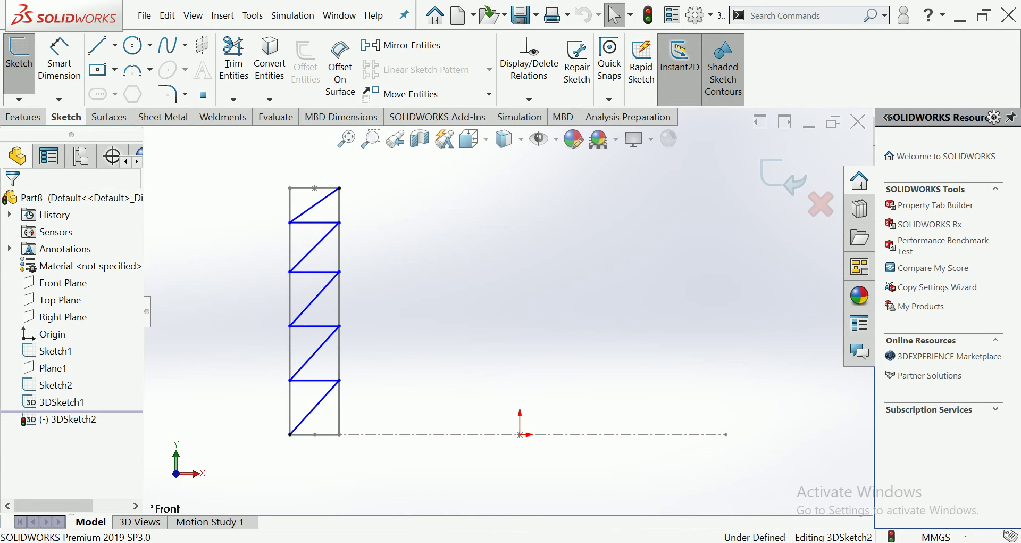
left_click(290, 208)
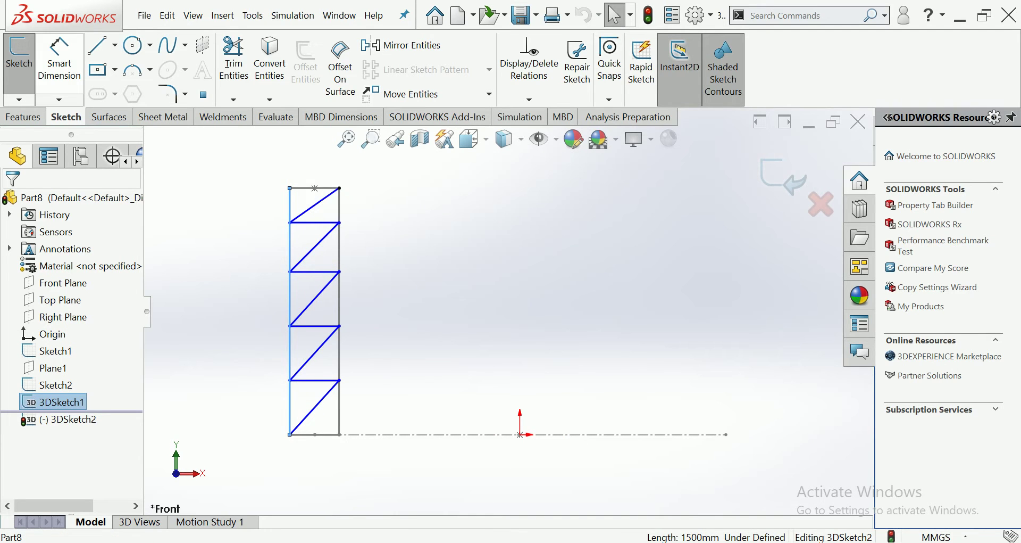
key("Escape")
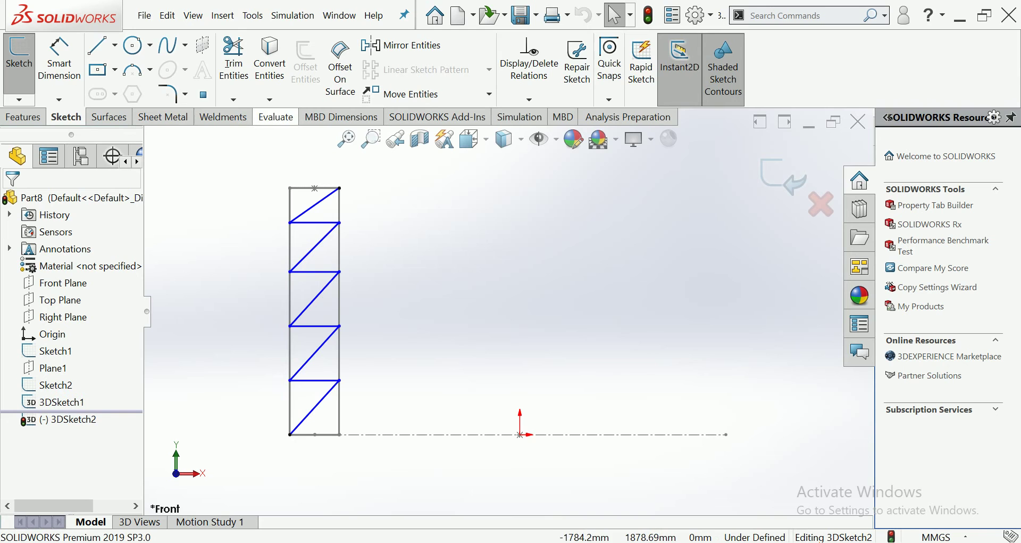
left_click(276, 116)
left_click(111, 58)
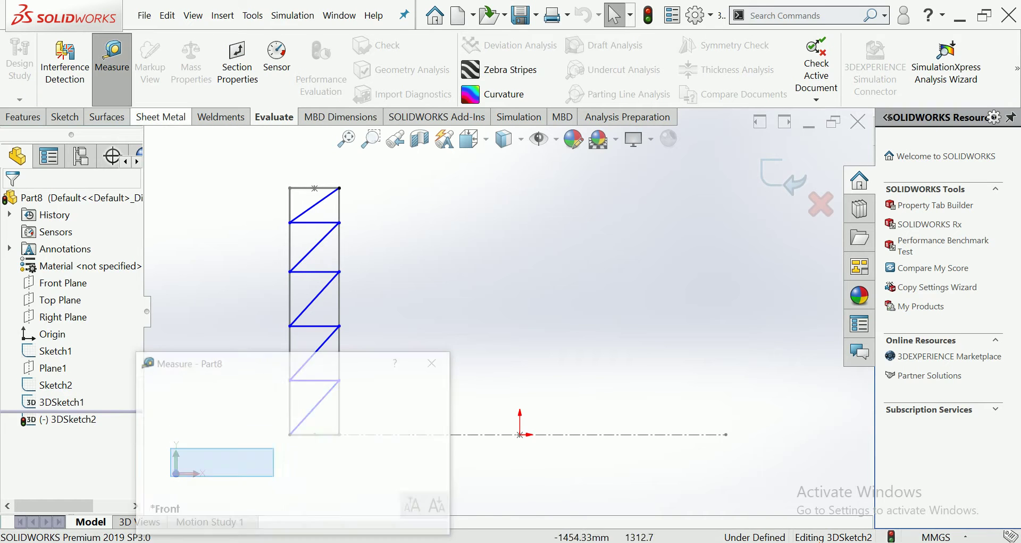
left_click(290, 310)
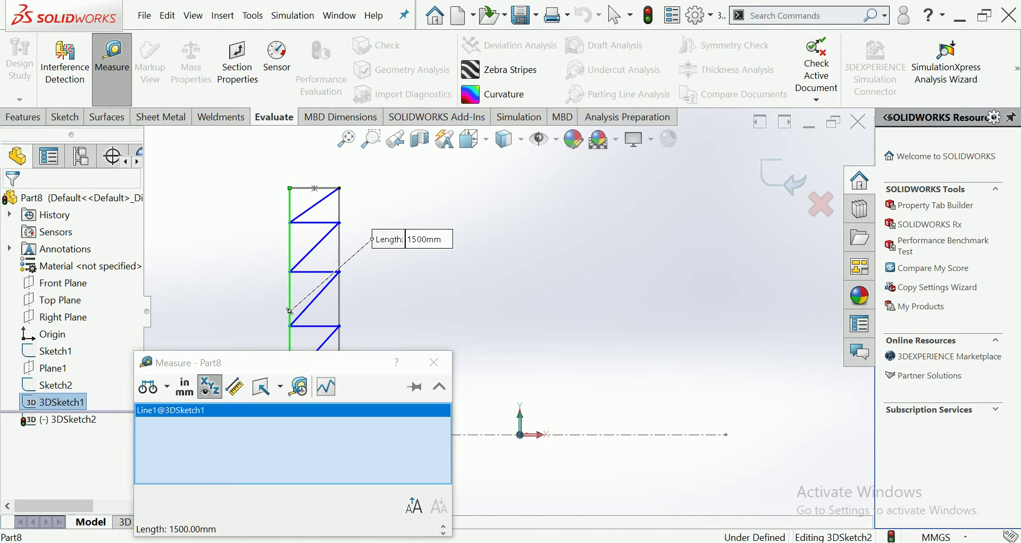
key("Escape")
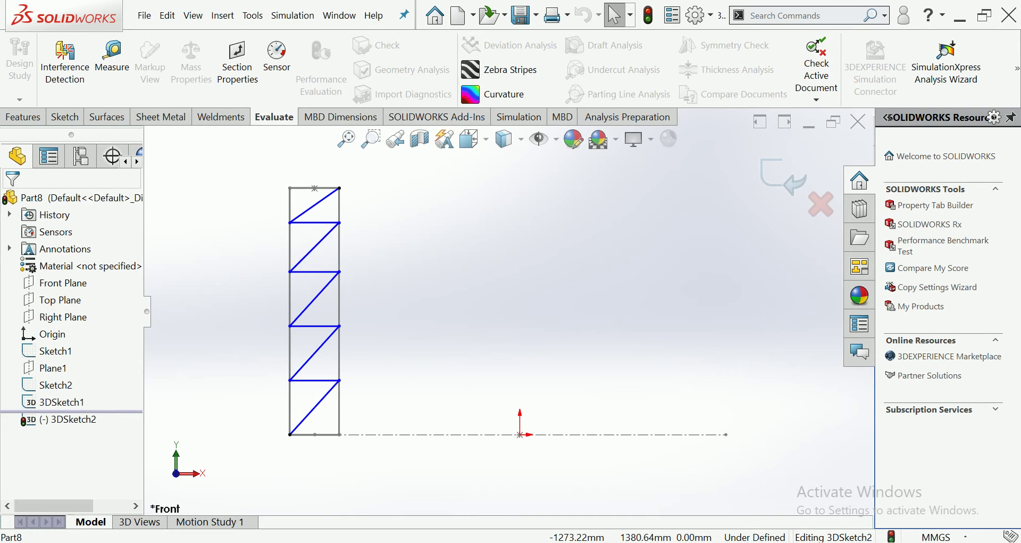
left_click(65, 116)
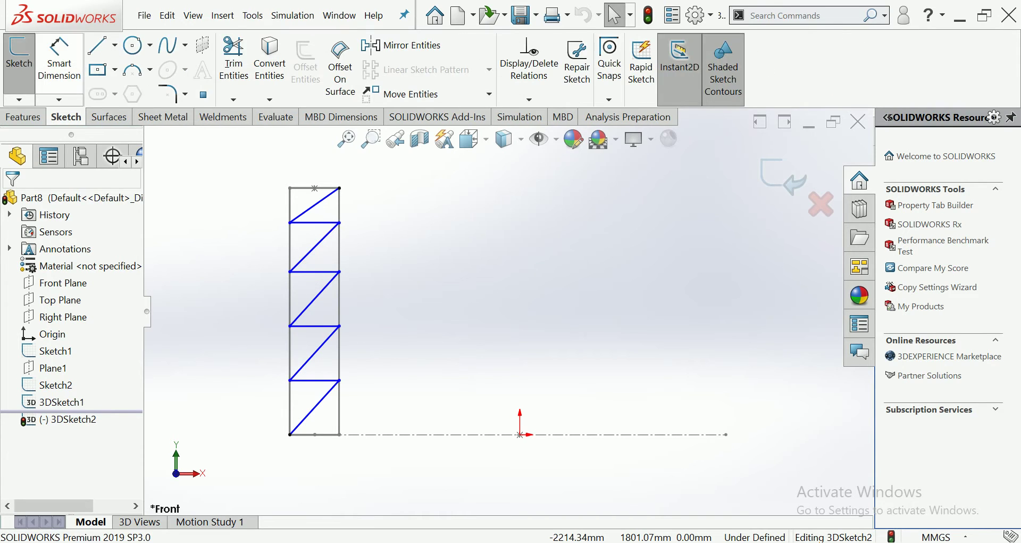
scroll(283, 418, "down", 5)
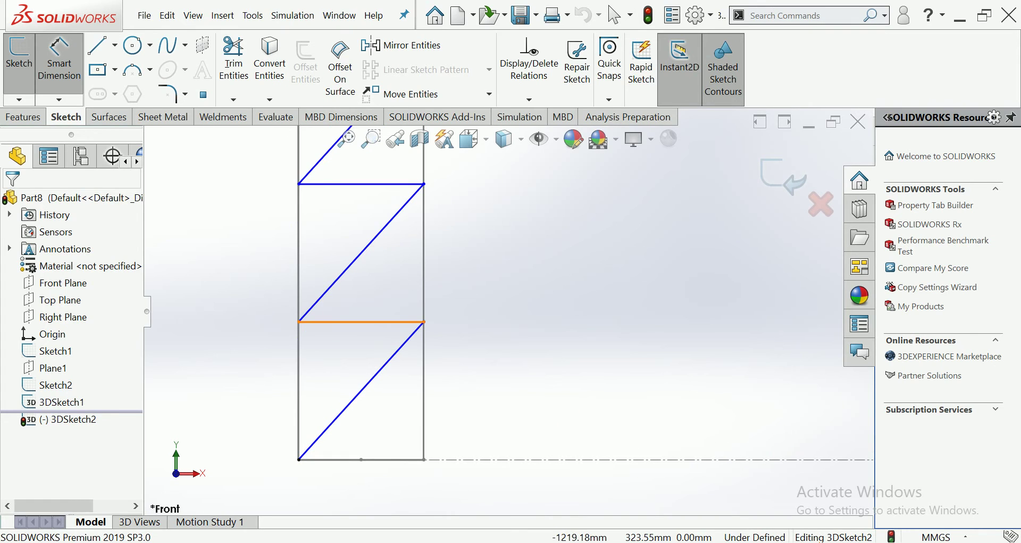
left_click(372, 321)
left_click(383, 459)
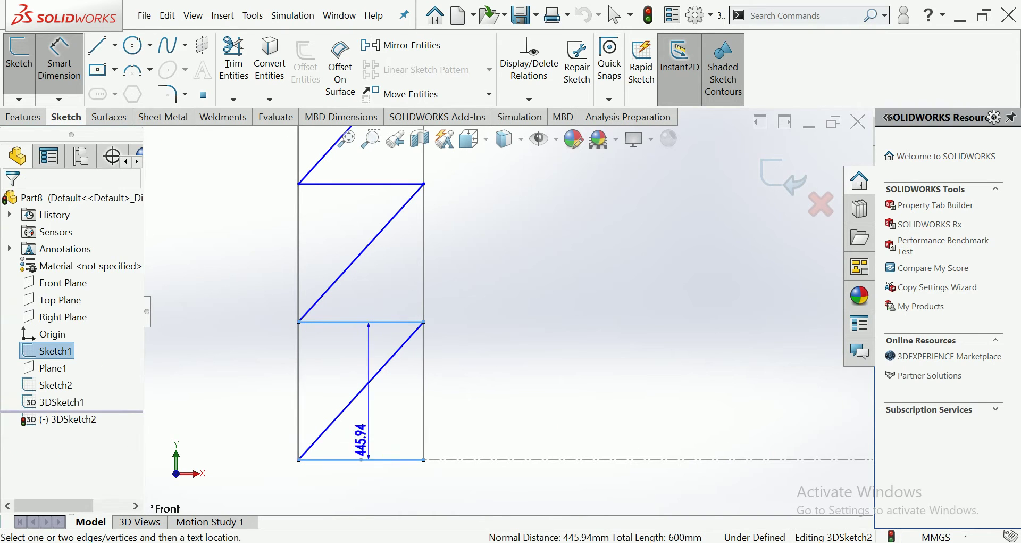
left_click(259, 394)
type("300")
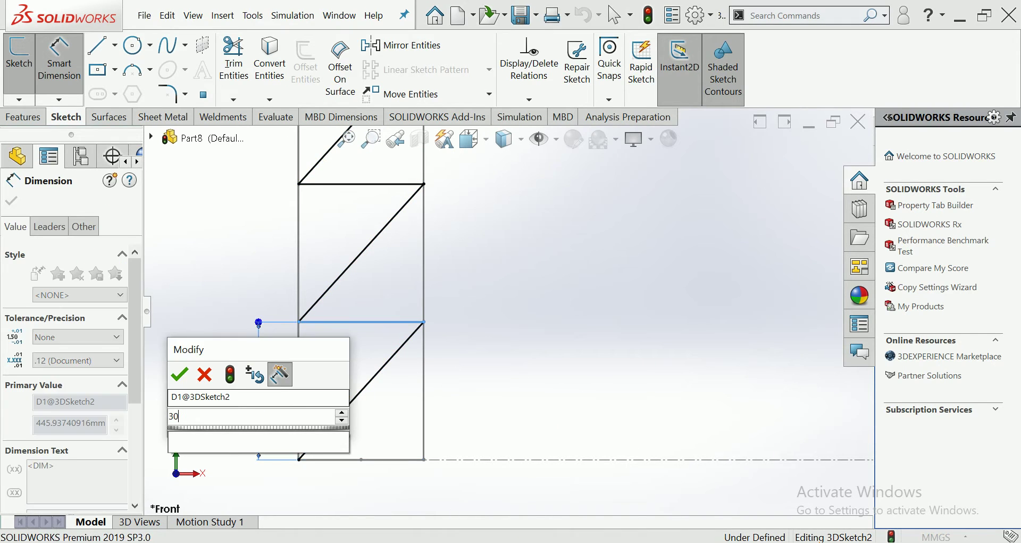
key("Return")
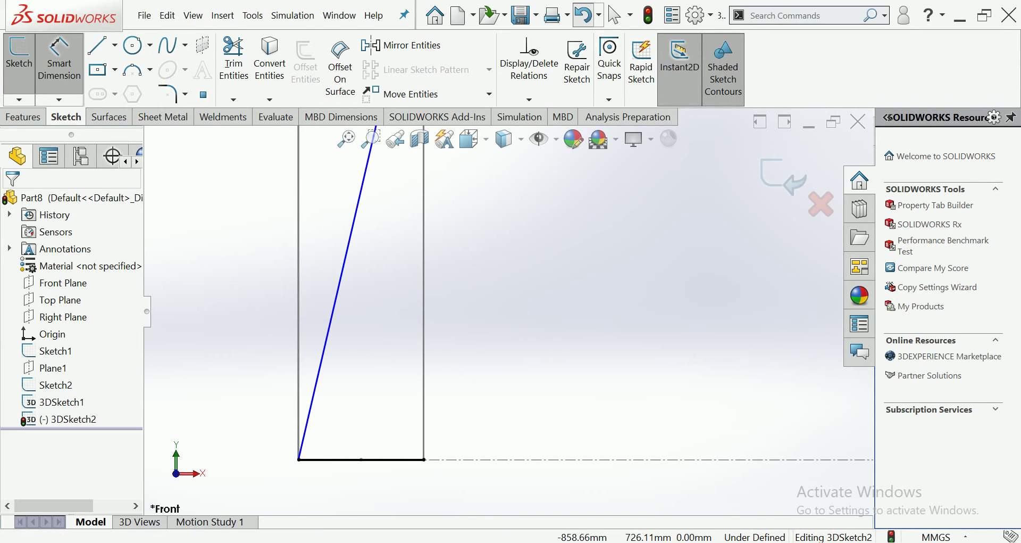
left_click(586, 15)
double_click(250, 396)
type("300")
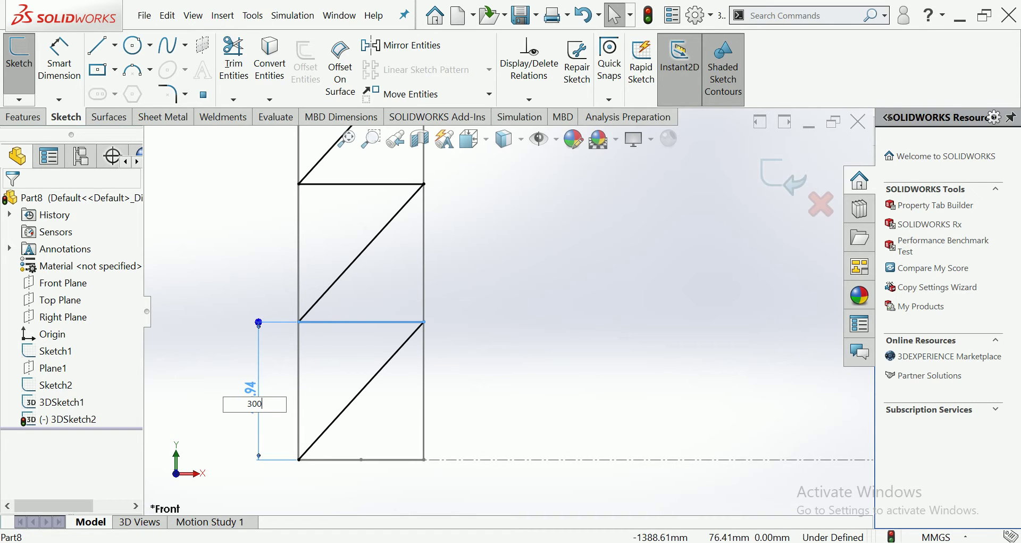
key("Return")
scroll(507, 312, "up", 4)
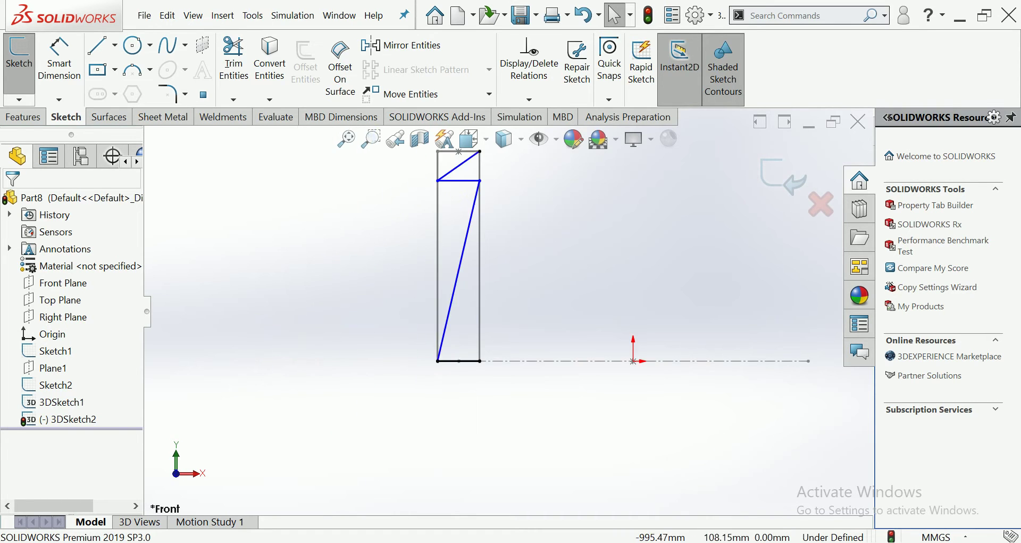
scroll(507, 312, "up", 1)
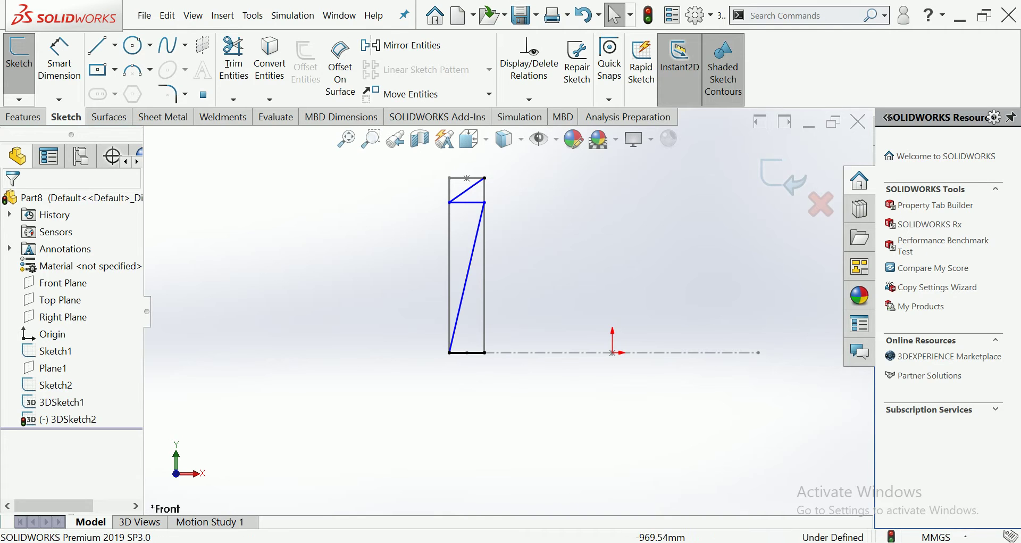
left_click(584, 15)
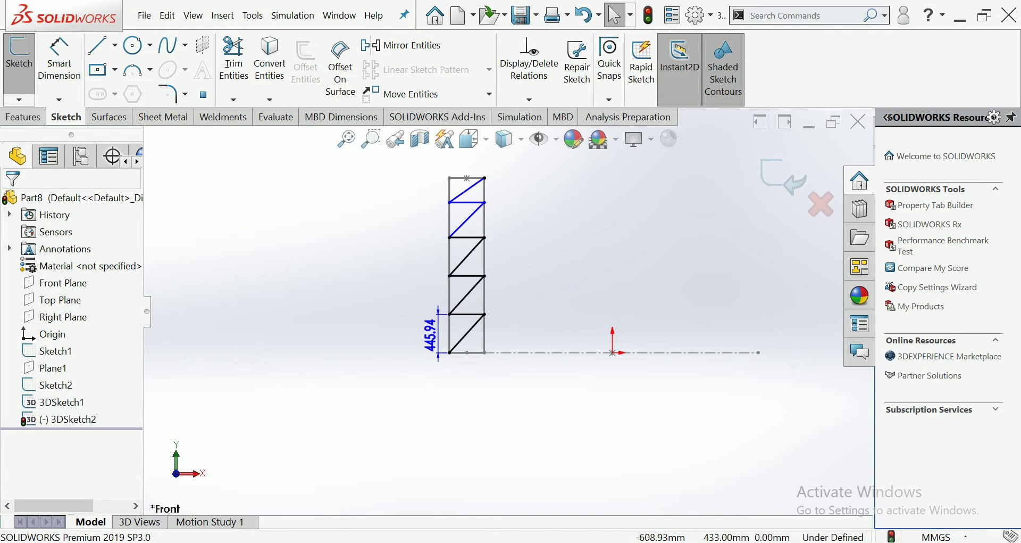
scroll(426, 320, "down", 3)
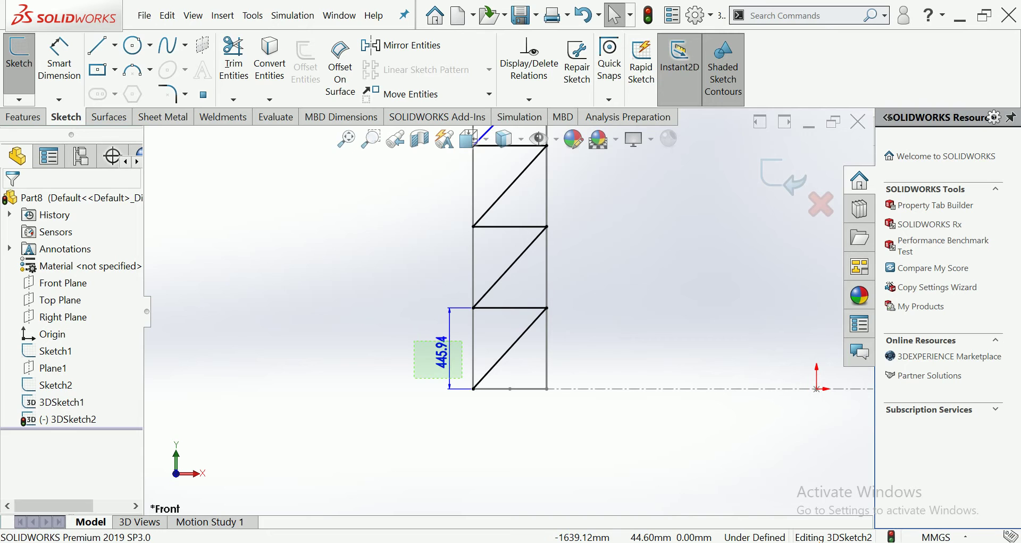
left_click(442, 351)
key("Delete")
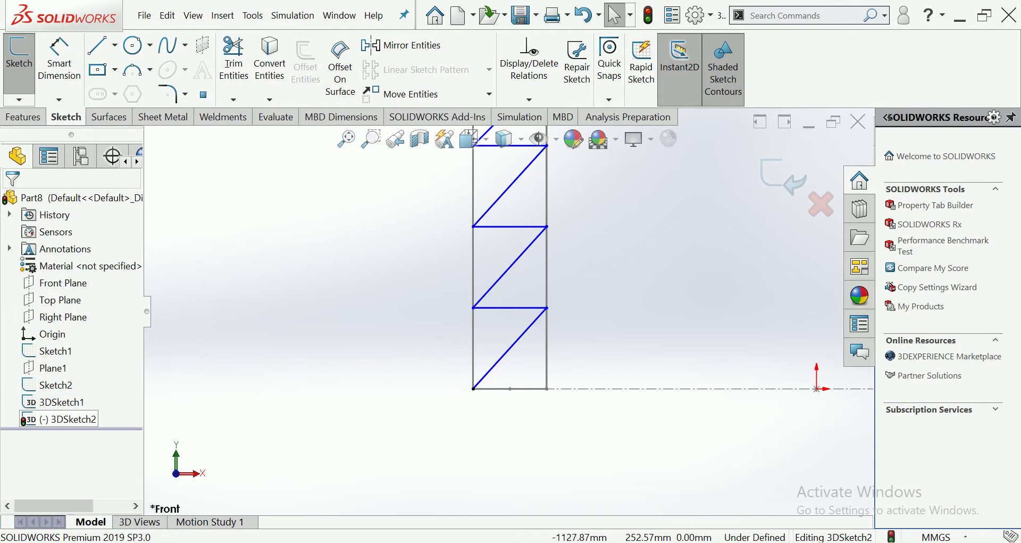
scroll(545, 328, "down", 3)
Lower the bottom rung and dimension its height above the base vertex to 300 mm
left_click_drag(485, 292, 484, 332)
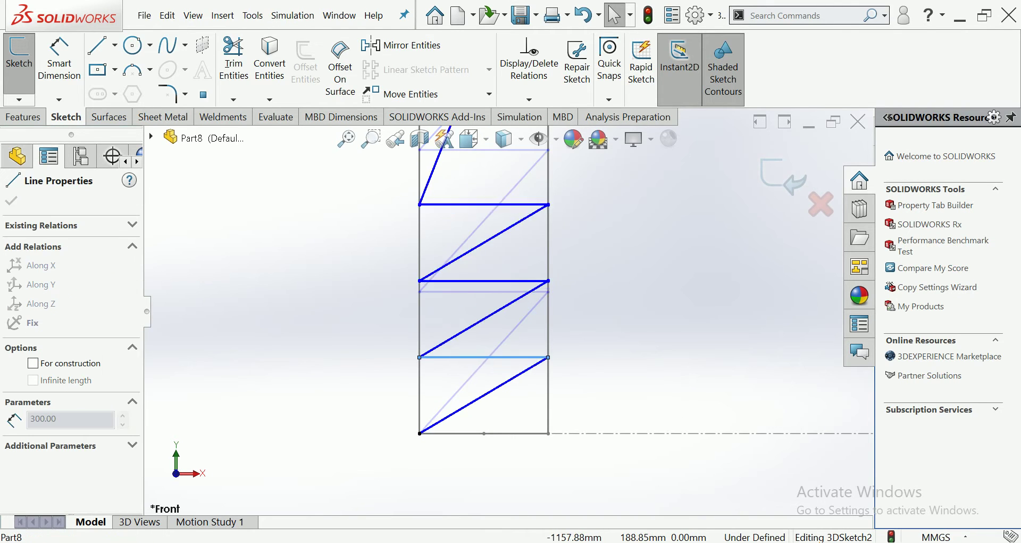
key("Escape")
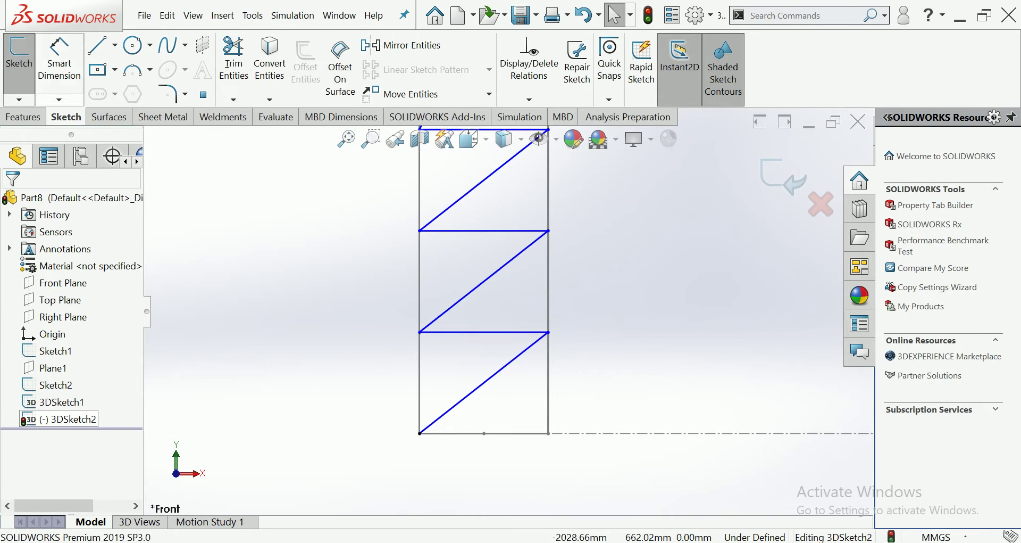
left_click(495, 433)
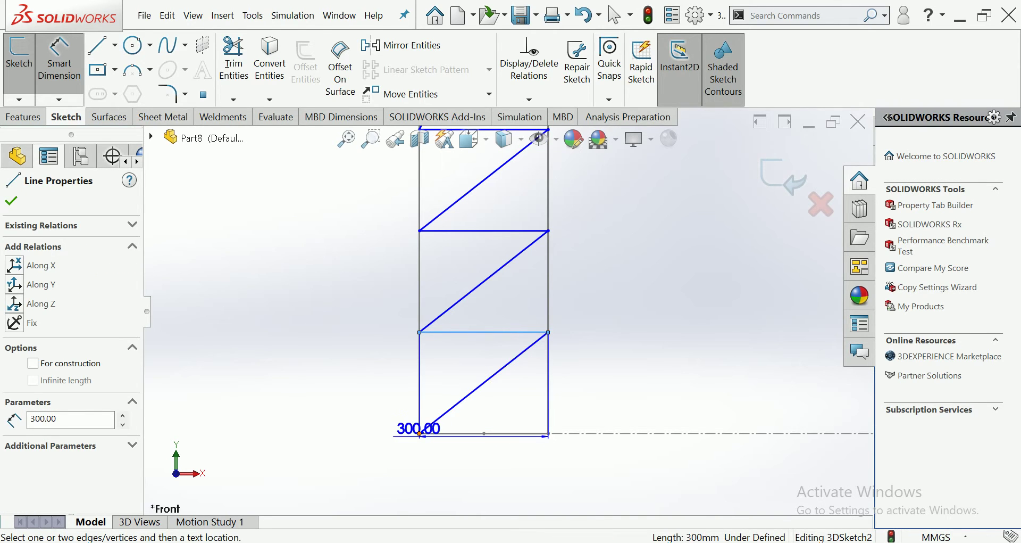
left_click(420, 332)
left_click(366, 388)
left_click(366, 388)
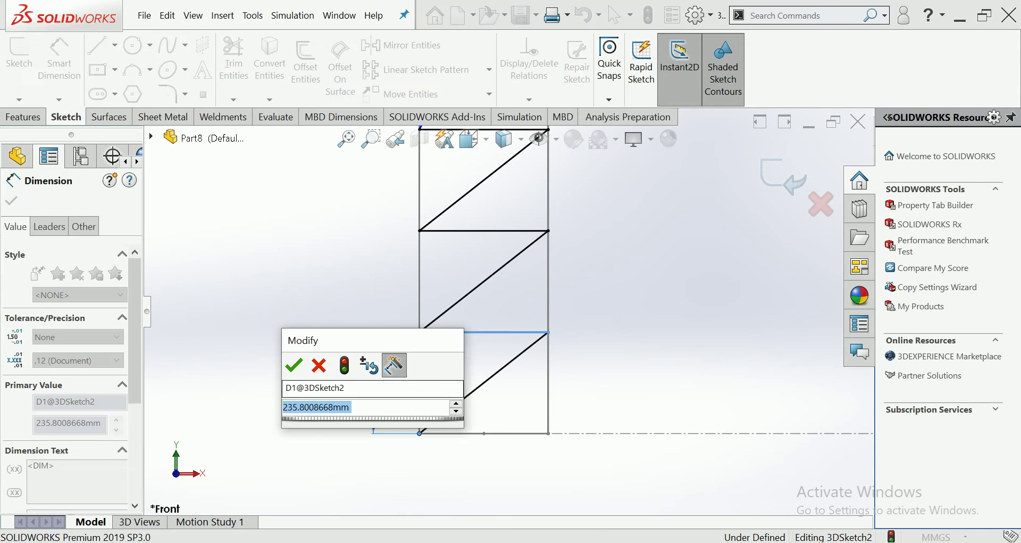
type("400")
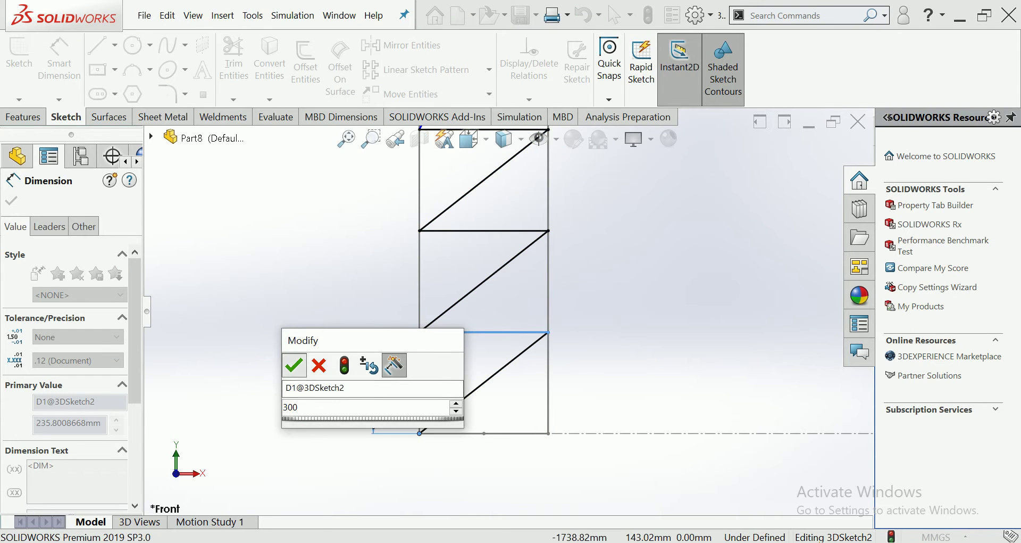
key("Escape")
key("Escape")
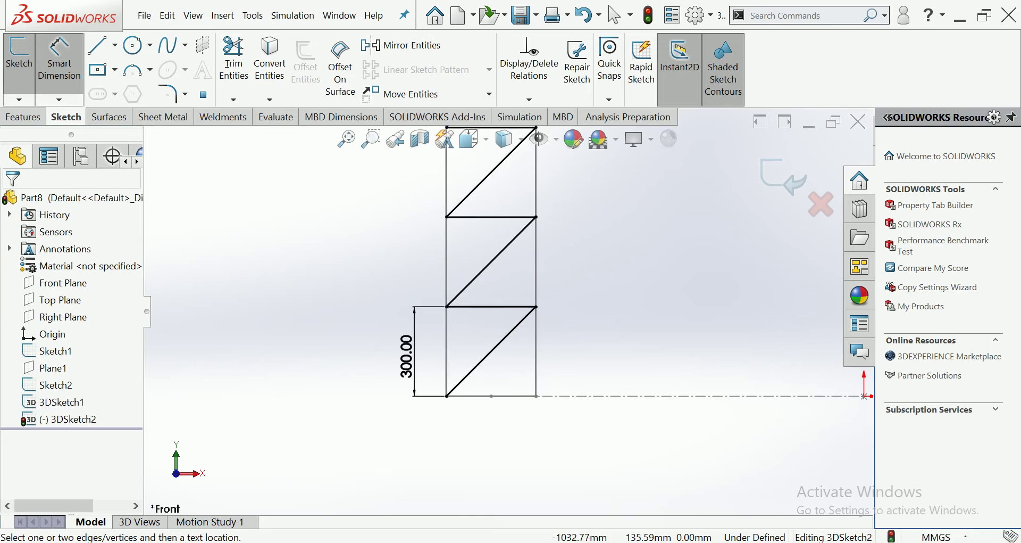
Start a spacing dimension between two left-edge rung vertices, then cancel it
left_click(482, 236)
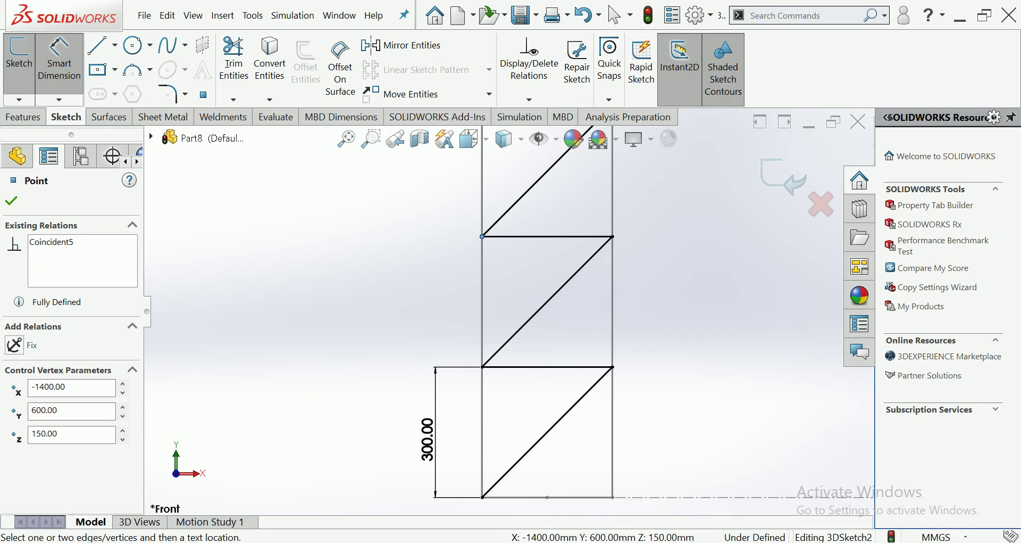
left_click(482, 367)
scroll(505, 312, "up", 5)
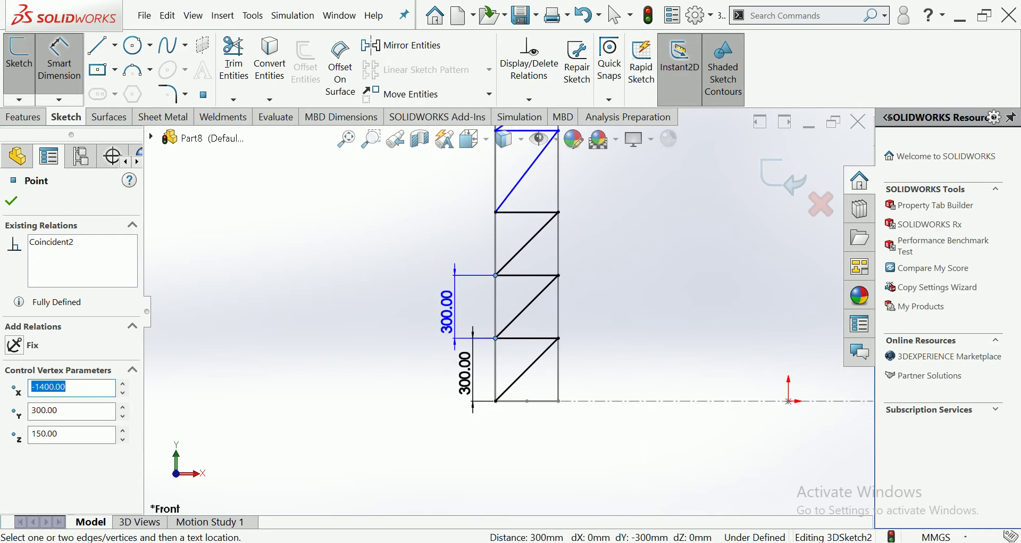
key("Escape")
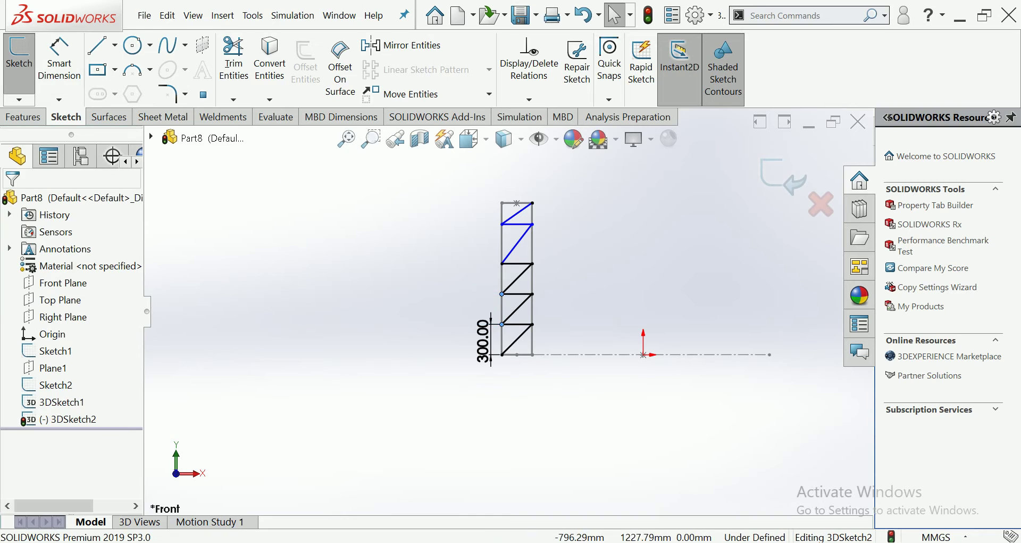
Dimension the upper rung spacing to 300 mm, fully defining 3DSketch2, and exit the sketch
left_click(59, 58)
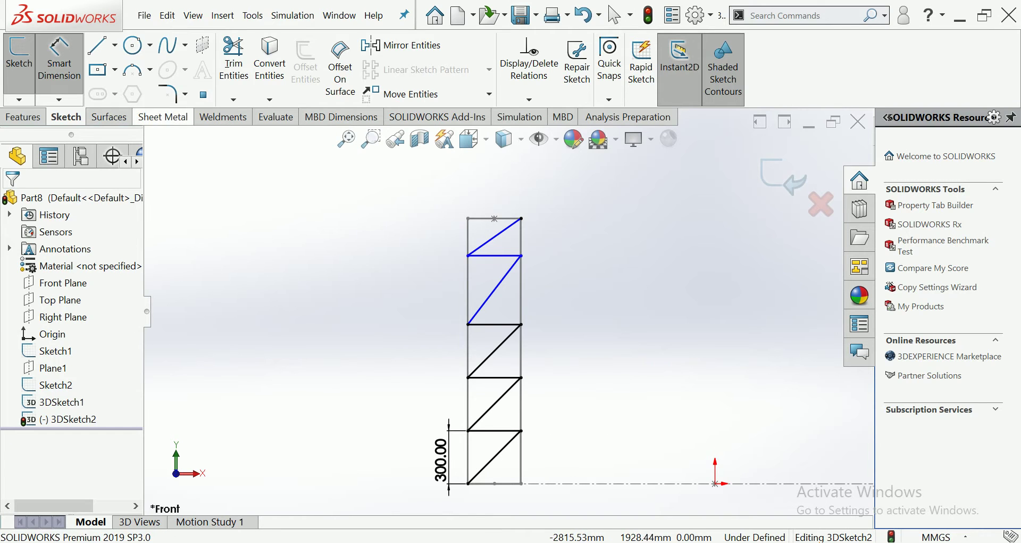
left_click(468, 255)
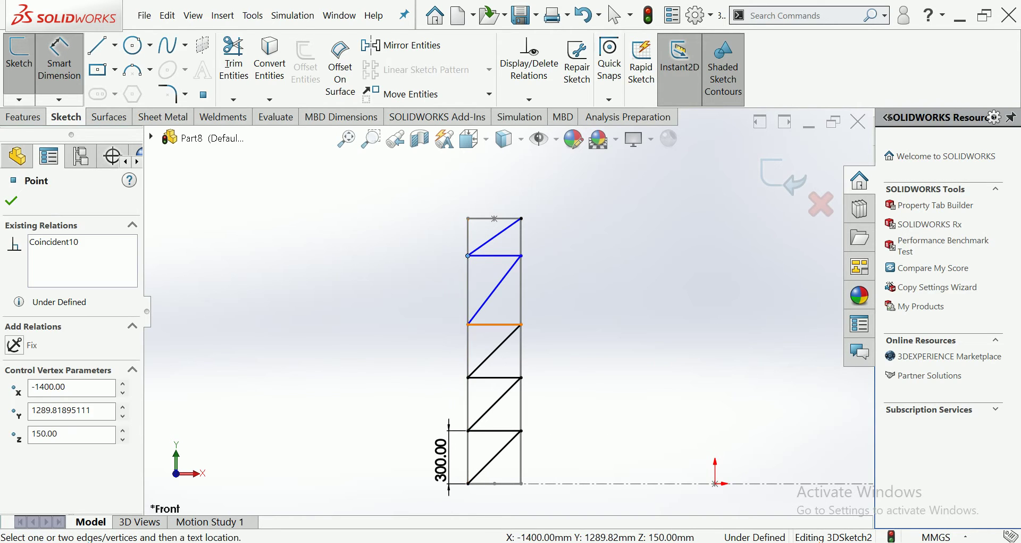
left_click(468, 324)
left_click(435, 284)
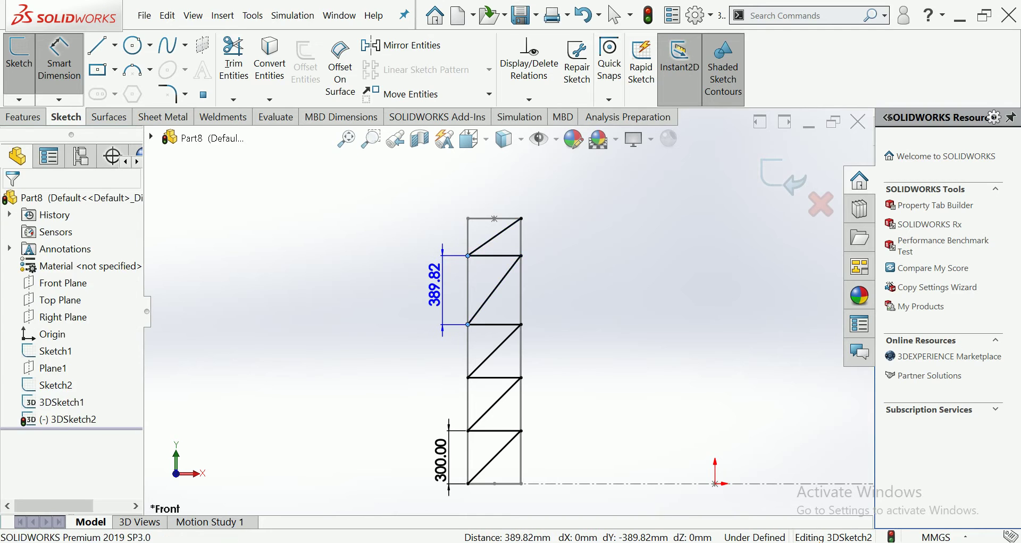
type("300")
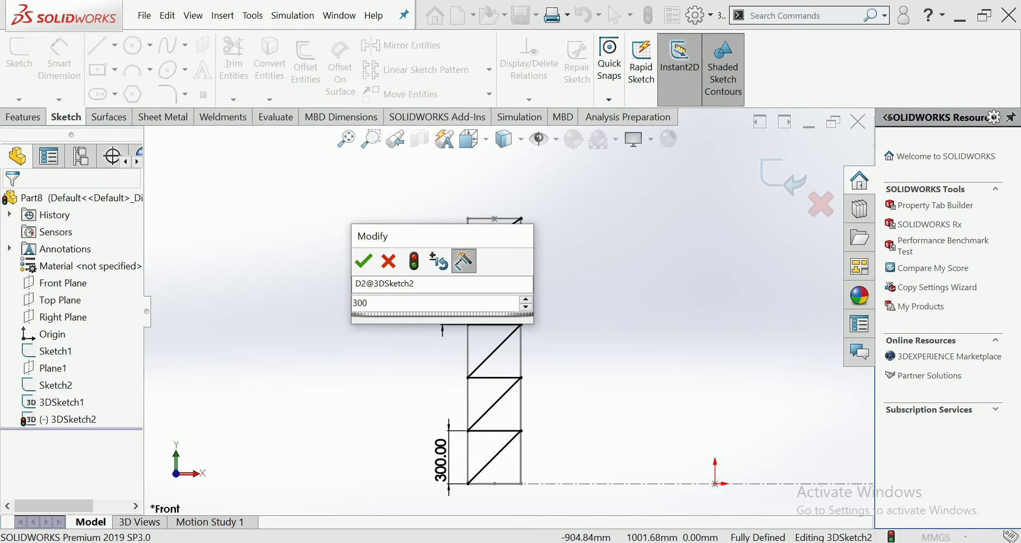
left_click(364, 260)
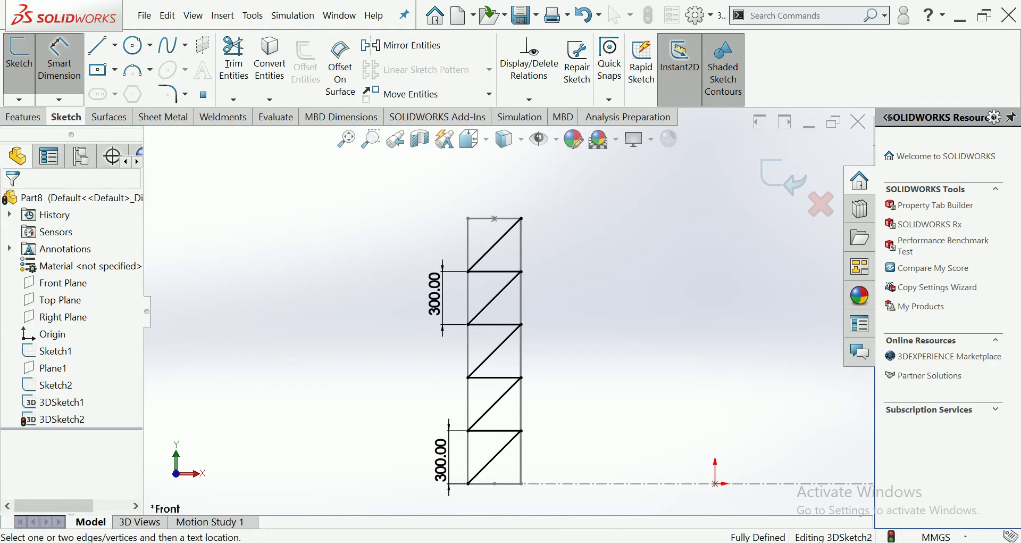
key("Escape")
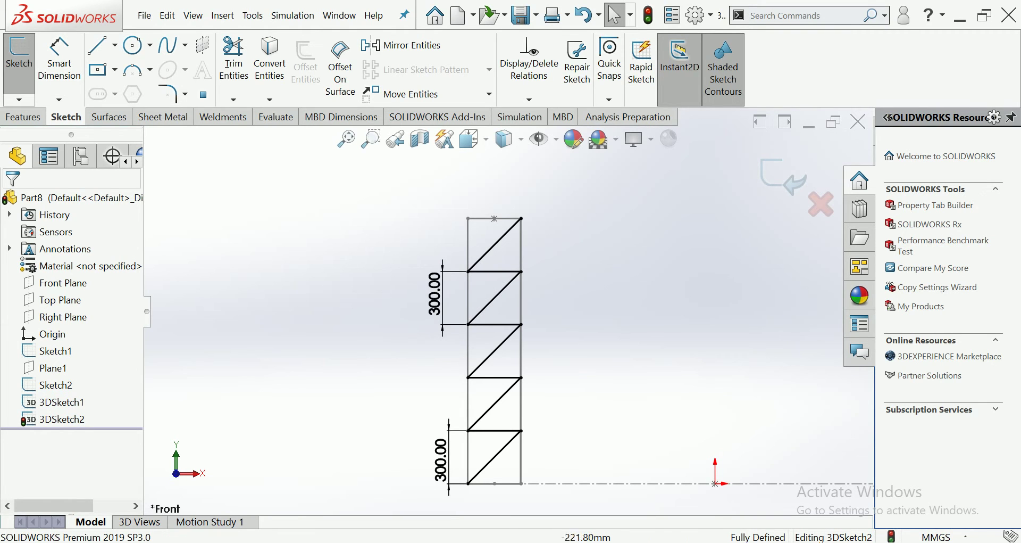
left_click(783, 176)
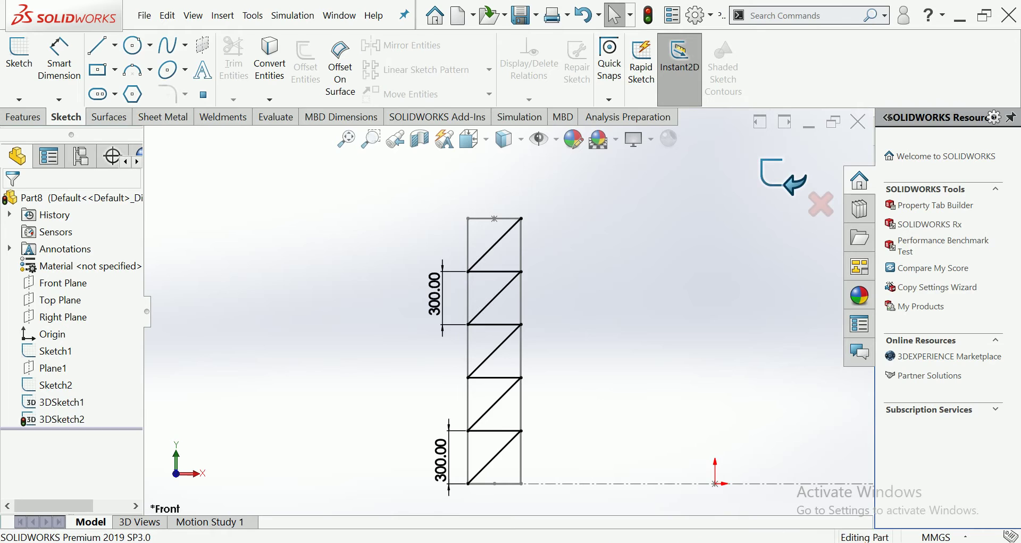
Start a Structural Member with the 35 x 35 x 5 angle-iron size
middle_click_drag(585, 319, 532, 298)
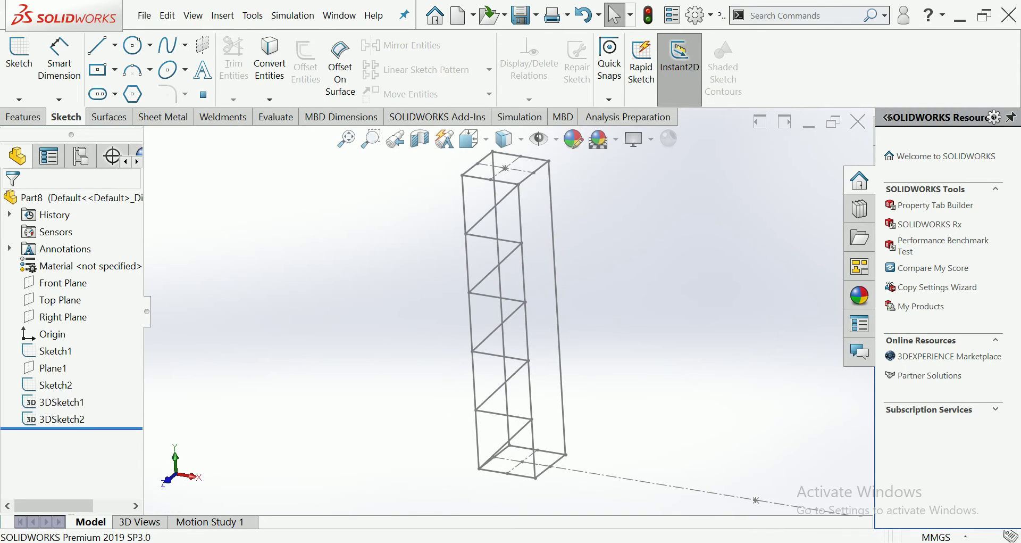
left_click(223, 117)
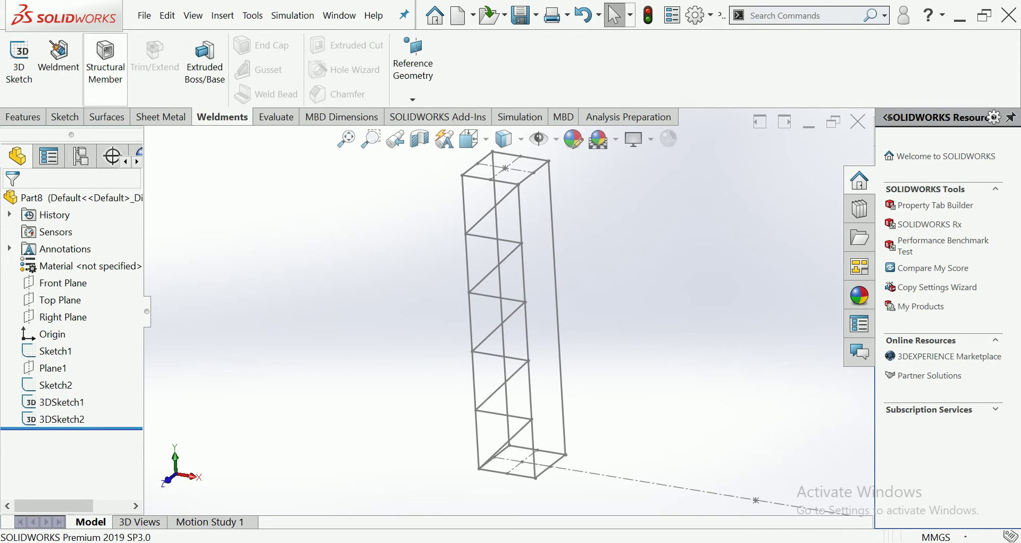
left_click(105, 69)
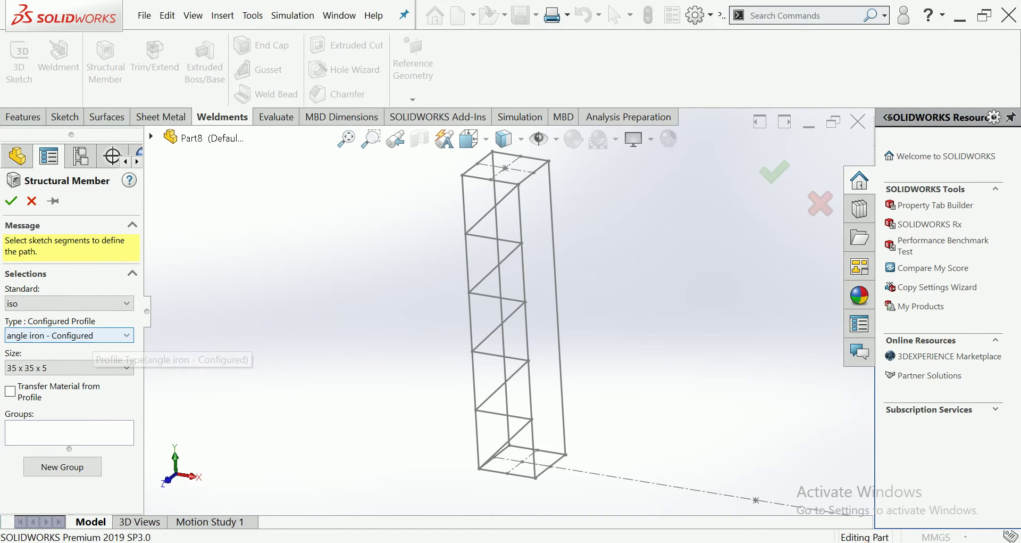
left_click(70, 368)
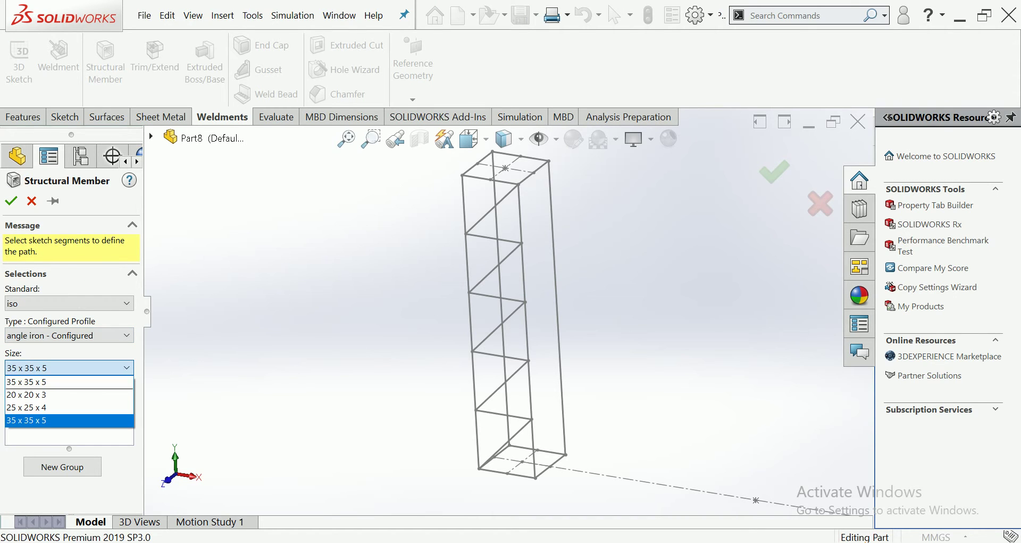
key("Return")
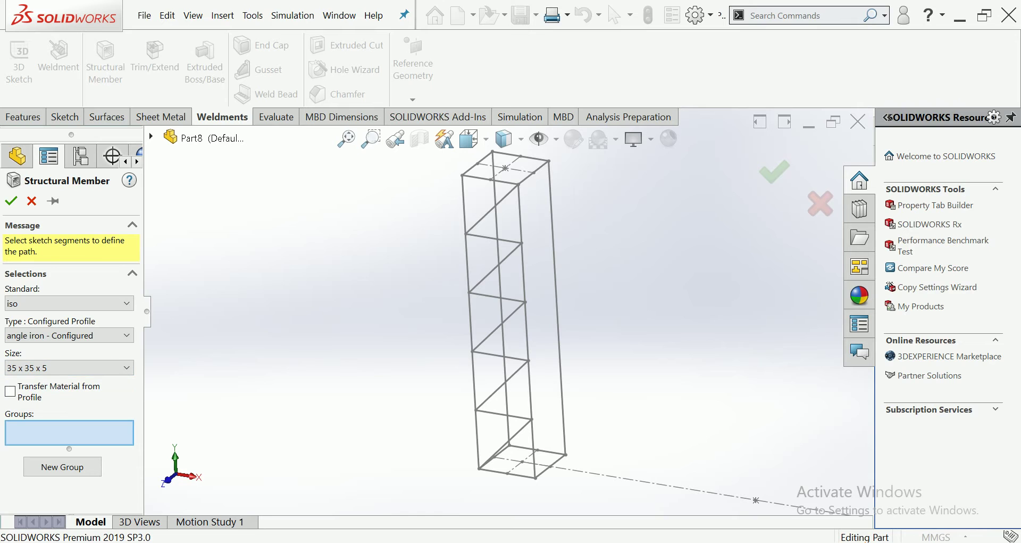
Add trial angle iron along the left and middle vertical lines
left_click(469, 298)
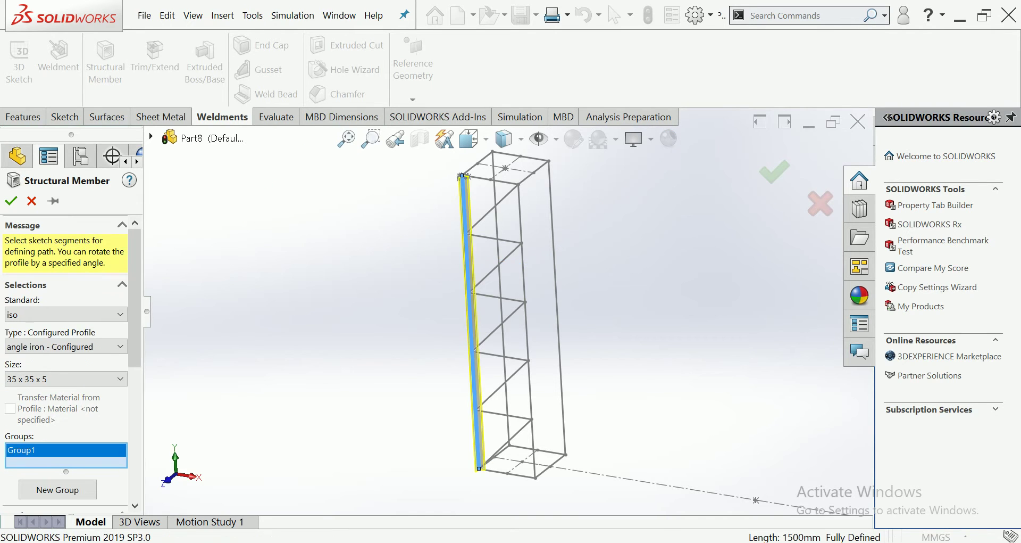
scroll(466, 154, "down", 2)
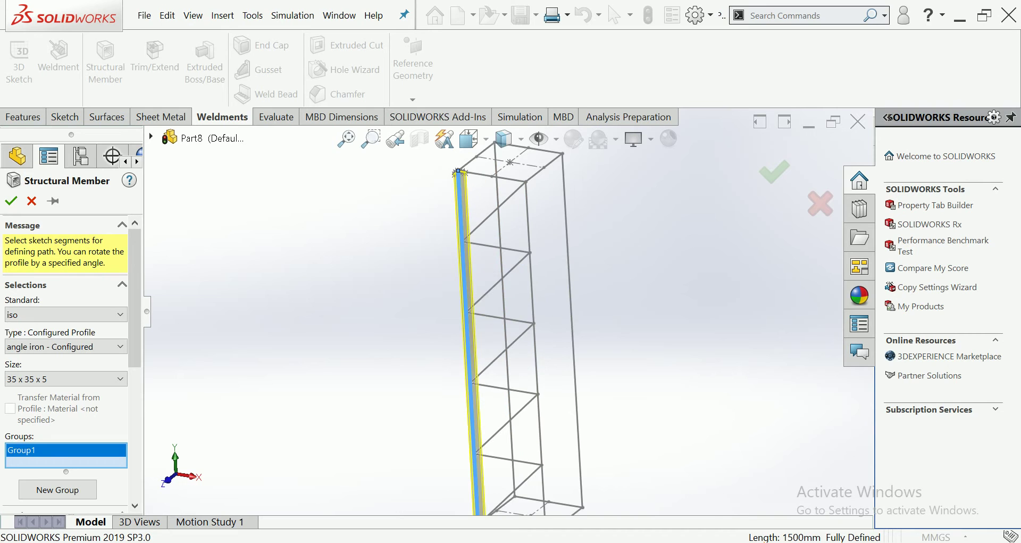
scroll(466, 154, "down", 1)
scroll(466, 155, "down", 1)
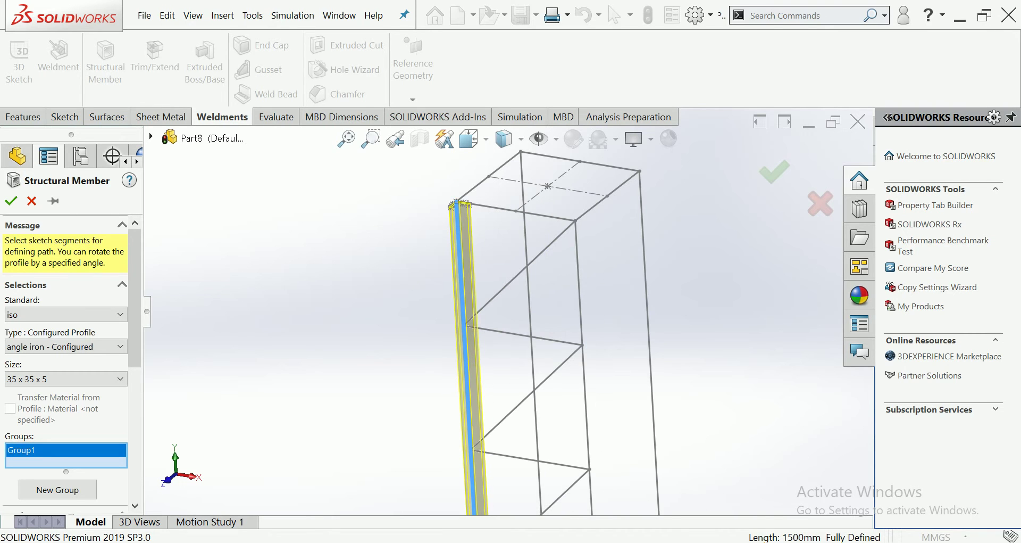
left_click(530, 330)
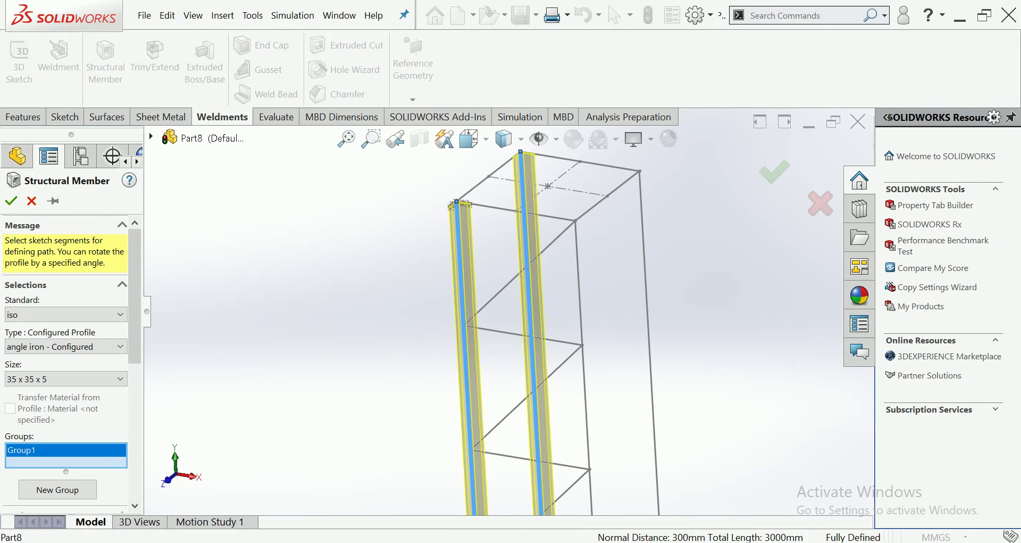
left_click(530, 330)
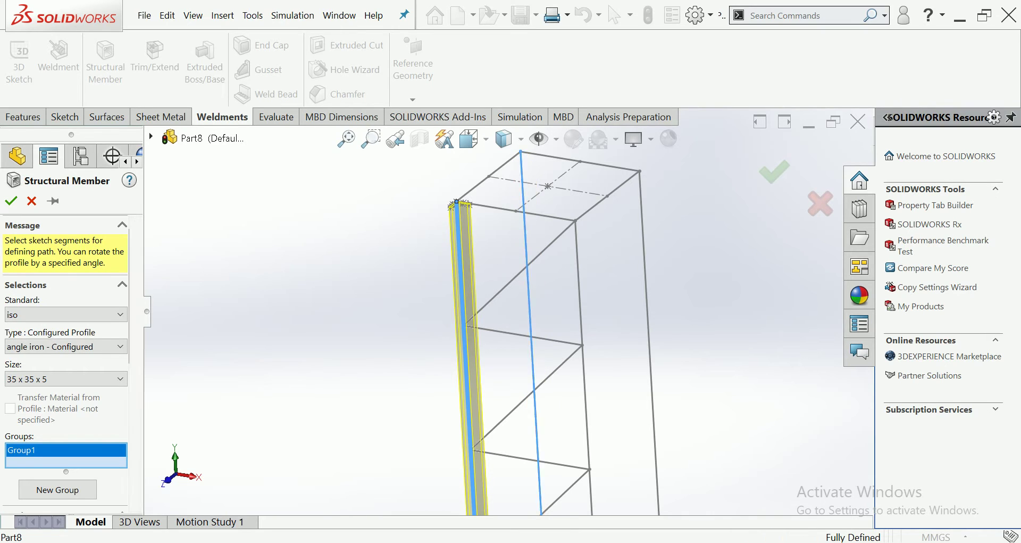
left_click(530, 330)
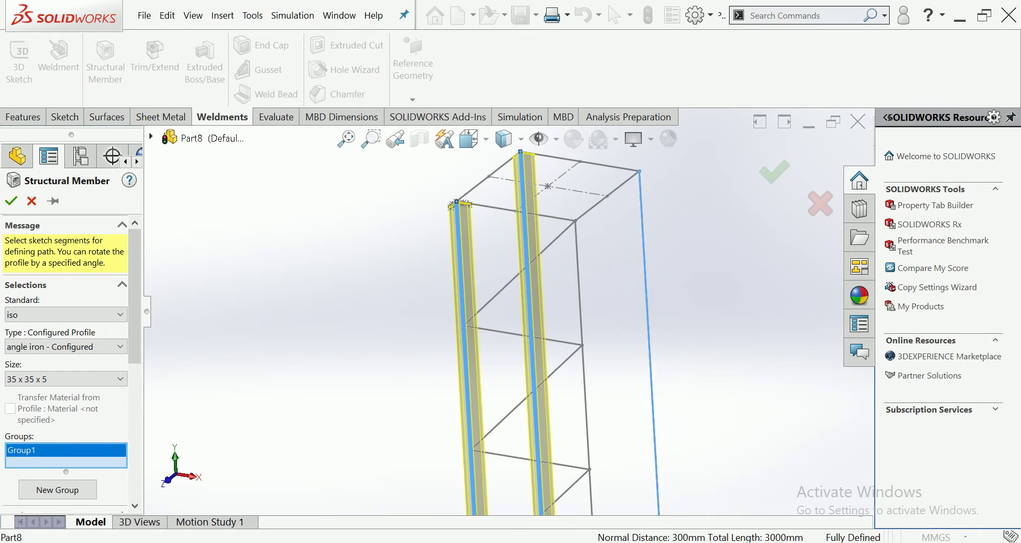
Unpick the trial angle-iron paths, cancel the member, and begin a fresh Structural Member
left_click(649, 329)
left_click(583, 346)
left_click(582, 346)
left_click(466, 346)
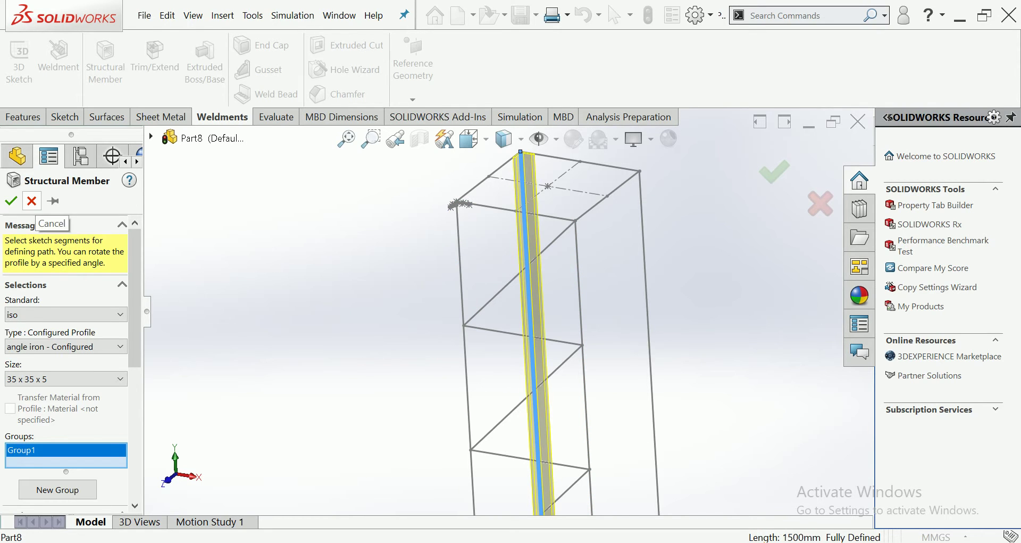
left_click(31, 200)
left_click(105, 61)
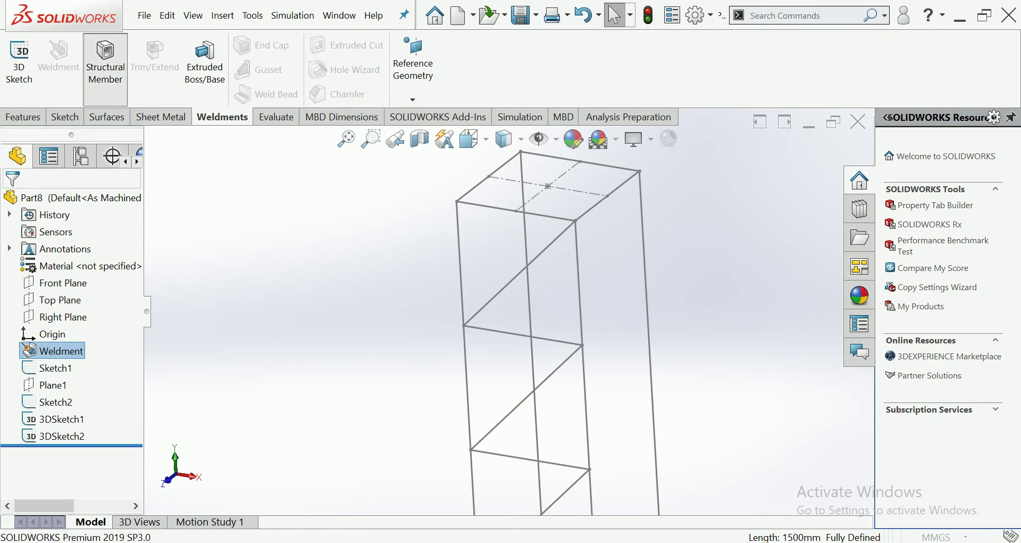
Run a 35 x 35 x 5 angle-iron member up the vertical line from the top corner
left_click(521, 157)
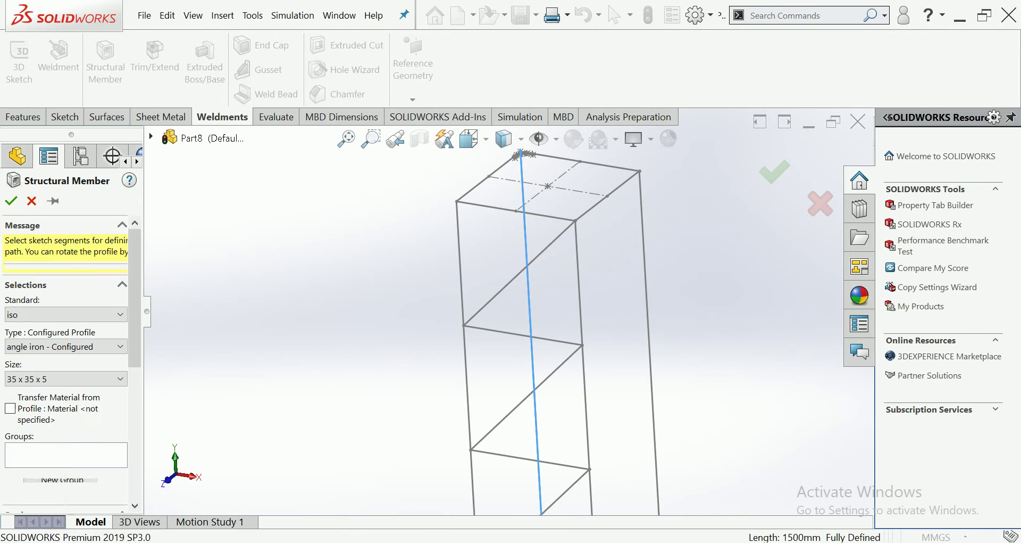
key("Return")
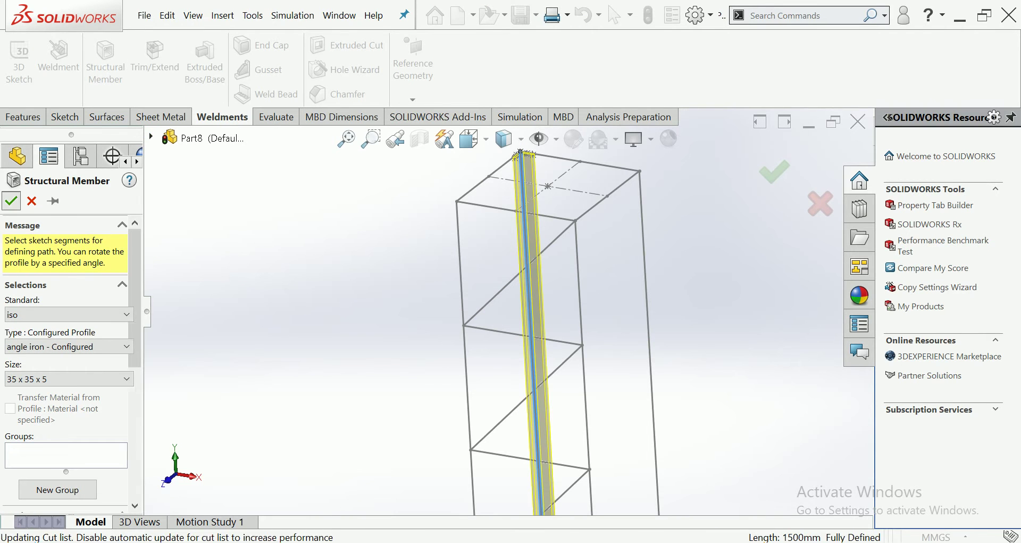
middle_click_drag(511, 320, 586, 346)
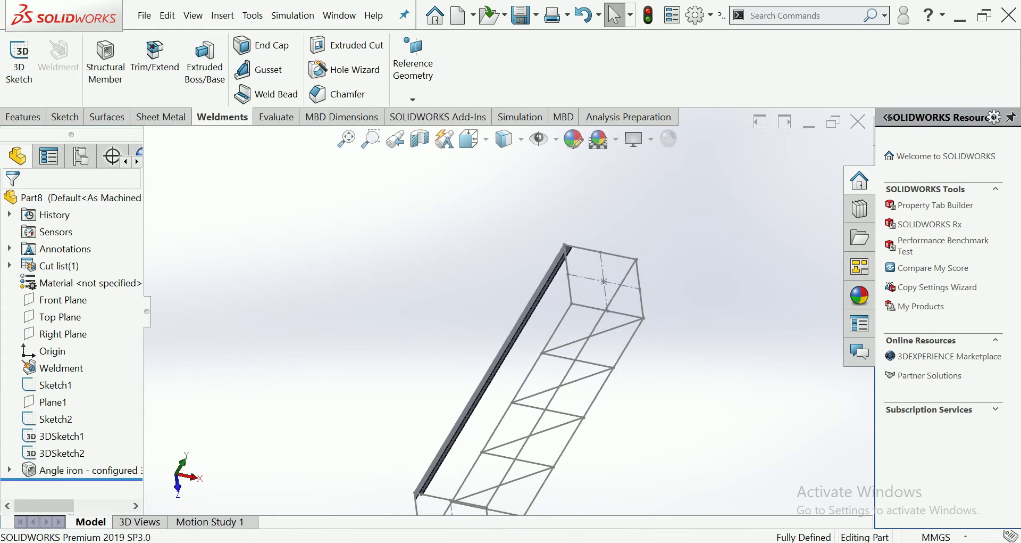
middle_click_drag(510, 345, 500, 319)
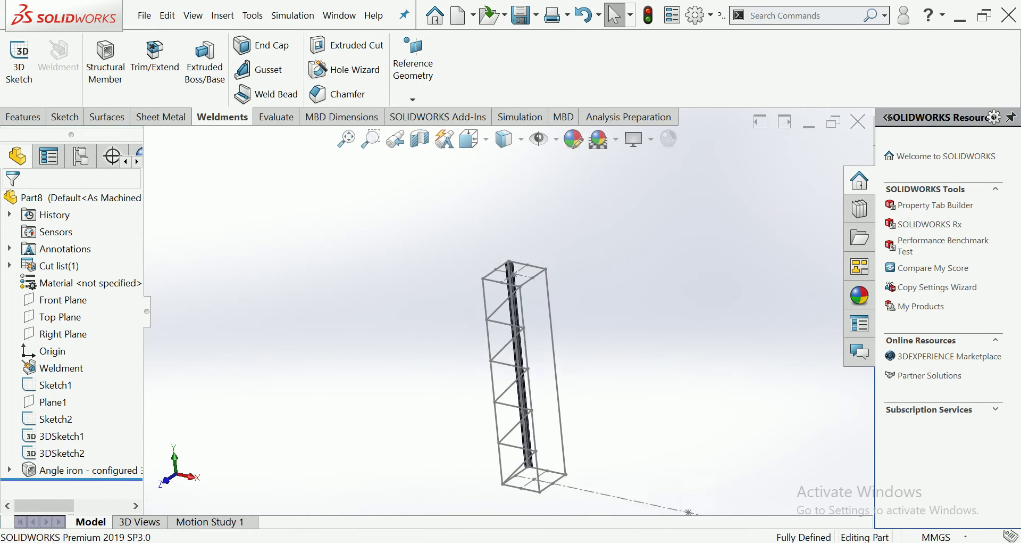
scroll(479, 319, "down", 3)
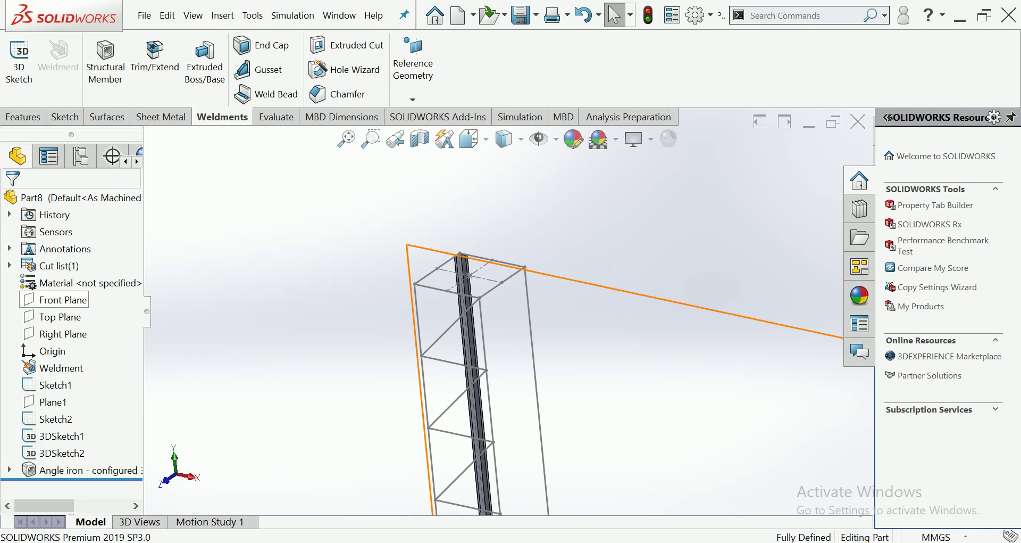
Mirror the angle-iron body about the Front Plane to form a second corner member
left_click(59, 299)
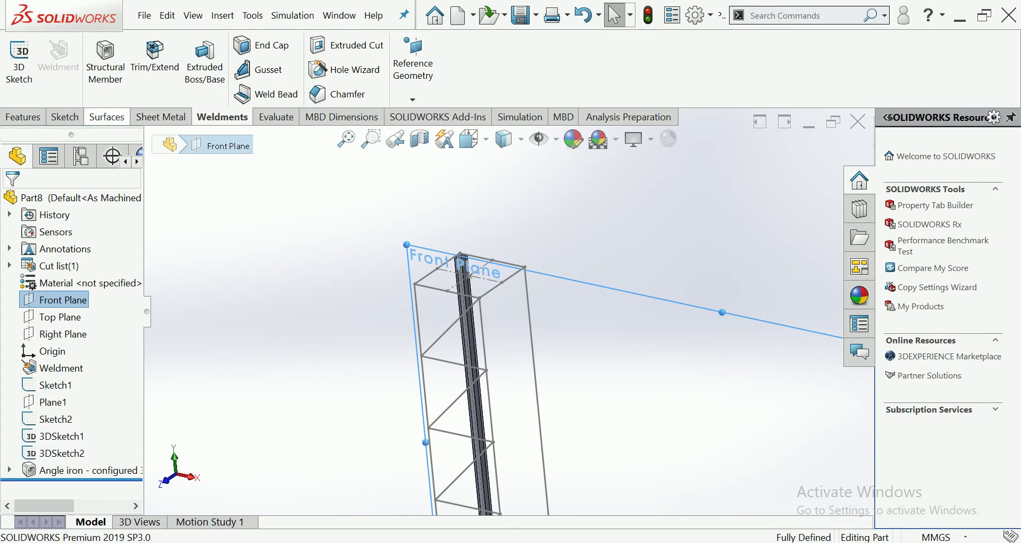
left_click(23, 117)
left_click(553, 94)
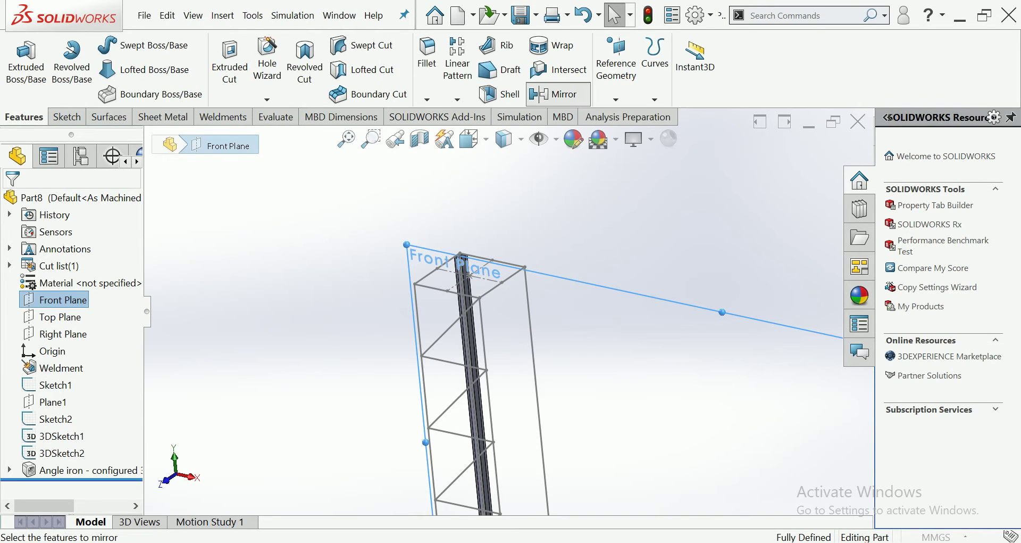
left_click(469, 277)
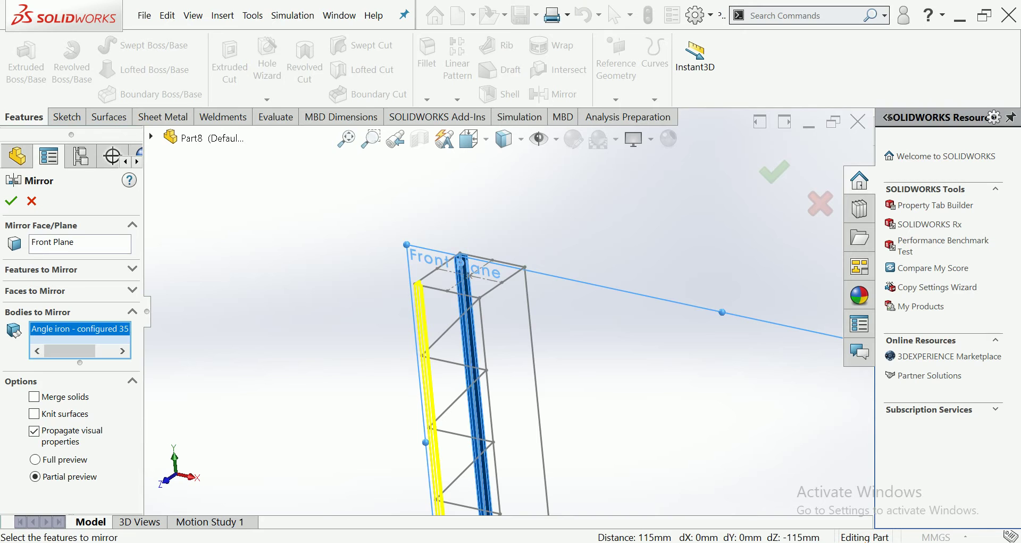
key("Return")
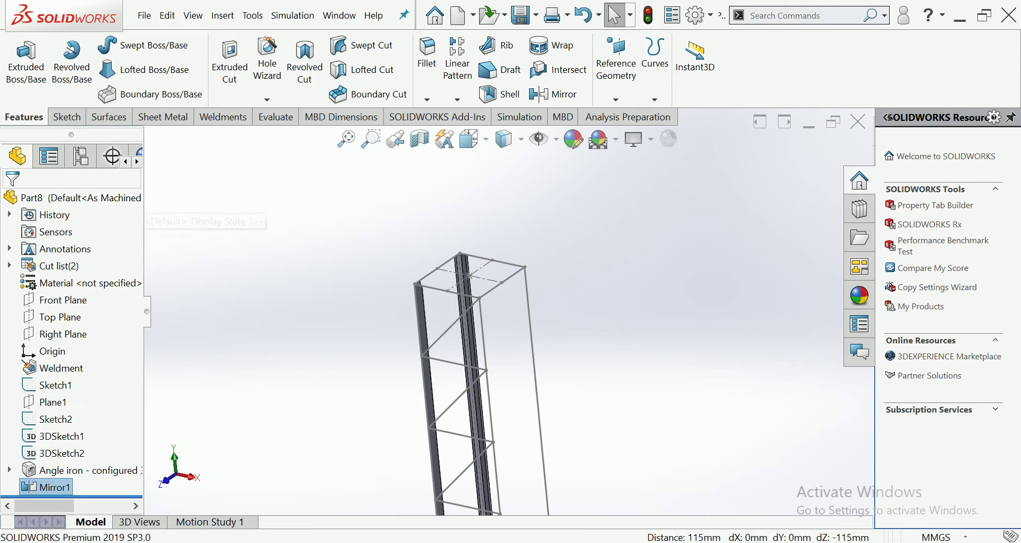
scroll(529, 277, "up", 3)
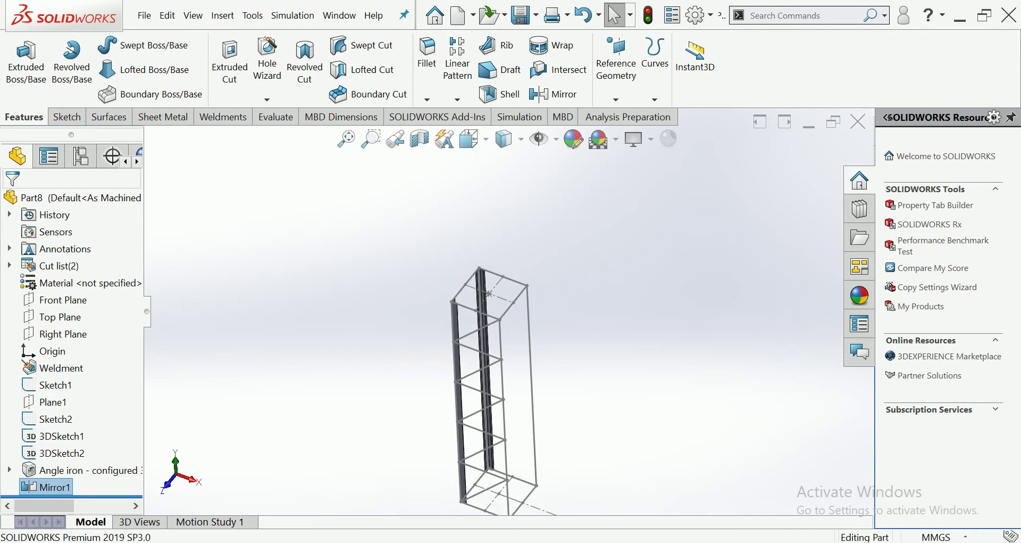
scroll(495, 373, "down", 2)
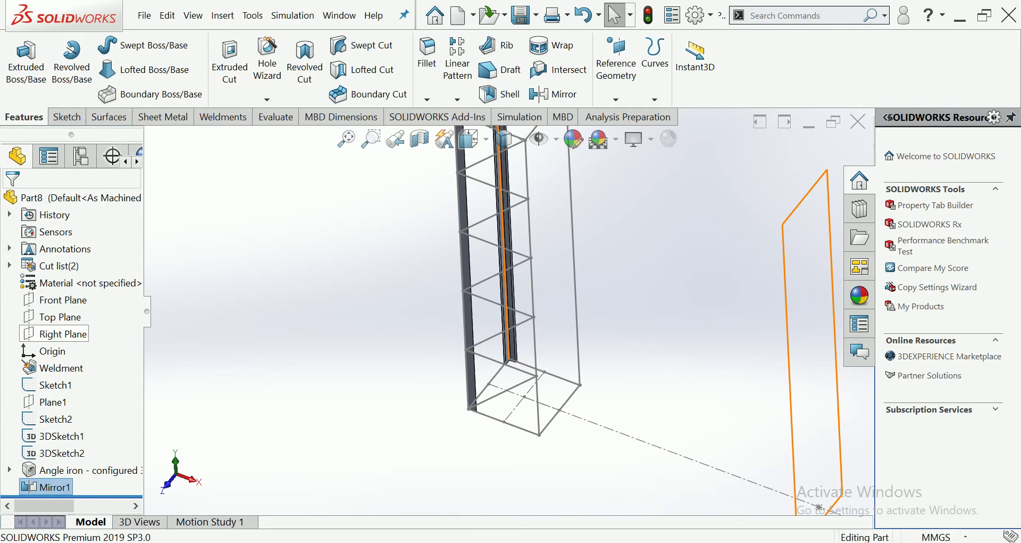
scroll(511, 356, "down", 1)
scroll(511, 356, "down", 1)
scroll(513, 357, "down", 1)
middle_click_drag(512, 357, 520, 355)
Measure the frame's bottom edge to confirm it is 300 mm long
left_click(542, 424)
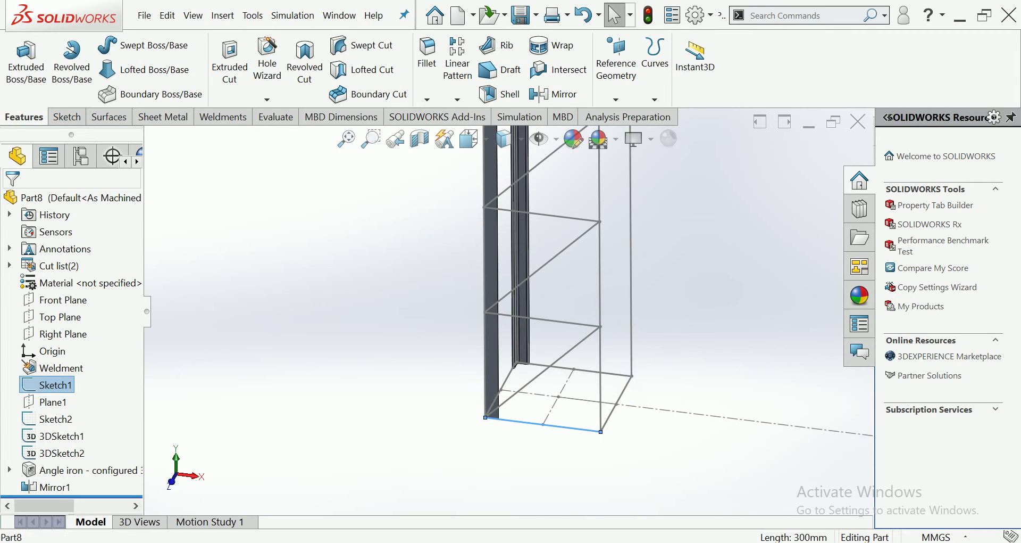
left_click(412, 367)
left_click(223, 116)
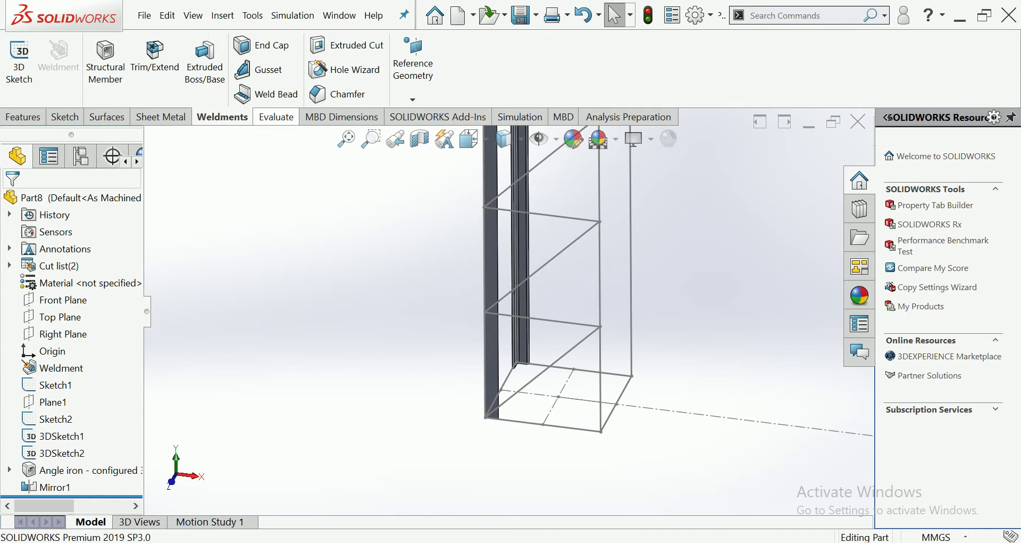
left_click(277, 116)
left_click(112, 59)
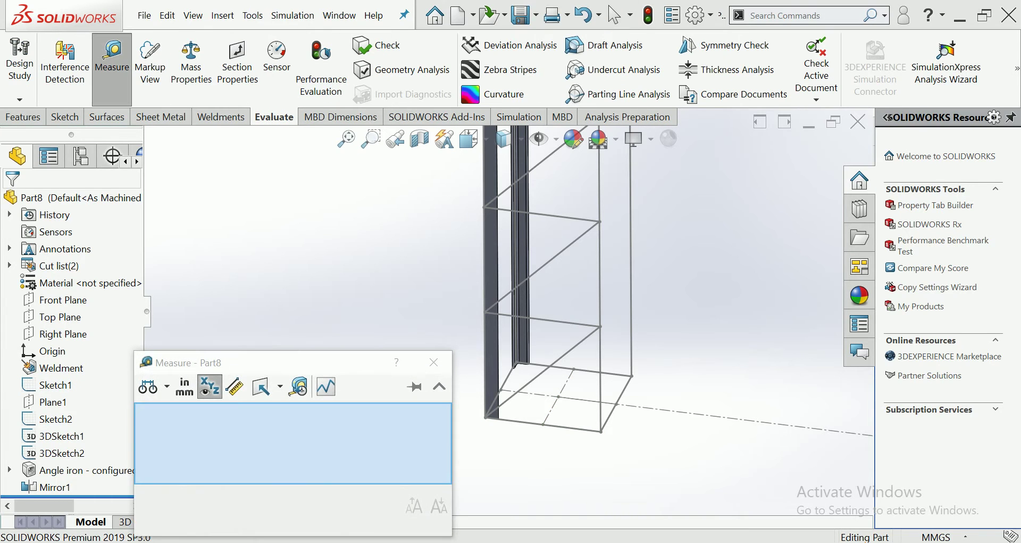
left_click(543, 424)
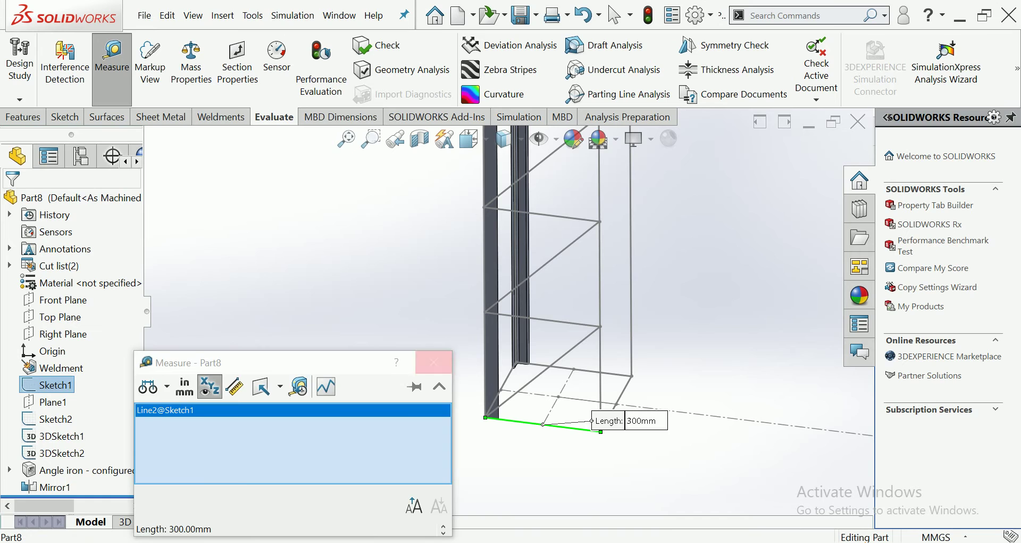
left_click(433, 363)
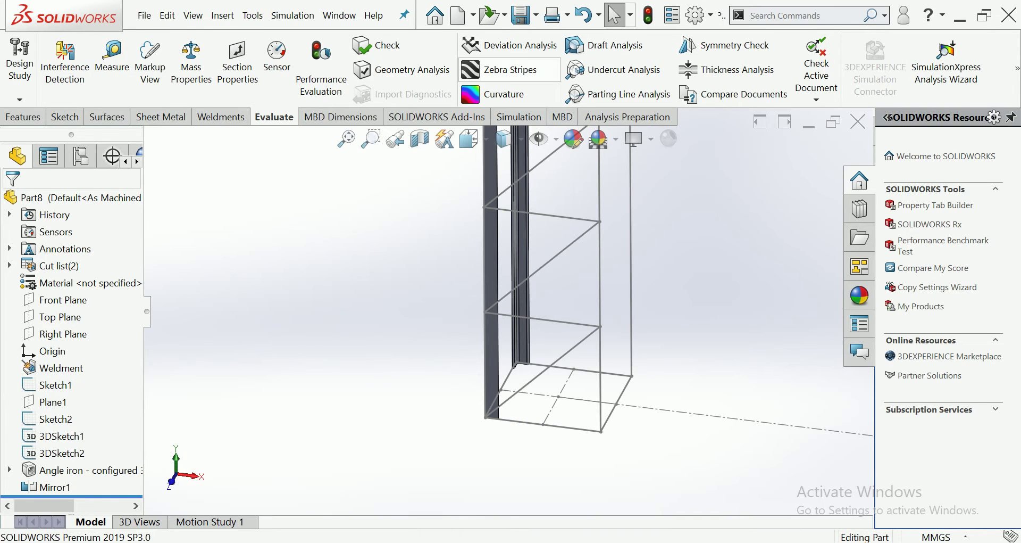
left_click(22, 116)
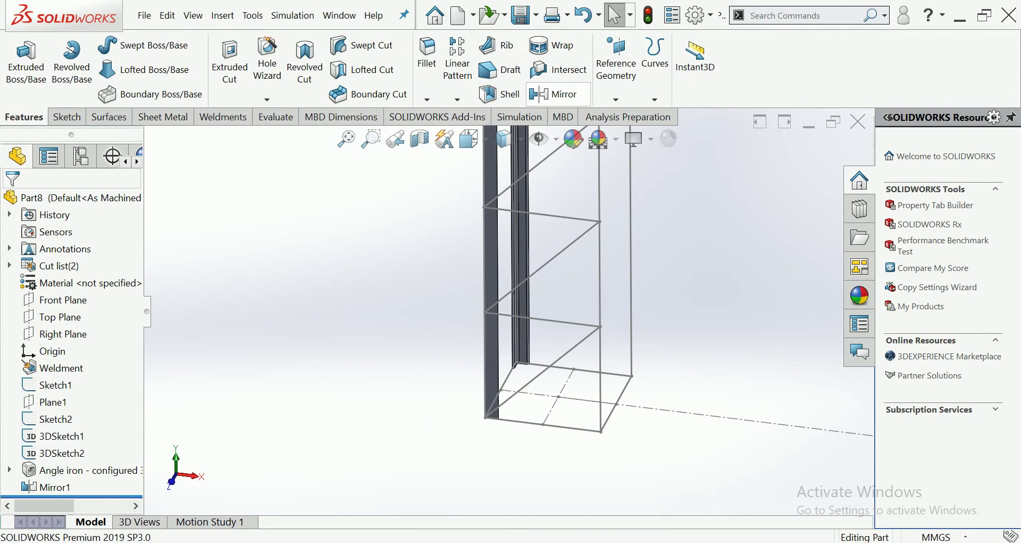
left_click(616, 59)
Create Plane4 offset 150 mm from the angle-iron face, flipped to the part's far side
left_click(631, 117)
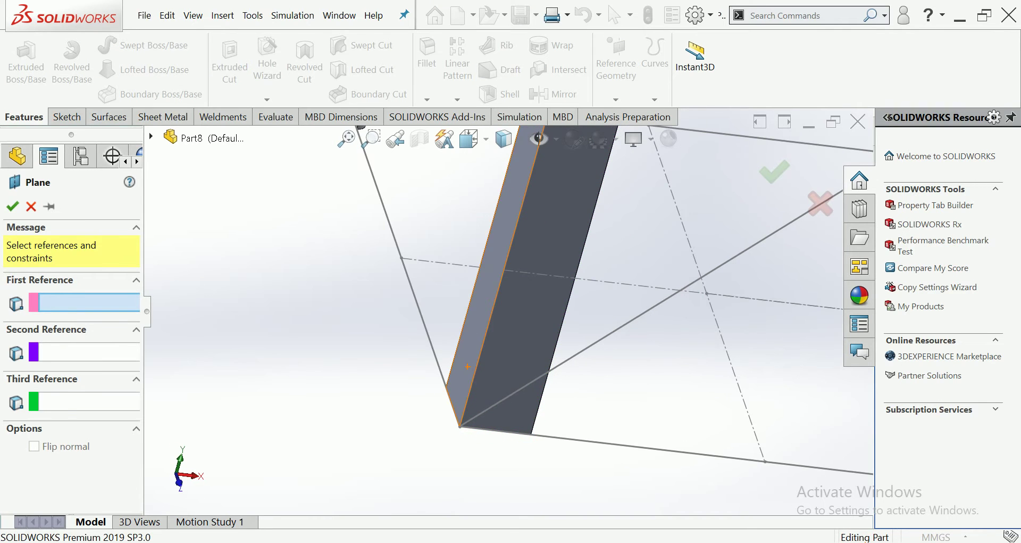
left_click(527, 239)
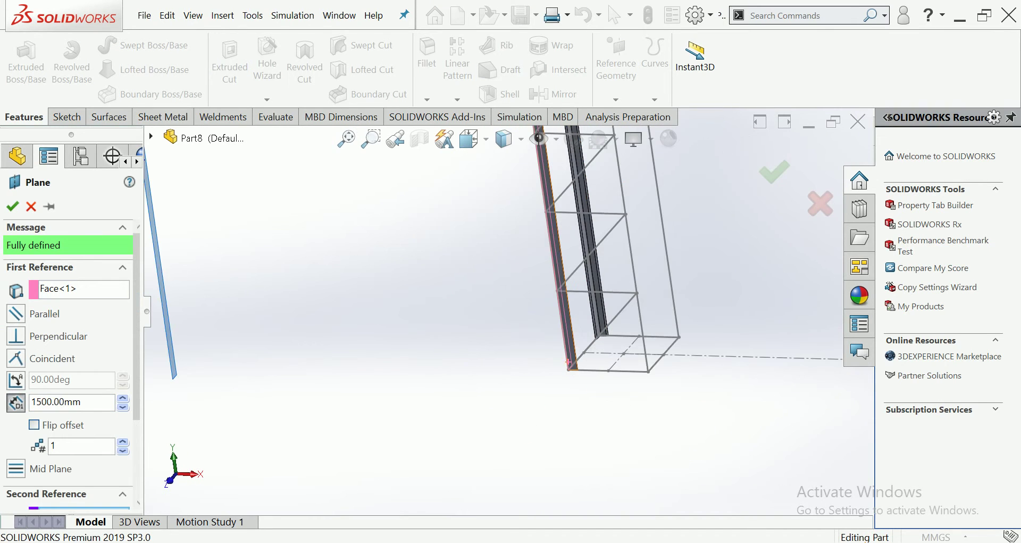
left_click(72, 402)
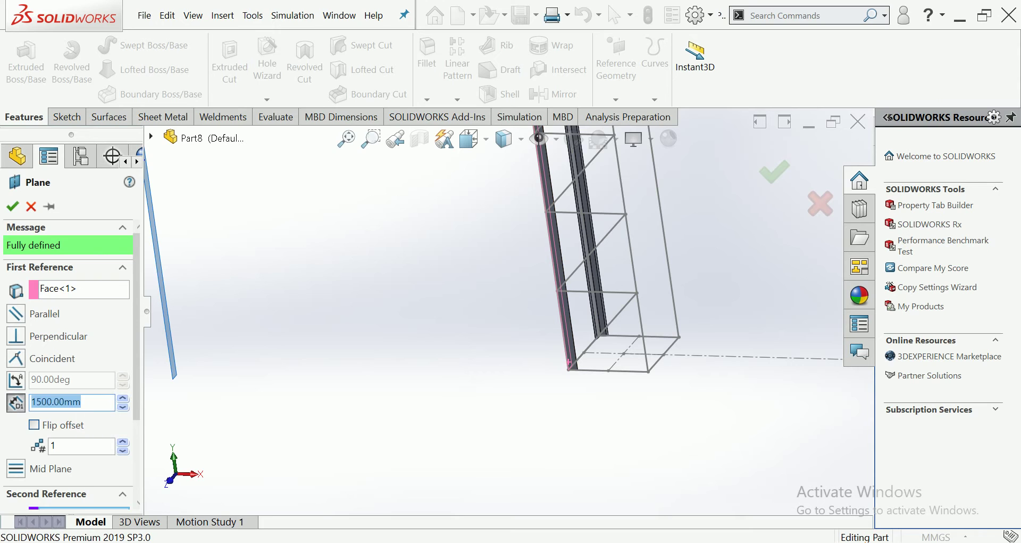
type("150")
key("Return")
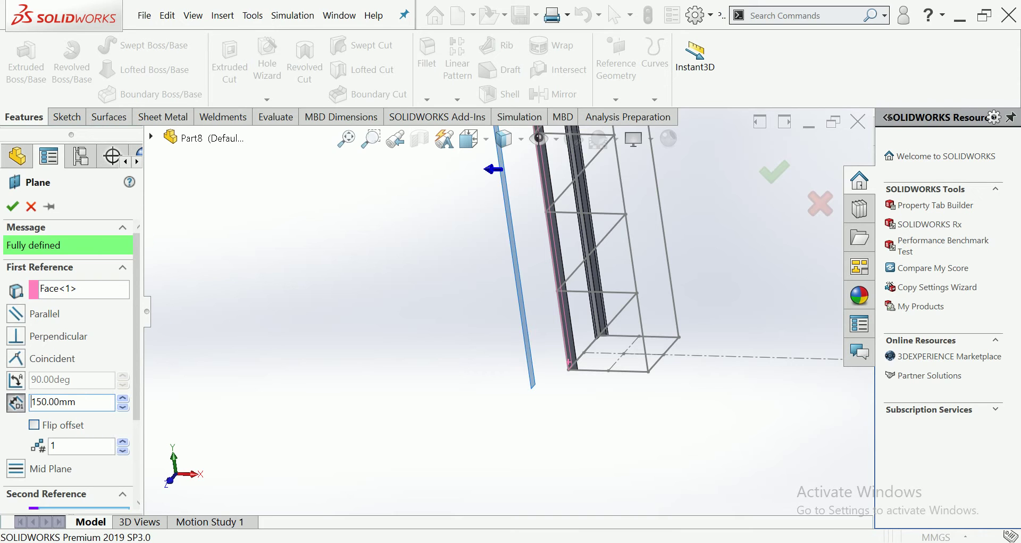
left_click(33, 425)
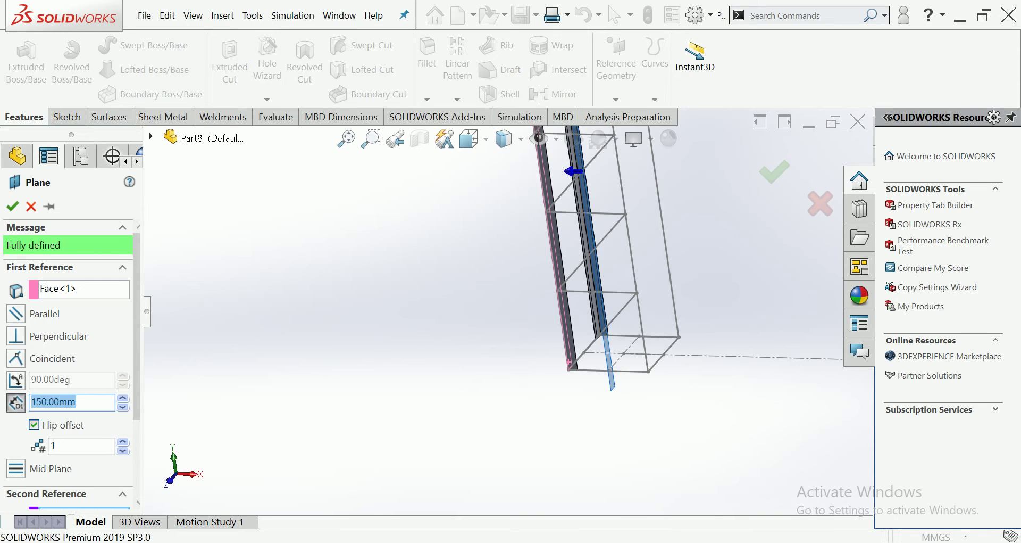
key("Return")
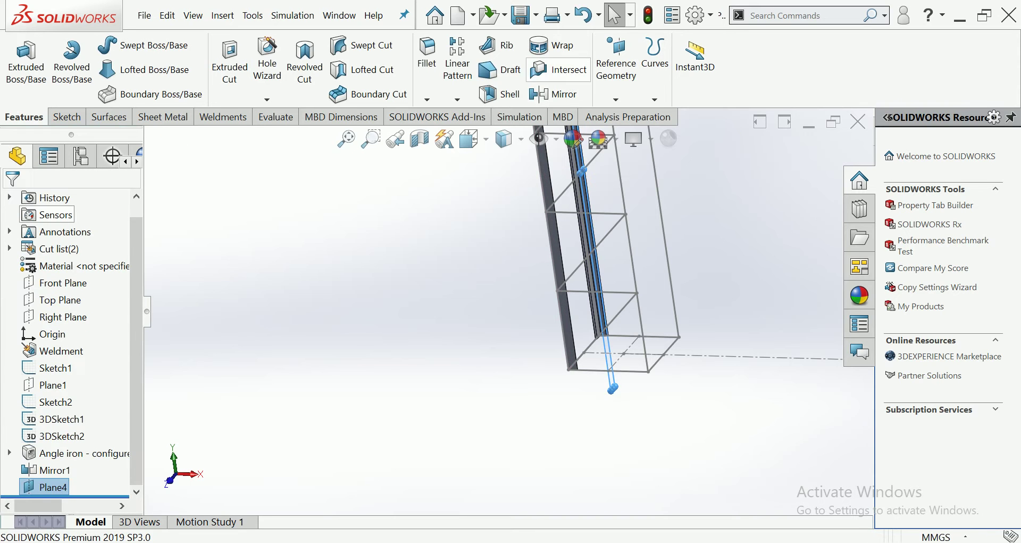
left_click(553, 94)
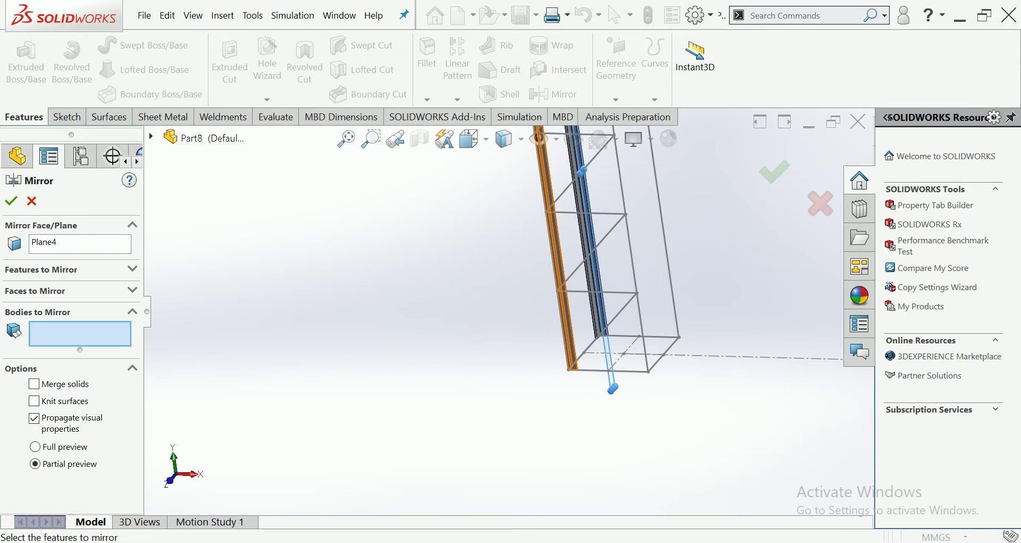
Mirror Mirror1 and the angle-iron body across Plane4 to fill the remaining corners
left_click(588, 239)
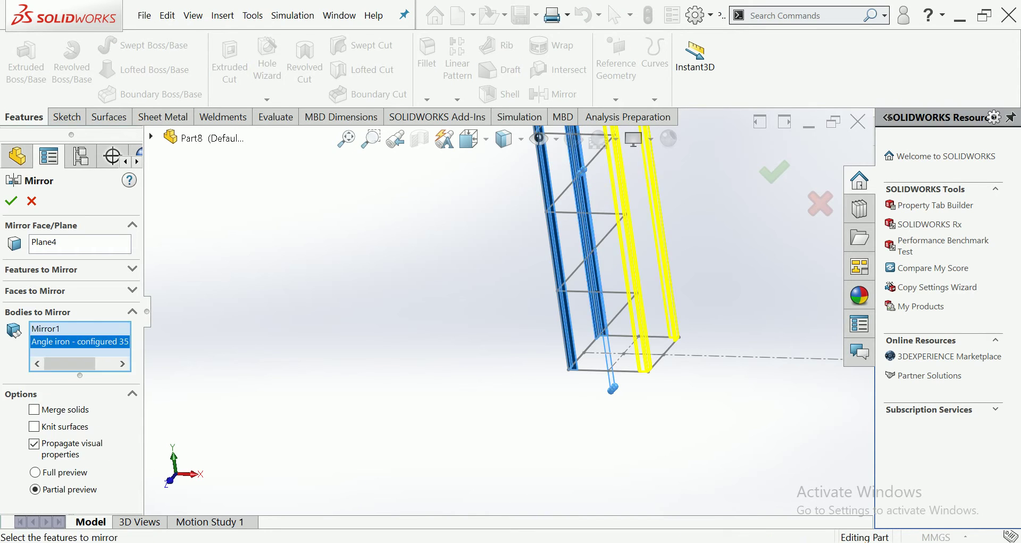
left_click(10, 200)
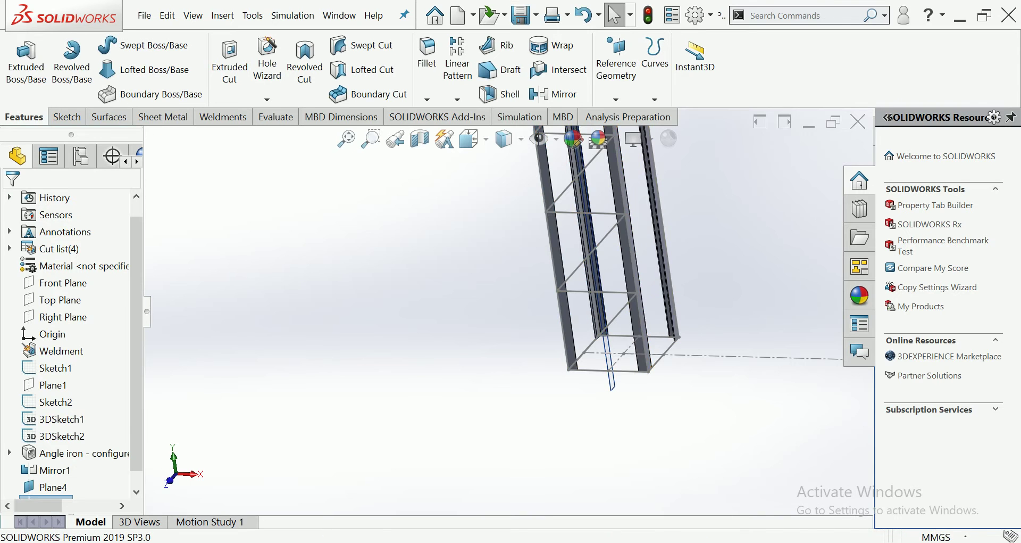
middle_click_drag(591, 266, 556, 289)
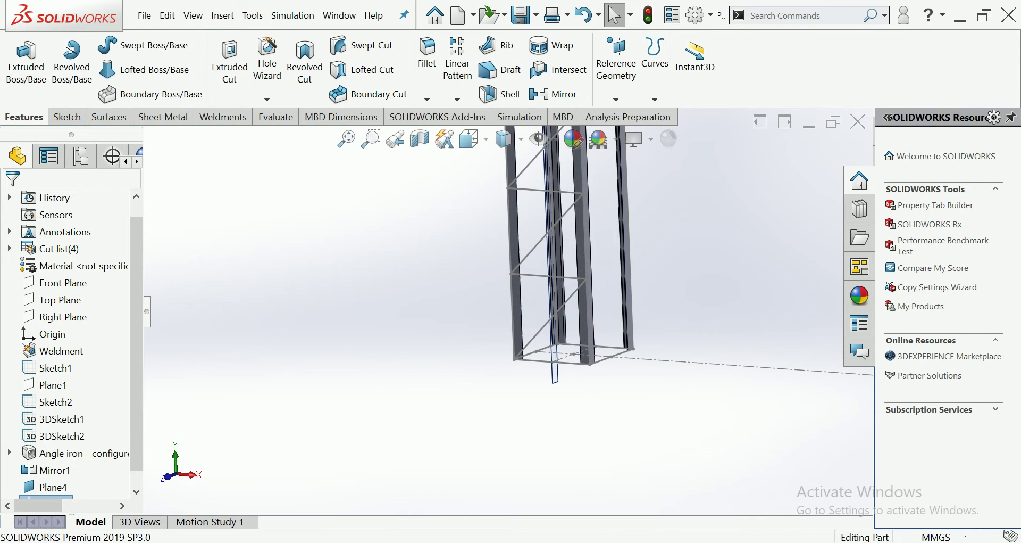
scroll(558, 295, "down", 5)
mouse_move(540, 266)
middle_mouse_down()
mouse_move(530, 274)
mouse_move(534, 266)
middle_mouse_up()
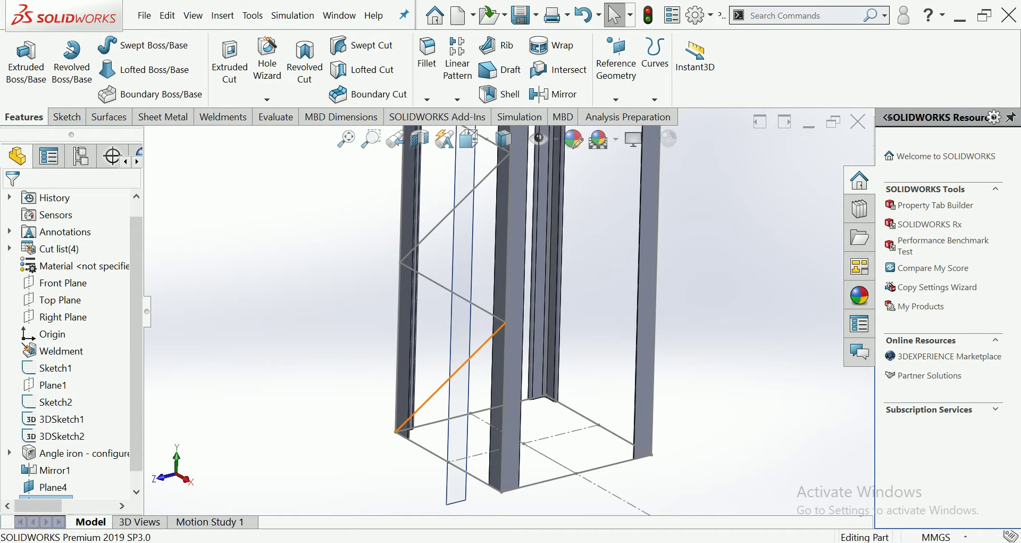
left_click(222, 117)
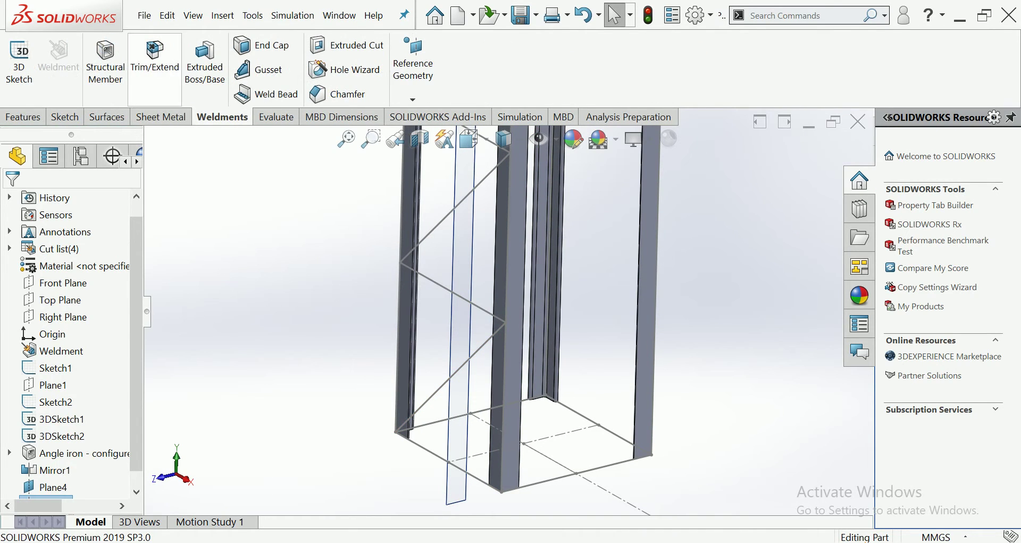
Start a Structural Member with the pipe profile, size 21.3 x 2.3
left_click(106, 64)
left_click(69, 335)
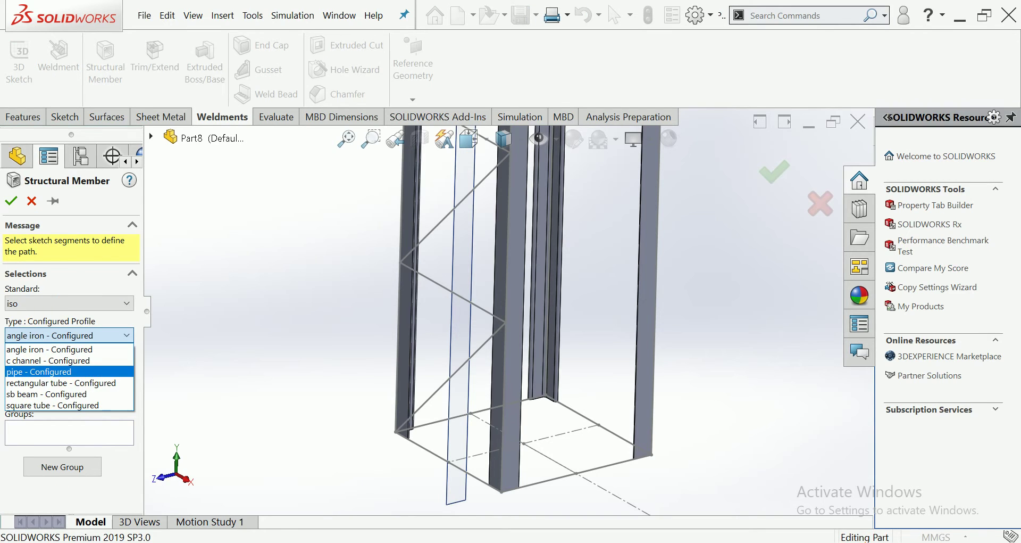
left_click(37, 371)
left_click(69, 367)
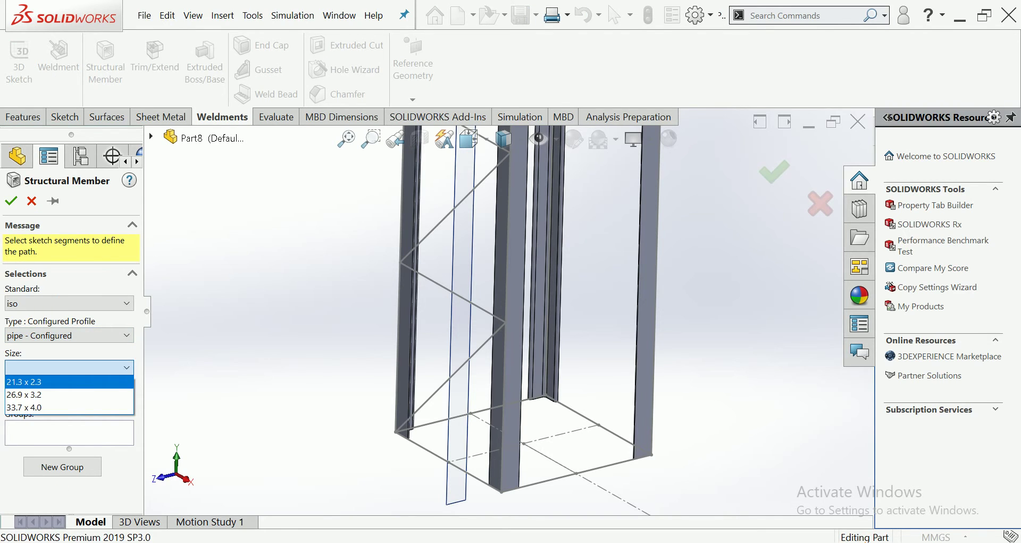
left_click(32, 381)
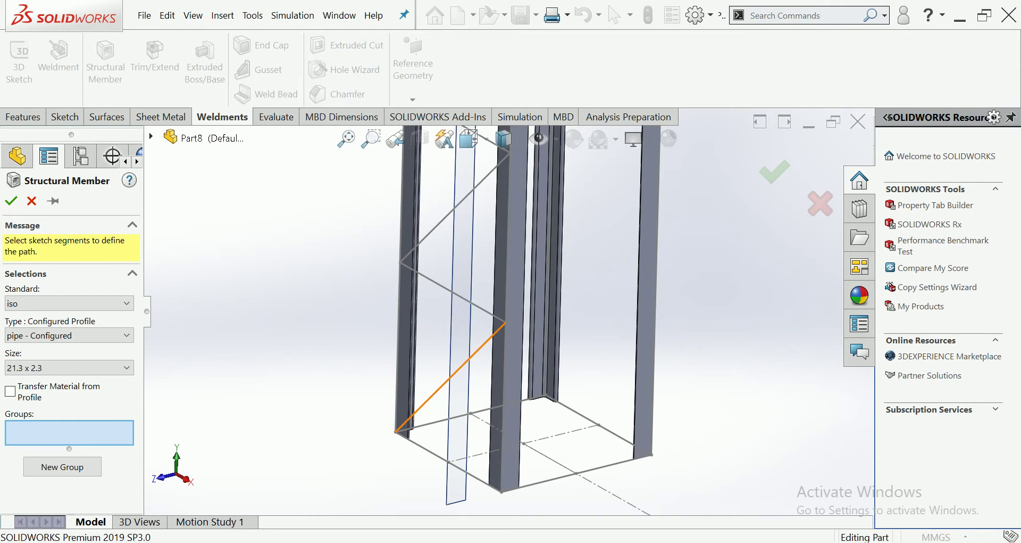
Select every zigzag diagonal segment up the column face as the pipe path
left_click(452, 376)
left_click(400, 426)
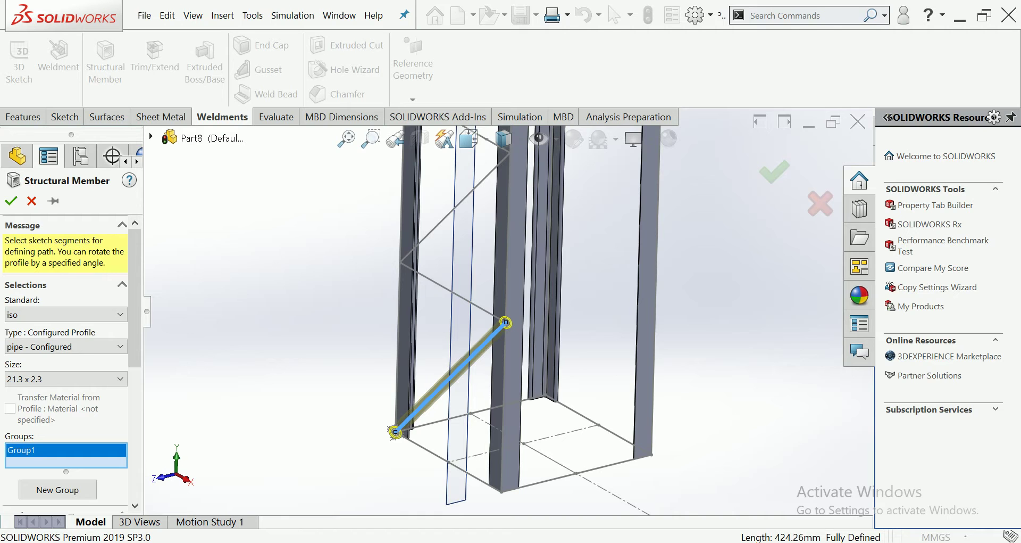
left_click(453, 292)
left_click(456, 207)
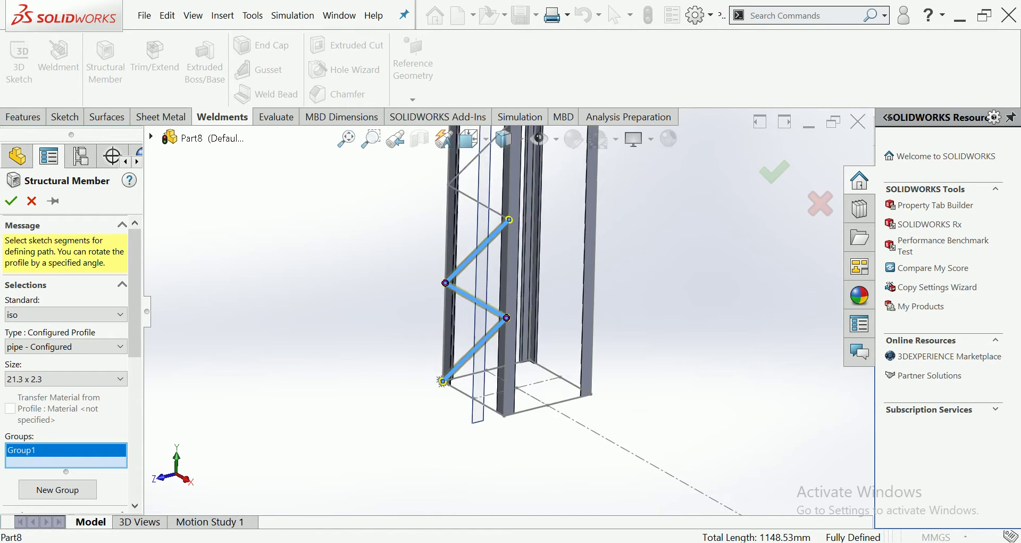
middle_click_drag(455, 207, 497, 312)
left_click(498, 241)
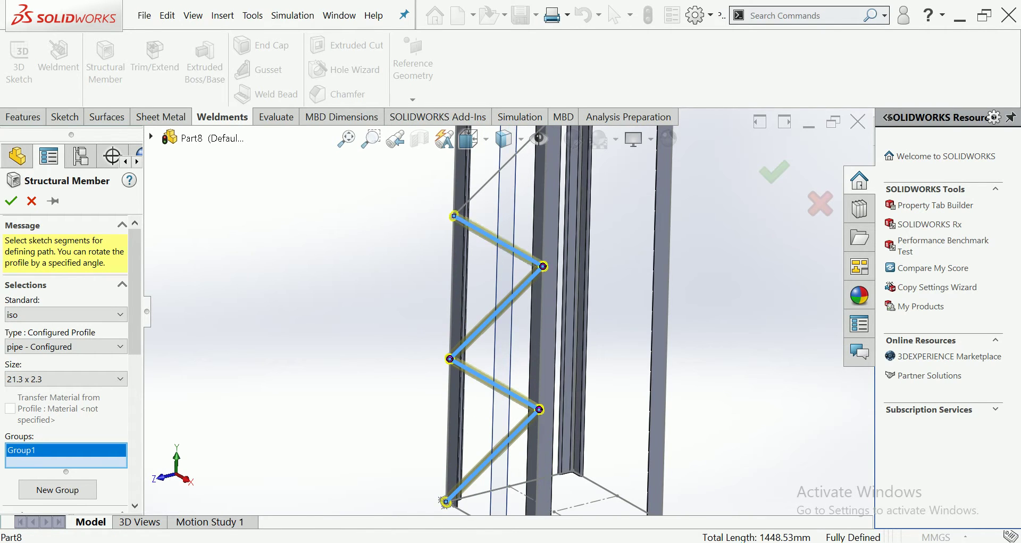
middle_click_drag(498, 240, 527, 223)
left_click(528, 276)
mouse_move(527, 276)
middle_mouse_down()
mouse_move(535, 266)
mouse_move(513, 294)
middle_mouse_up()
left_click(521, 240)
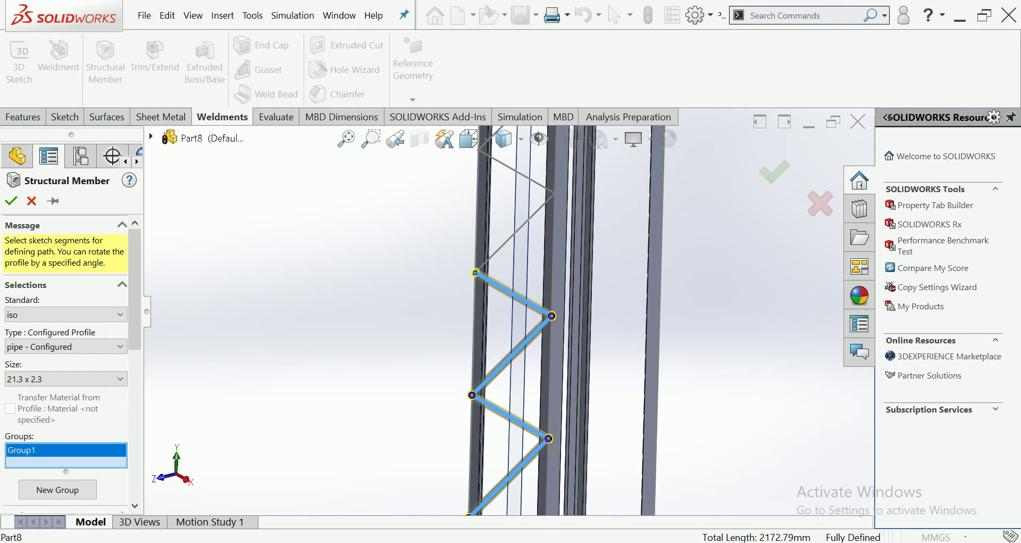
left_click(516, 233)
scroll(516, 232, "up", 5)
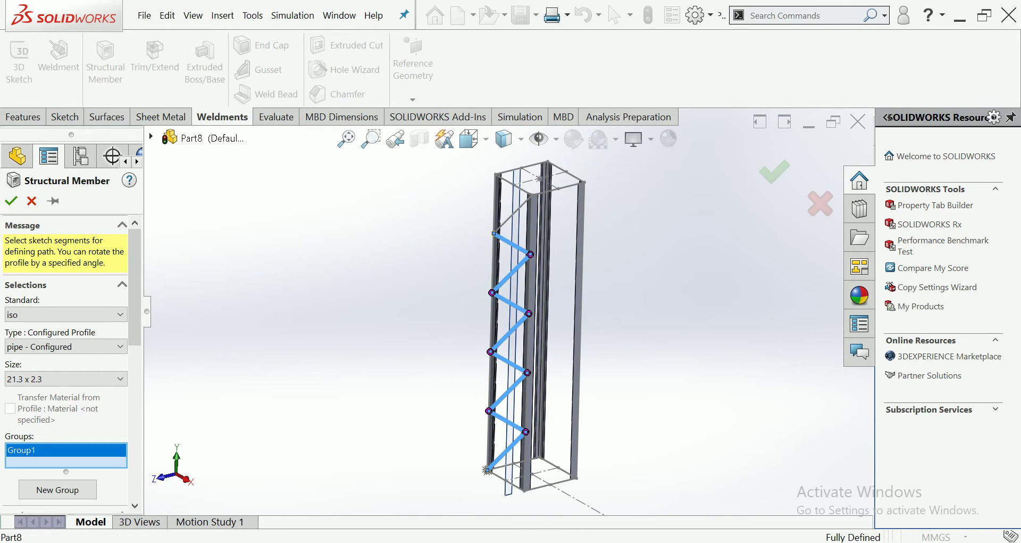
left_click(515, 214)
scroll(509, 141, "down", 3)
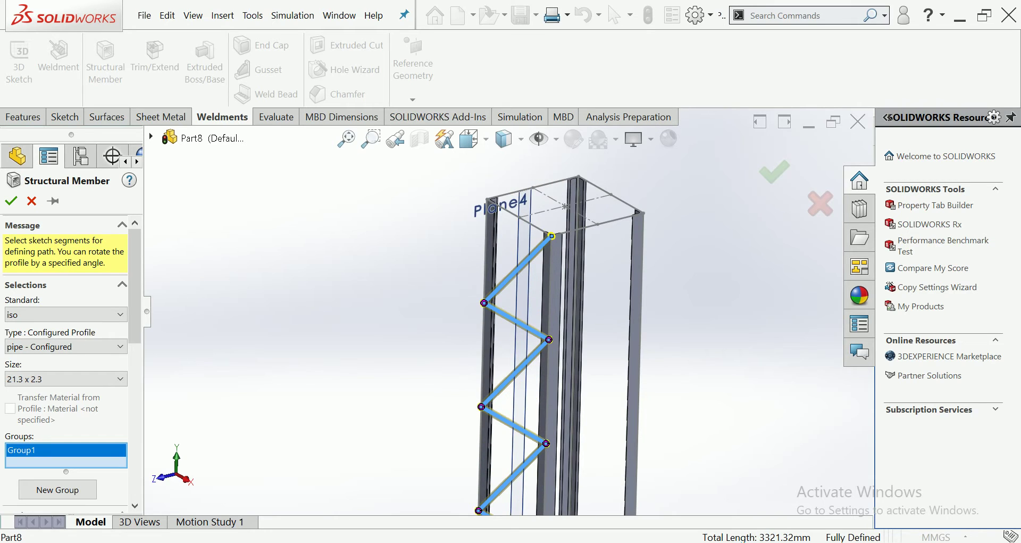
left_click(526, 221)
scroll(527, 222, "up", 3)
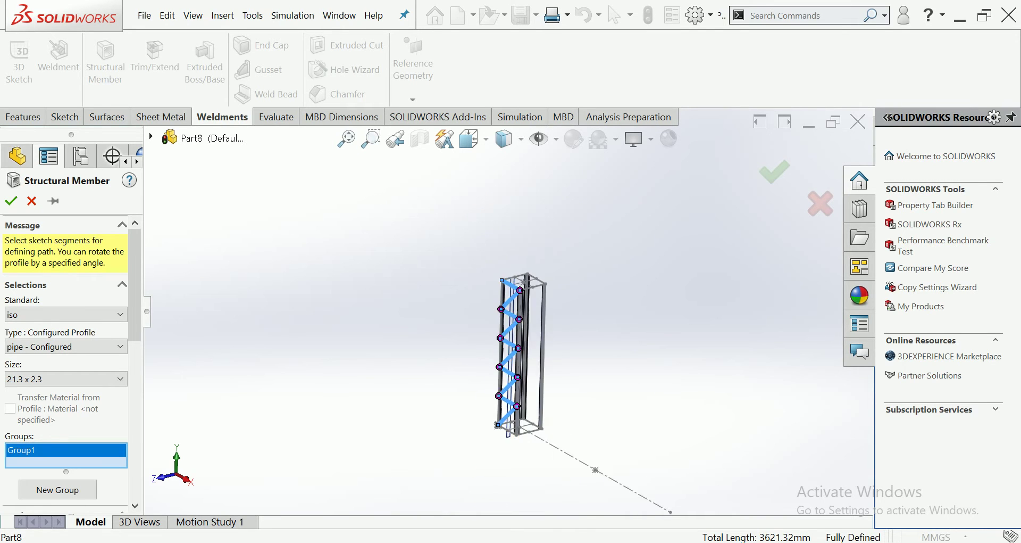
scroll(427, 171, "down", 3)
Check the pipe end at the corner, then create the pipe bracing members
middle_click_drag(428, 172, 214, 206)
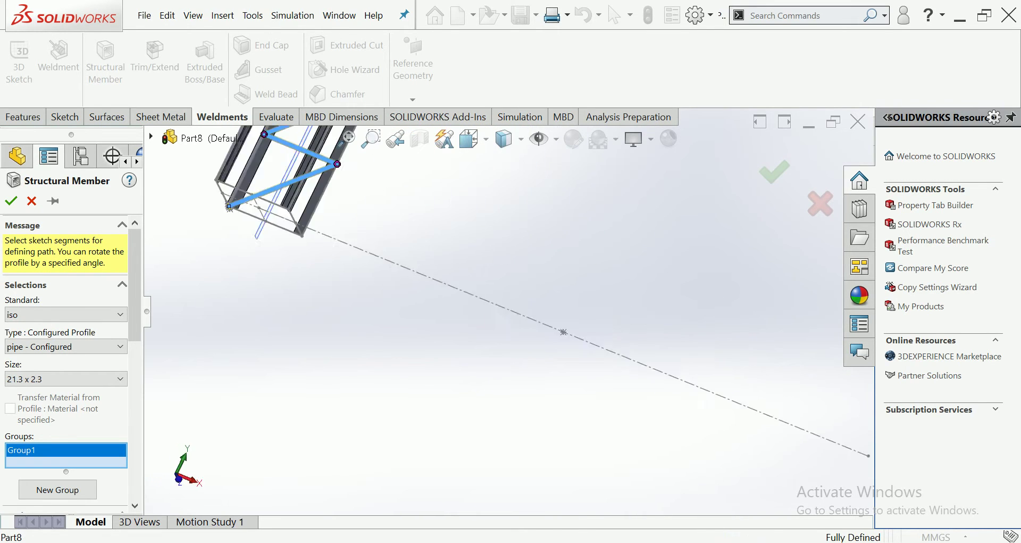
scroll(214, 206, "down", 5)
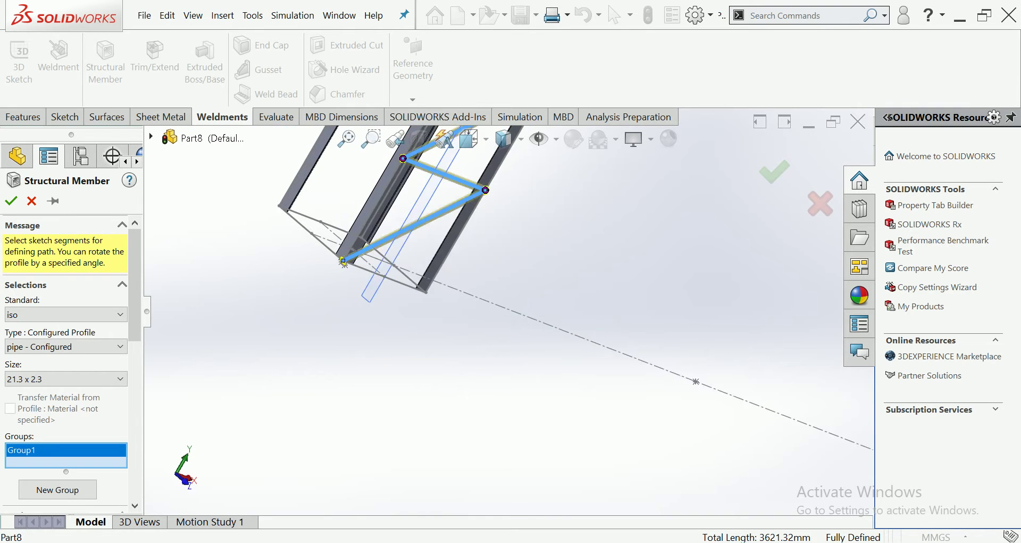
middle_click_drag(214, 207, 395, 270)
scroll(391, 282, "down", 2)
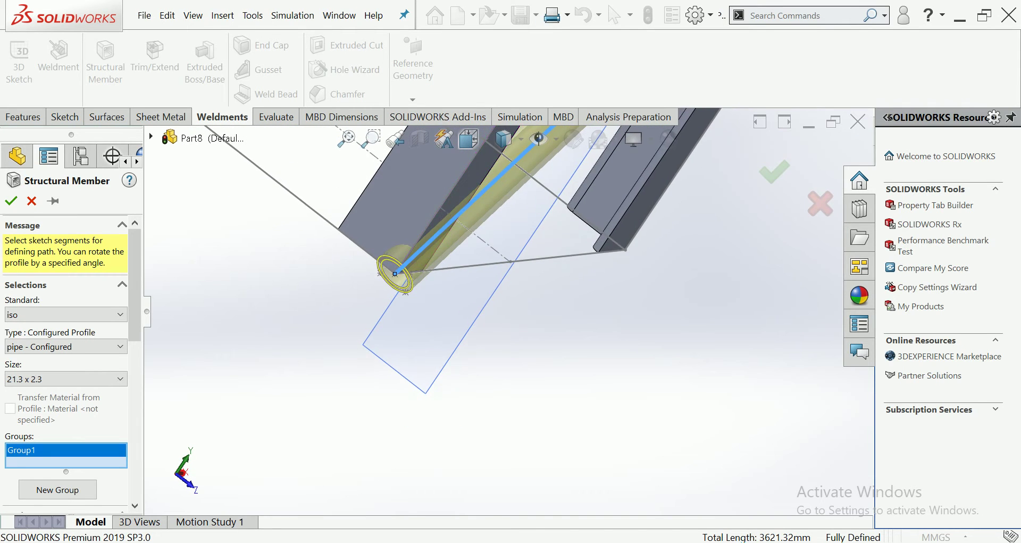
scroll(391, 282, "down", 2)
scroll(391, 282, "down", 2)
scroll(66, 362, "down", 5)
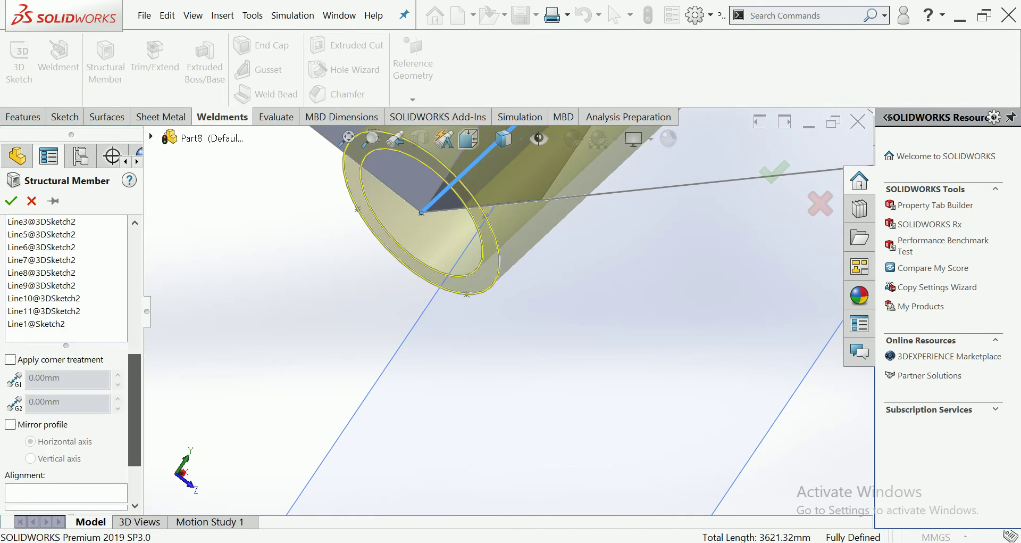
scroll(66, 362, "down", 1)
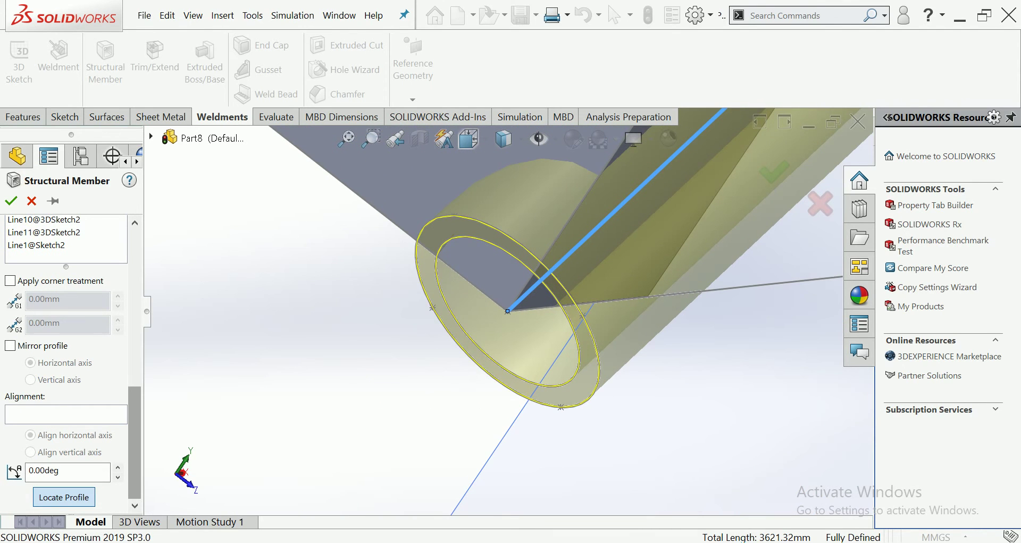
scroll(507, 311, "up", 3)
scroll(508, 310, "up", 2)
scroll(508, 311, "up", 2)
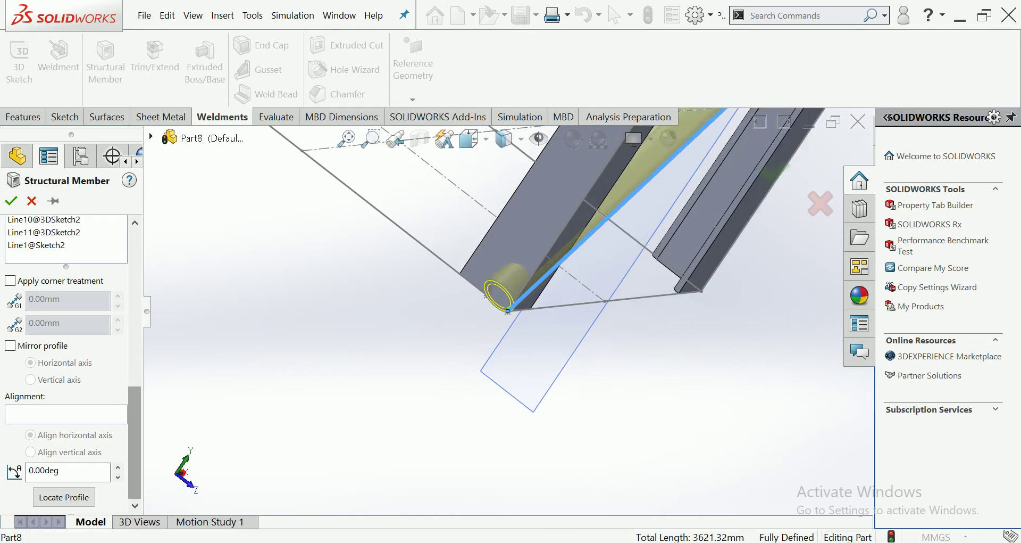
scroll(508, 310, "up", 2)
middle_click_drag(507, 309, 499, 322)
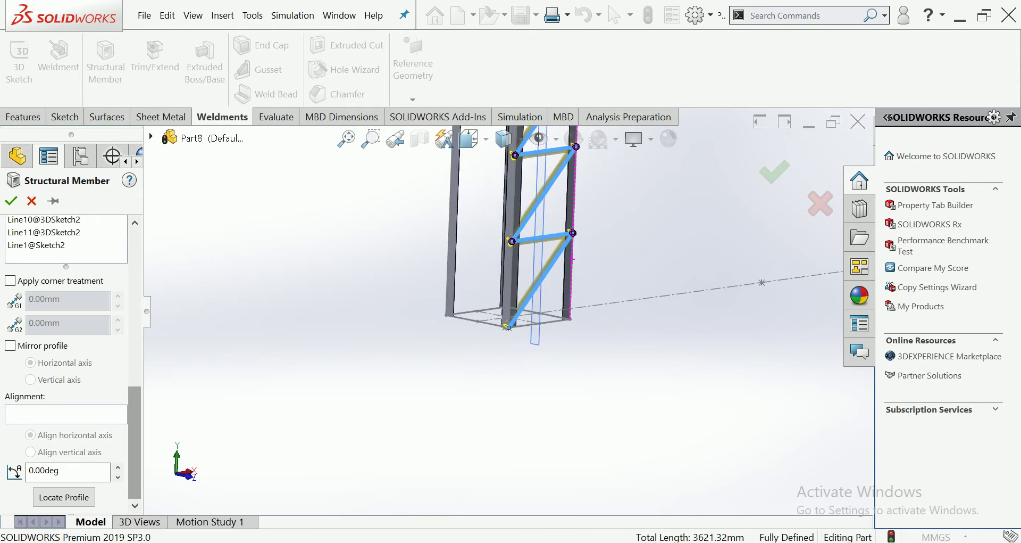
key("Return")
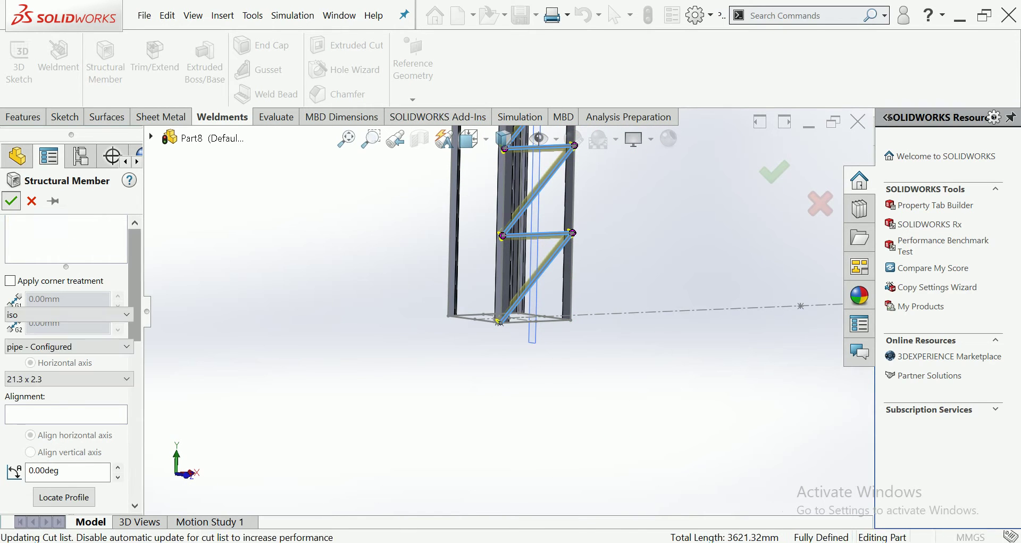
mouse_move(499, 321)
middle_mouse_down()
mouse_move(525, 314)
mouse_move(515, 248)
middle_mouse_up()
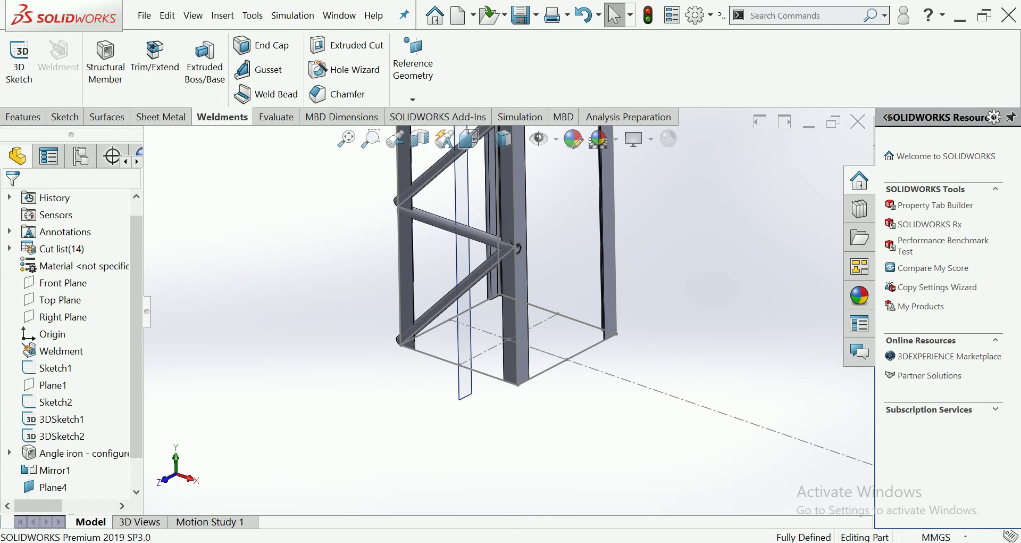
Edit pipe profile Sketch13 and change the 21.30 diameter to 5
scroll(69, 457, "down", 1)
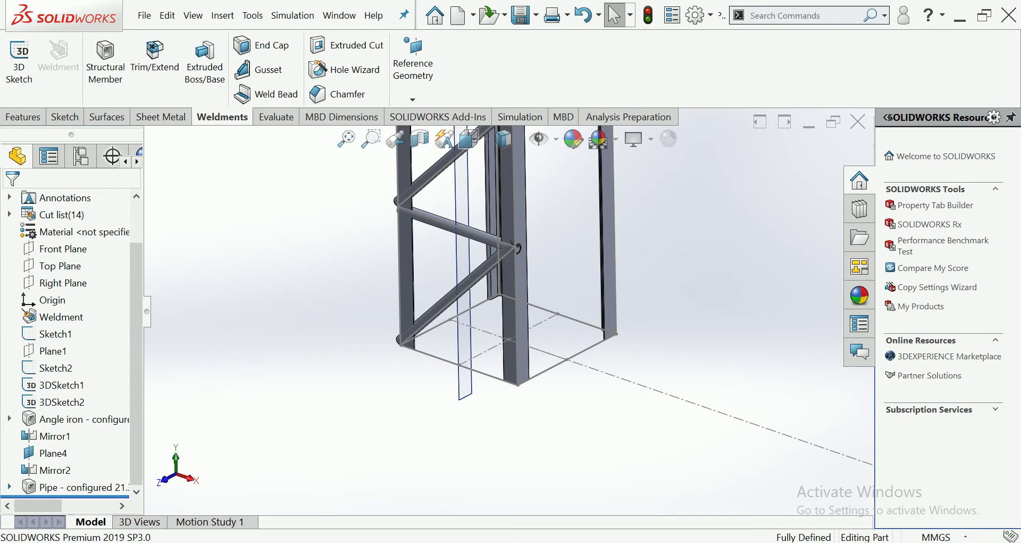
scroll(69, 457, "down", 6)
left_click(77, 317)
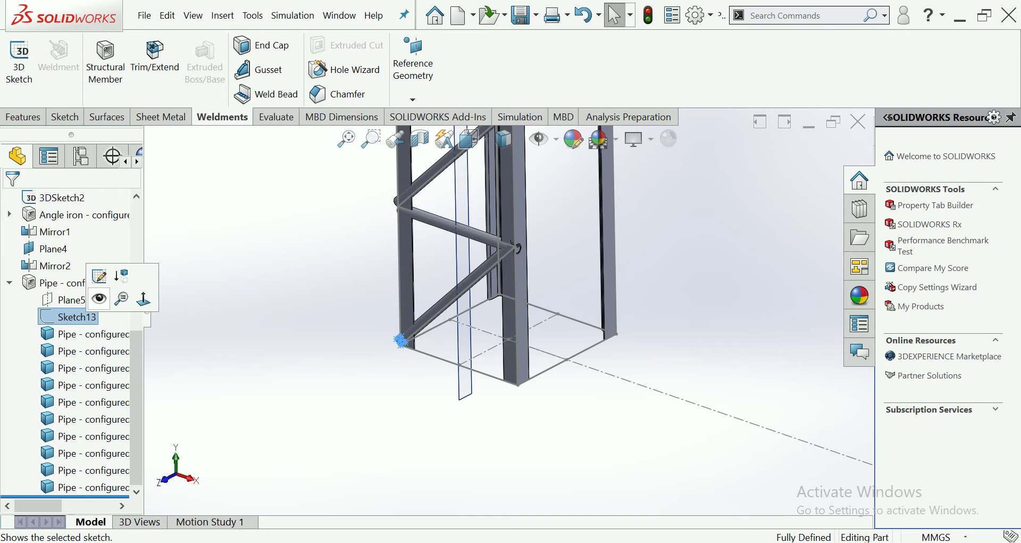
left_click(99, 276)
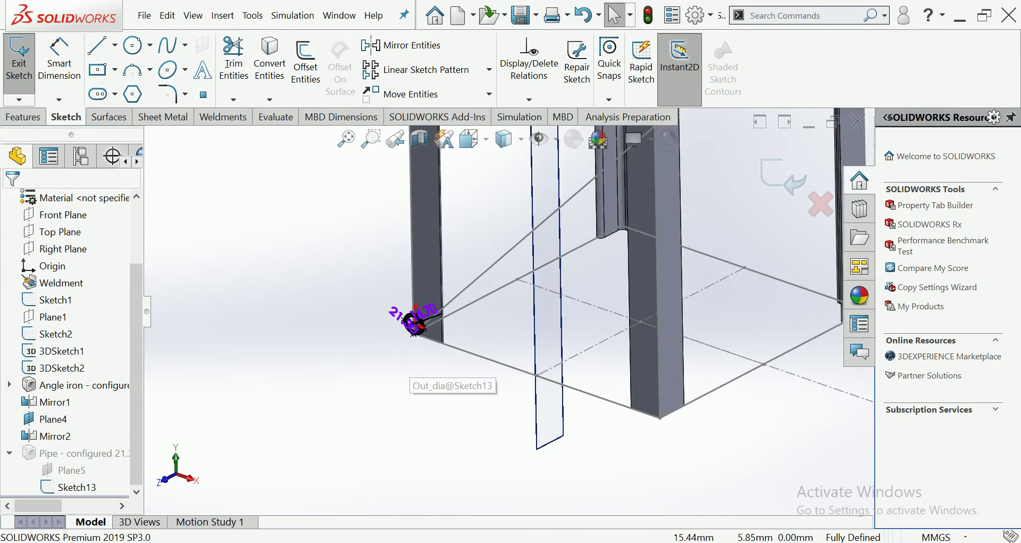
scroll(383, 306, "down", 5)
left_click(442, 408)
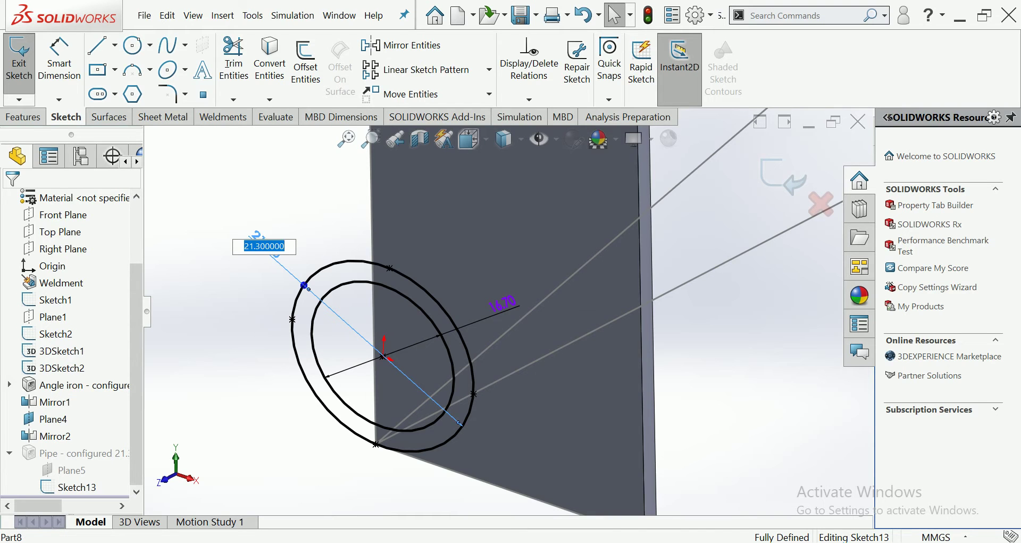
type("5")
key("Return")
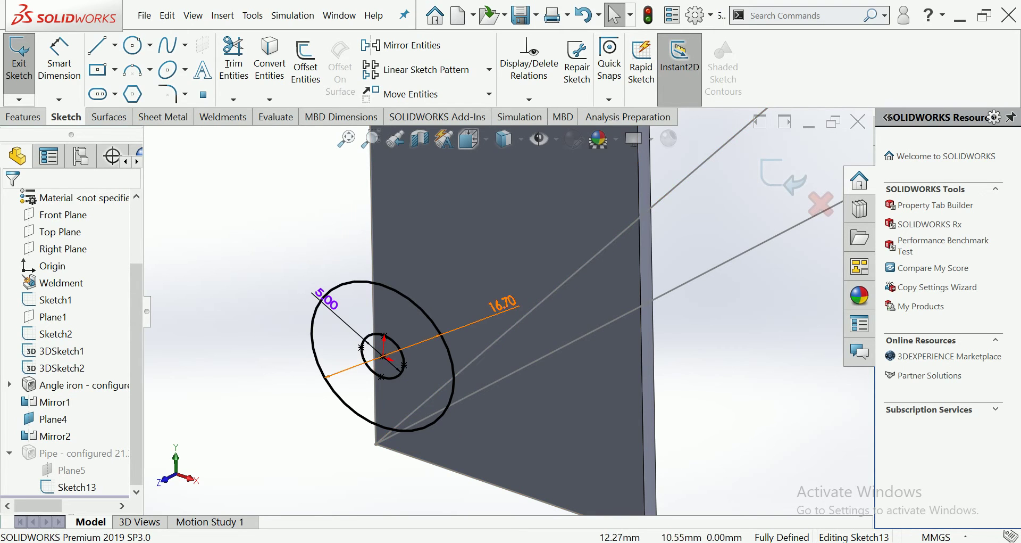
Change the 16.70 circle diameter to 7.00
double_click(503, 303)
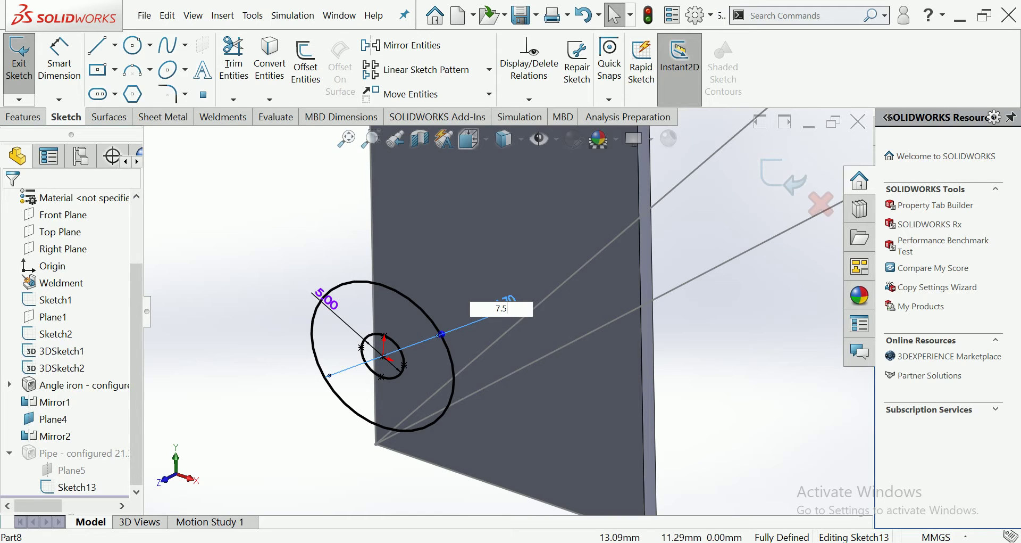
key("Return")
double_click(470, 315)
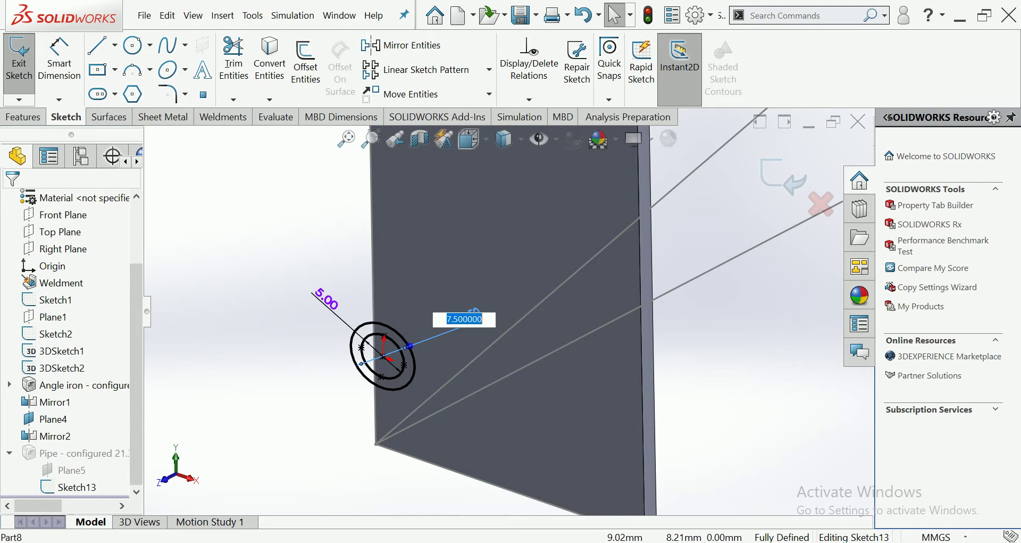
key("Return")
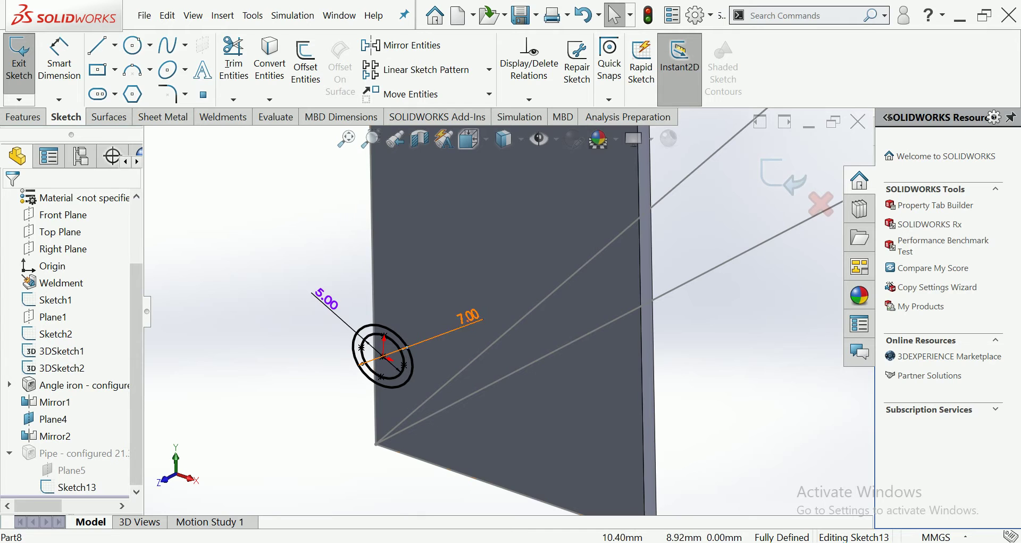
Exit the profile sketch so the bracing pipes rebuild with the new profile
left_click(18, 53)
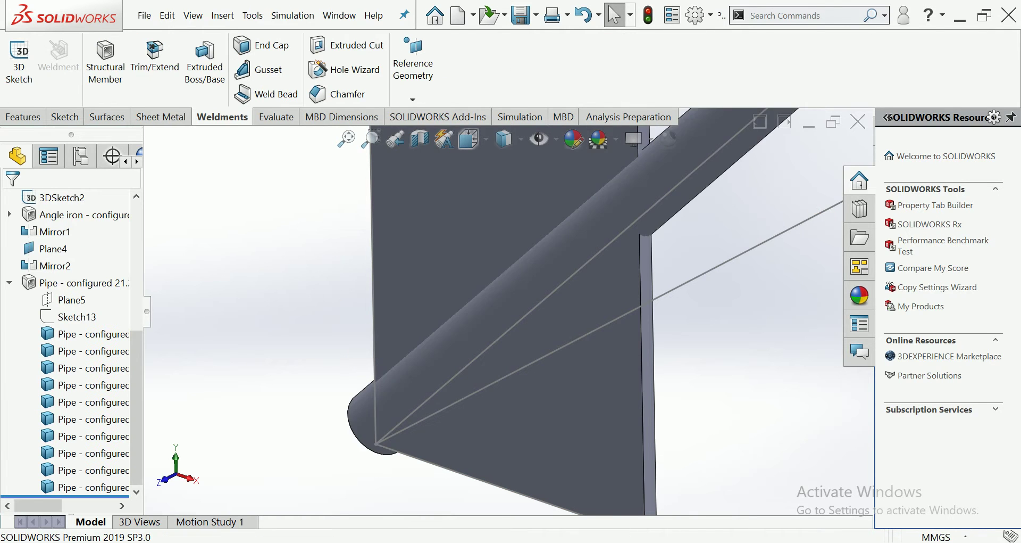
scroll(573, 269, "up", 5)
middle_click_drag(573, 268, 573, 269)
scroll(520, 296, "down", 3)
left_click(578, 279)
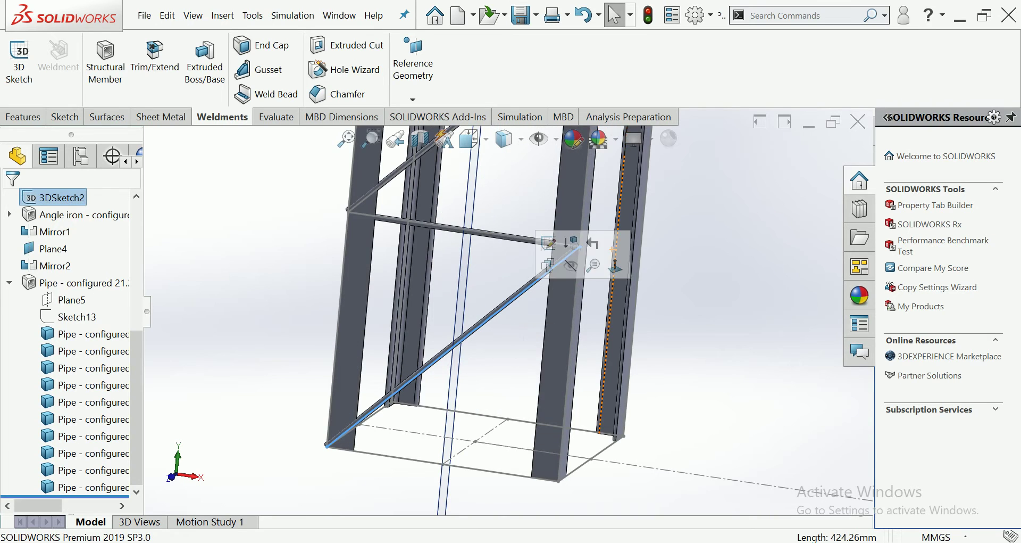
Select Front Plane and Plane4 together
scroll(486, 292, "up", 5)
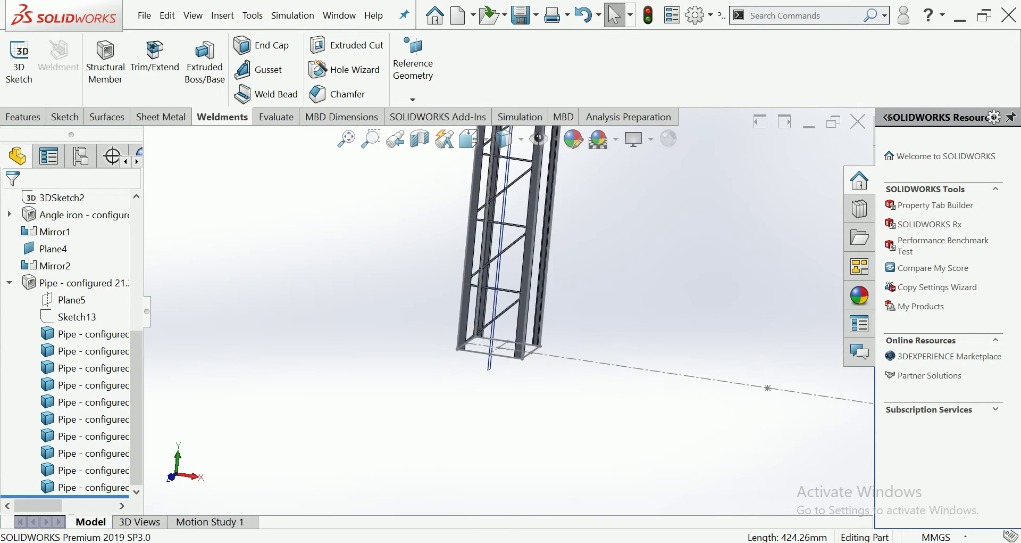
middle_click_drag(485, 292, 457, 339)
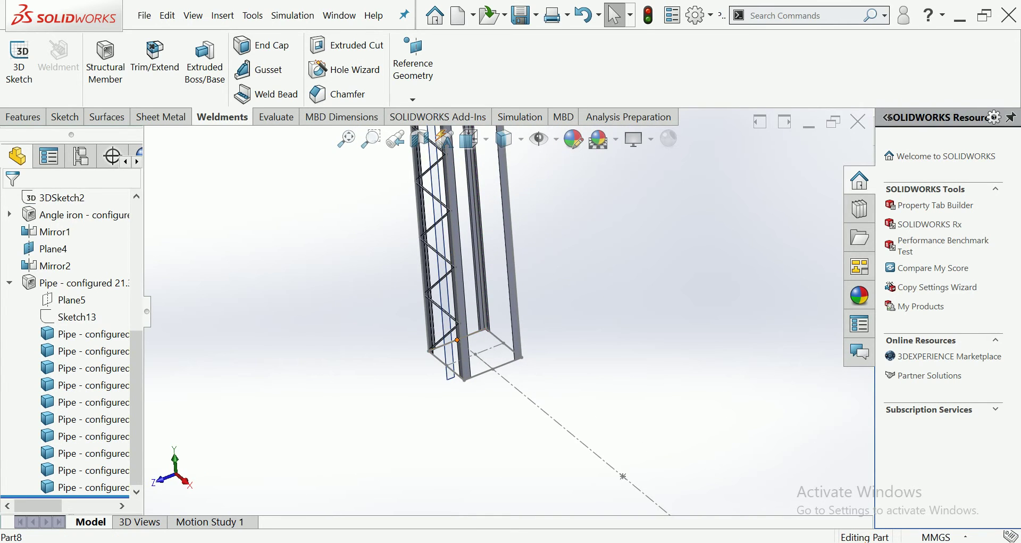
left_click(458, 340)
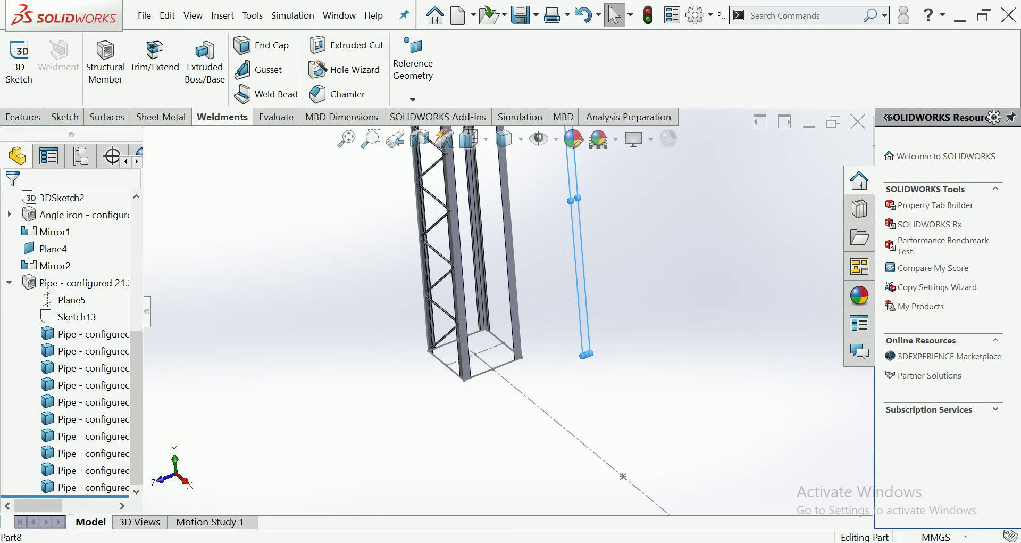
left_click(583, 319)
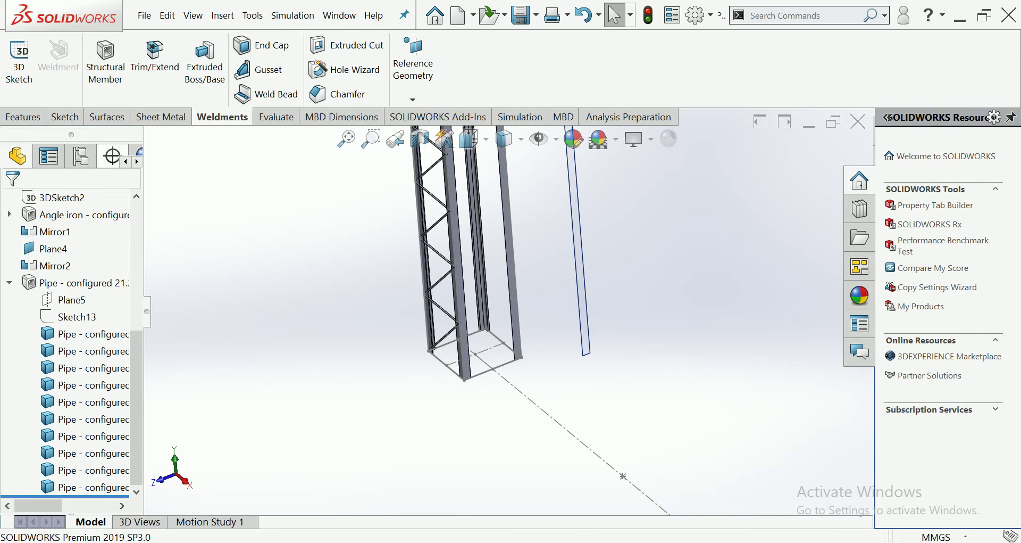
left_click(9, 283)
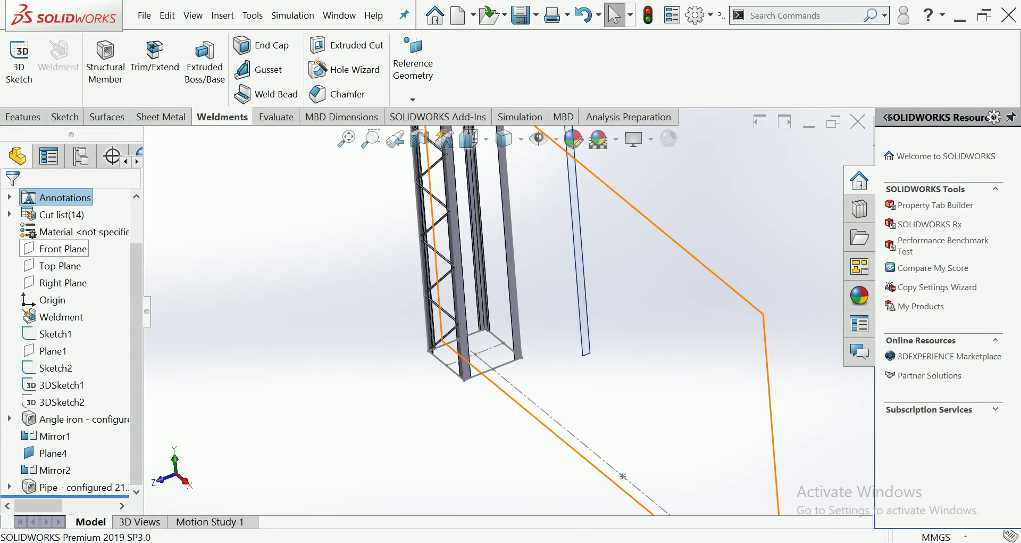
left_click(62, 249)
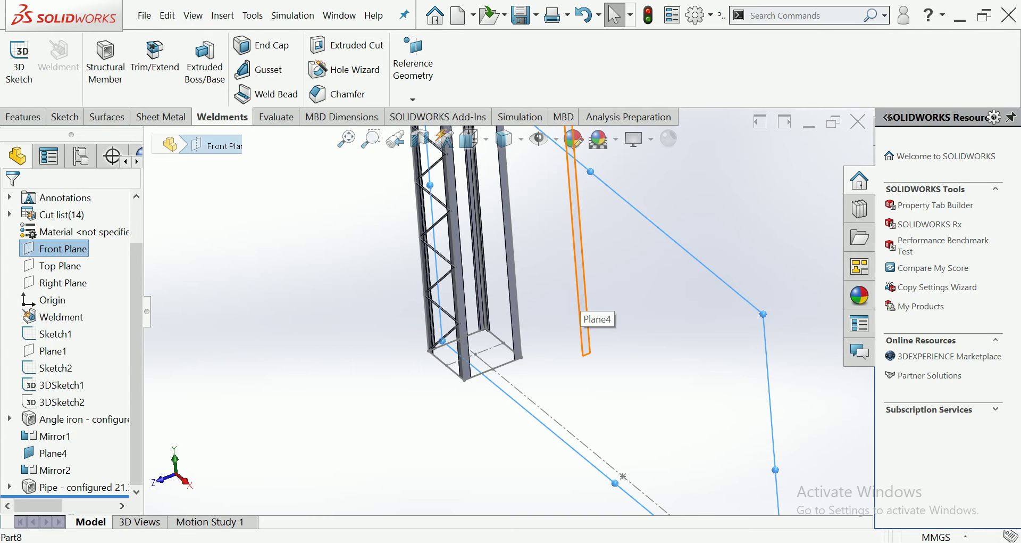
left_click(584, 319, "ctrl")
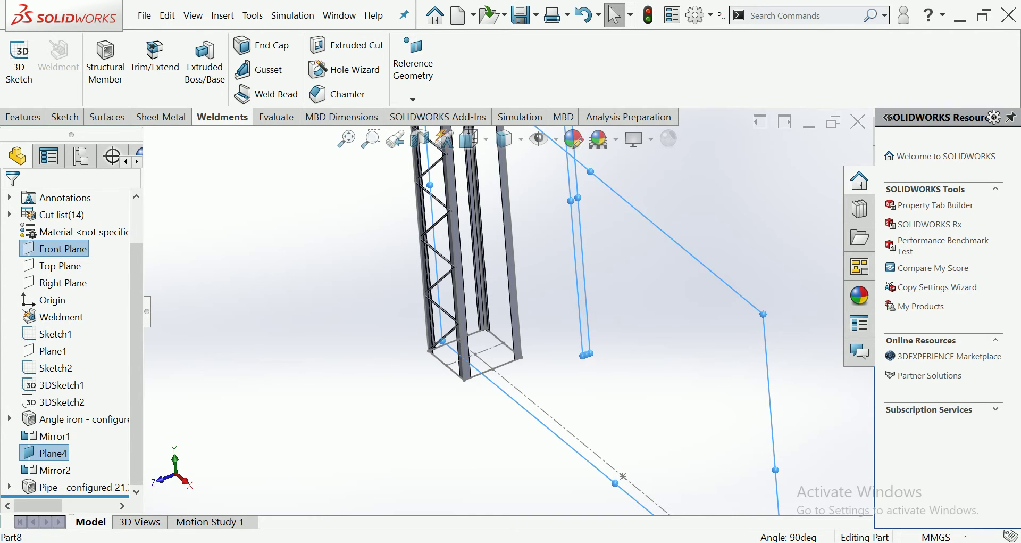
Create Axis1 where Front Plane and Plane4 intersect using Reference Geometry > Axis
left_click(22, 117)
left_click(66, 116)
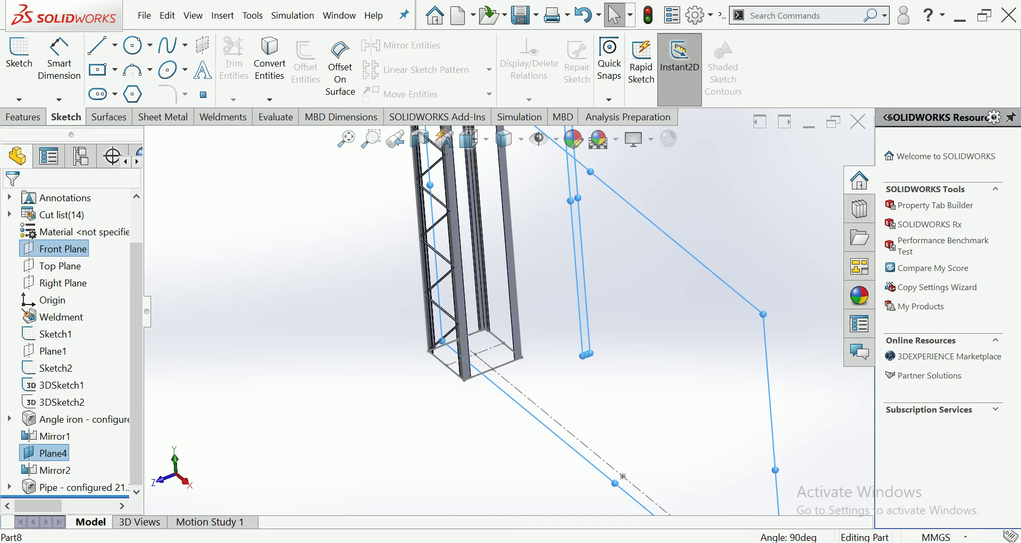
left_click(23, 116)
left_click(655, 53)
left_click(616, 99)
left_click(628, 137)
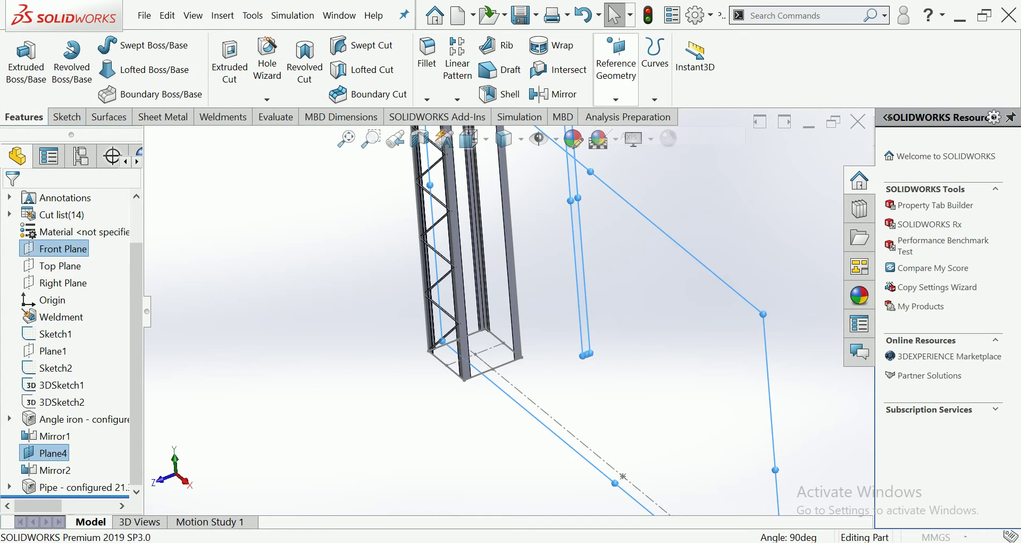
left_click(11, 201)
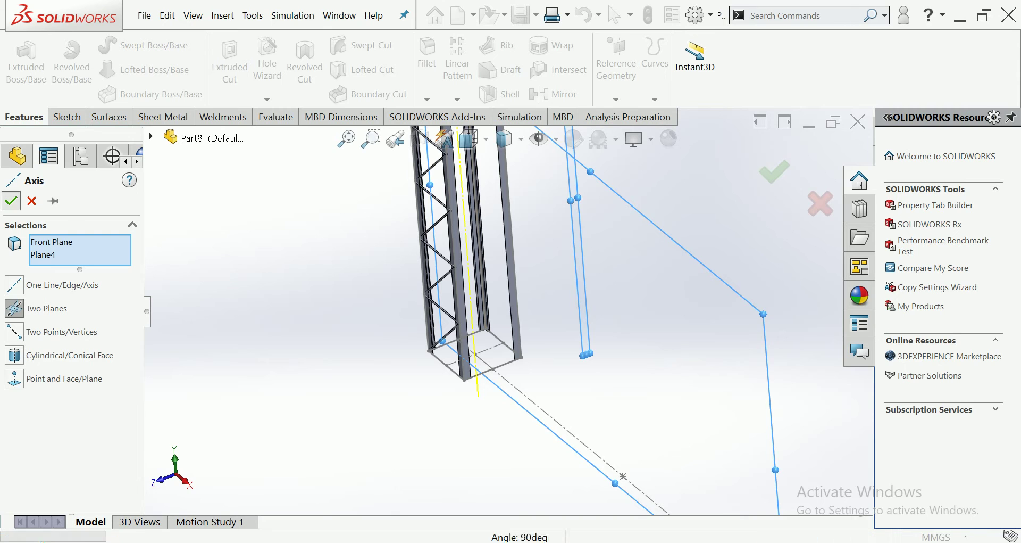
Fit the whole tower and Axis1 in view, then choose Circular Pattern
key("f")
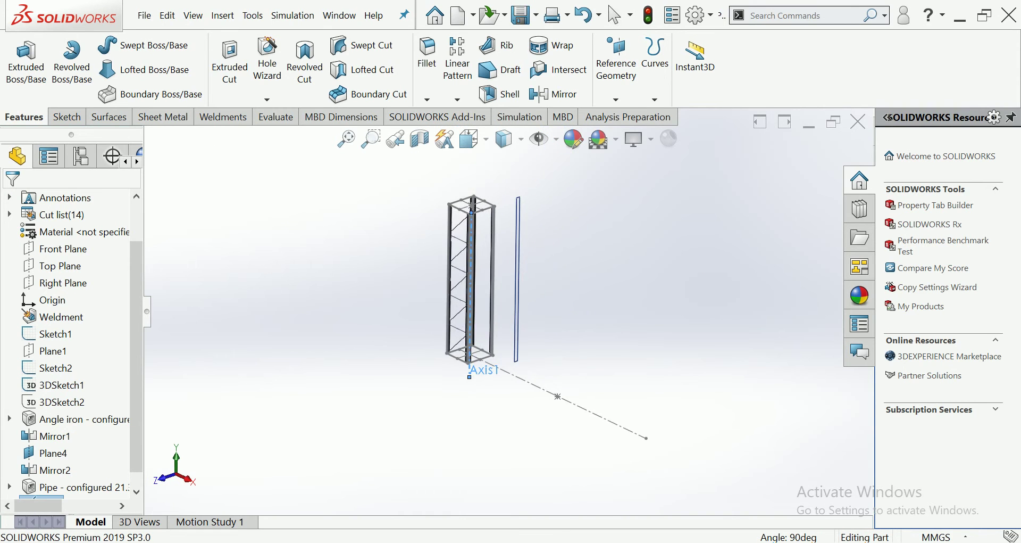
scroll(484, 324, "down", 5)
key("f")
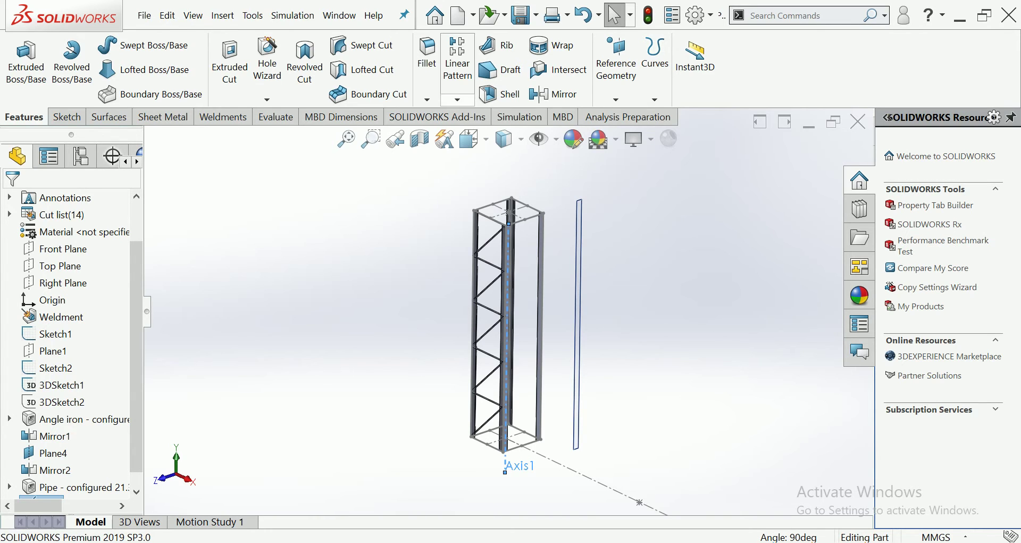
left_click(458, 99)
left_click(498, 135)
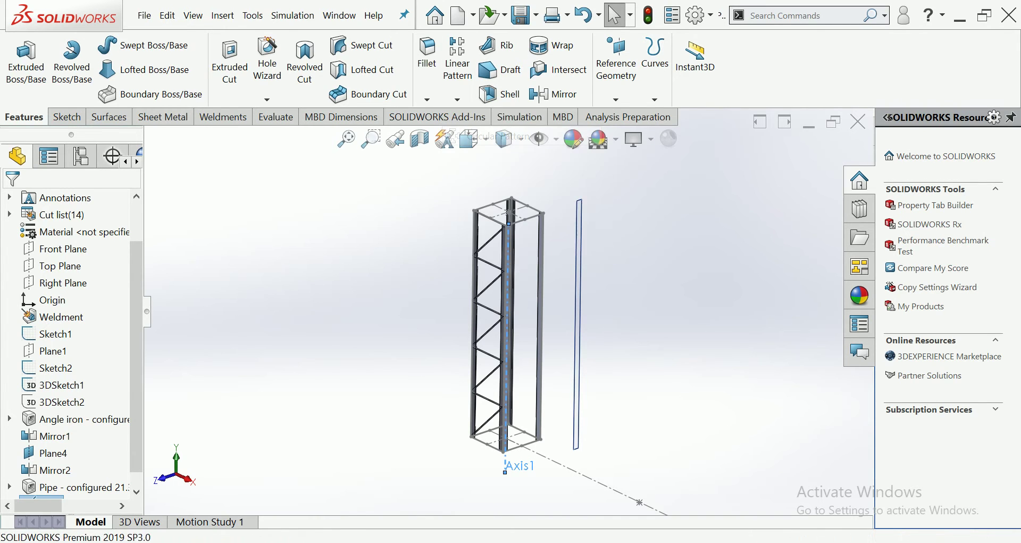
Add the lower diagonal and horizontal pipe bodies to the circular pattern's bodies list
scroll(485, 455, "down", 5)
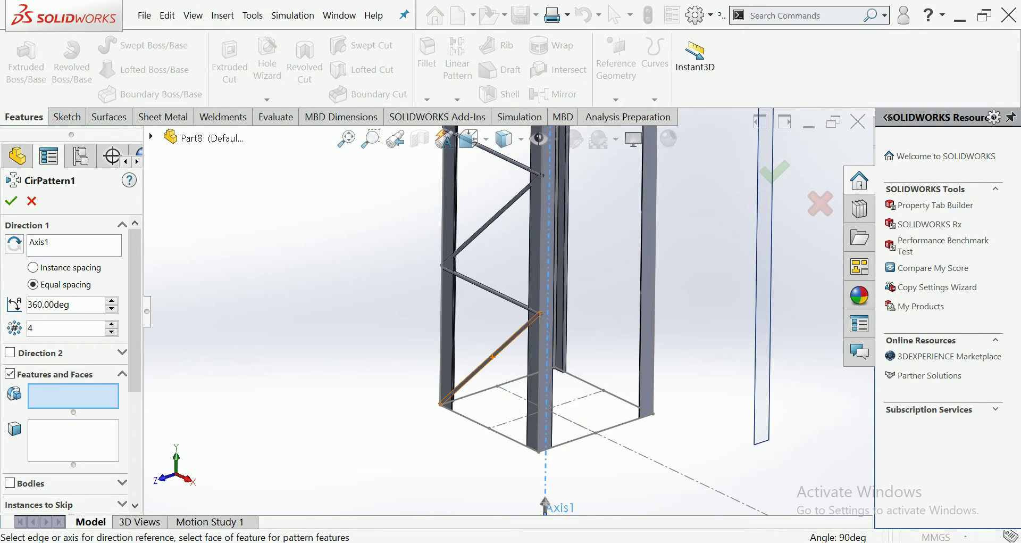
left_click(493, 357)
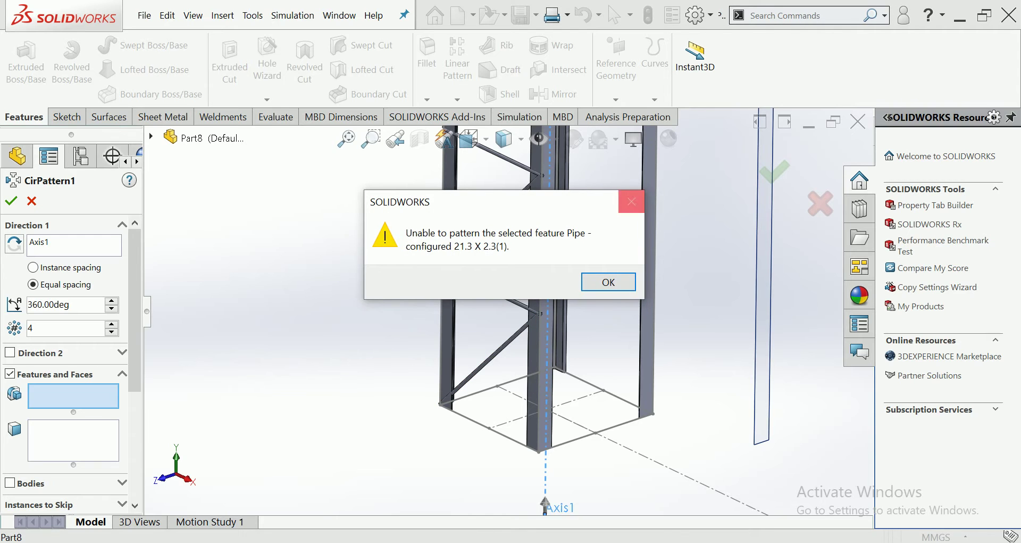
key("Return")
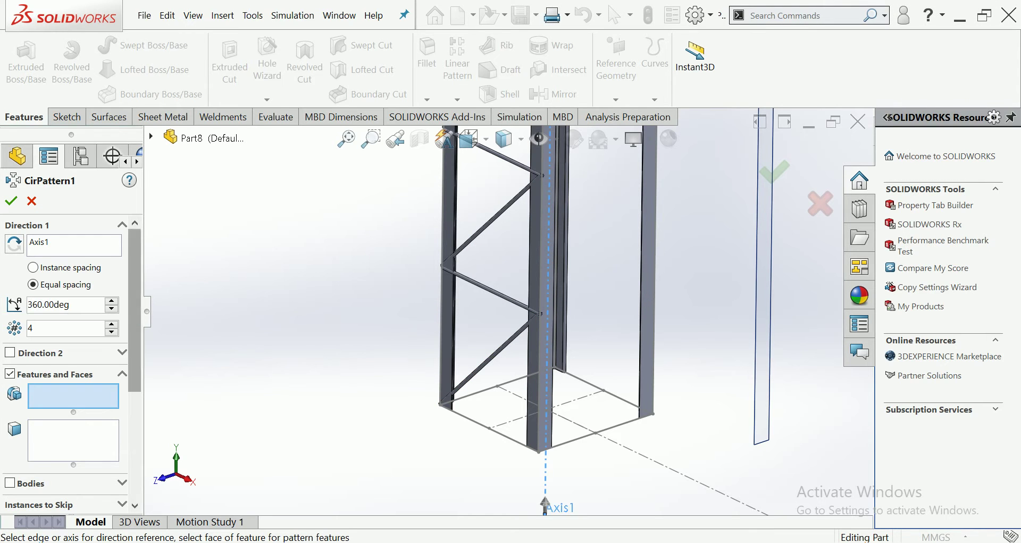
scroll(69, 362, "down", 3)
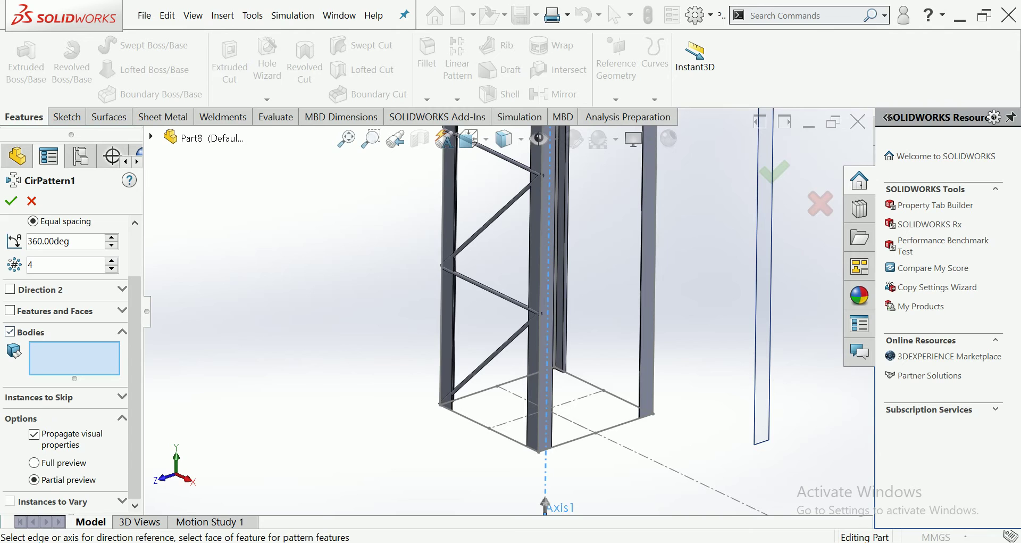
left_click(491, 358)
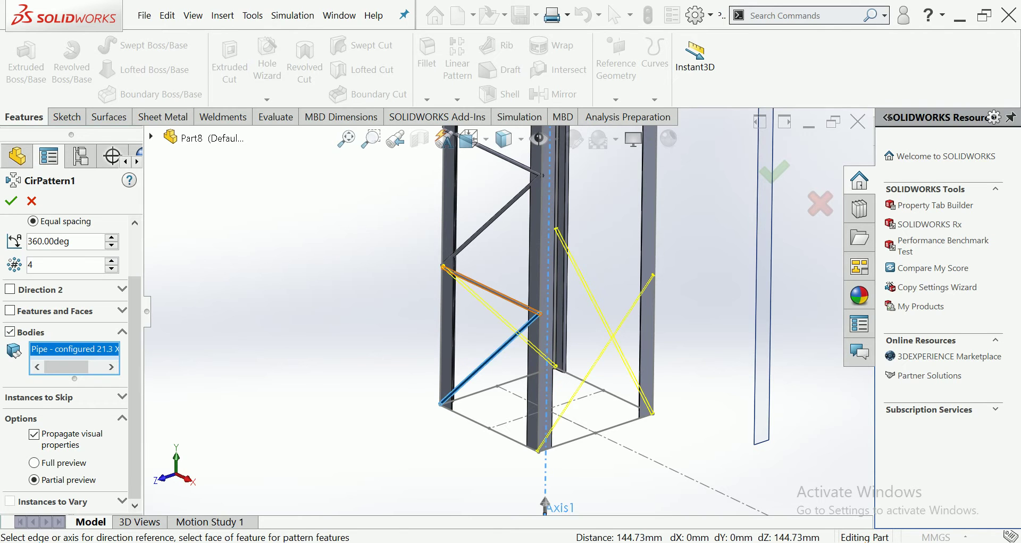
left_click(494, 291)
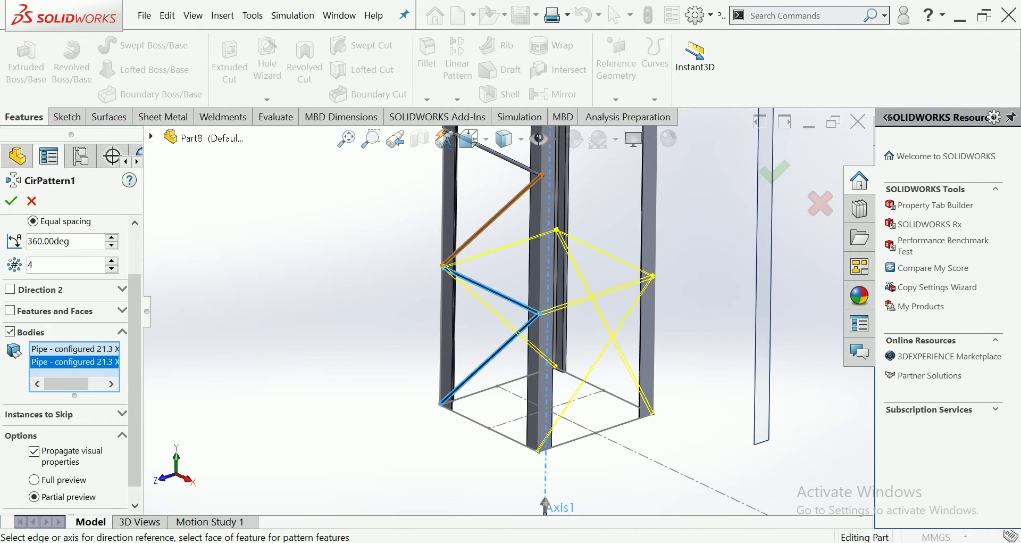
left_click(492, 220)
middle_click_drag(492, 220, 497, 175)
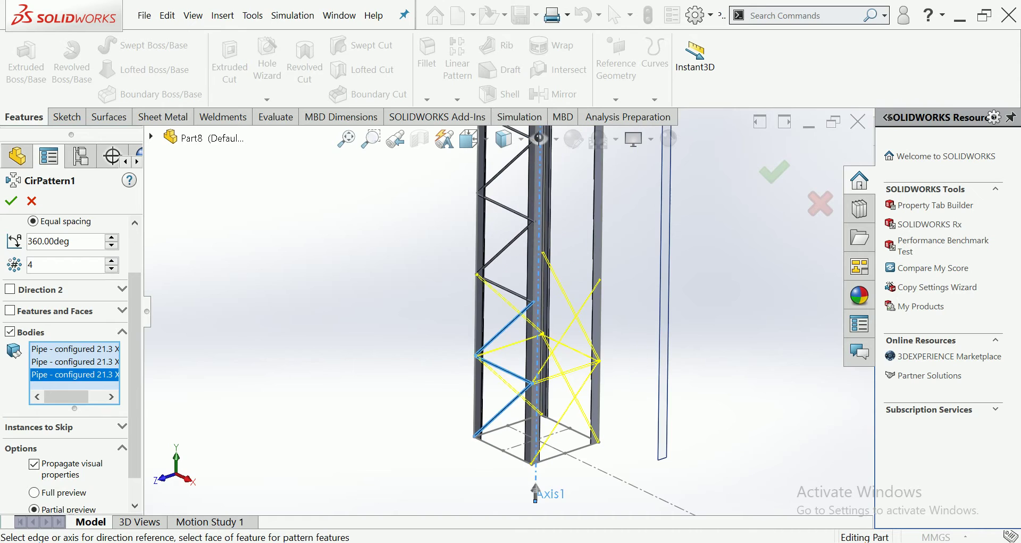
Add the remaining brace bodies and confirm the pattern with 4 instances over 360° around Axis1
left_click(505, 288)
left_click(505, 247)
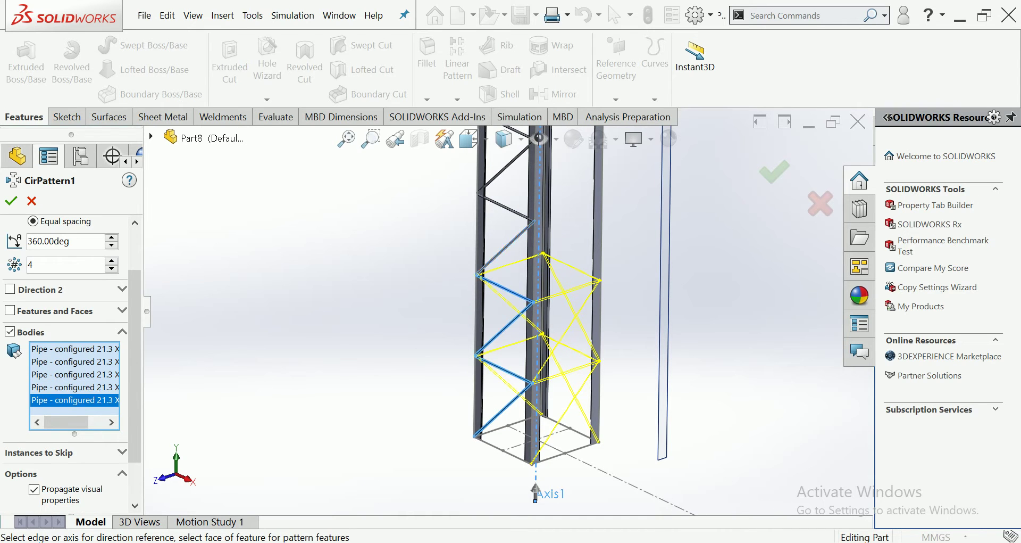
left_click(506, 207)
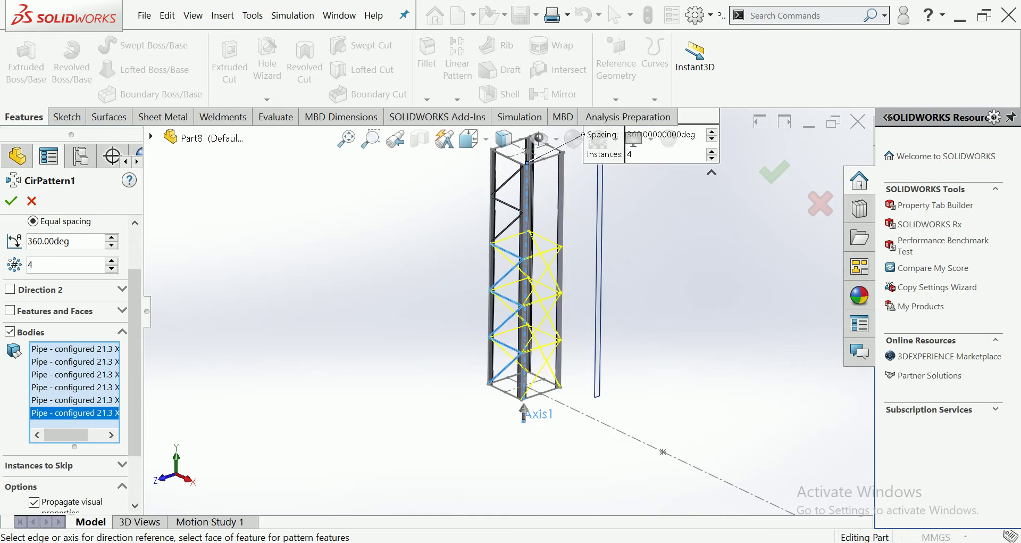
scroll(609, 107, "up", 2)
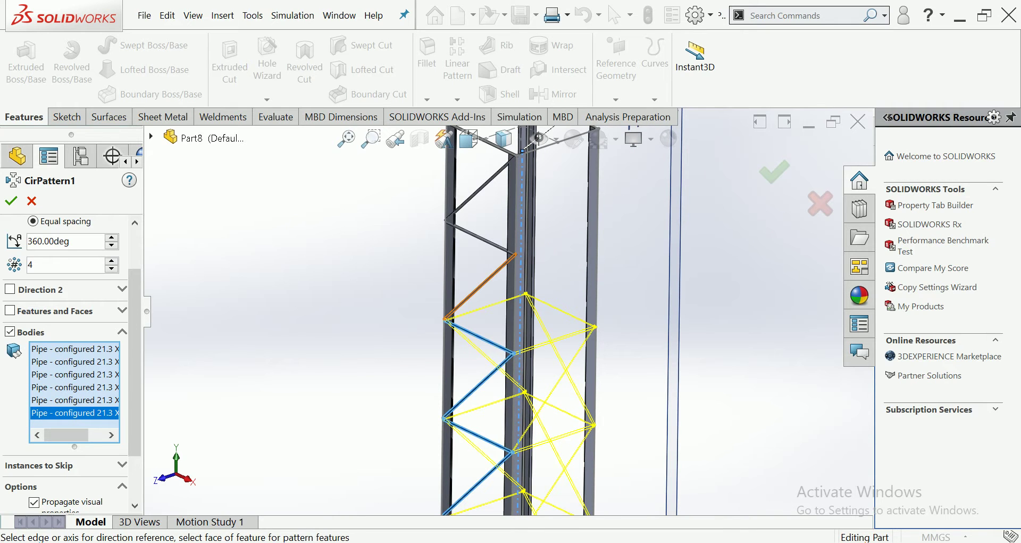
left_click(500, 269)
left_click(478, 237)
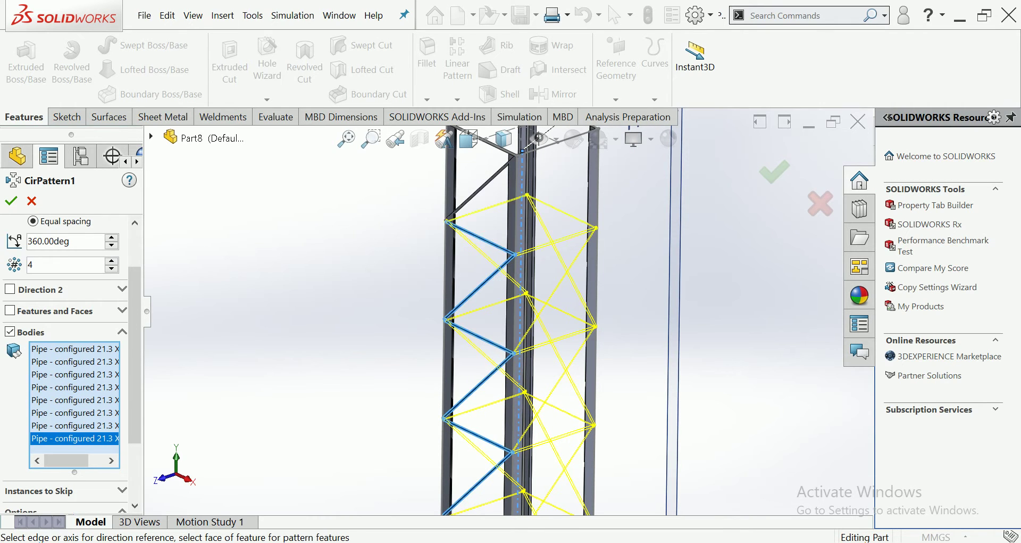
scroll(479, 238, "up", 2)
left_click(492, 239)
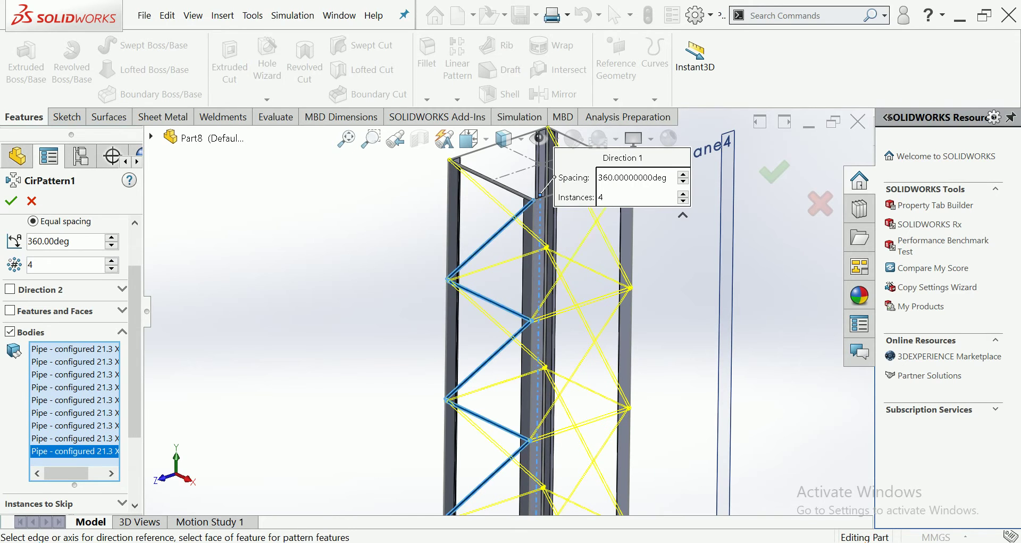
left_click(535, 199)
scroll(518, 263, "down", 3)
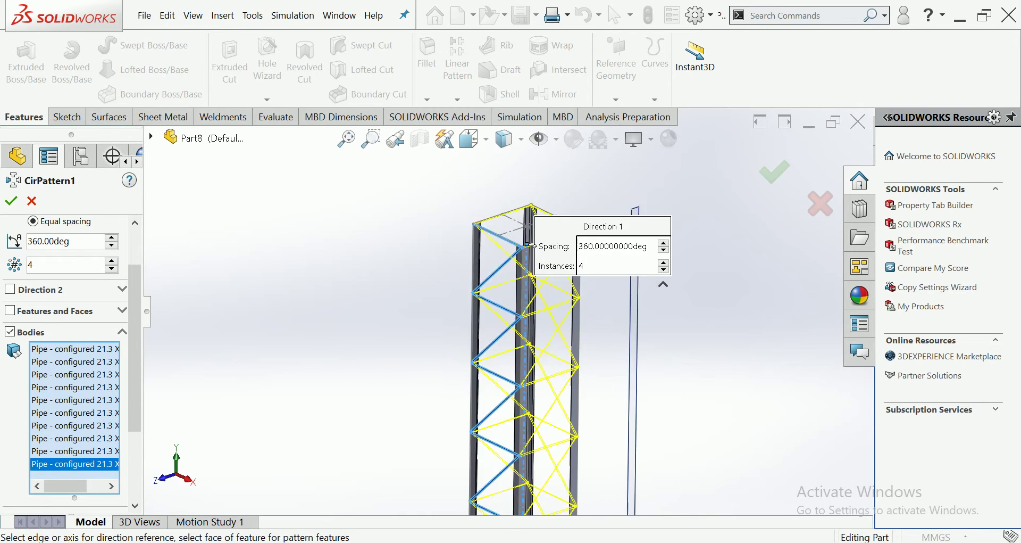
left_click_drag(524, 286, 350, 229)
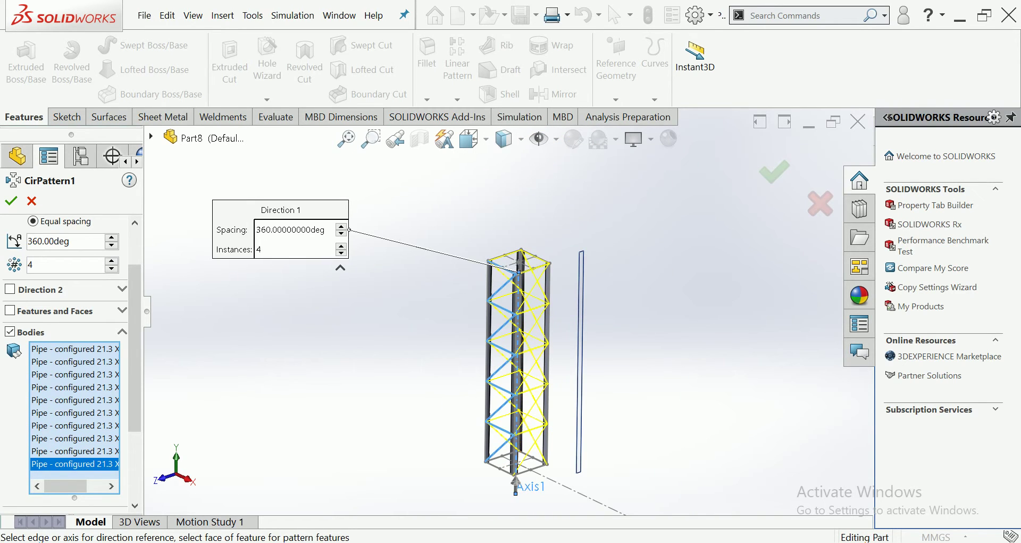
left_click(11, 201)
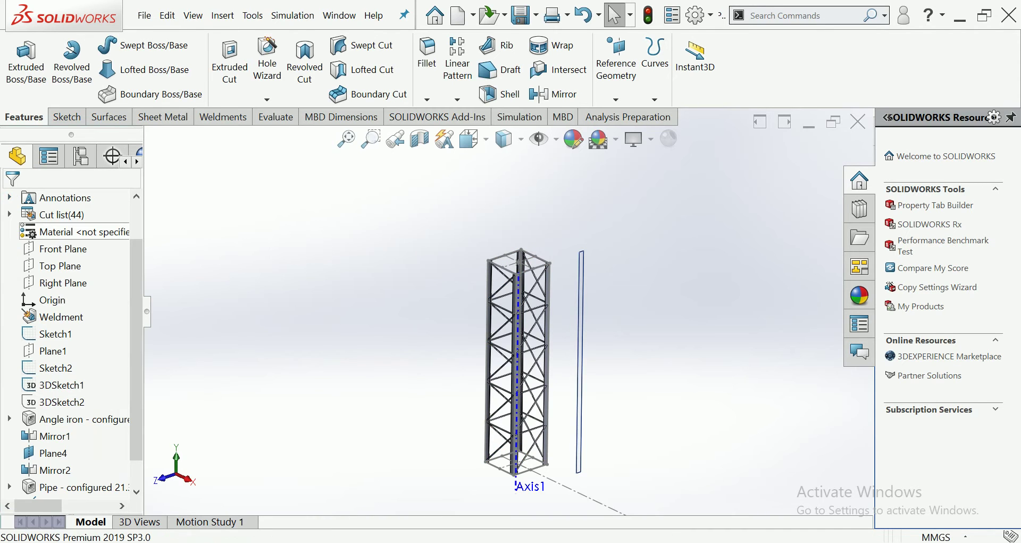
Hide Sketch2 and Axis1
scroll(524, 261, "up", 2)
scroll(524, 261, "up", 3)
scroll(524, 261, "up", 3)
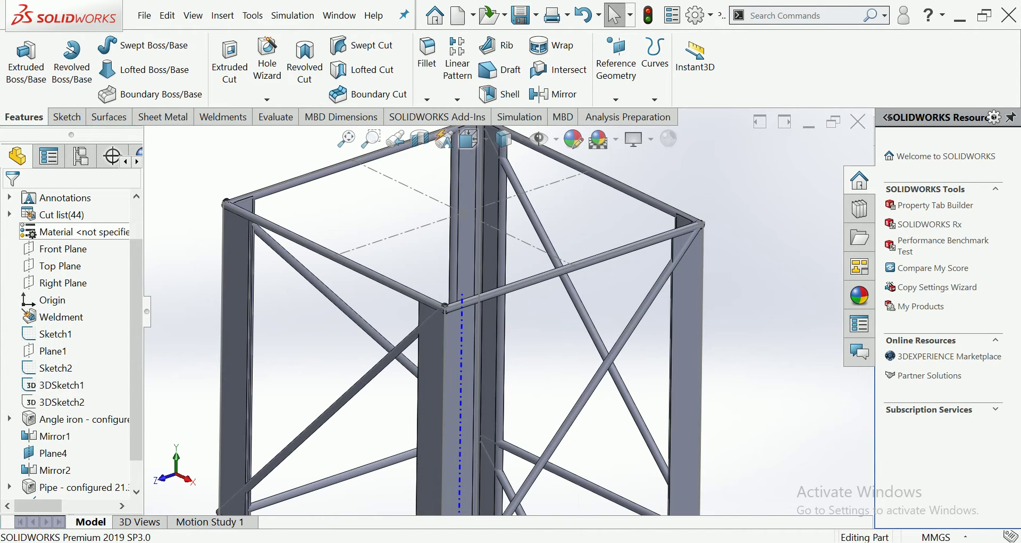
left_click(553, 272)
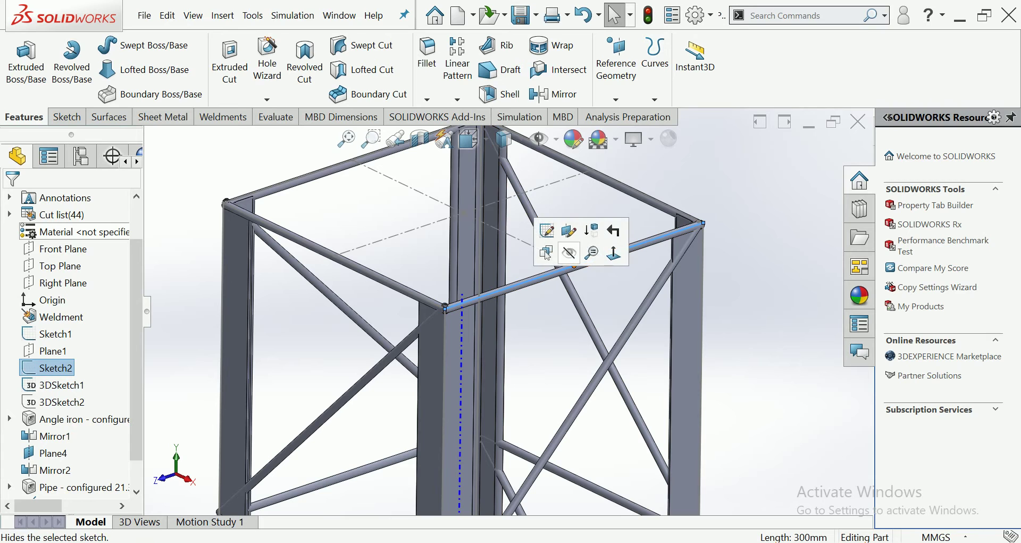
key("Escape")
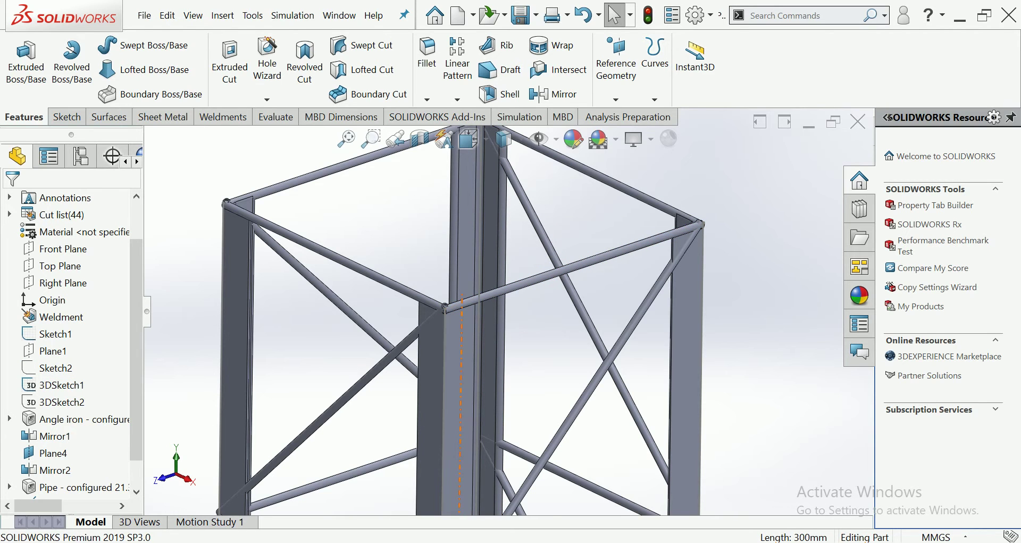
left_click(461, 361)
scroll(461, 361, "down", 3)
scroll(460, 361, "down", 3)
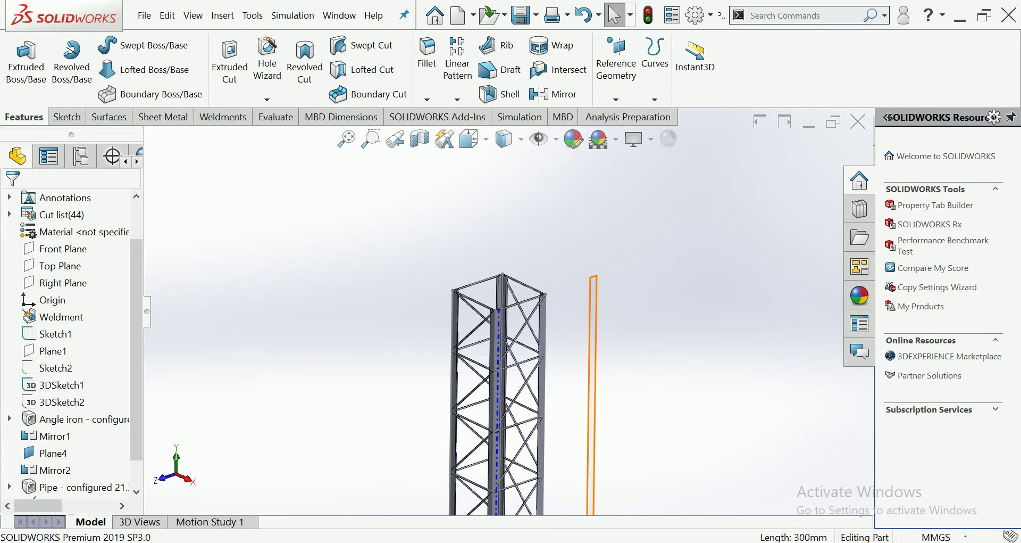
right_click(589, 318)
key("Escape")
scroll(511, 345, "down", 3)
scroll(510, 346, "up", 3)
scroll(499, 373, "down", 5)
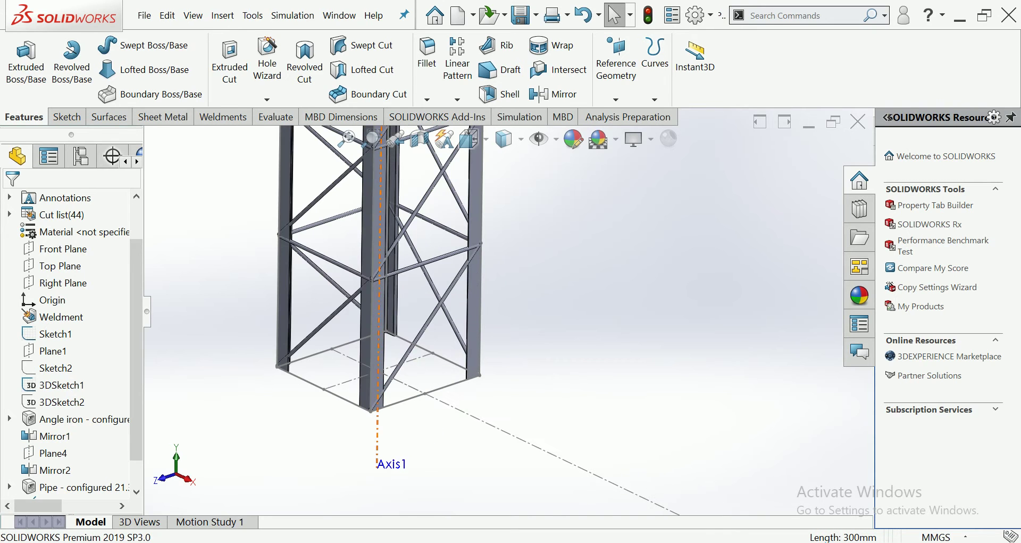
right_click(379, 284)
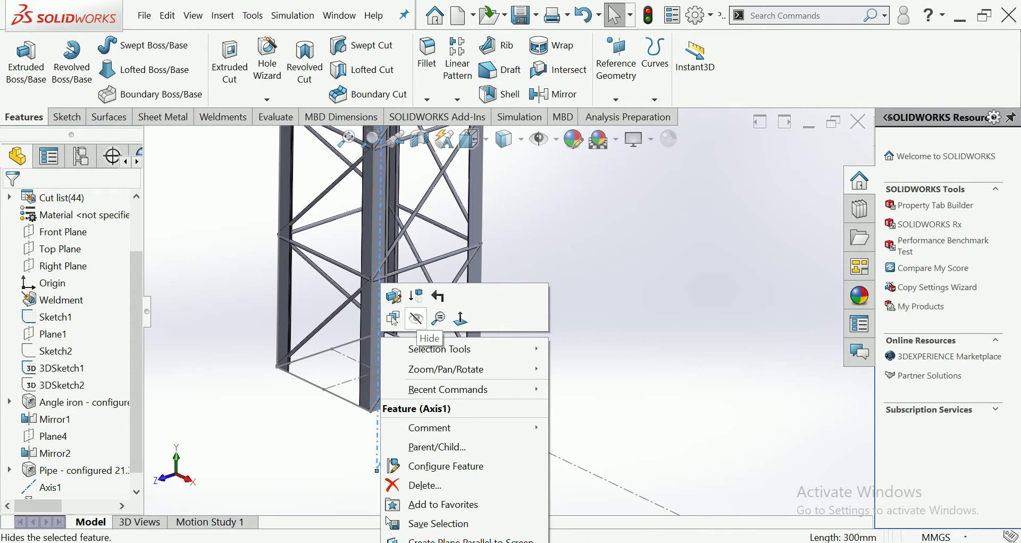
left_click(415, 318)
Hide Sketch1 and the 3D sketch
scroll(452, 266, "up", 2)
scroll(453, 266, "down", 3)
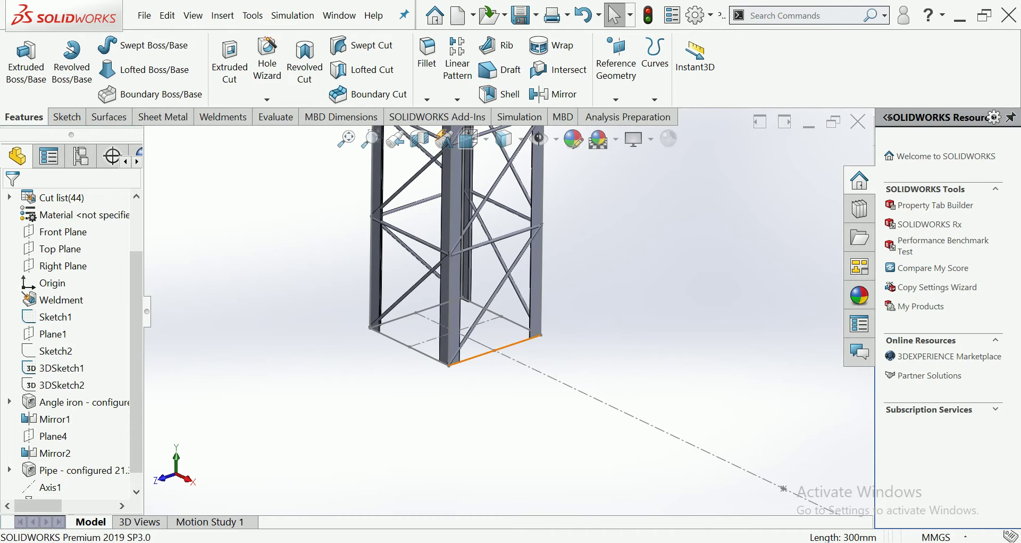
middle_click_drag(495, 348, 469, 341)
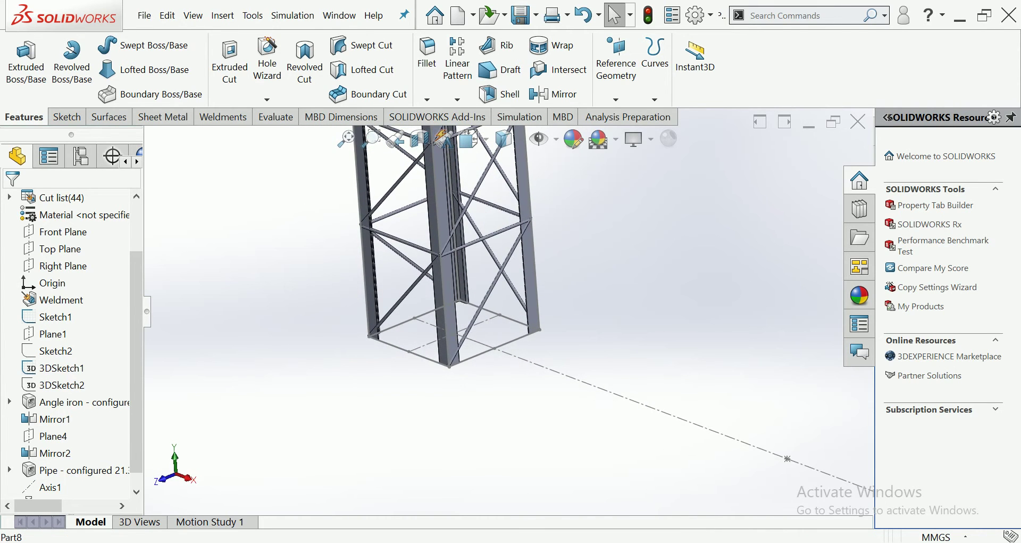
left_click(506, 343)
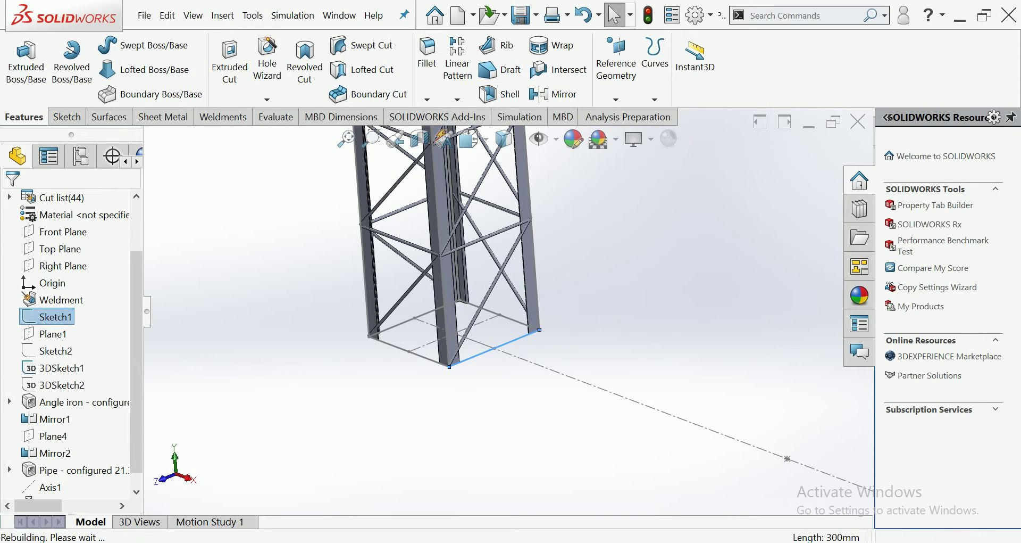
left_click(518, 298)
scroll(509, 314, "down", 2)
scroll(474, 332, "up", 3)
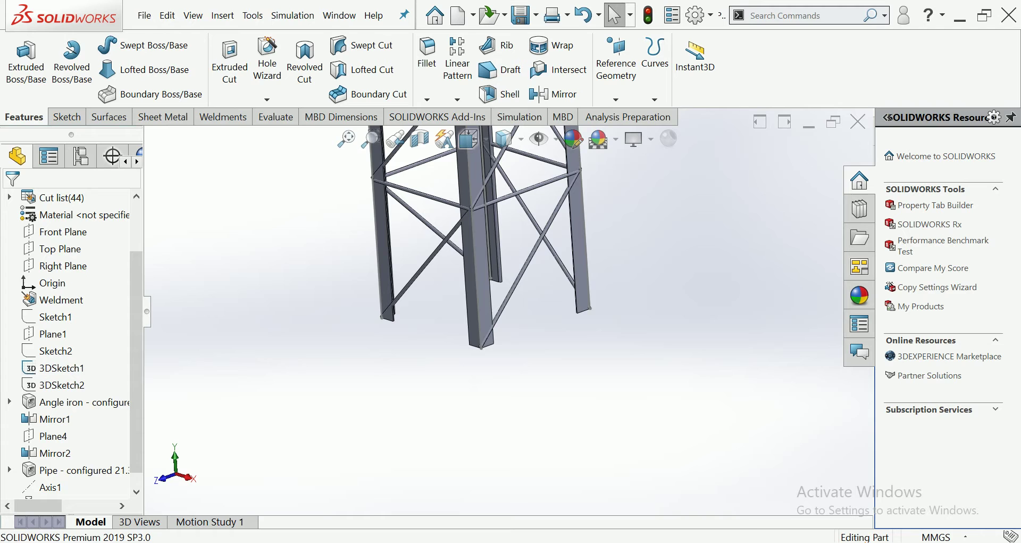
left_click(488, 266)
left_click(533, 269)
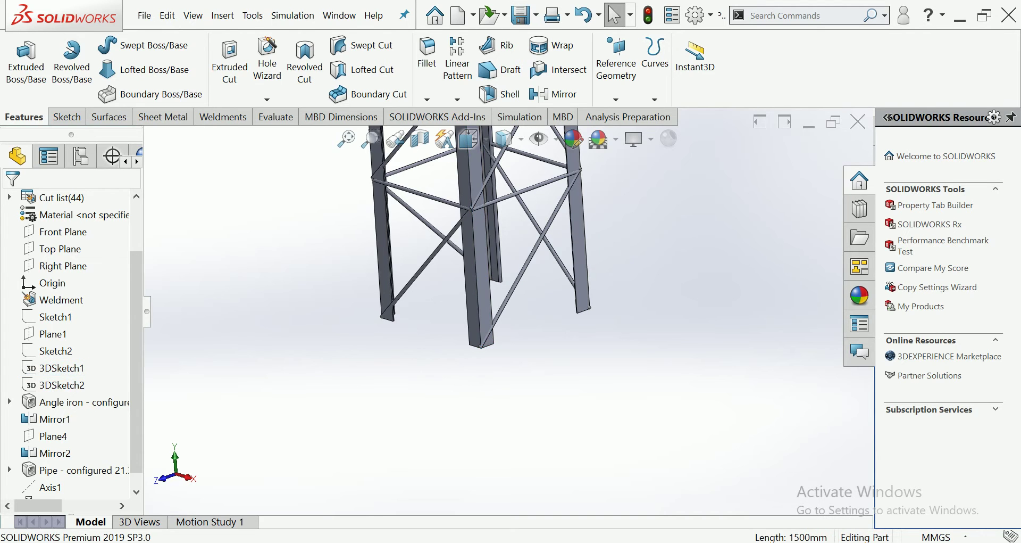
Start a new sketch on the angle-iron member's end face
scroll(506, 367, "down", 3)
scroll(506, 367, "down", 1)
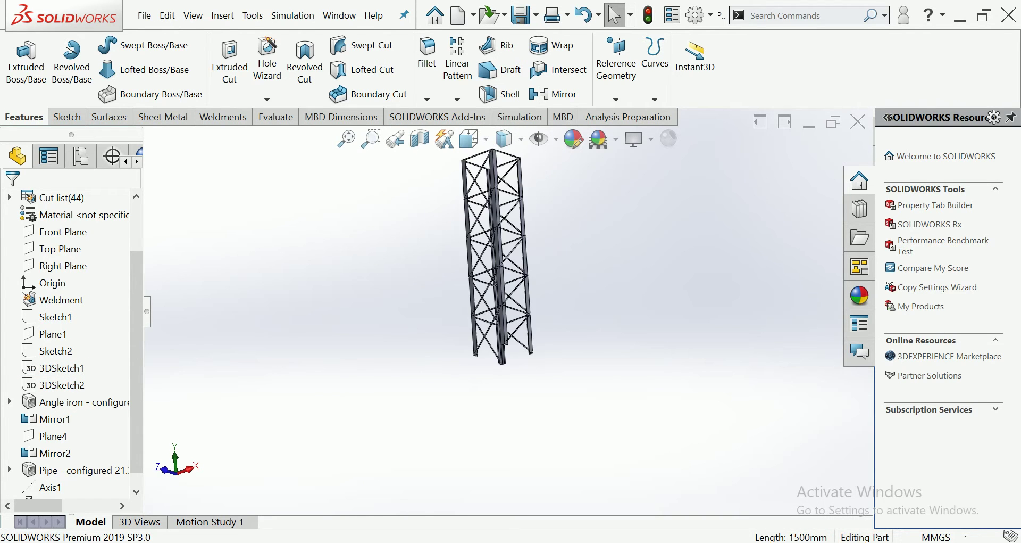
scroll(483, 299, "up", 3)
scroll(484, 299, "up", 2)
scroll(484, 299, "up", 3)
middle_click_drag(483, 299, 511, 319)
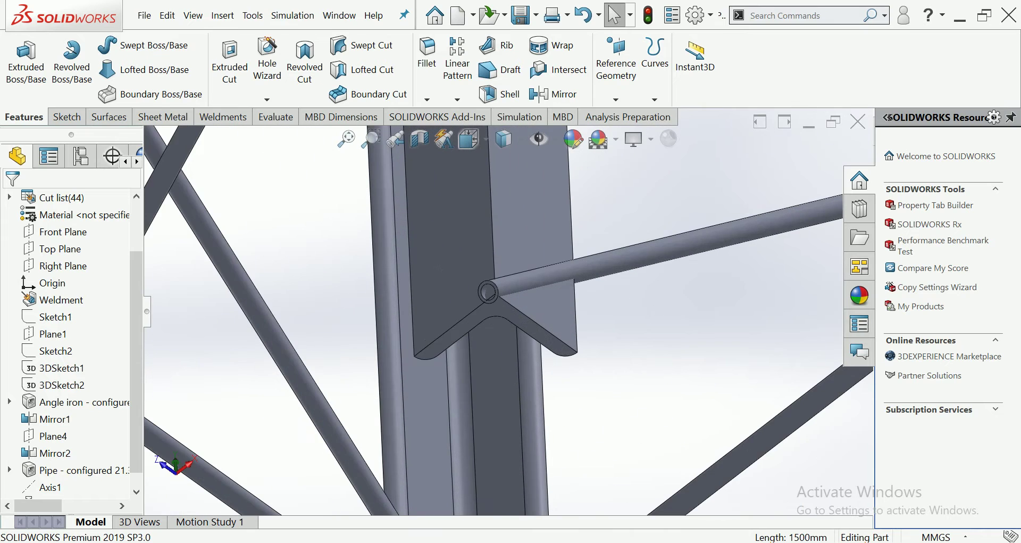
left_click(511, 322)
left_click(563, 270)
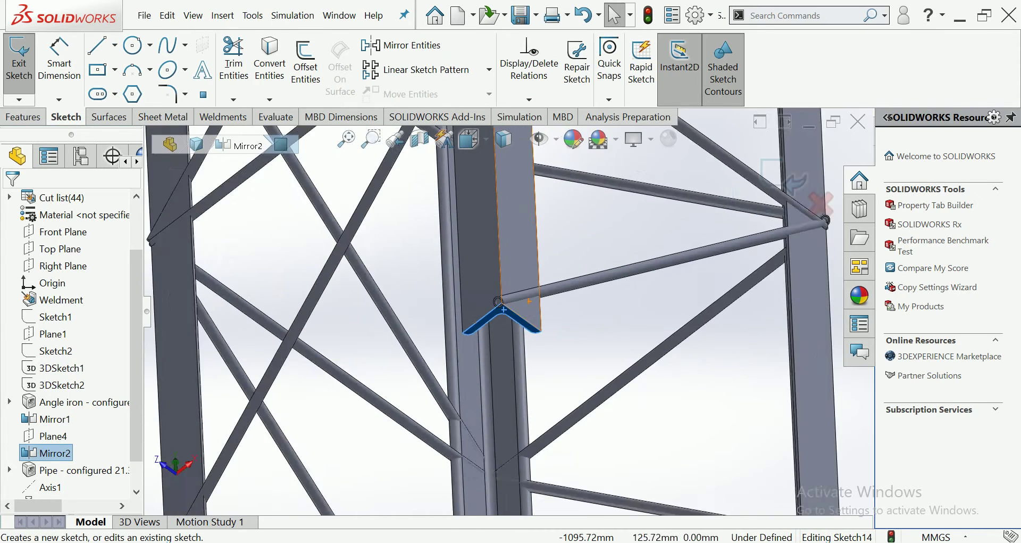
View the sketch face straight on with Normal To
scroll(504, 309, "down", 3)
scroll(504, 309, "down", 2)
left_click(468, 139)
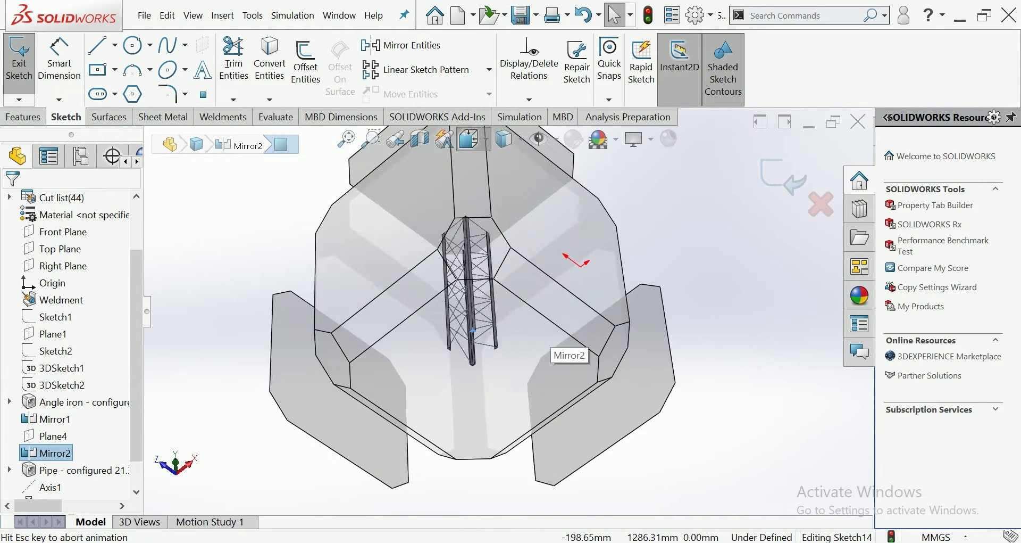
left_click(468, 140)
left_click(554, 164)
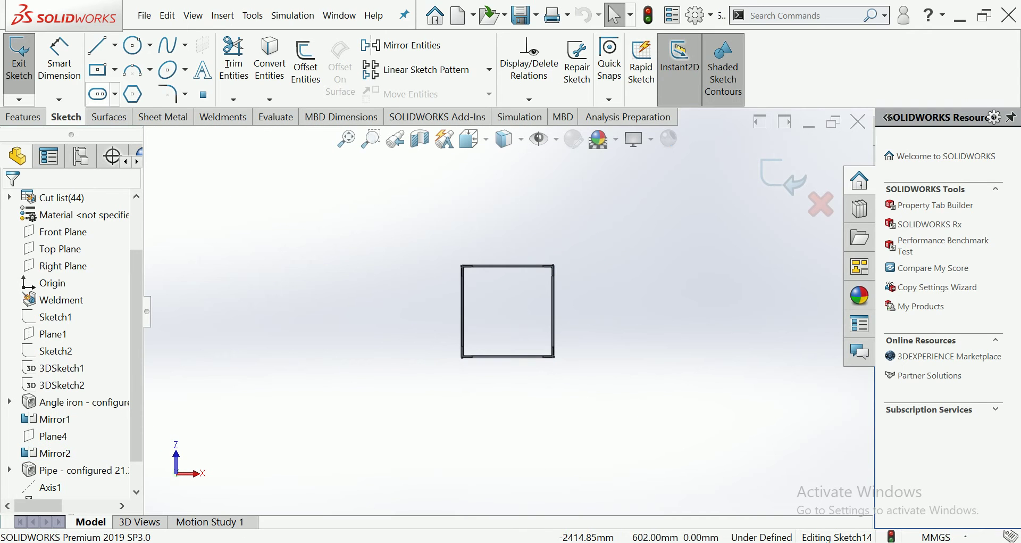
Choose Center Rectangle, cancel the first attempt, and restart the rectangle command
left_click(97, 70)
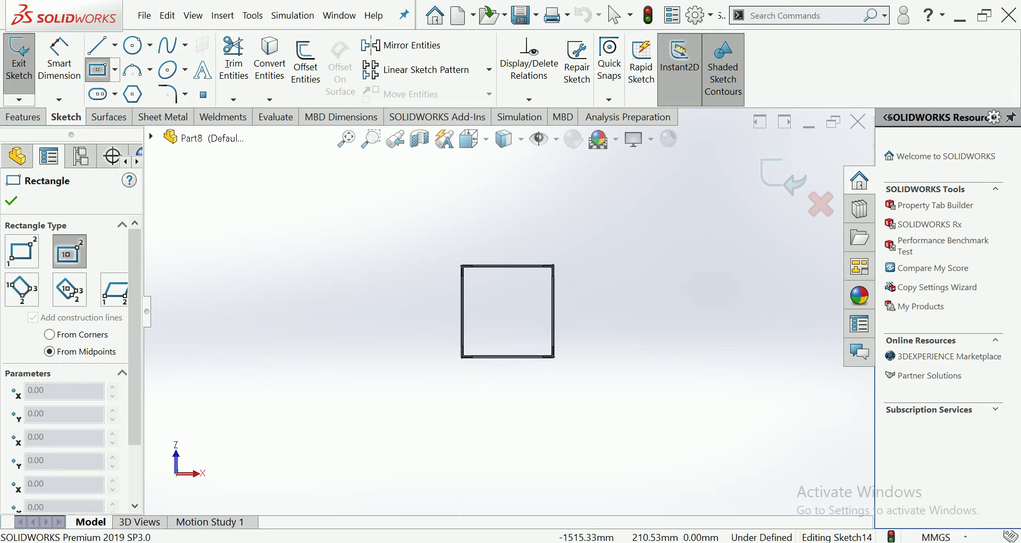
left_click(450, 232)
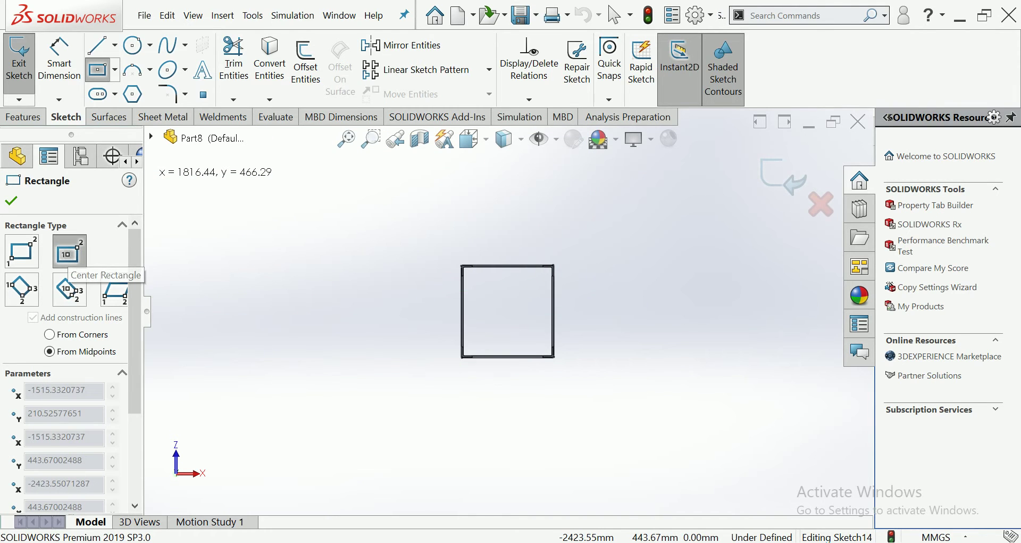
key("Escape")
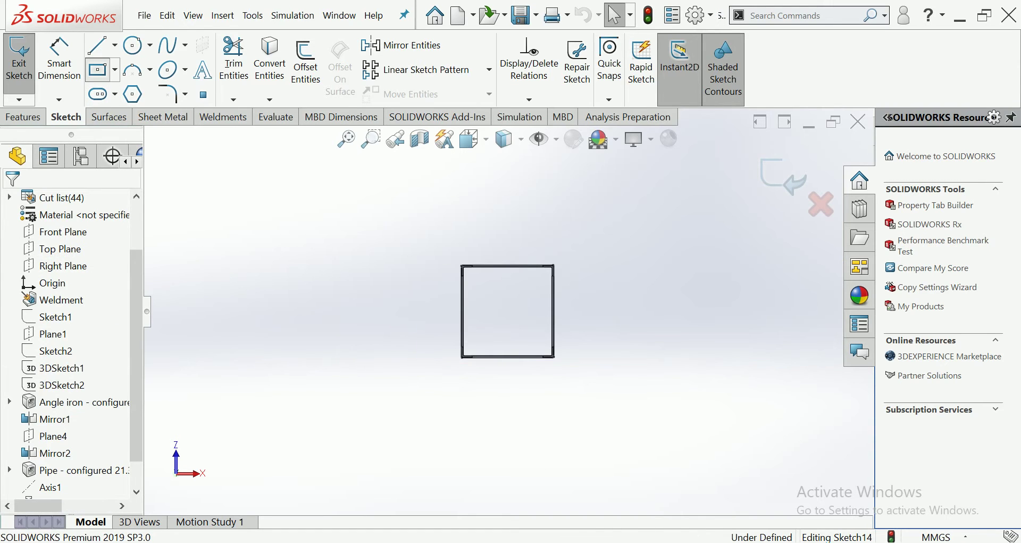
key("Return")
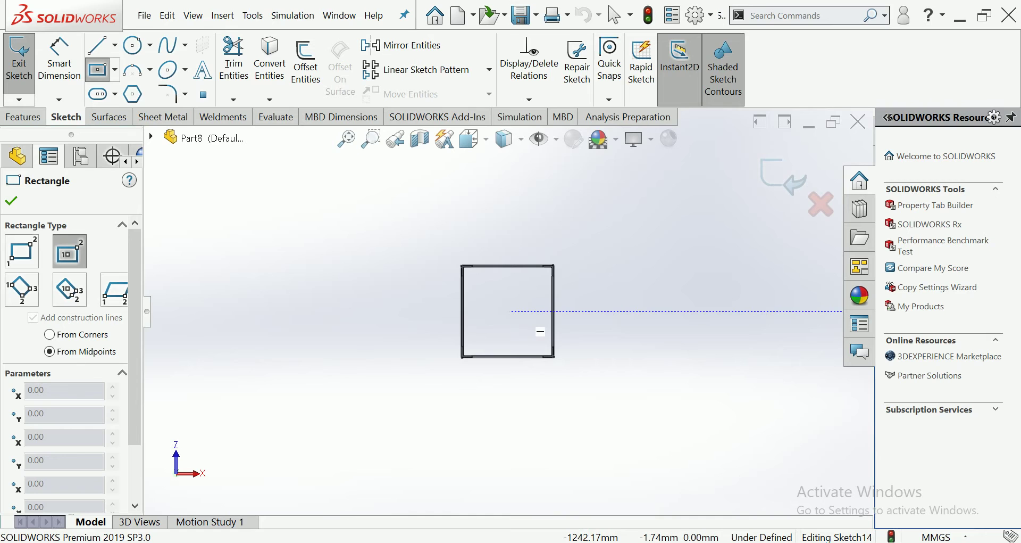
Draw a centre rectangle under the tower legs and dimension its height to 580 mm
left_click(510, 312)
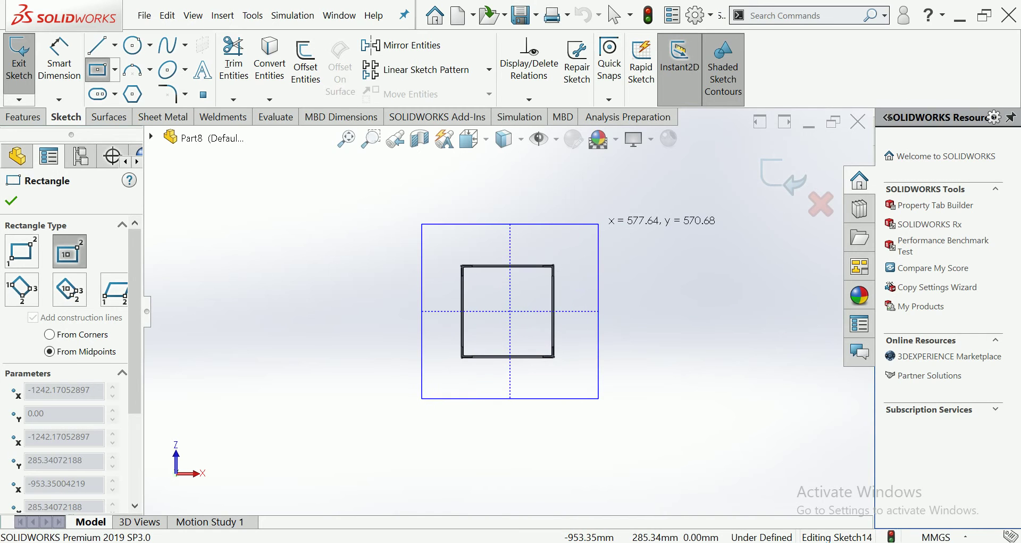
left_click(599, 224)
left_click(59, 62)
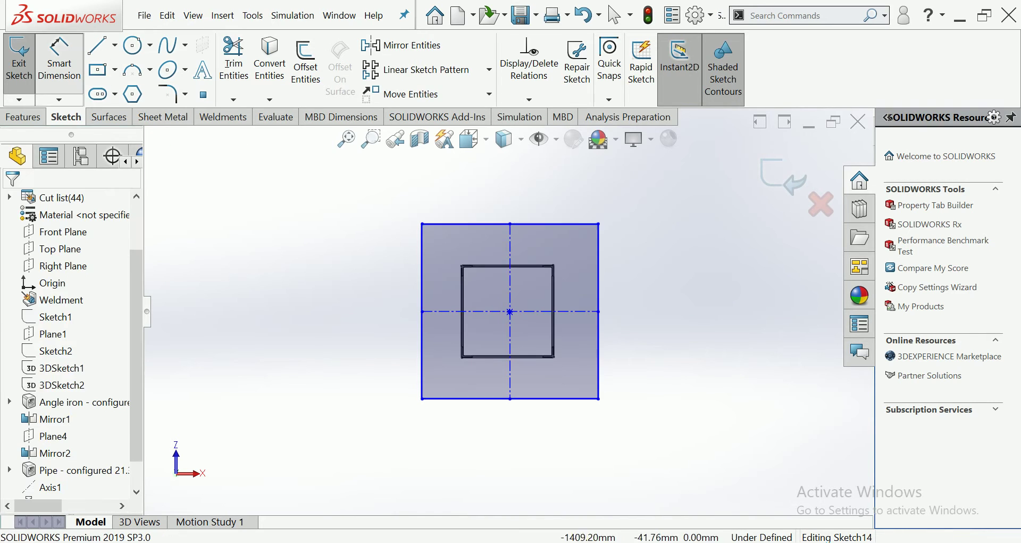
left_click(422, 320)
left_click(371, 312)
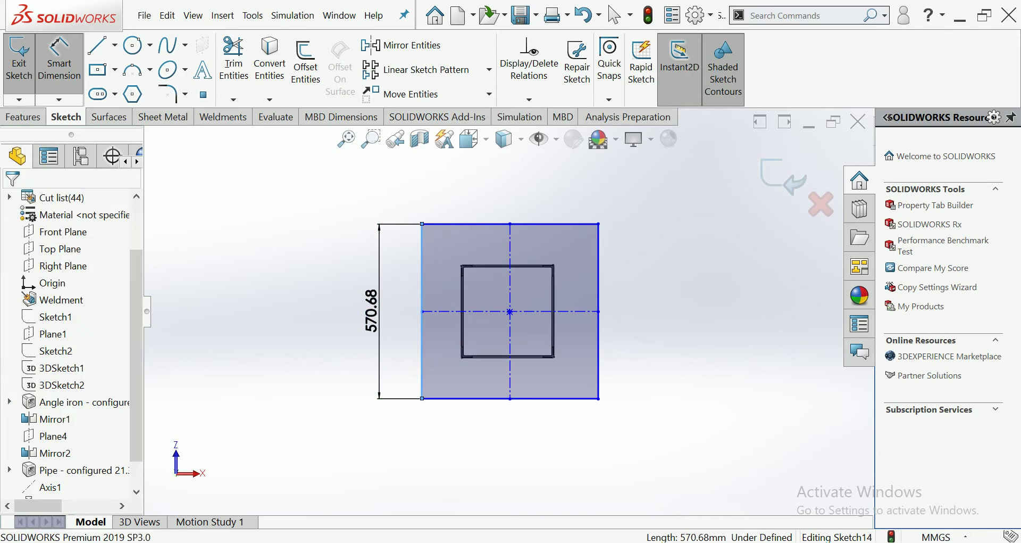
type("580")
key("Return")
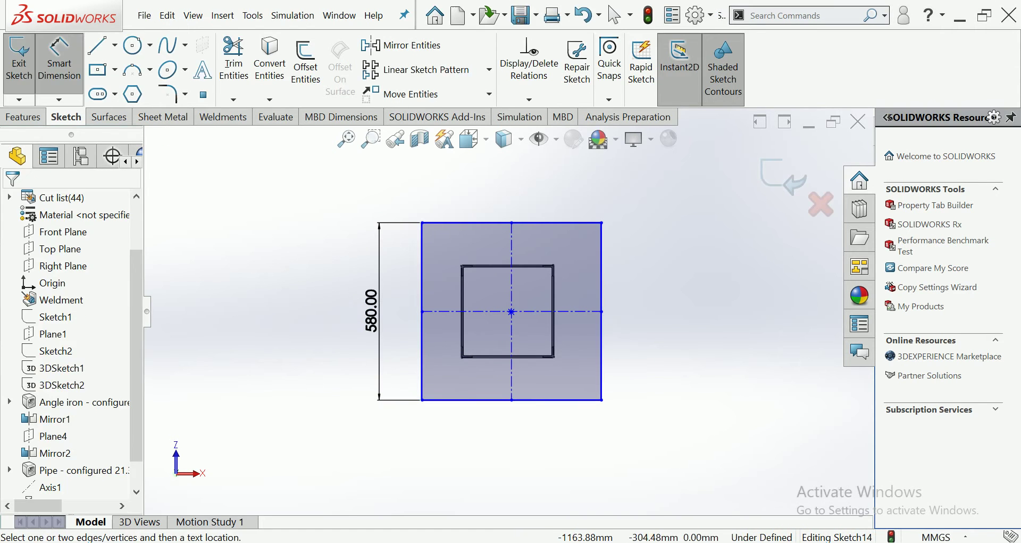
Dimension the rectangle's width to 580 mm and nudge the square slightly left
left_click(532, 399)
left_click(511, 442)
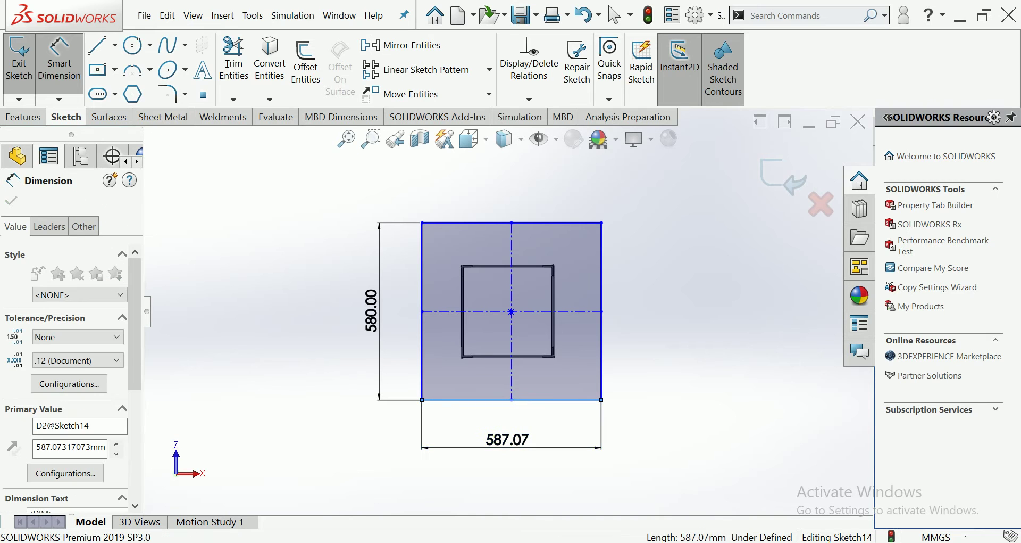
type("580")
key("Return")
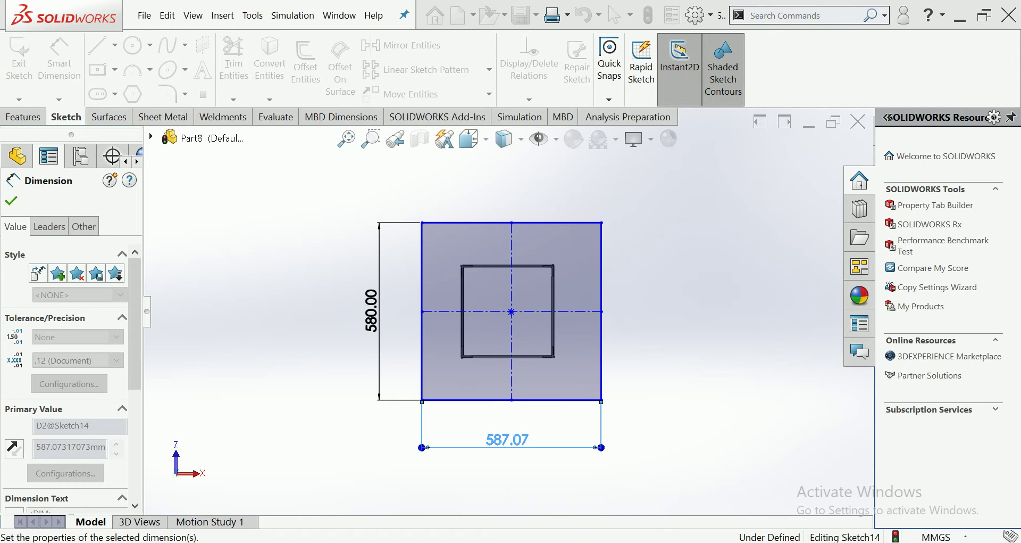
key("Escape")
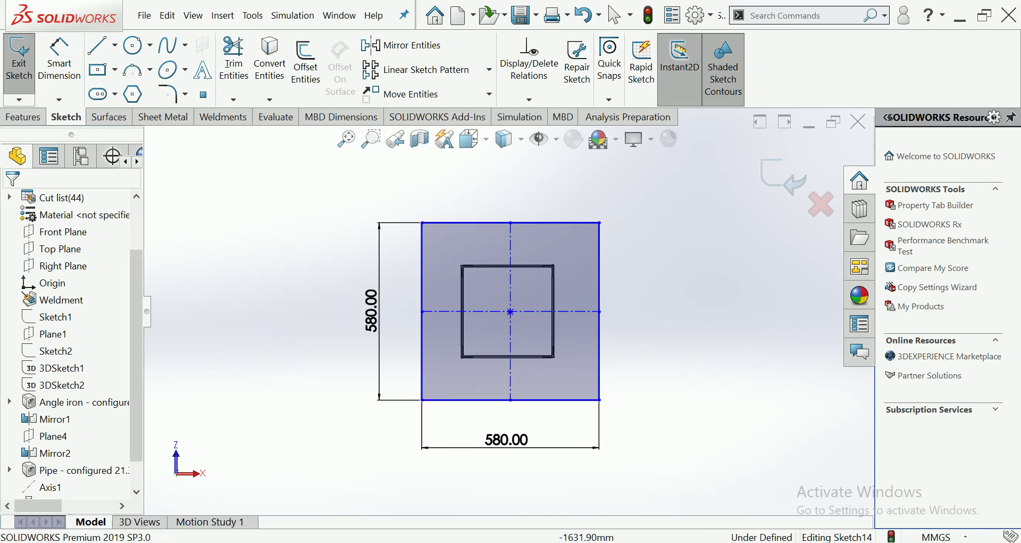
left_click_drag(511, 362, 504, 362)
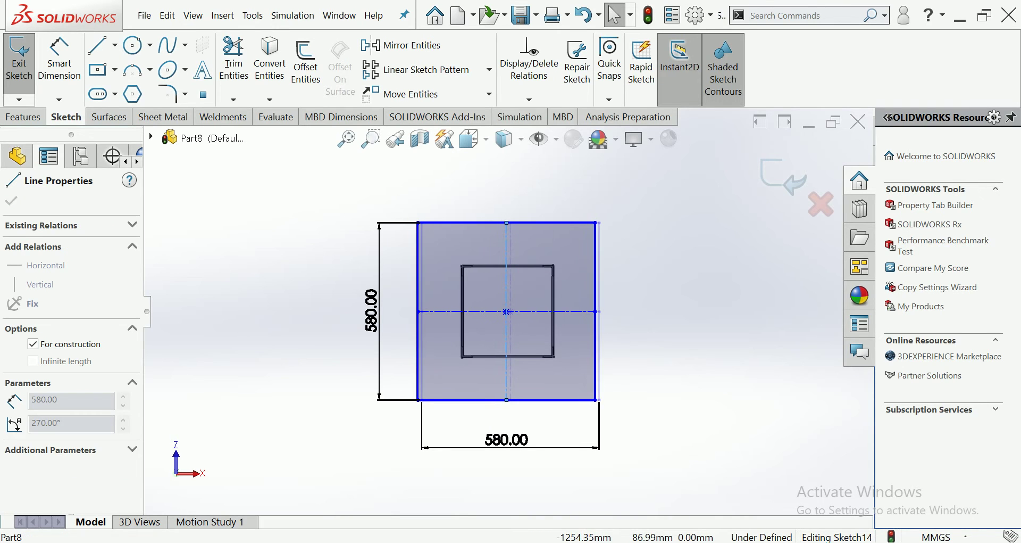
key("Escape")
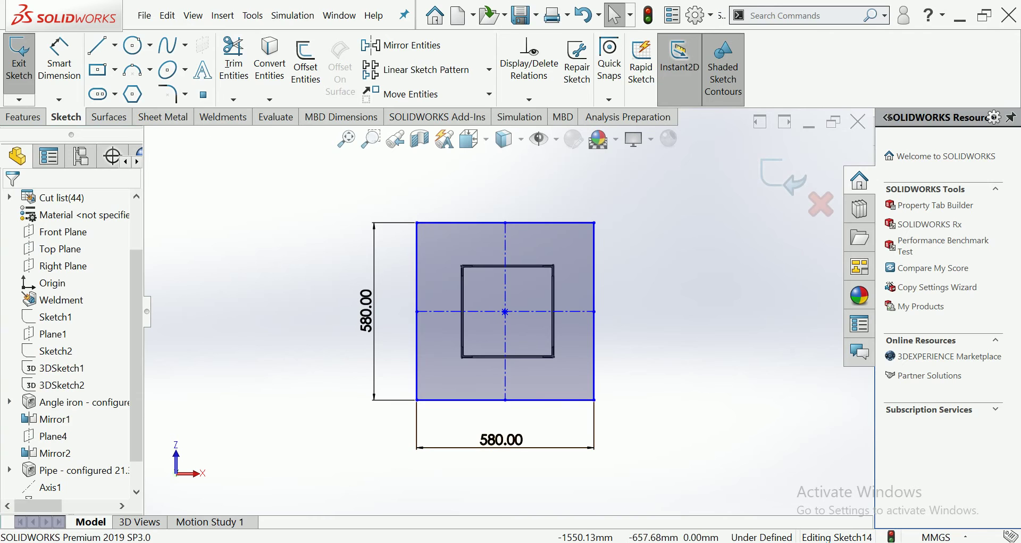
left_click(22, 117)
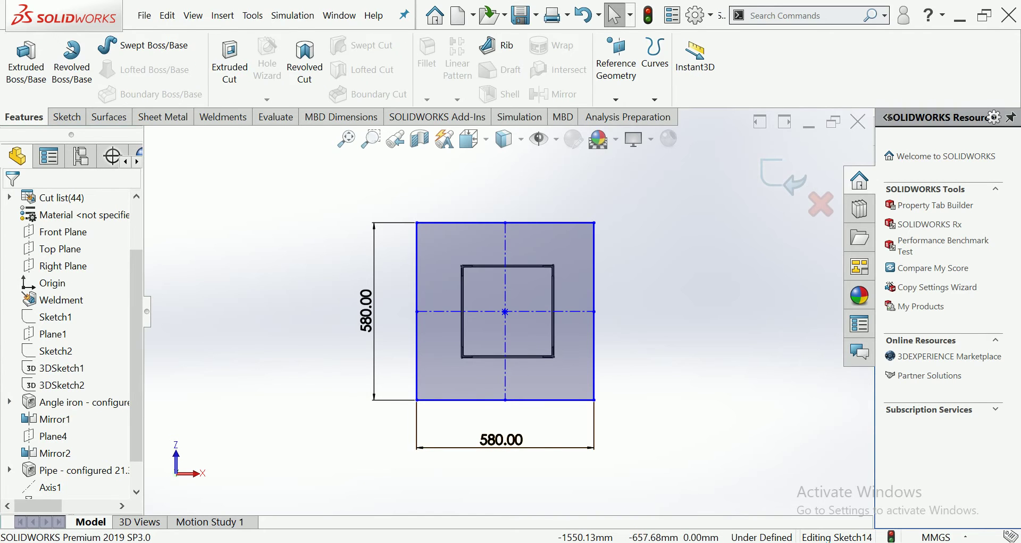
Extrude the 580 mm square 300 mm downward into a solid base block
left_click(25, 59)
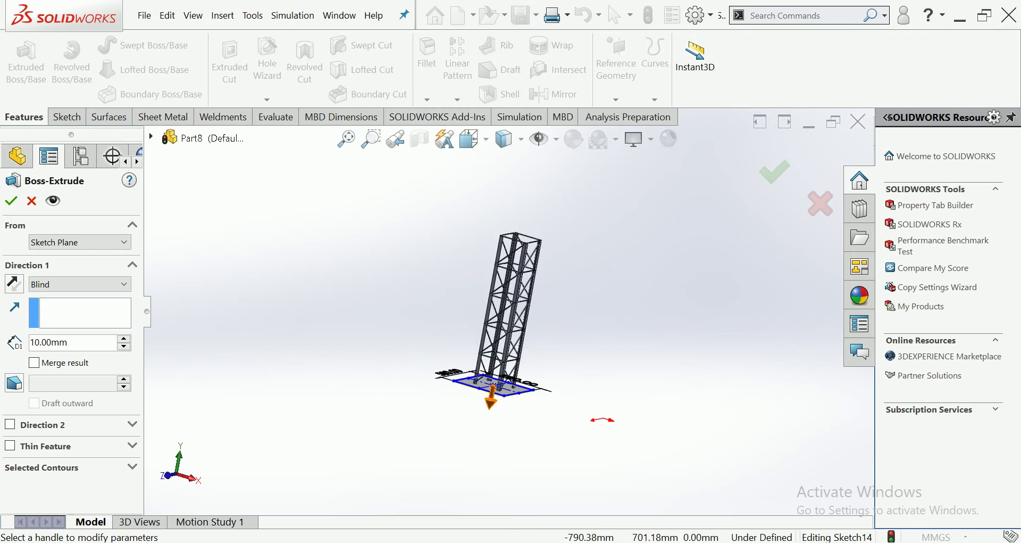
scroll(485, 468, "down", 2)
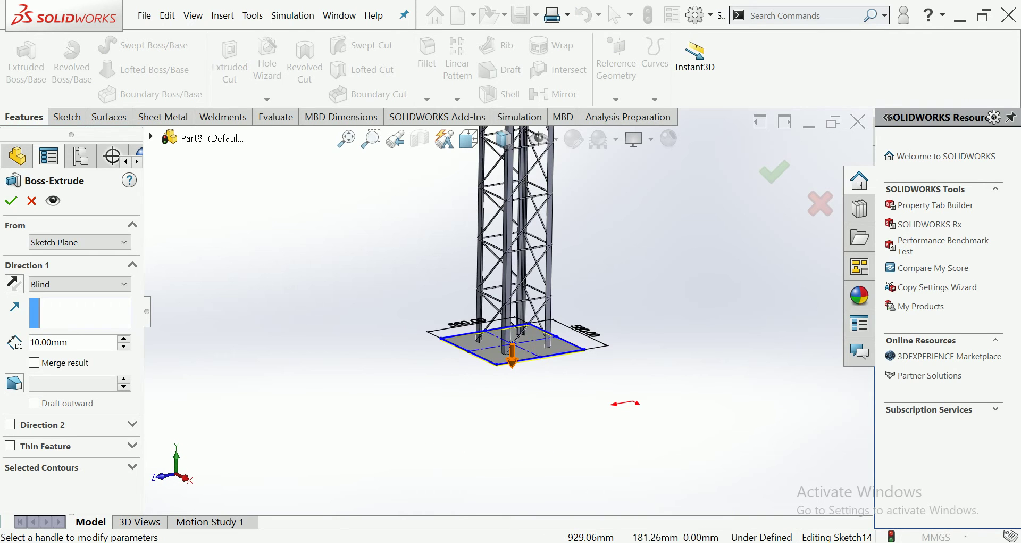
left_click_drag(512, 360, 512, 410)
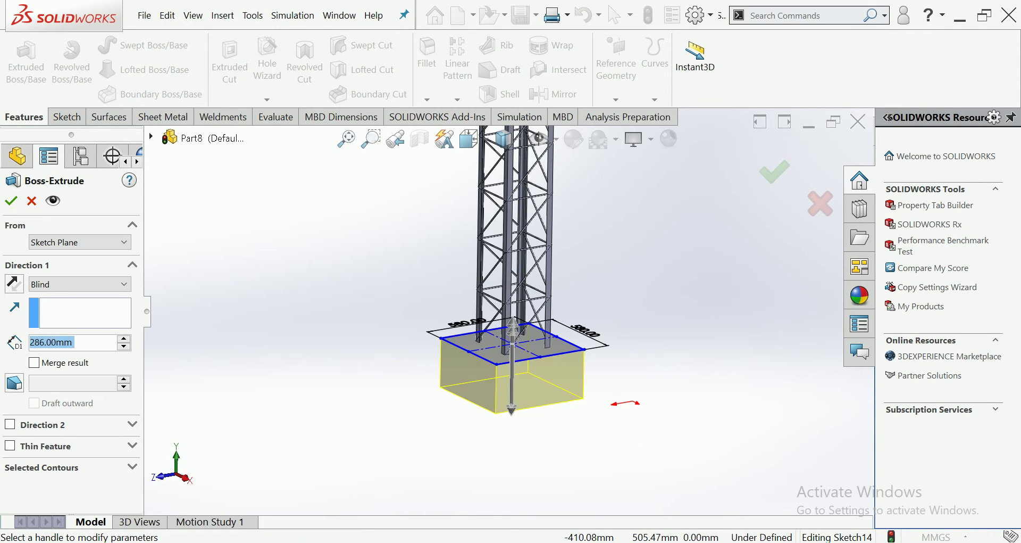
middle_click_drag(511, 320, 532, 314)
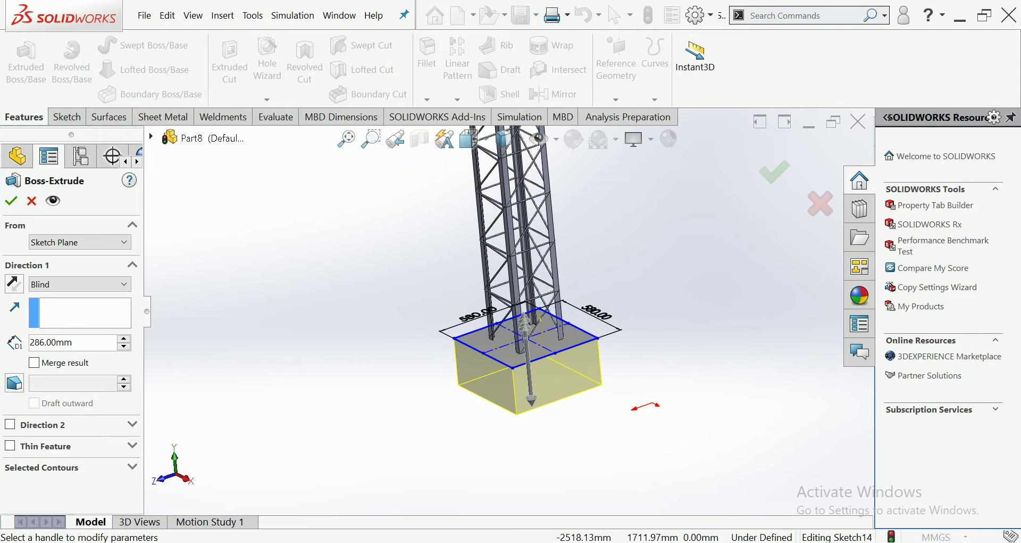
type("300")
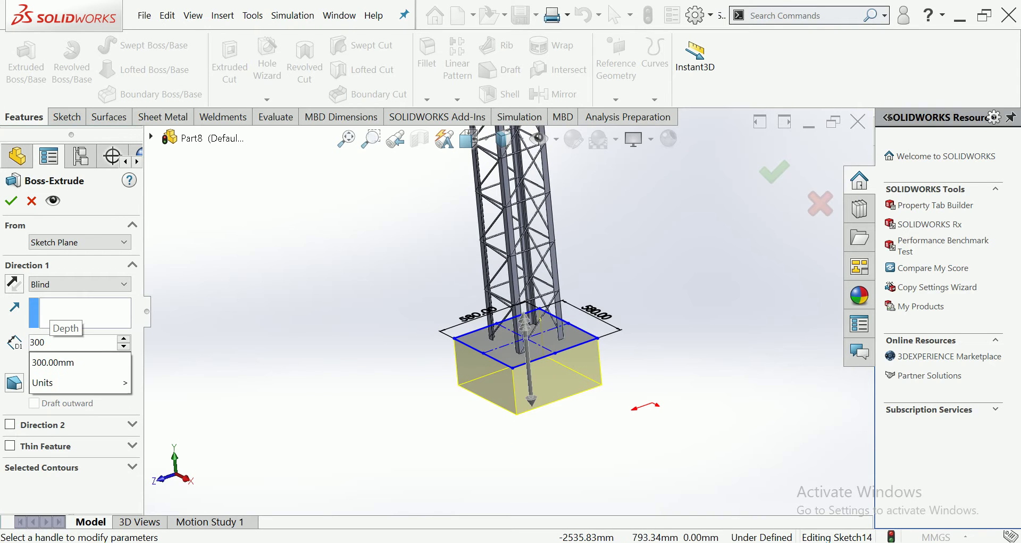
key("Return")
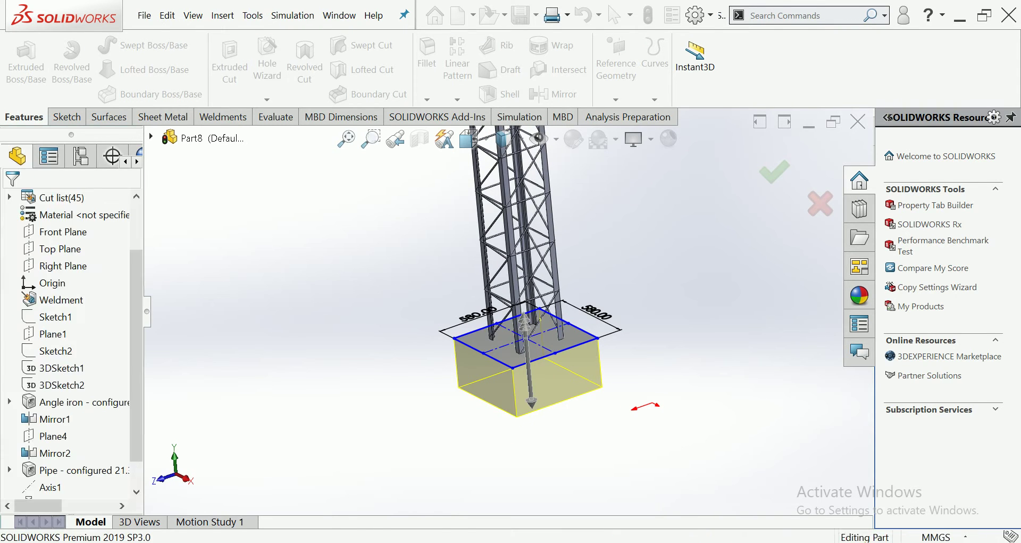
key("ctrl+7")
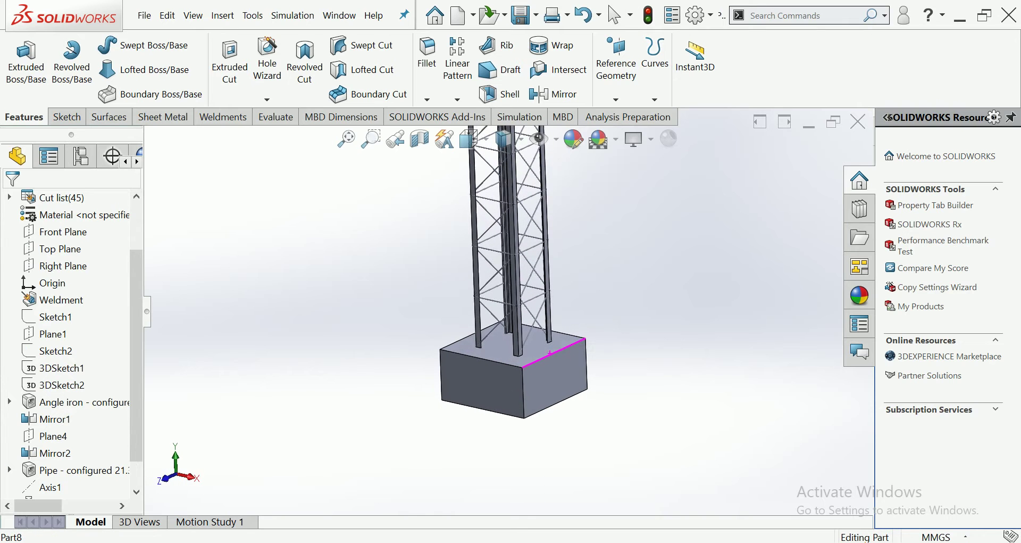
scroll(106, 415, "down", 2)
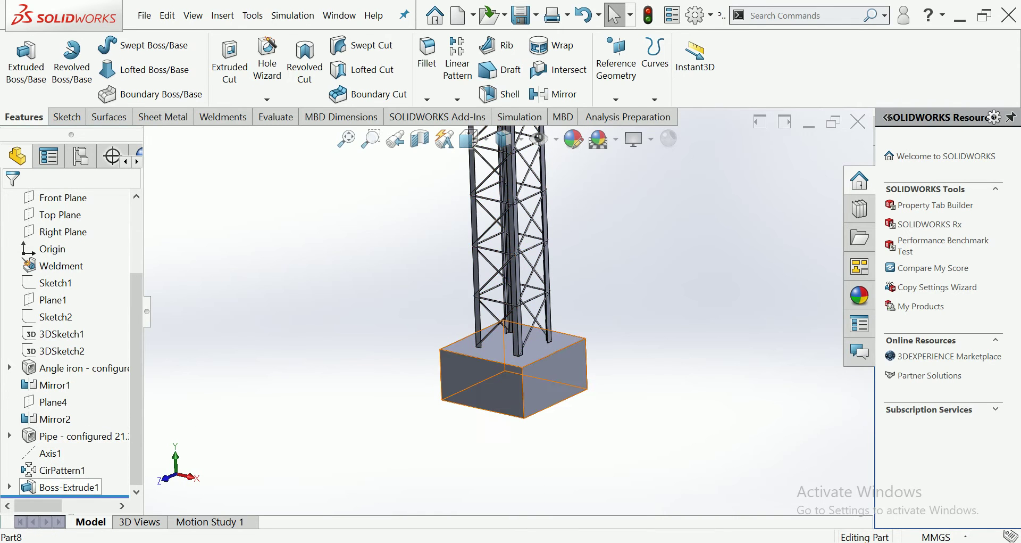
Apply the Stone > Paving 'red concrete 2d' appearance to Boss-Extrude1
left_click(66, 487)
left_click(860, 294)
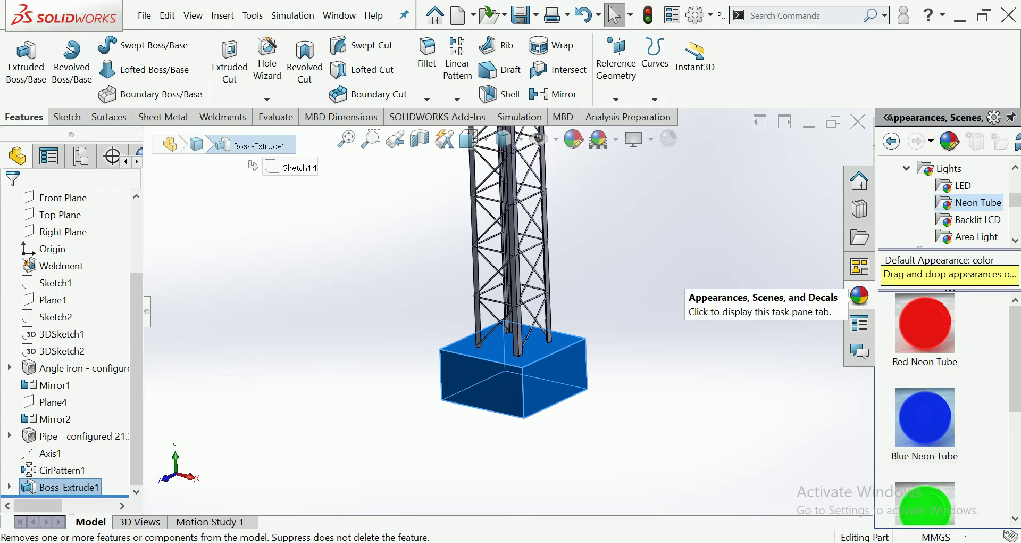
left_click(968, 236)
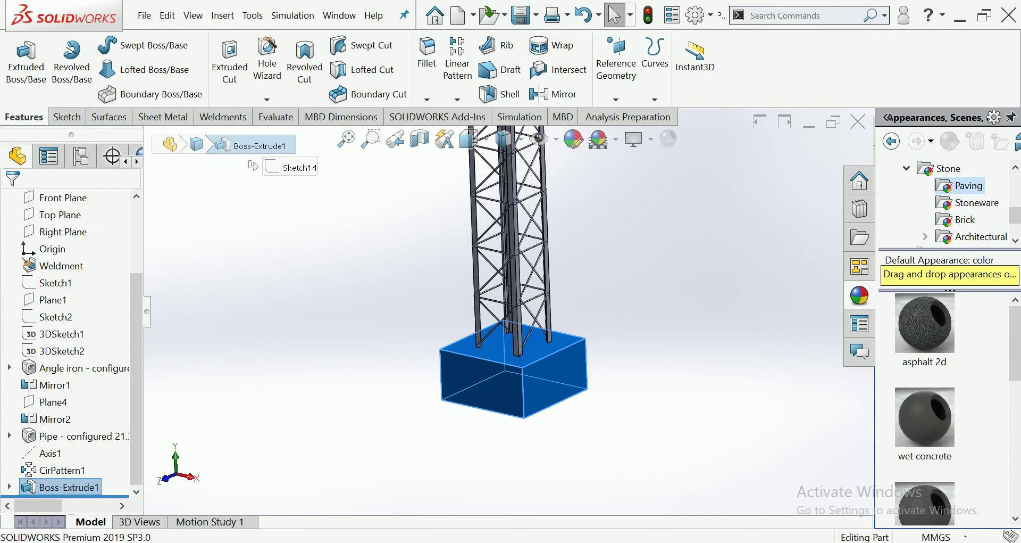
scroll(925, 372, "down", 2)
double_click(925, 421)
scroll(473, 319, "down", 2)
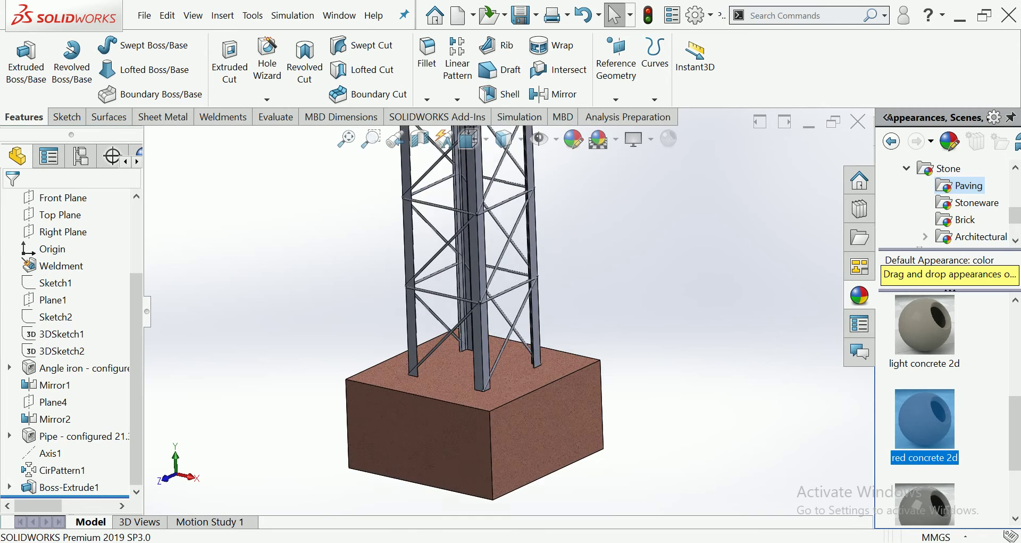
scroll(479, 351, "down", 2)
Select the tower's angle-iron columns and the Angle iron members
left_click(474, 358)
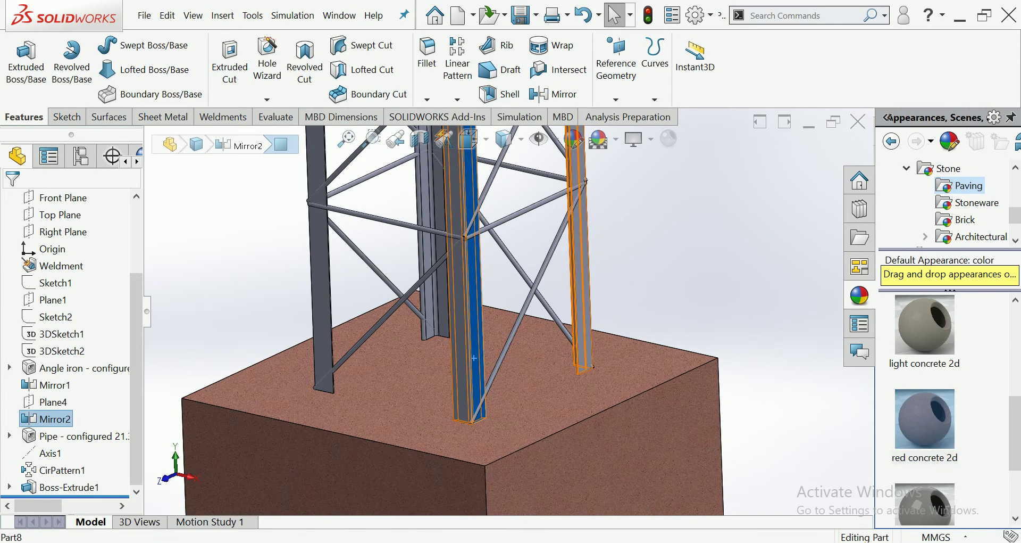
left_click(49, 419)
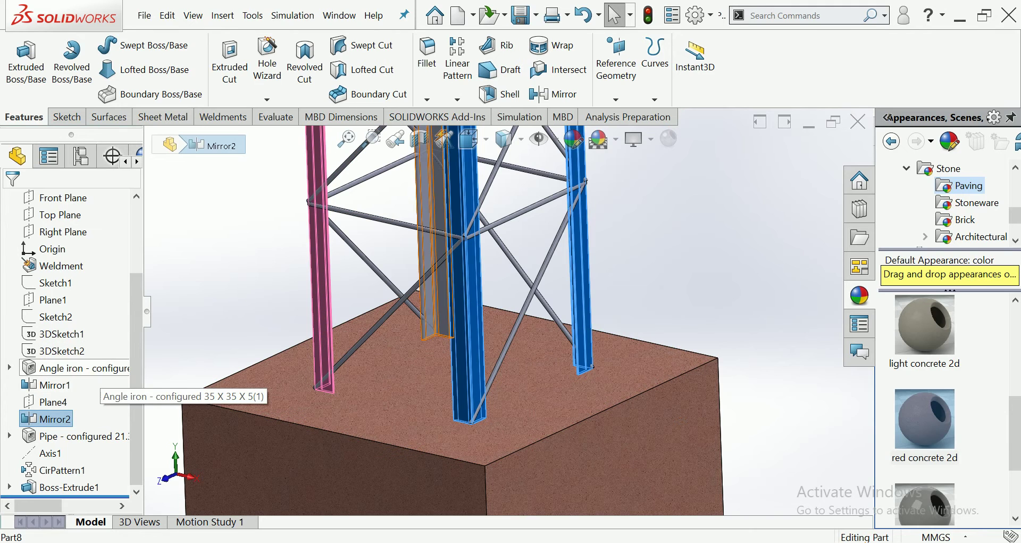
left_click(54, 367, "ctrl")
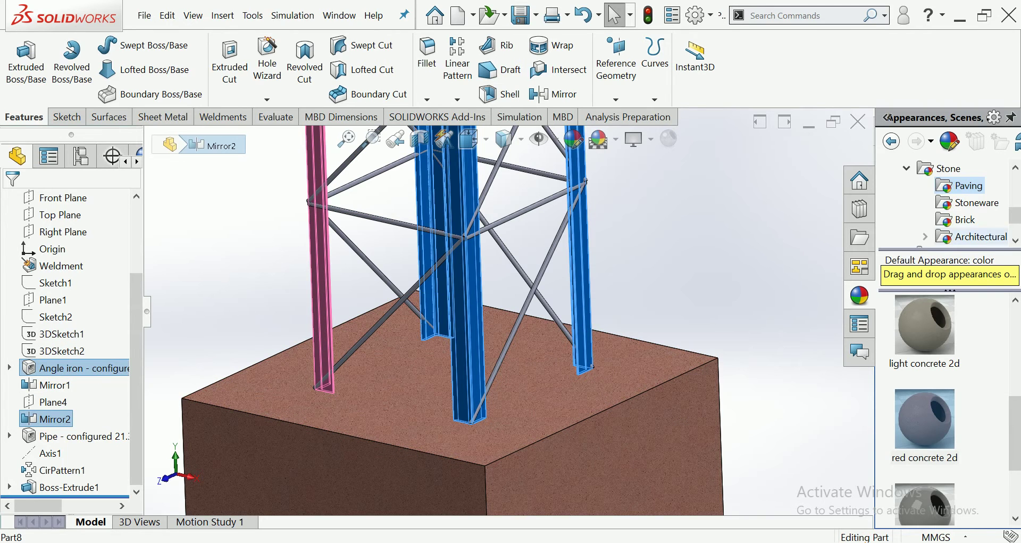
scroll(947, 202, "up", 1)
scroll(947, 202, "up", 1)
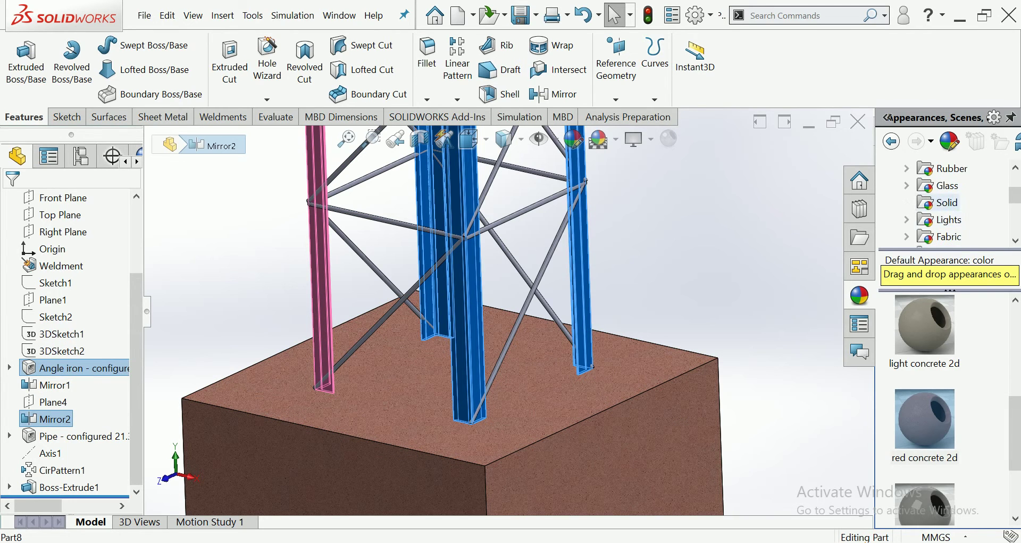
Colour the selected angle-iron columns Orange from the Solid appearances
left_click(941, 202)
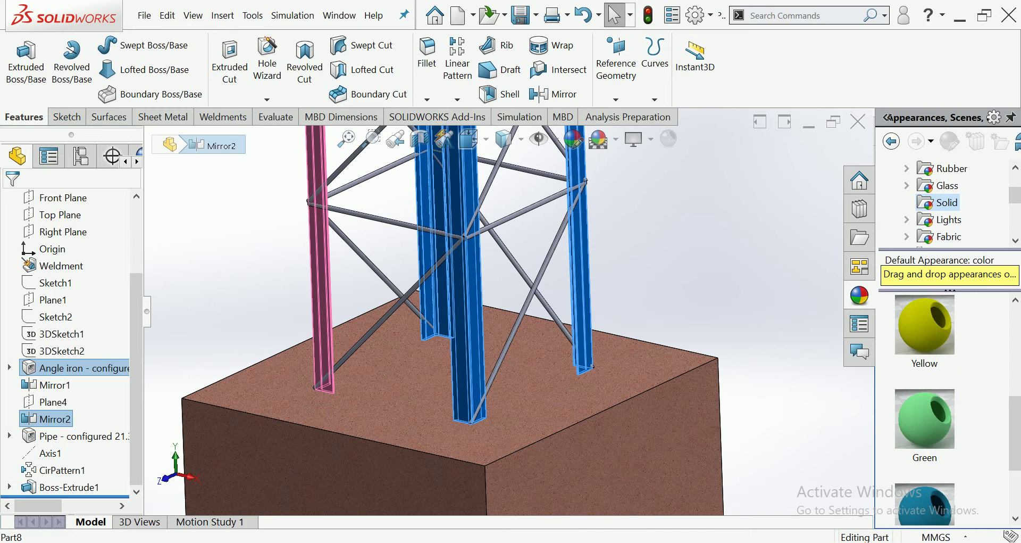
scroll(925, 373, "up", 2)
double_click(924, 371)
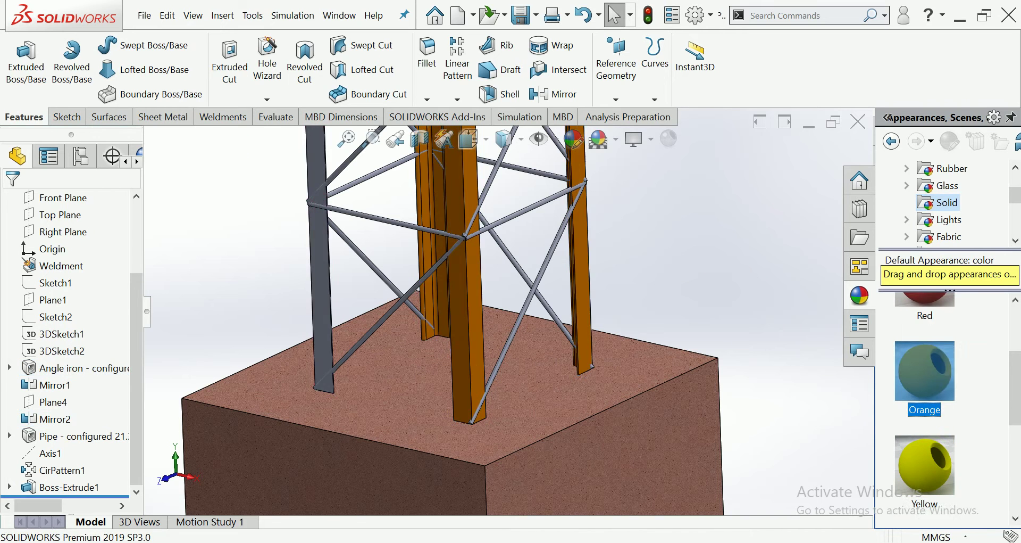
scroll(365, 325, "down", 3)
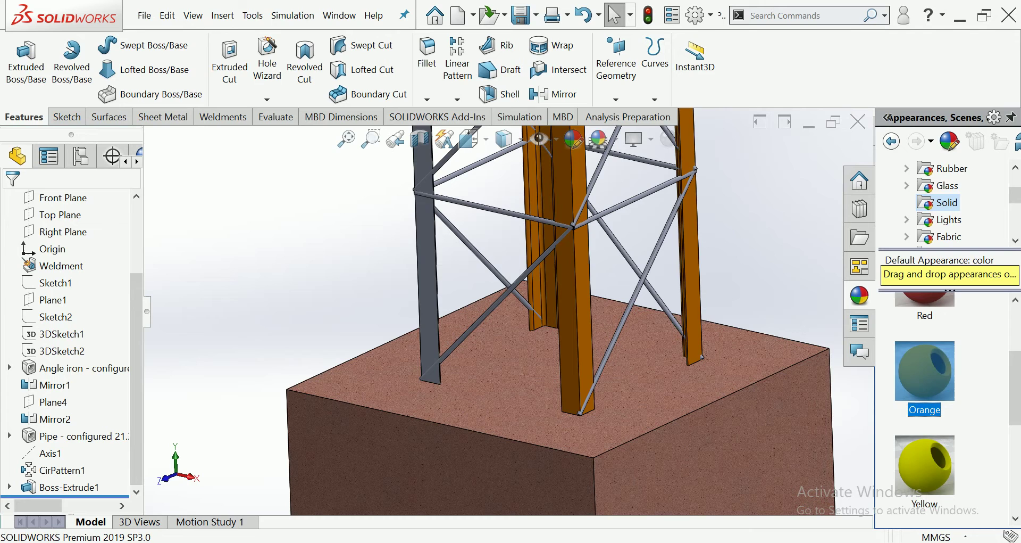
Apply the Orange appearance to the Mirror1 tower legs
left_click(48, 385)
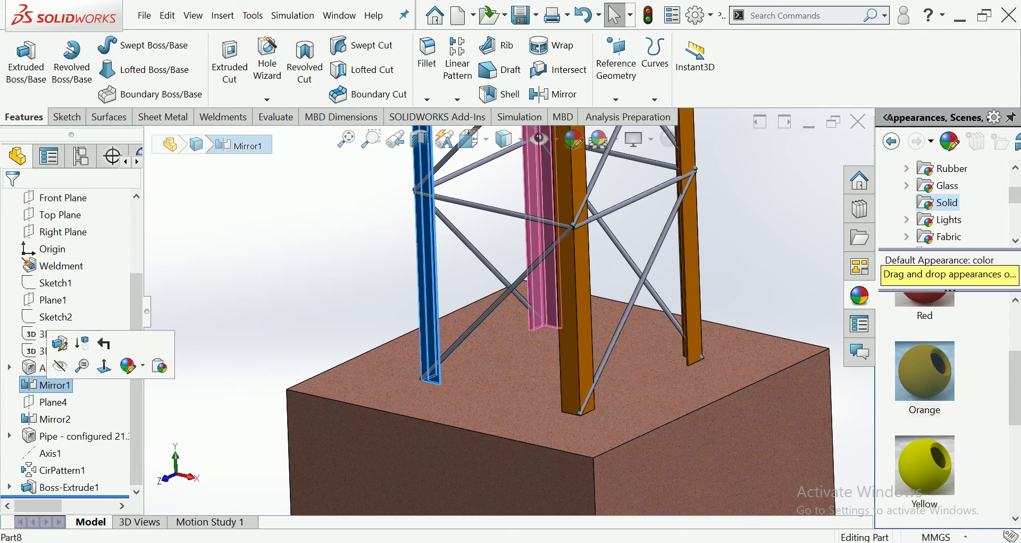
left_click_drag(924, 371, 755, 252)
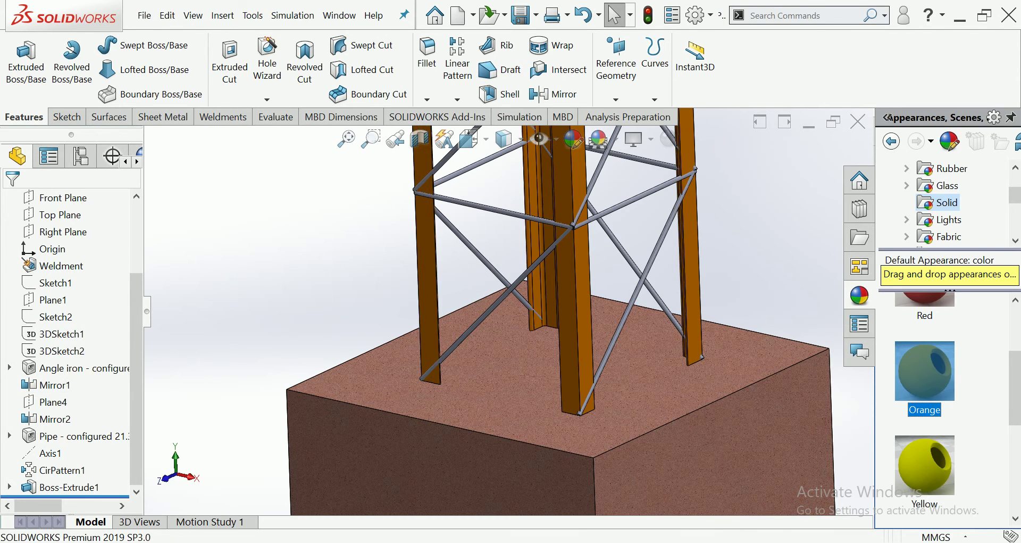
scroll(481, 271, "up", 10)
scroll(482, 271, "down", 3)
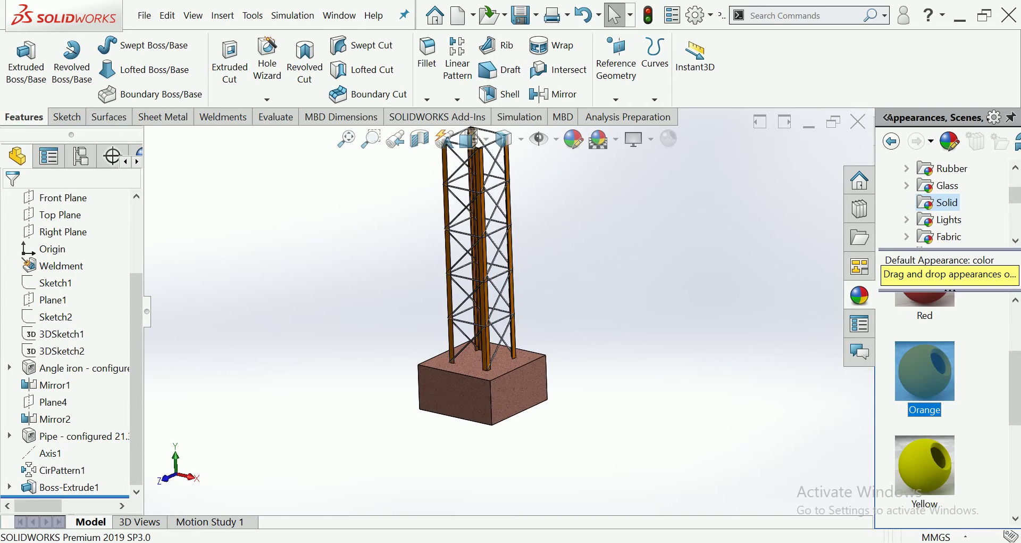
scroll(506, 321, "down", 5)
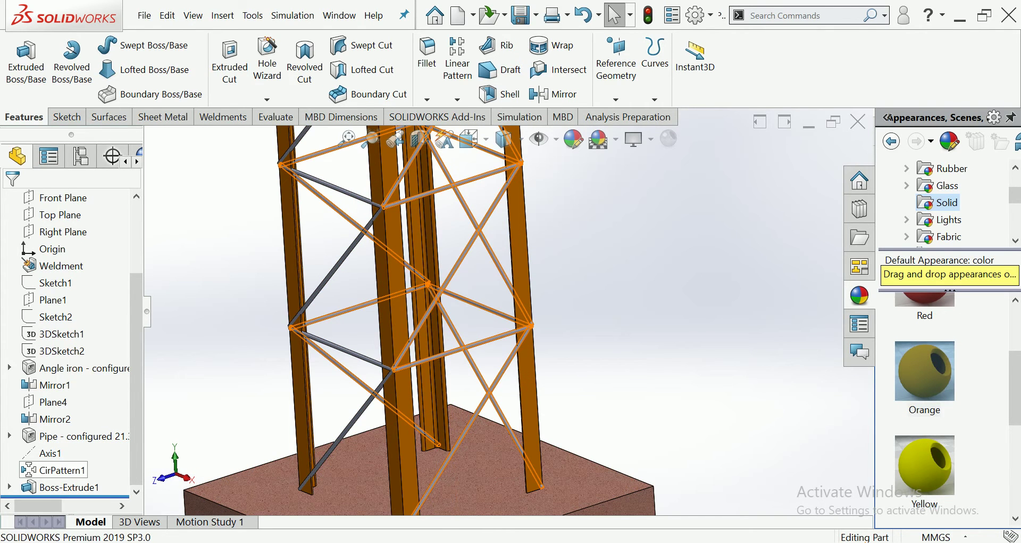
Select the CirPattern1 bracing members in the FeatureManager tree
left_click(61, 470)
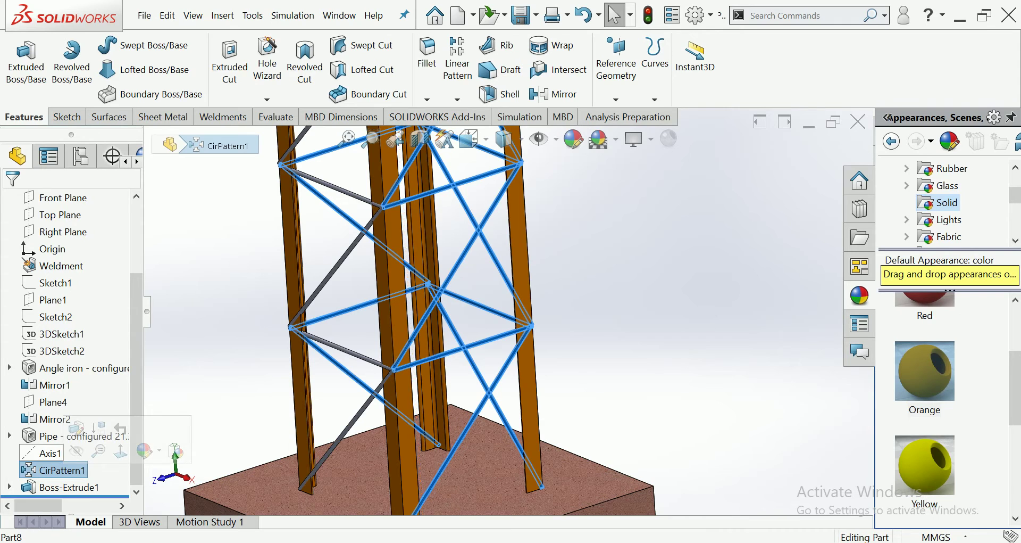
left_click(55, 419, "ctrl")
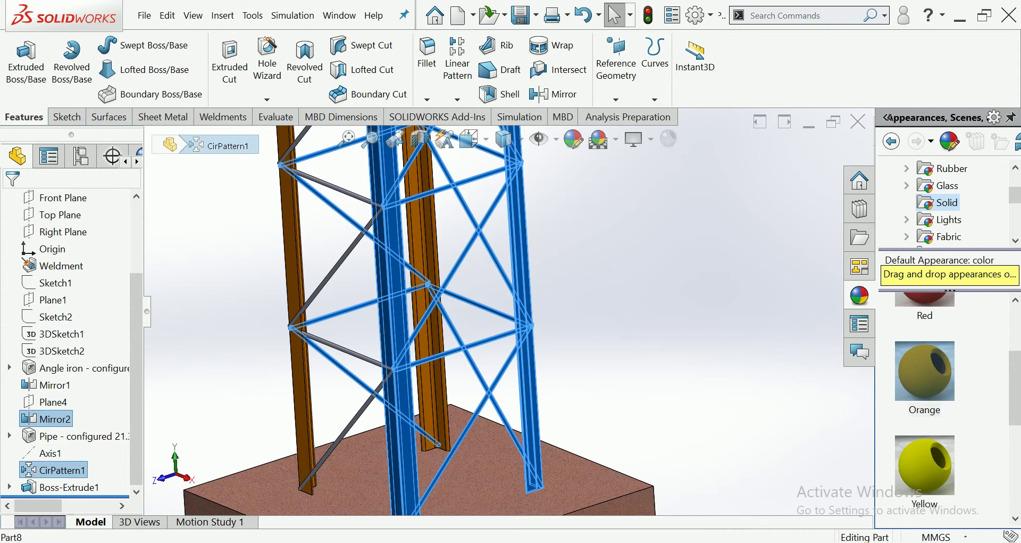
left_click(55, 419, "ctrl")
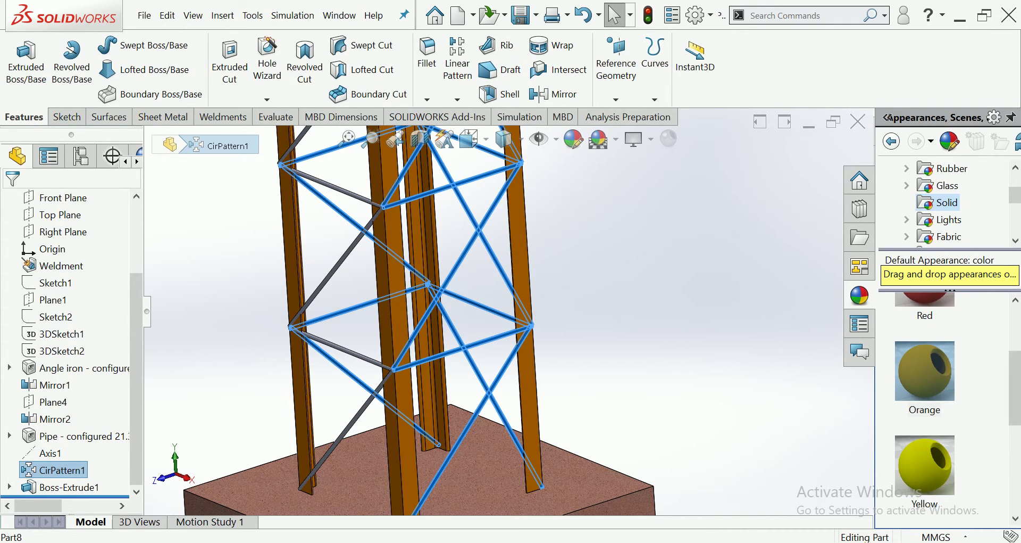
Colour the CirPattern1 bracing and the diagonal pipe members Green
scroll(926, 404, "down", 3)
left_click_drag(926, 314, 713, 335)
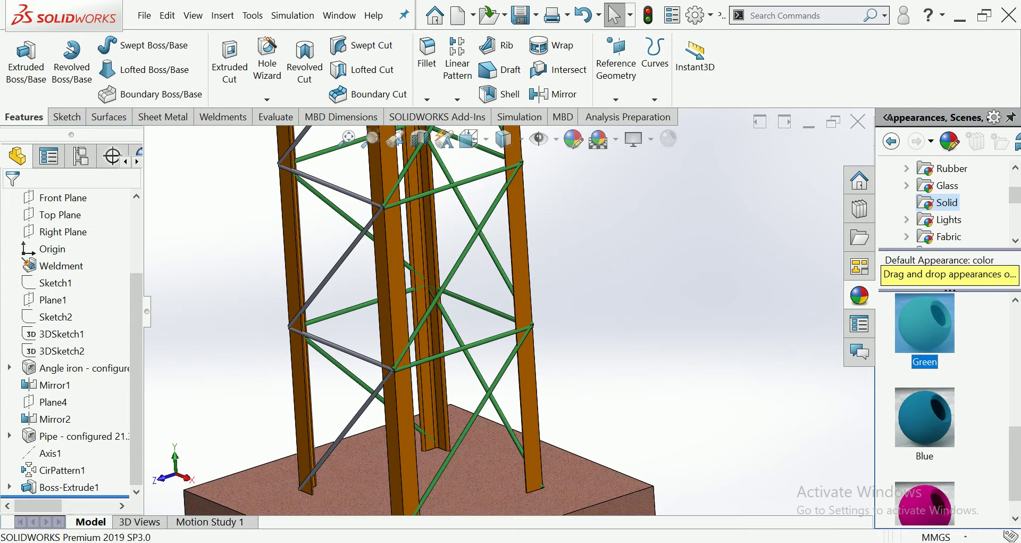
left_click(330, 454)
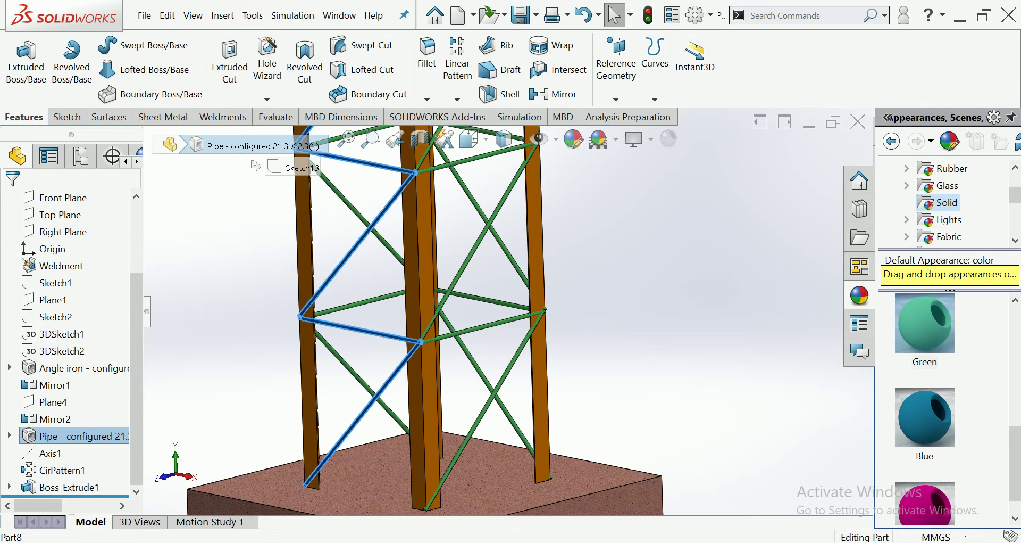
left_click_drag(925, 319, 662, 362)
scroll(457, 320, "up", 3)
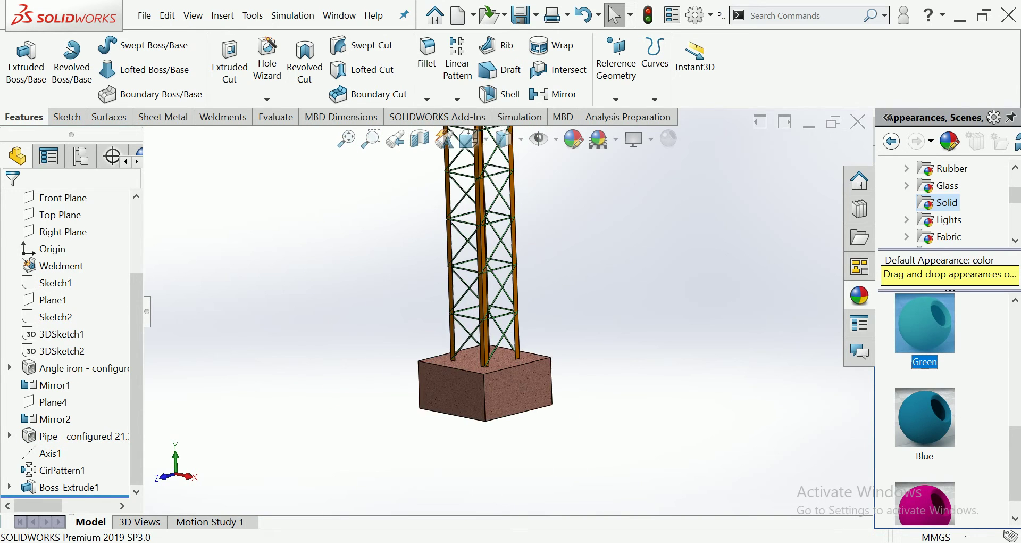
scroll(442, 213, "down", 3)
scroll(442, 213, "down", 3)
scroll(442, 320, "up", 2)
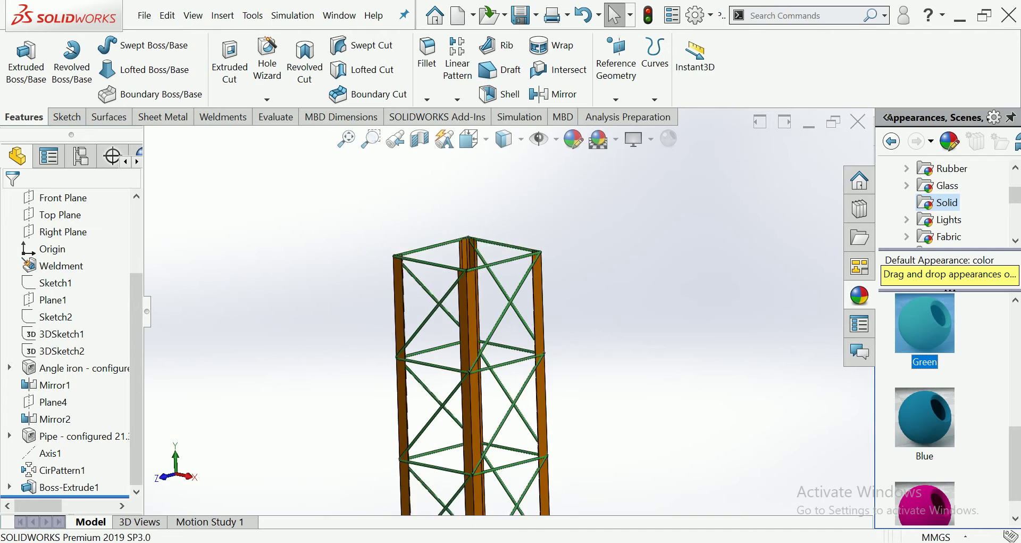
Check the coloured tower from the side, the Front view and isometric
mouse_move(532, 303)
middle_mouse_down()
mouse_move(442, 303)
mouse_move(458, 298)
middle_mouse_up()
scroll(483, 302, "up", 3)
scroll(483, 302, "up", 2)
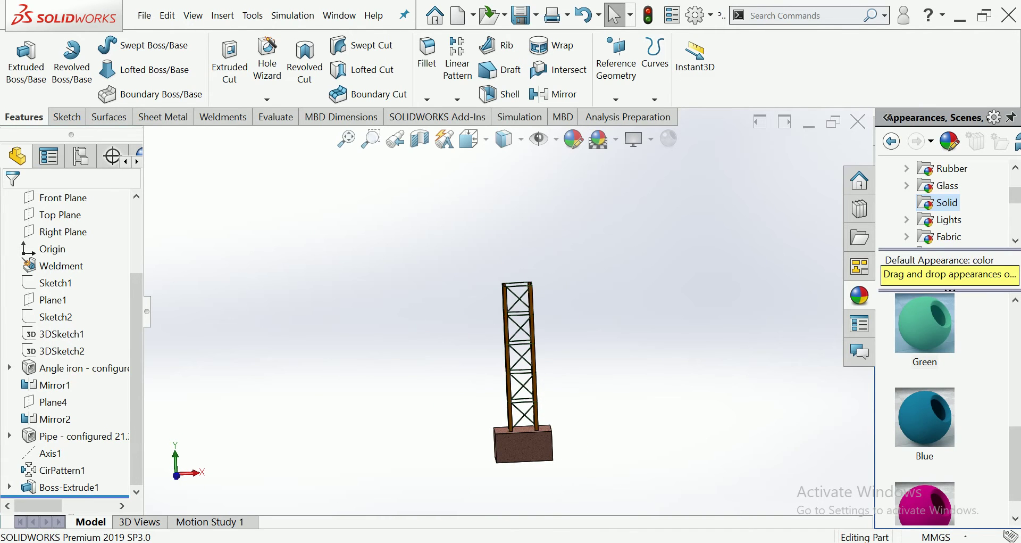
left_click(469, 140)
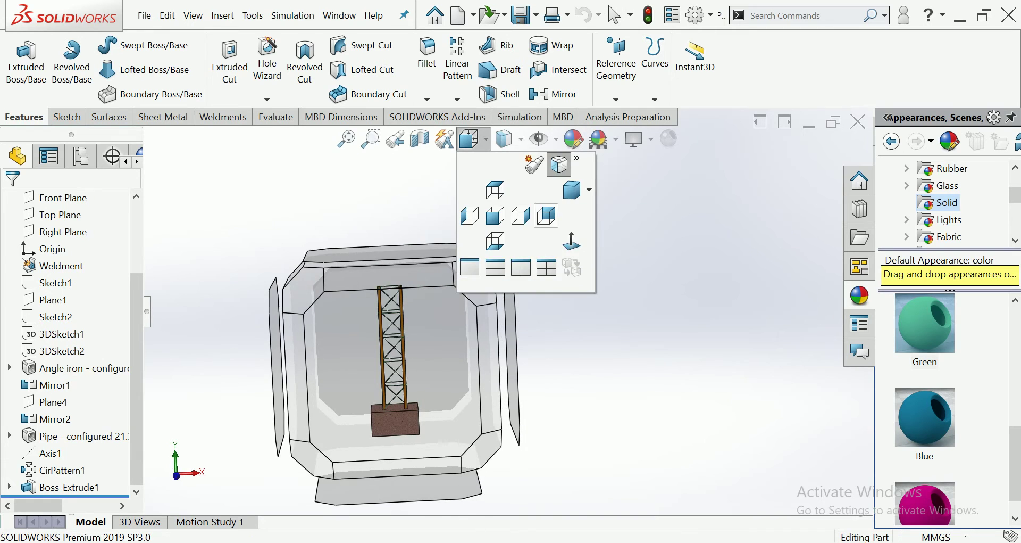
left_click(495, 214)
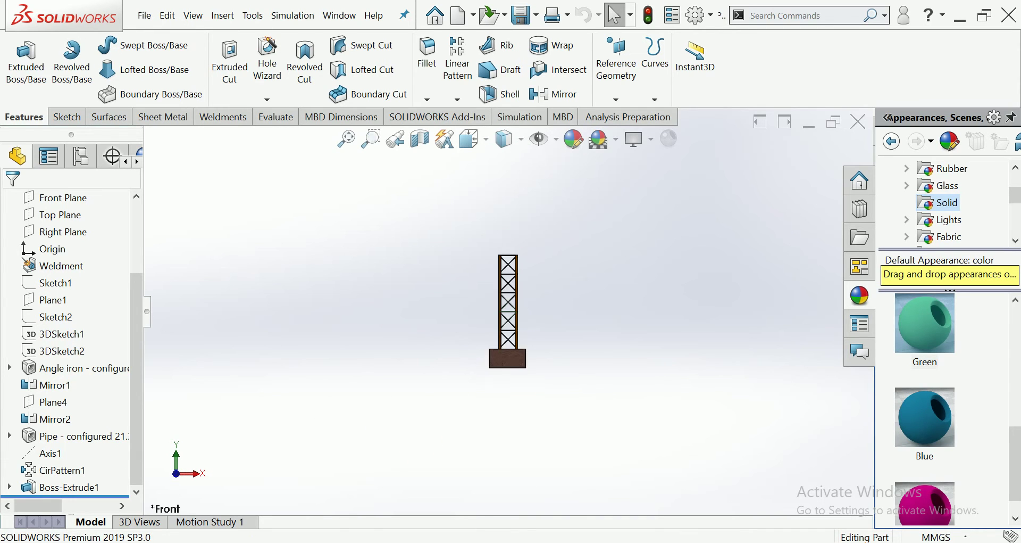
scroll(728, 333, "down", 2)
key("ctrl+7")
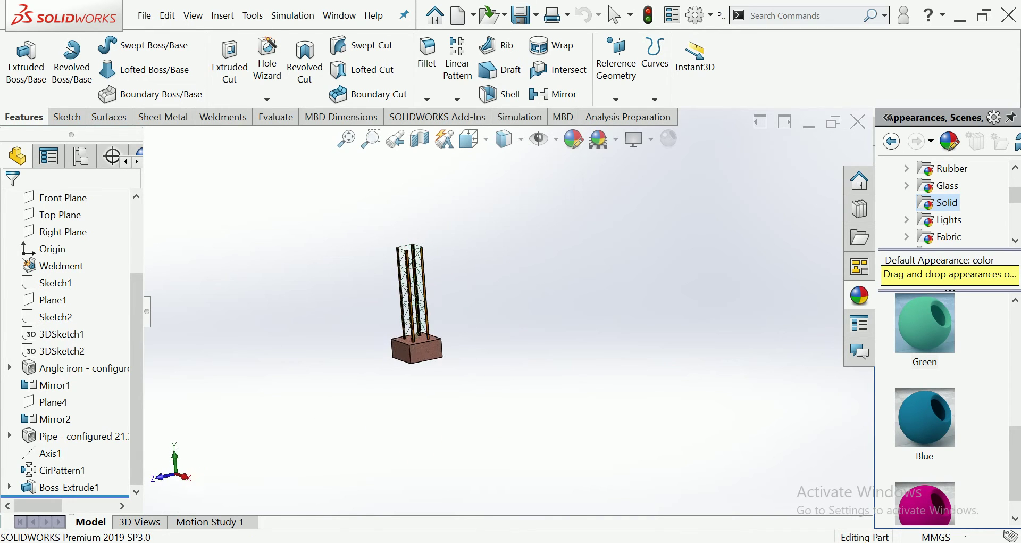
Return to the isometric view and select Right Plane in the tree
scroll(401, 346, "down", 3)
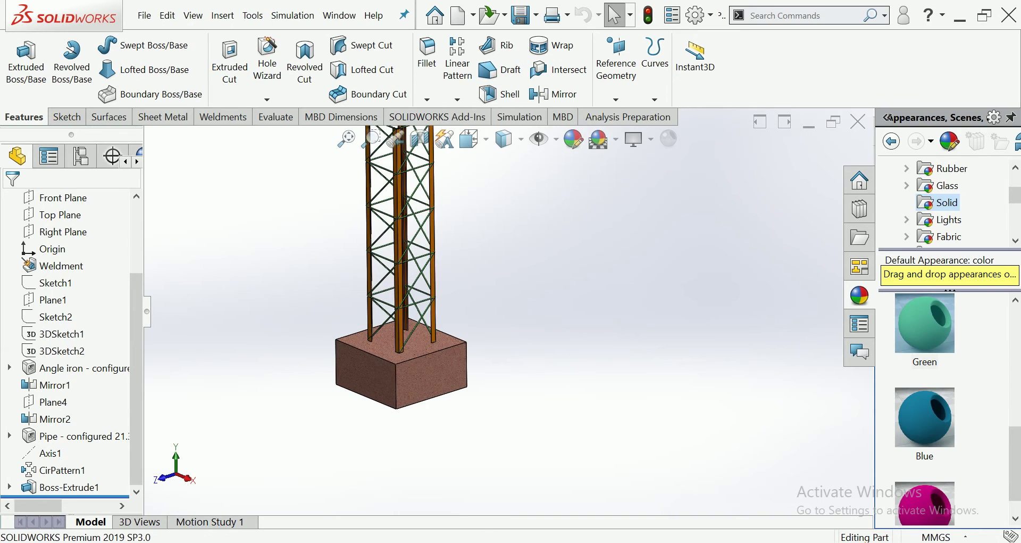
scroll(502, 304, "up", 3)
left_click(471, 139)
left_click(470, 140)
left_click(572, 190)
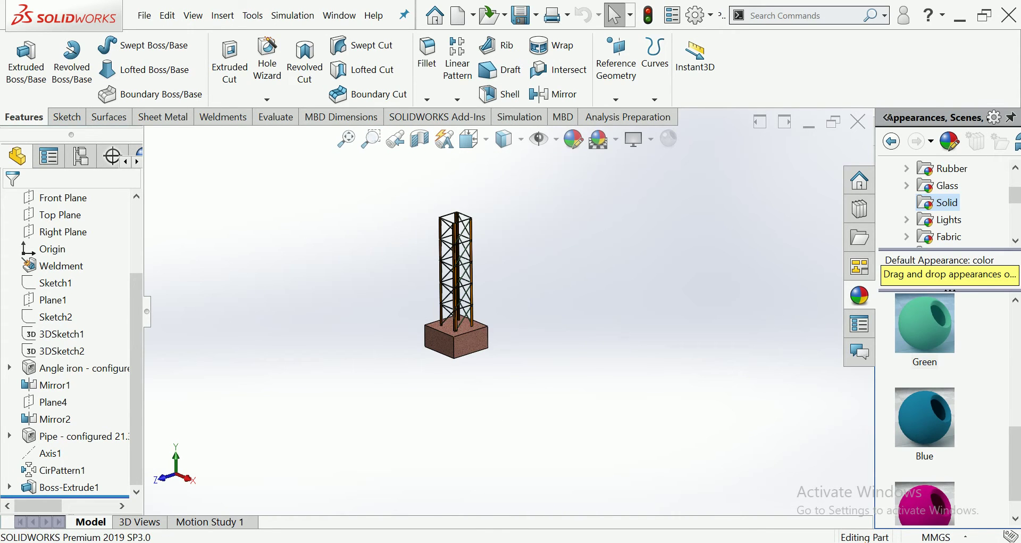
scroll(69, 341, "up", 3)
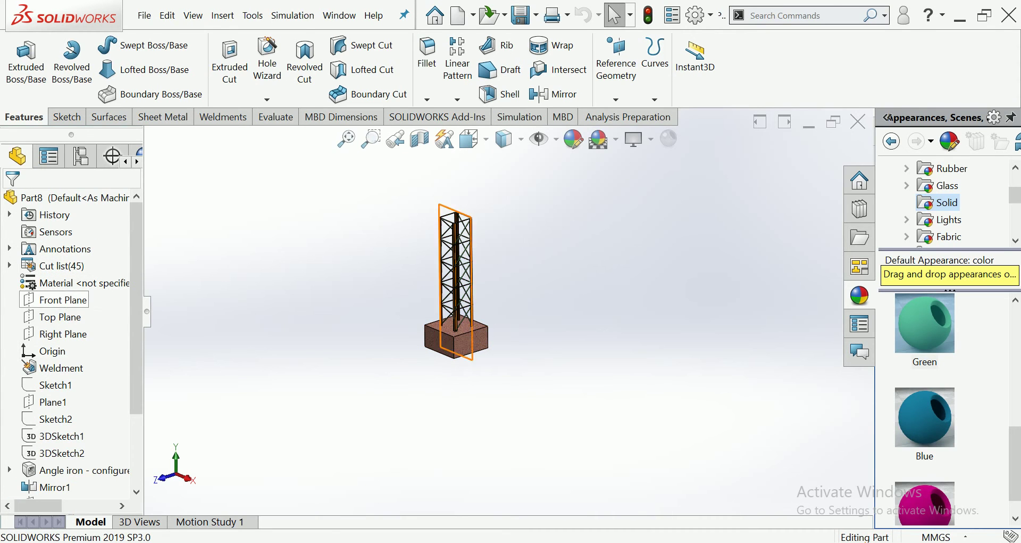
left_click(62, 333)
key("Left")
key("Left")
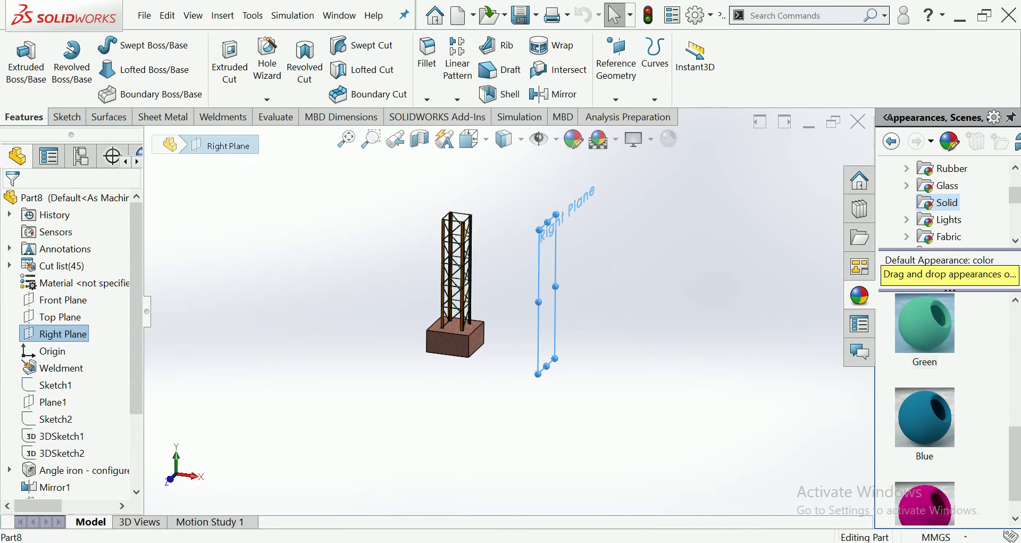
left_click(553, 93)
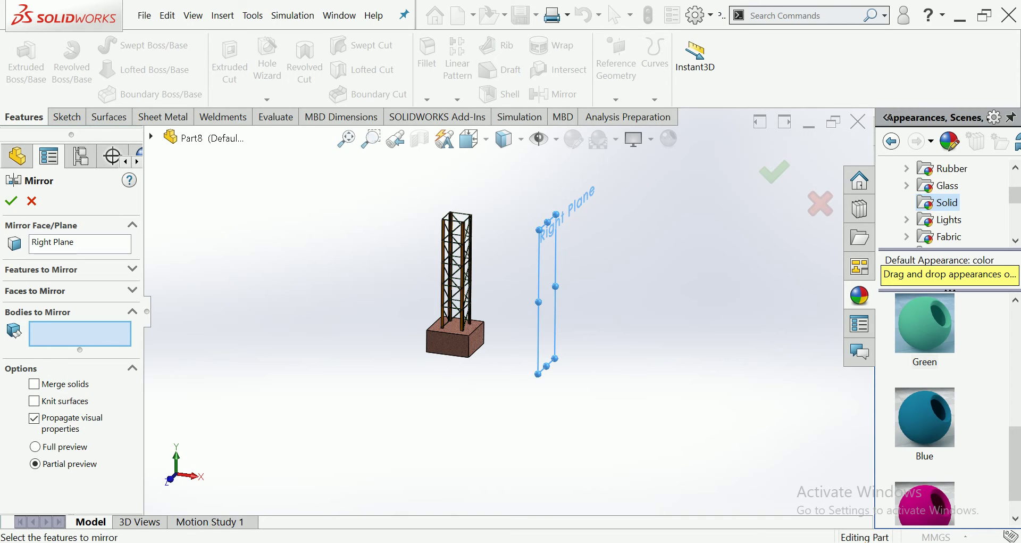
left_click_drag(505, 227, 358, 410)
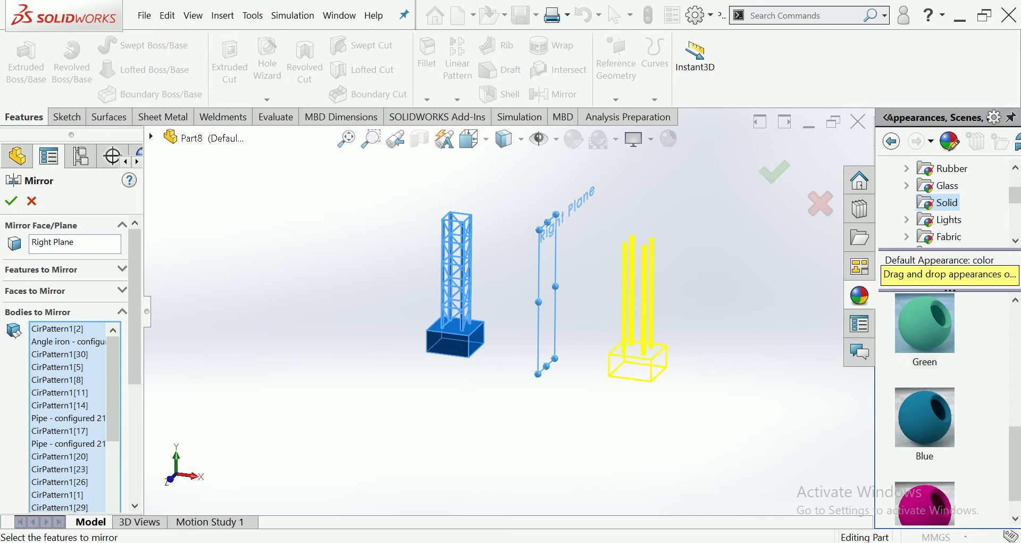
key("Return")
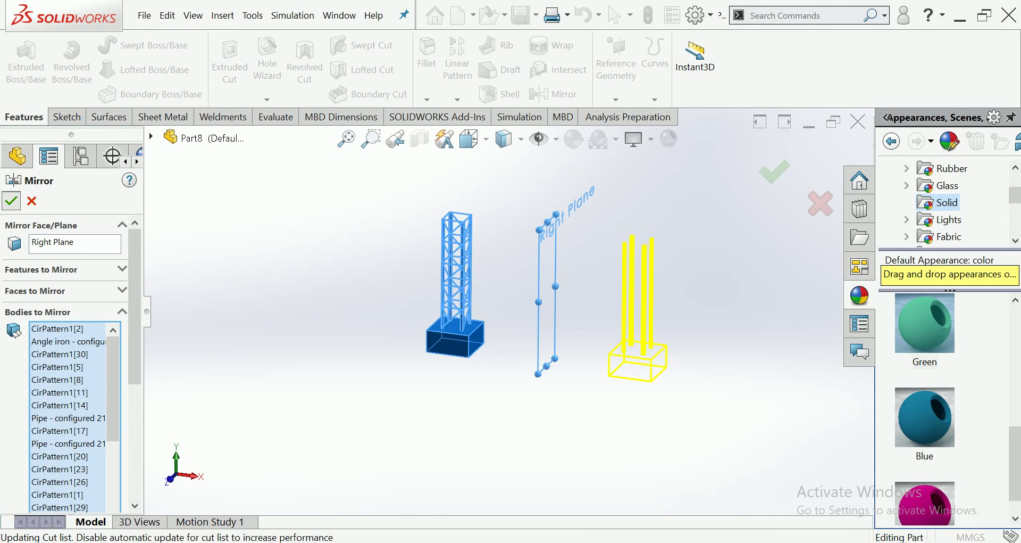
key("Up")
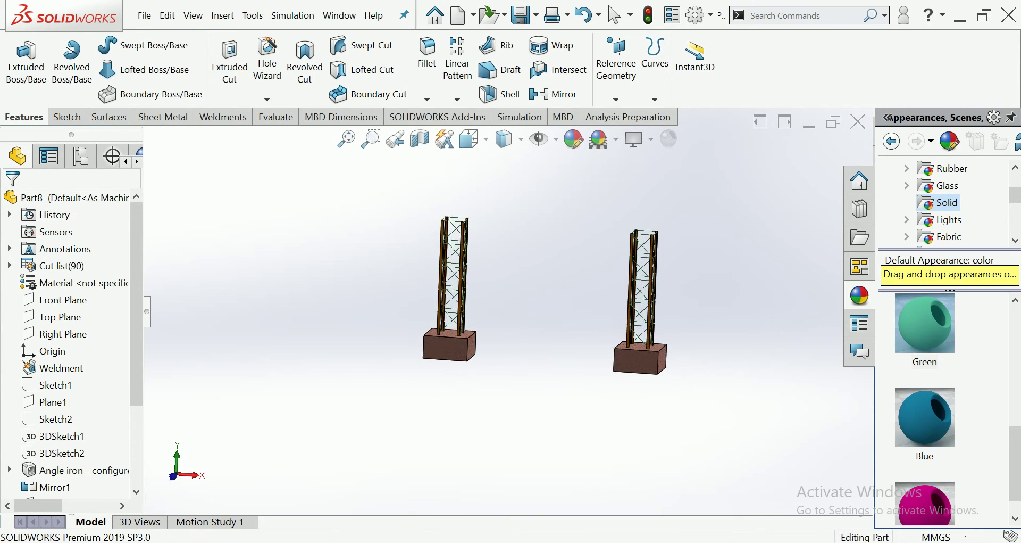
key("ctrl+7")
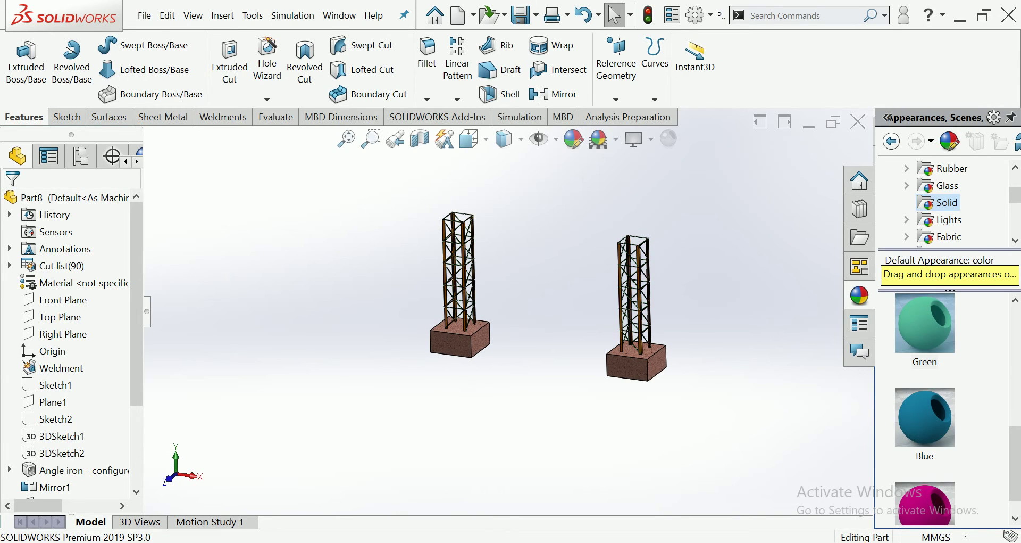
key("ctrl+z")
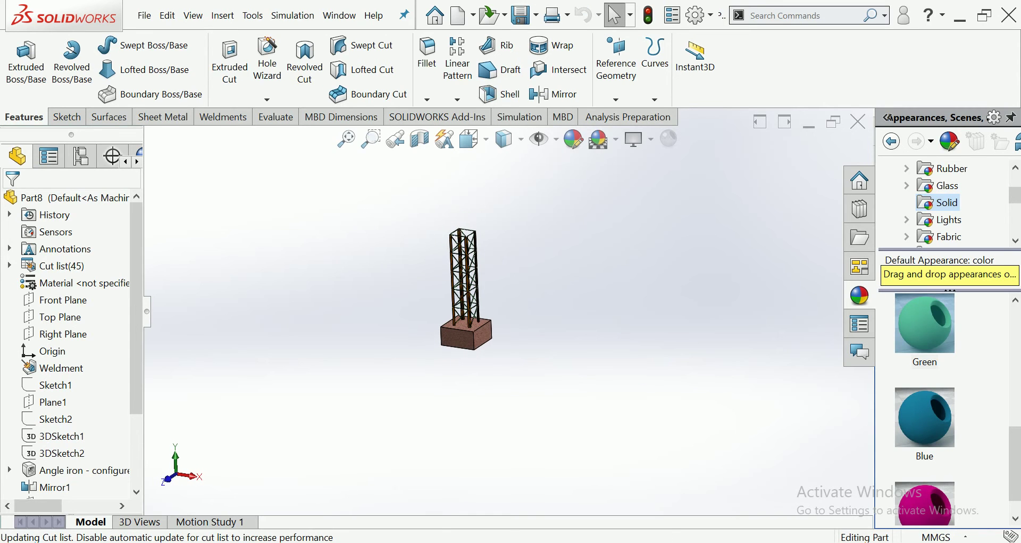
Start a Linear Pattern along the base's front edge with 3000 mm spacing
key("f")
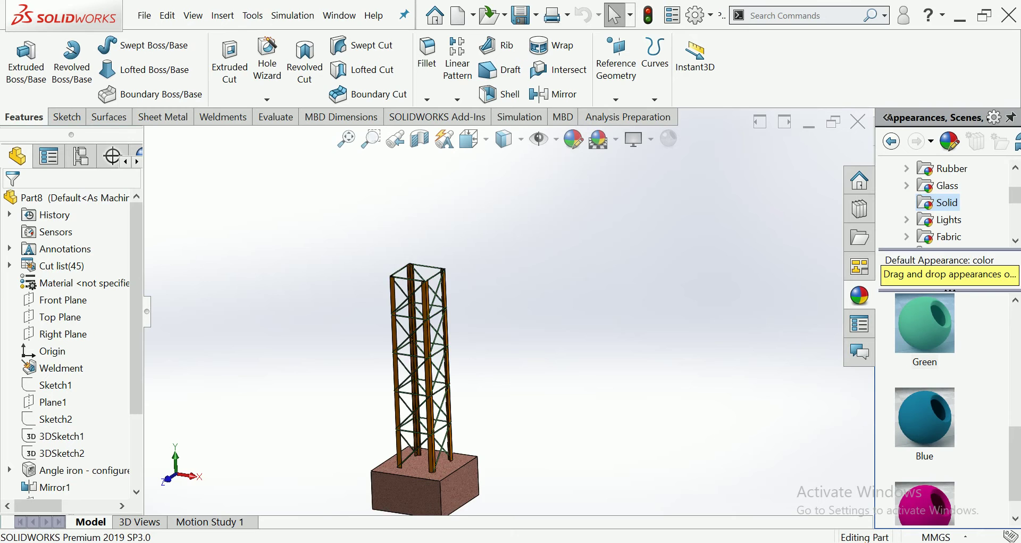
left_click(457, 99)
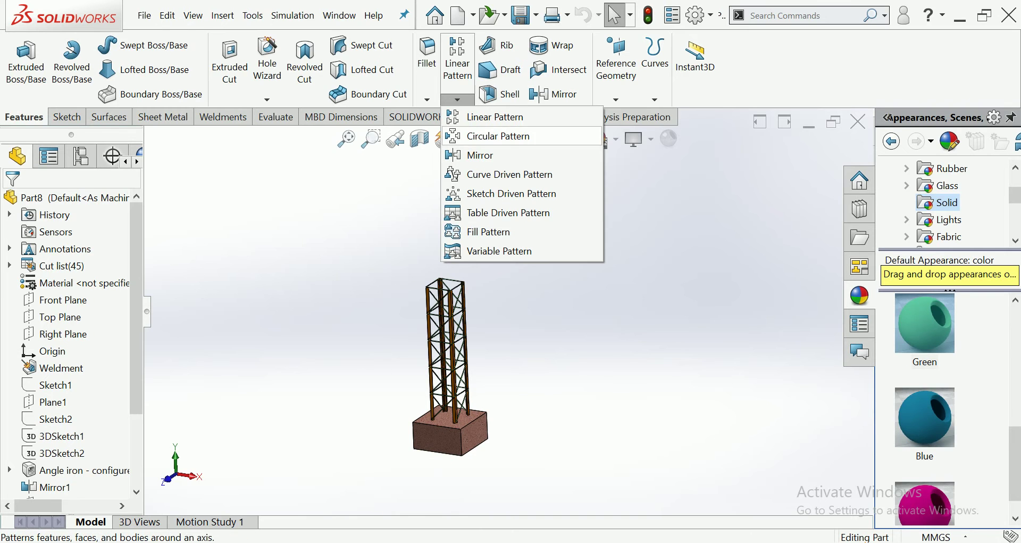
left_click(494, 117)
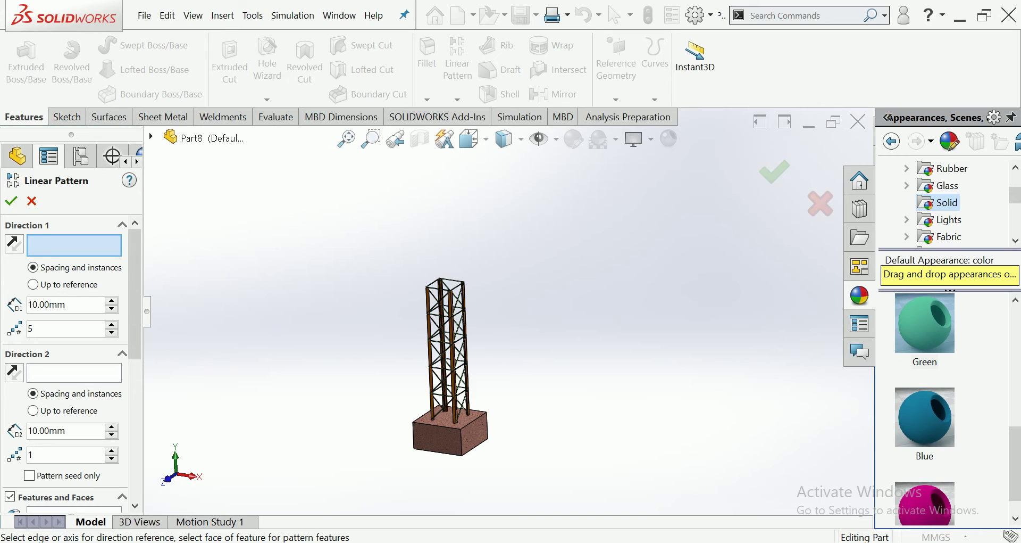
left_click(450, 427)
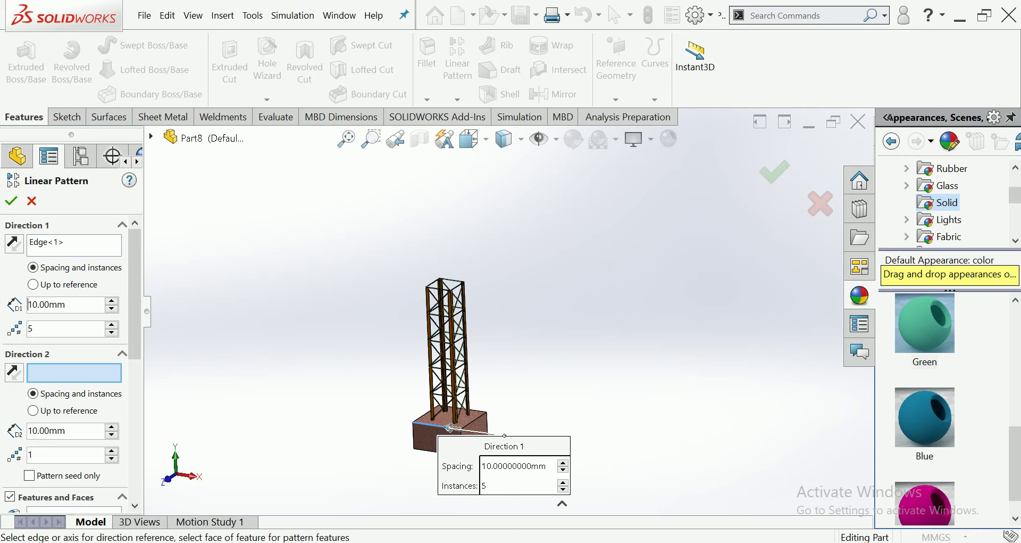
scroll(452, 420, "up", 2)
scroll(468, 388, "up", 2)
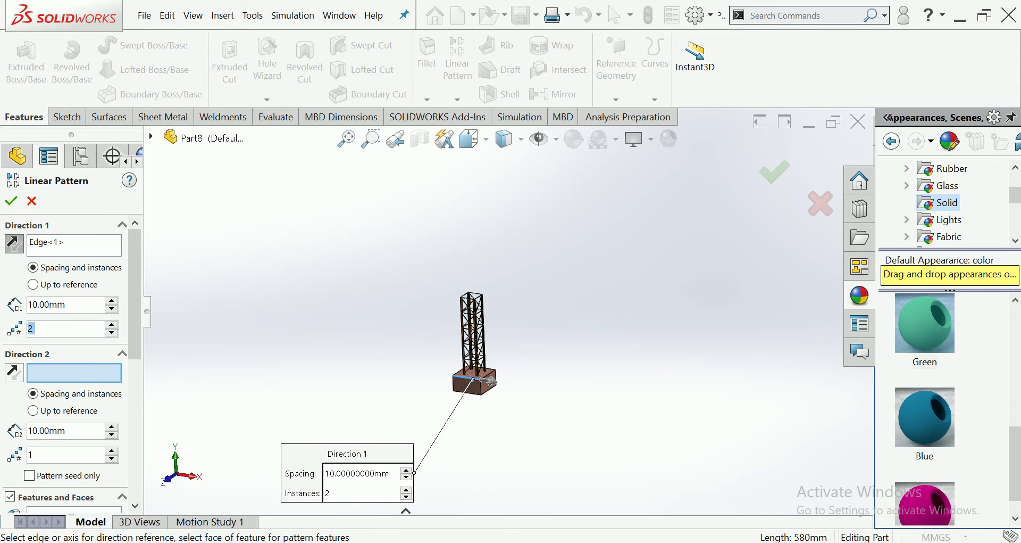
left_click(47, 304)
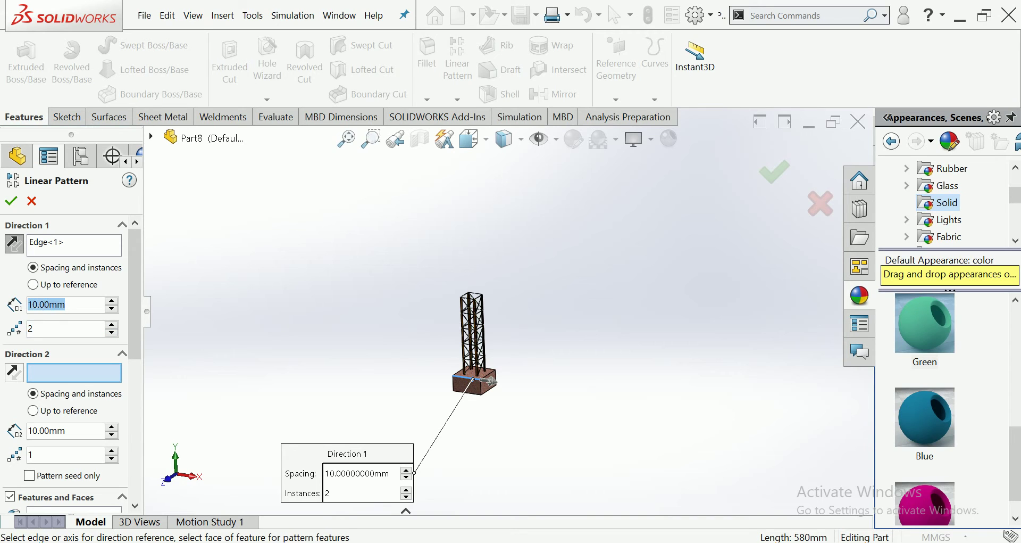
type("3000")
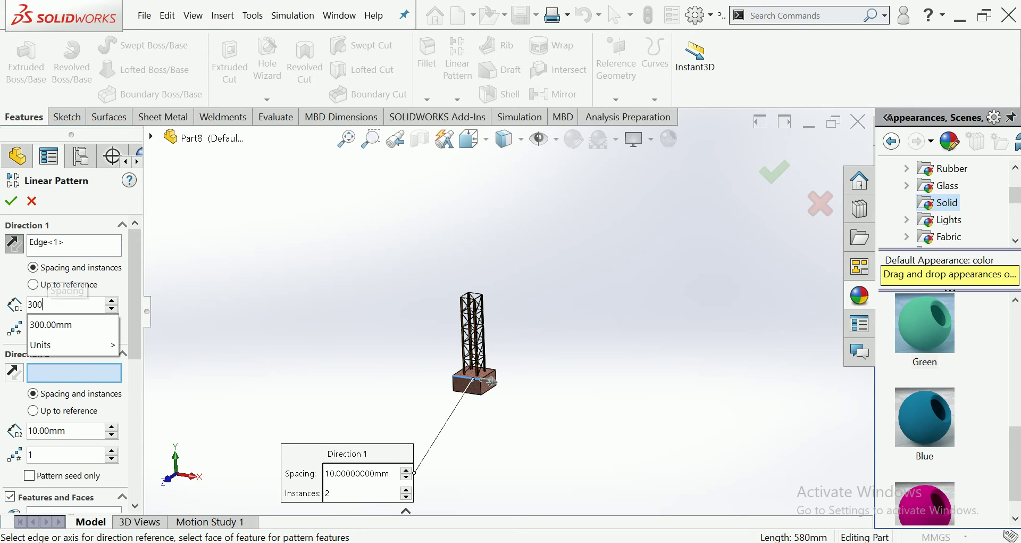
key("Return")
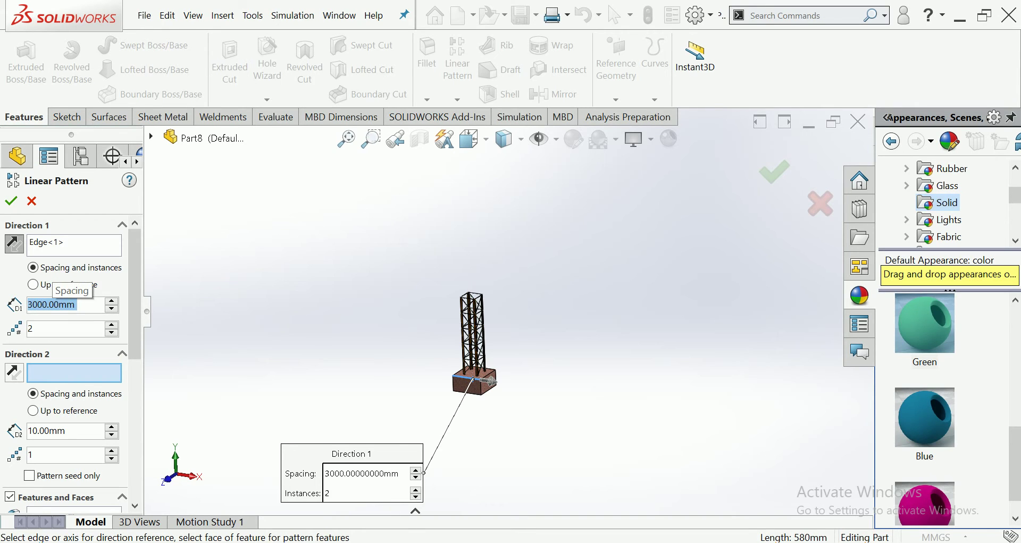
Pattern the tower and base bodies at 3500 mm spacing, creating the second tower
left_click_drag(136, 293, 135, 399)
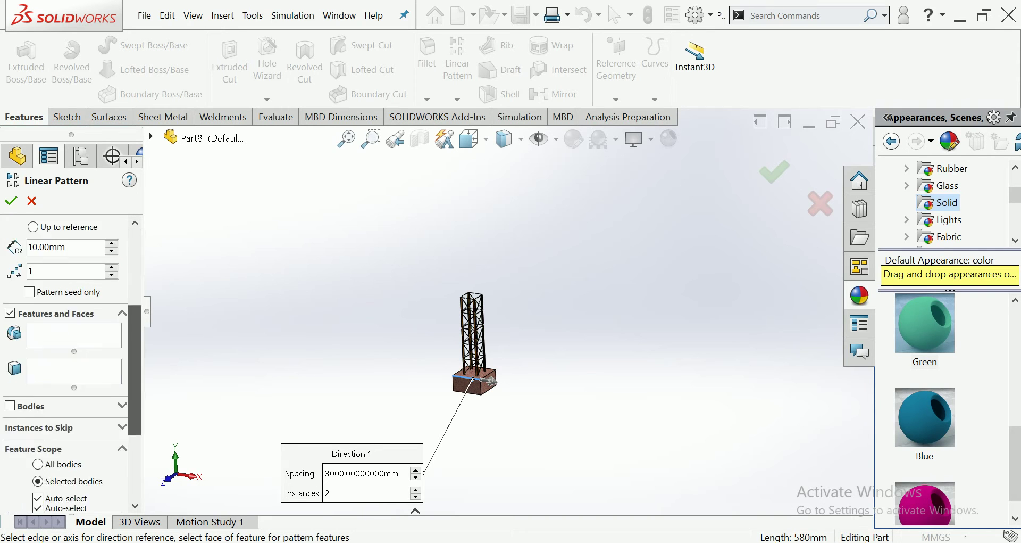
left_click(10, 323)
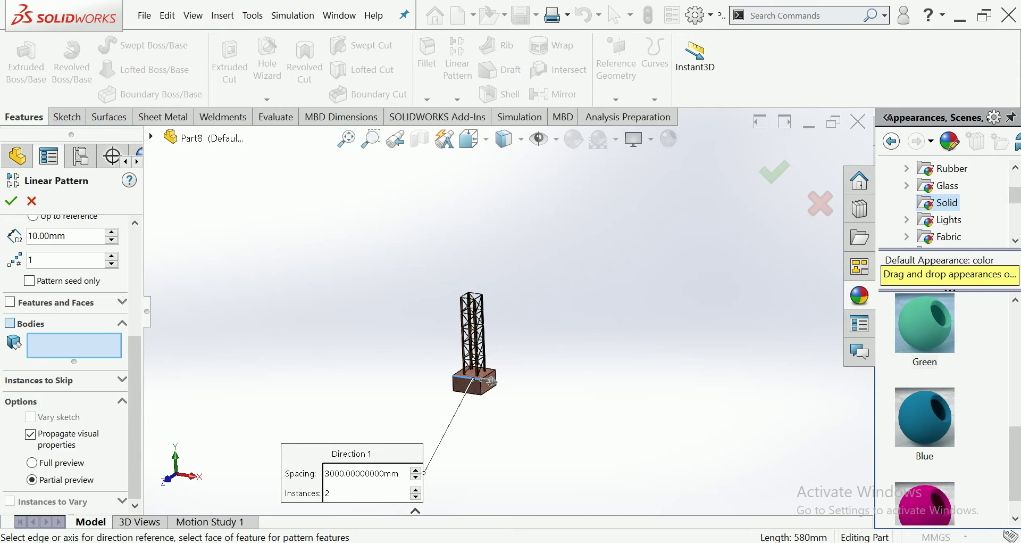
left_click(472, 330)
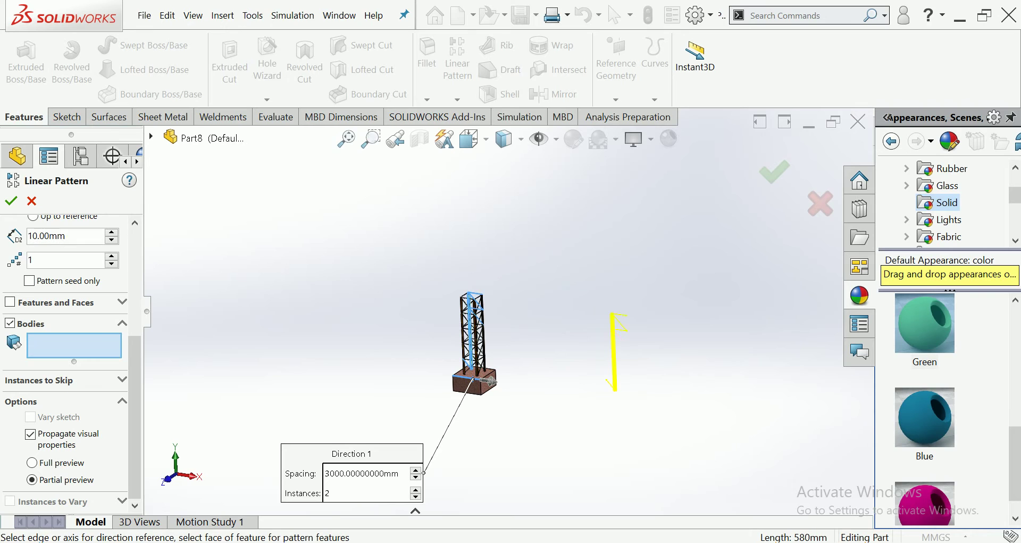
left_click(488, 379)
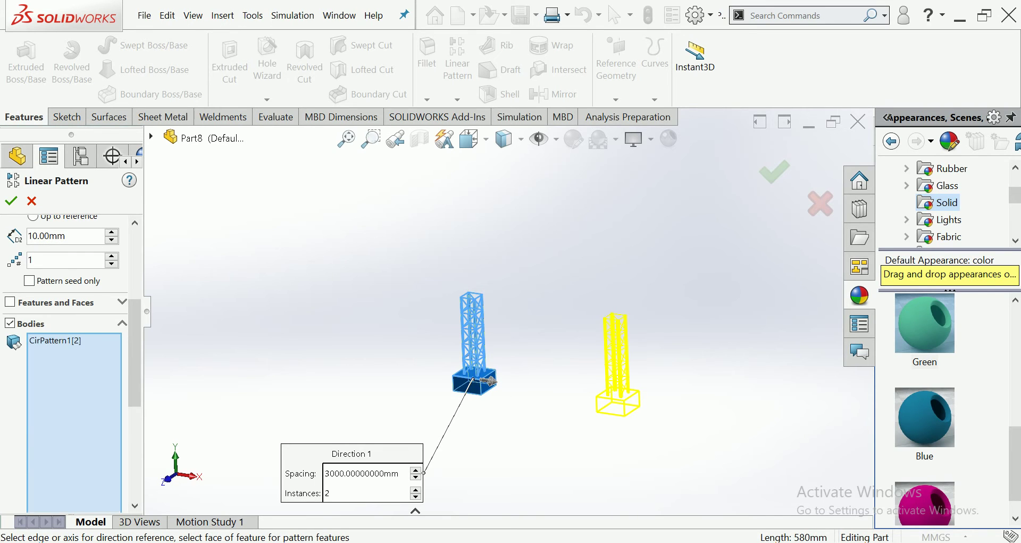
scroll(137, 298, "up", 5)
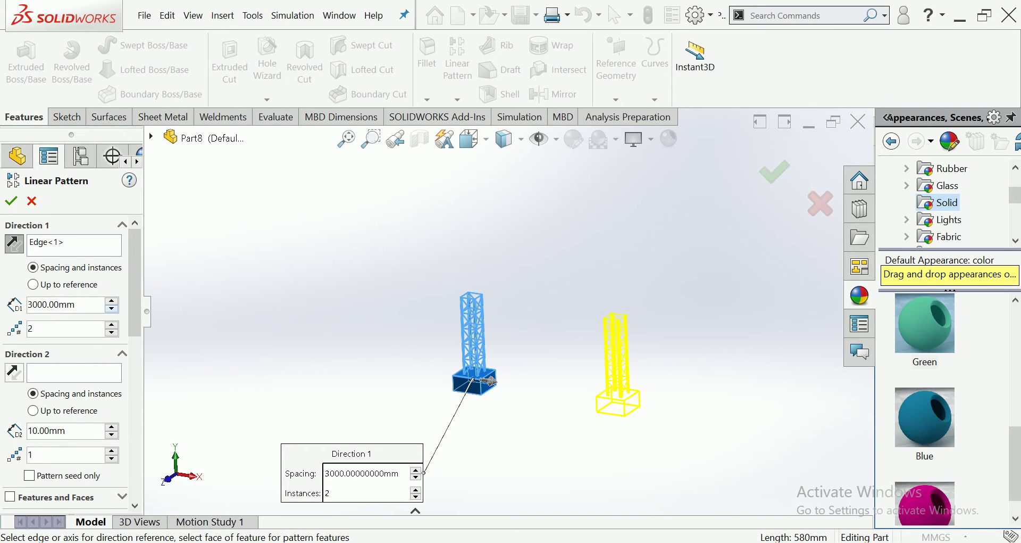
left_click(111, 308)
left_click(111, 308)
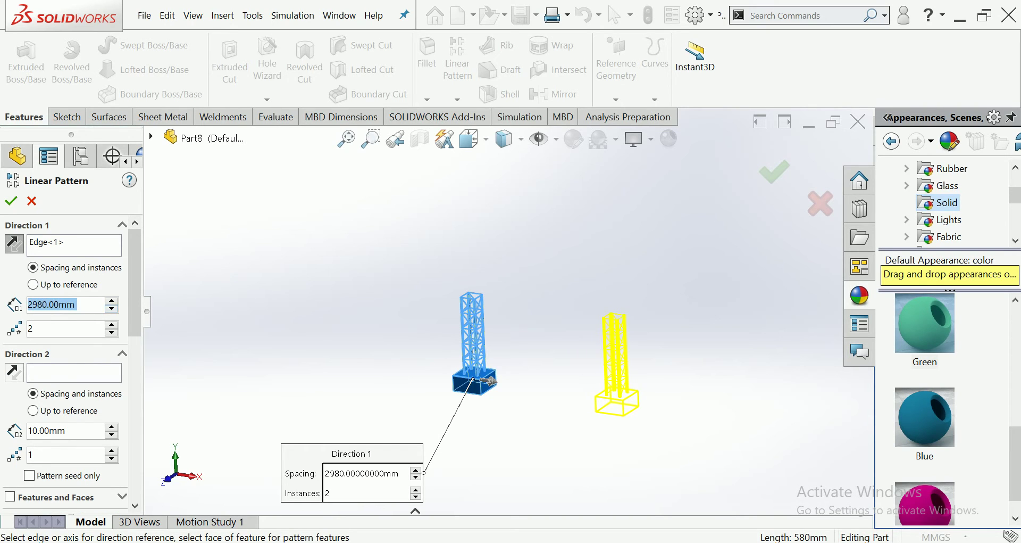
type("3500")
key("Return")
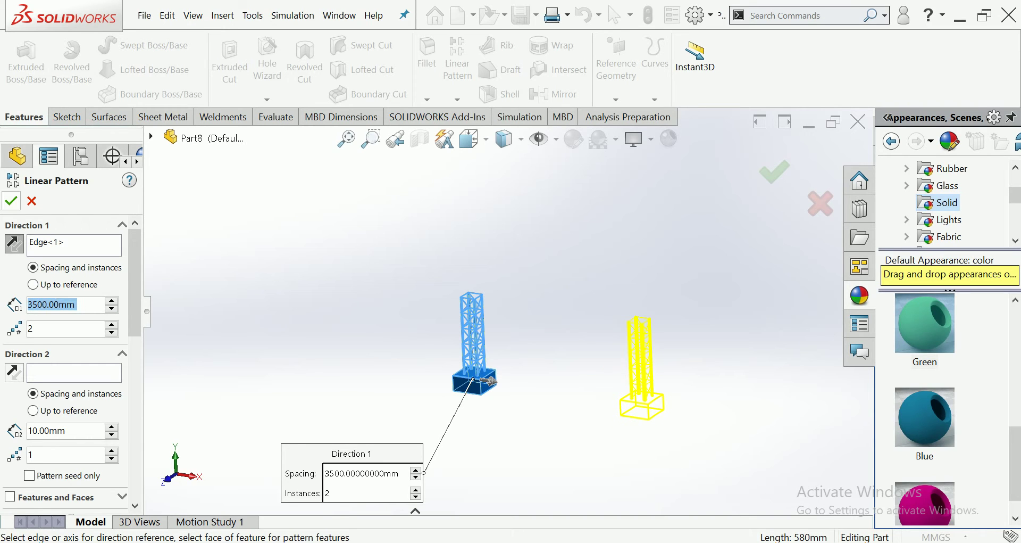
key("Return")
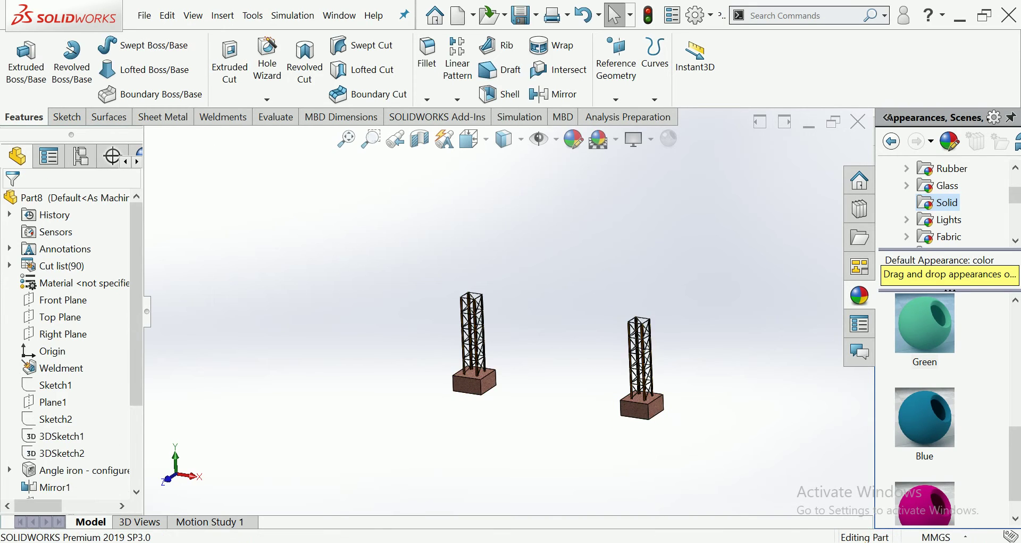
key("ctrl+1")
Start a sketch on a tower member face, viewed Normal To
scroll(812, 368, "down", 2)
scroll(533, 331, "up", 3)
scroll(638, 399, "down", 4)
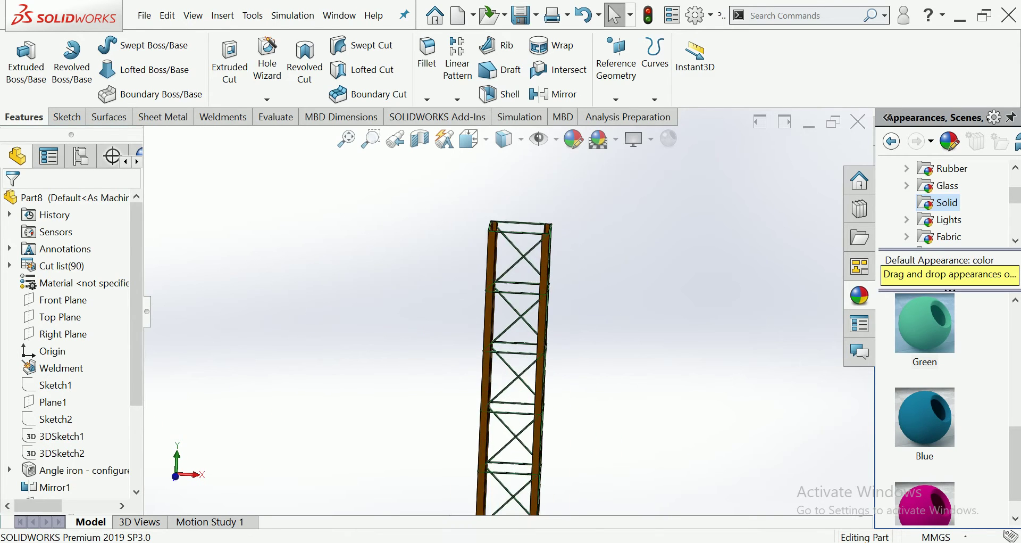
scroll(492, 324, "down", 2)
left_click(484, 325)
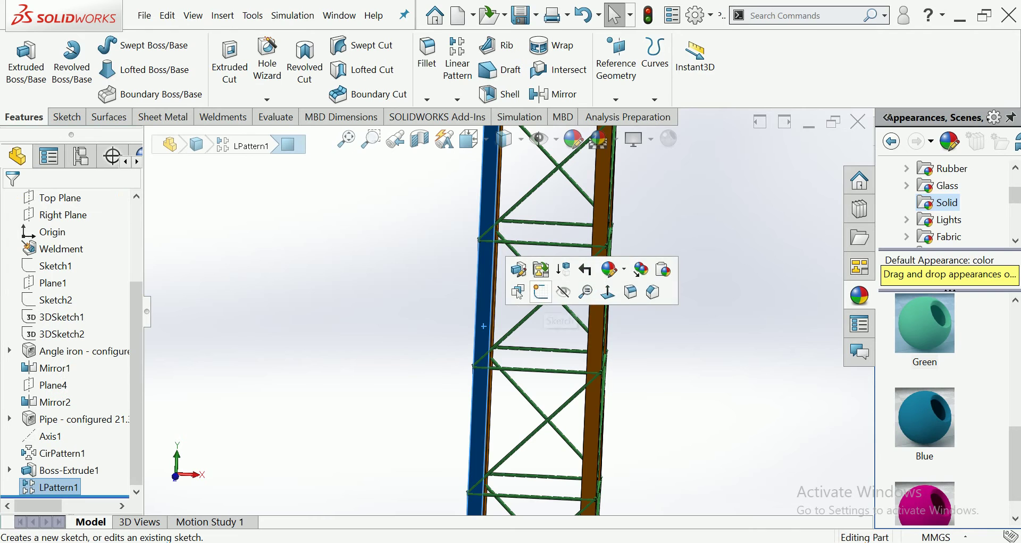
left_click(541, 291)
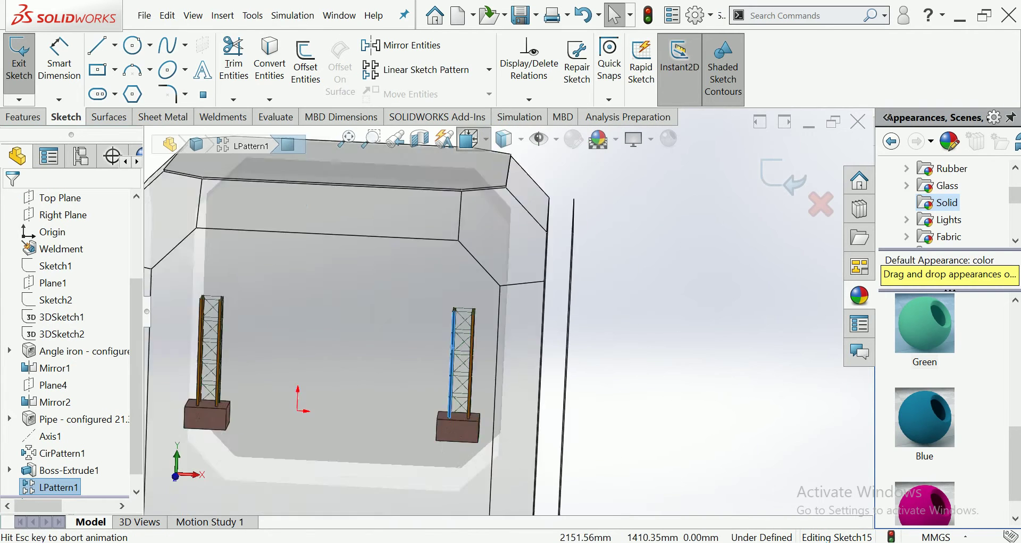
left_click(468, 139)
left_click(571, 241)
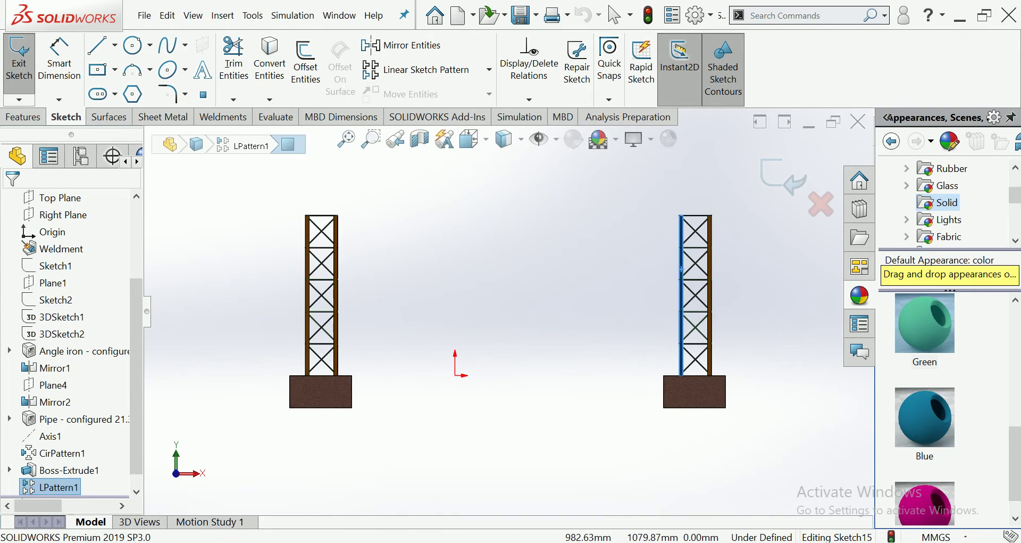
key("Escape")
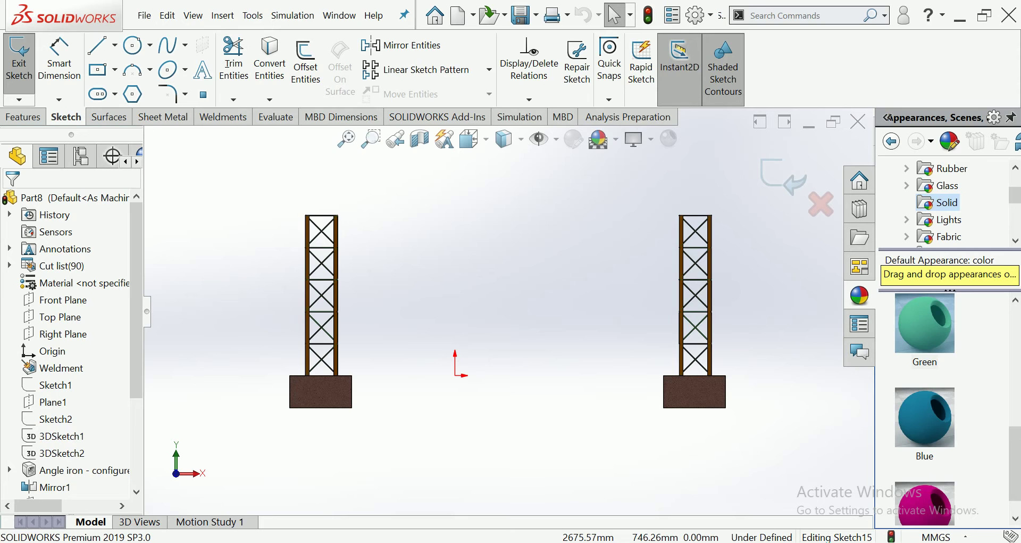
Draw a corner rectangle from the joint to above the tower's top section
left_click(98, 69)
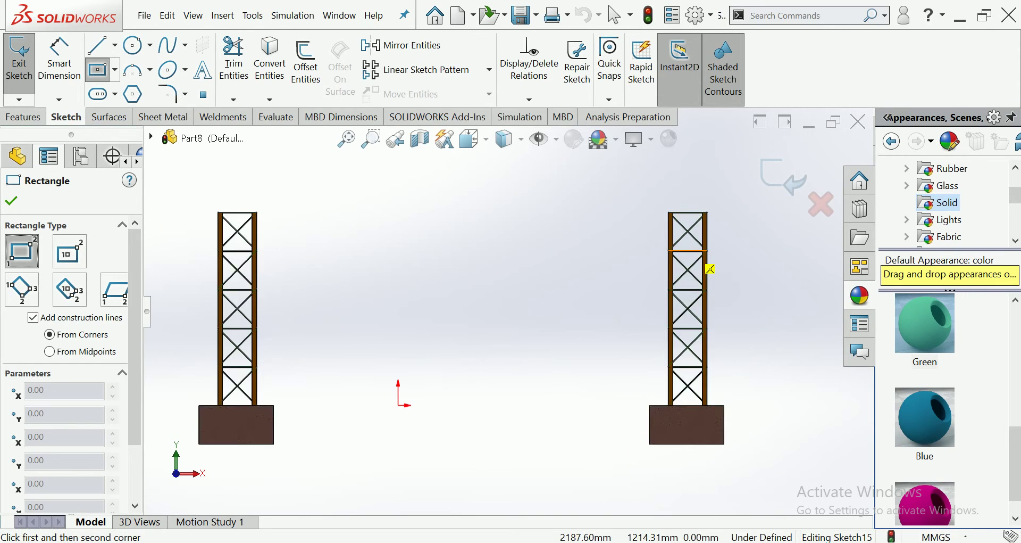
scroll(711, 268, "down", 3)
scroll(717, 333, "down", 2)
scroll(718, 334, "down", 2)
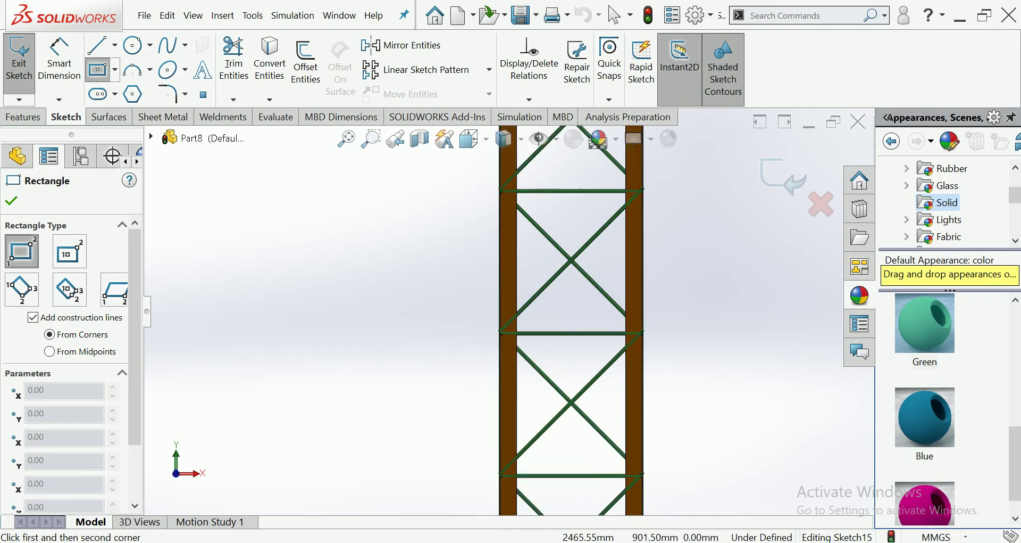
scroll(717, 333, "down", 3)
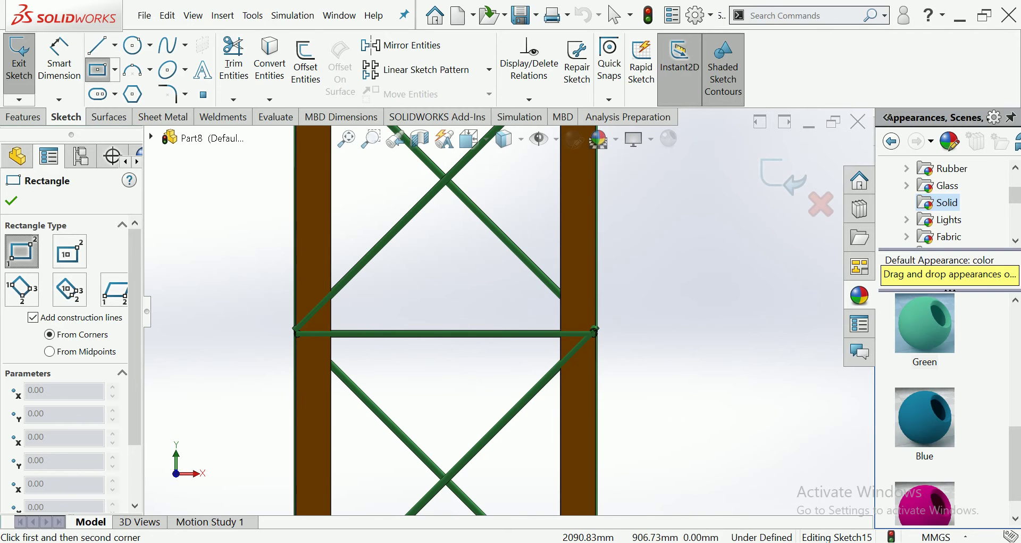
scroll(363, 327, "down", 2)
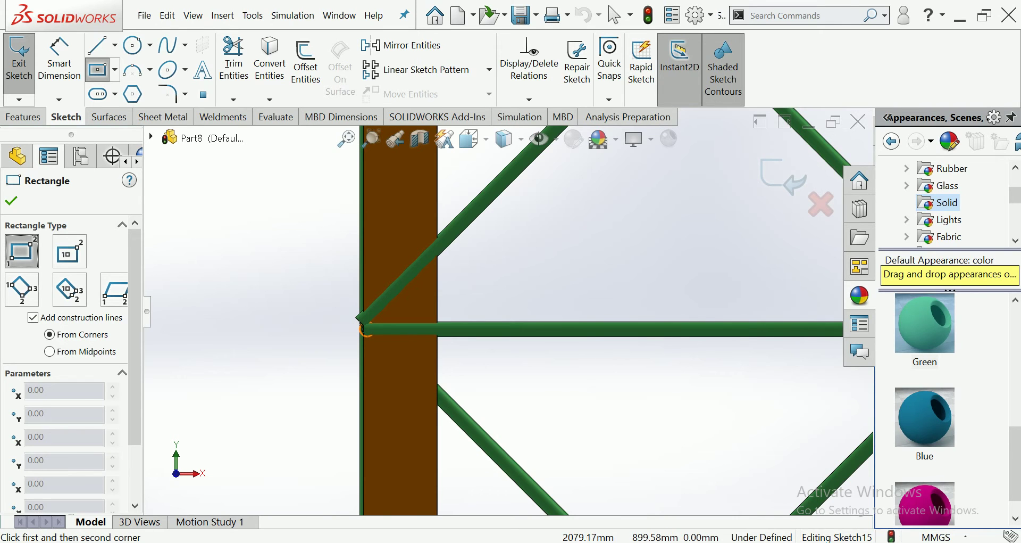
left_click(363, 327)
scroll(479, 229, "up", 2)
scroll(489, 223, "up", 1)
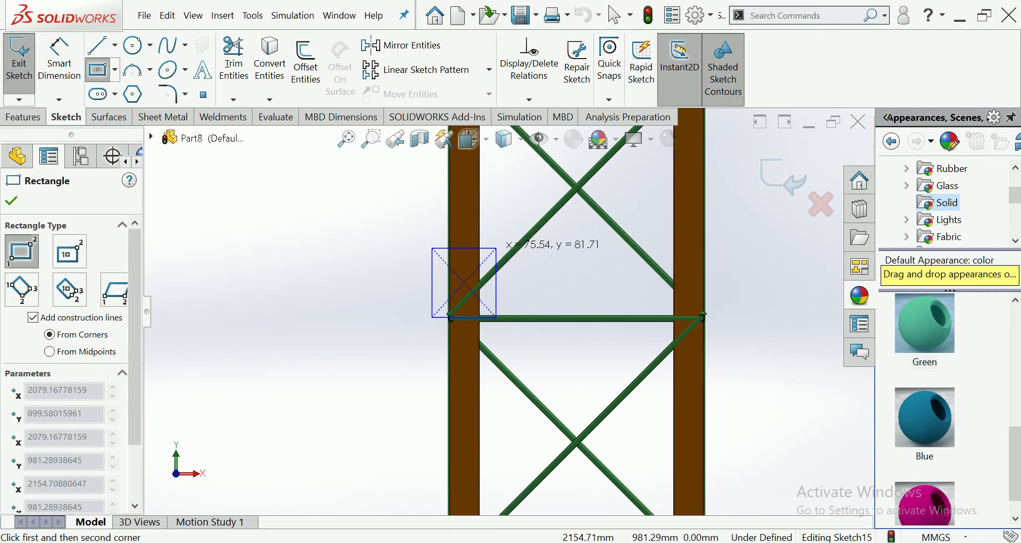
scroll(532, 221, "up", 3)
scroll(564, 205, "up", 2)
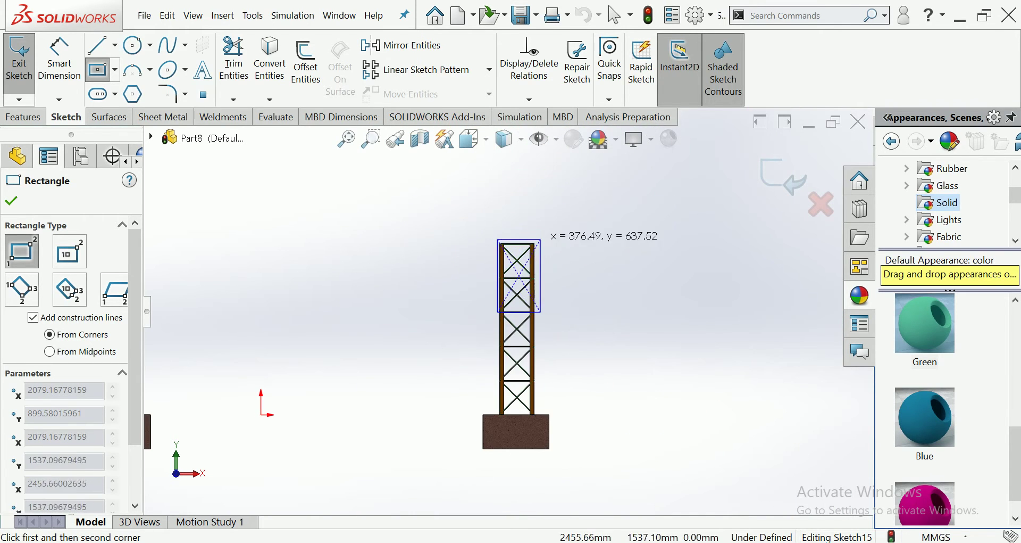
left_click(539, 311)
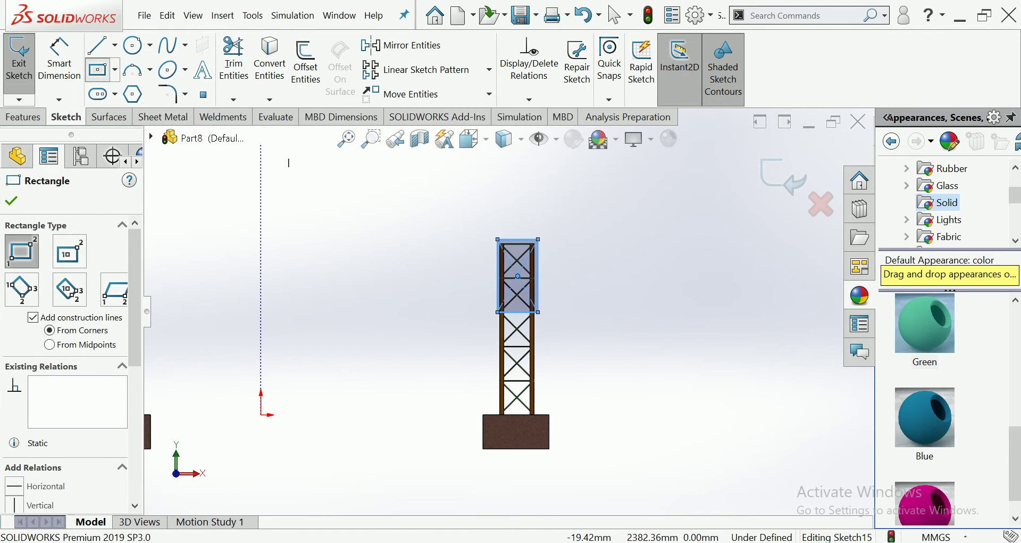
left_click(69, 251)
key("Escape")
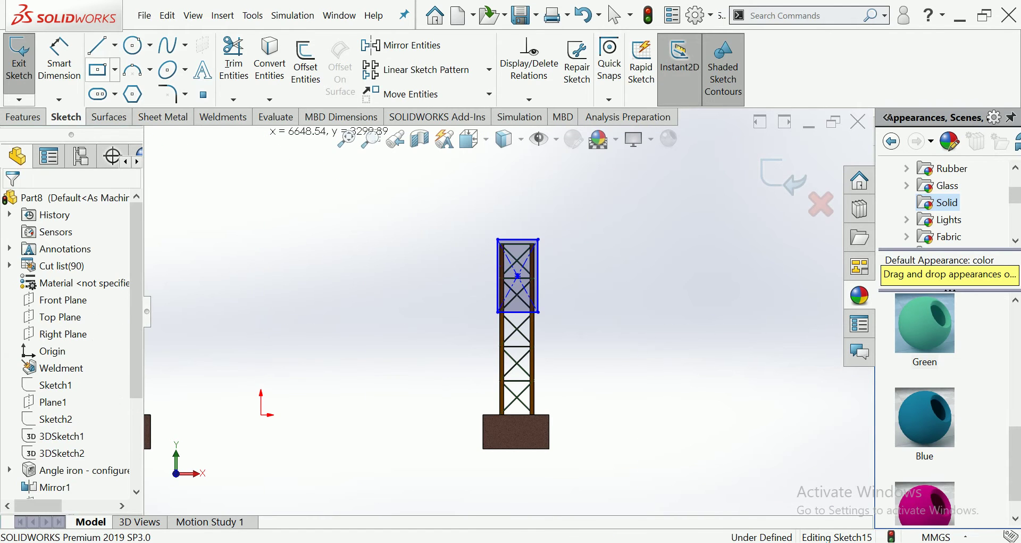
Drag the rectangle's bottom edge onto the joint and widen its left side
scroll(547, 333, "down", 3)
scroll(434, 278, "down", 2)
scroll(434, 278, "down", 2)
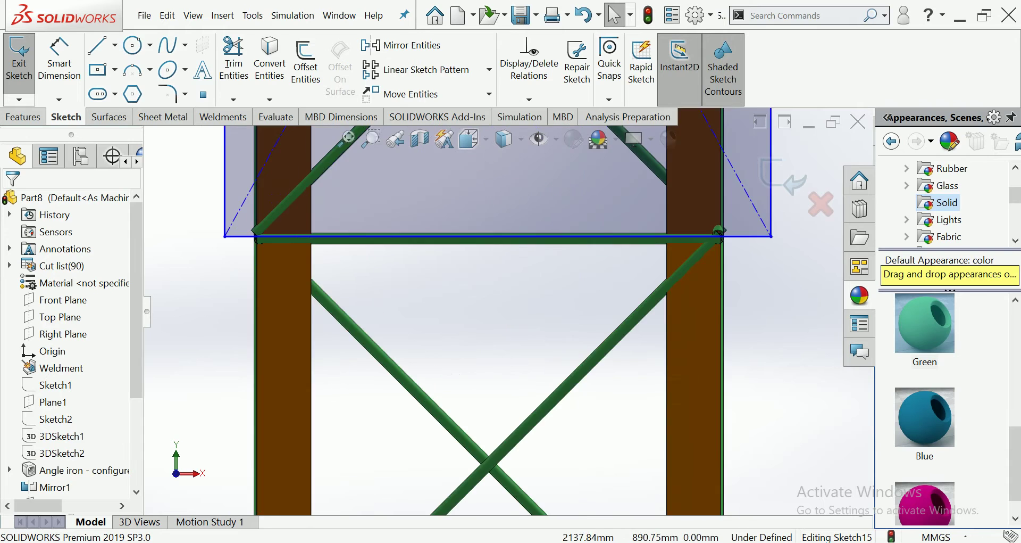
scroll(434, 277, "down", 2)
scroll(434, 278, "down", 2)
left_click_drag(266, 273, 266, 261)
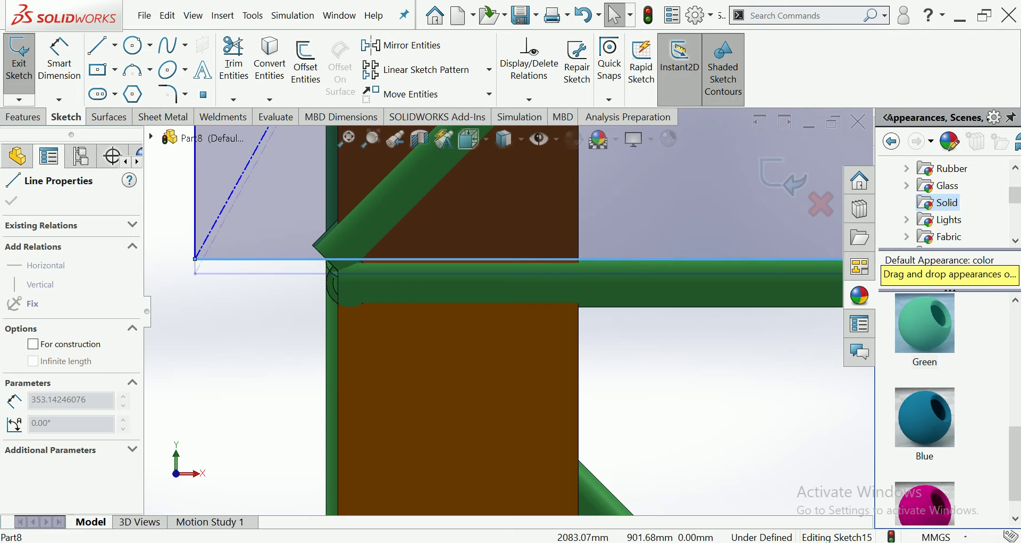
scroll(577, 307, "up", 3)
scroll(578, 306, "up", 2)
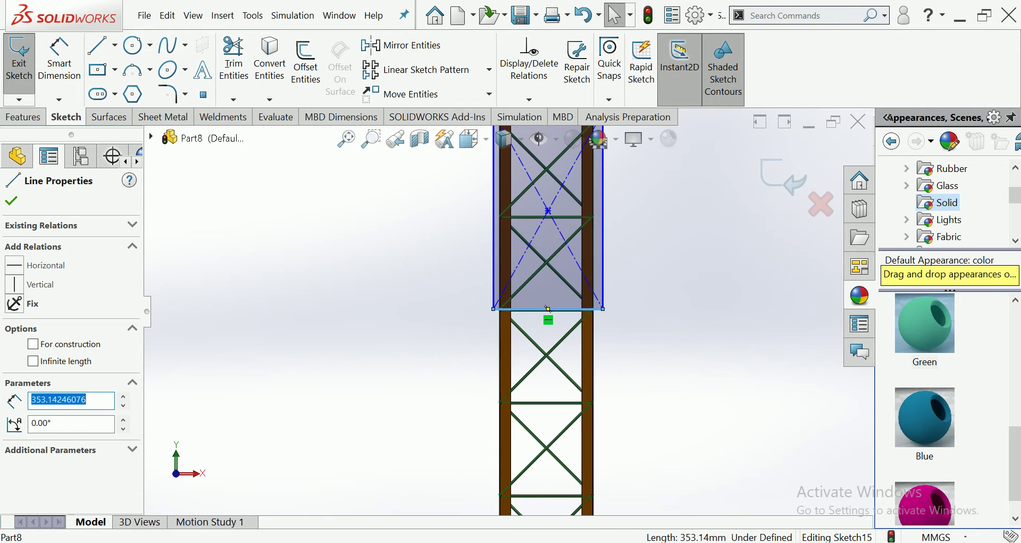
key("Escape")
scroll(531, 386, "up", 3)
mouse_move(485, 304)
left_mouse_down()
mouse_move(472, 303)
mouse_move(481, 303)
left_mouse_up()
key("Escape")
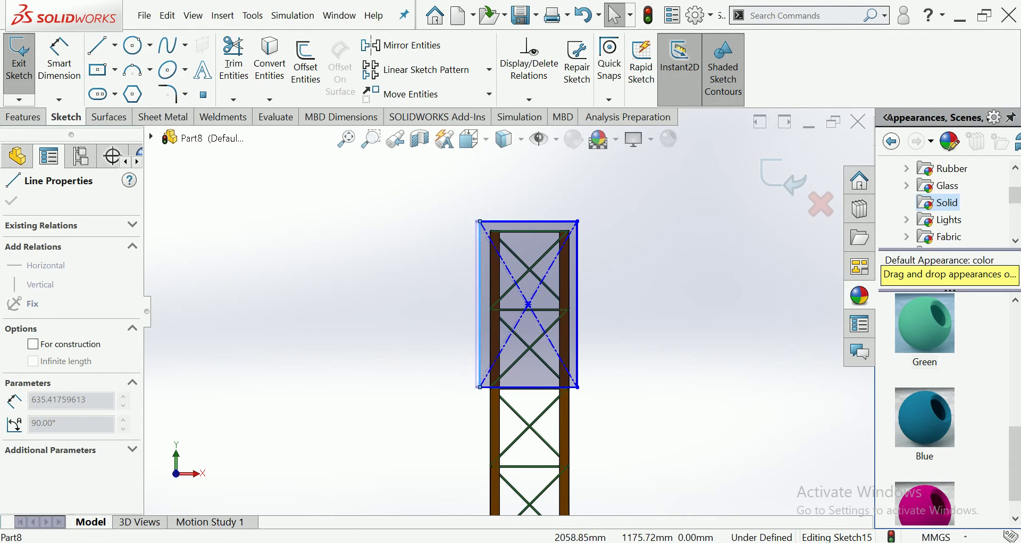
key("Escape")
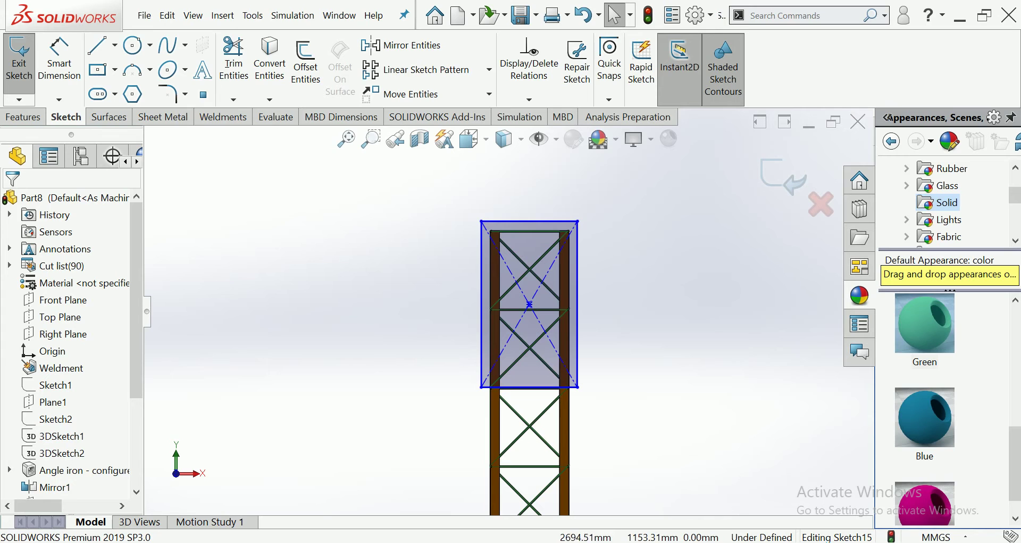
left_click(23, 117)
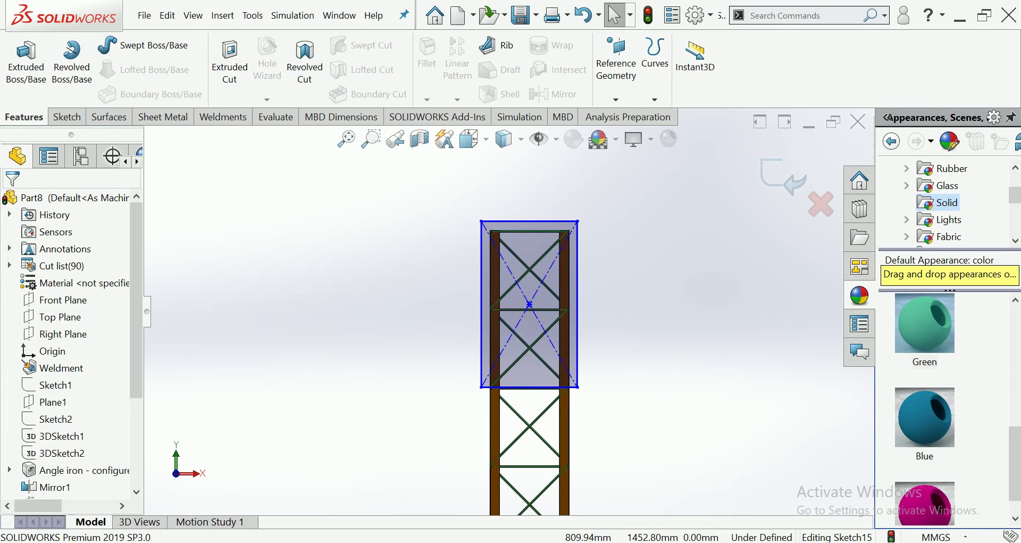
Cut-extrude the rectangle Through All - Both to remove the upper section
left_click(230, 59)
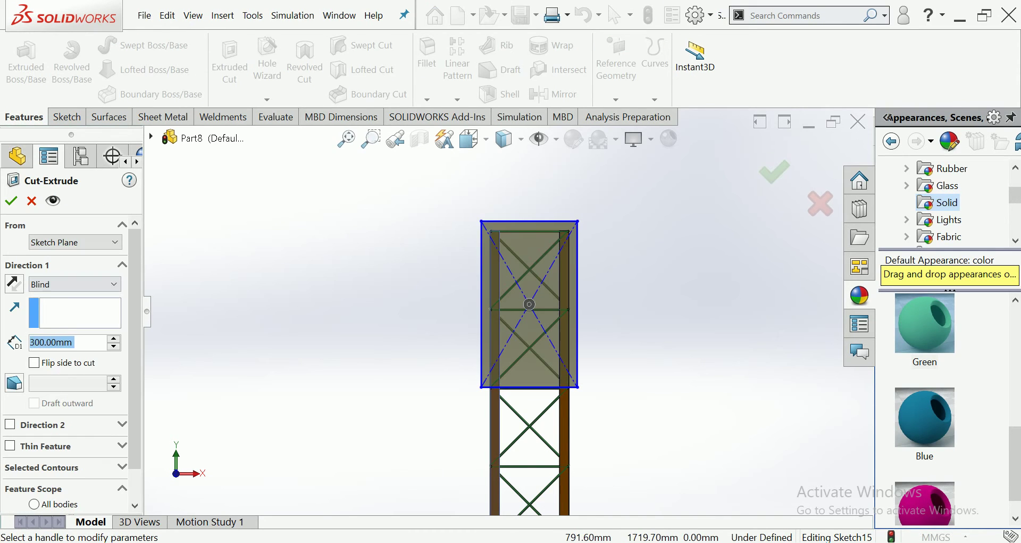
left_click(75, 284)
left_click(64, 321)
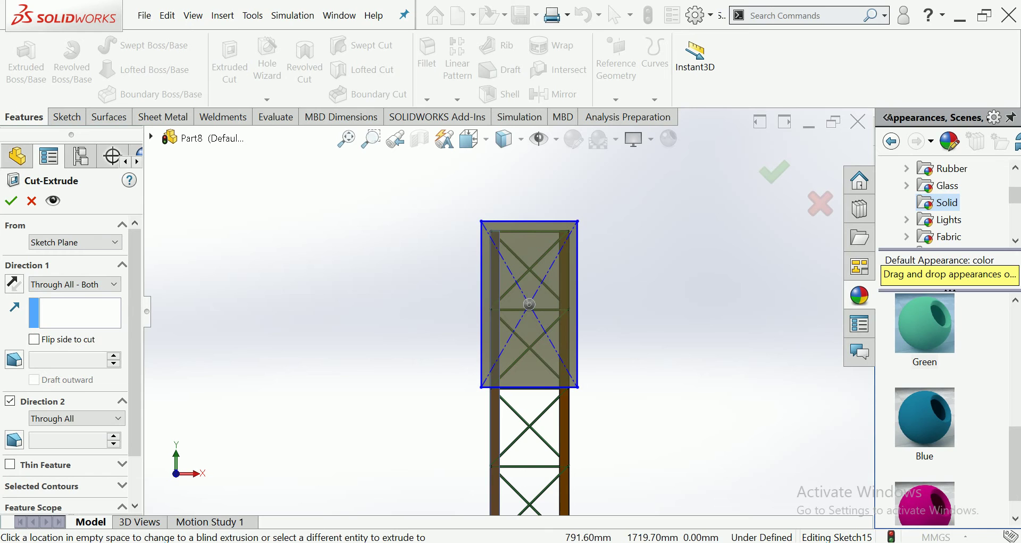
left_click(11, 200)
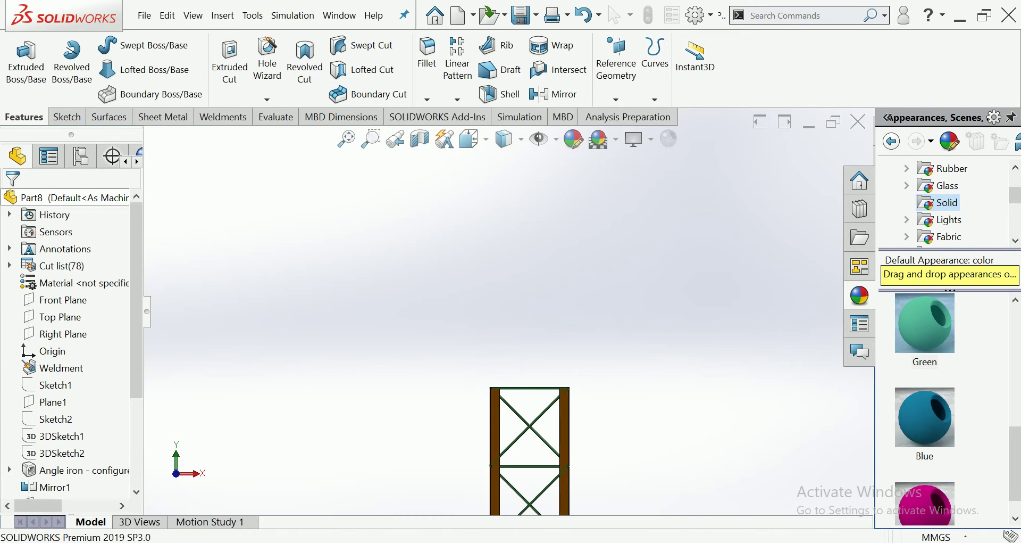
Inspect the towers in isometric and Front views, zooming on the left tower
key("ctrl+7")
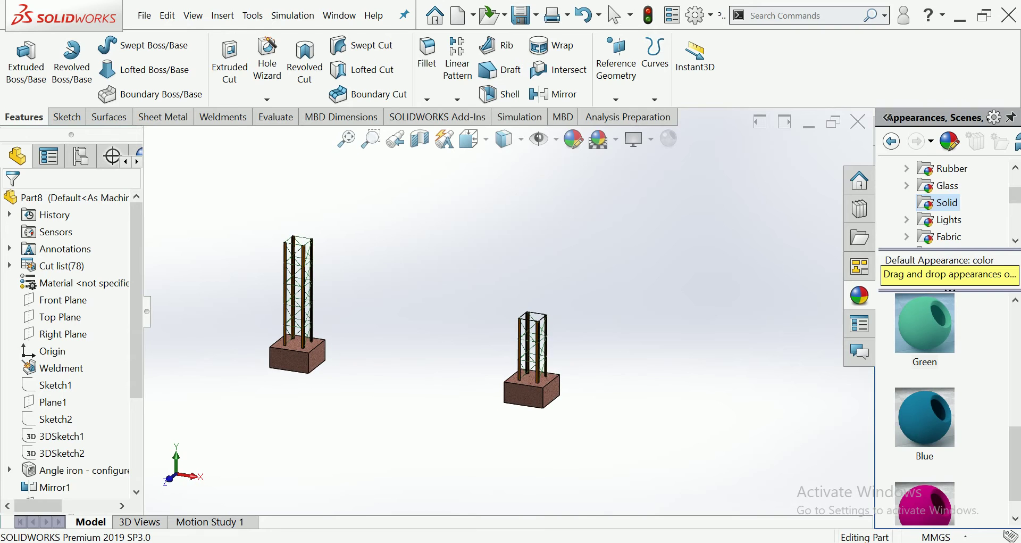
left_click(473, 139)
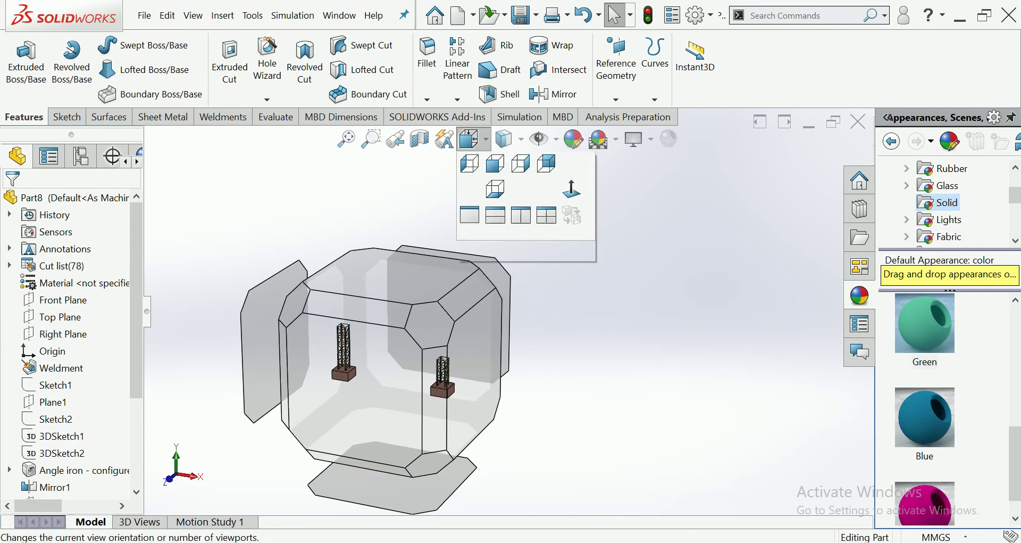
left_click(479, 215)
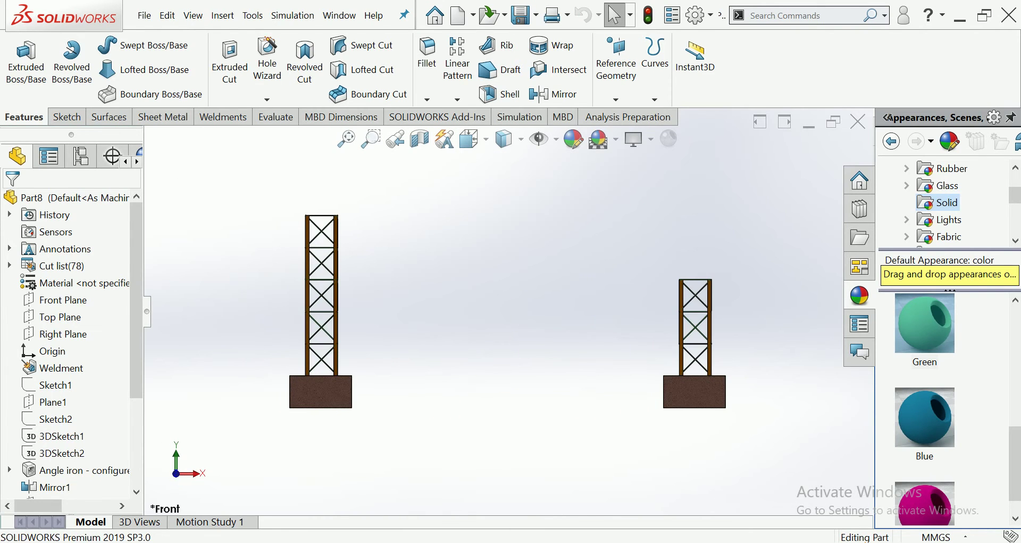
key("ctrl+7")
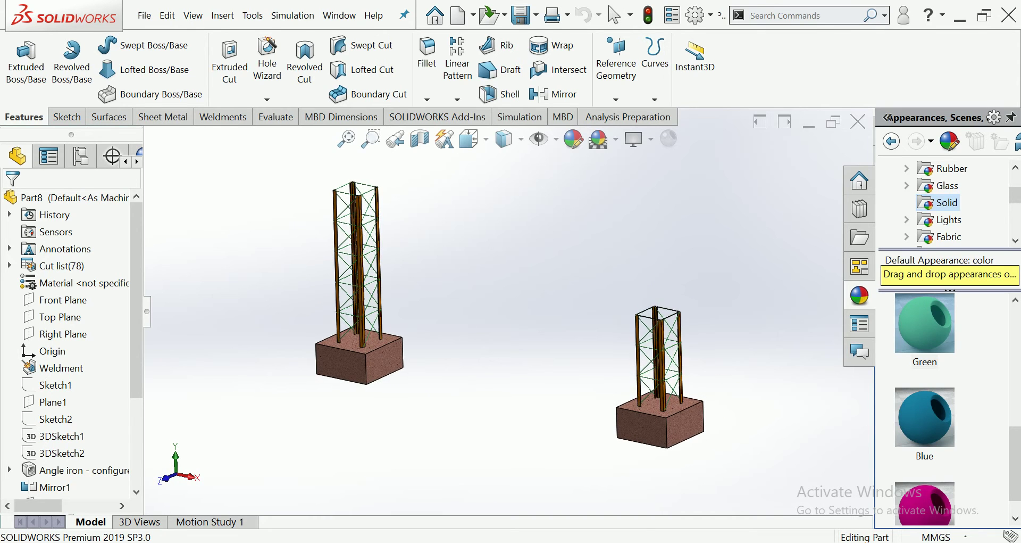
key("shift+z")
scroll(394, 228, "down", 4)
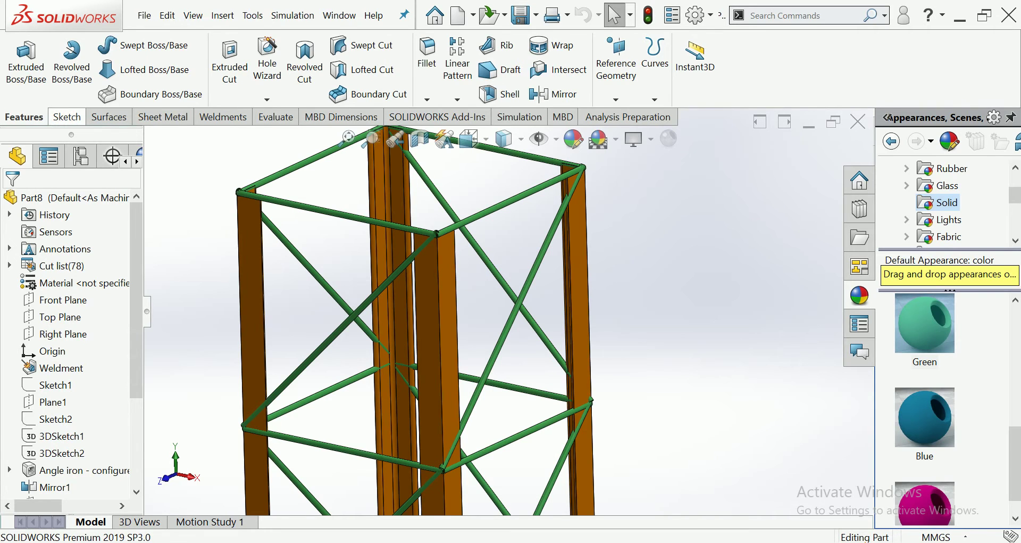
Start a new 3D sketch and activate the Line tool
left_click(66, 117)
left_click(19, 99)
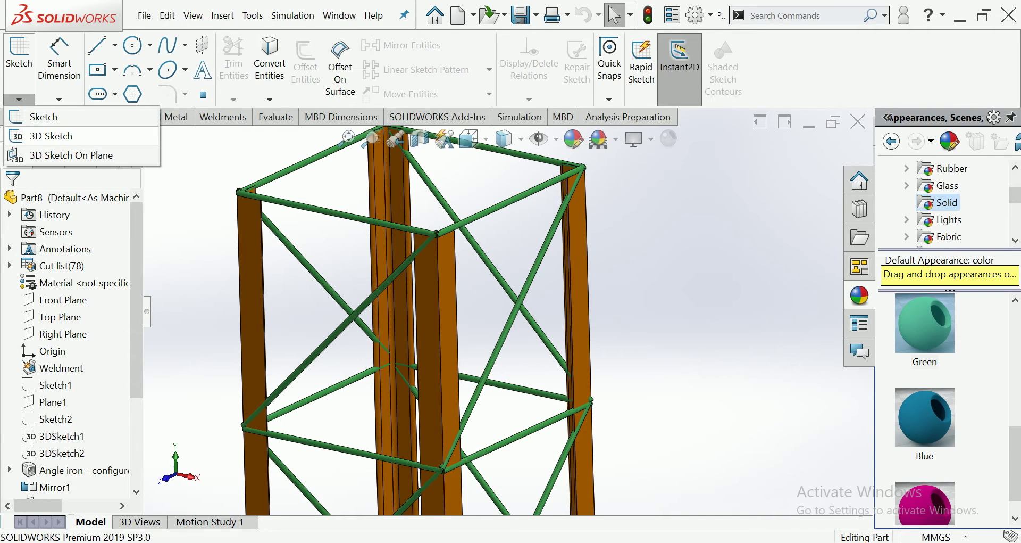
left_click(42, 132)
left_click(97, 46)
Draw the first line from the left tower's top joint to the right tower's matching joint
scroll(467, 262, "down", 5)
scroll(488, 264, "down", 5)
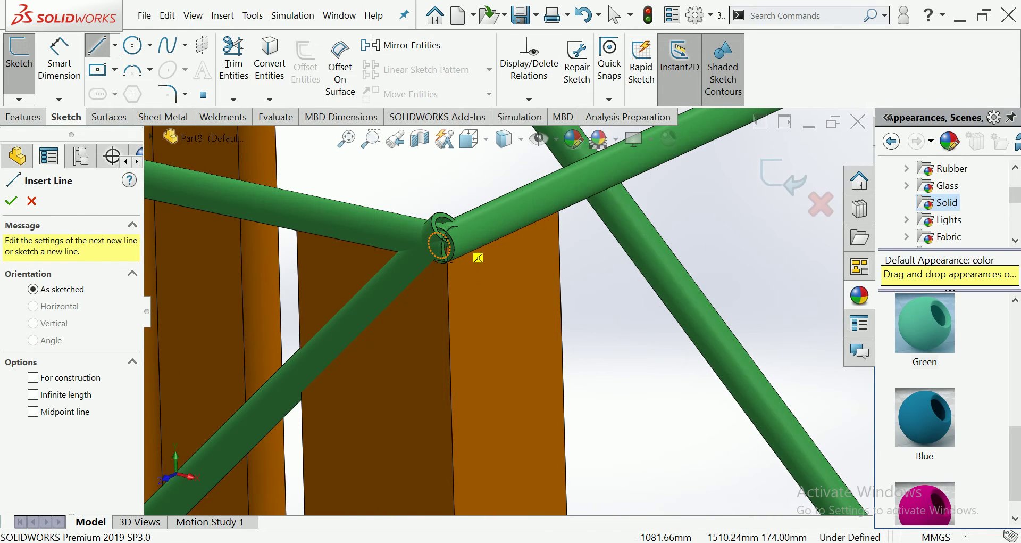
scroll(481, 263, "down", 2)
scroll(468, 271, "down", 2)
scroll(490, 256, "down", 2)
scroll(516, 229, "down", 2)
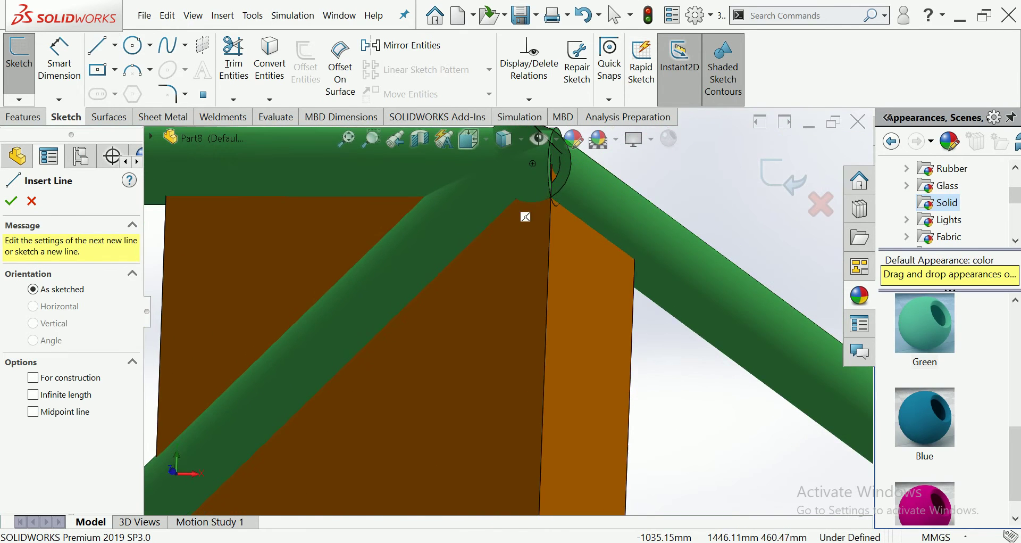
scroll(553, 239, "up", 1)
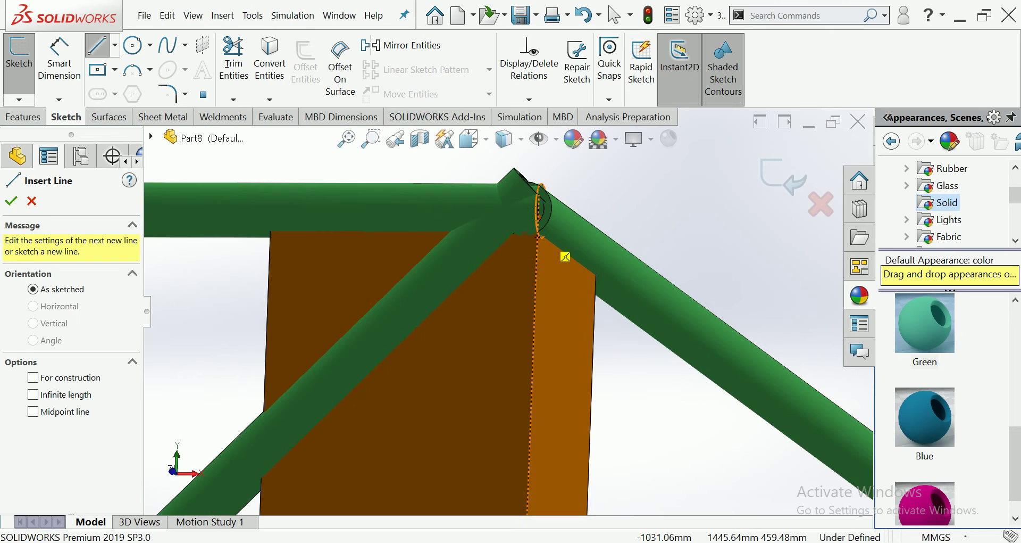
scroll(567, 225, "up", 3)
mouse_move(567, 225)
middle_mouse_down()
mouse_move(532, 349)
mouse_move(530, 407)
middle_mouse_up()
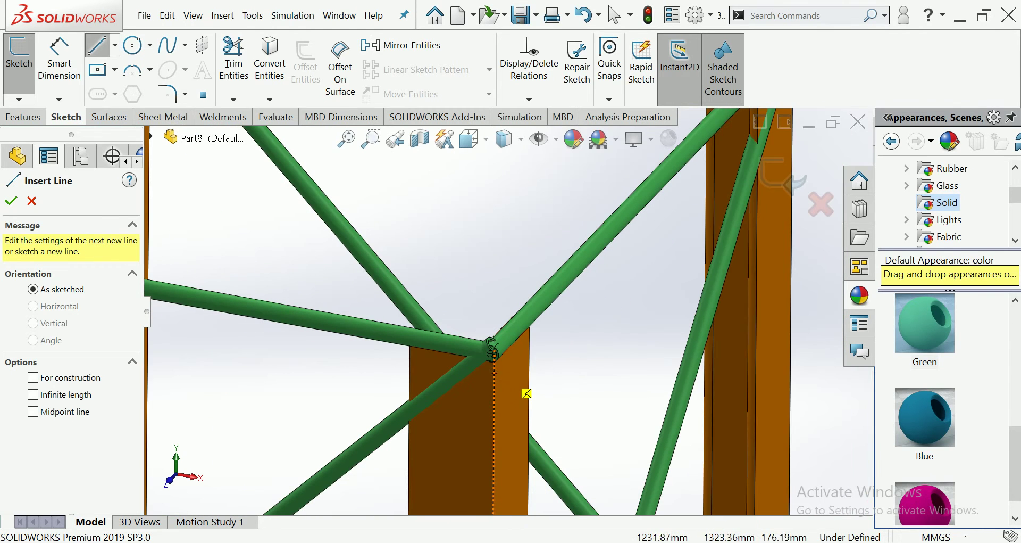
scroll(521, 369, "down", 2)
scroll(531, 349, "down", 1)
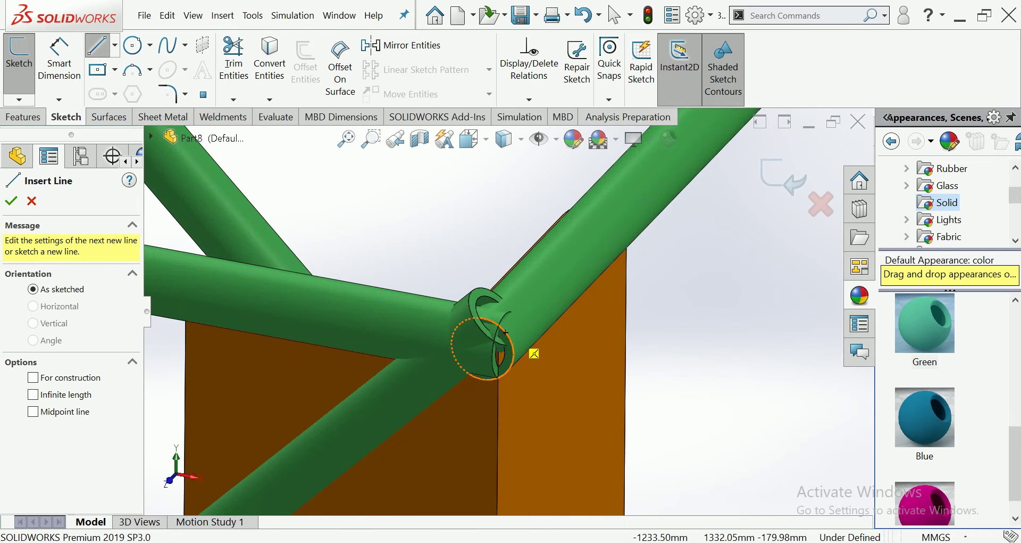
scroll(531, 364, "down", 1)
scroll(531, 360, "down", 2)
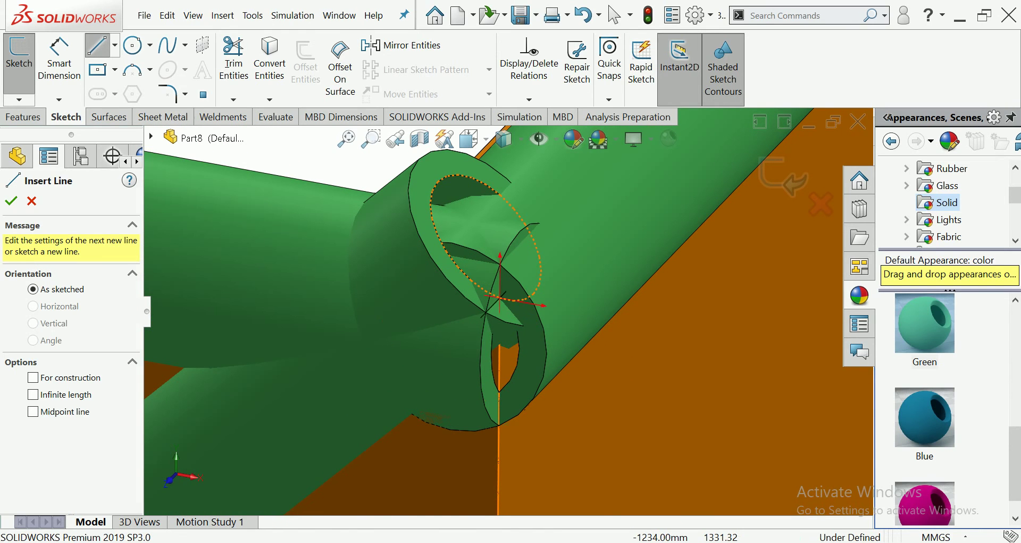
left_click(529, 320)
scroll(532, 324, "up", 2)
scroll(559, 338, "up", 2)
scroll(639, 354, "up", 2)
scroll(670, 390, "up", 1)
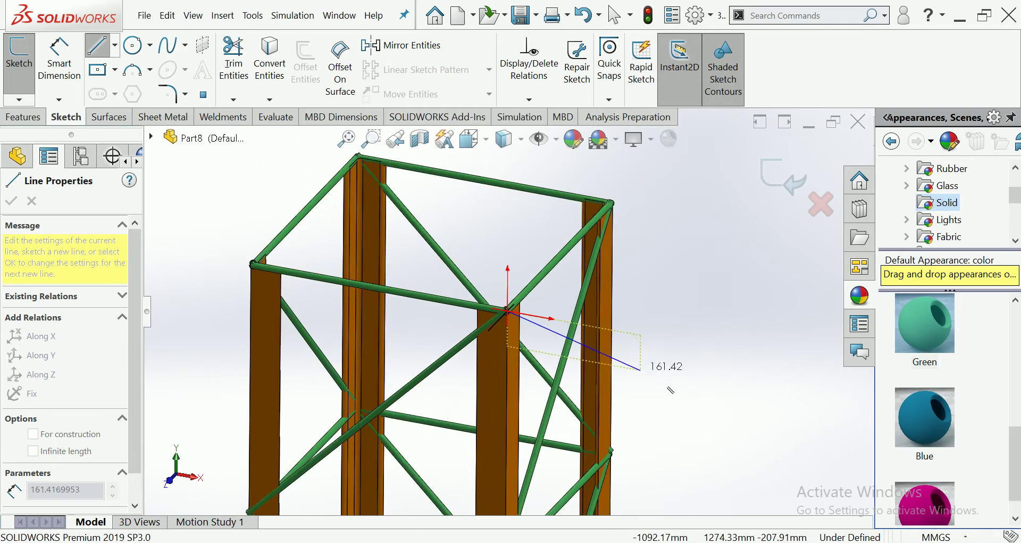
scroll(655, 394, "up", 2)
scroll(650, 396, "up", 2)
scroll(650, 398, "up", 1)
scroll(670, 391, "down", 3)
scroll(691, 373, "down", 2)
scroll(681, 357, "down", 2)
scroll(659, 349, "down", 2)
scroll(643, 343, "down", 1)
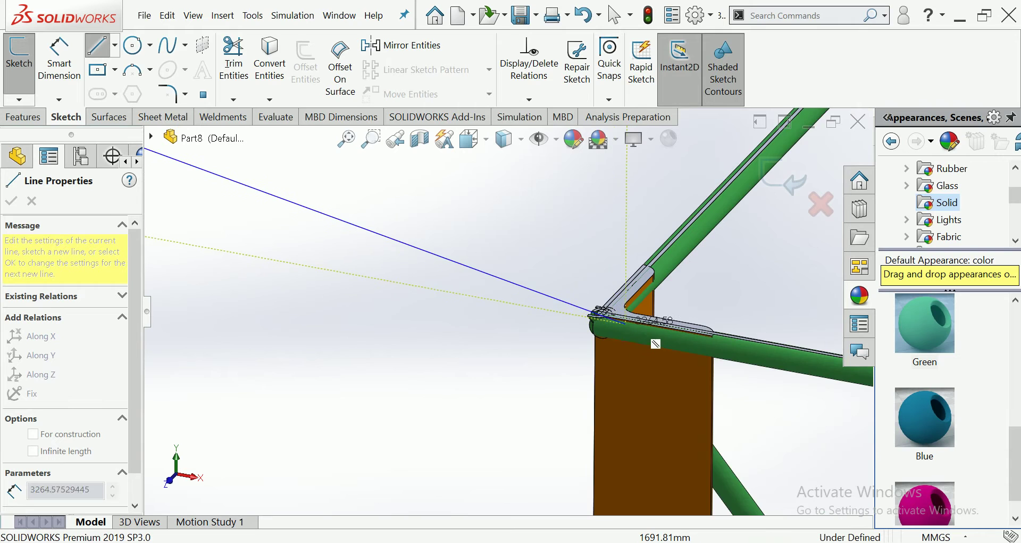
scroll(633, 340, "down", 1)
scroll(617, 336, "down", 2)
scroll(595, 324, "down", 2)
scroll(575, 321, "down", 2)
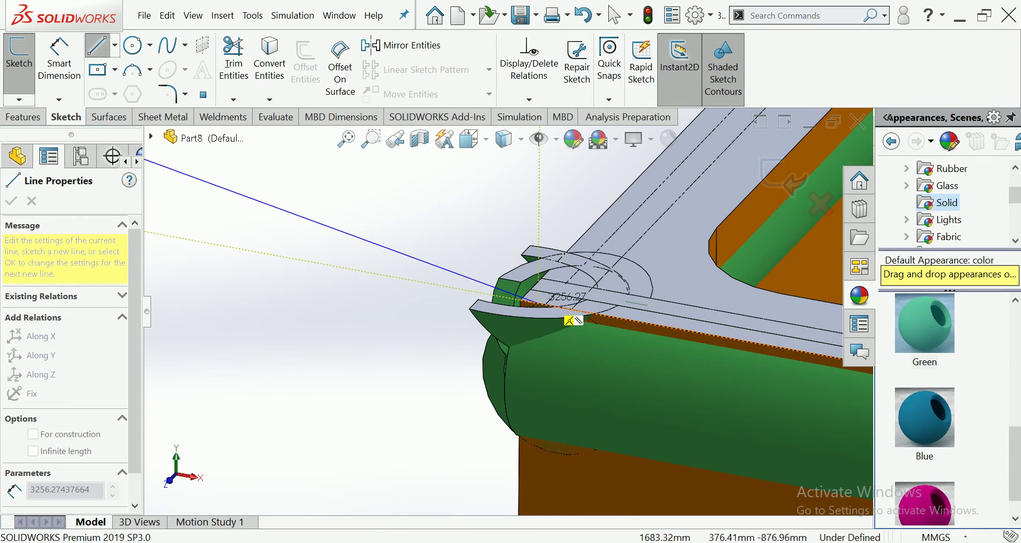
left_click(520, 299)
scroll(519, 301, "up", 1)
scroll(516, 303, "up", 2)
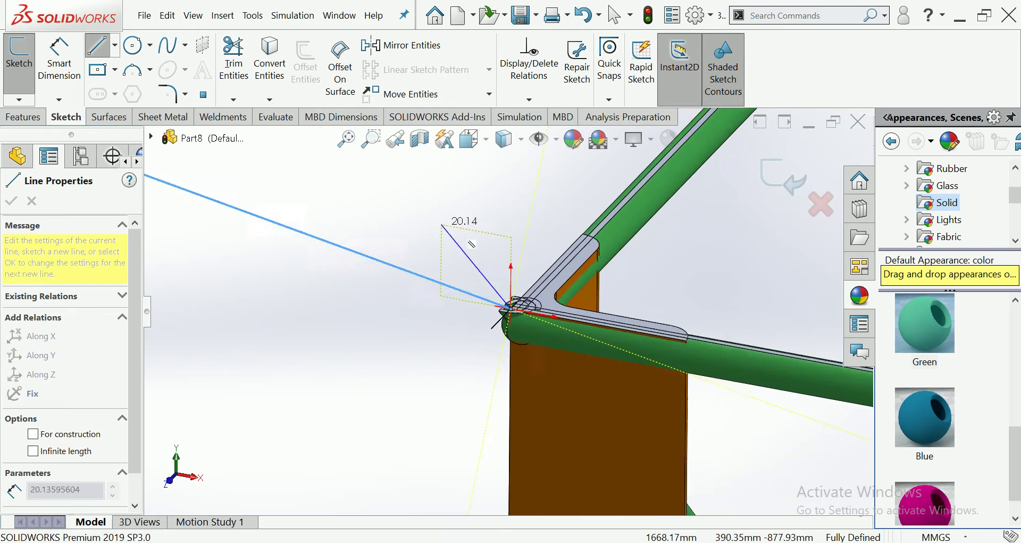
scroll(513, 306, "up", 2)
scroll(511, 308, "up", 2)
scroll(376, 277, "up", 2)
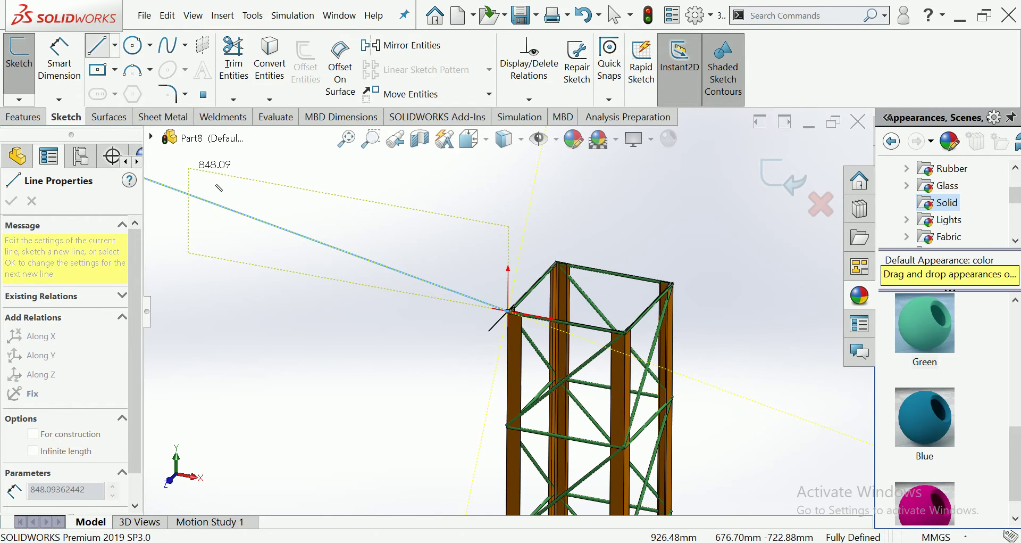
key("Escape")
Draw a second spanning line between the other pair of top joints, then view isometrically
key("l")
scroll(556, 266, "up", 2)
scroll(556, 266, "down", 3)
scroll(553, 274, "down", 3)
scroll(556, 282, "down", 3)
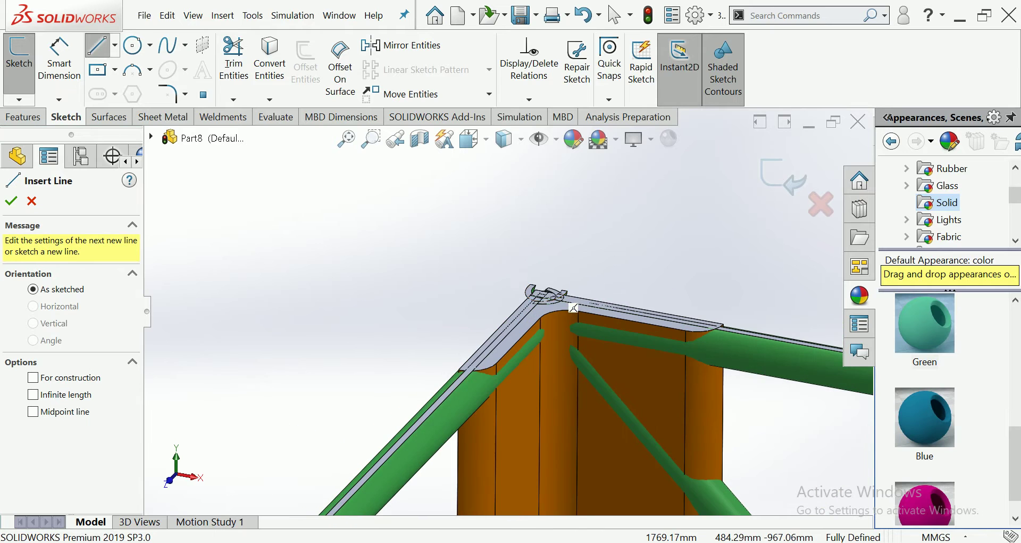
middle_click_drag(573, 308, 550, 292)
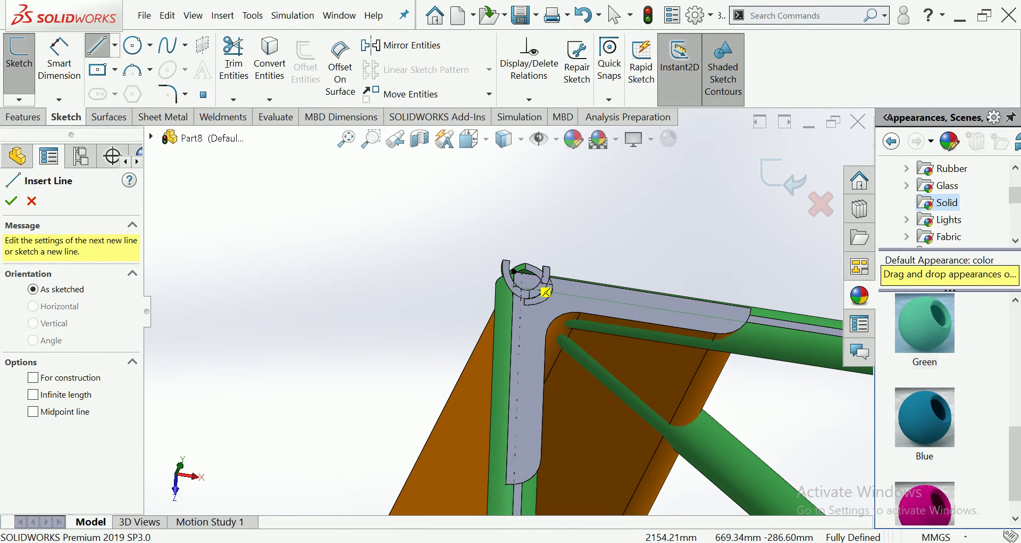
left_click(545, 292)
scroll(412, 284, "up", 2)
scroll(417, 293, "up", 3)
scroll(417, 293, "up", 2)
scroll(426, 288, "up", 3)
scroll(441, 304, "down", 3)
scroll(456, 316, "down", 2)
scroll(455, 316, "down", 2)
scroll(415, 298, "down", 2)
scroll(484, 297, "down", 2)
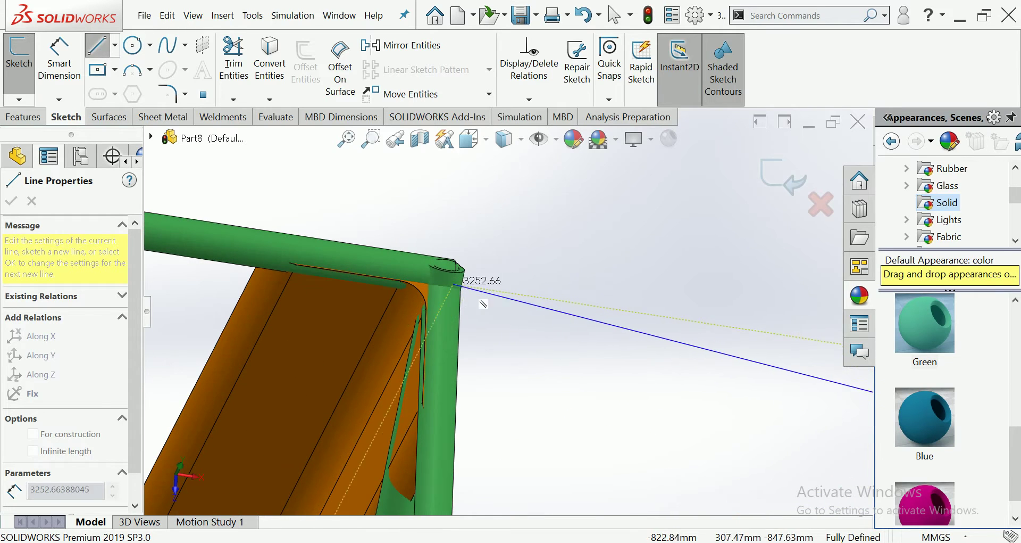
middle_click_drag(494, 303, 509, 294)
middle_click_drag(517, 296, 509, 299)
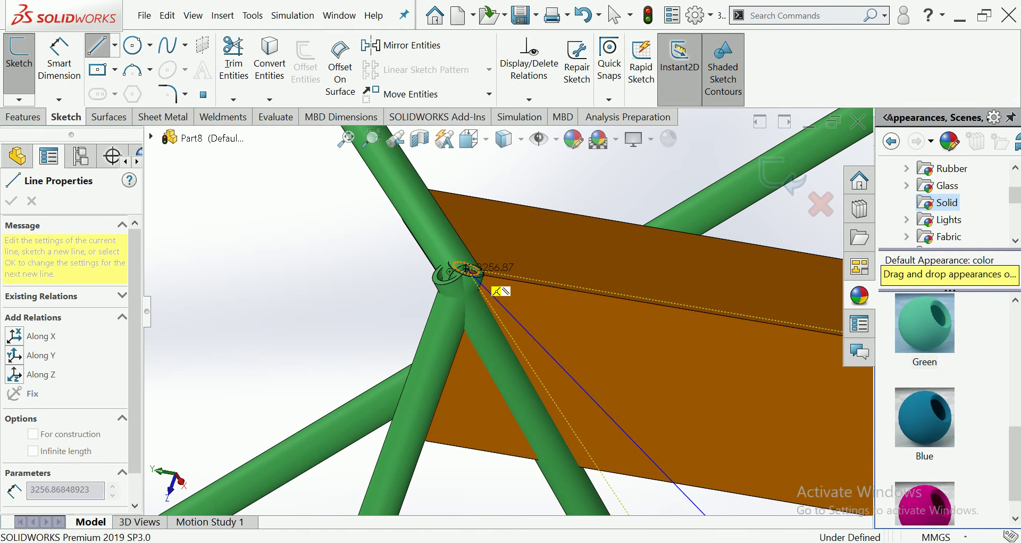
scroll(538, 296, "up", 5)
scroll(540, 340, "up", 5)
middle_click_drag(543, 382, 529, 282)
double_click(852, 351)
key("Escape")
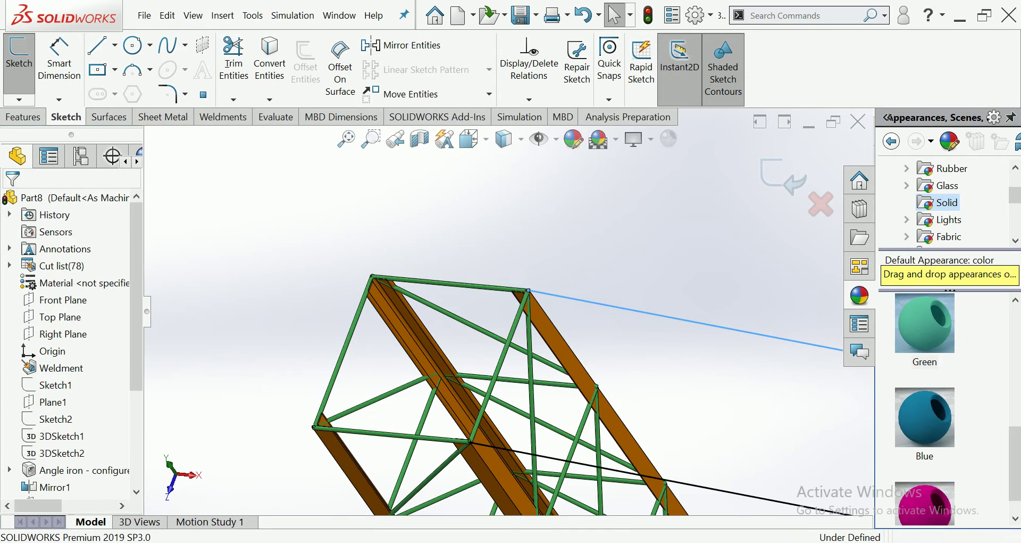
scroll(534, 282, "up", 3)
scroll(535, 282, "up", 3)
scroll(534, 282, "up", 2)
scroll(535, 282, "up", 2)
key("ctrl+7")
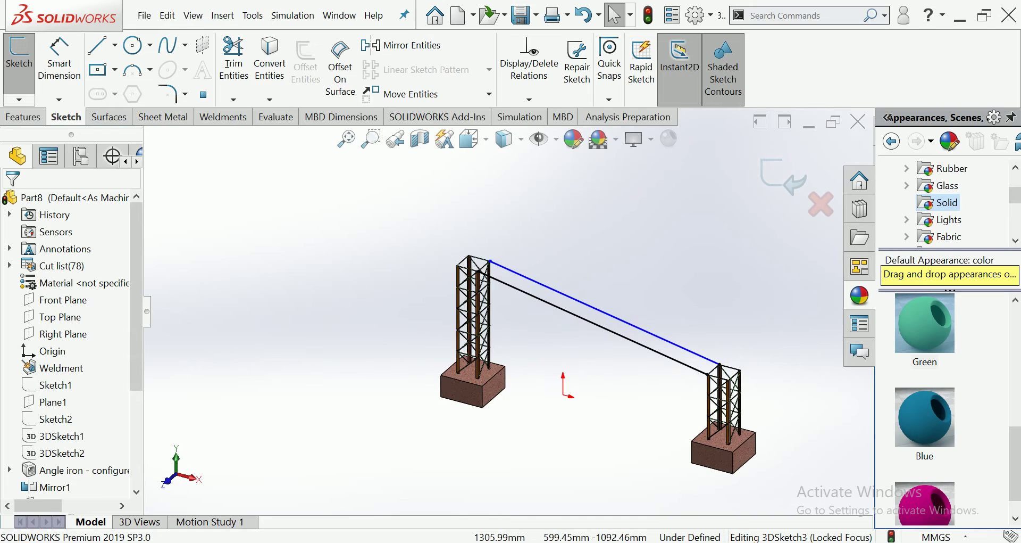
Start a zigzag line chain from the left tower's top corner, alternating between chord lines
scroll(662, 295, "down", 2)
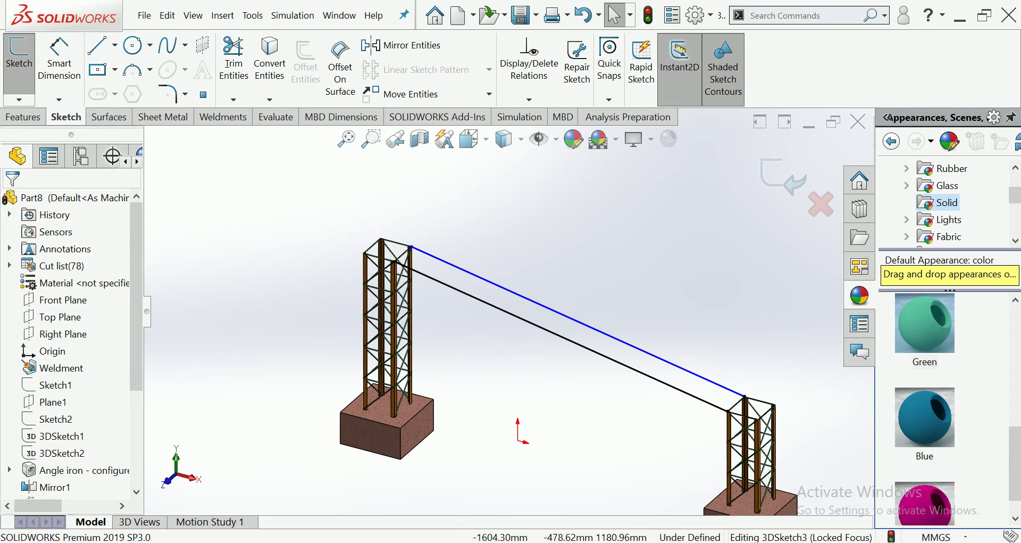
left_click(98, 45)
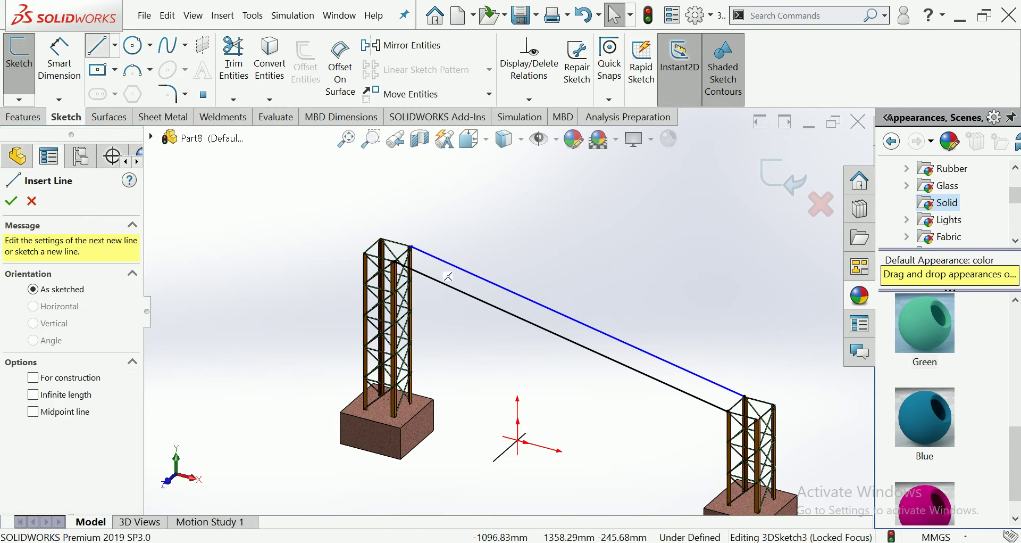
scroll(412, 249, "down", 3)
scroll(412, 249, "down", 2)
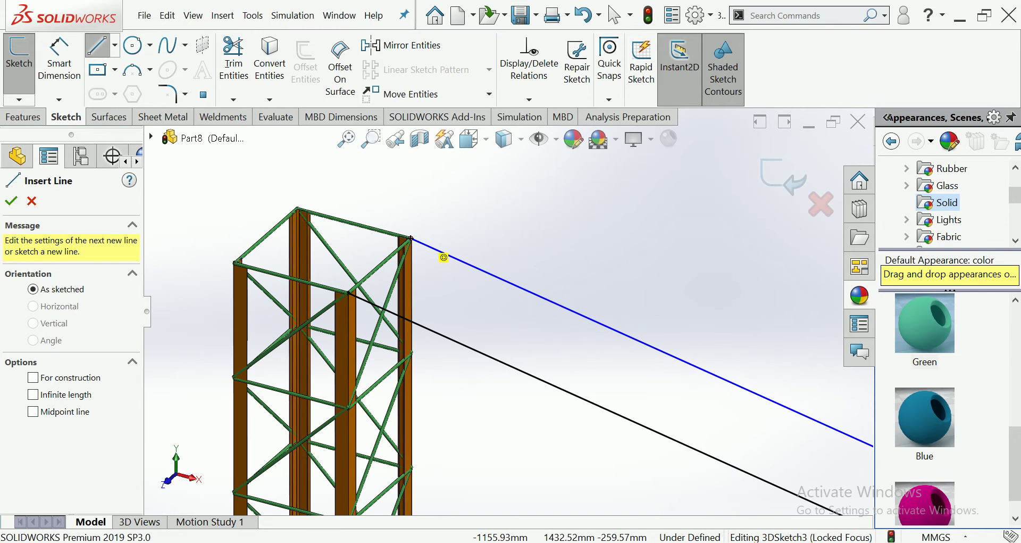
left_click(412, 238)
left_click(427, 328)
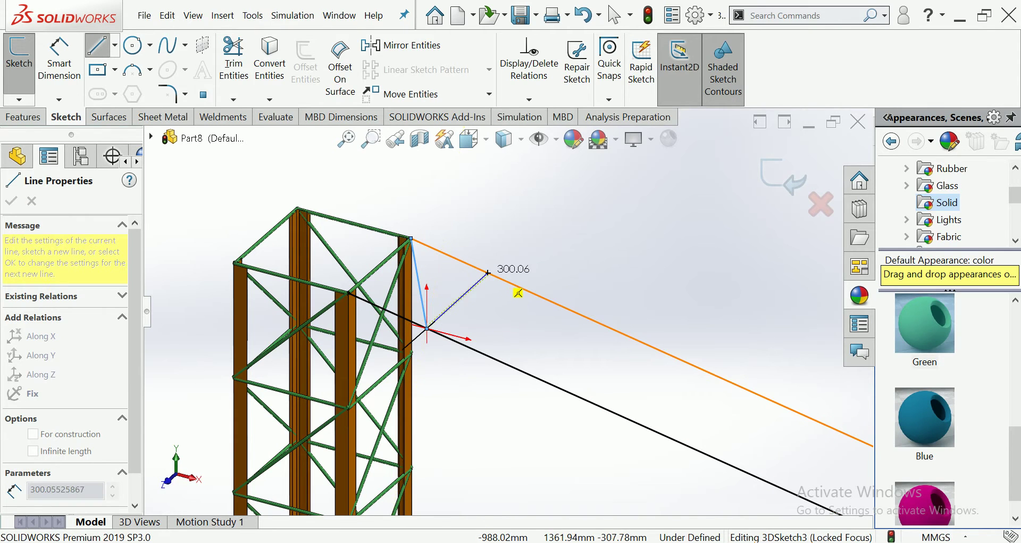
left_click(490, 274)
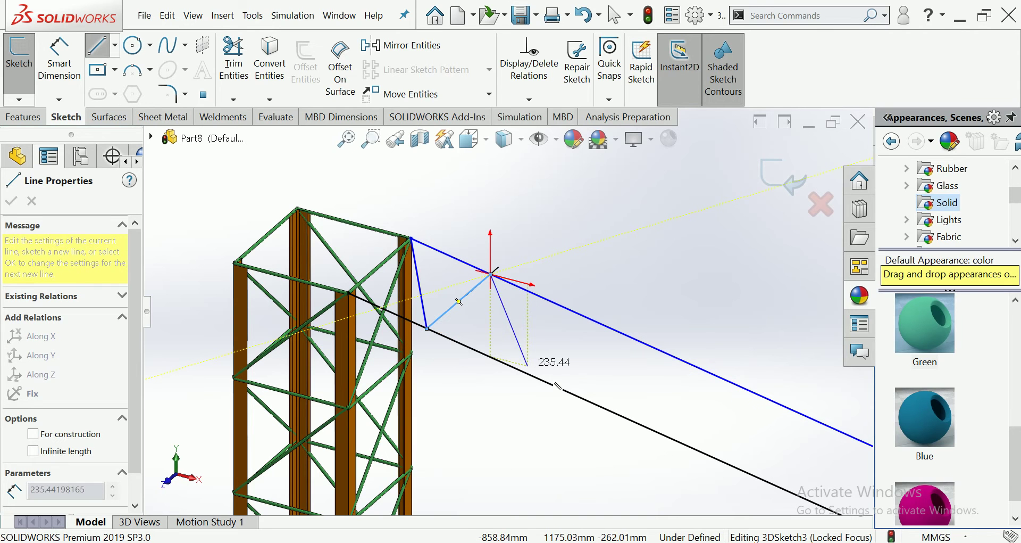
left_click(516, 368)
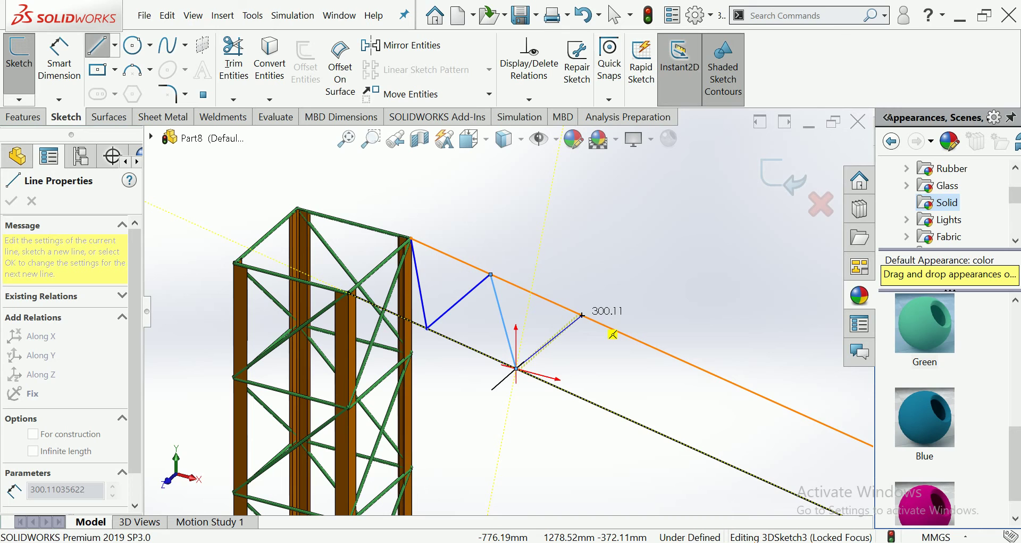
left_click(579, 314)
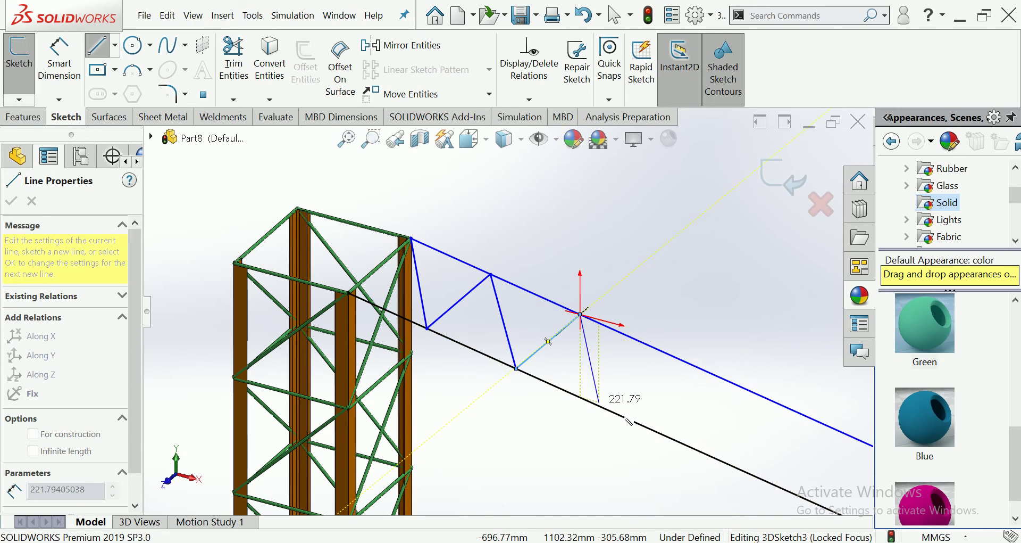
left_click(605, 408)
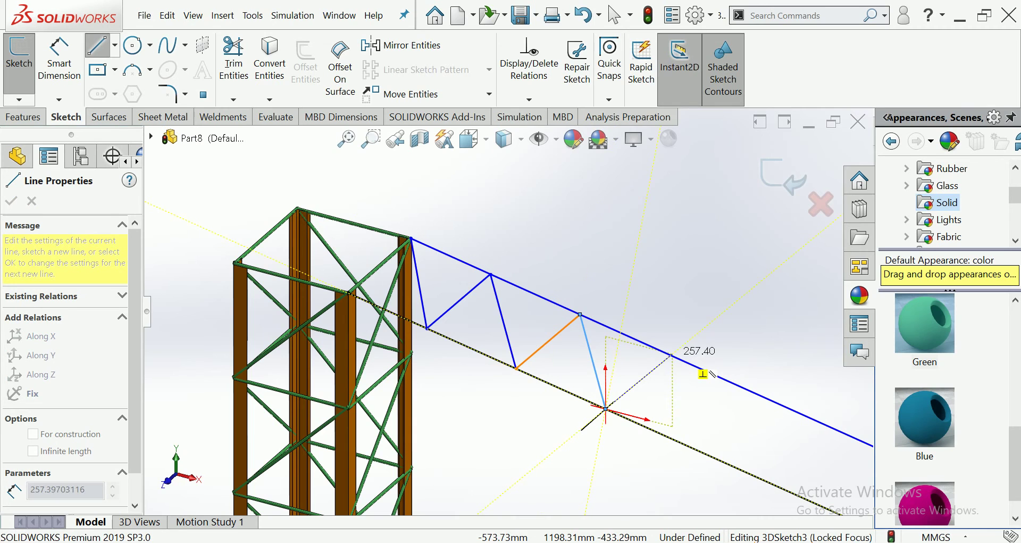
Add more top-to-bottom web diagonals along the span, then undo the last segments
scroll(712, 373, "down", 3)
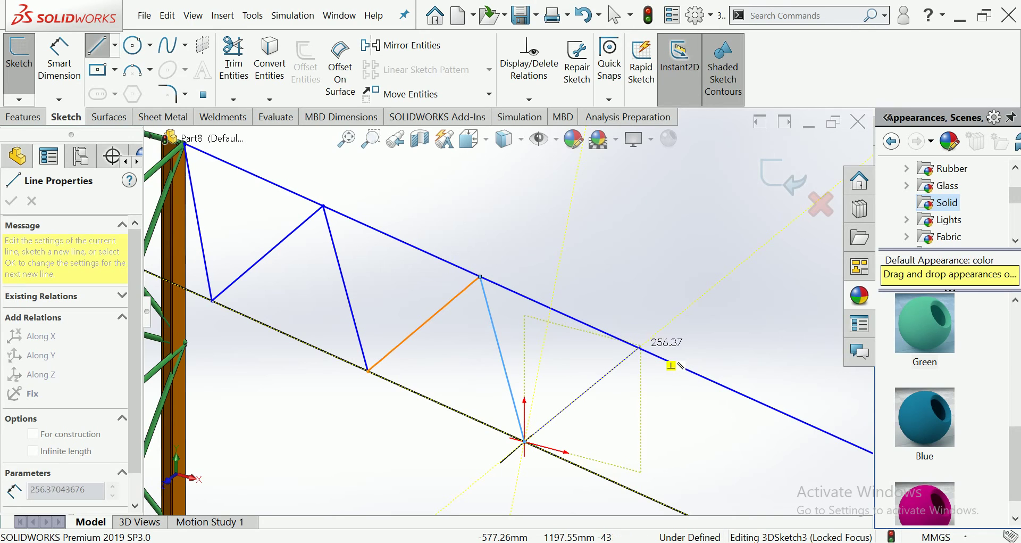
left_click(678, 366)
scroll(507, 311, "up", 3)
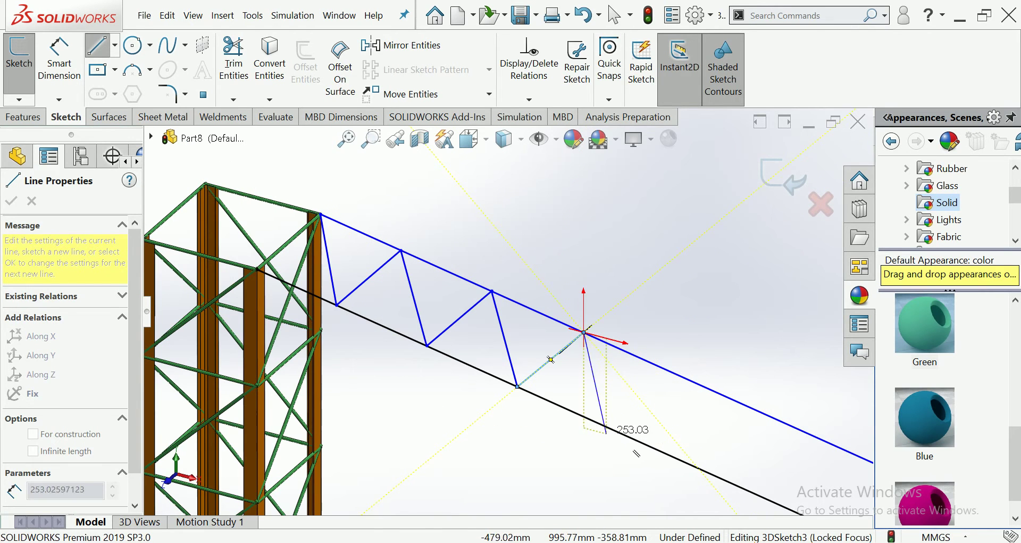
left_click(605, 426)
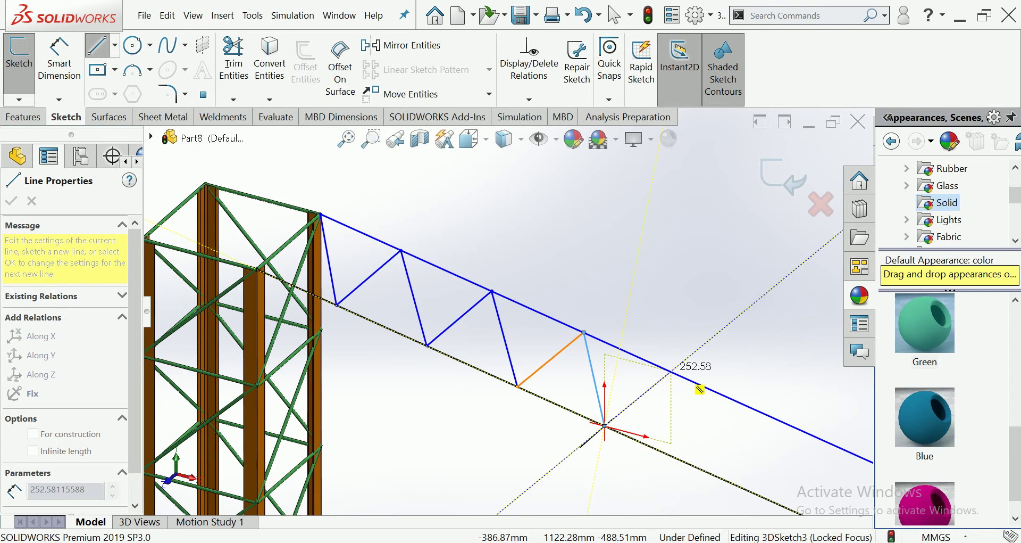
scroll(703, 390, "down", 2)
scroll(687, 383, "down", 1)
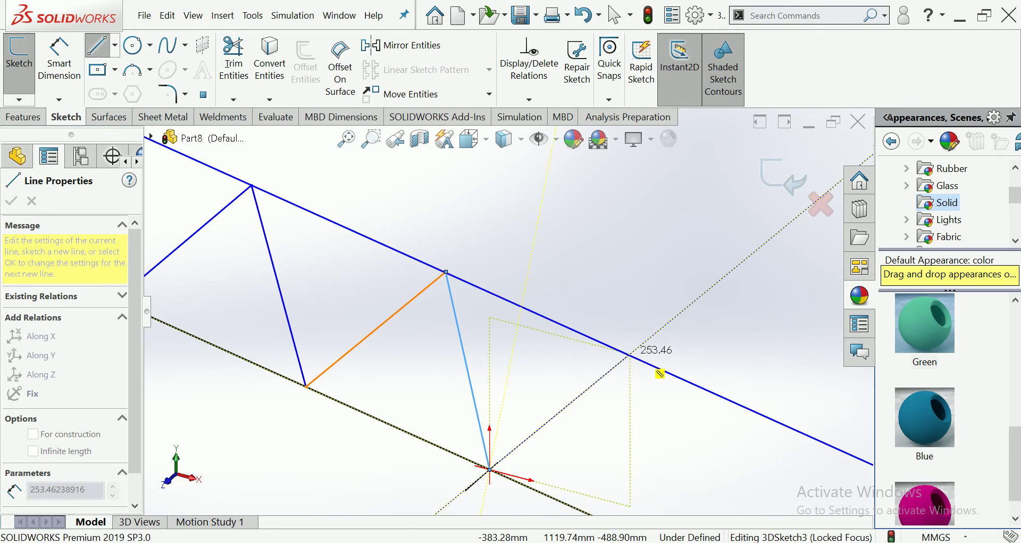
left_click(633, 357)
scroll(665, 420, "up", 2)
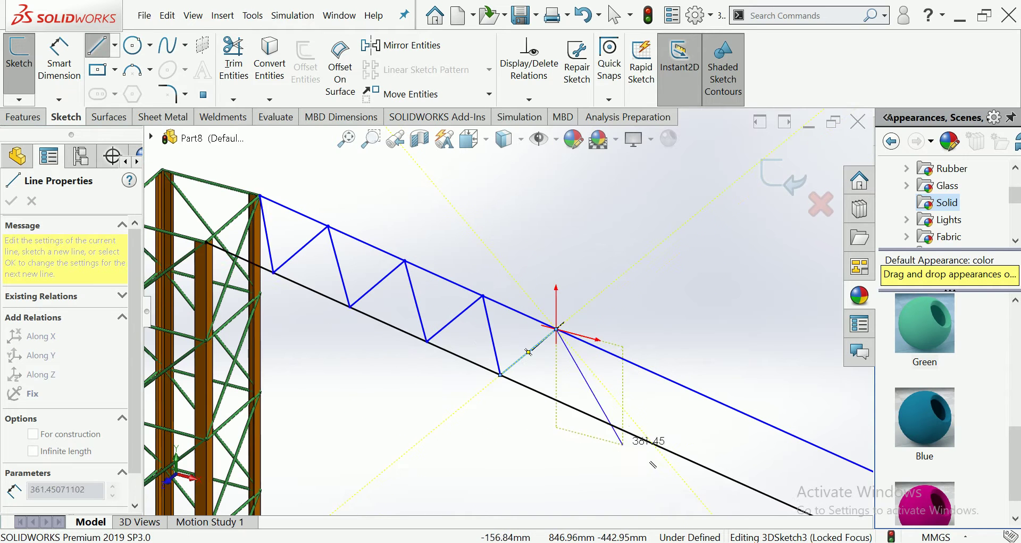
left_click(573, 407)
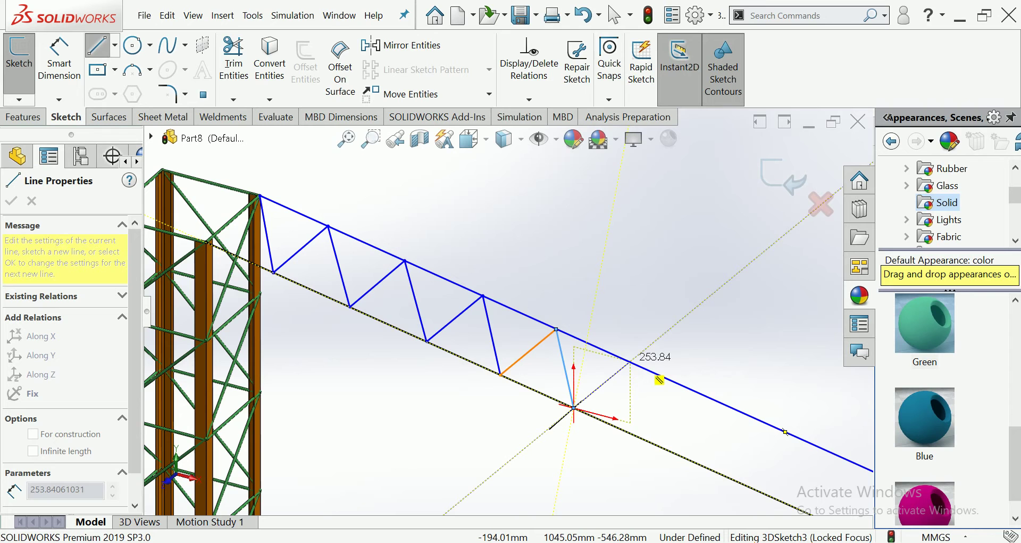
scroll(629, 362, "down", 3)
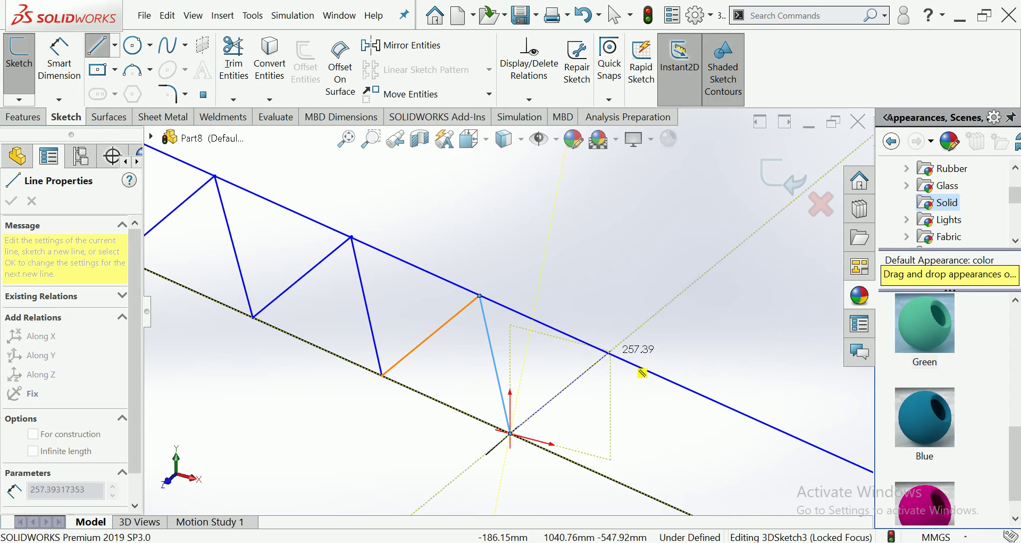
left_click(608, 353)
scroll(508, 311, "up", 3)
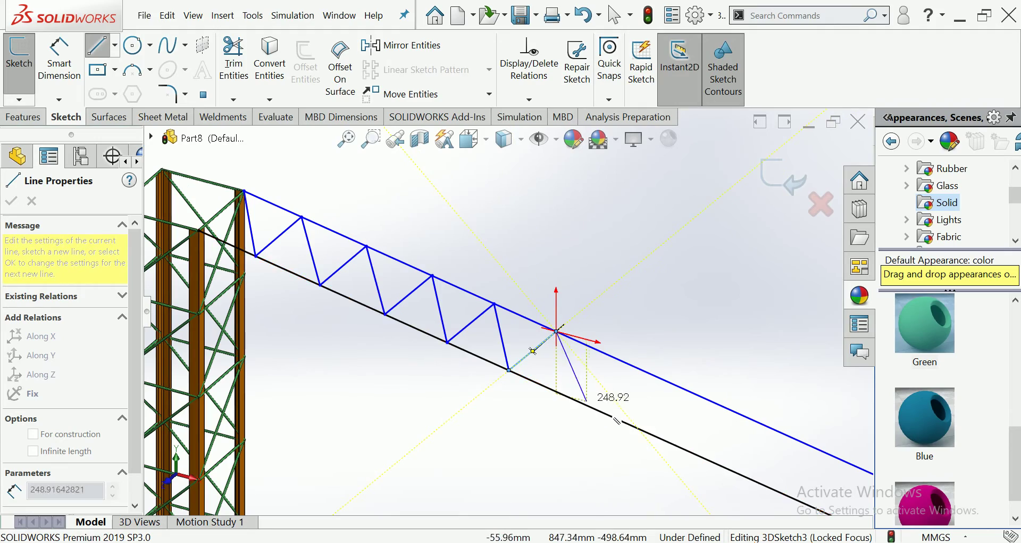
mouse_move(585, 404)
middle_mouse_down()
mouse_move(506, 451)
mouse_move(536, 180)
middle_mouse_up()
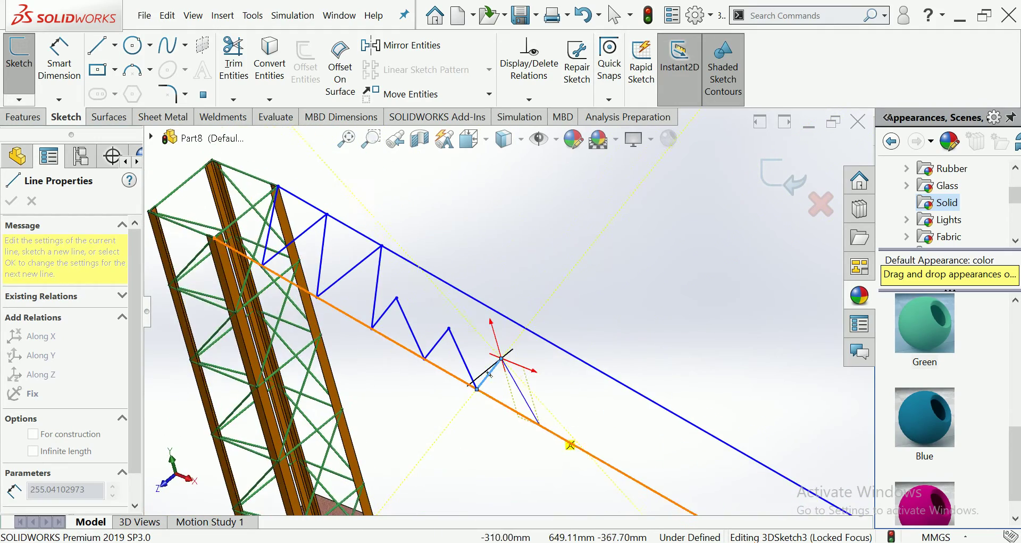
key("Escape")
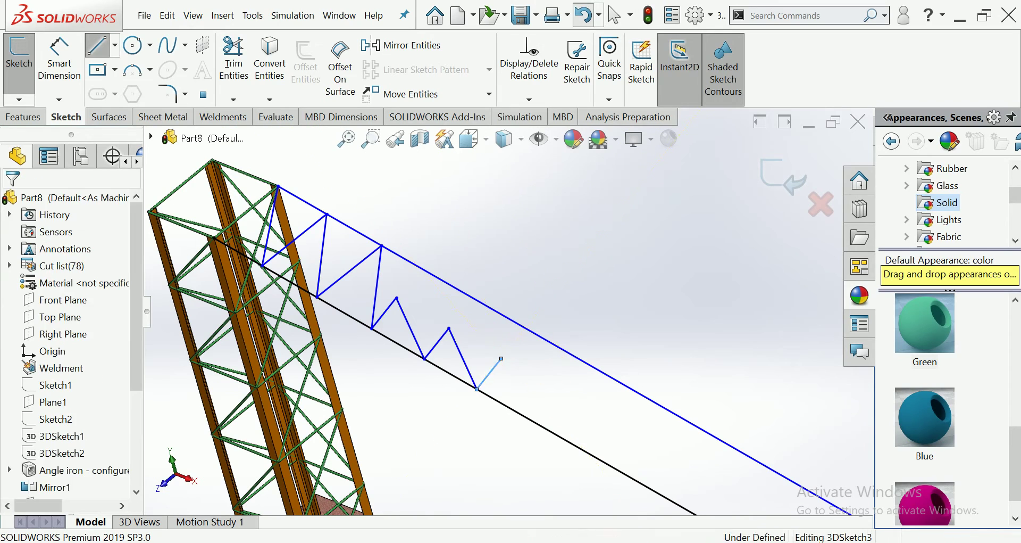
key("ctrl+z")
key("ctrl+z")
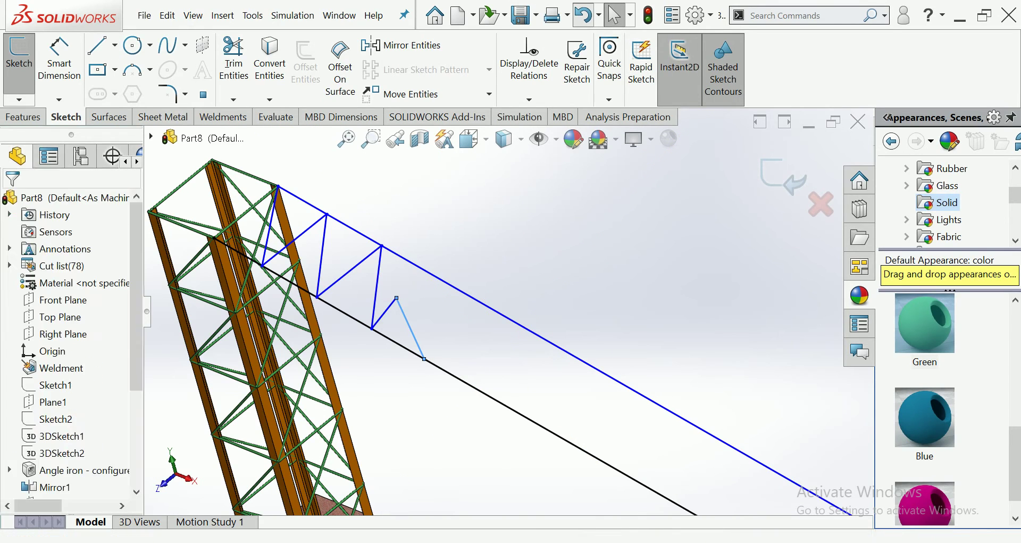
Resume the zigzag from its last endpoint with new diagonals, undoing one misplaced diagonal
left_click(410, 328)
mouse_move(479, 319)
middle_mouse_down()
mouse_move(532, 266)
mouse_move(532, 464)
middle_mouse_up()
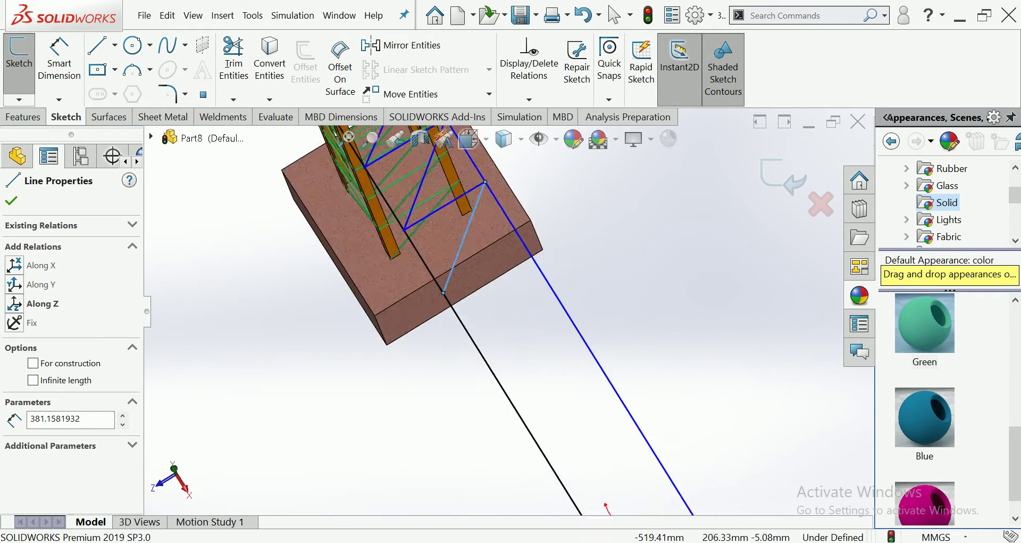
key("Escape")
key("Escape")
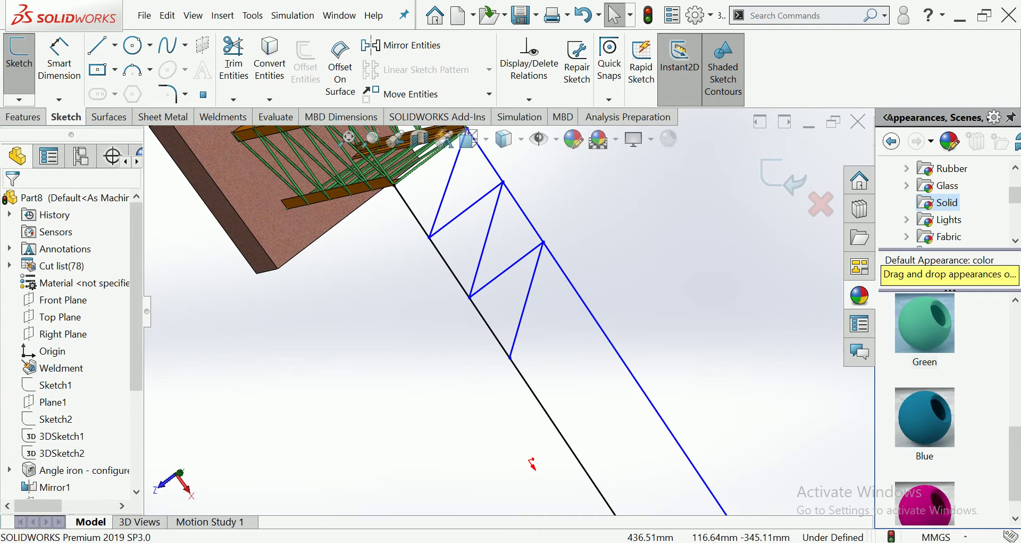
left_click(99, 47)
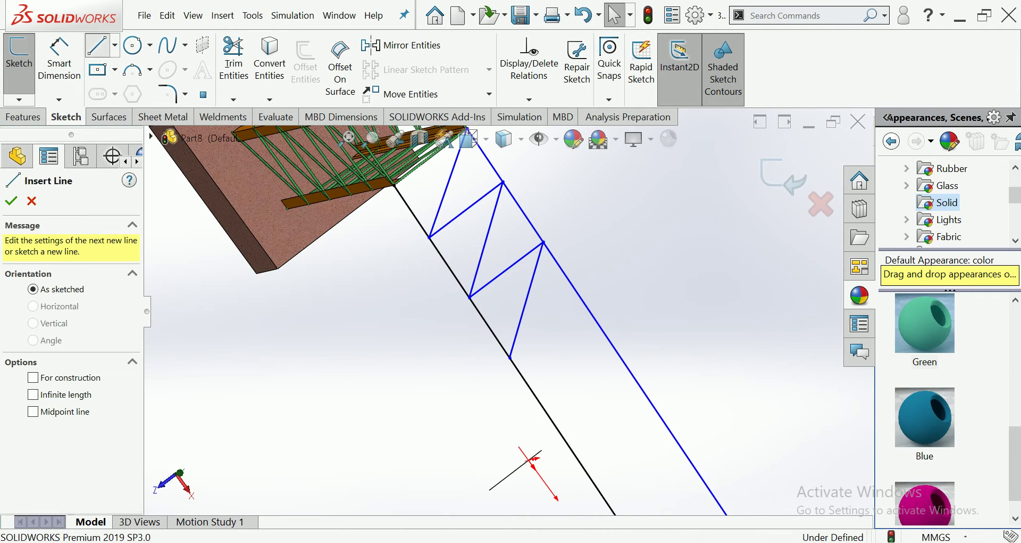
left_click(509, 357)
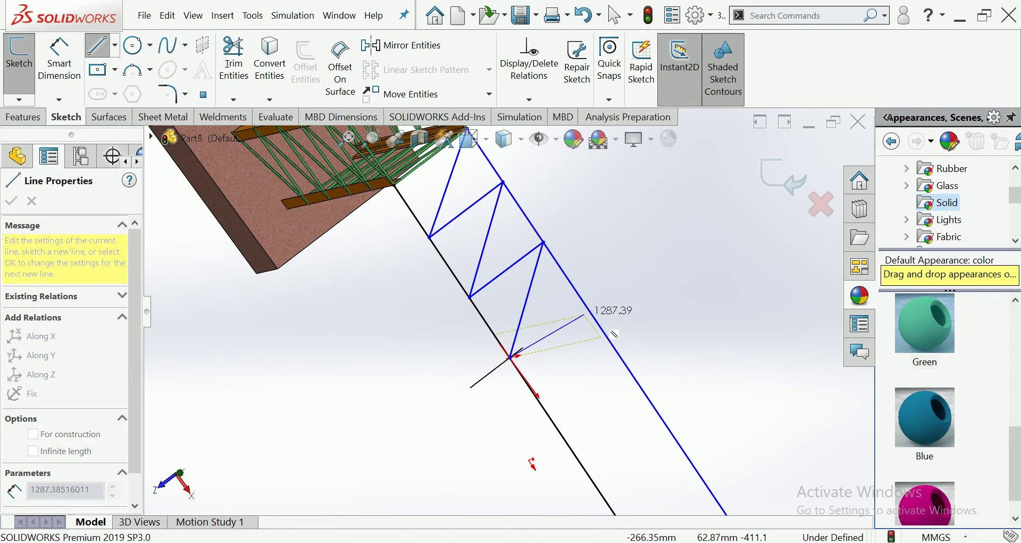
left_click(593, 315)
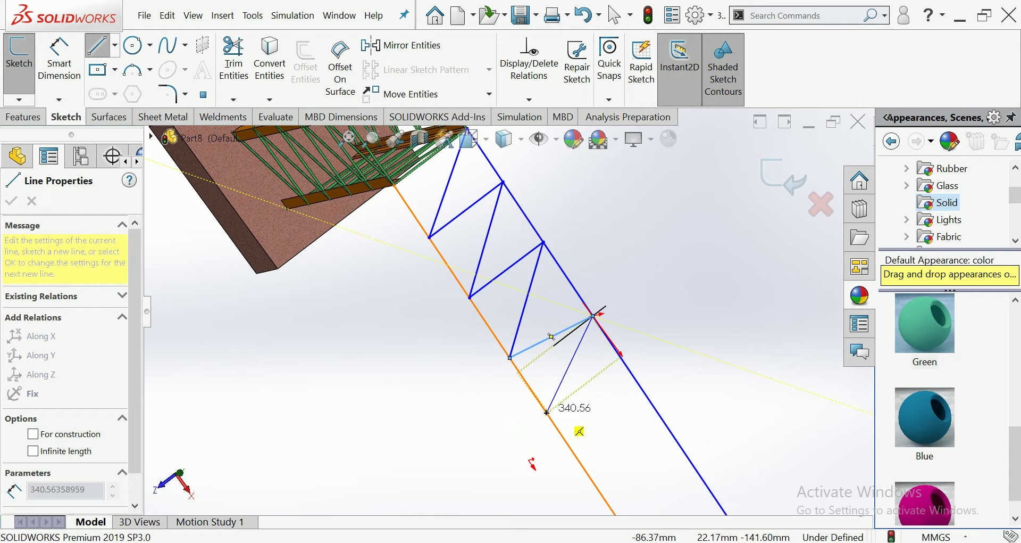
left_click(555, 425)
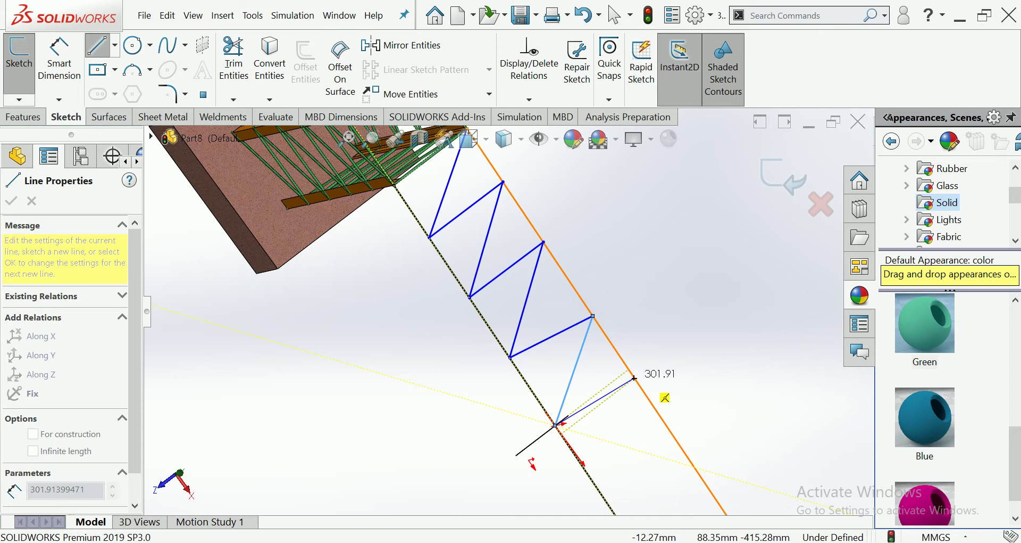
scroll(612, 375, "up", 3)
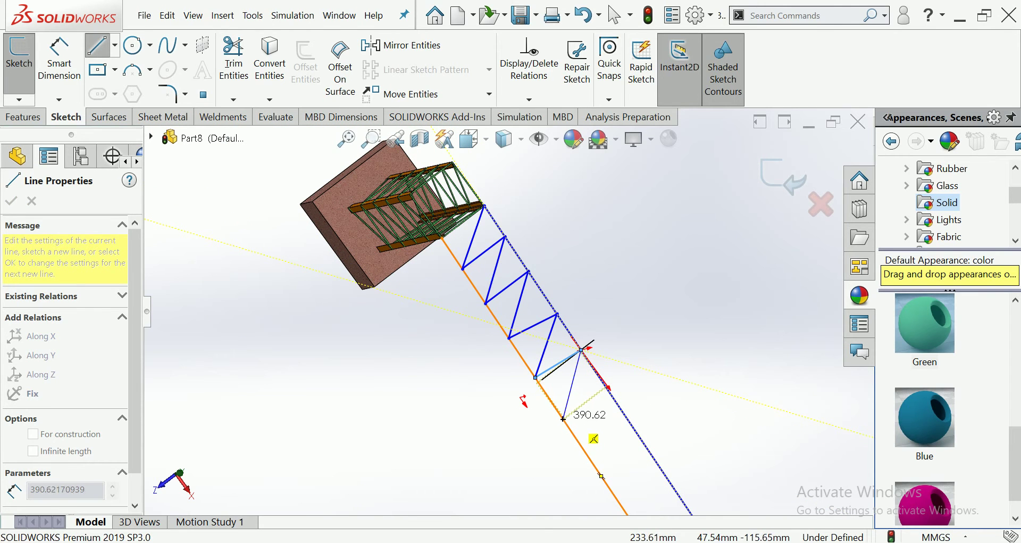
left_click(563, 419)
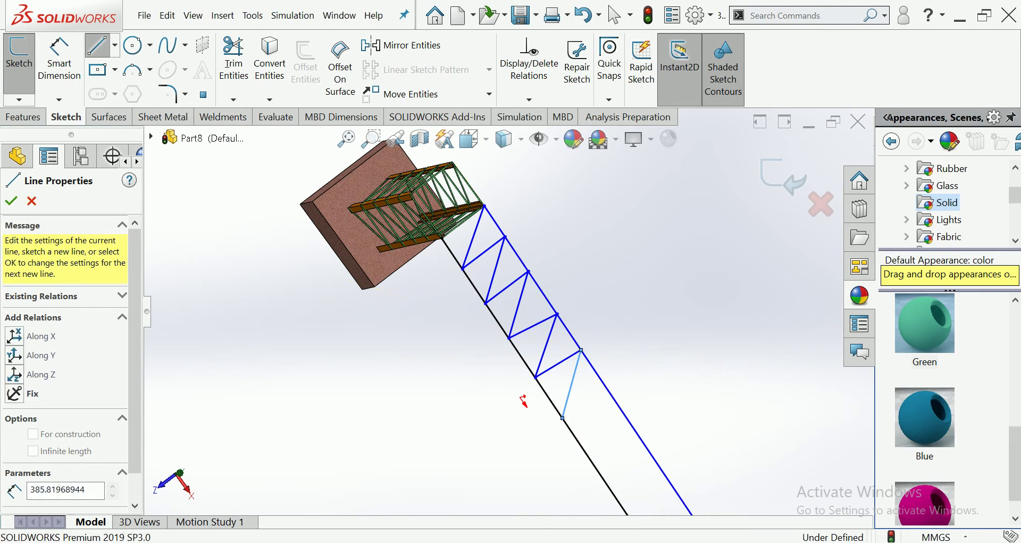
left_click(605, 385)
scroll(585, 421, "up", 1)
scroll(571, 418, "down", 3)
scroll(600, 437, "down", 2)
key("ctrl+z")
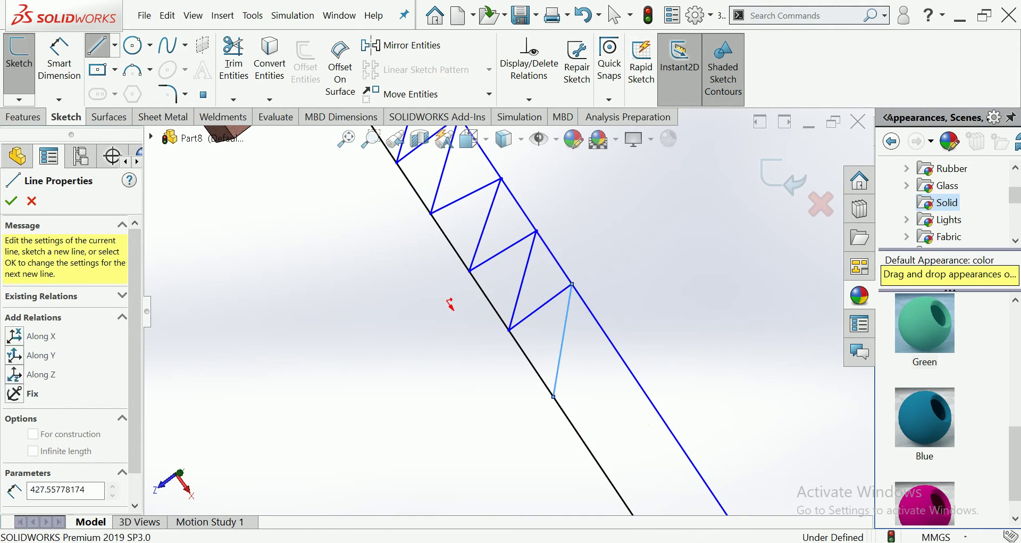
Continue alternating web diagonals between top and bottom chords further along the span
left_click(616, 350)
left_click(591, 451)
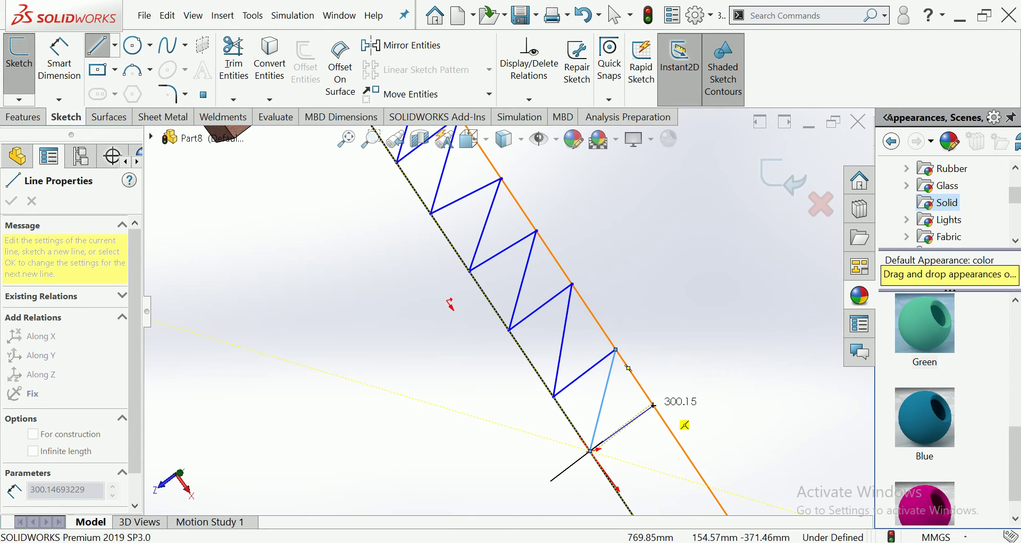
middle_click_drag(653, 405, 579, 317, "ctrl")
left_click(593, 310)
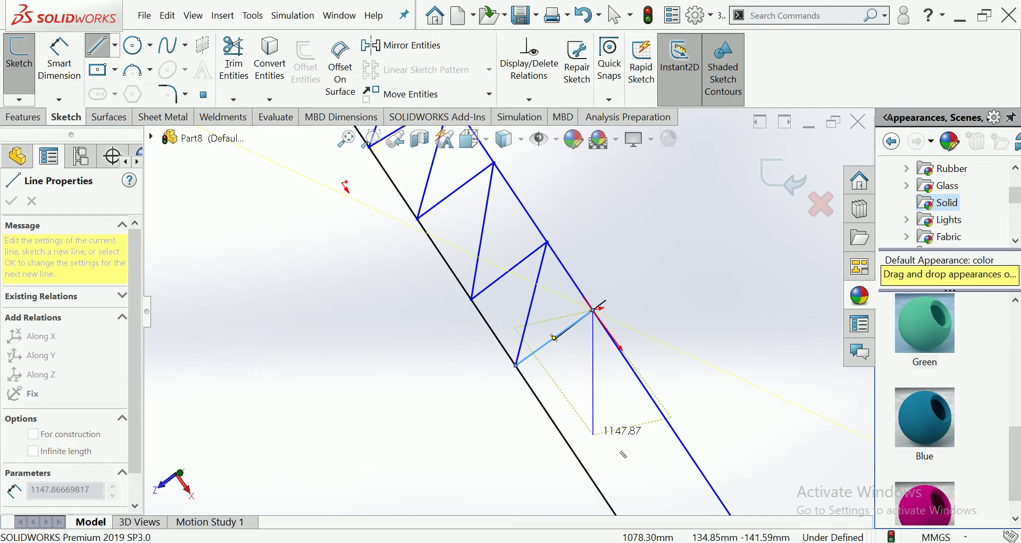
left_click(557, 427)
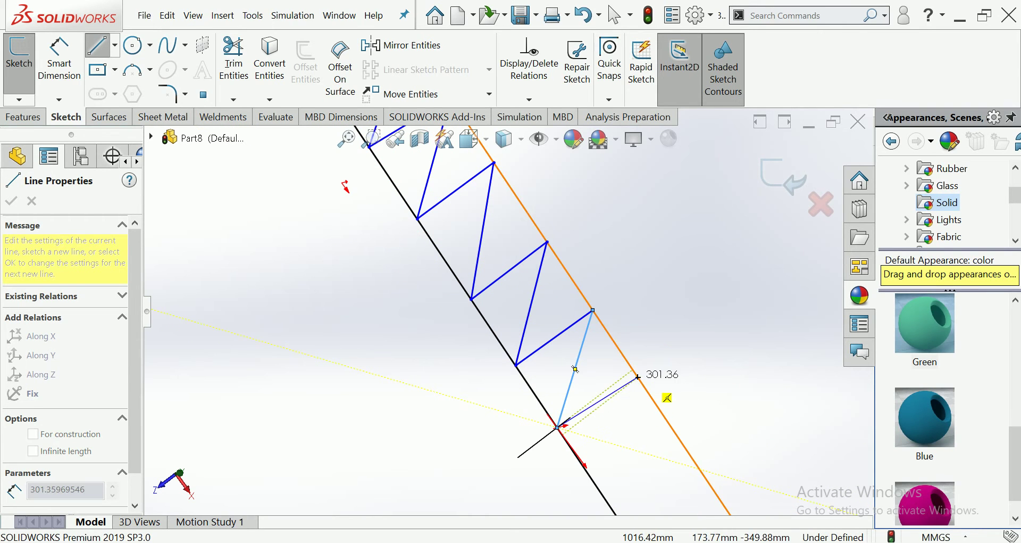
left_click(633, 370)
middle_click_drag(633, 369, 557, 416, "ctrl")
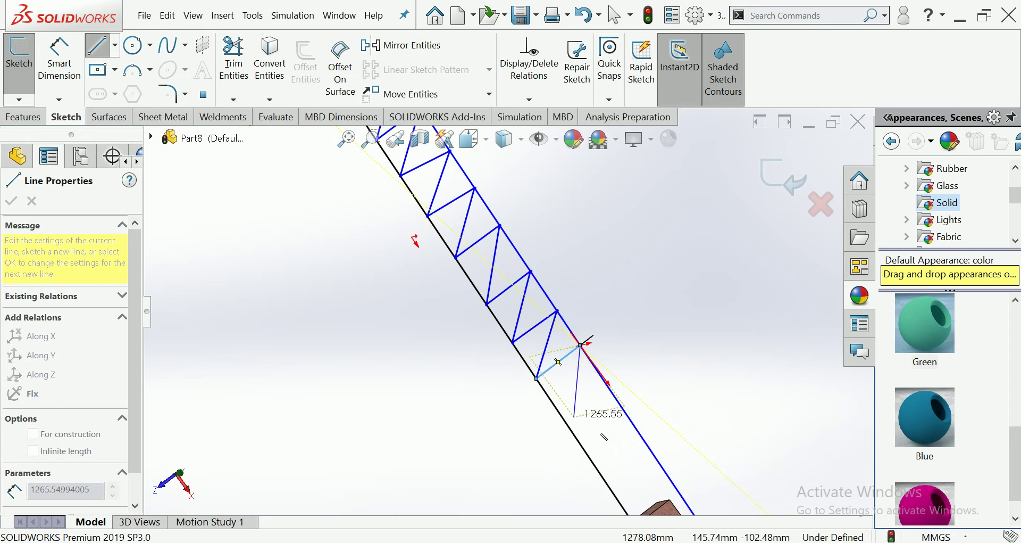
left_click(556, 416)
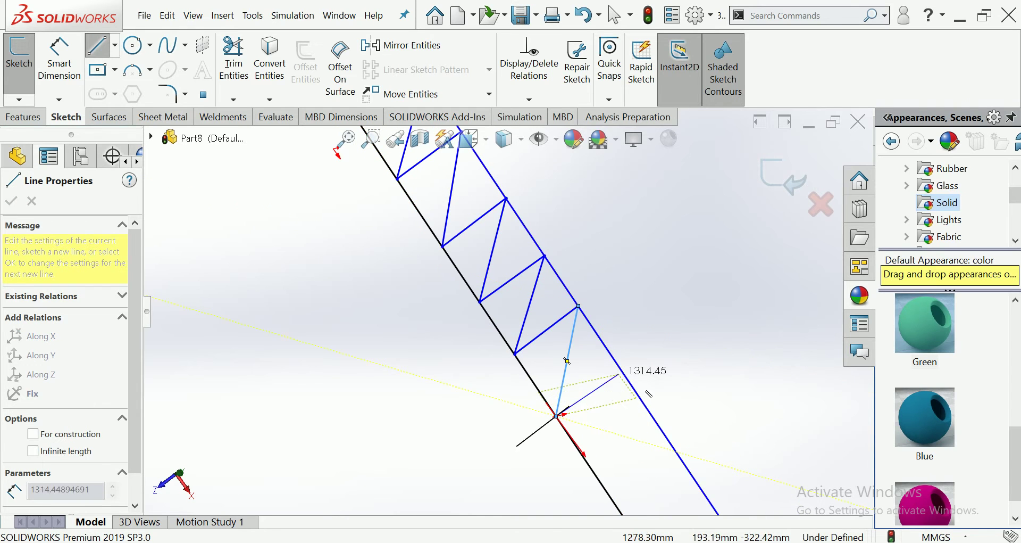
left_click(619, 367)
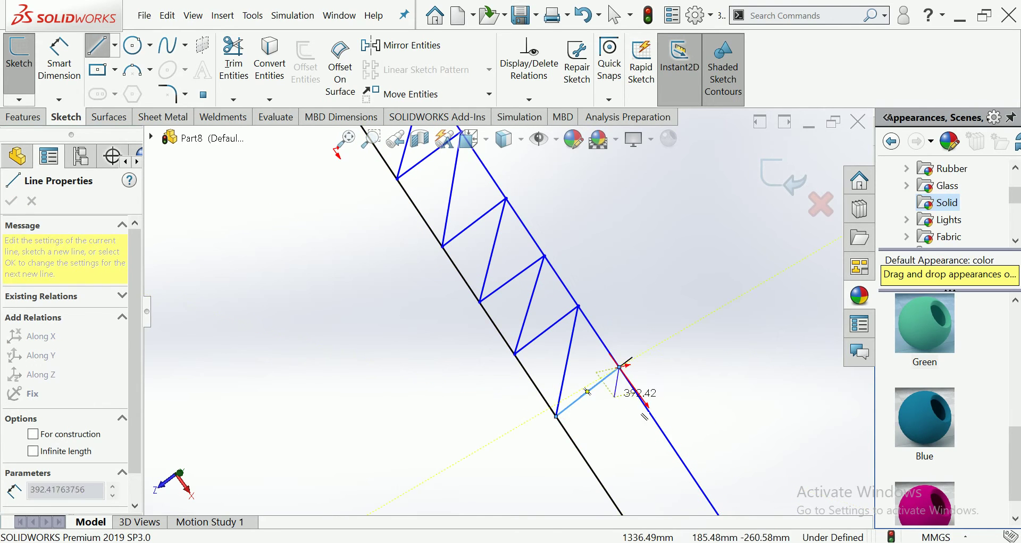
scroll(604, 420, "up", 3)
scroll(564, 410, "down", 3)
left_click(549, 392)
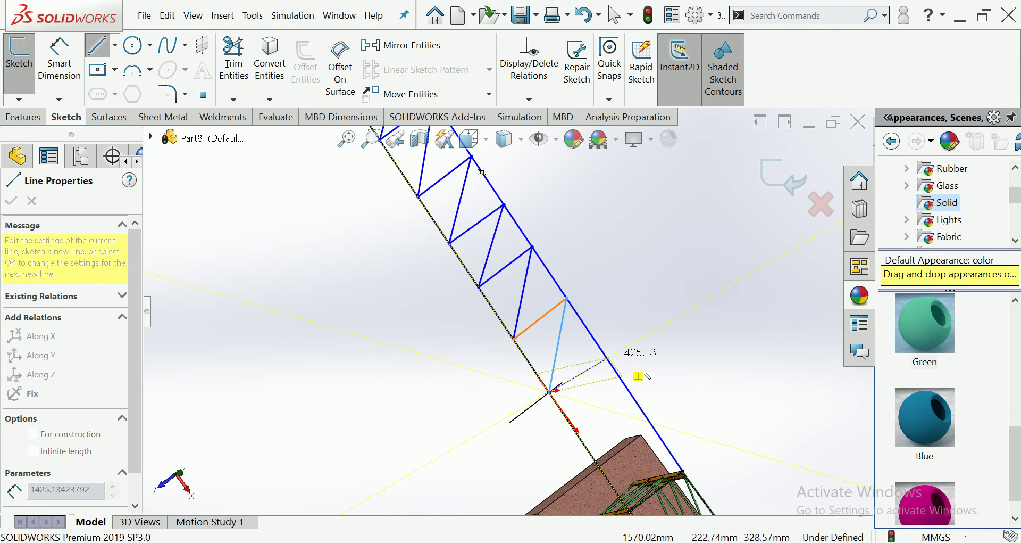
End the final diagonal on the chord near the truss end and check its length
middle_click_drag(607, 360, 584, 367)
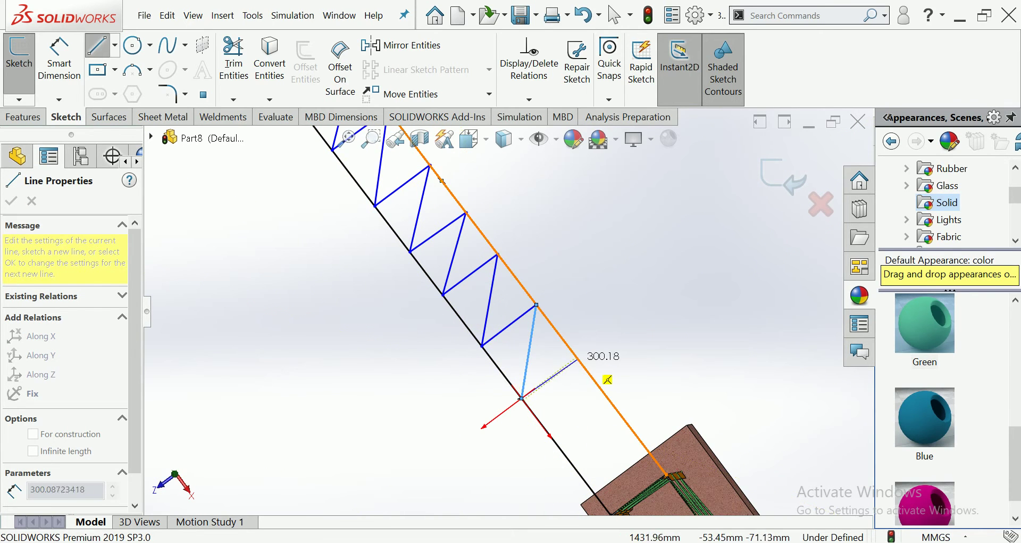
middle_click_drag(606, 376, 574, 417)
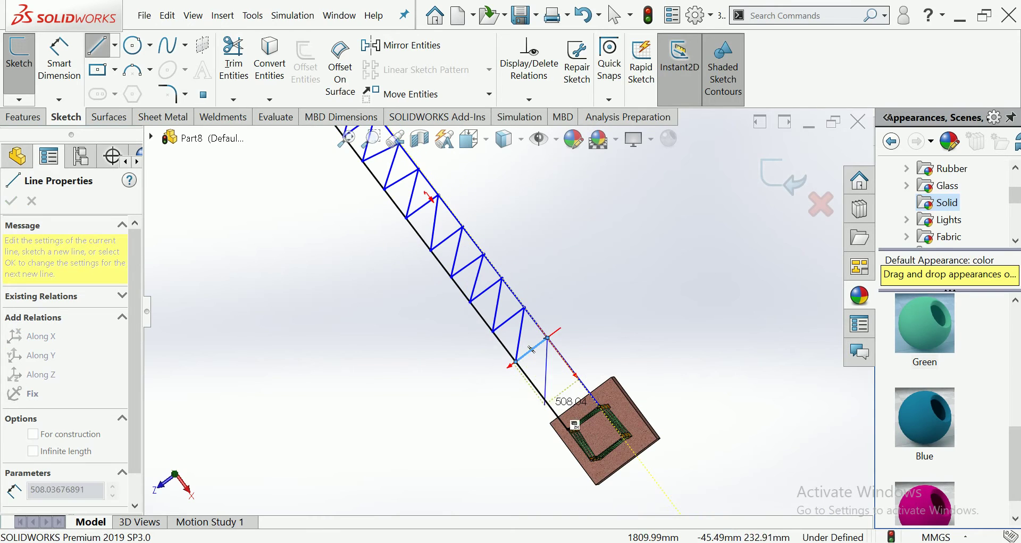
mouse_move(568, 414)
middle_mouse_down()
mouse_move(585, 374)
mouse_move(564, 376)
middle_mouse_up()
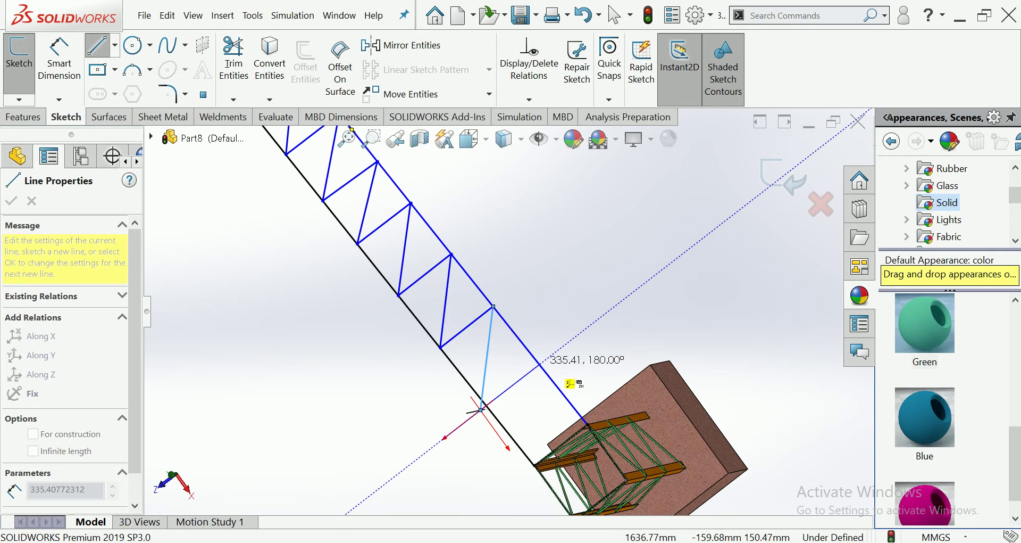
mouse_move(567, 382)
middle_mouse_down()
mouse_move(600, 338)
mouse_move(537, 396)
middle_mouse_up()
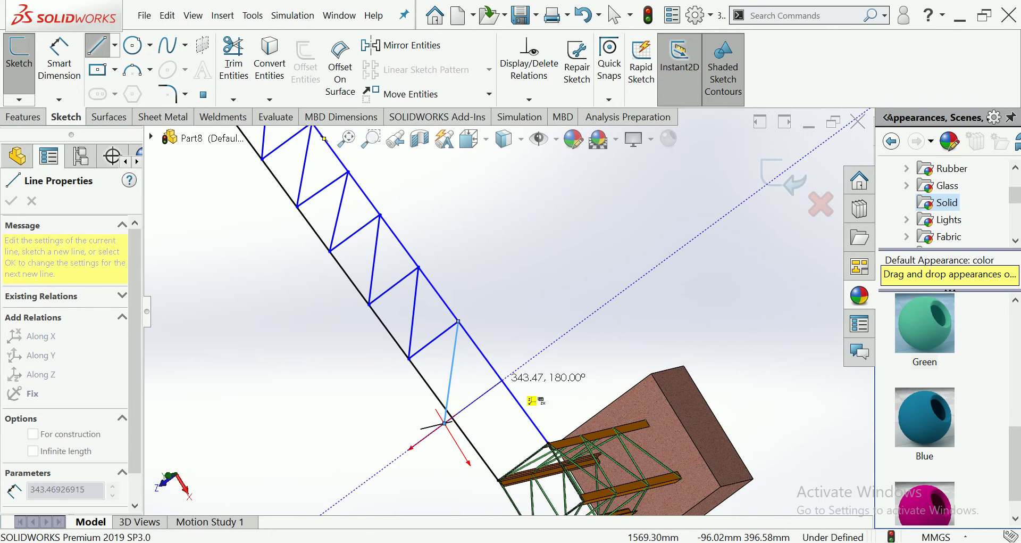
left_click(502, 381)
mouse_move(477, 453)
middle_mouse_down()
mouse_move(520, 495)
mouse_move(529, 472)
middle_mouse_up()
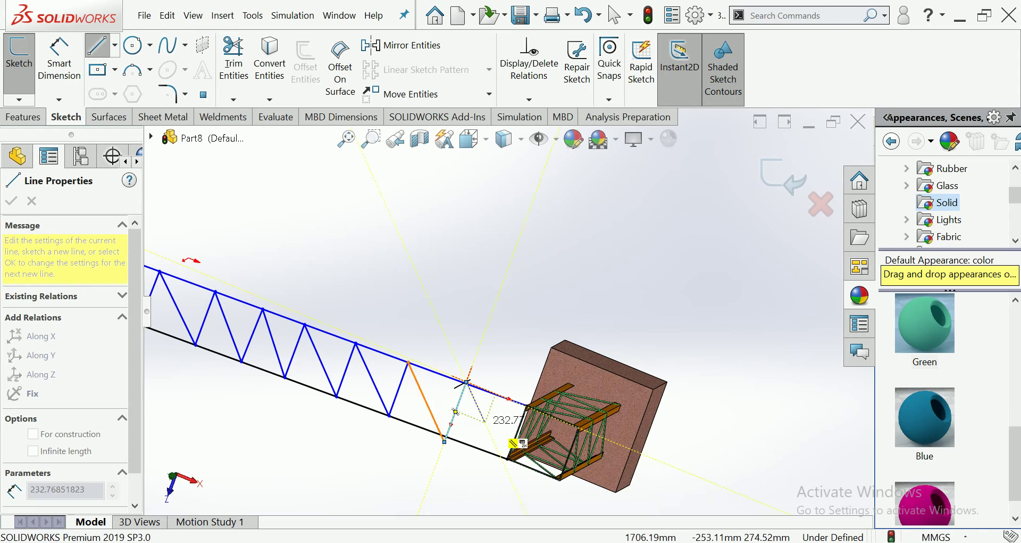
key("Escape")
left_click(426, 401)
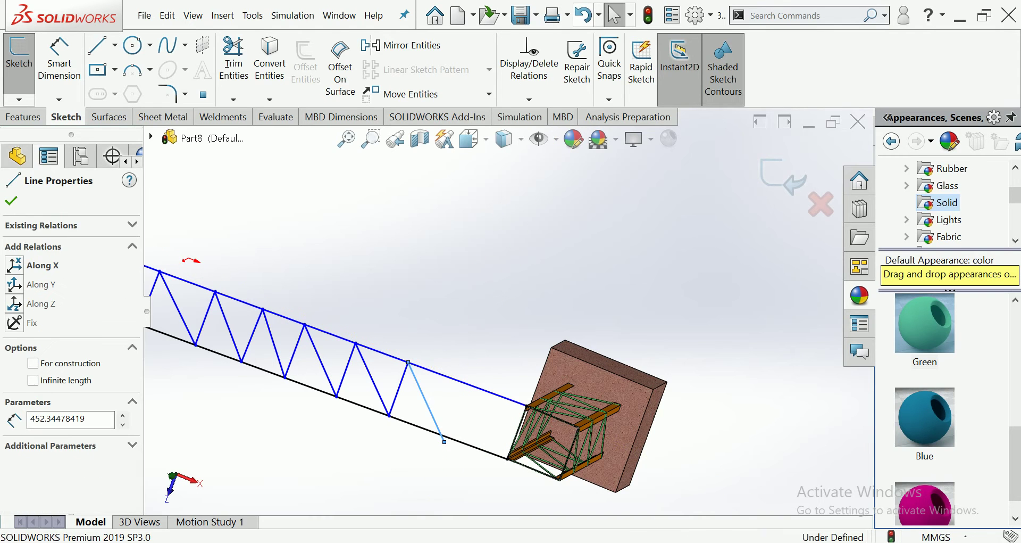
key("Escape")
Draw the first 3D sketch lines from the truss node across to the other chord near the tower
middle_click_drag(190, 260, 175, 383)
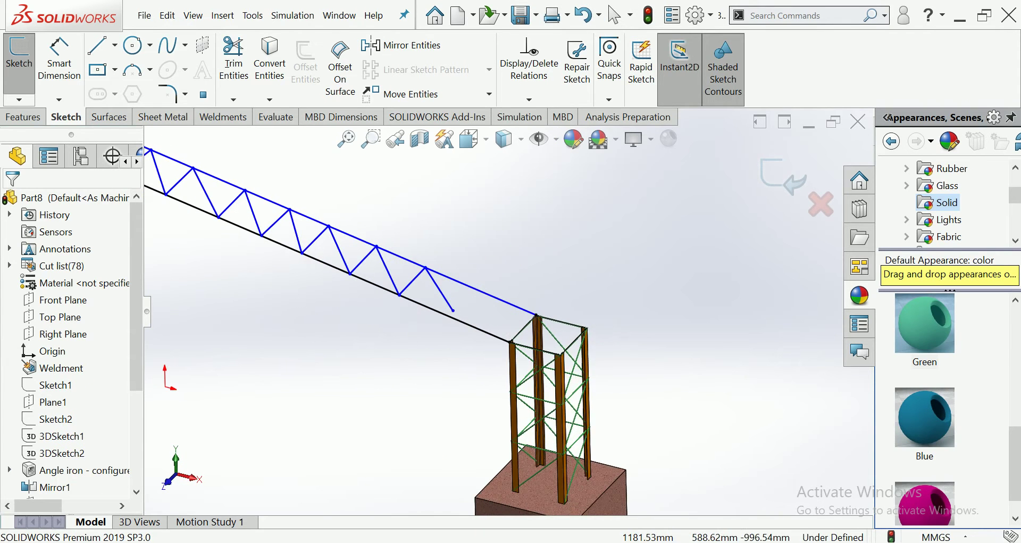
left_click(436, 281)
key("Escape")
middle_click_drag(436, 281, 426, 346)
middle_click_drag(373, 320, 274, 379)
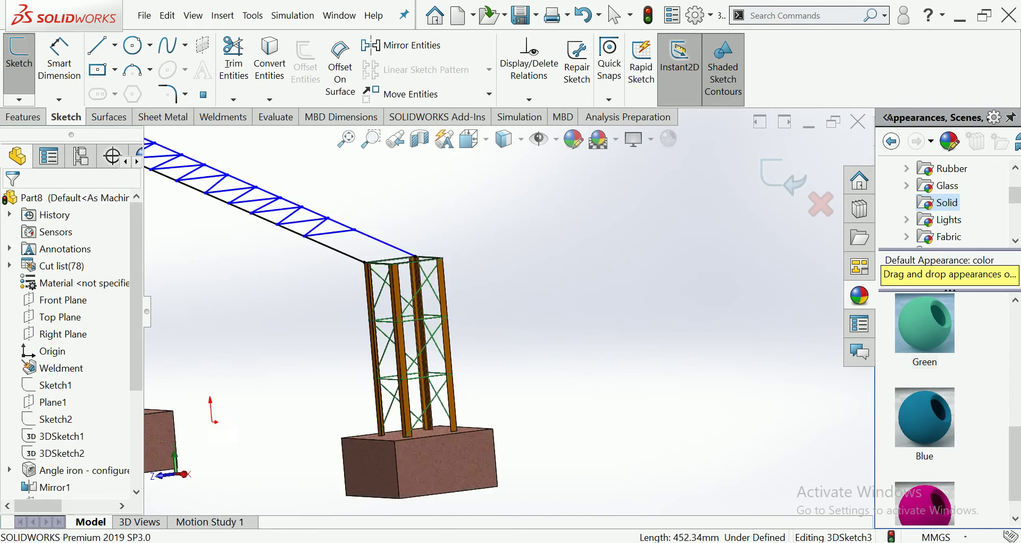
scroll(274, 378, "up", 5)
scroll(504, 298, "down", 2)
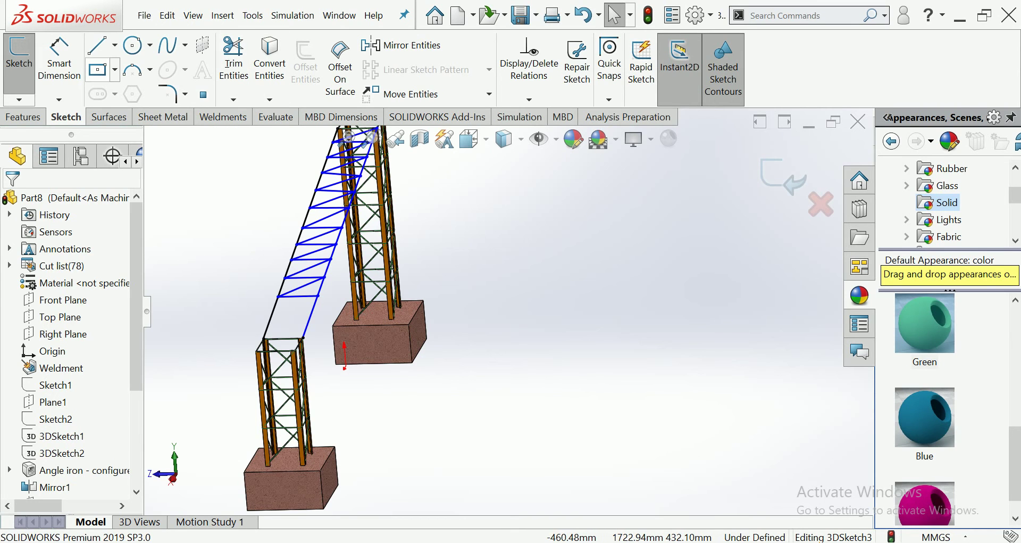
key("l")
scroll(331, 325, "up", 3)
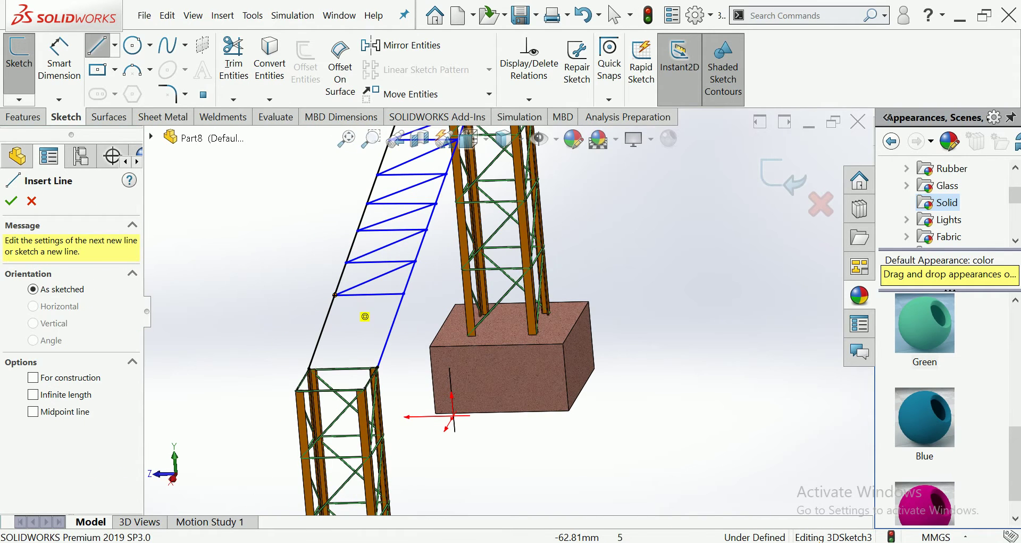
left_click(335, 295)
left_click(392, 325)
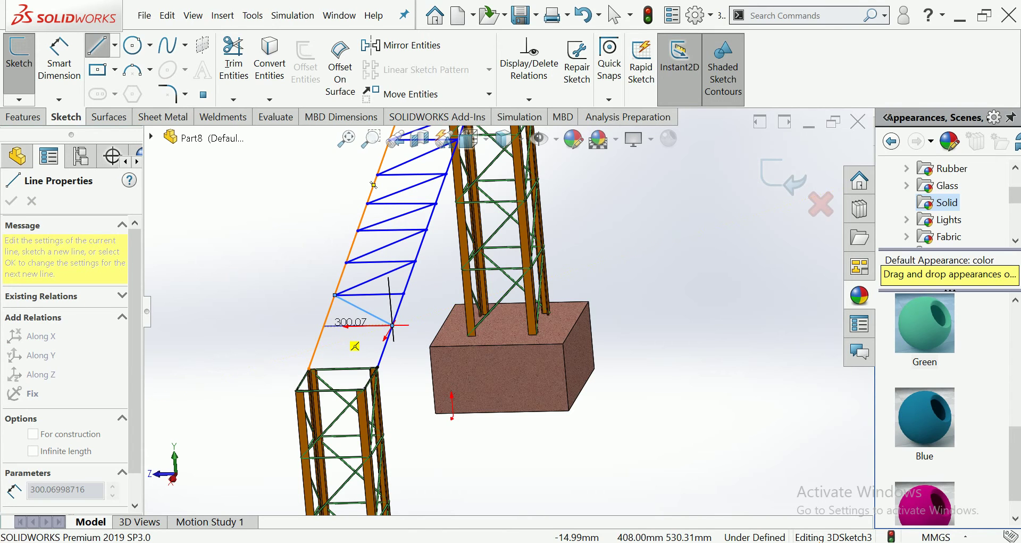
left_click(323, 326)
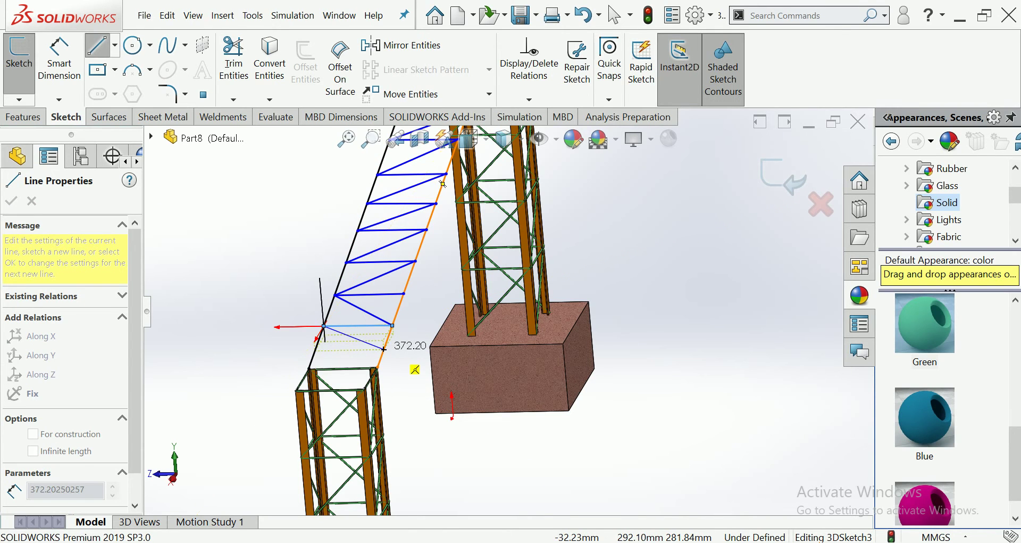
Add the remaining diagonal and cross member to the left chord, then end the line chain
middle_click_drag(384, 349, 367, 333)
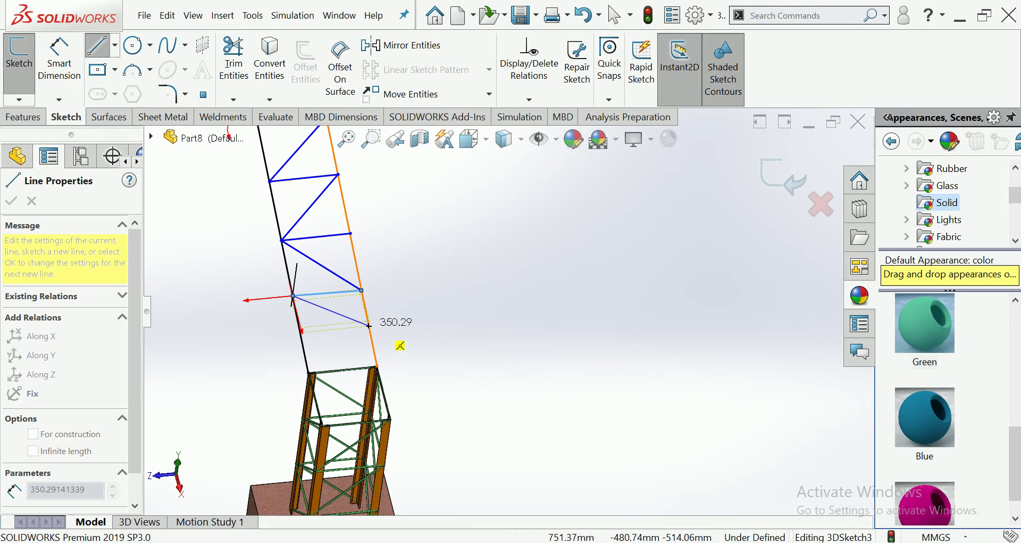
left_click(370, 330)
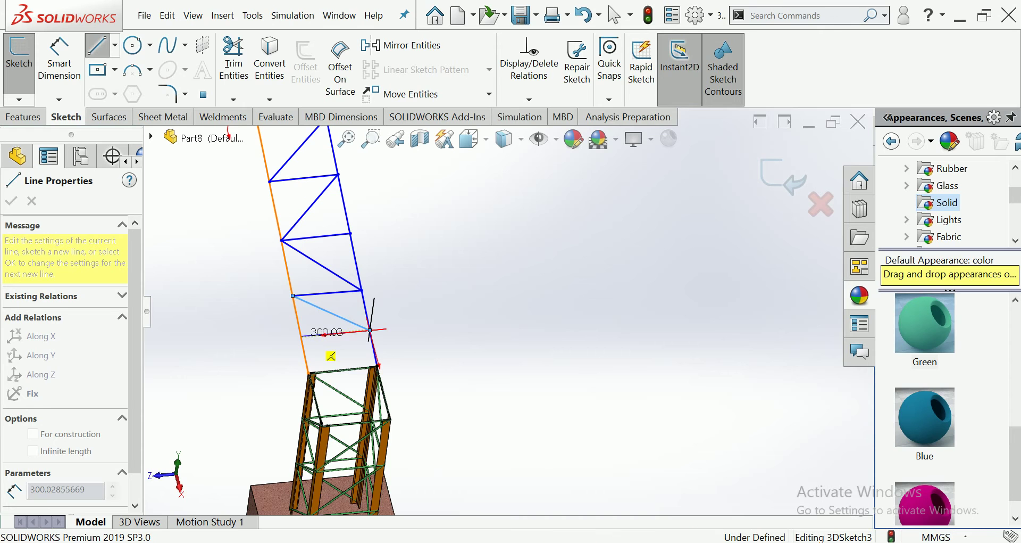
left_click(301, 336)
double_click(377, 365)
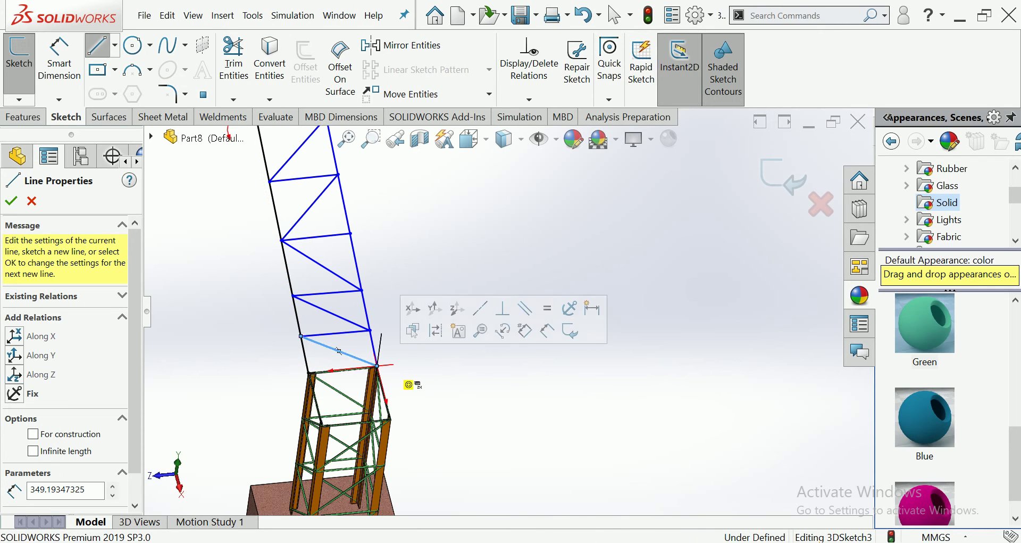
scroll(339, 350, "down", 3)
key("Escape")
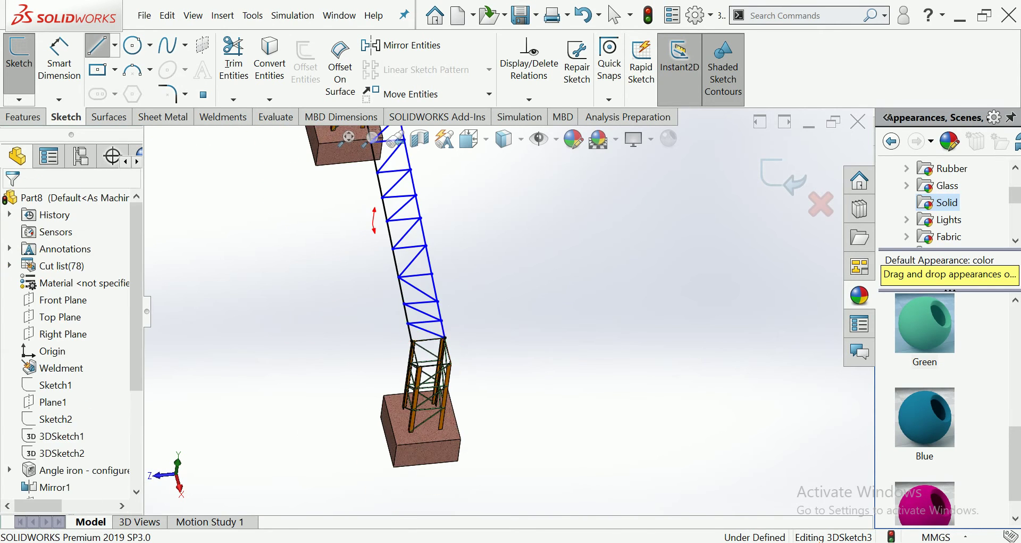
Check the full two-tower frame in isometric view, then exit 3DSketch3
middle_click_drag(339, 351, 426, 298)
key("ctrl+7")
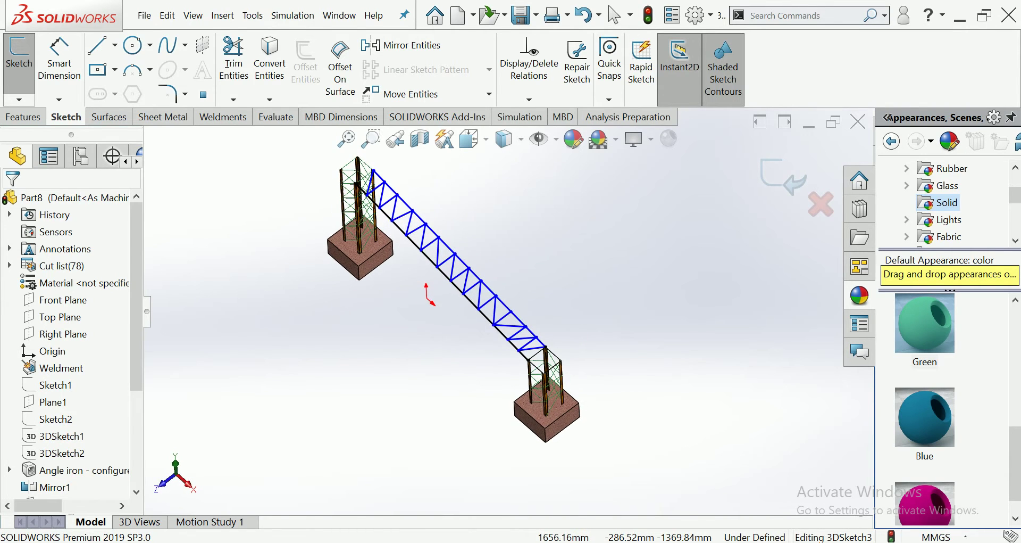
scroll(483, 397, "down", 3)
scroll(585, 290, "down", 2)
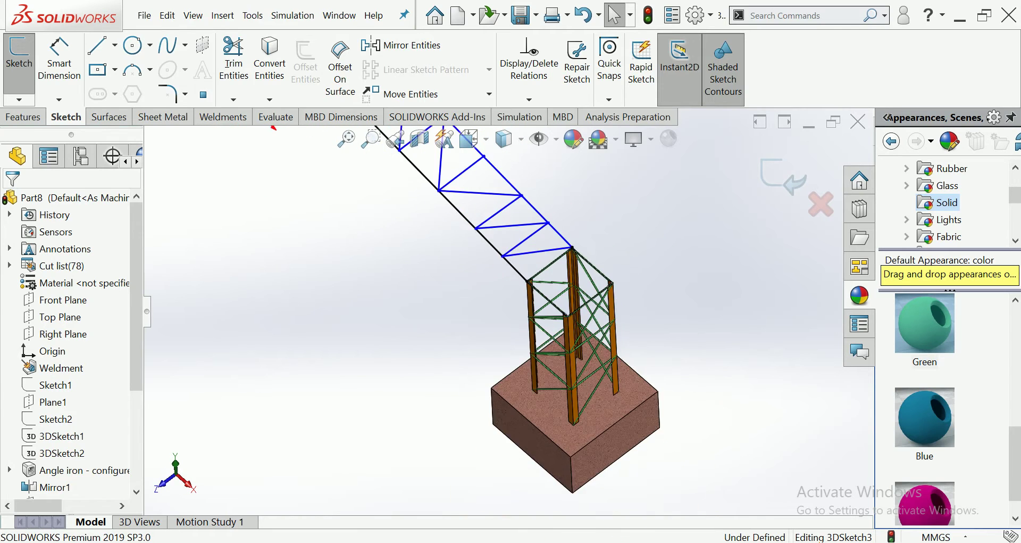
scroll(586, 290, "down", 3)
scroll(495, 320, "up", 3)
scroll(465, 229, "down", 2)
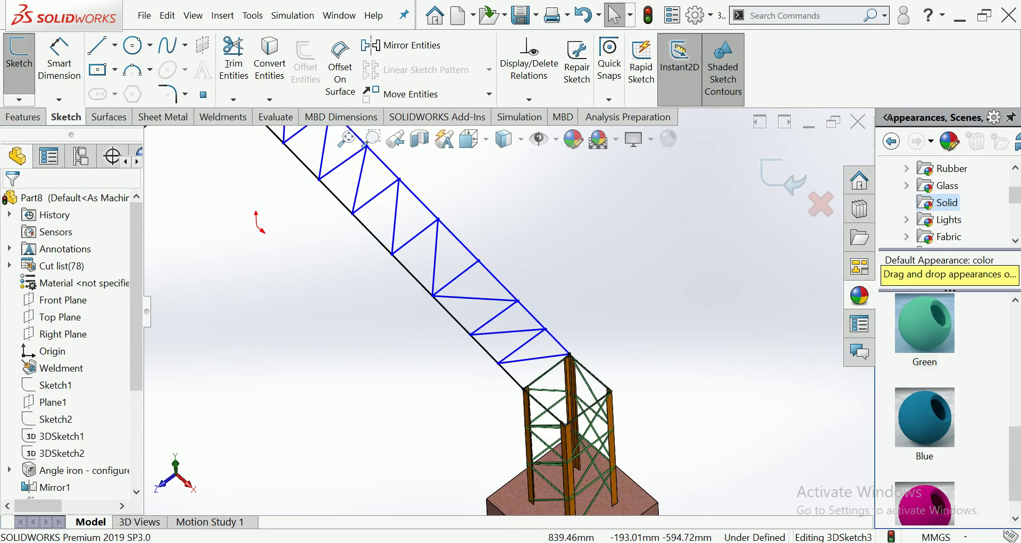
scroll(361, 248, "up", 2)
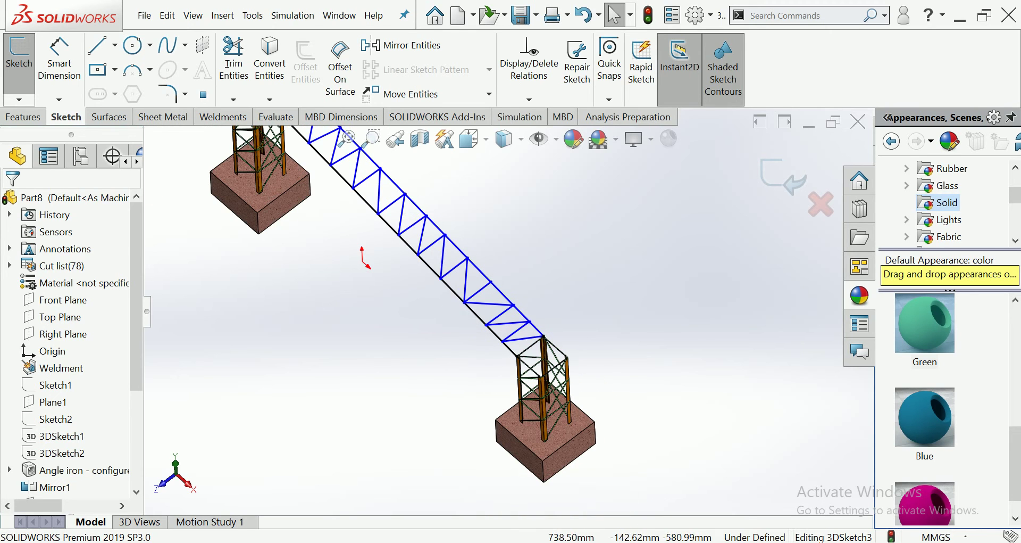
scroll(406, 261, "up", 2)
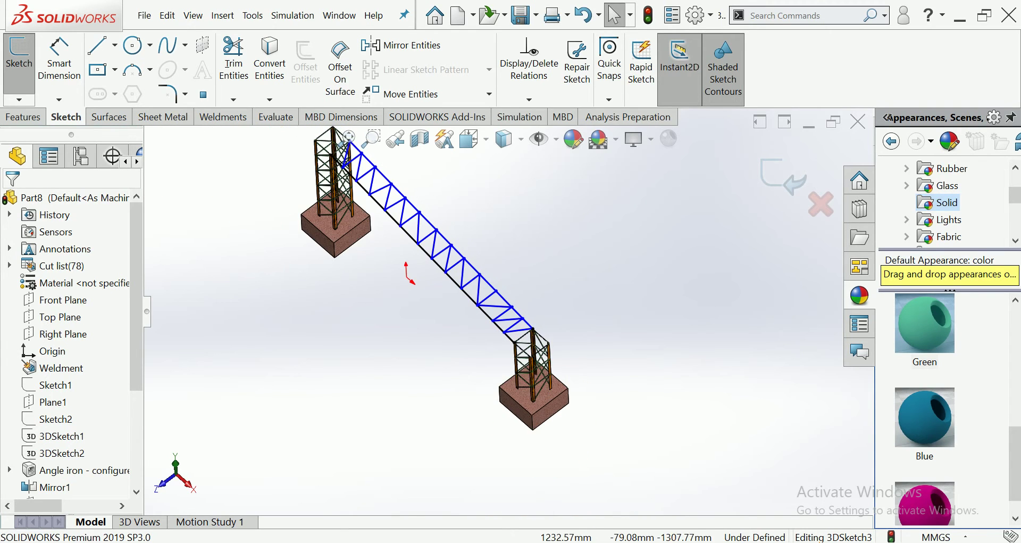
middle_click_drag(405, 277, 452, 277)
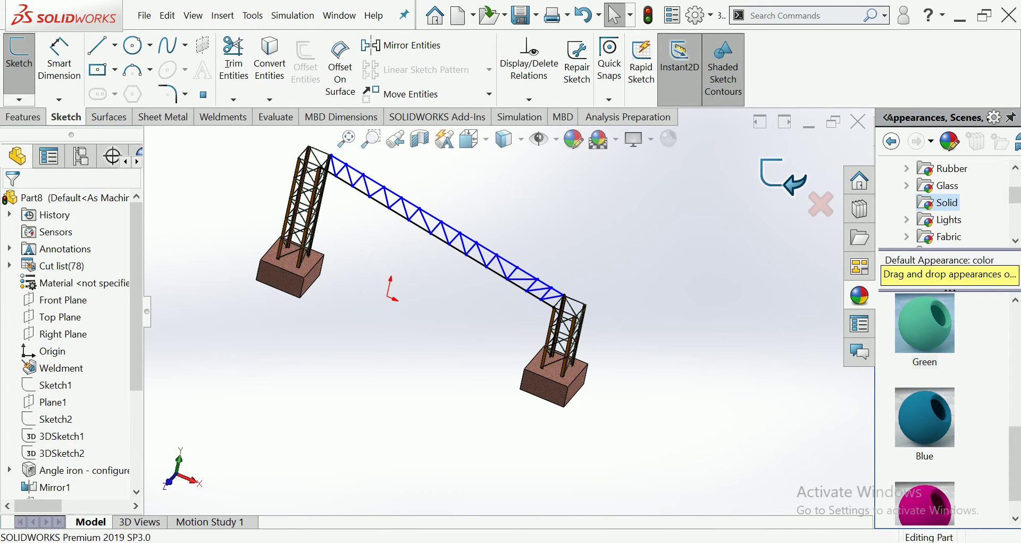
left_click(783, 178)
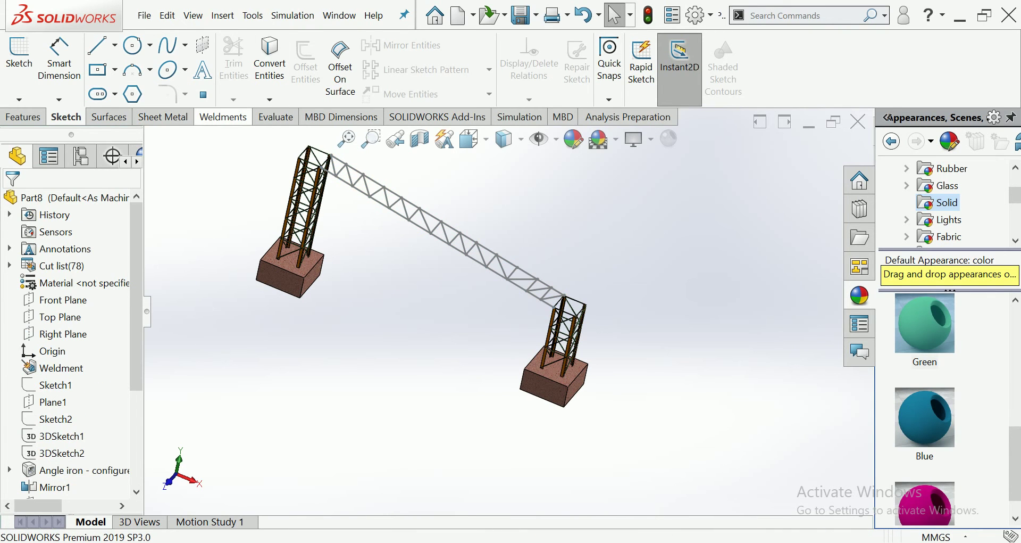
Start a Weldments structural member with an angle iron profile sized 35 x 35 x 5
left_click(223, 116)
left_click(105, 64)
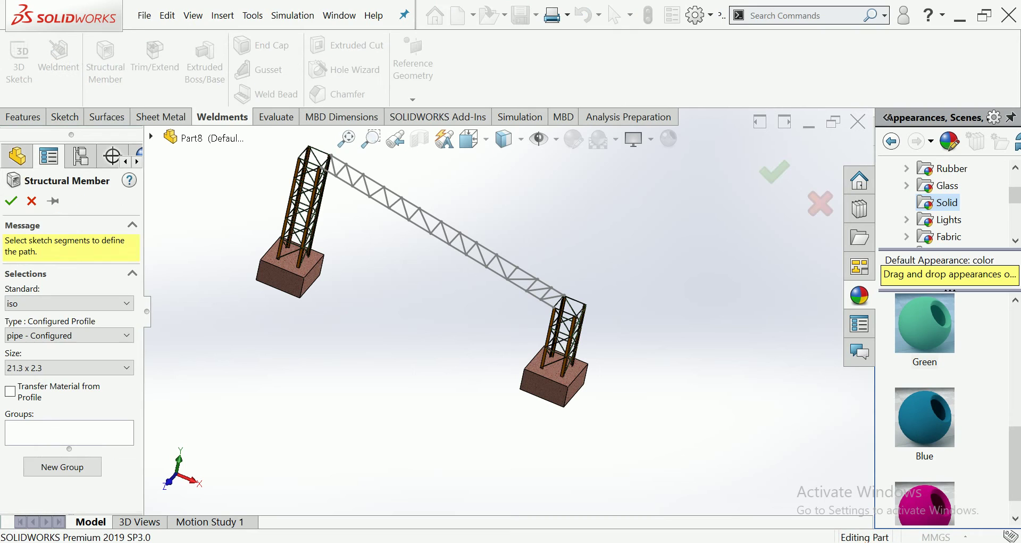
left_click(69, 335)
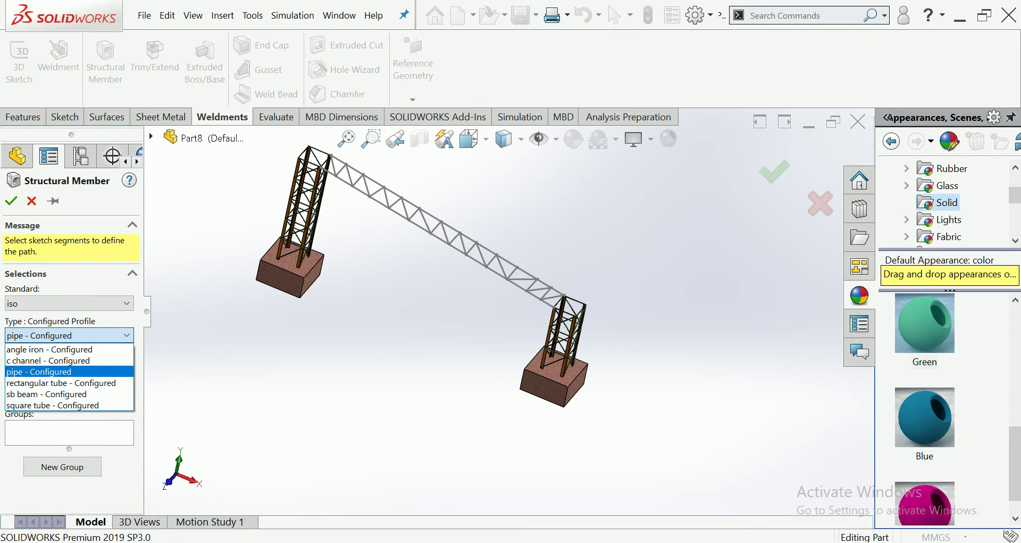
left_click(49, 349)
left_click(69, 367)
left_click(54, 420)
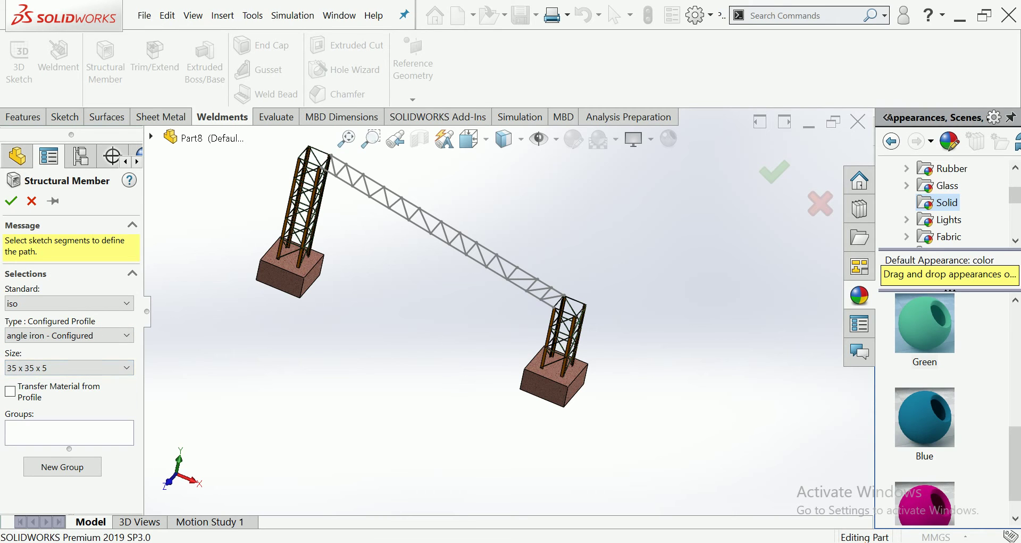
scroll(368, 143, "down", 4)
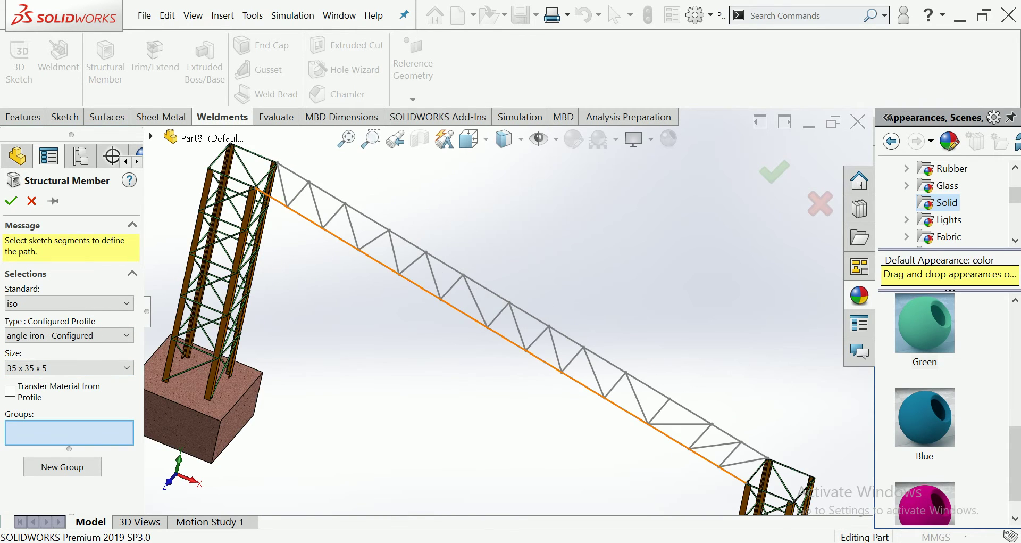
Use the bottom chord as Group1 and the top chord as Group2, then accept the members
left_click(319, 226)
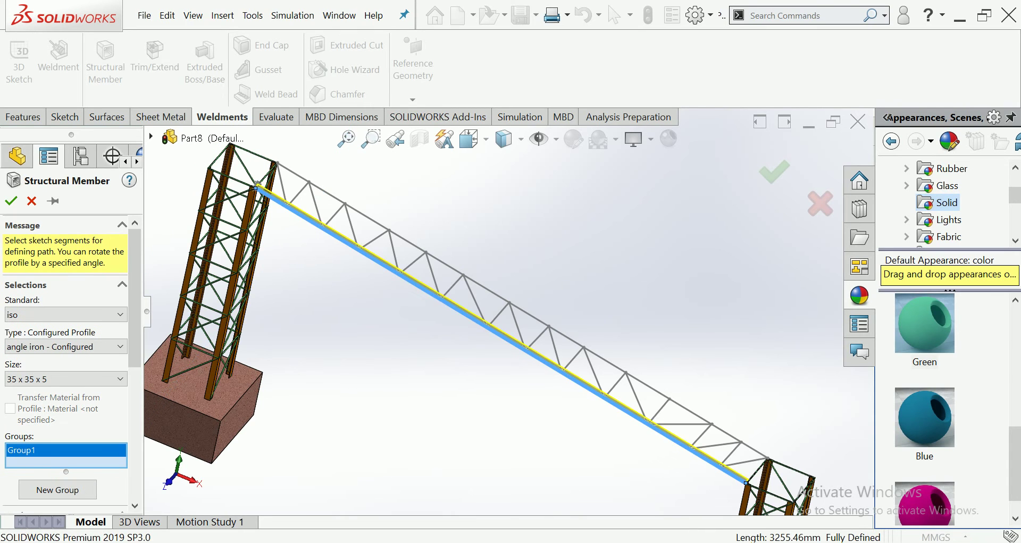
middle_click_drag(320, 225, 306, 260)
scroll(306, 260, "down", 2)
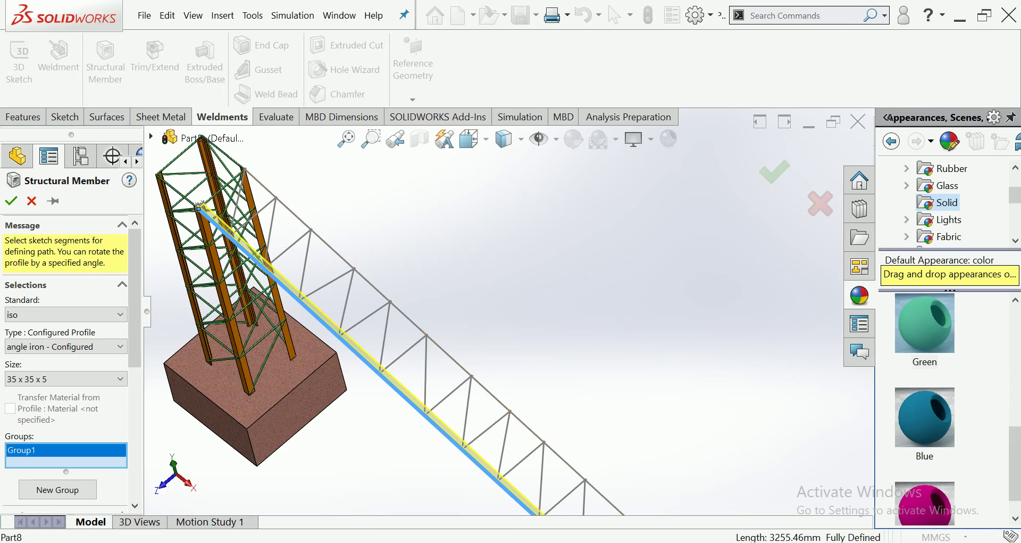
left_click(58, 490)
left_click(399, 308)
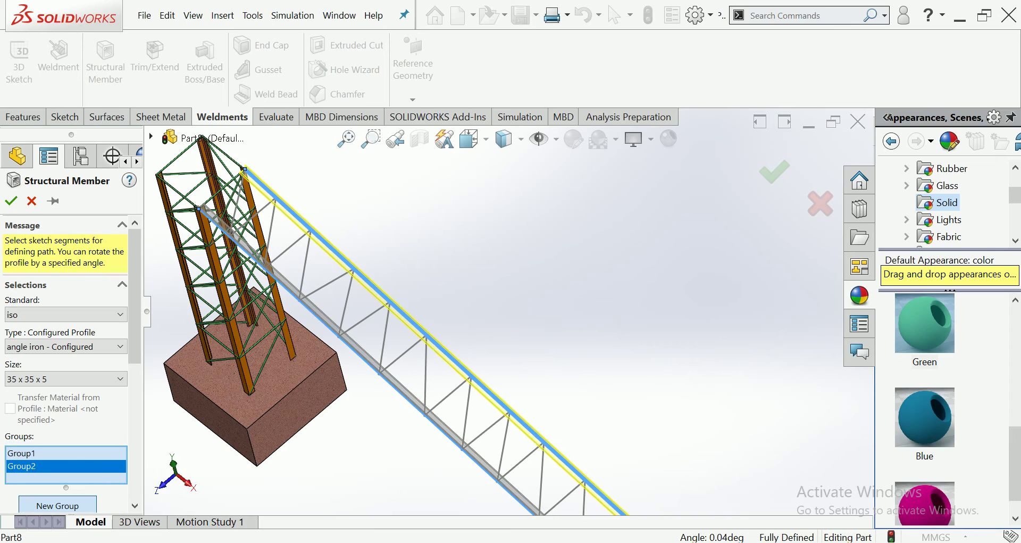
middle_click_drag(479, 319, 532, 266)
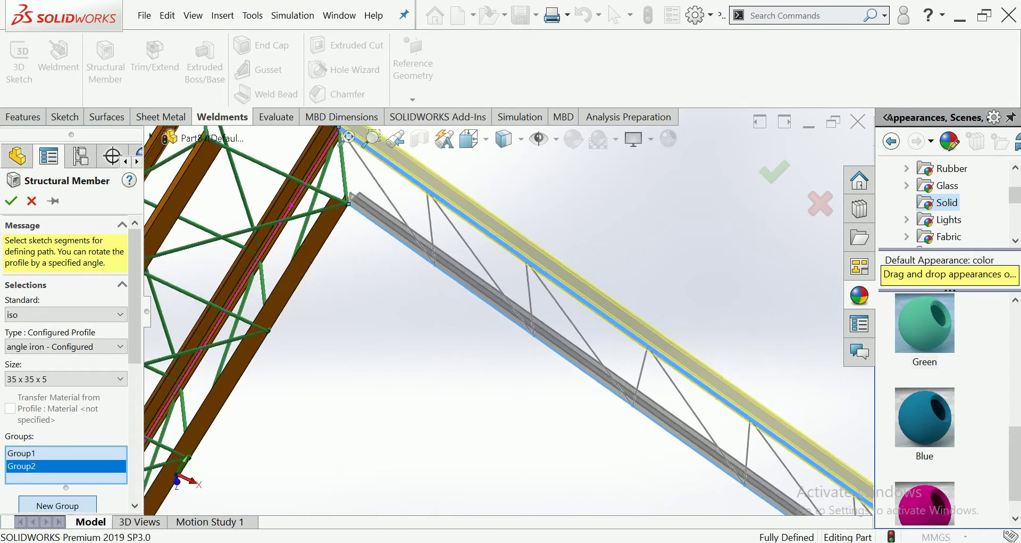
middle_click_drag(510, 319, 532, 298)
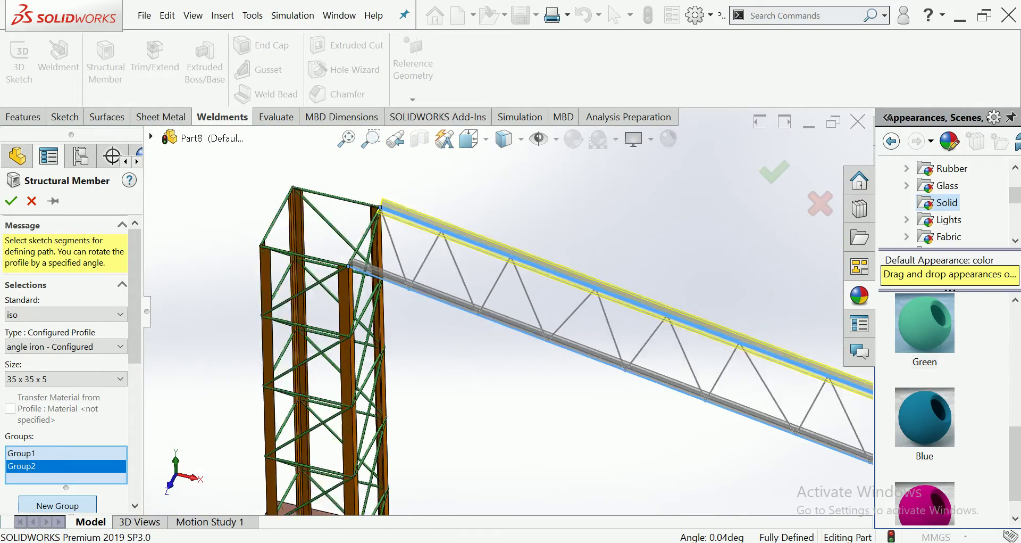
middle_click_drag(510, 319, 532, 298)
key("Return")
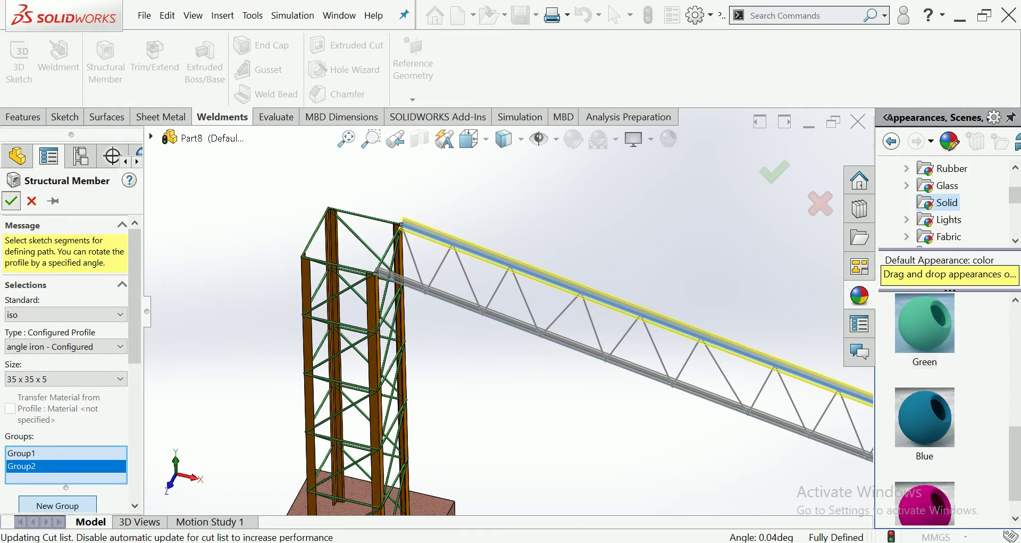
mouse_move(511, 319)
middle_mouse_down()
mouse_move(554, 298)
mouse_move(553, 308)
middle_mouse_up()
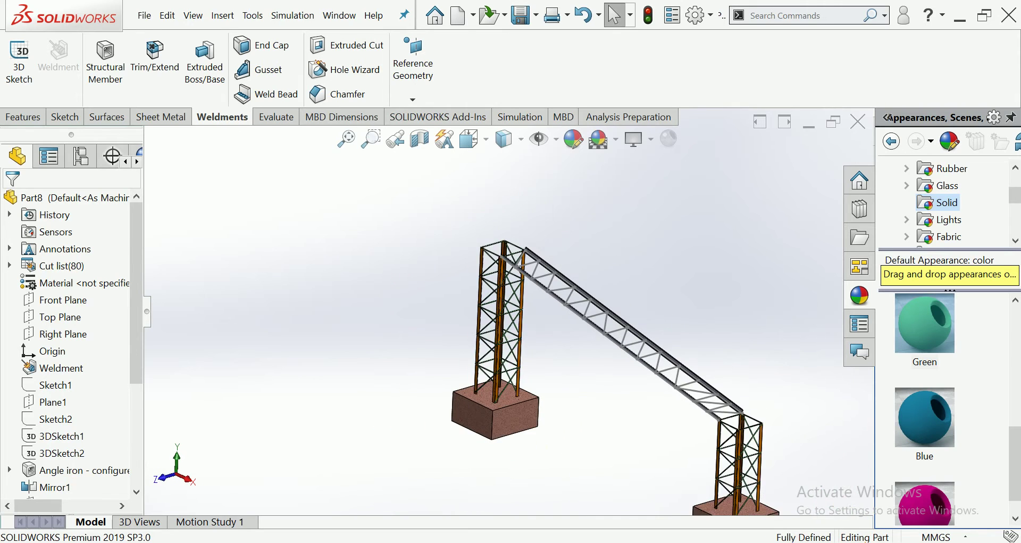
Open the Angle iron chord feature for editing and locate Group1's rotation settings
scroll(69, 486, "down", 3)
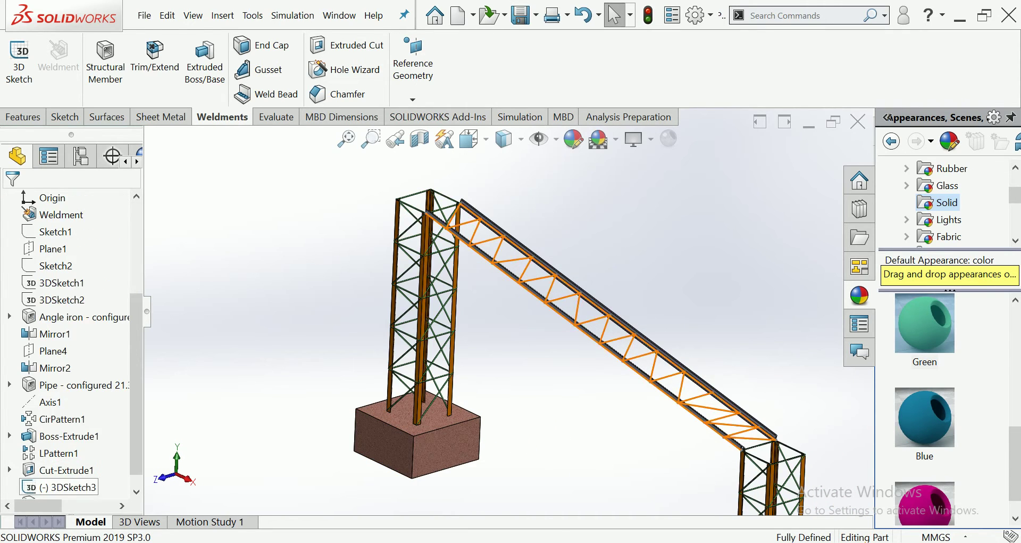
left_click(75, 487)
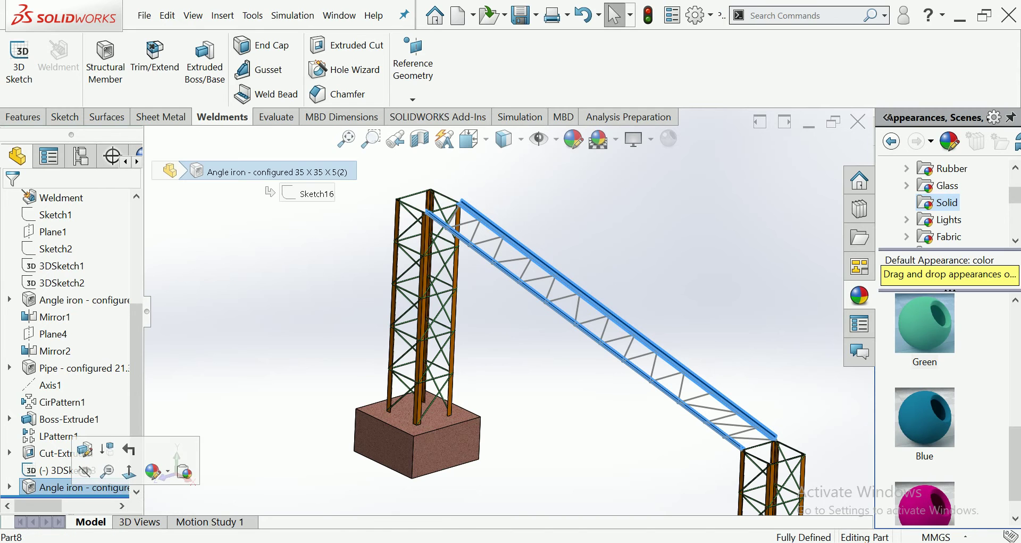
left_click(84, 451)
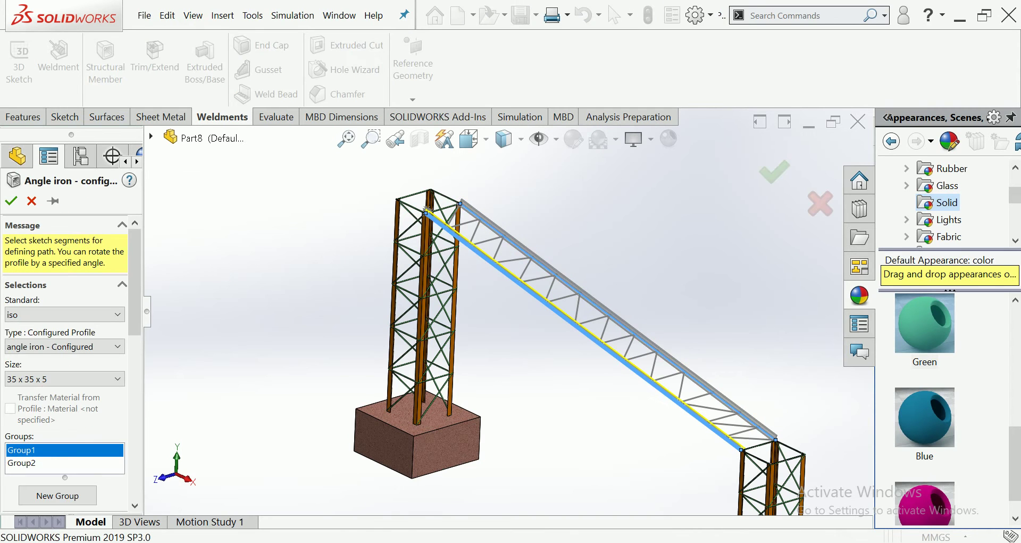
scroll(436, 200, "down", 2)
scroll(436, 199, "down", 3)
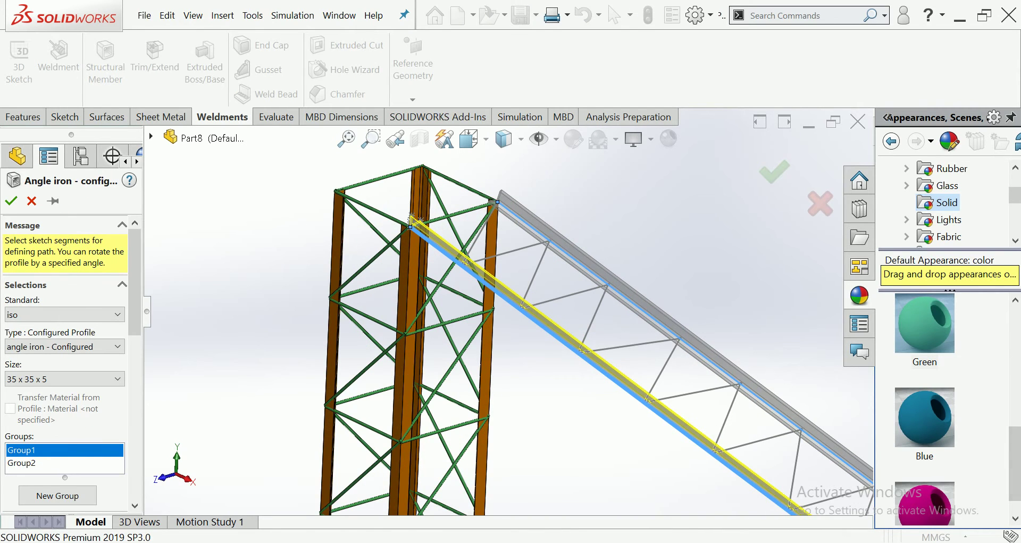
scroll(67, 362, "down", 5)
scroll(66, 362, "down", 5)
scroll(66, 362, "down", 2)
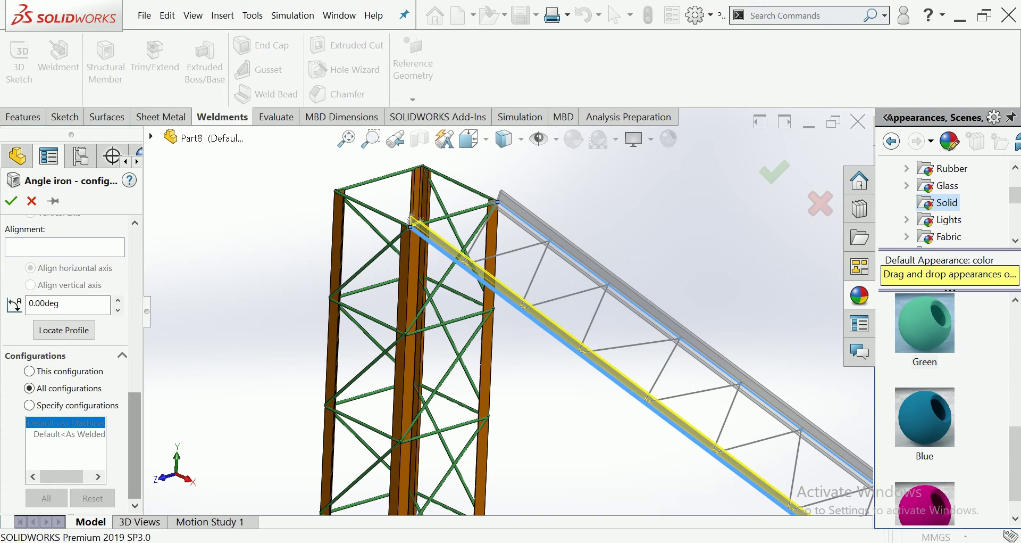
Try Group1 profile rotation angles of 90° and then 180°
left_click(68, 303)
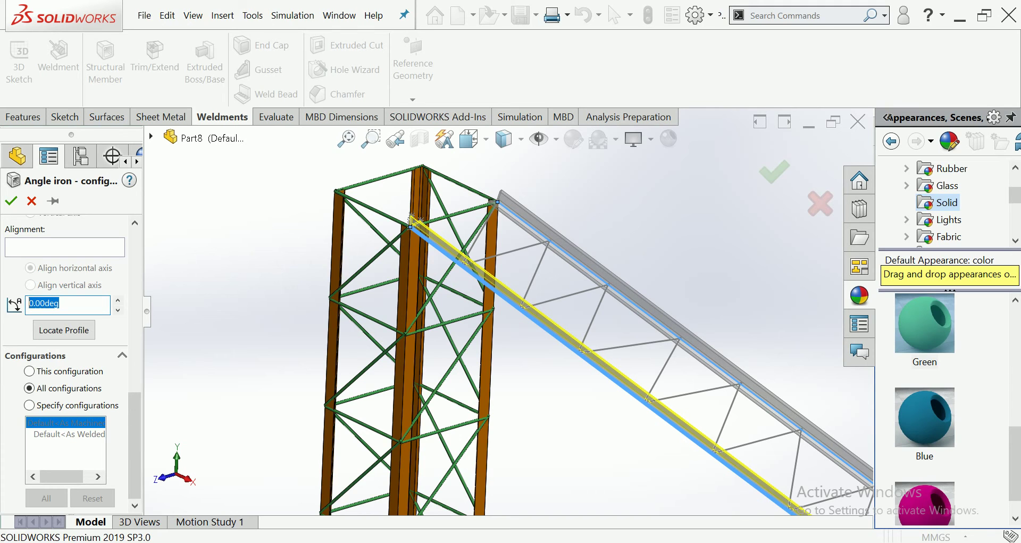
type("90")
key("Return")
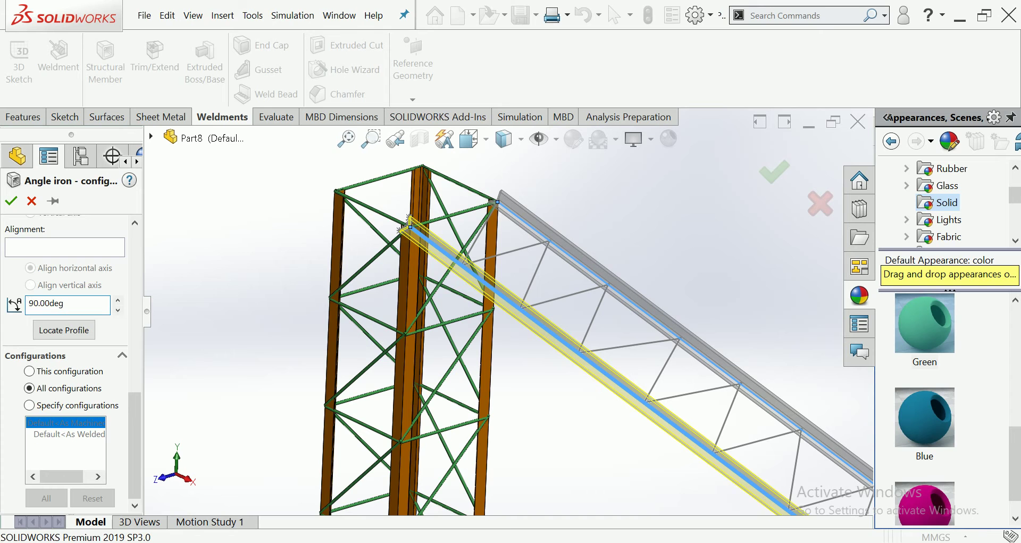
scroll(391, 207, "down", 5)
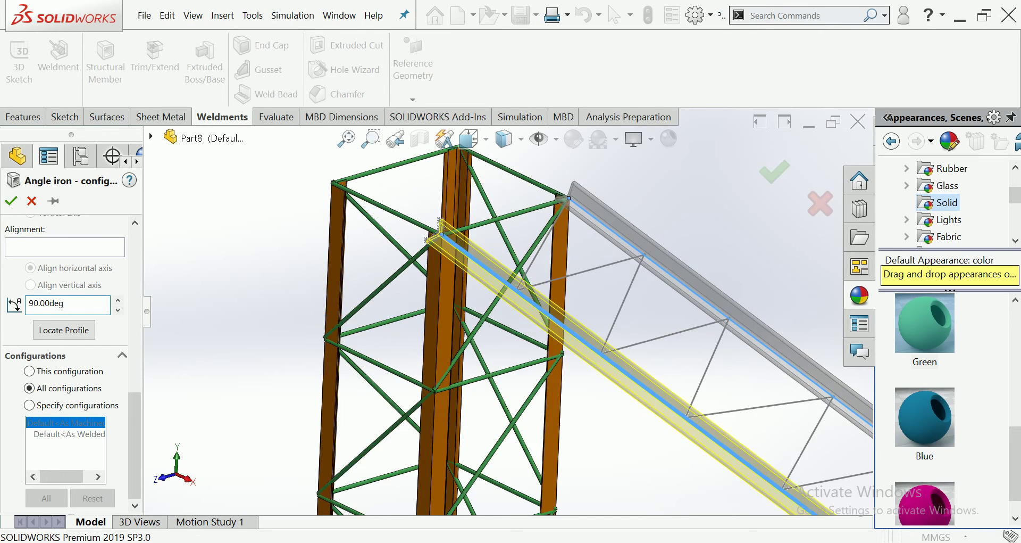
scroll(460, 250, "down", 2)
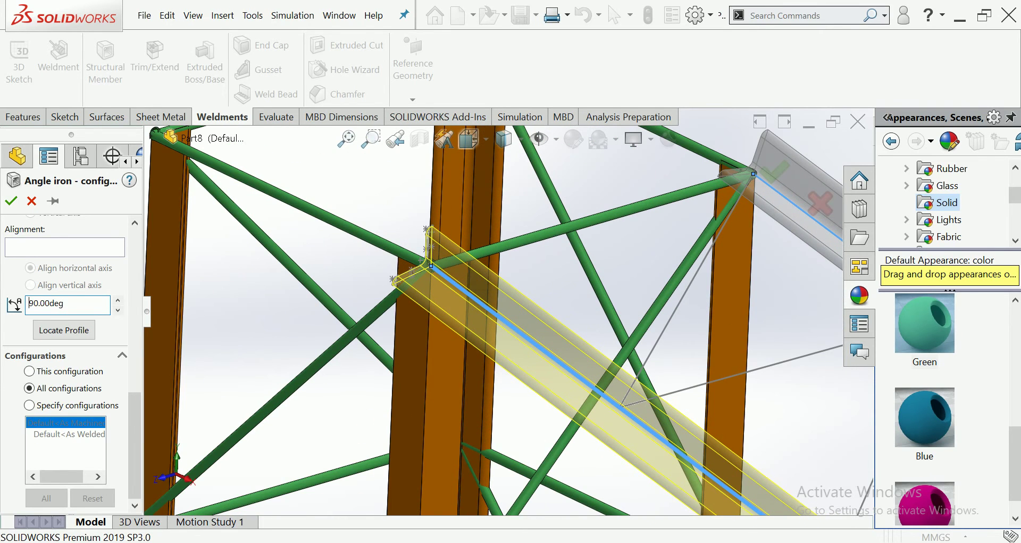
double_click(28, 302)
type("180")
key("Return")
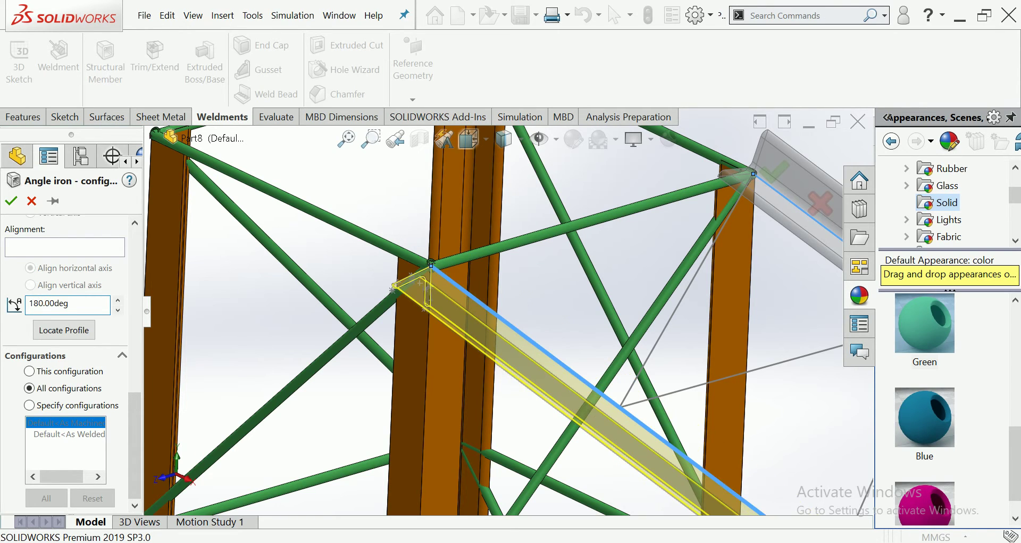
Set the lower chord's rotation angle to 270° and accept the edited feature
scroll(511, 320, "up", 2)
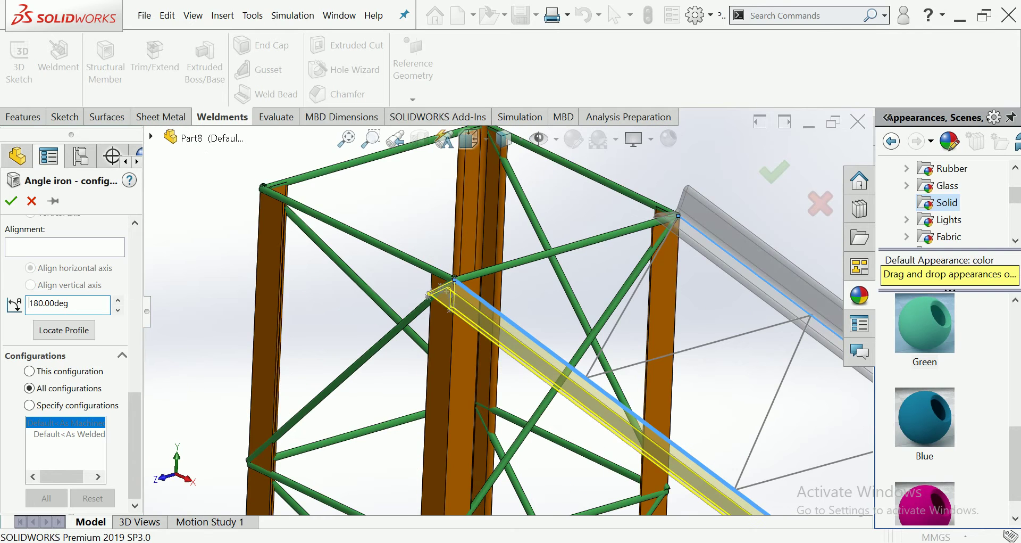
scroll(511, 319, "up", 1)
scroll(510, 320, "up", 1)
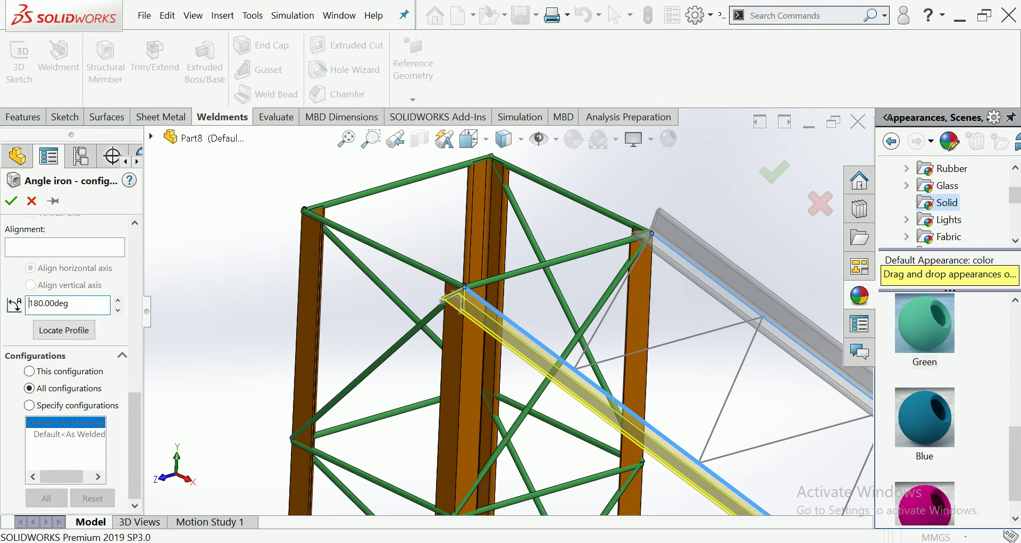
left_click(119, 300)
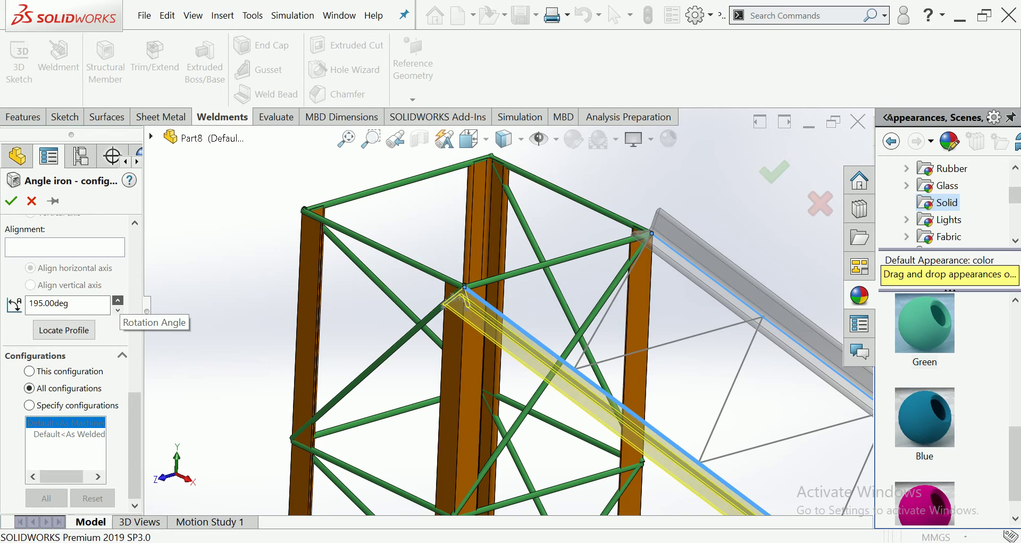
left_click(118, 300)
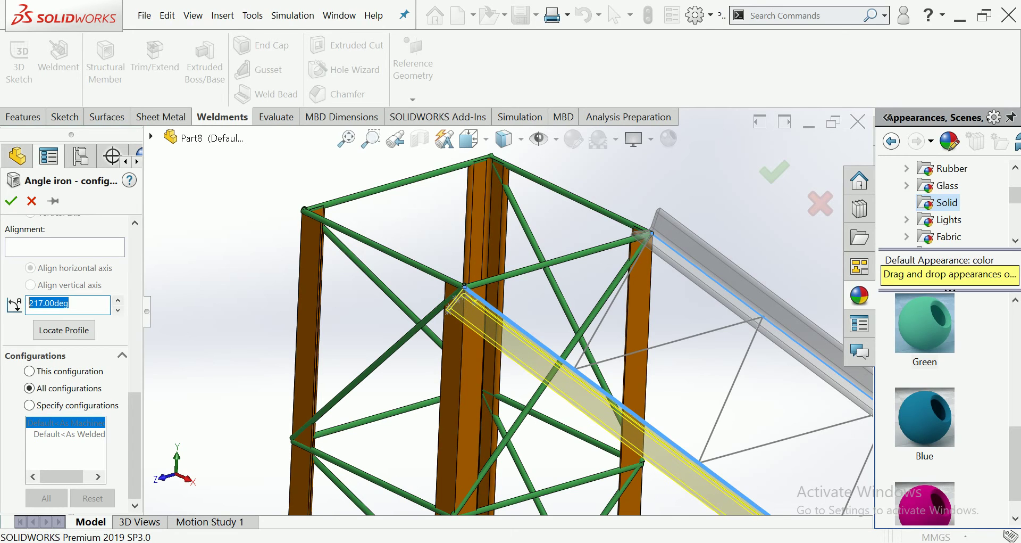
type("270")
key("Return")
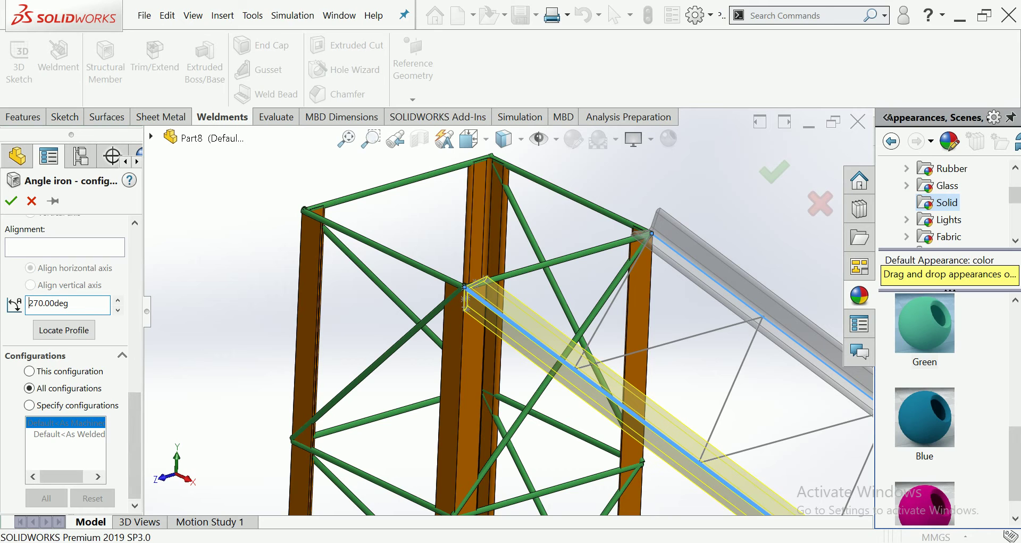
left_click(11, 201)
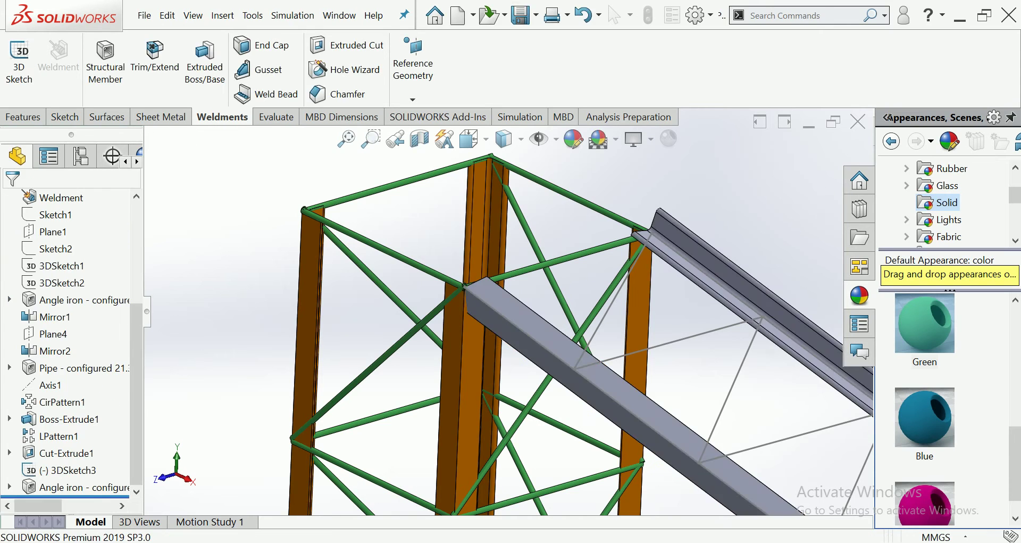
Reopen the Angle iron feature, select Group2, and try a 90° rotation on the upper chord
left_click(672, 234)
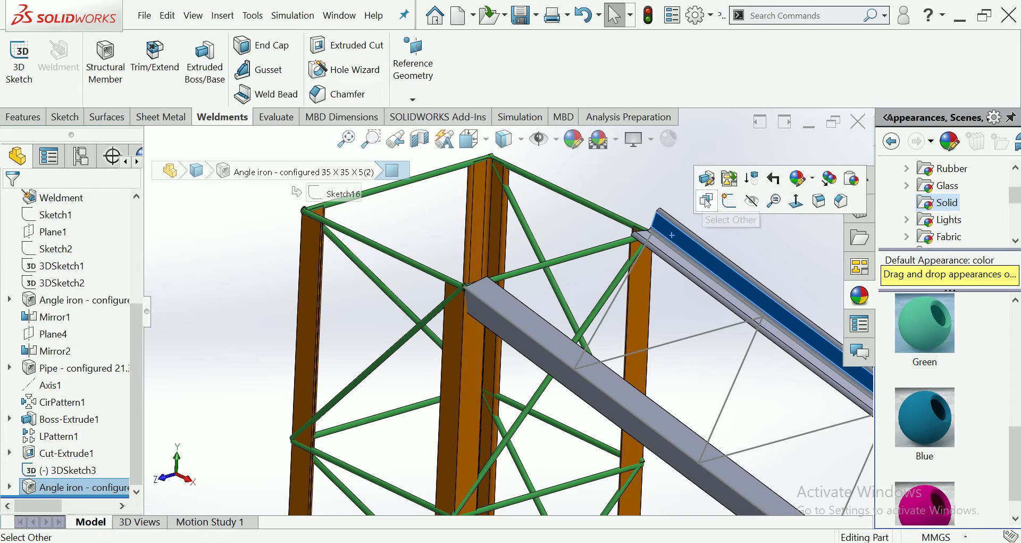
left_click(686, 218)
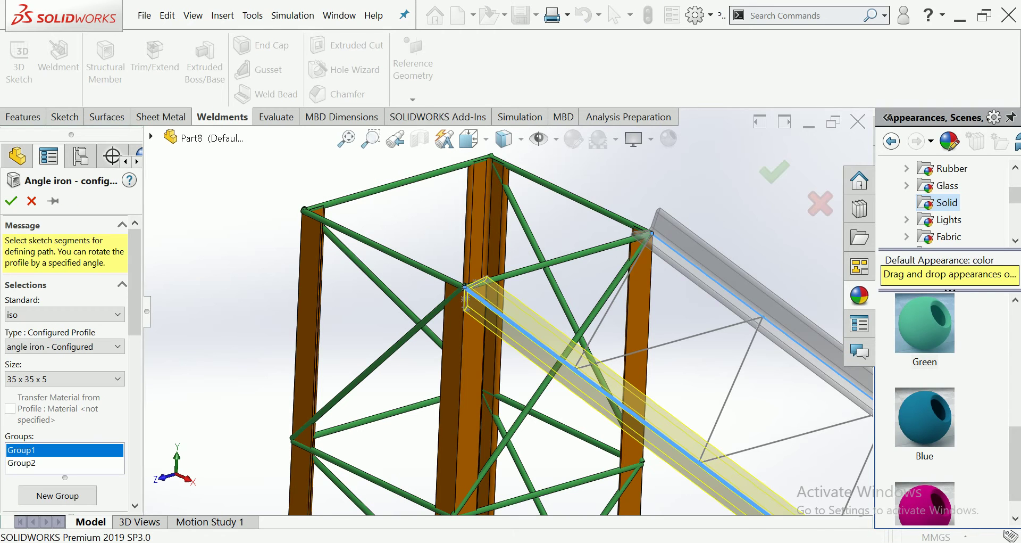
scroll(69, 346, "down", 3)
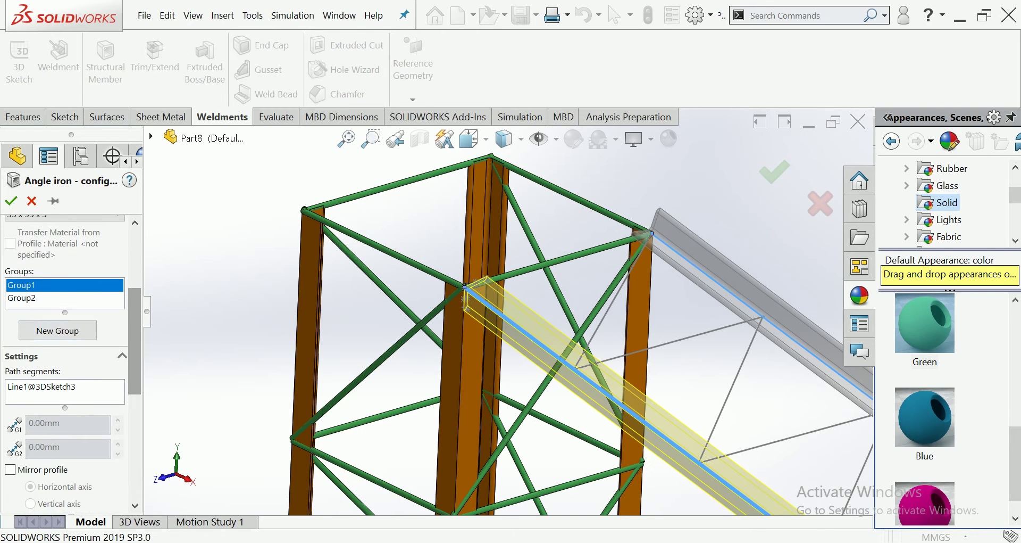
left_click(63, 298)
scroll(69, 362, "down", 3)
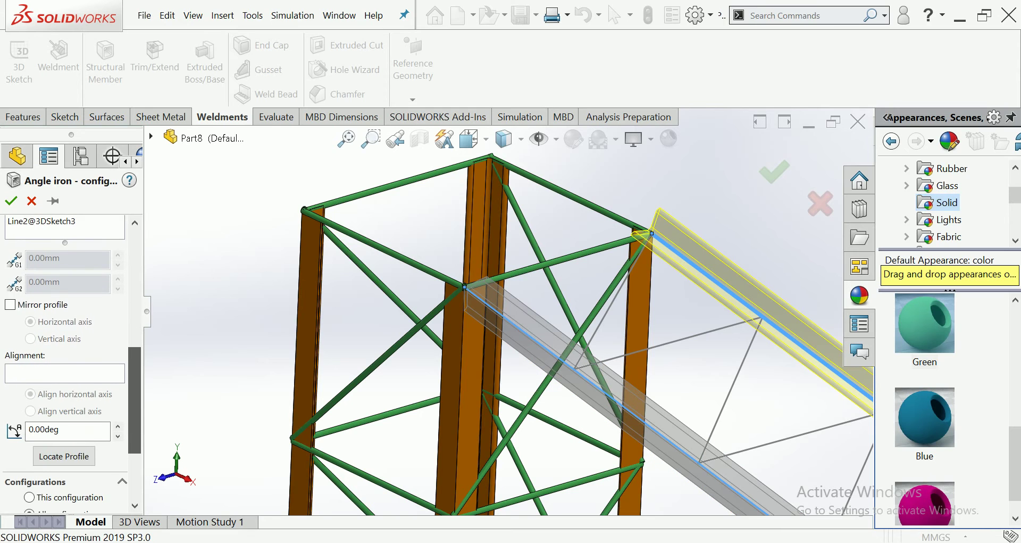
scroll(69, 362, "down", 1)
left_click(44, 328)
type("9")
key("Return")
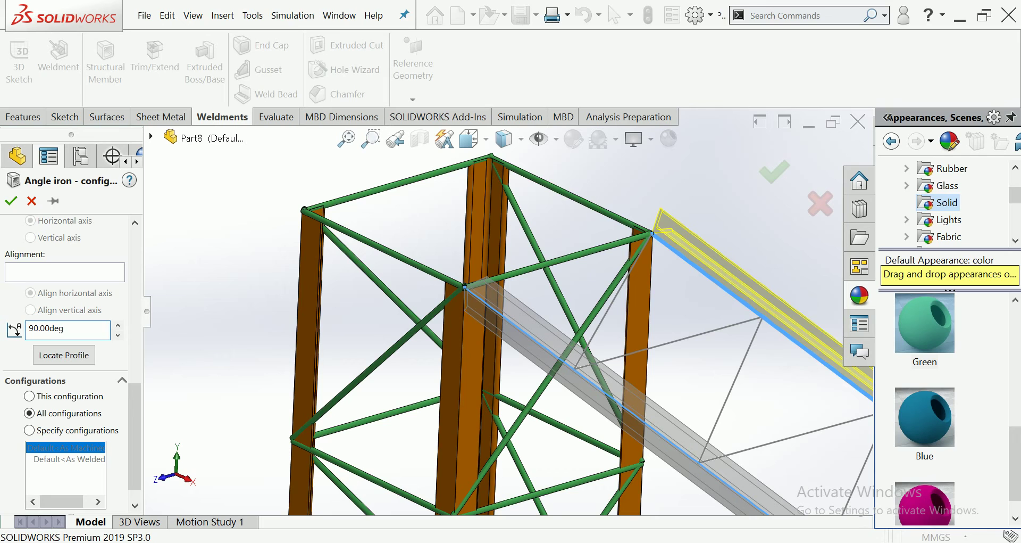
Change the upper chord's rotation angle to 270°
left_click_drag(117, 335, 118, 335)
double_click(54, 328)
type("270")
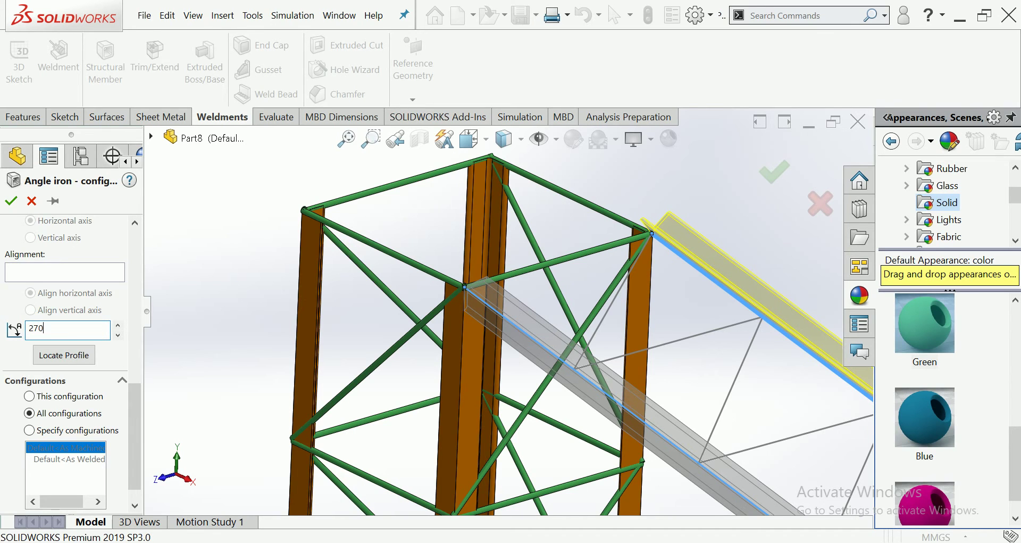
key("Return")
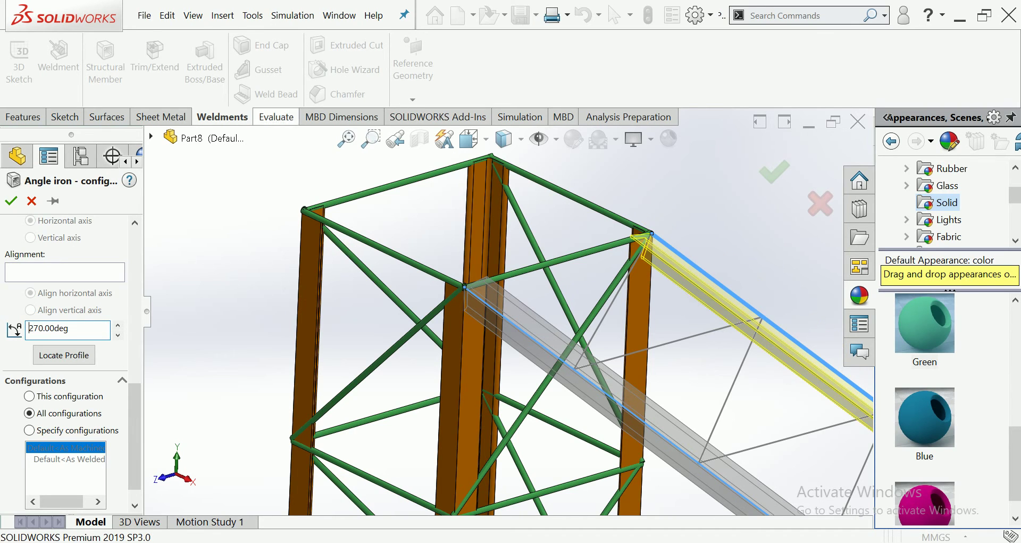
scroll(465, 286, "down", 3)
scroll(438, 293, "up", 3)
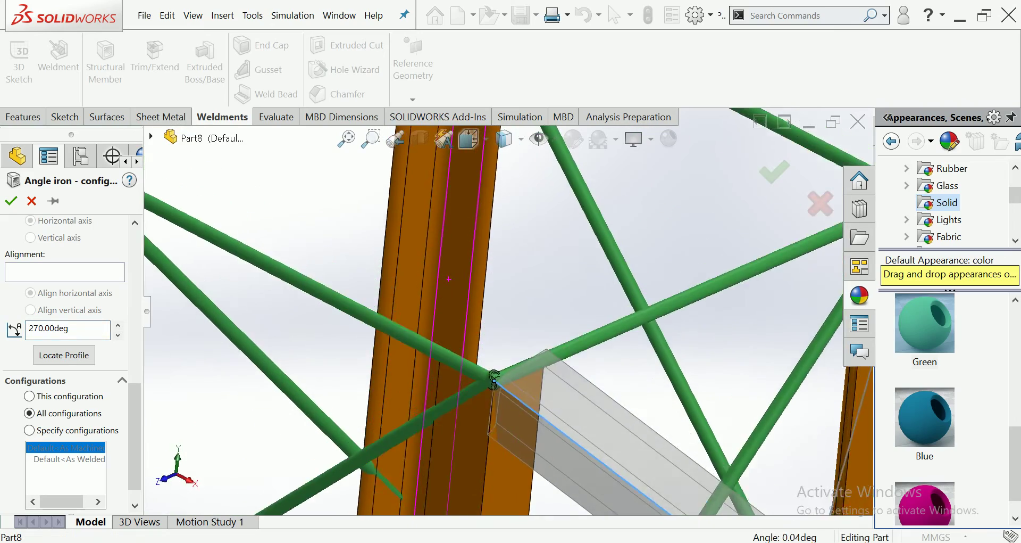
Inspect the chord orientation and nudge Group2's rotation angle around 270°
scroll(438, 293, "up", 3)
scroll(437, 292, "up", 2)
scroll(438, 293, "up", 1)
middle_click_drag(479, 319, 585, 320)
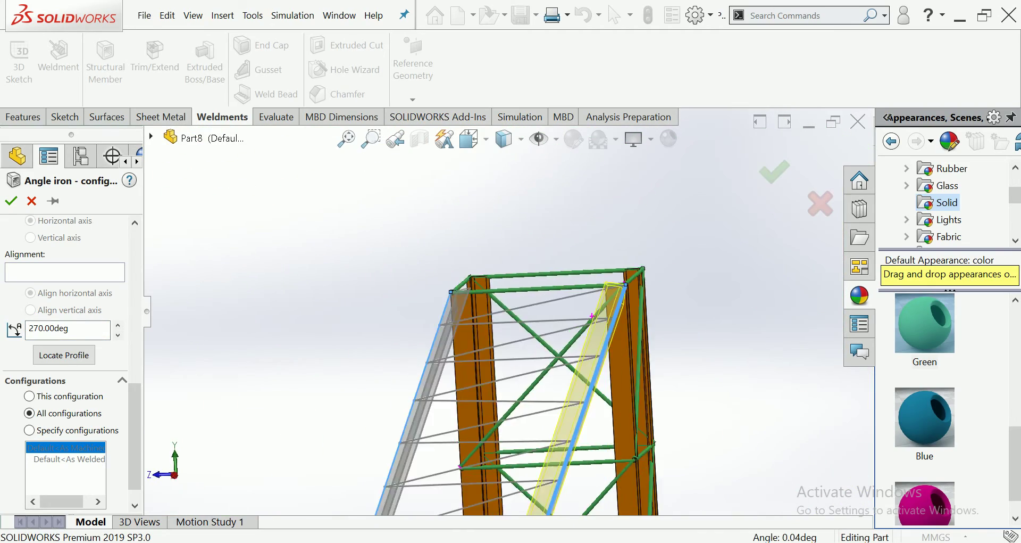
mouse_move(505, 320)
middle_mouse_down()
mouse_move(506, 297)
mouse_move(526, 298)
mouse_move(527, 319)
mouse_move(516, 319)
middle_mouse_up()
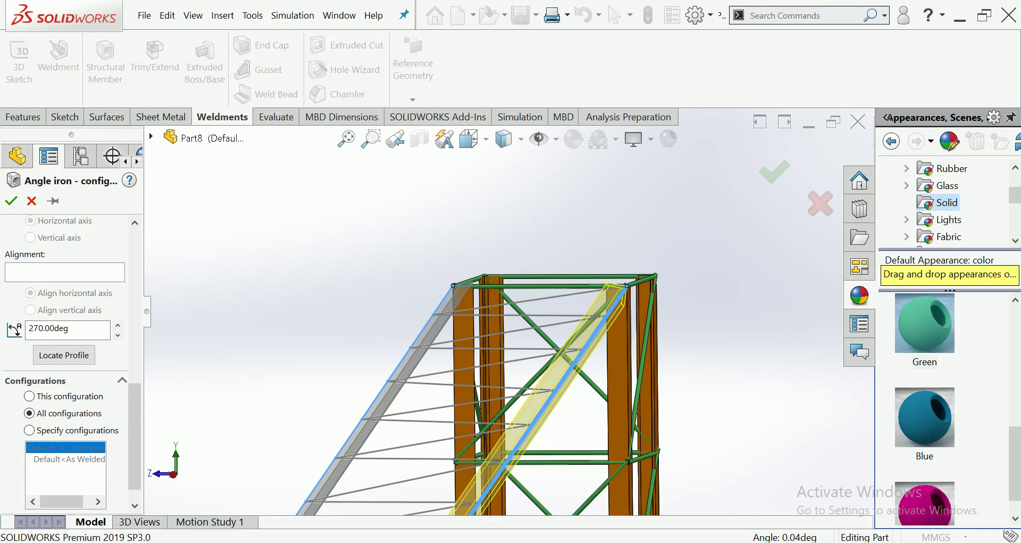
left_click(118, 324)
left_click(118, 325)
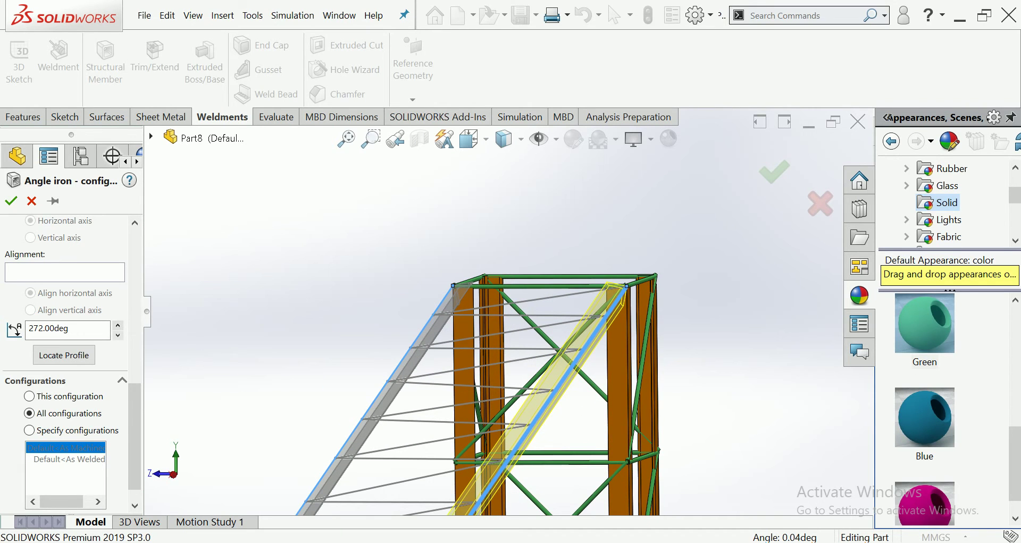
left_click(117, 335)
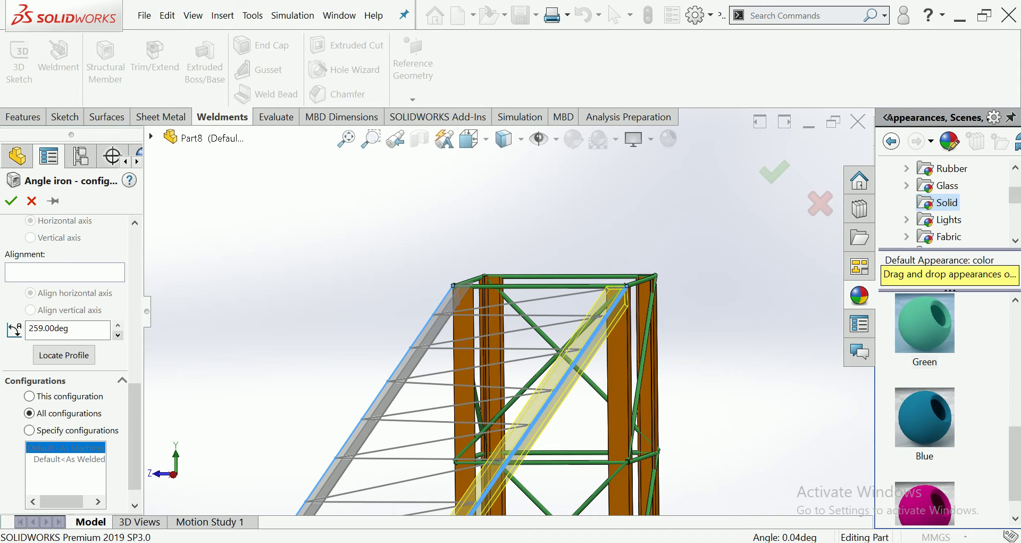
Set Group2's profile rotation angle to 260°
double_click(48, 327)
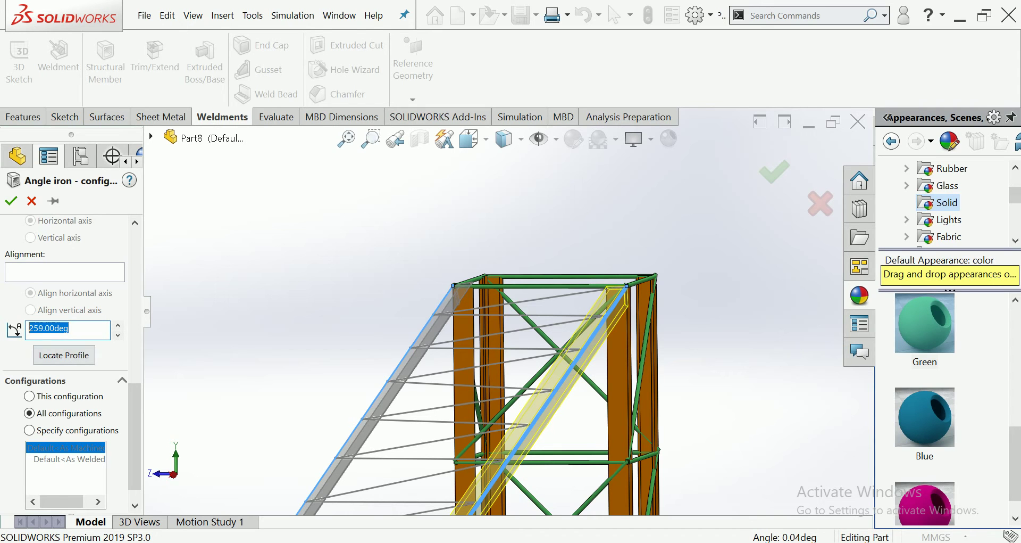
key("Return")
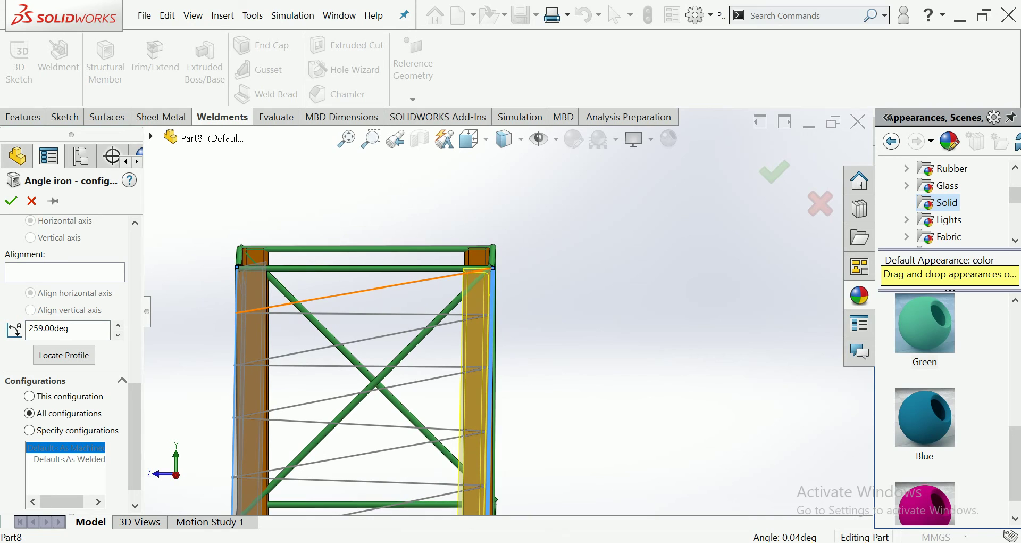
double_click(48, 328)
type("260")
key("Return")
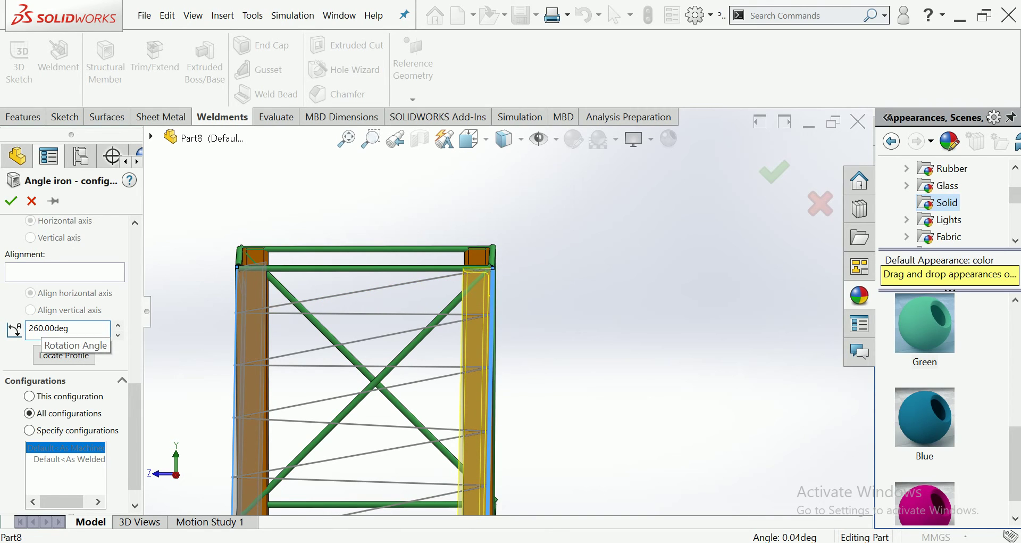
key("z")
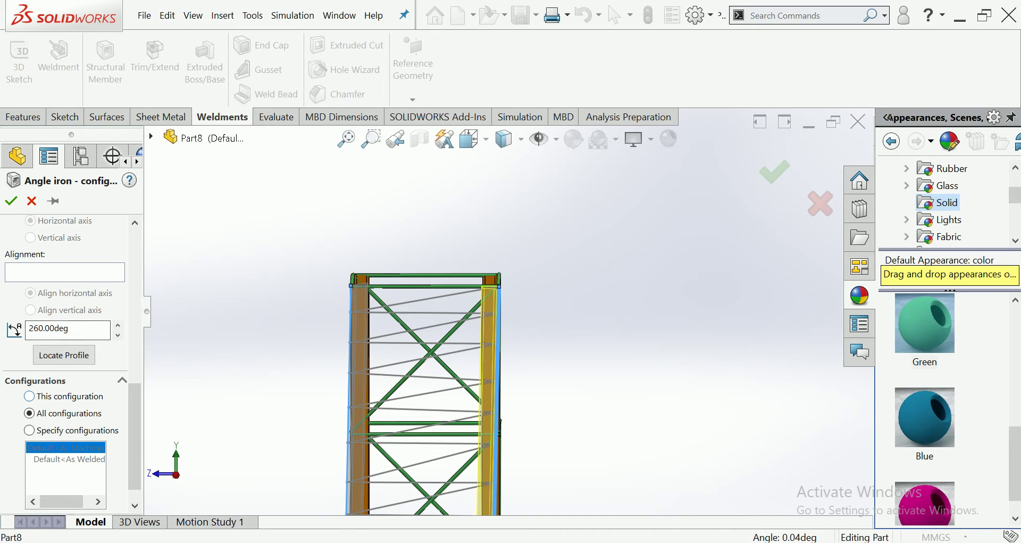
scroll(67, 362, "up", 5)
scroll(67, 362, "up", 3)
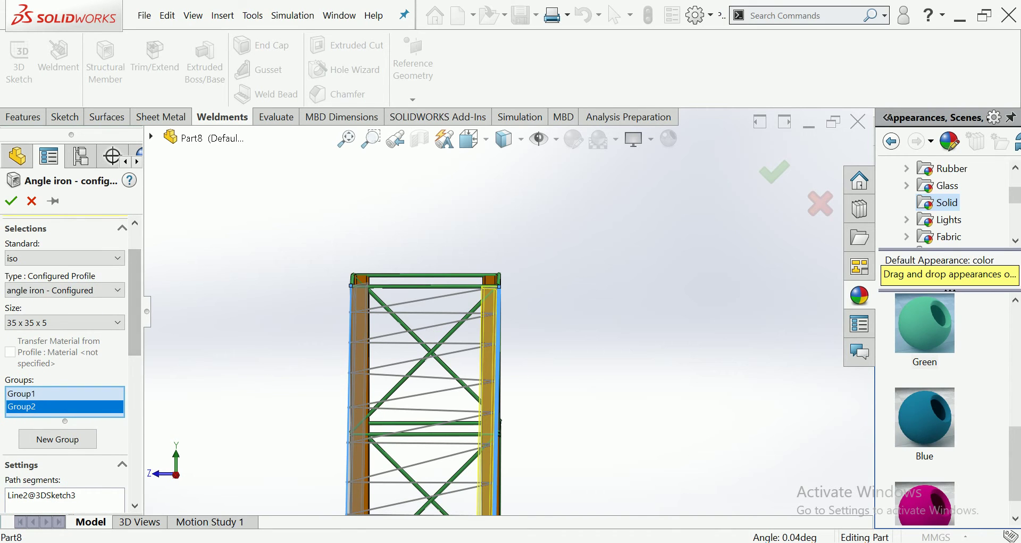
Set Group1's rotation angle to 260° as well and accept the chord members
left_click(21, 393)
scroll(67, 362, "down", 3)
scroll(66, 362, "down", 2)
scroll(67, 361, "down", 1)
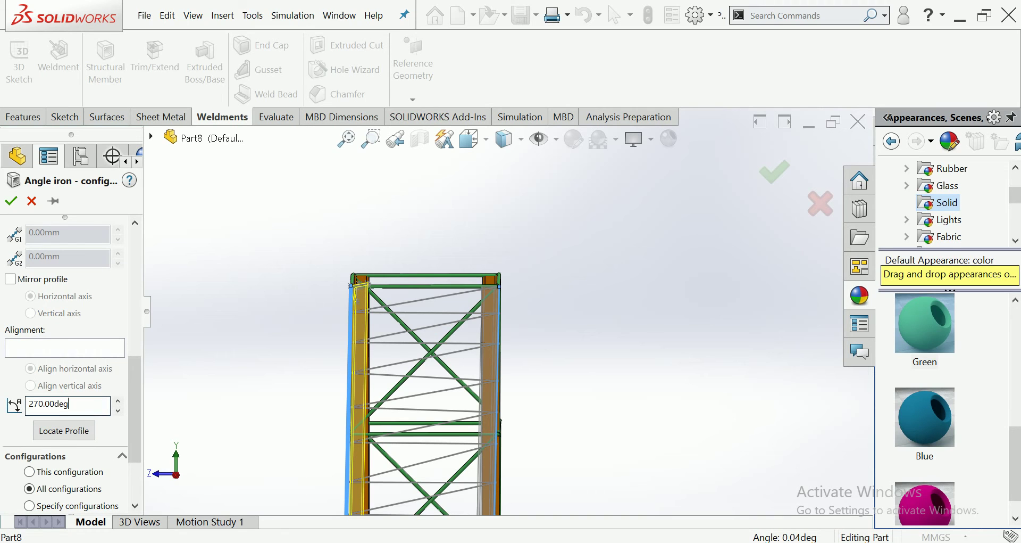
double_click(69, 403)
type("2")
key("Return")
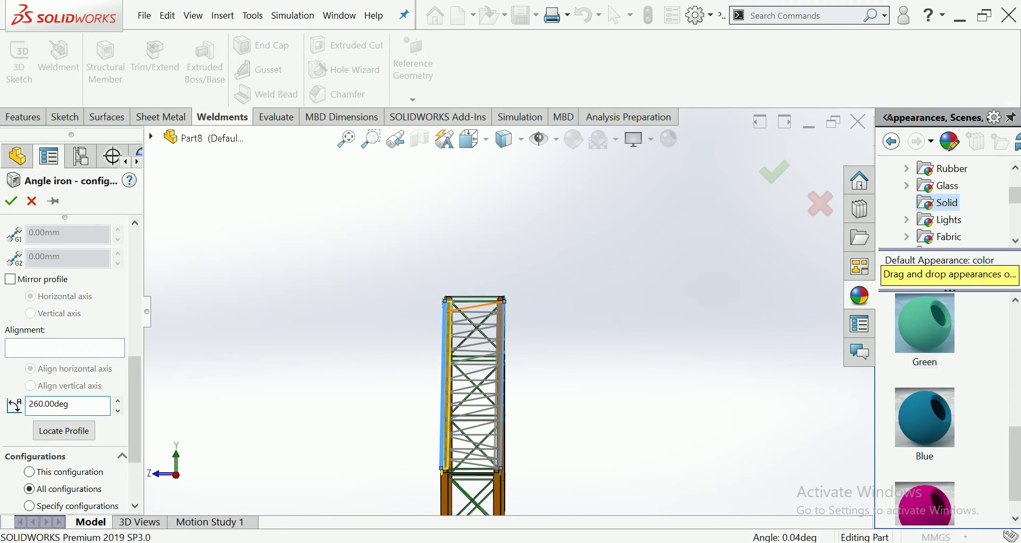
key("ctrl+7")
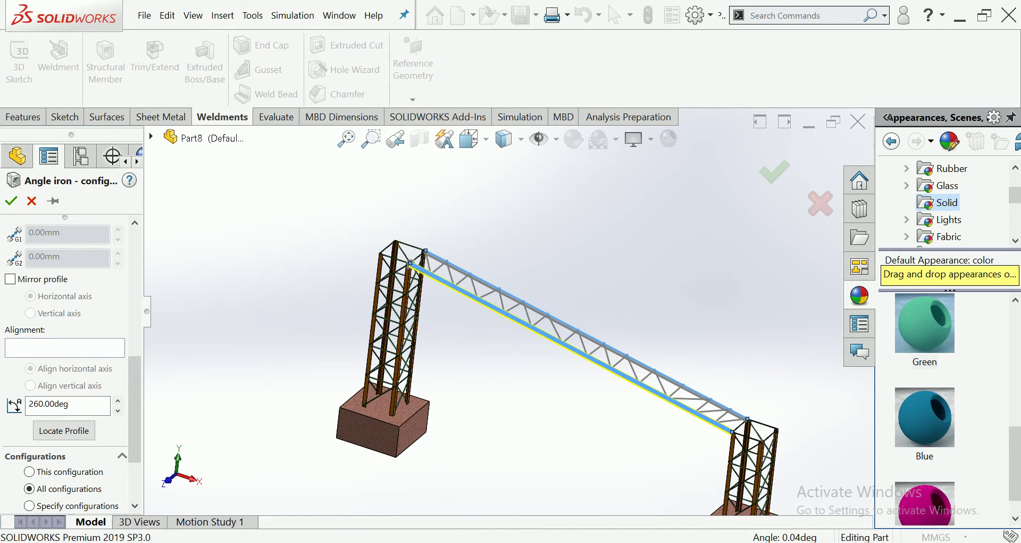
left_click(10, 200)
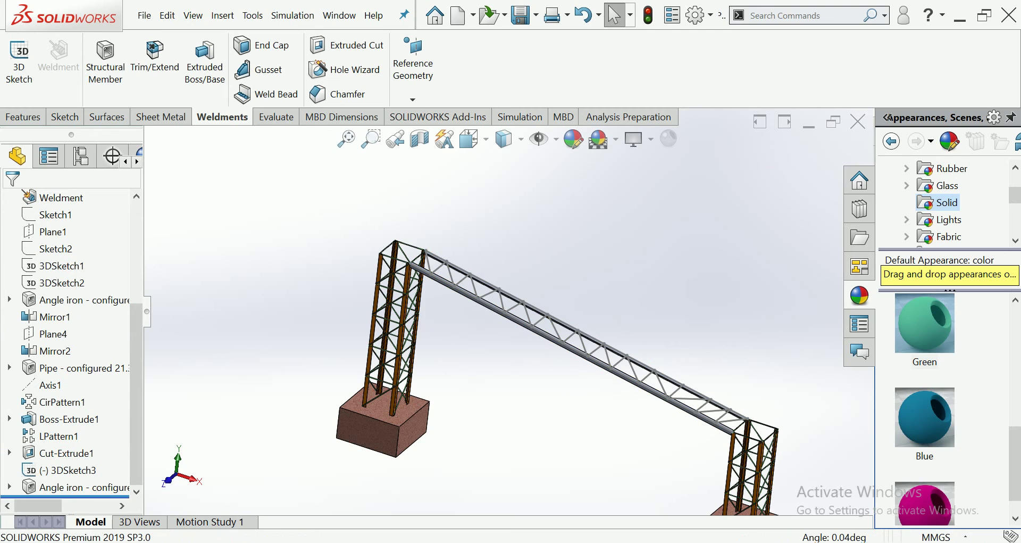
Apply the Pink appearance to the Angle iron chord feature and start a new structural member
scroll(654, 295, "down", 2)
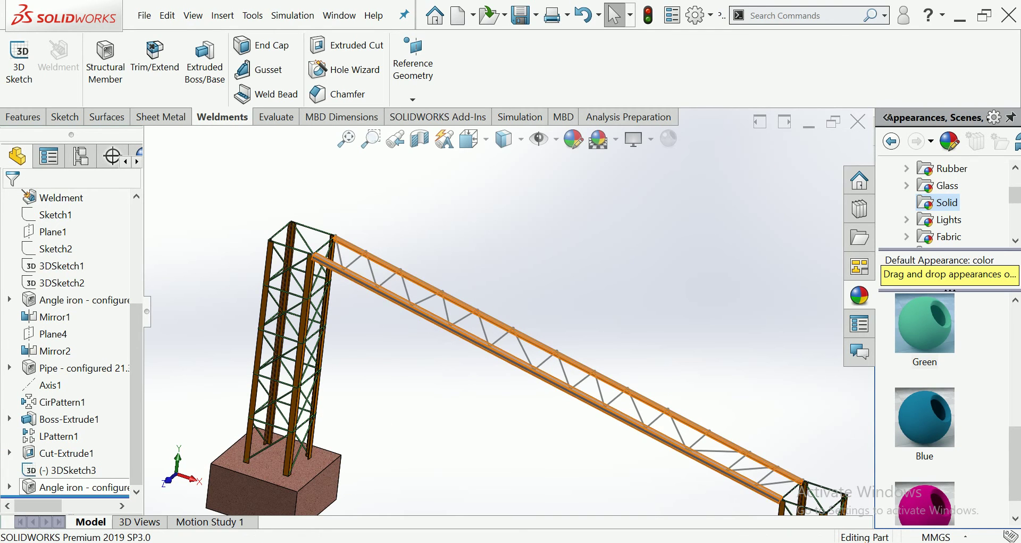
left_click(80, 487)
scroll(508, 311, "up", 2)
left_click_drag(925, 503, 660, 404)
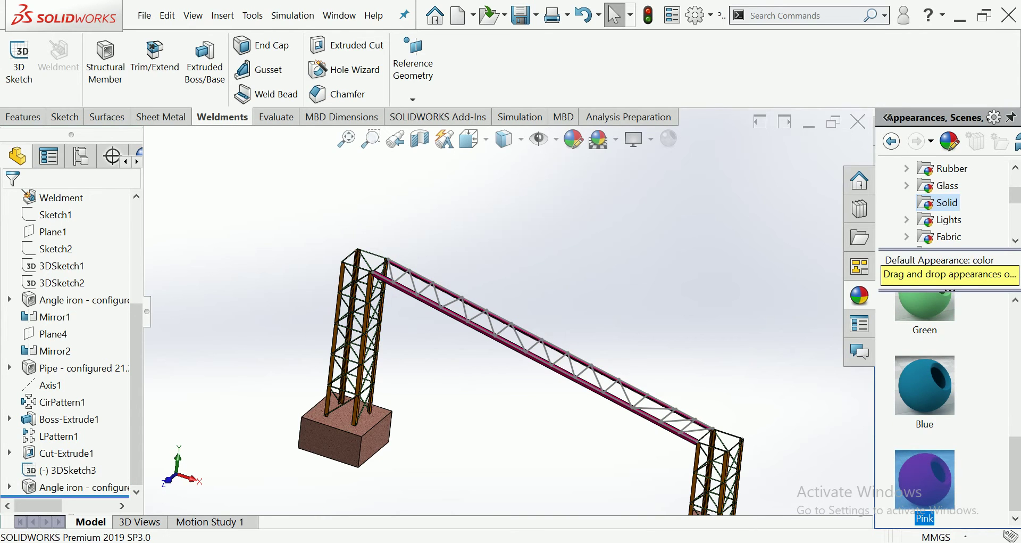
scroll(428, 251, "down", 4)
scroll(428, 252, "down", 2)
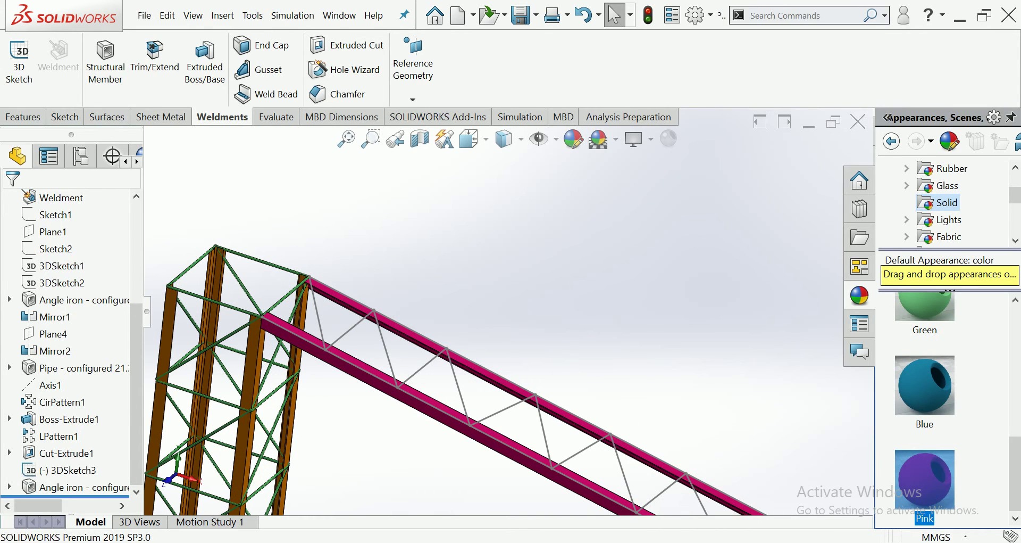
left_click(105, 58)
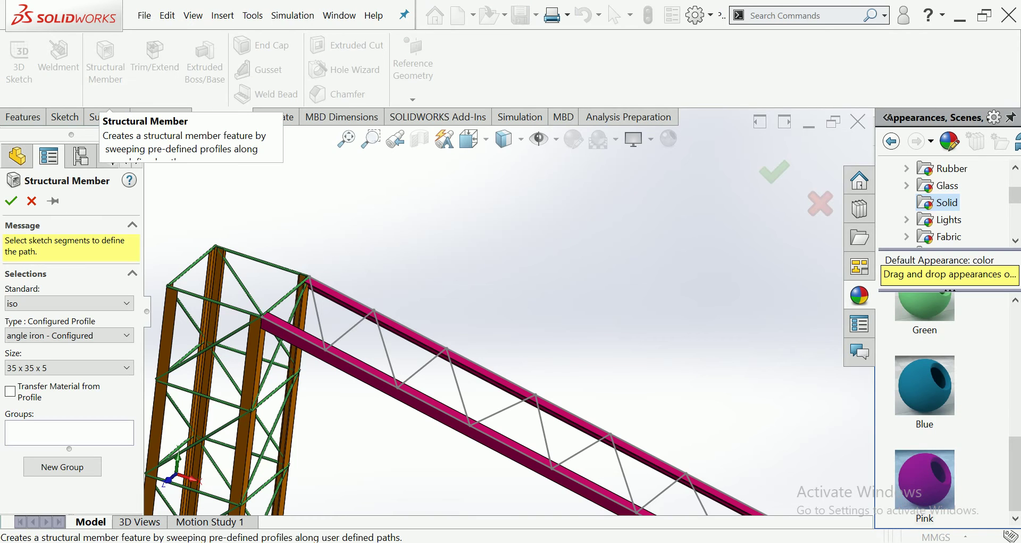
Change the profile from the 20 x 20 x 3 angle to a 21.3 x 2.3 pipe
left_click(127, 367)
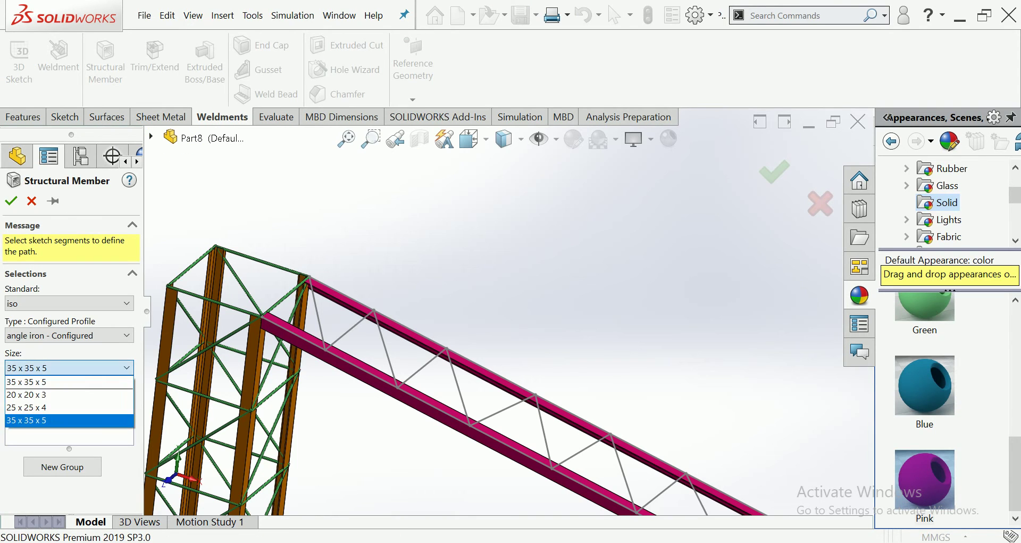
left_click(127, 367)
left_click(126, 367)
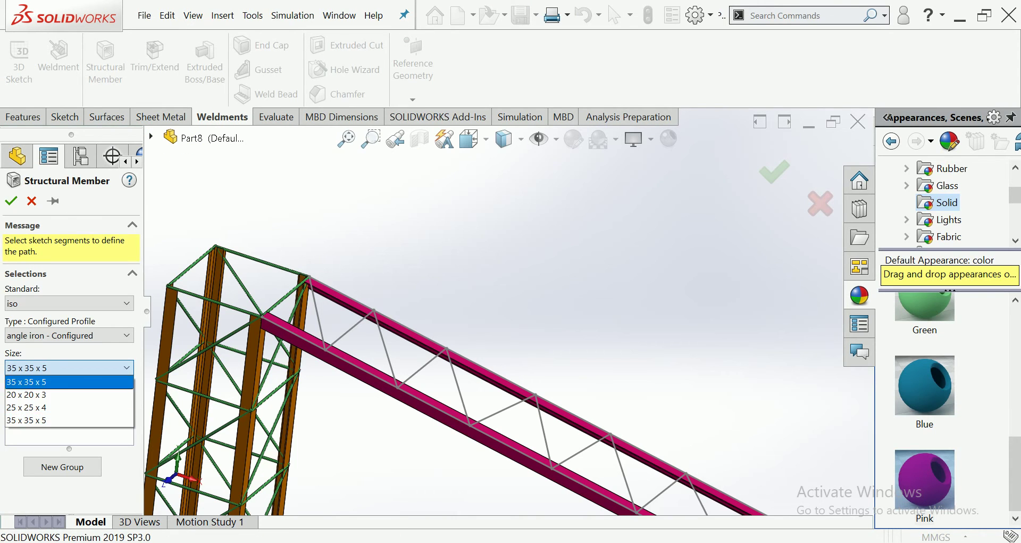
left_click(25, 395)
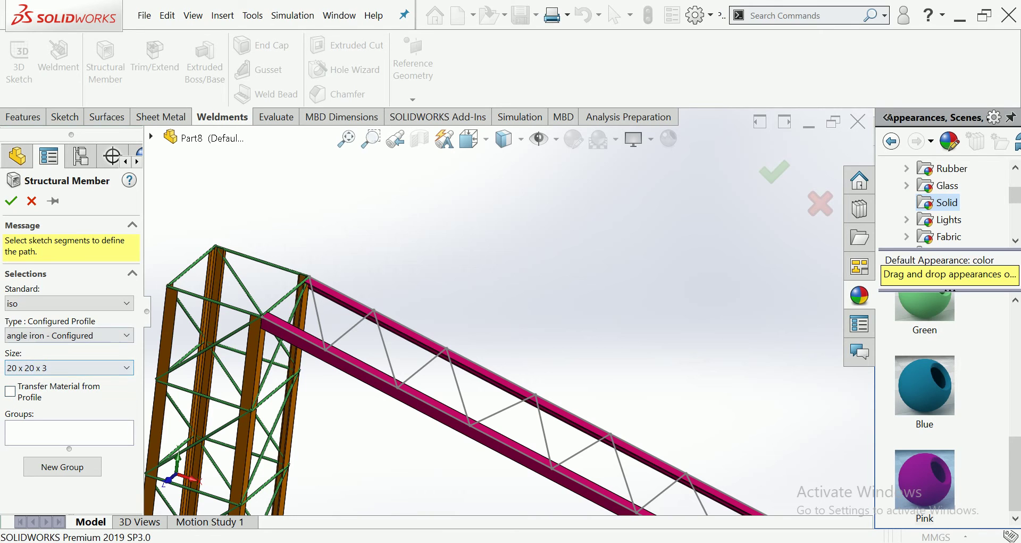
left_click(127, 335)
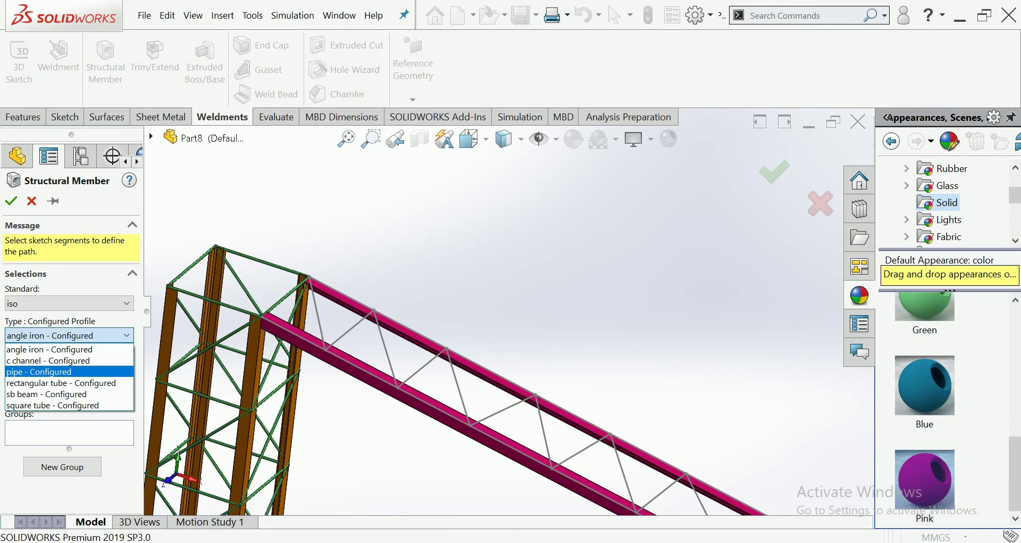
left_click(37, 371)
left_click(126, 367)
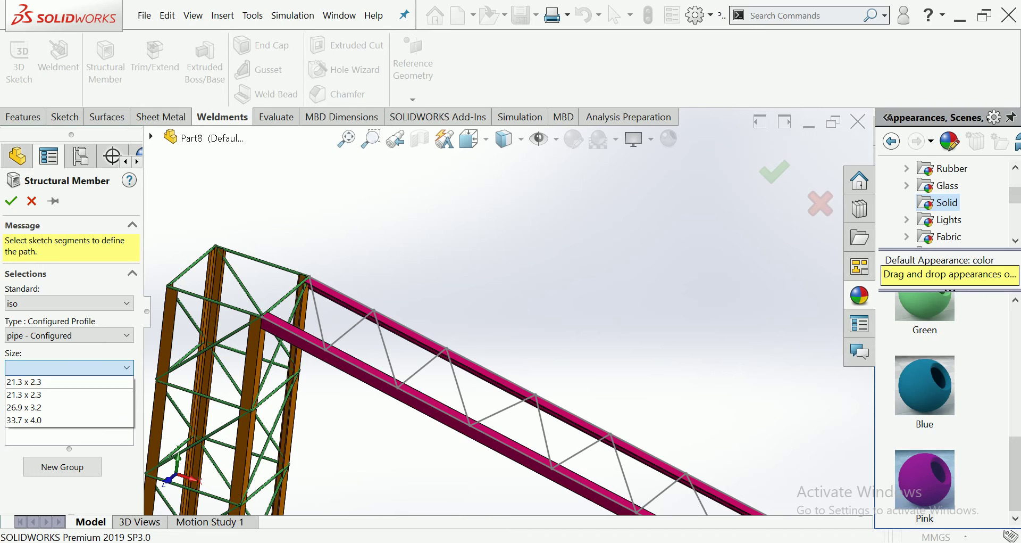
left_click(24, 381)
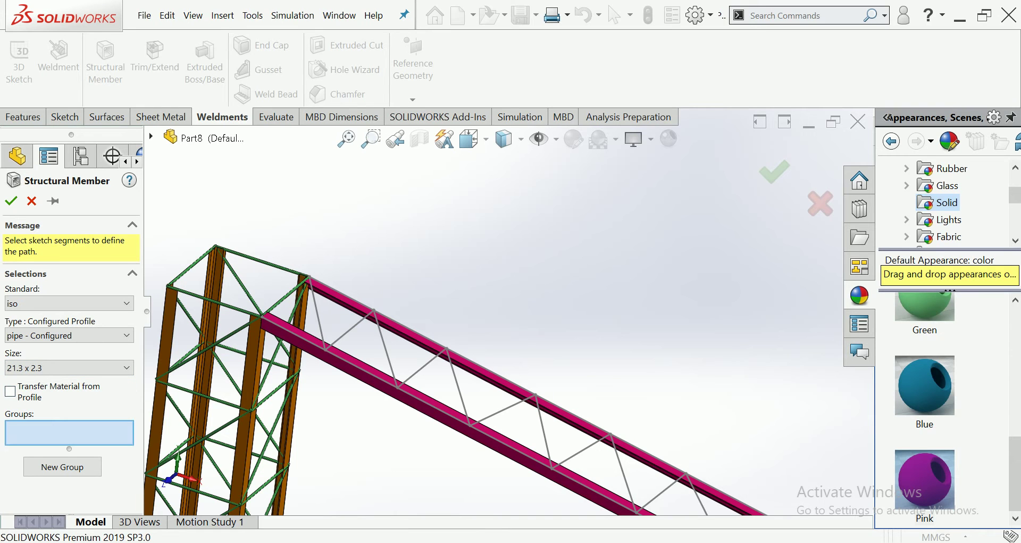
scroll(266, 335, "down", 3)
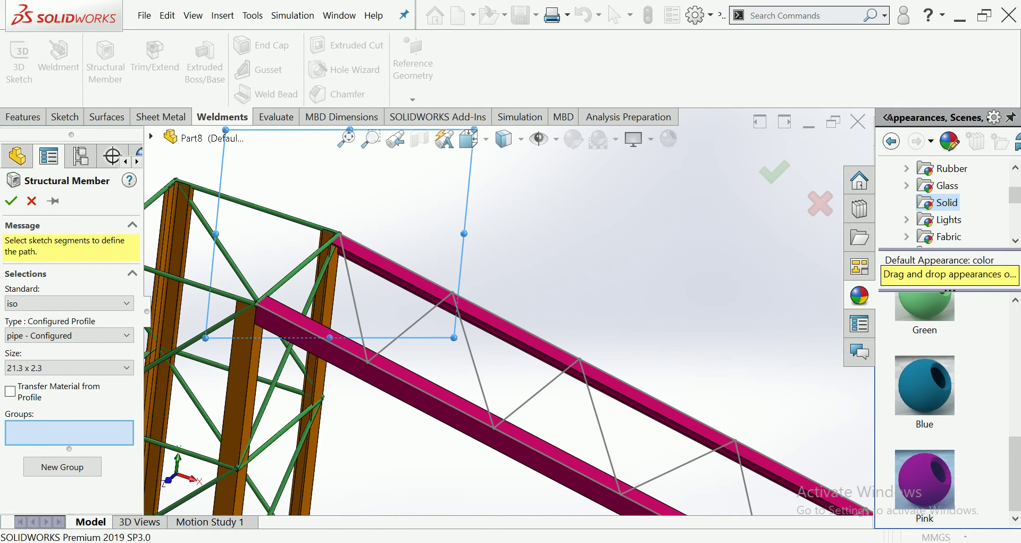
Pick the first ten truss diagonals as Group1 paths for the 21.3 x 2.3 pipe
left_click(354, 297)
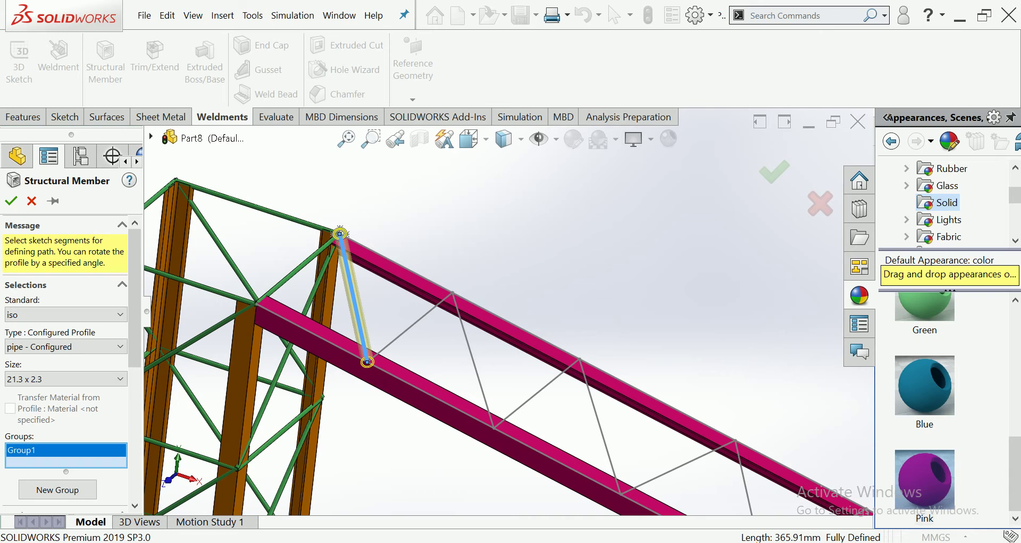
left_click(410, 326)
left_click(473, 360)
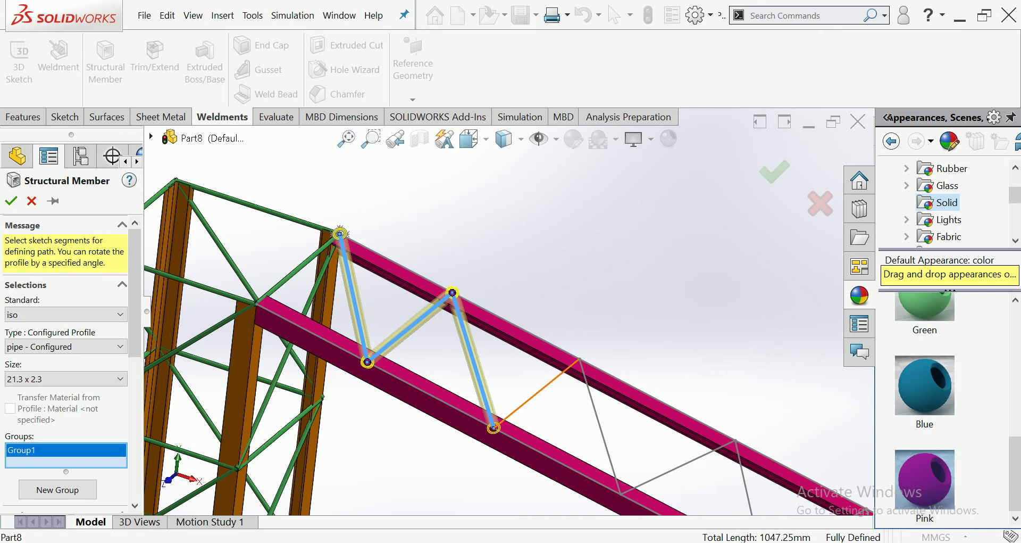
left_click(536, 393)
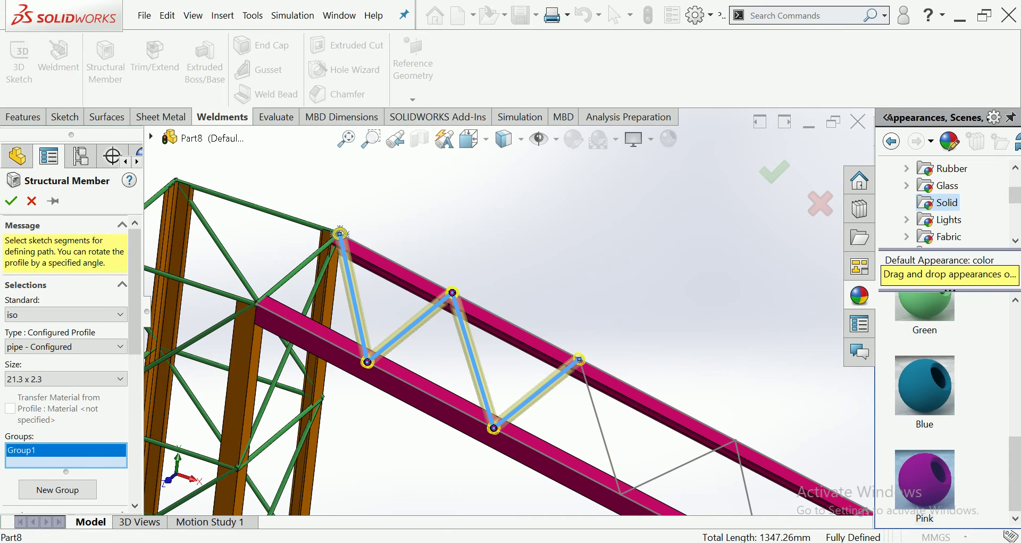
left_click(599, 425)
scroll(510, 311, "up", 3)
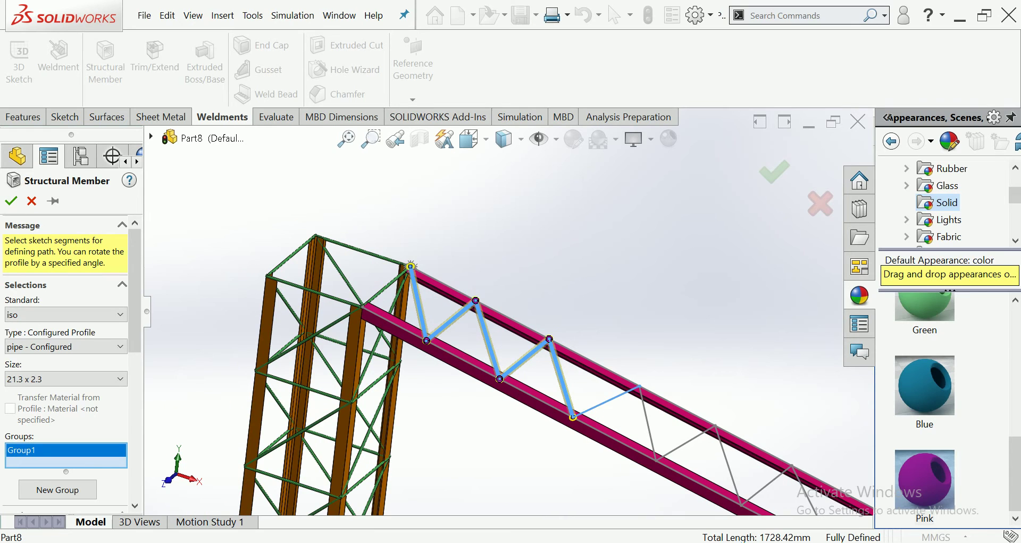
left_click(607, 401)
left_click(648, 422)
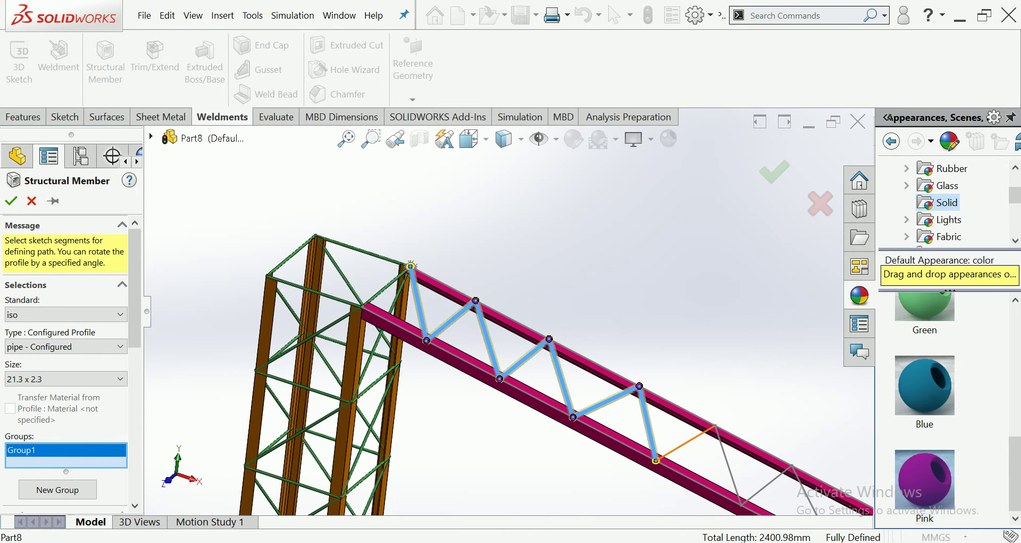
left_click(685, 442)
scroll(685, 442, "down", 2)
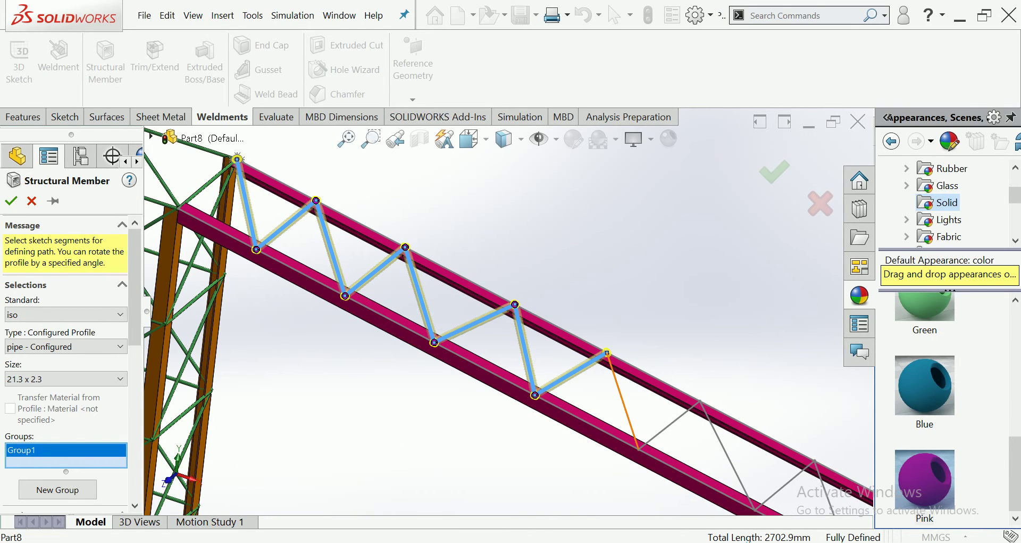
left_click(622, 400)
left_click(671, 425)
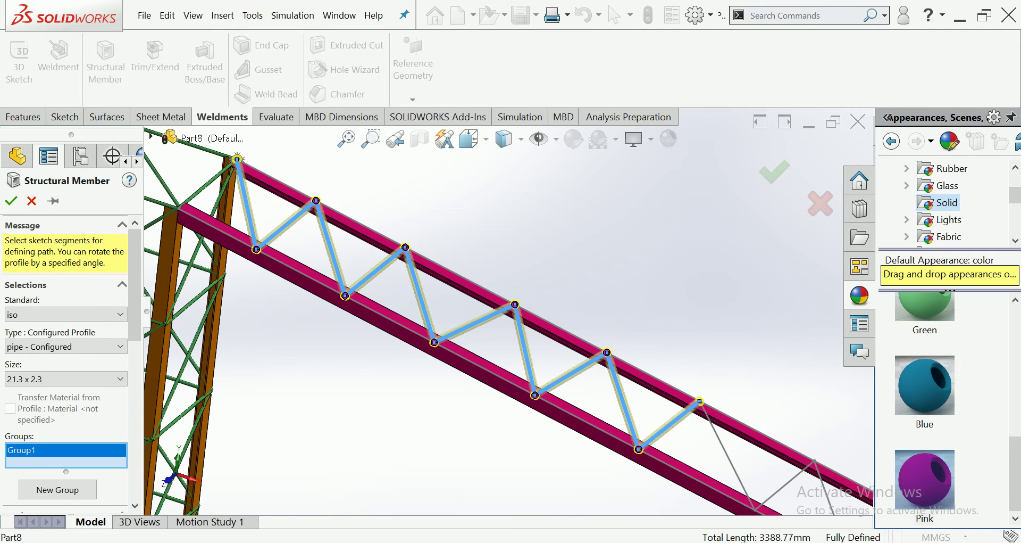
scroll(671, 424, "up", 2)
left_click(661, 411)
left_click(700, 431)
Add the remaining Group1 diagonals up to the cross bracing
scroll(507, 311, "up", 2)
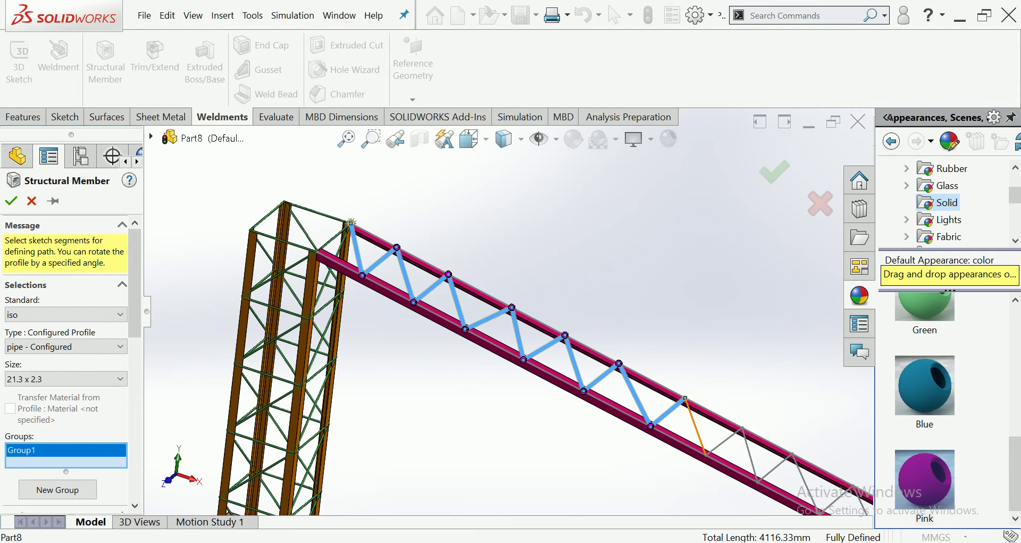
left_click(695, 426)
scroll(695, 426, "up", 2)
scroll(695, 425, "down", 3)
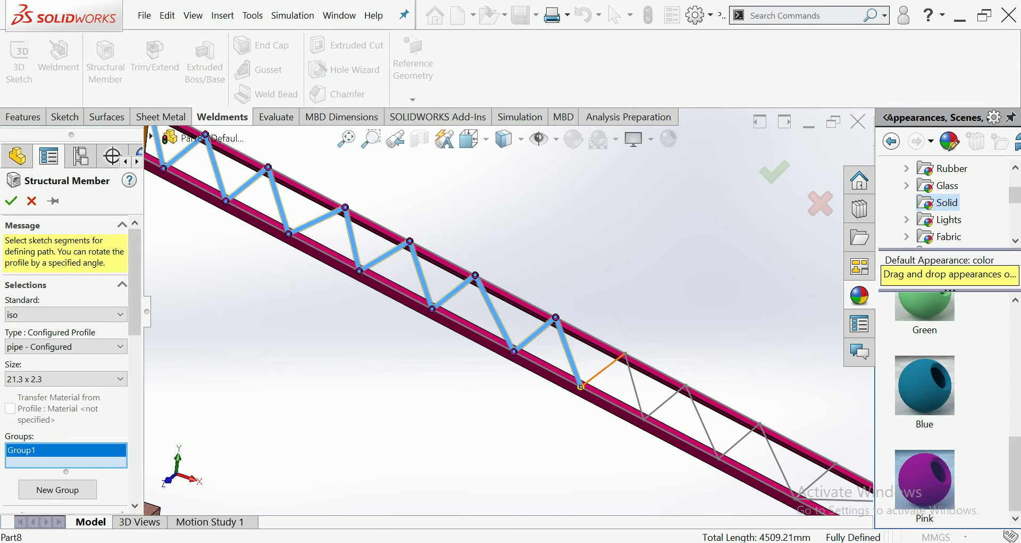
left_click(604, 369)
left_click(634, 385)
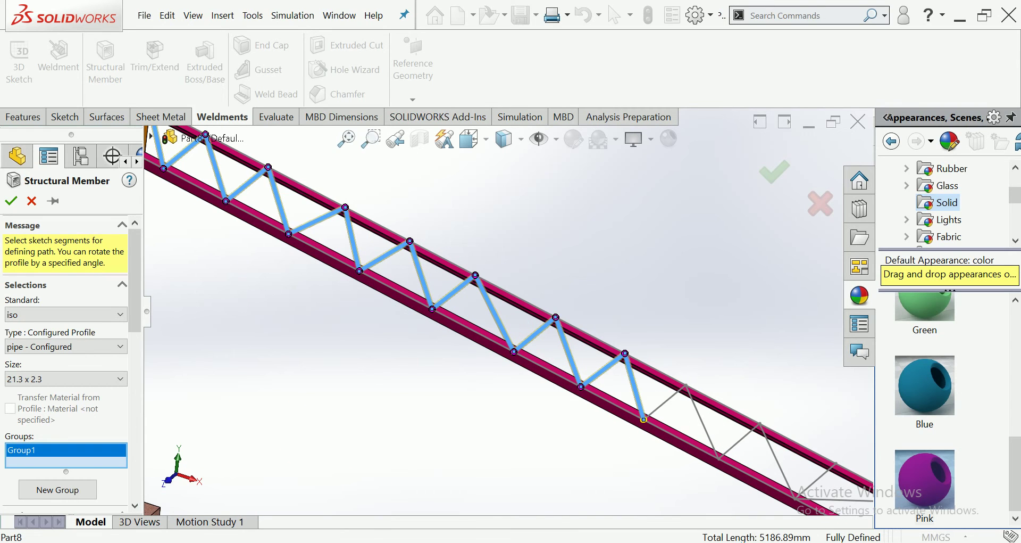
left_click(665, 402)
scroll(665, 402, "up", 2)
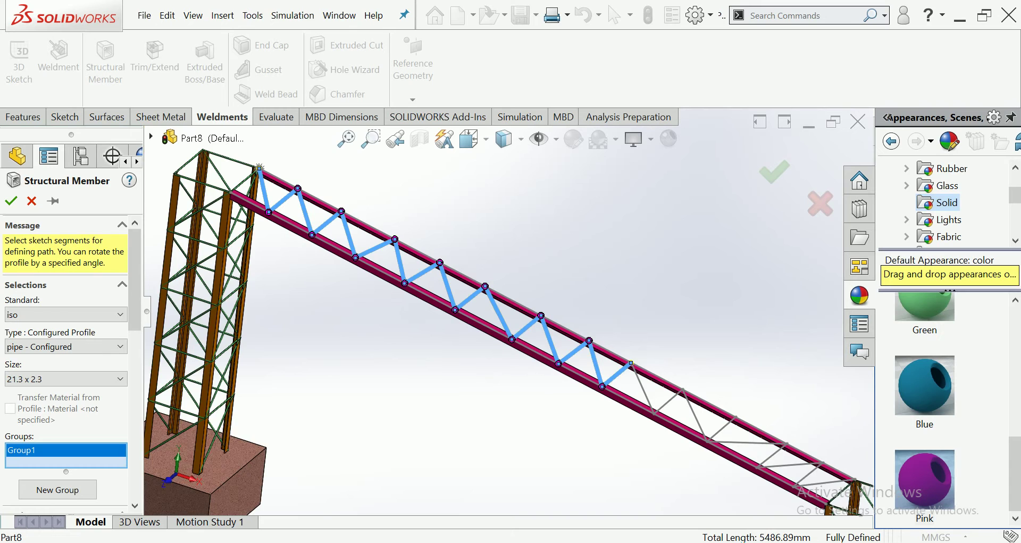
scroll(664, 401, "down", 2)
left_click(617, 376)
left_click(655, 397)
left_click(693, 416)
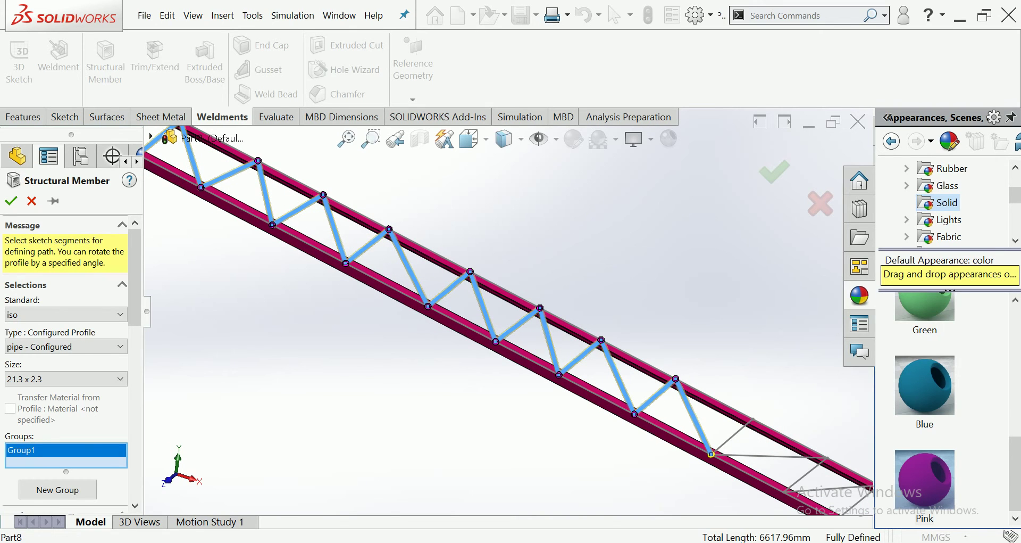
scroll(731, 436, "up", 3)
scroll(772, 458, "down", 3)
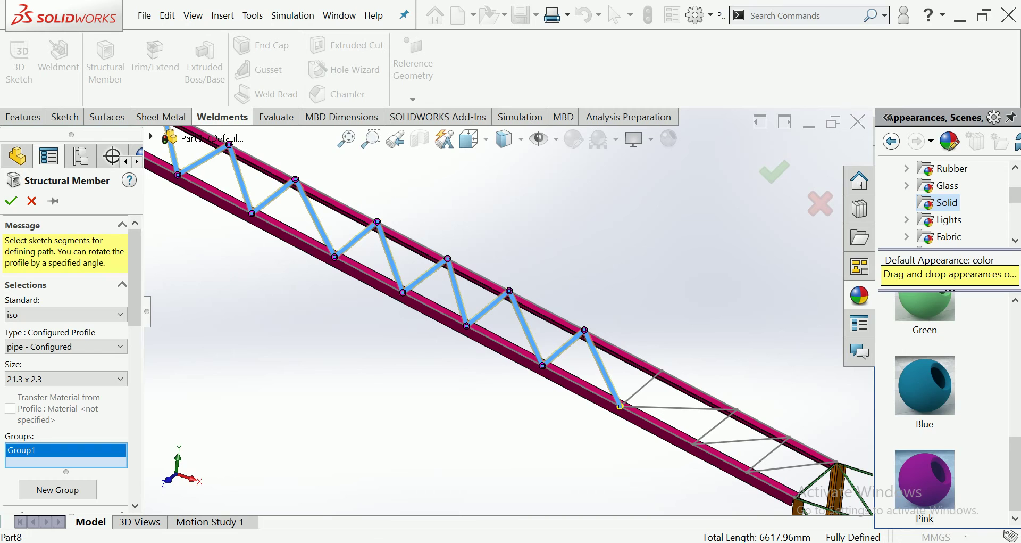
left_click(641, 389)
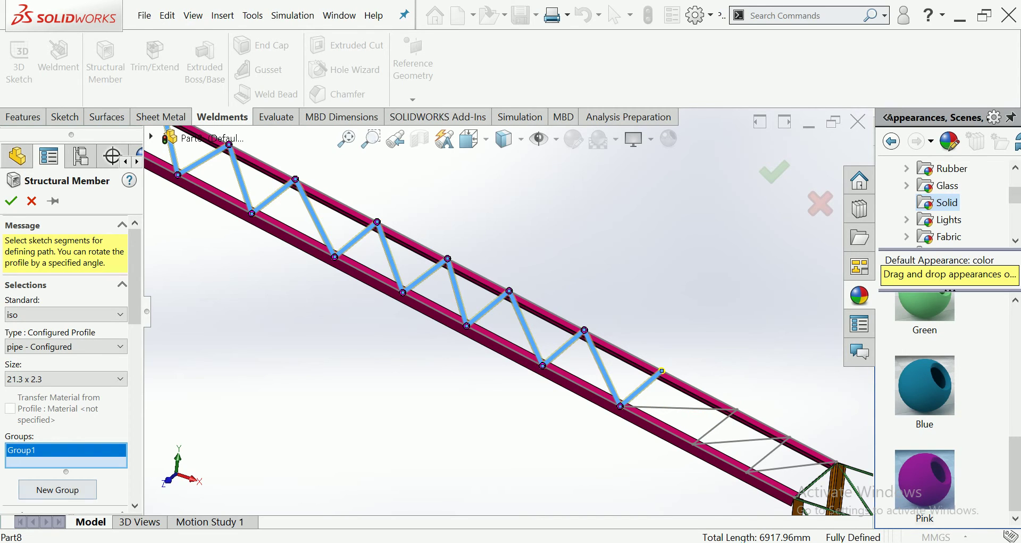
Start Group2 with the cross members and lower diagonals, then fit the whole bridge
left_click(57, 489)
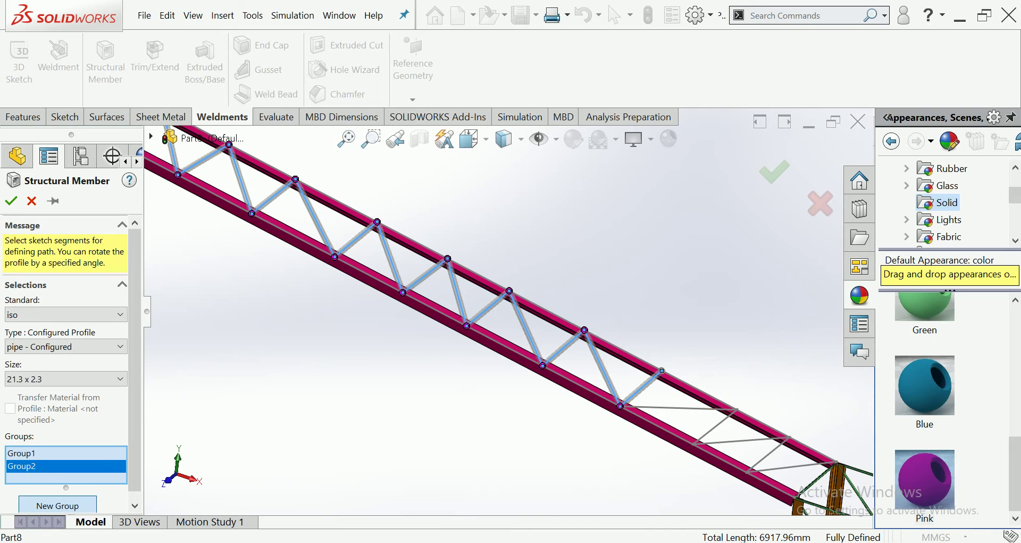
left_click(678, 407)
left_click(715, 426)
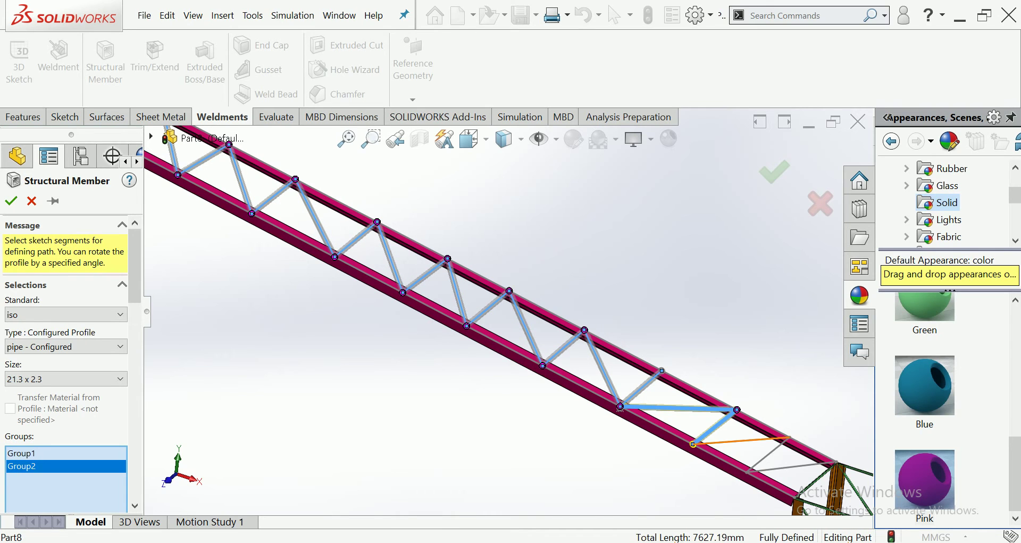
left_click(742, 441)
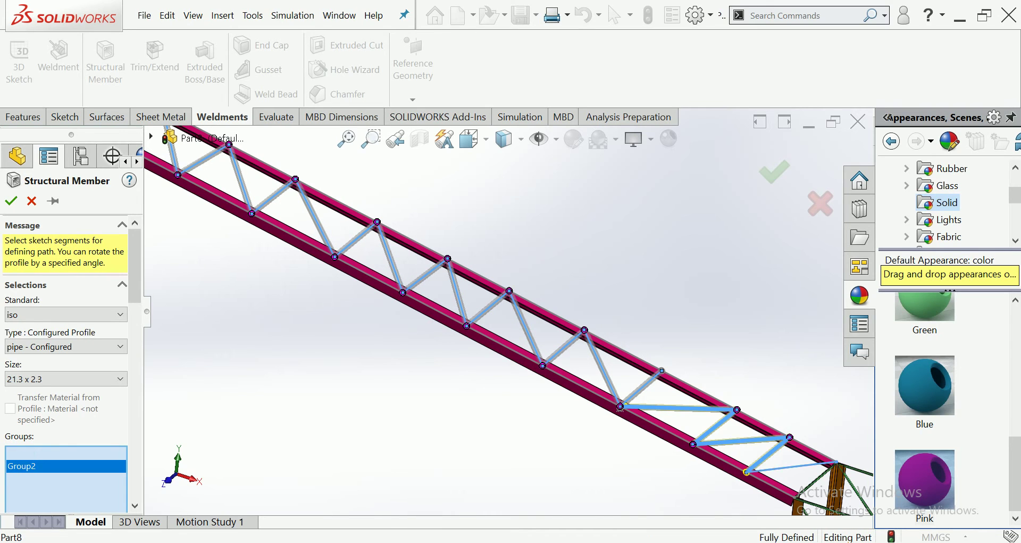
key("f")
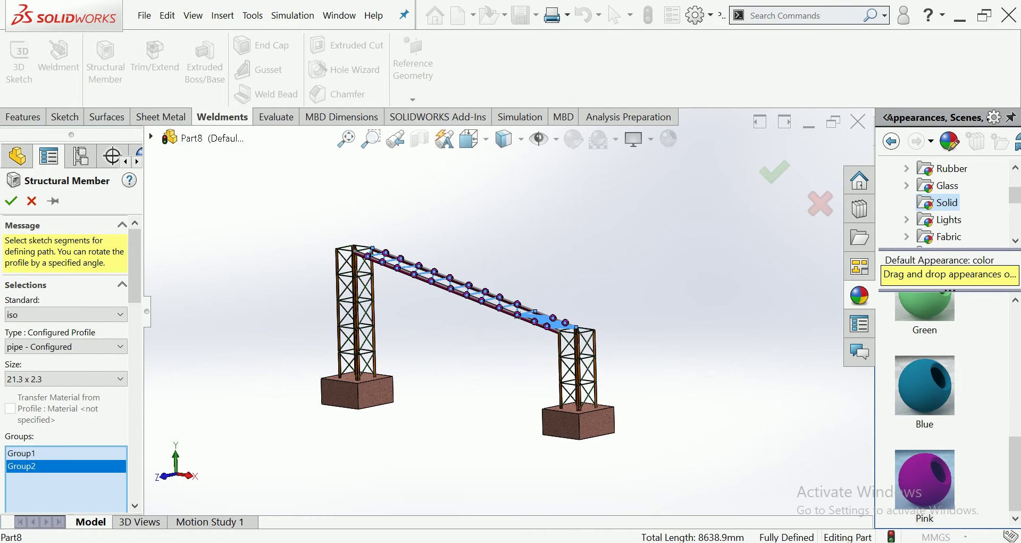
Create the 21.3 x 2.3 pipe web members and open their profile Sketch17 for editing
left_click(11, 201)
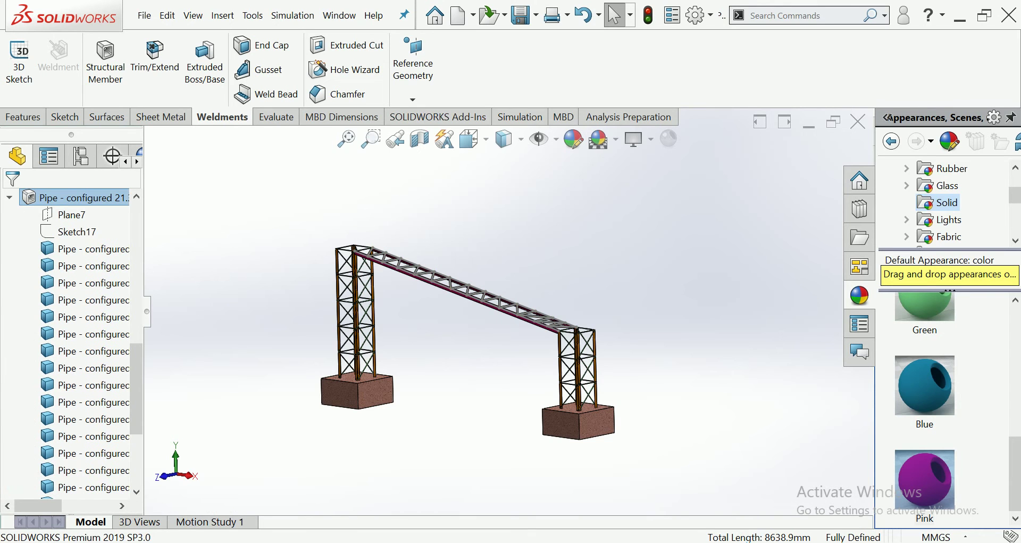
left_click(373, 248)
scroll(373, 248, "down", 3)
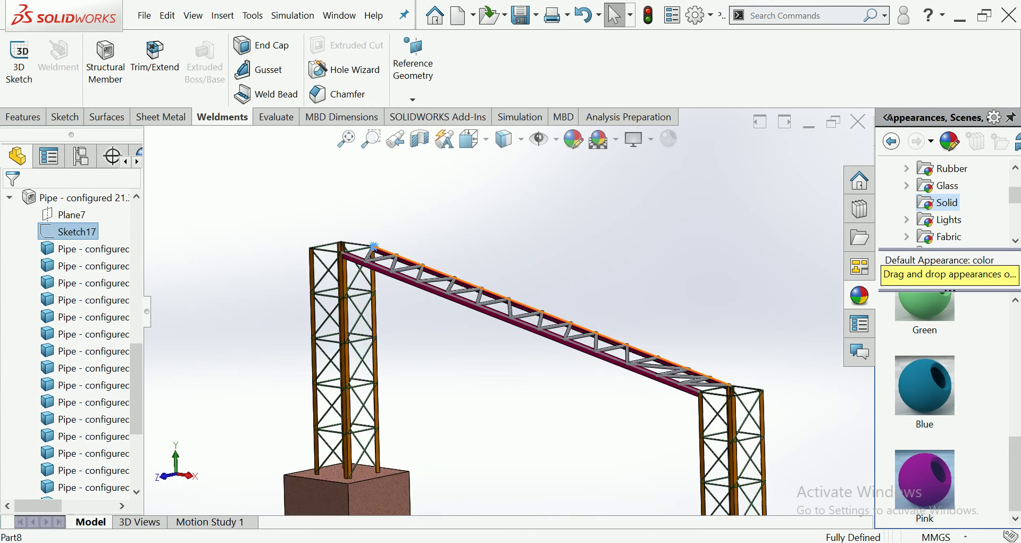
scroll(372, 247, "down", 4)
scroll(373, 247, "down", 3)
middle_click_drag(492, 305, 494, 314)
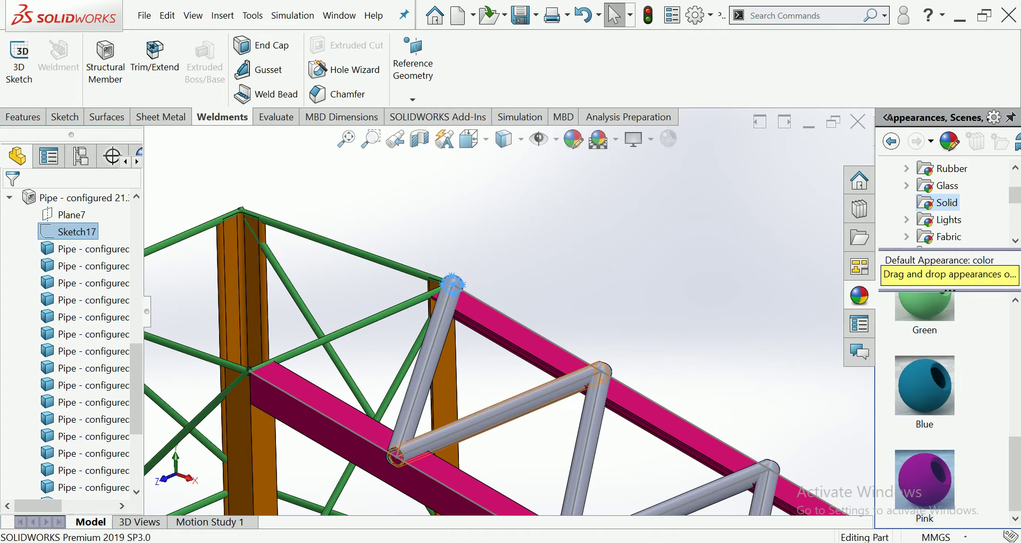
right_click(77, 231)
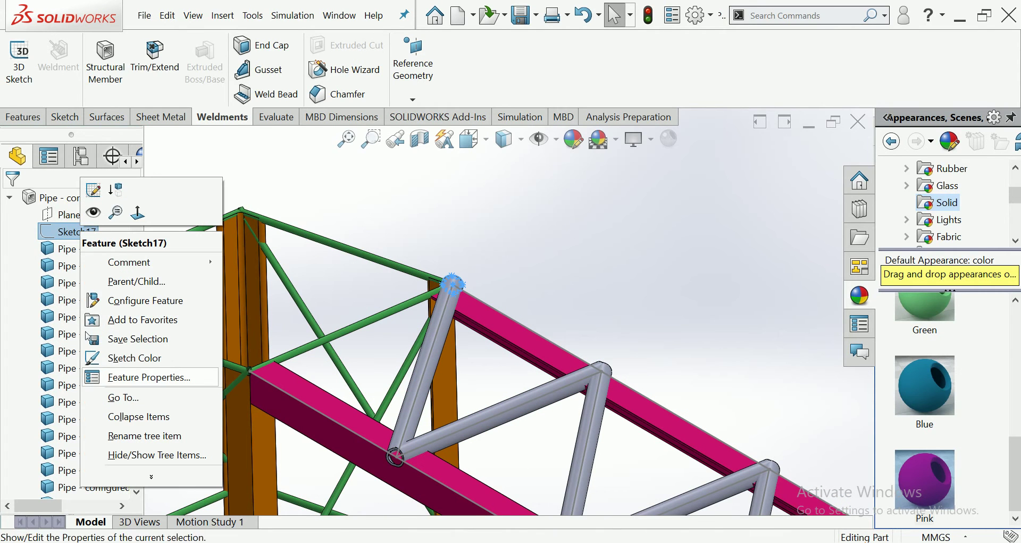
left_click(94, 190)
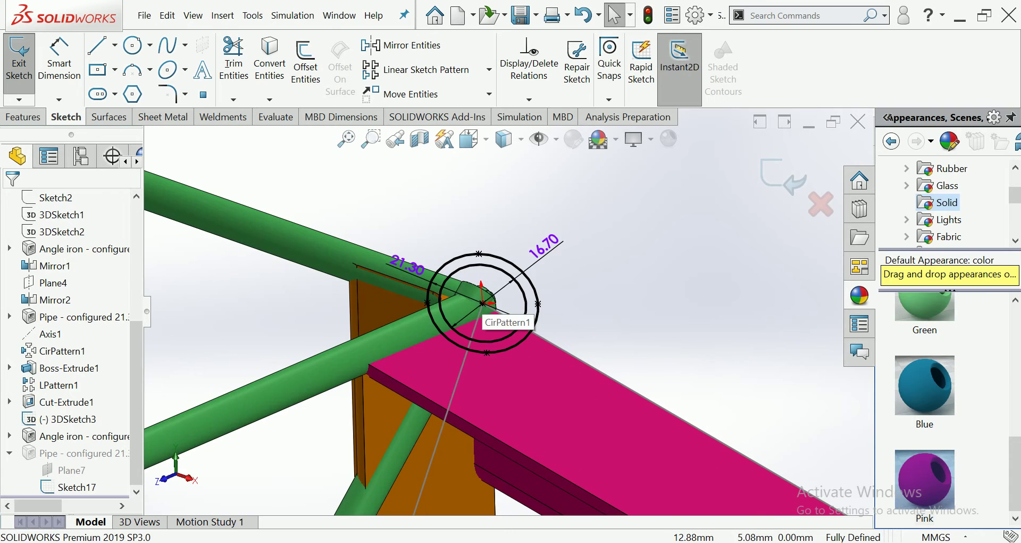
Change Sketch17's inner diameter from 16.70 to 5 and outer from 21.30 to 8, then rebuild
double_click(544, 246)
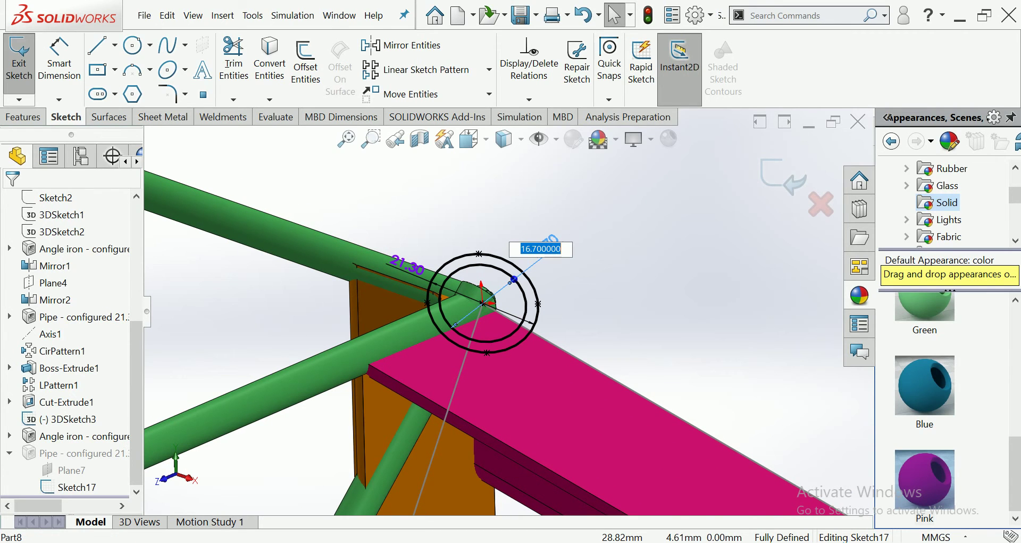
key("Return")
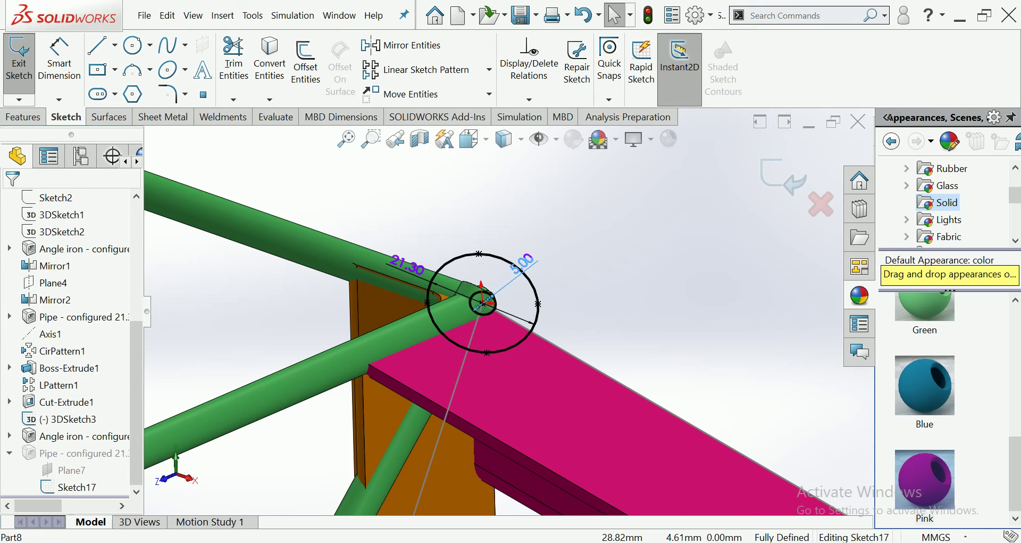
key("Escape")
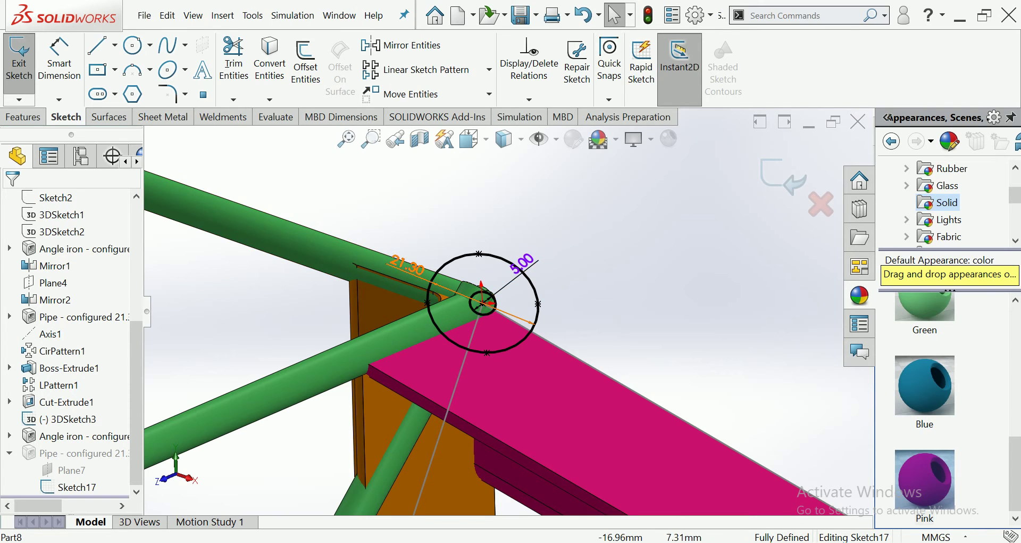
double_click(430, 282)
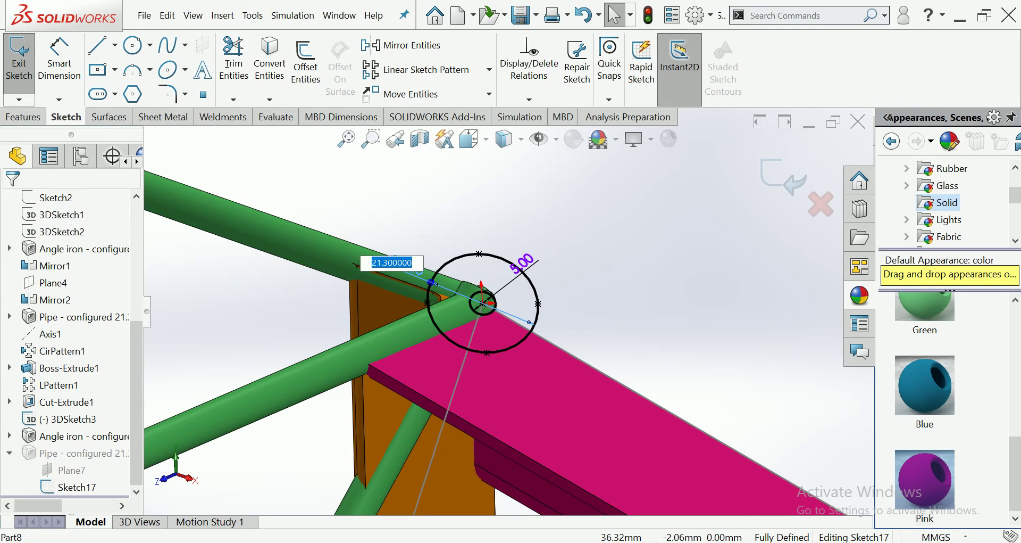
type("8")
key("Return")
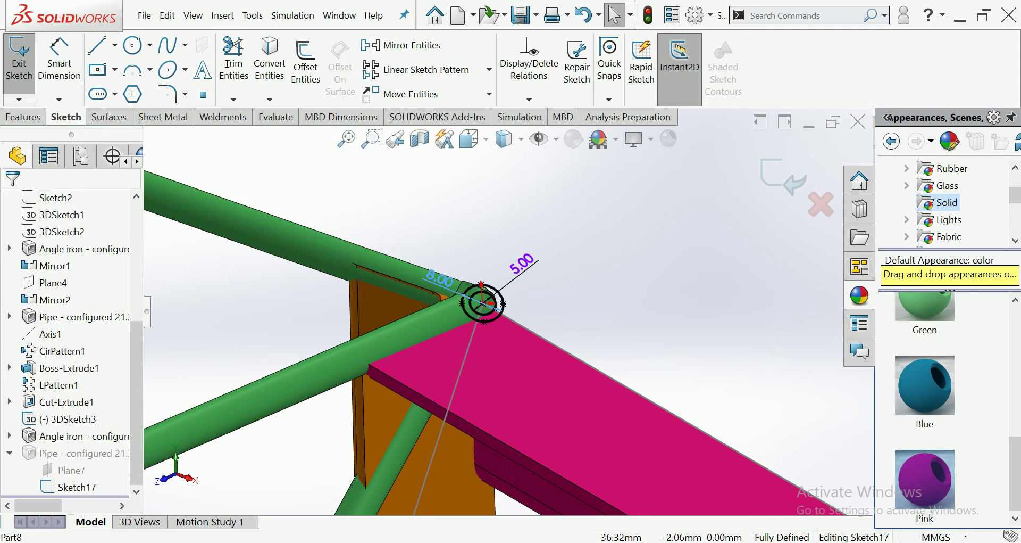
scroll(495, 306, "up", 2)
scroll(495, 306, "up", 2)
scroll(495, 306, "up", 2)
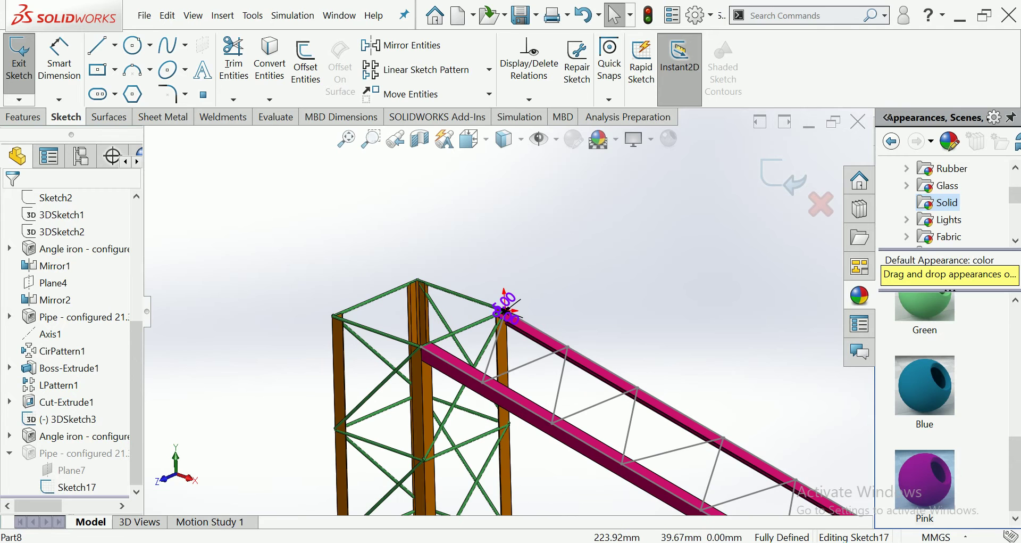
scroll(493, 313, "down", 2)
scroll(494, 313, "down", 2)
scroll(494, 313, "up", 2)
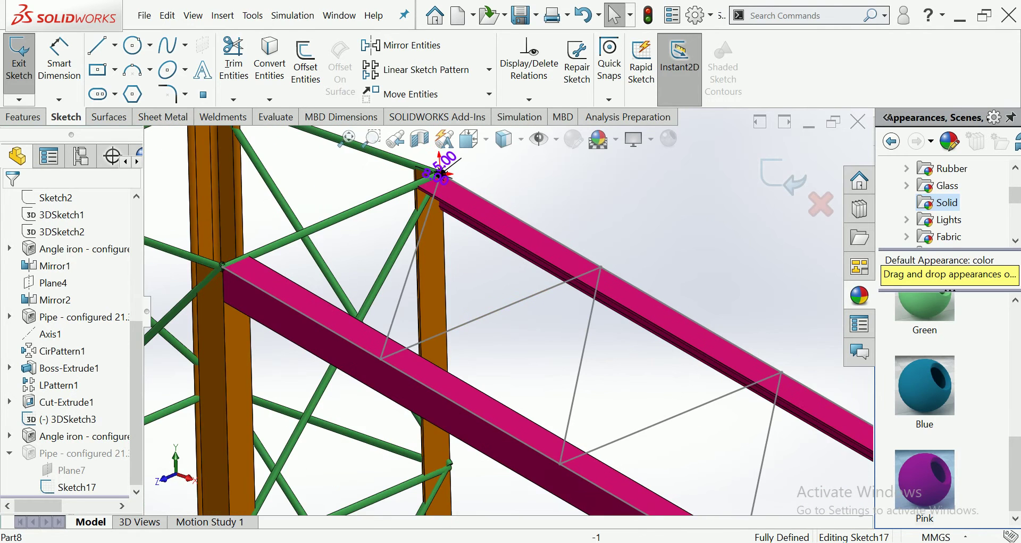
scroll(455, 228, "down", 3)
scroll(487, 386, "down", 3)
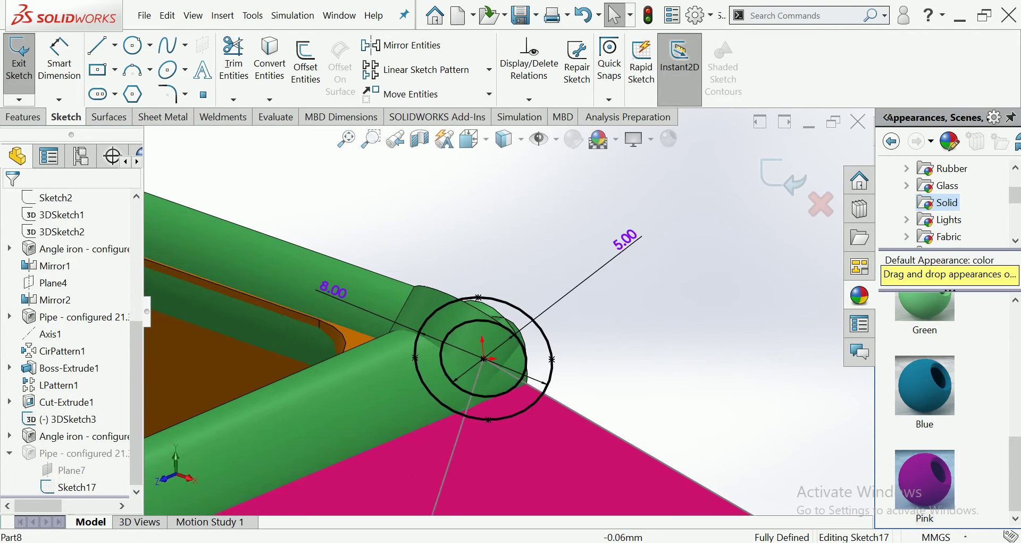
key("ctrl+b")
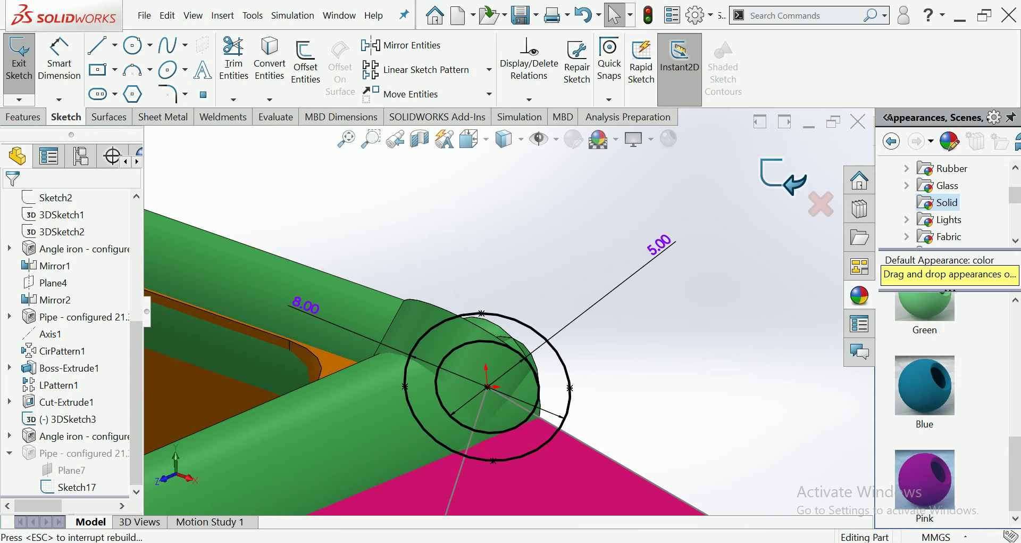
Select the pipe web member feature in the FeatureManager tree
scroll(479, 346, "up", 3)
scroll(479, 346, "up", 2)
scroll(479, 346, "up", 2)
scroll(479, 346, "up", 1)
scroll(510, 314, "up", 2)
scroll(510, 313, "up", 2)
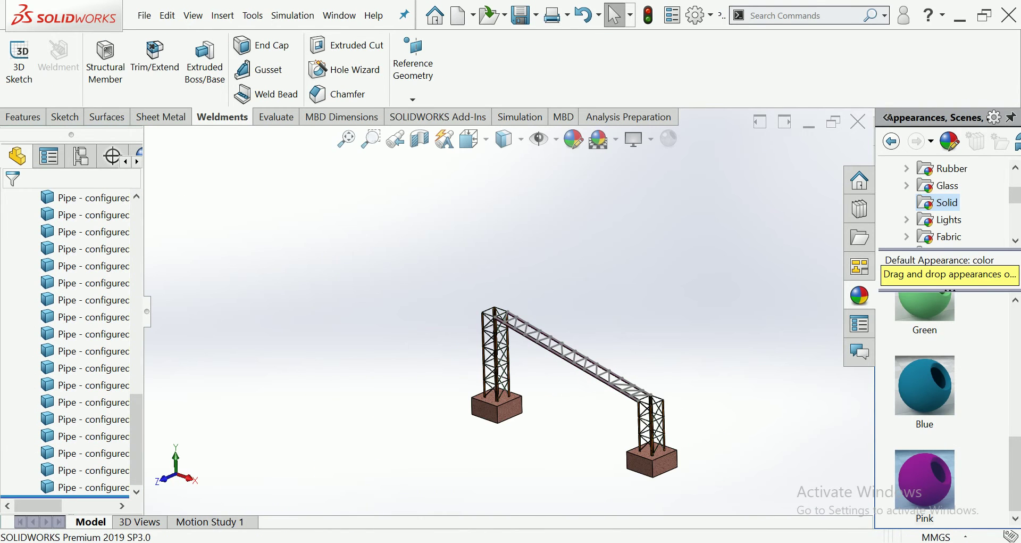
scroll(69, 420, "up", 3)
scroll(69, 386, "up", 3)
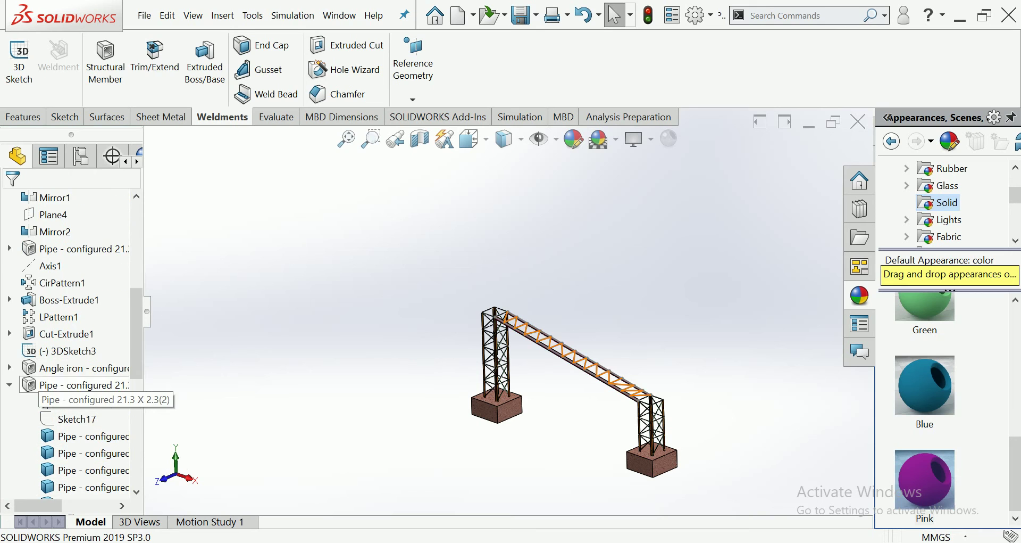
left_click(9, 385)
left_click(48, 487)
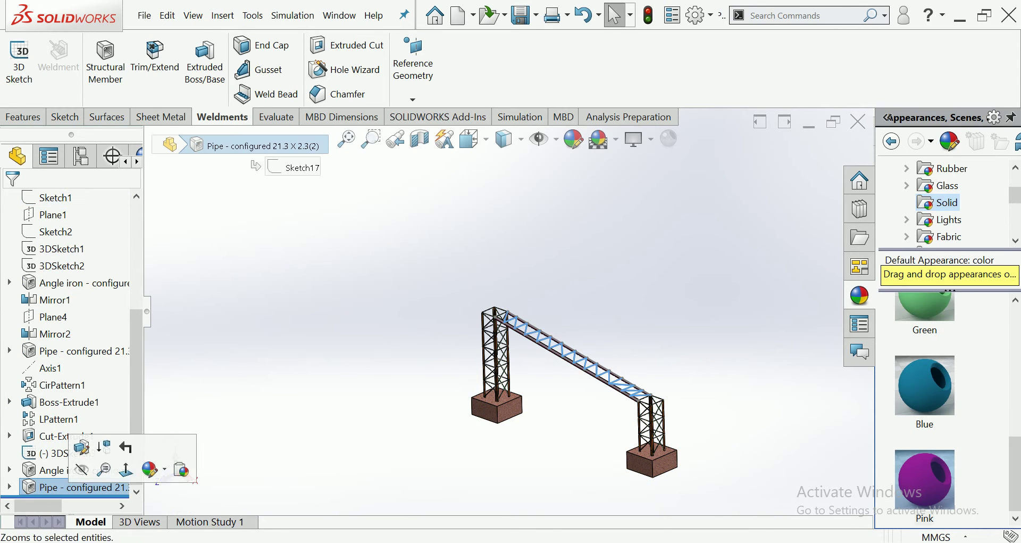
Give the pipe web diagonals a green appearance
scroll(669, 410, "down", 5)
scroll(951, 290, "up", 2)
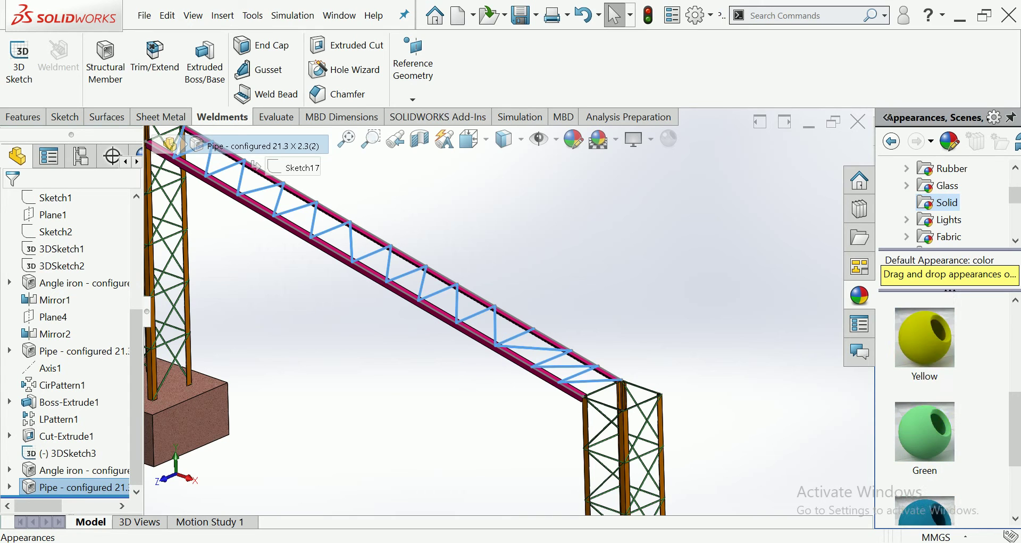
scroll(950, 290, "down", 3)
scroll(924, 388, "up", 3)
left_click(925, 431)
scroll(478, 298, "down", 3)
scroll(479, 298, "down", 3)
left_click(591, 366)
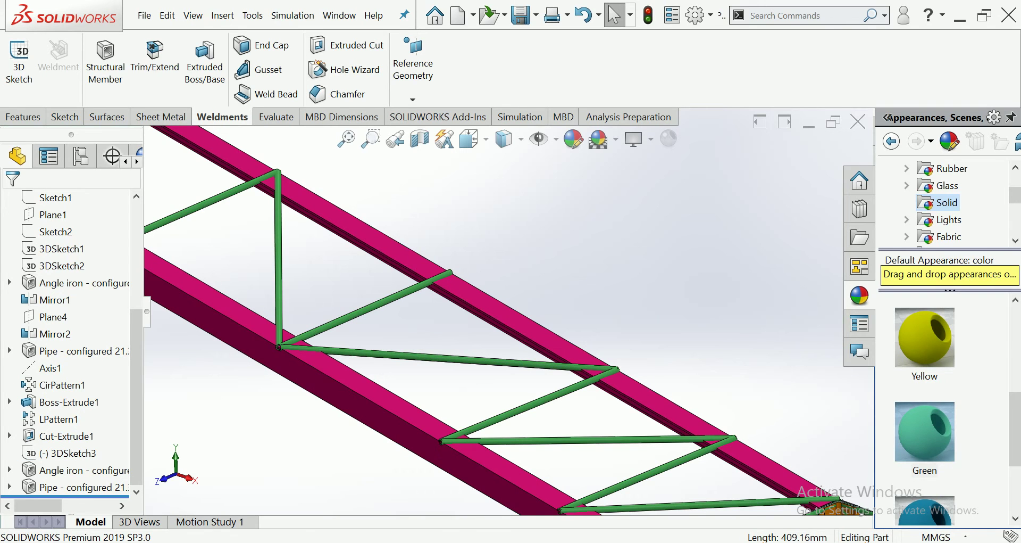
Select the Pipe feature again to reopen it for revision
scroll(229, 234, "up", 3)
scroll(229, 234, "up", 1)
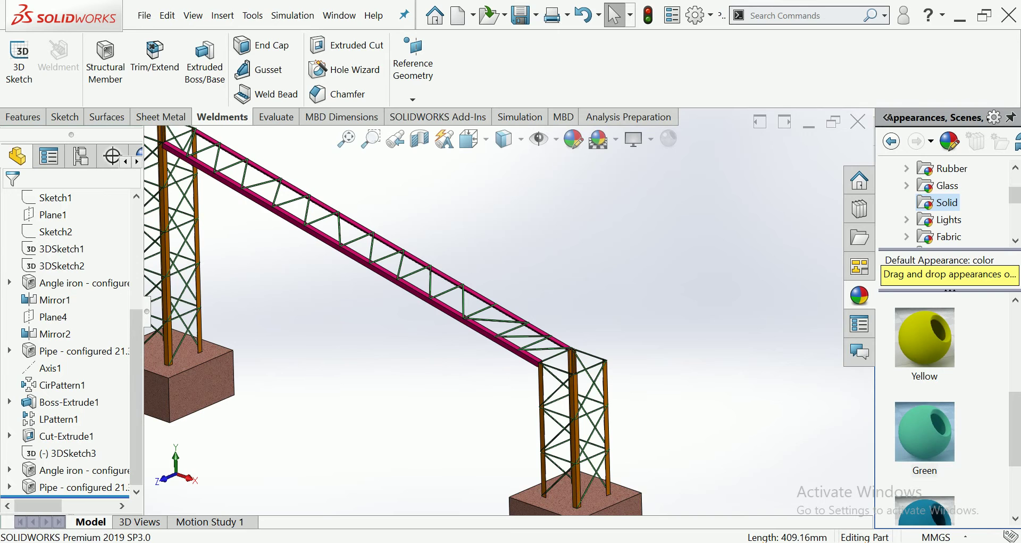
scroll(509, 298, "up", 2)
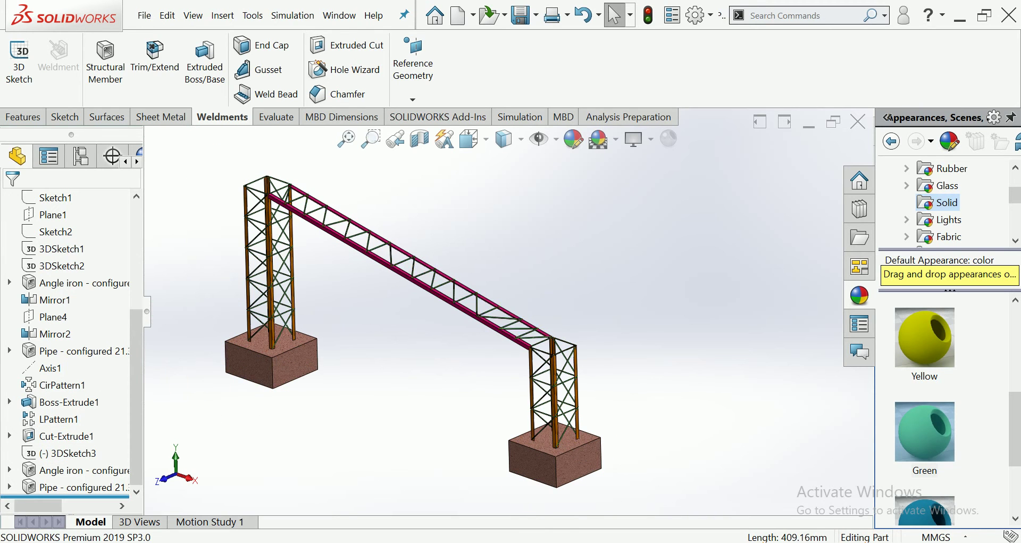
left_click(53, 487)
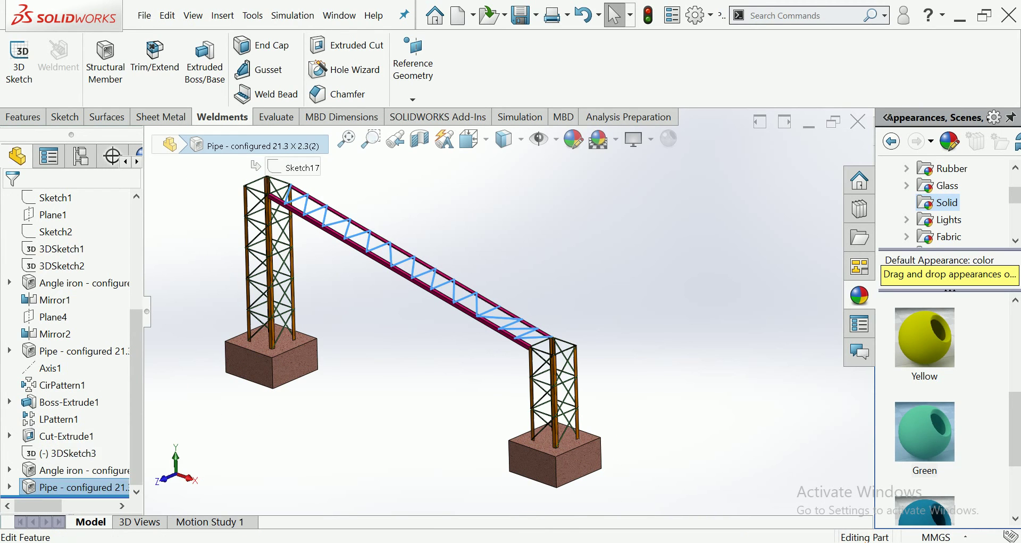
Edit the Pipe feature and relocate Group1's pipe profile at the truss corner
left_click(64, 452)
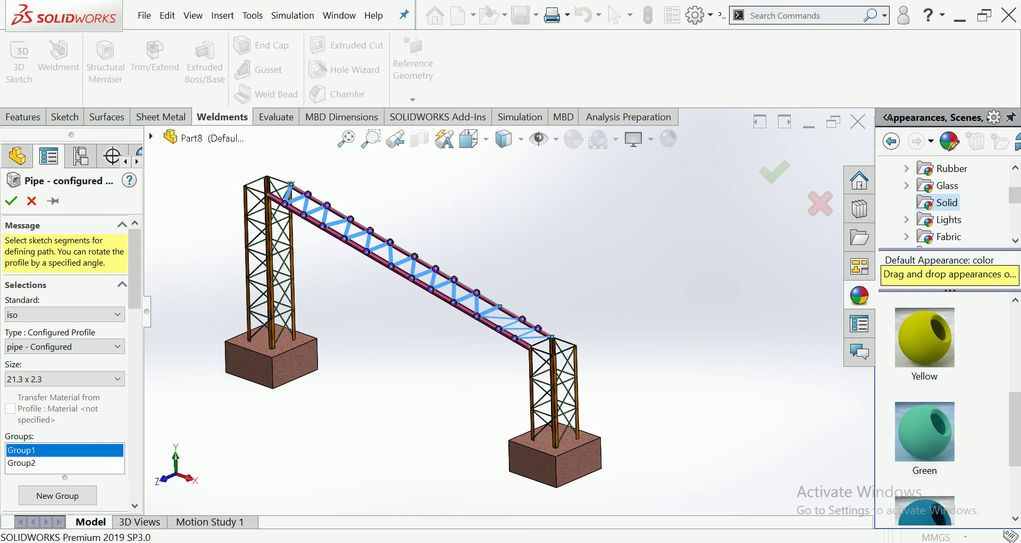
mouse_move(134, 268)
left_mouse_down()
mouse_move(135, 458)
mouse_move(135, 434)
left_mouse_up()
left_click(64, 411)
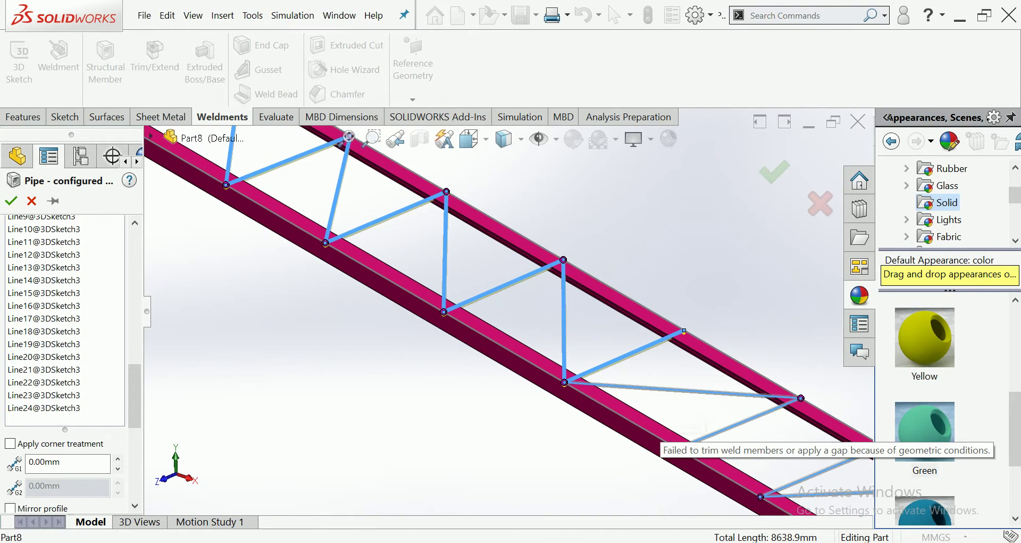
scroll(64, 320, "up", 5)
scroll(64, 319, "up", 5)
scroll(64, 320, "up", 2)
Relocate Group2's pipe profile the same way and accept the revised members
left_click(21, 359)
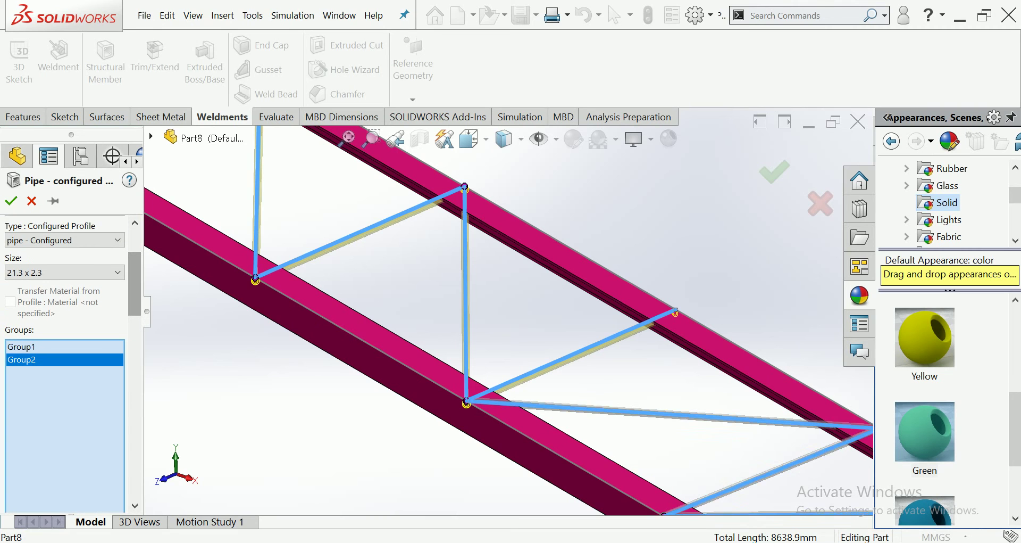
scroll(64, 320, "down", 3)
scroll(64, 319, "down", 3)
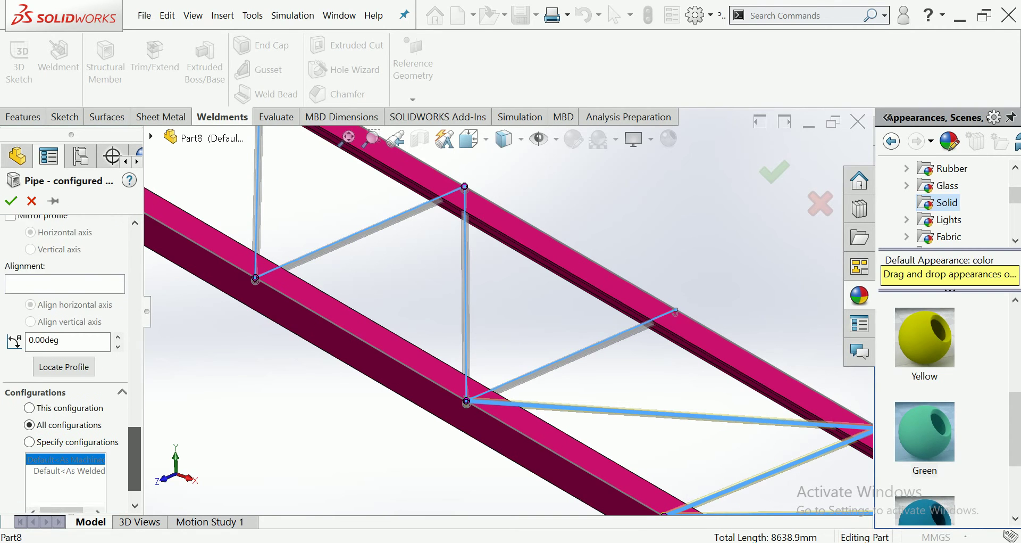
scroll(64, 319, "up", 1)
left_click(64, 401)
scroll(508, 311, "up", 2)
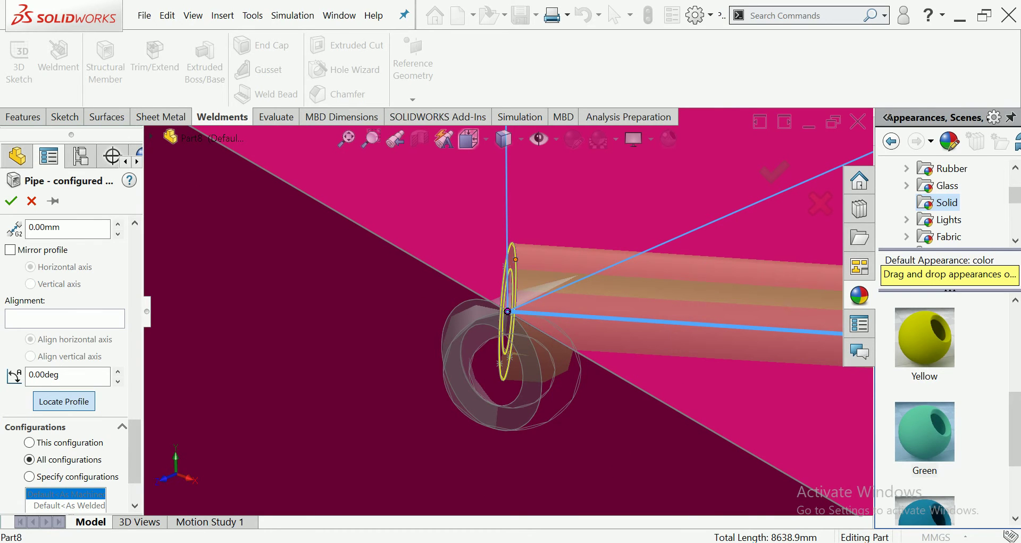
scroll(507, 310, "up", 3)
scroll(508, 311, "up", 2)
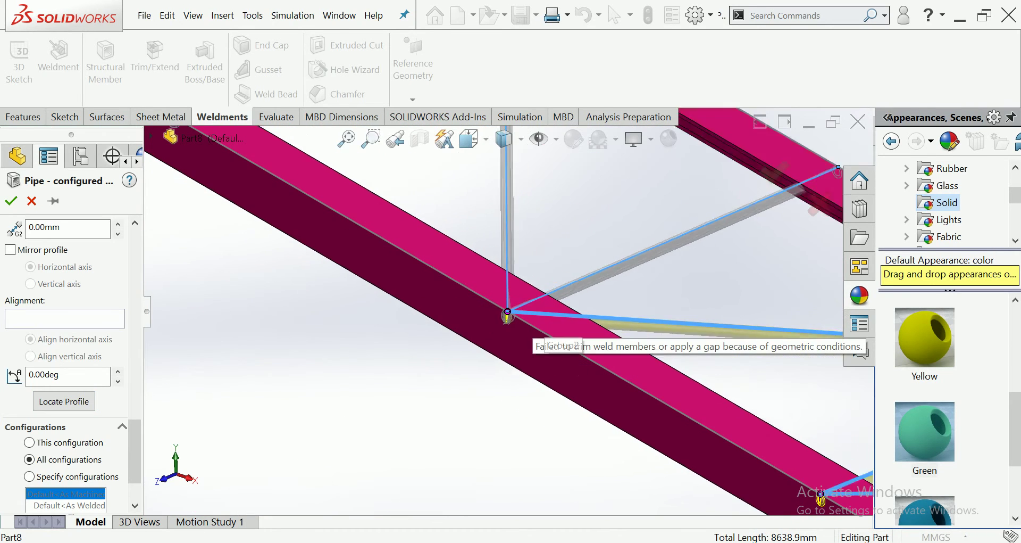
scroll(507, 311, "up", 2)
scroll(508, 310, "up", 2)
key("Return")
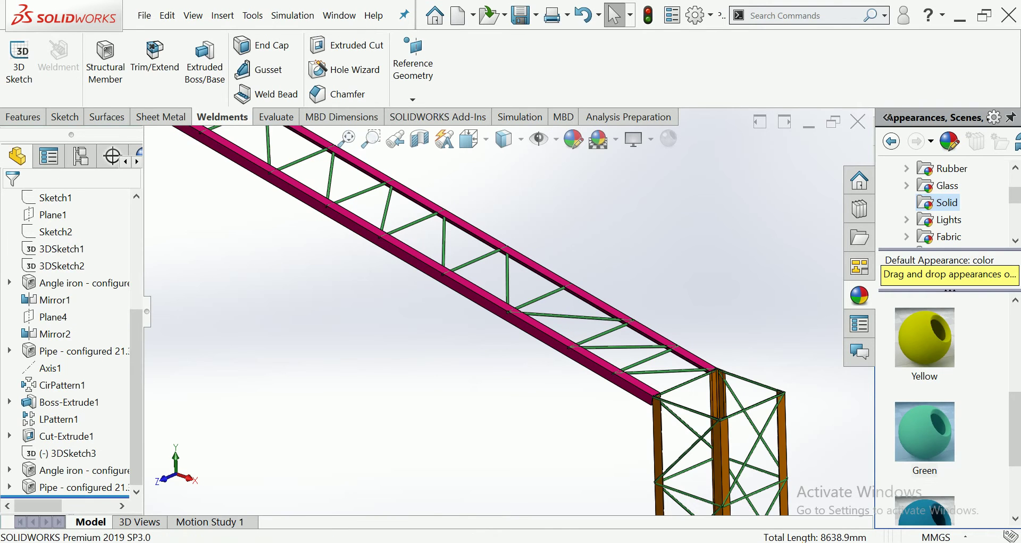
Fit the two-tower truss in view and zoom in and out to inspect it
scroll(508, 311, "up", 3)
key("f")
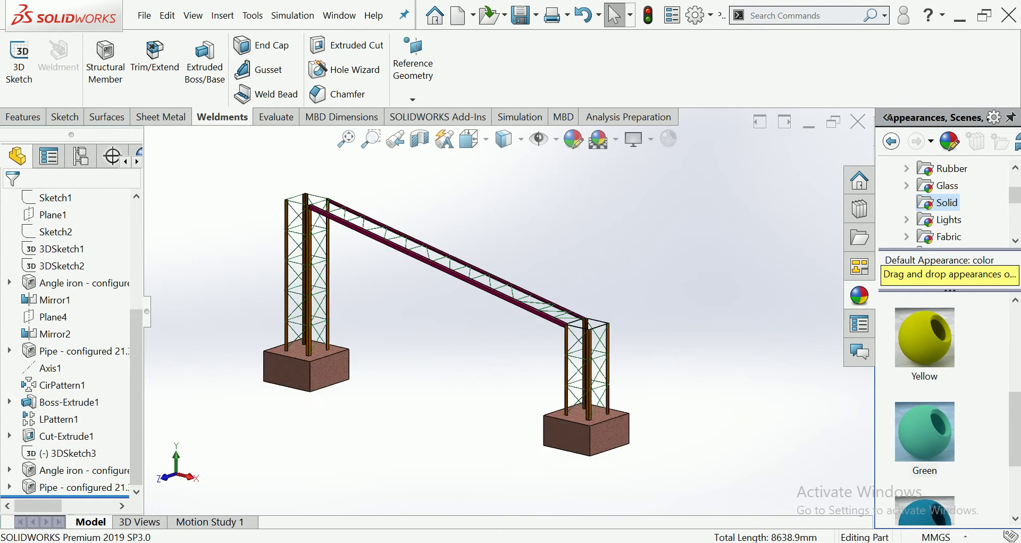
scroll(507, 311, "down", 2)
scroll(507, 311, "down", 2)
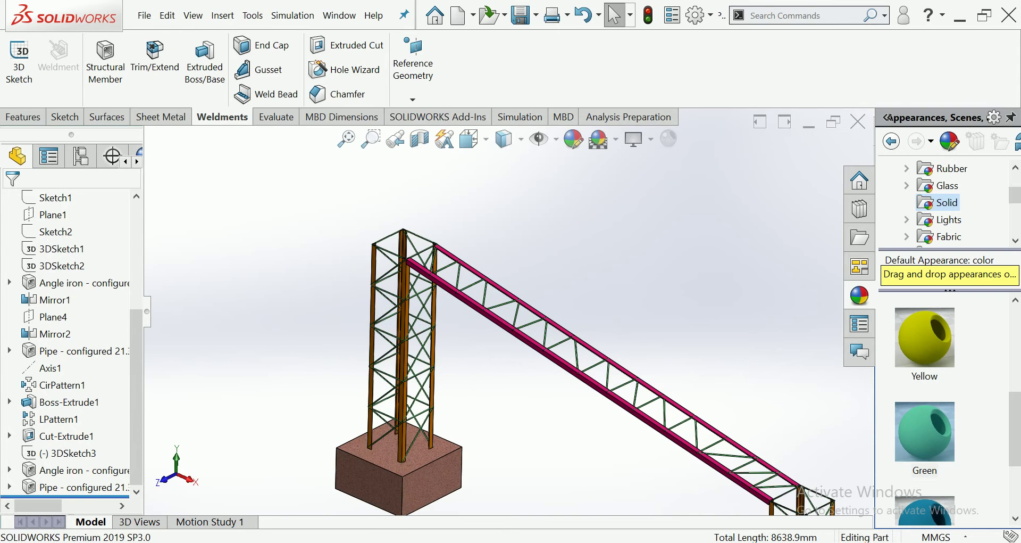
scroll(508, 311, "up", 3)
scroll(508, 310, "up", 2)
scroll(507, 311, "down", 2)
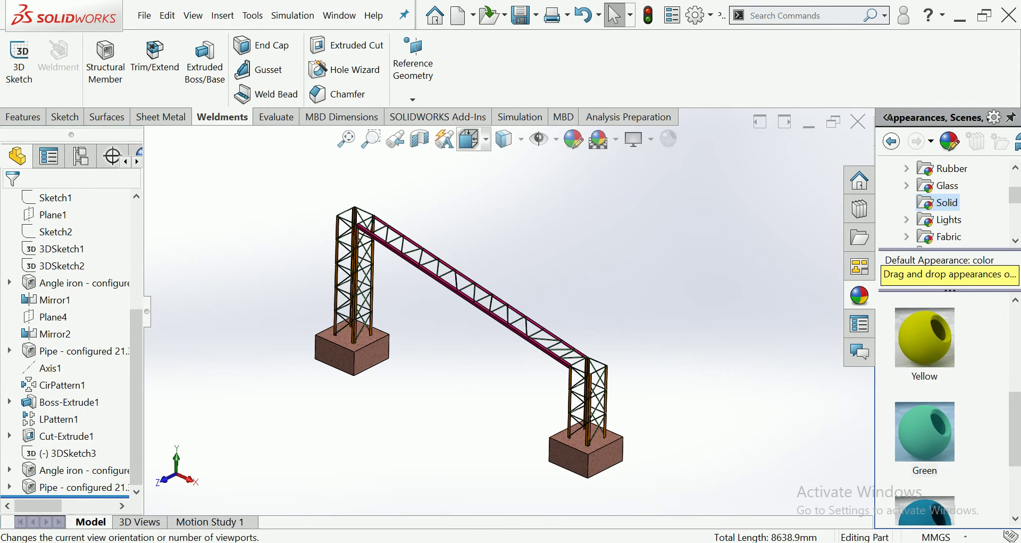
Switch to a dimetric view, rotate it left twice, and show the pattern types on Features
left_click(470, 139)
left_click(571, 190)
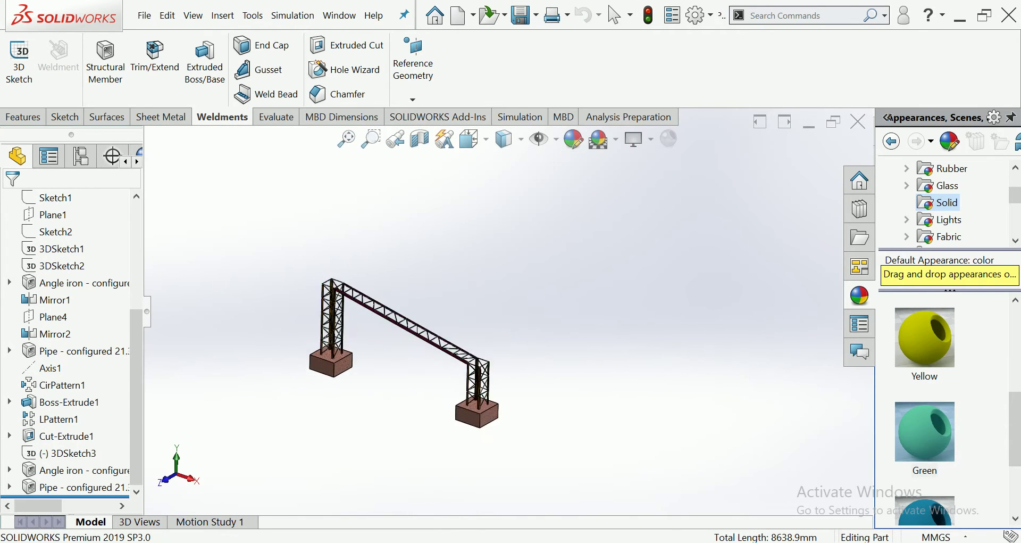
key("Left")
key("Left")
key("Left")
key("Left")
key("Left")
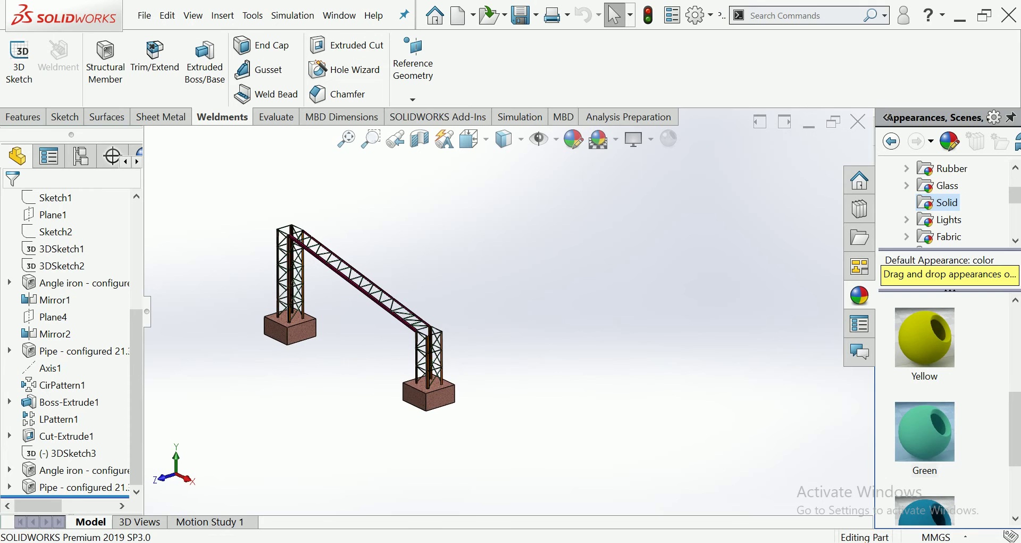
key("Left")
left_click(22, 117)
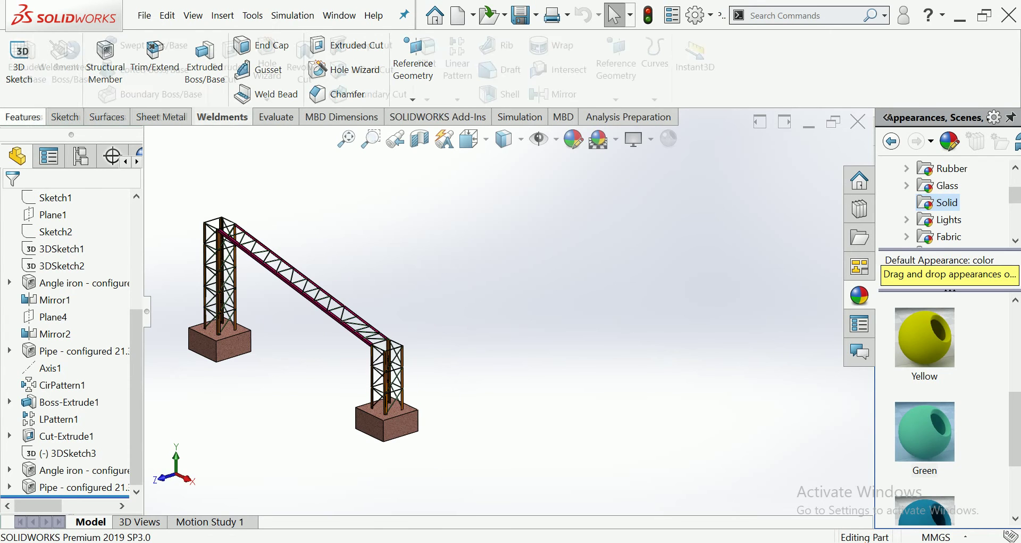
left_click(457, 99)
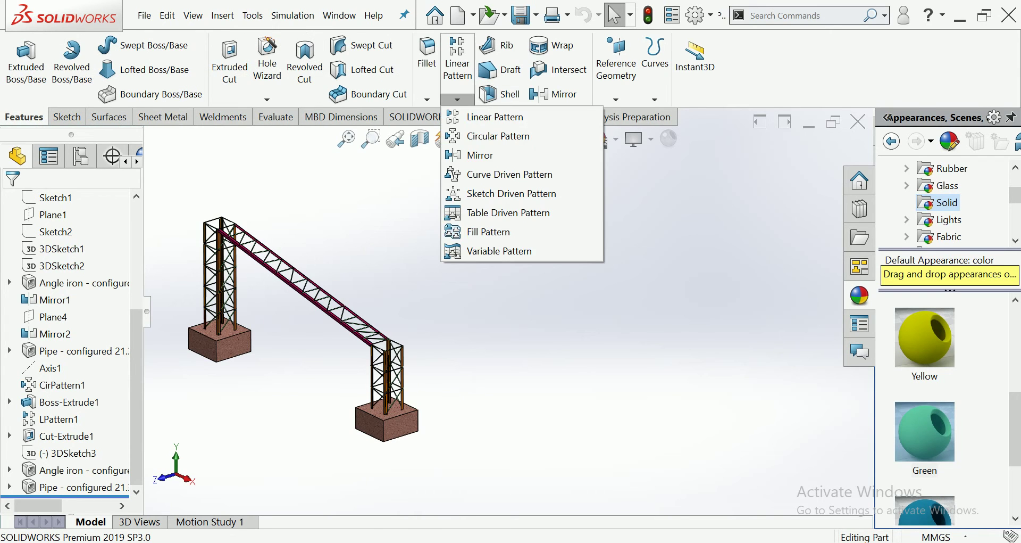
Start a linear pattern along the base edge with 4000 mm spacing
left_click(492, 116)
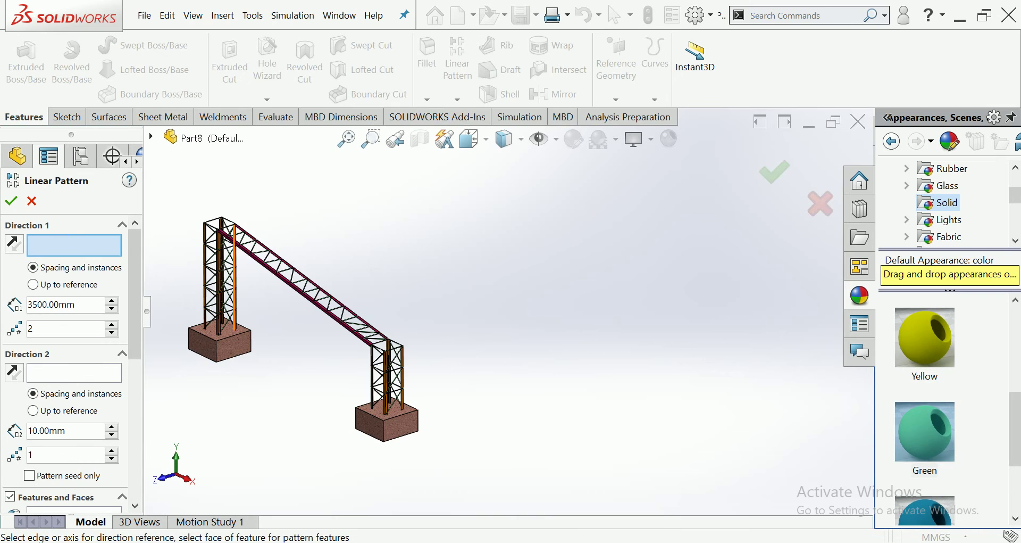
scroll(213, 332, "down", 2)
scroll(213, 332, "down", 2)
scroll(213, 333, "down", 2)
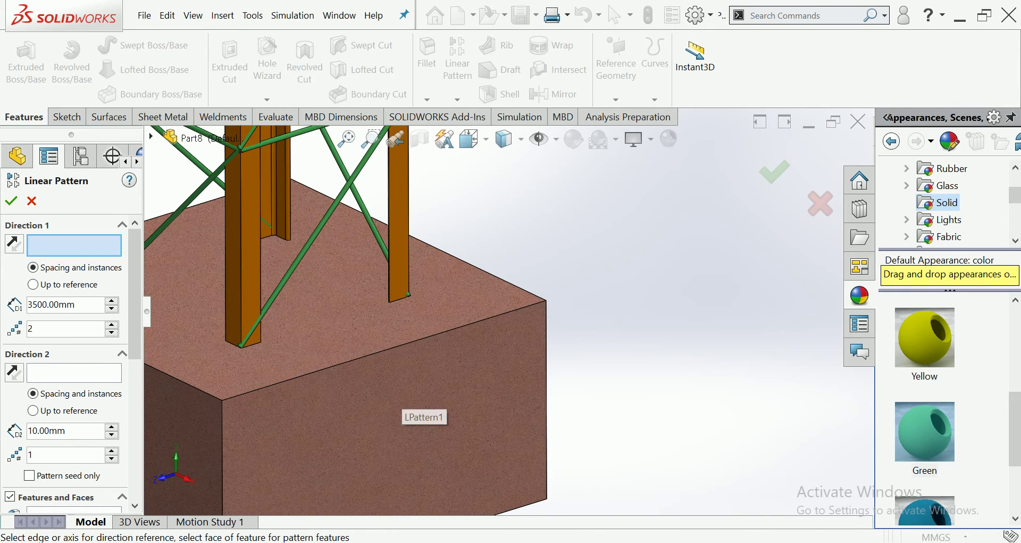
left_click(539, 303)
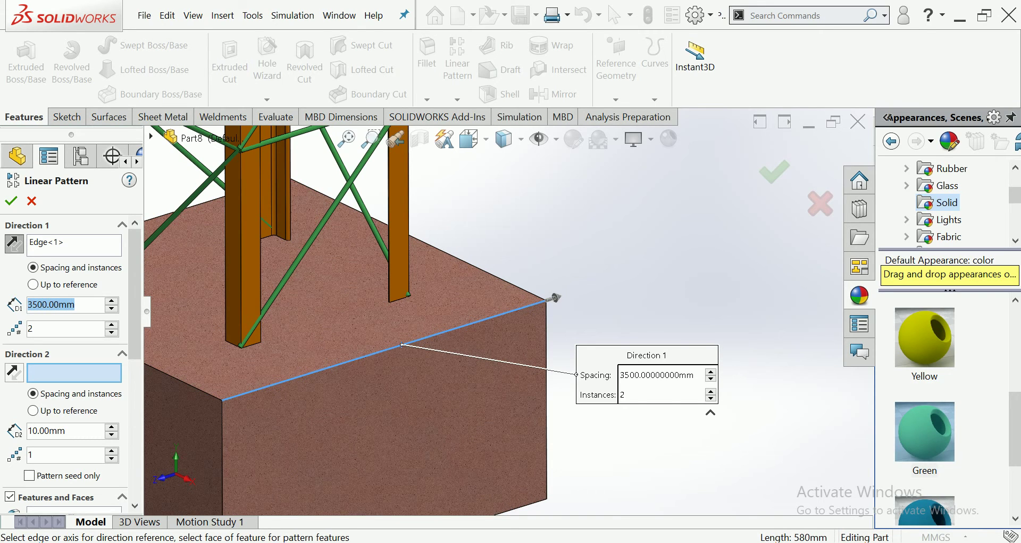
type("30")
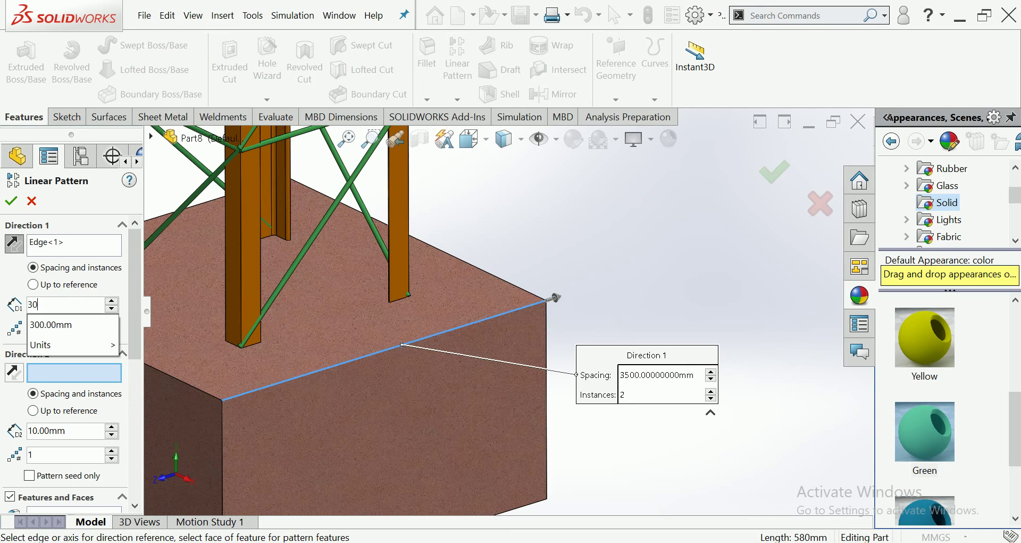
key("BackSpace")
key("BackSpace")
type("40")
type("0")
key("Return")
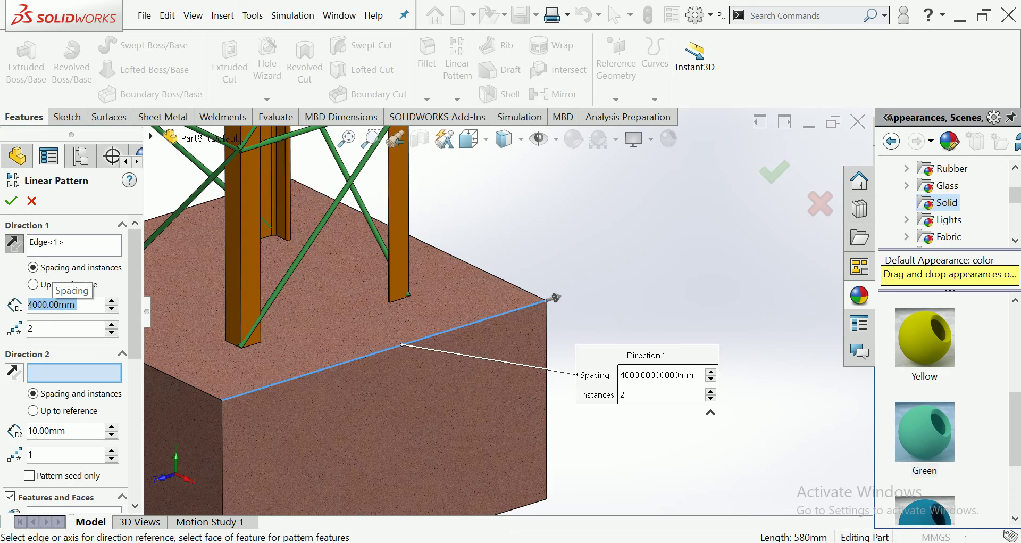
Switch the pattern to bodies and box-select the tower and truss bodies to copy
scroll(515, 310, "up", 5)
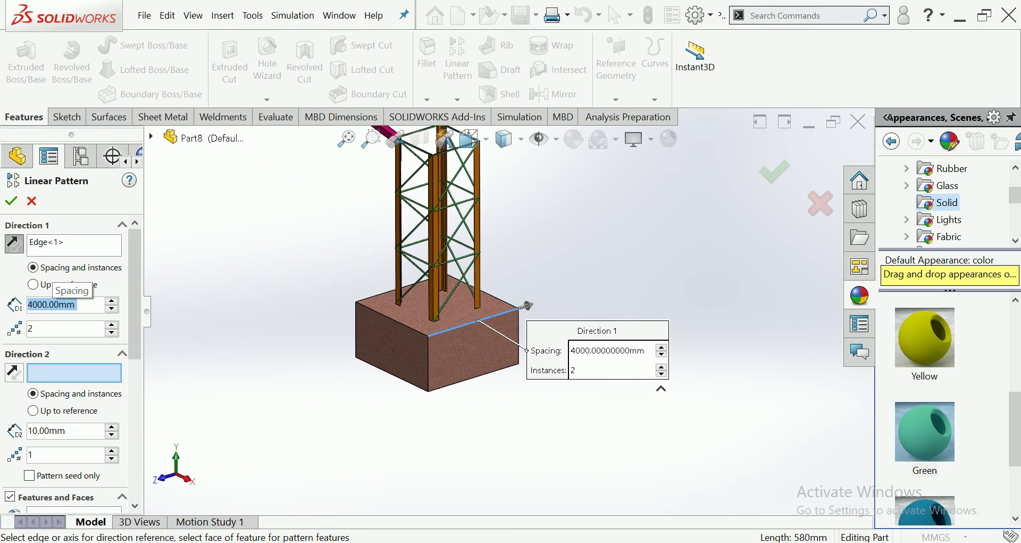
scroll(69, 319, "down", 5)
scroll(69, 319, "down", 2)
scroll(69, 319, "up", 1)
scroll(69, 319, "up", 4)
scroll(69, 319, "down", 2)
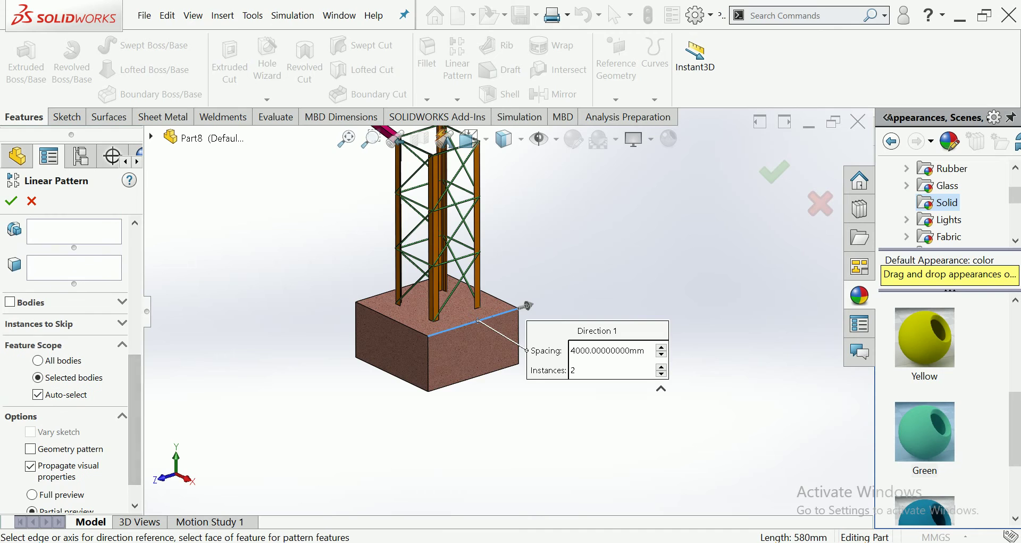
left_click(10, 323)
scroll(507, 314, "up", 3)
scroll(507, 314, "up", 3)
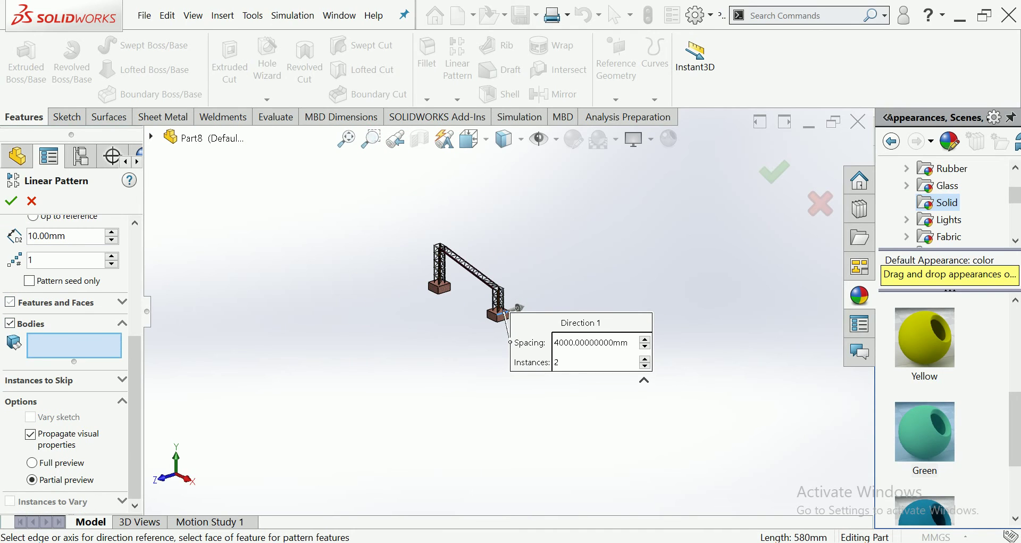
left_click_drag(581, 322, 720, 407)
left_click_drag(593, 201, 374, 383)
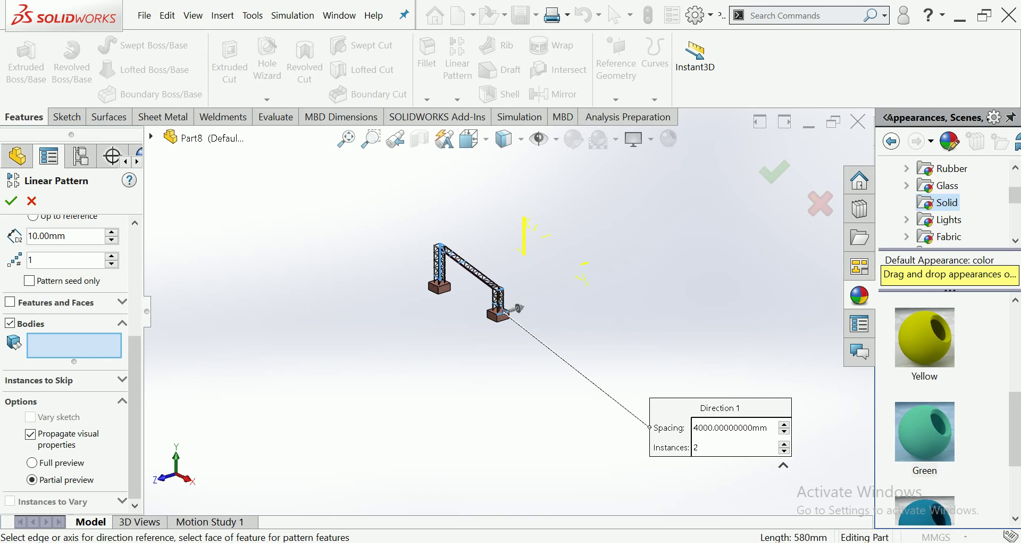
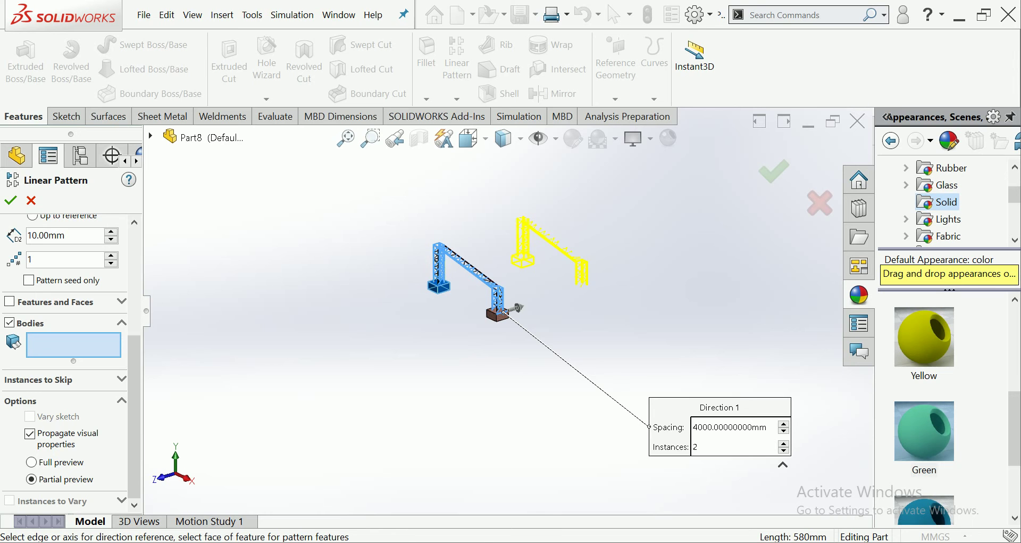
Confirm the linear pattern placing a second truss frame 4000 mm from the first
key("Return")
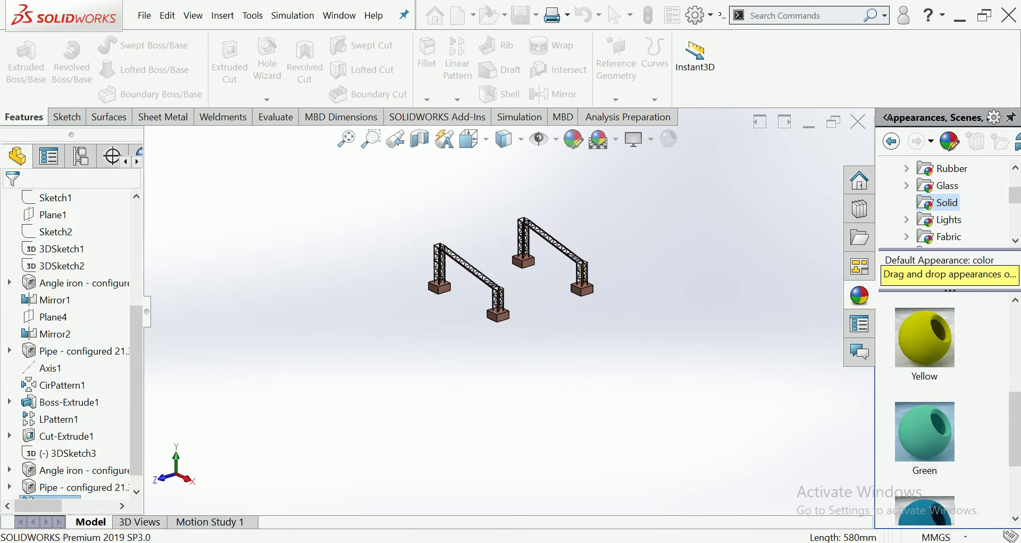
key("f")
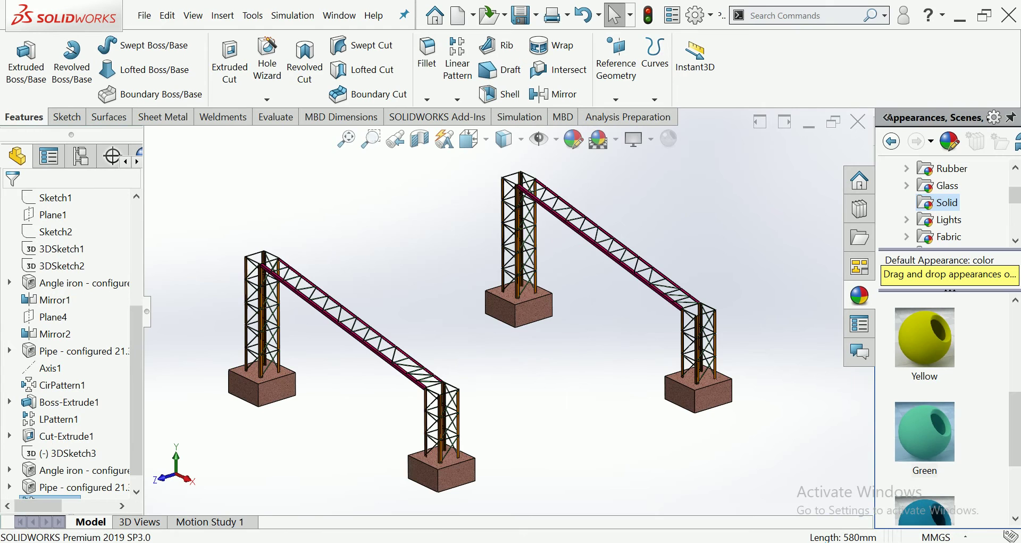
scroll(226, 213, "down", 2)
scroll(258, 249, "down", 4)
scroll(258, 249, "down", 3)
scroll(258, 249, "down", 2)
middle_click_drag(298, 320, 362, 335)
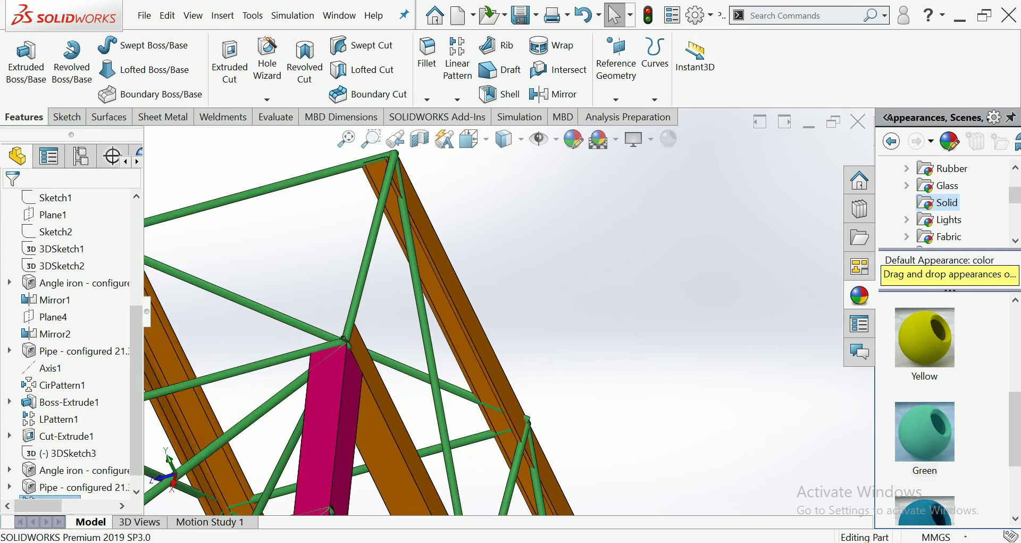
scroll(362, 335, "up", 4)
scroll(362, 336, "up", 3)
scroll(362, 335, "up", 2)
scroll(362, 335, "up", 1)
scroll(617, 388, "down", 2)
scroll(617, 388, "down", 3)
middle_click_drag(394, 367, 412, 372)
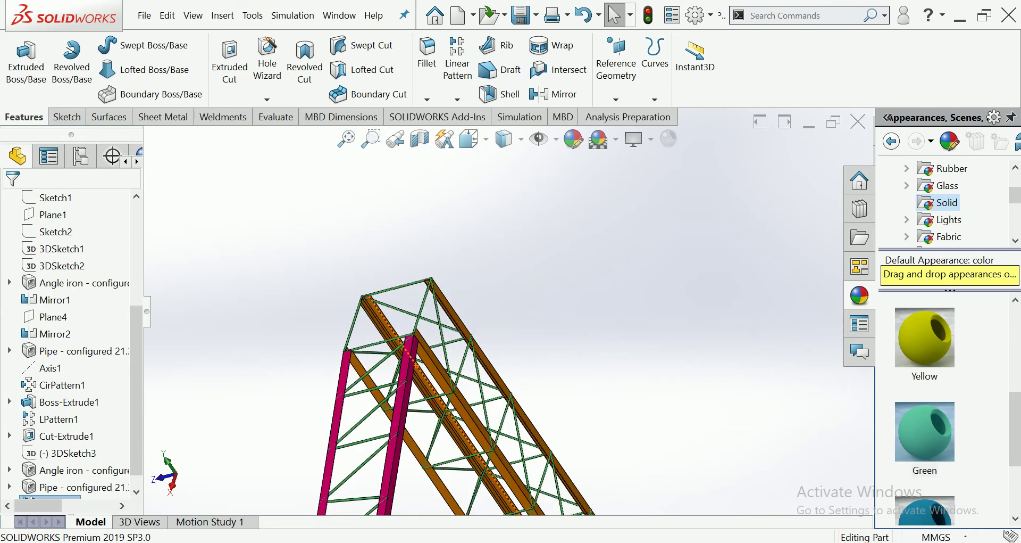
scroll(413, 372, "down", 3)
scroll(412, 373, "up", 2)
scroll(452, 340, "up", 1)
scroll(490, 331, "down", 2)
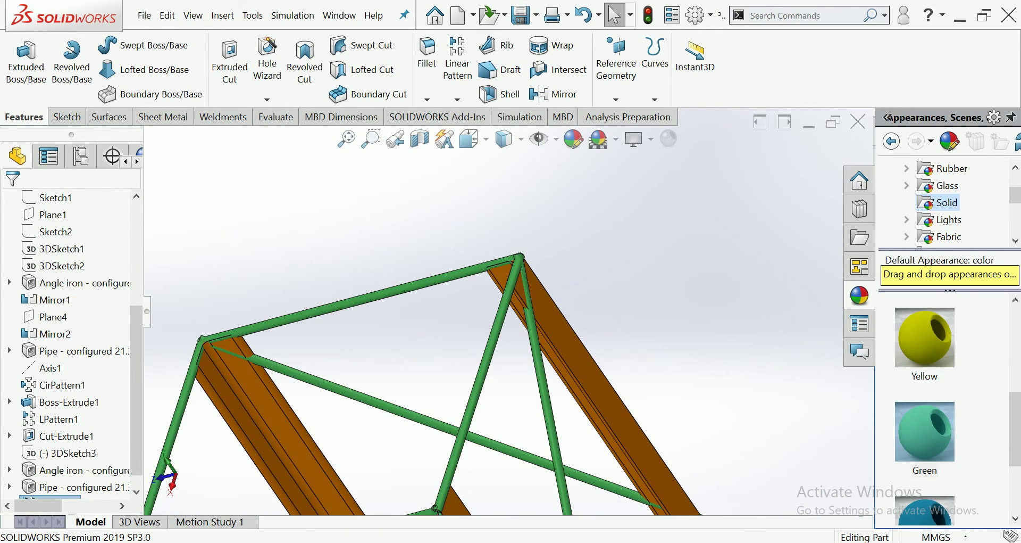
Start a new 3D sketch, 3DSketch4, with the Line tool active
left_click(66, 117)
left_click(19, 99)
left_click(37, 132)
left_click(97, 45)
scroll(551, 286, "down", 3)
scroll(552, 221, "down", 1)
scroll(517, 260, "down", 3)
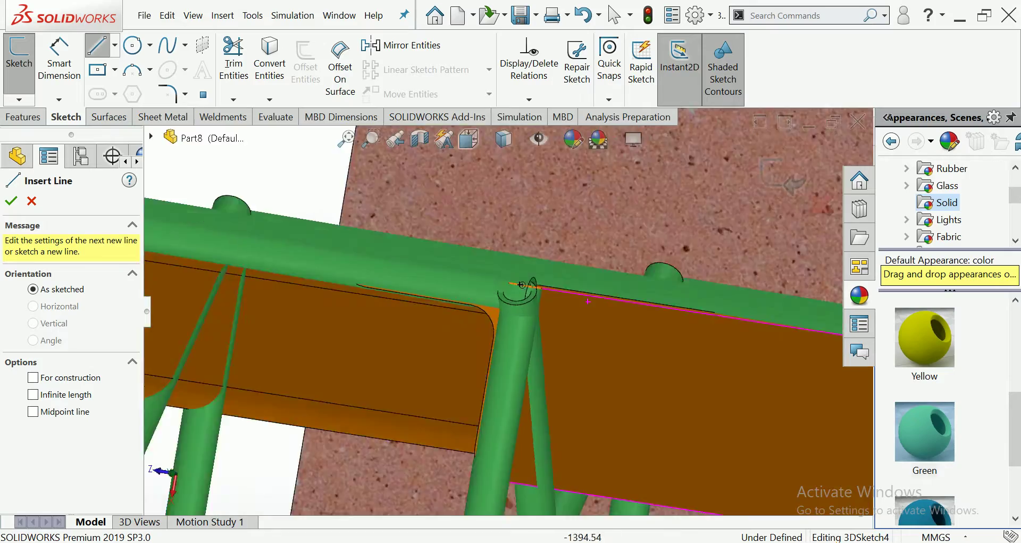
Draw a roughly 3703 mm 3D line from the left tower apex to the right tower top
middle_click_drag(519, 260, 587, 372)
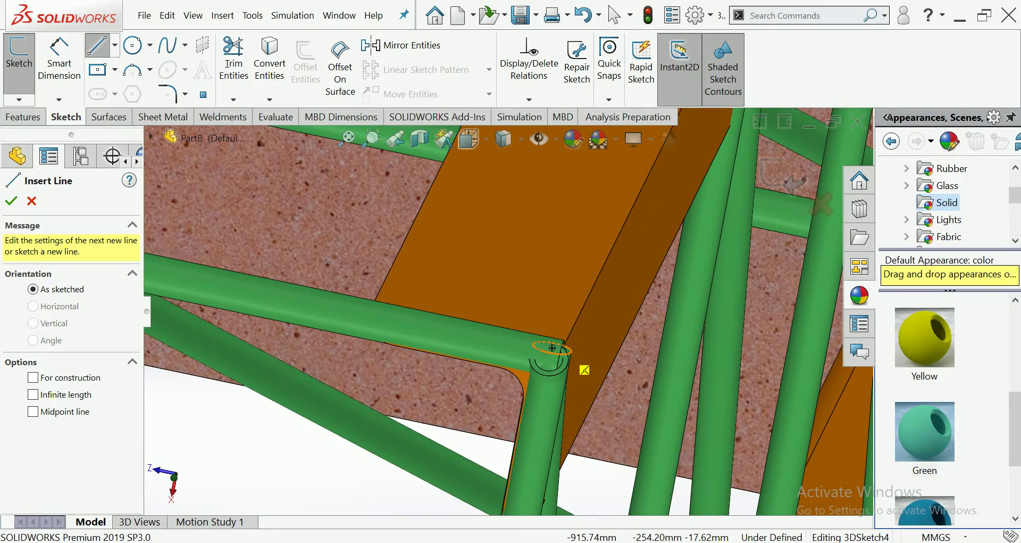
left_click(552, 347)
scroll(554, 340, "up", 3)
scroll(564, 330, "up", 3)
scroll(572, 320, "up", 2)
scroll(604, 341, "up", 3)
middle_click_drag(650, 335, 673, 299)
scroll(691, 303, "up", 2)
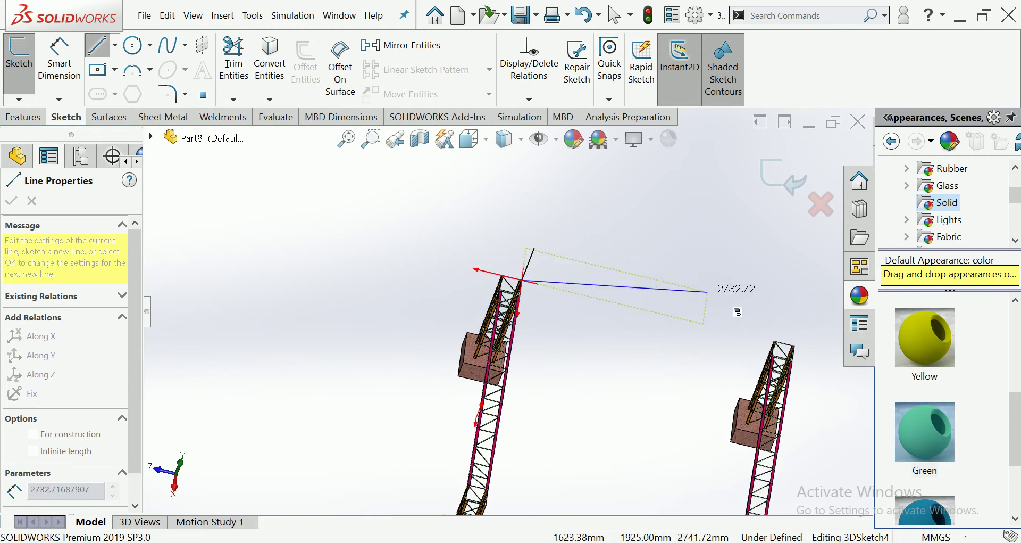
scroll(691, 332, "down", 3)
scroll(649, 325, "down", 2)
scroll(618, 327, "down", 2)
scroll(585, 317, "down", 2)
scroll(596, 328, "down", 2)
scroll(564, 319, "down", 2)
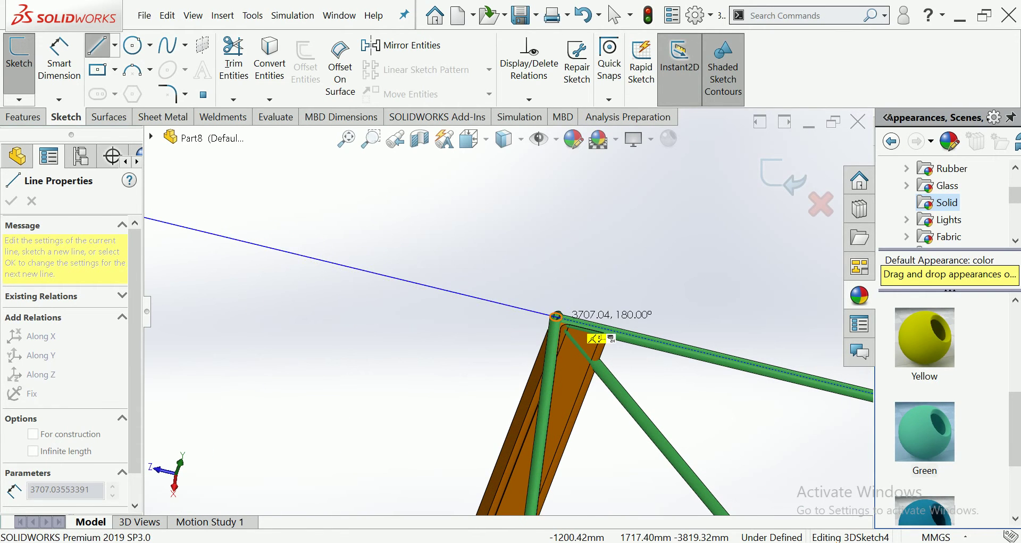
scroll(556, 315, "down", 1)
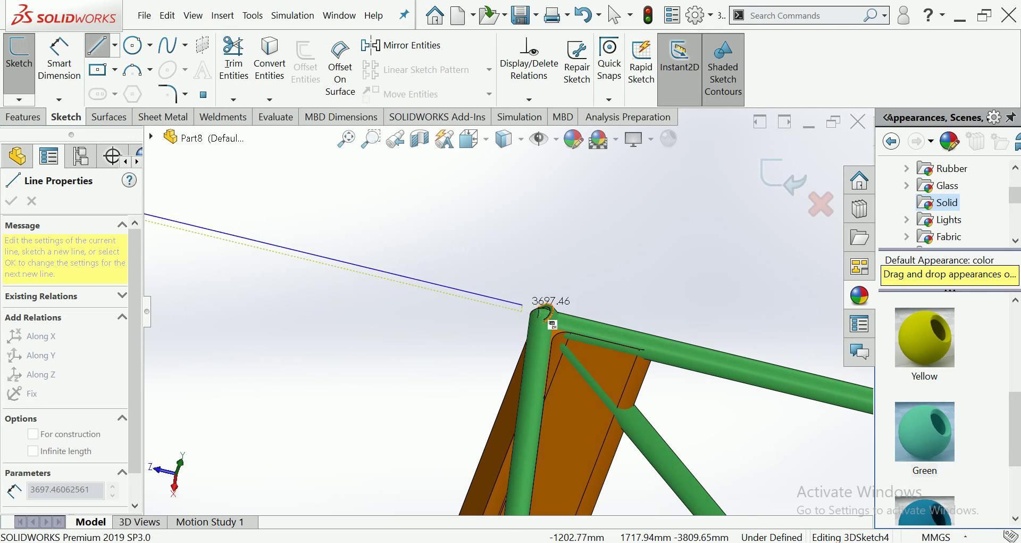
left_click(543, 313)
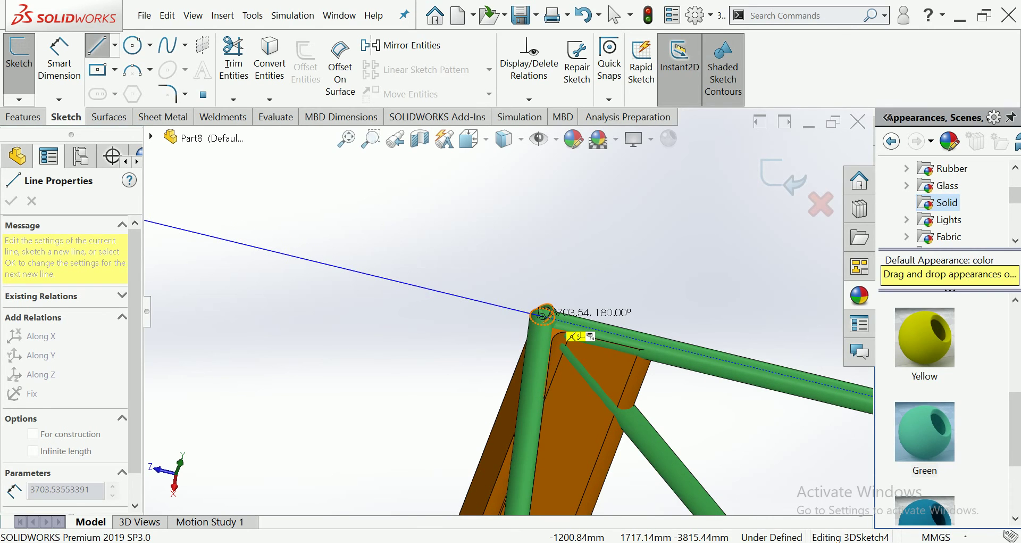
left_click(543, 315)
End the line chain and exit 3DSketch4
scroll(538, 312, "up", 2)
scroll(511, 298, "up", 2)
scroll(494, 293, "up", 3)
scroll(421, 260, "up", 3)
left_click(277, 256)
key("Escape")
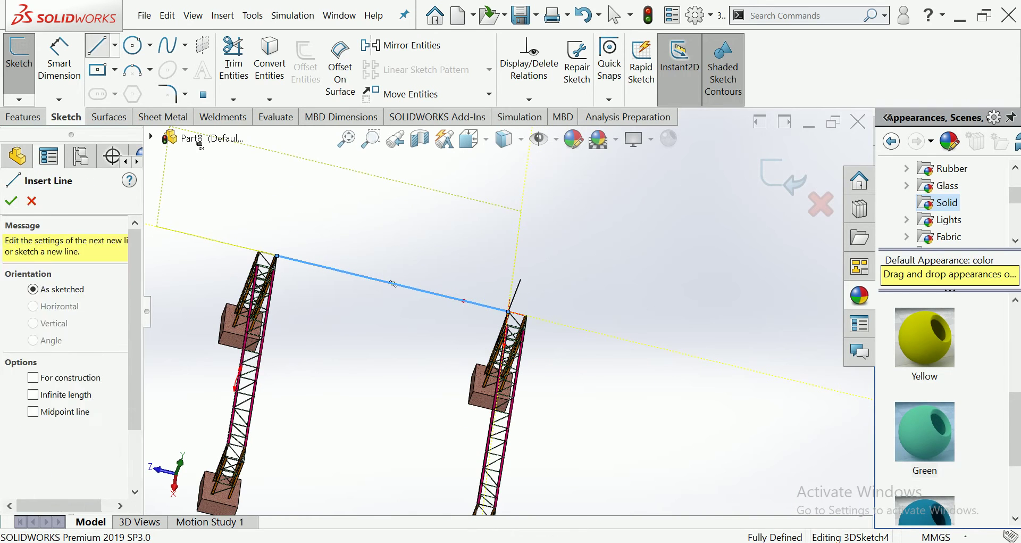
key("Escape")
key("Escape")
middle_click_drag(393, 284, 351, 314)
scroll(478, 319, "down", 2)
scroll(478, 319, "down", 4)
mouse_move(479, 319)
middle_mouse_down()
mouse_move(465, 302)
mouse_move(470, 247)
middle_mouse_up()
scroll(465, 302, "down", 3)
scroll(465, 302, "down", 2)
scroll(471, 248, "up", 3)
scroll(452, 341, "up", 3)
scroll(435, 428, "up", 3)
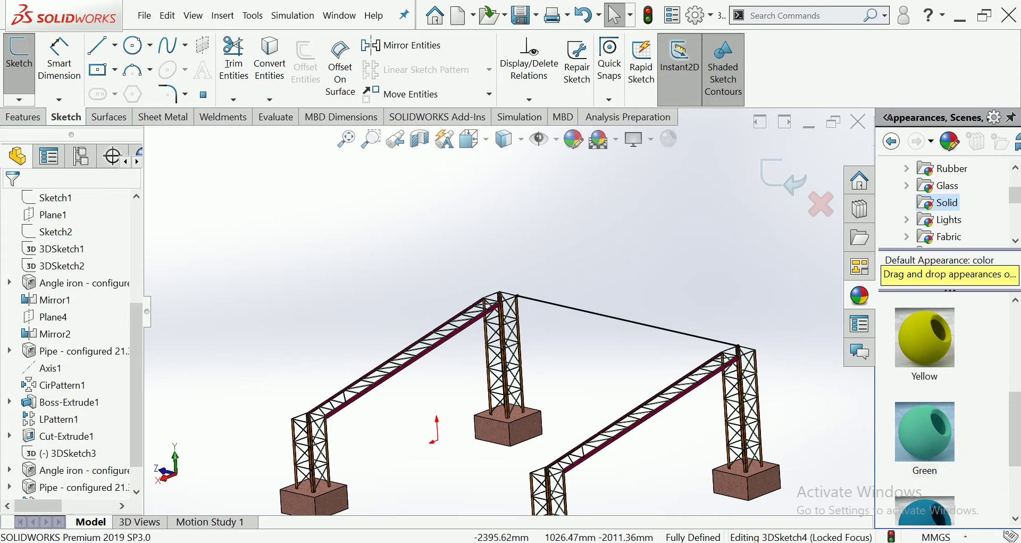
scroll(717, 419, "down", 2)
scroll(717, 420, "down", 2)
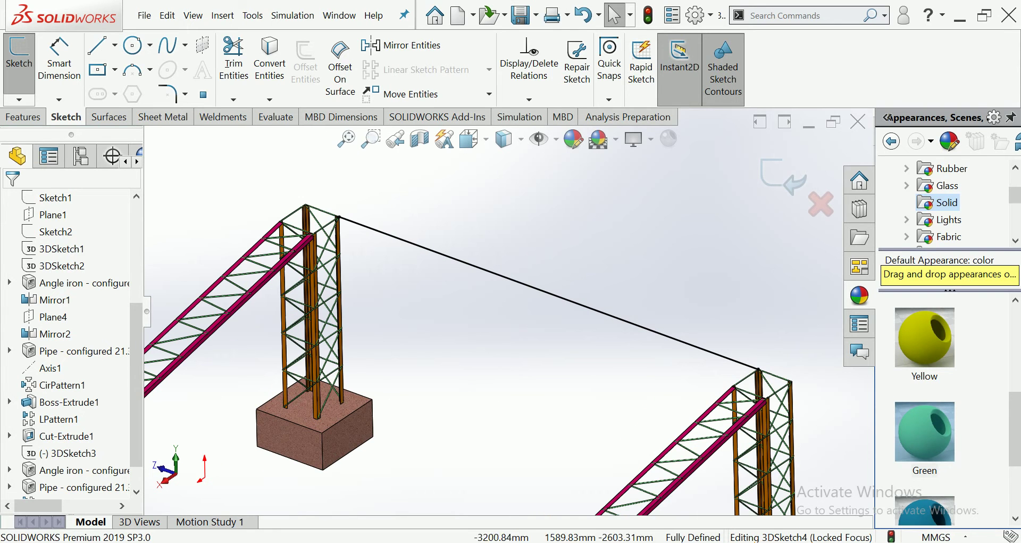
left_click(783, 177)
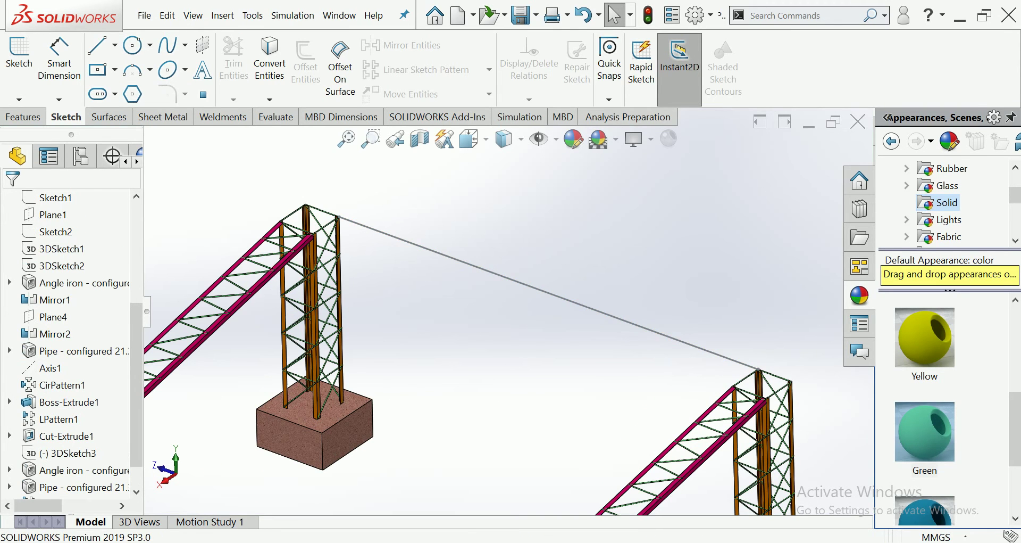
Create a 35 x 35 x 5 angle iron structural member along the connecting 3D sketch line
scroll(723, 226, "down", 1)
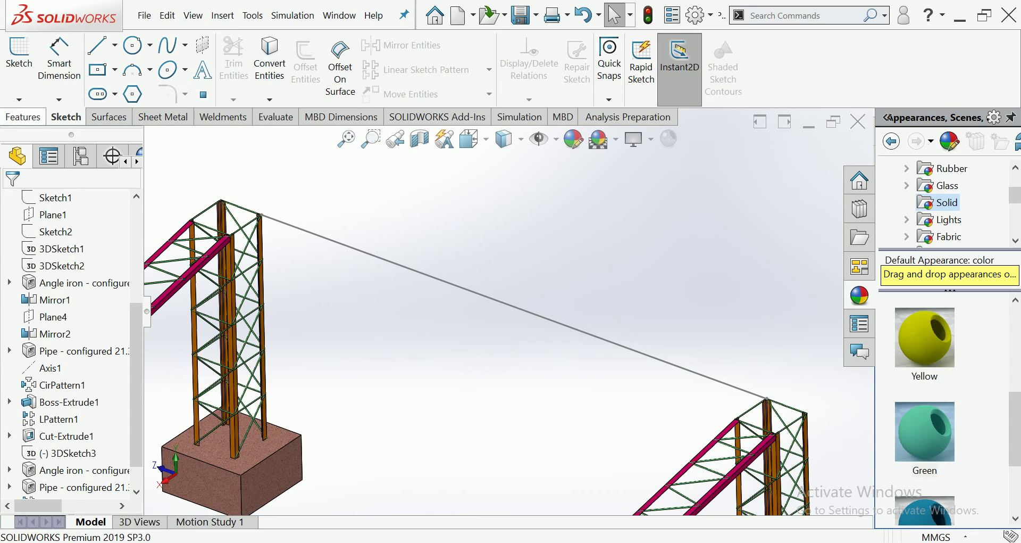
left_click(223, 116)
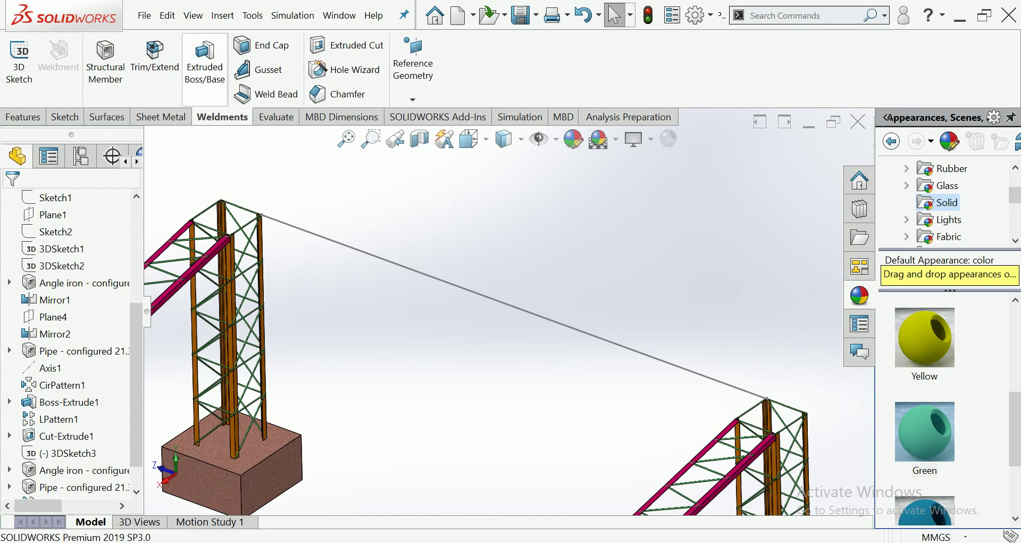
left_click(105, 59)
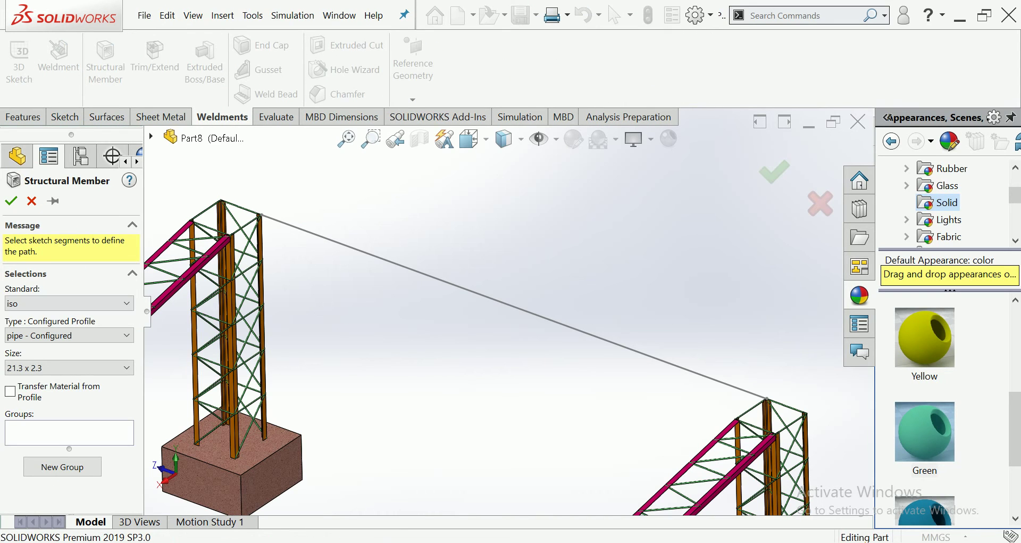
left_click(69, 335)
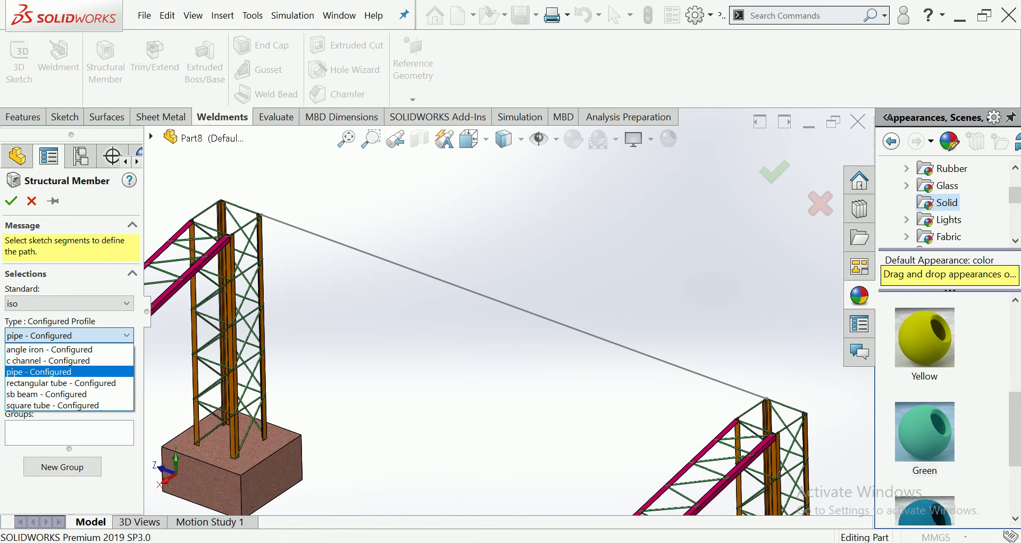
left_click(48, 349)
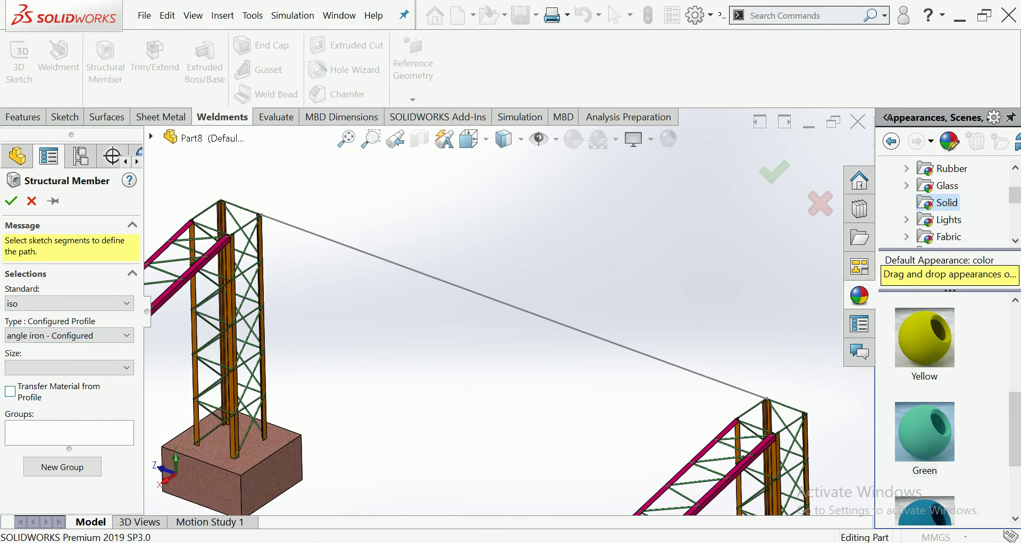
left_click(69, 368)
left_click(32, 420)
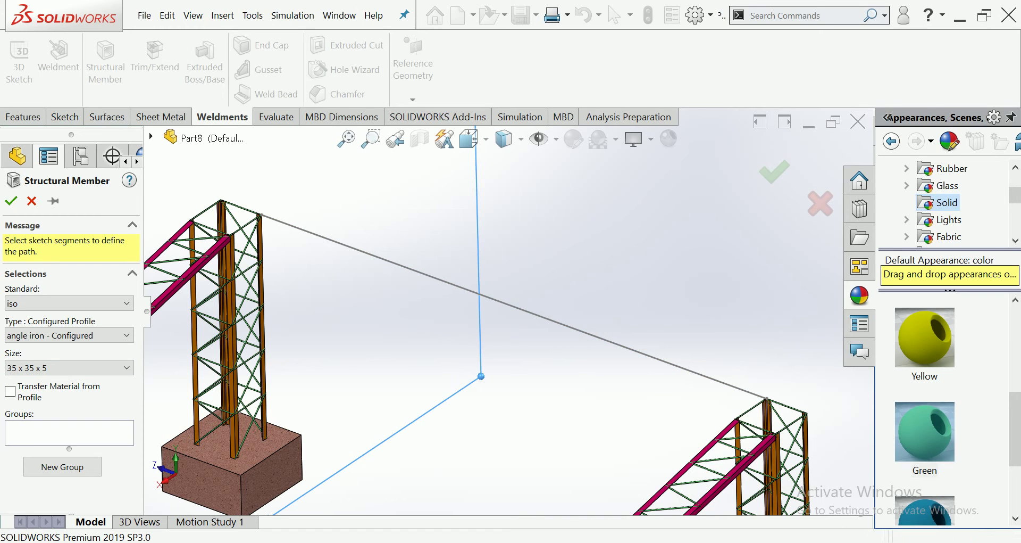
left_click(585, 333)
scroll(203, 205, "up", 3)
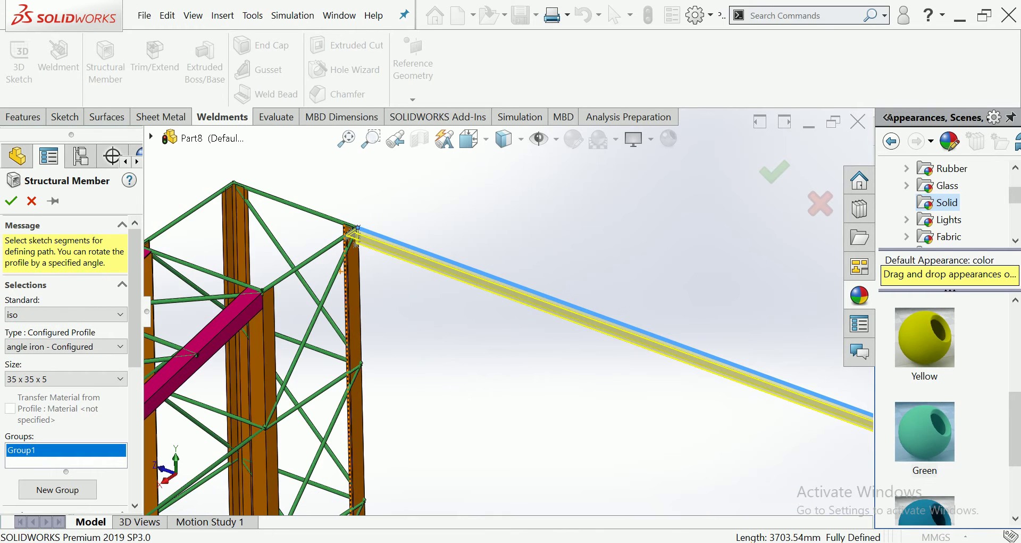
scroll(203, 205, "up", 2)
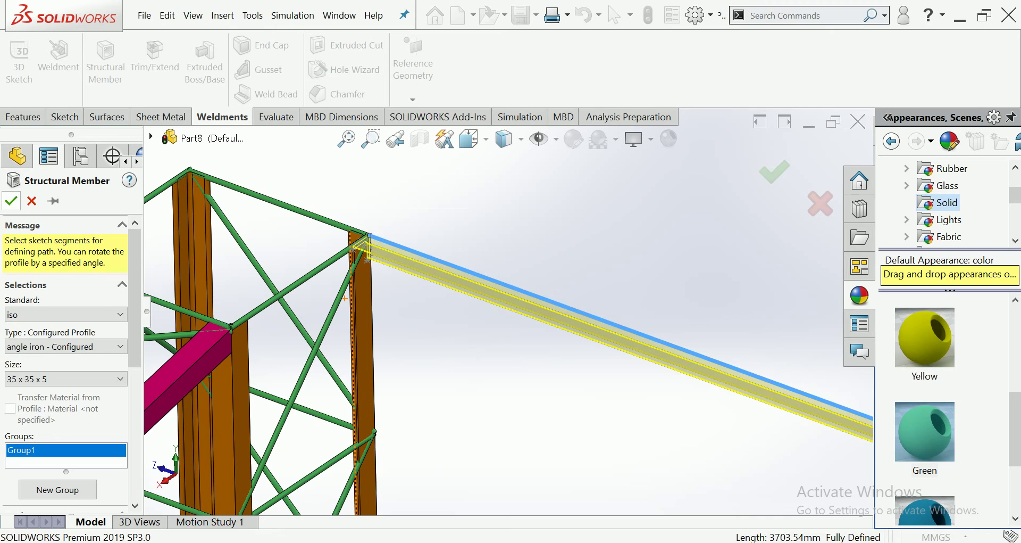
left_click(11, 200)
Select the new angle-iron beam body in the FeatureManager tree
scroll(494, 310, "down", 3)
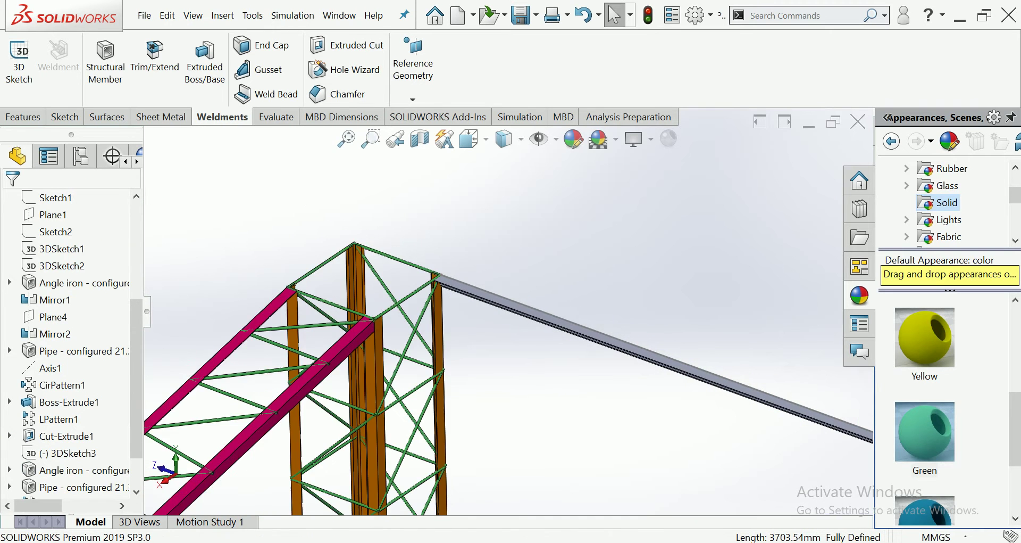
scroll(494, 309, "down", 2)
scroll(493, 309, "down", 2)
scroll(822, 396, "up", 4)
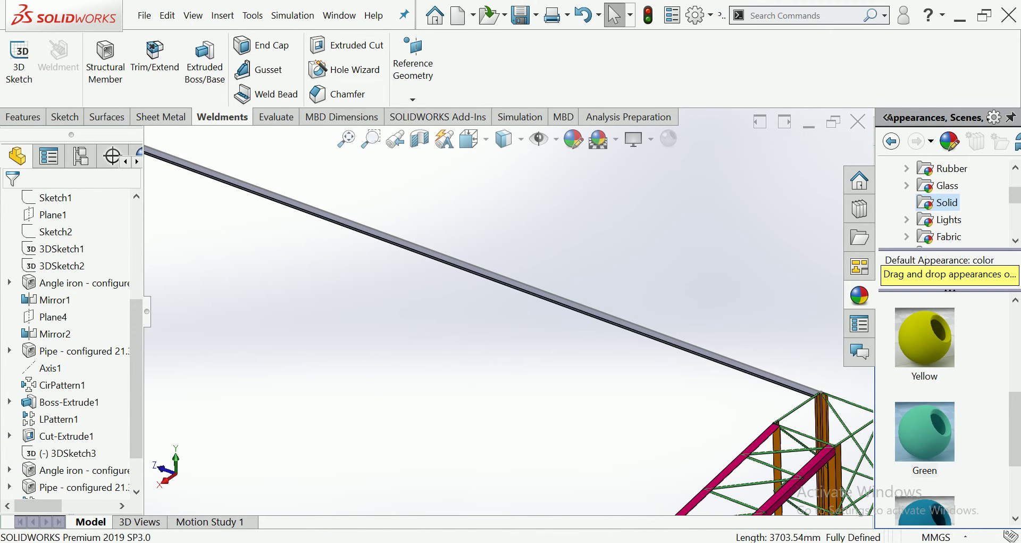
left_click(798, 388)
left_click(797, 325)
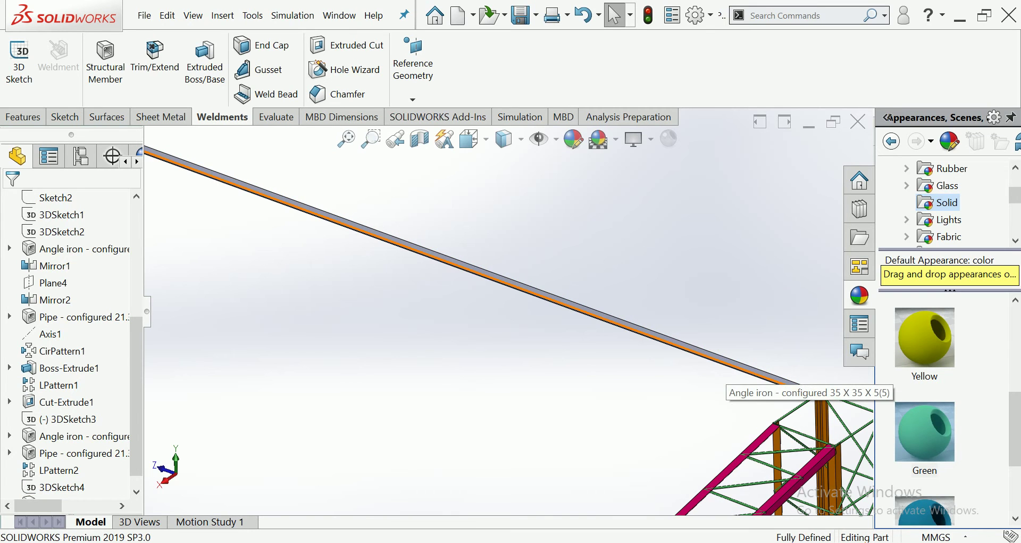
left_click(782, 379)
scroll(611, 333, "down", 3)
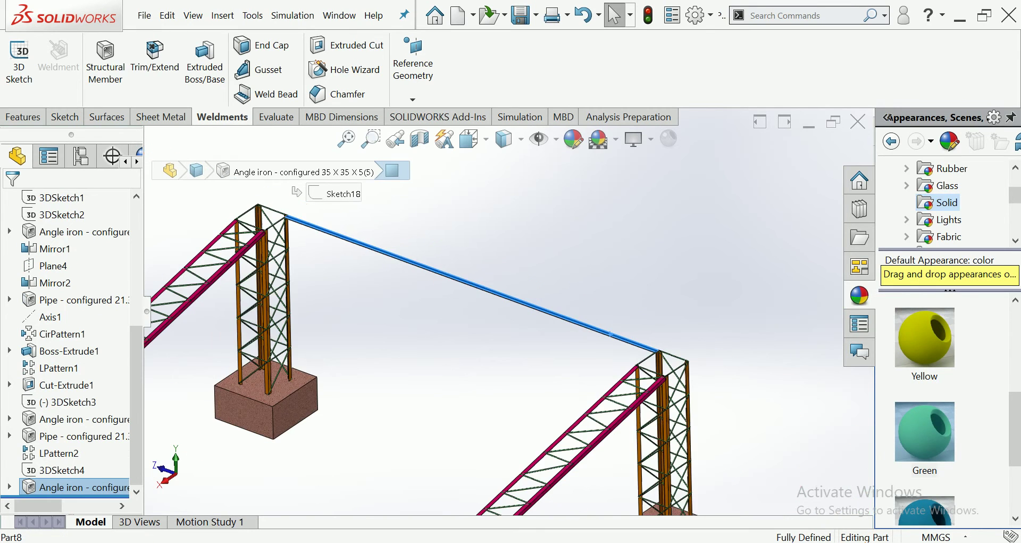
Apply the Pink appearance to the new angle-iron beam
scroll(925, 405, "down", 3)
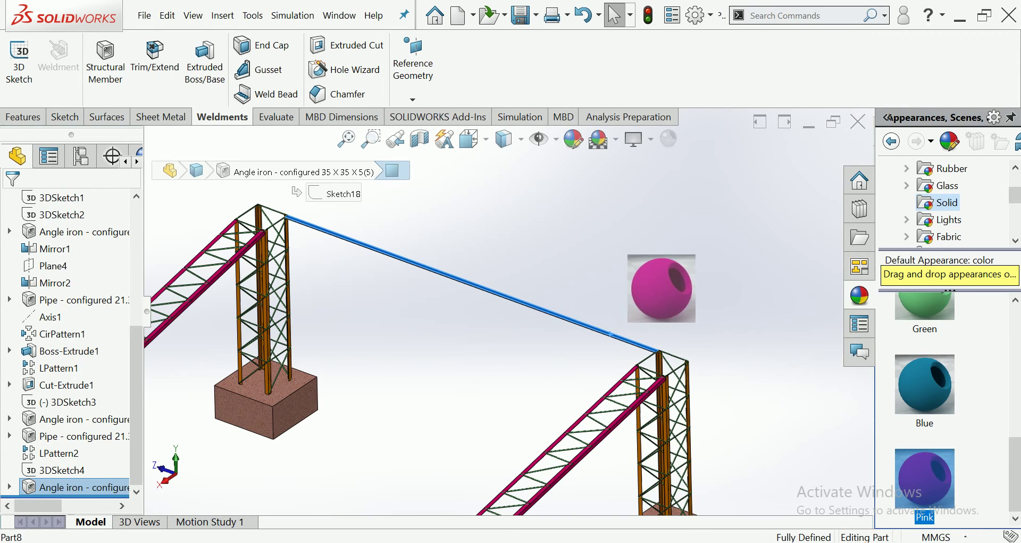
left_click_drag(926, 479, 649, 340)
scroll(428, 221, "down", 5)
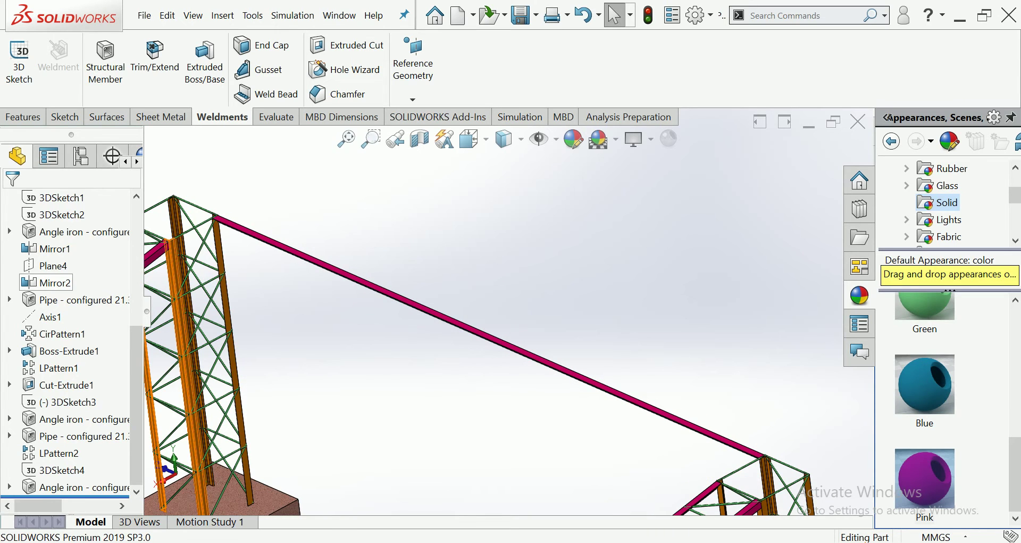
scroll(53, 287, "up", 3)
scroll(53, 287, "up", 2)
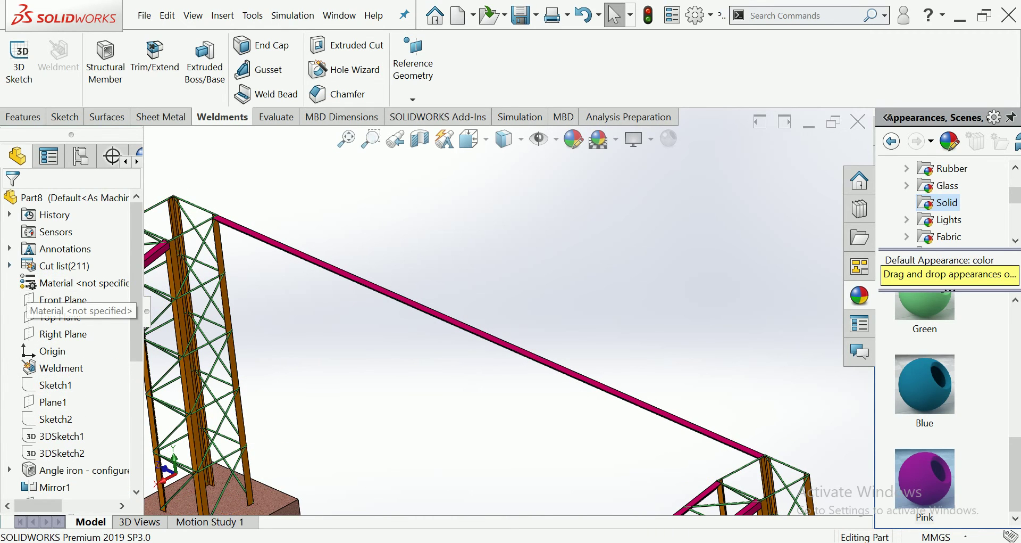
Expand and collapse the cut list, then select Plane4
double_click(56, 265)
left_click(9, 197)
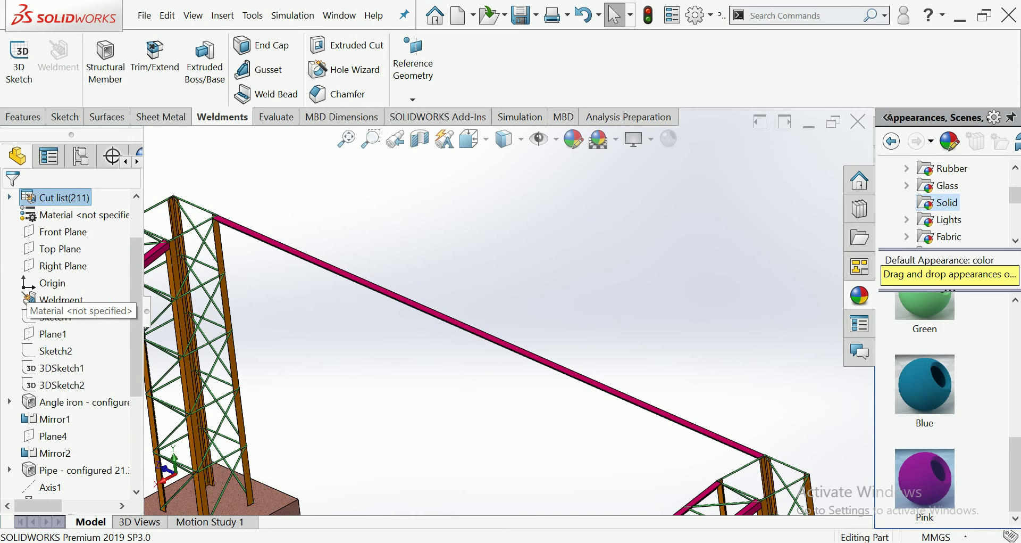
scroll(48, 384, "down", 1)
left_click(52, 385)
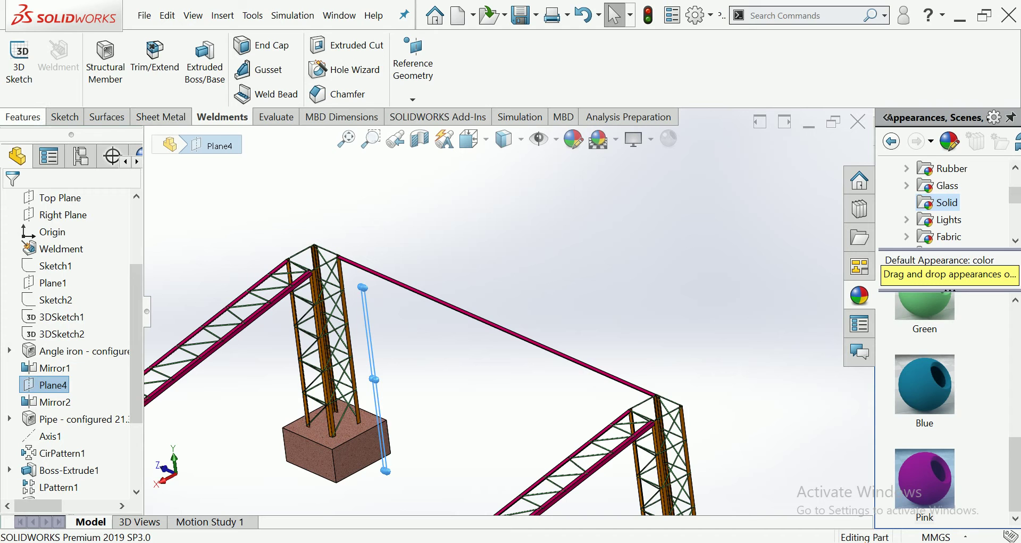
Mirror the long angle-iron beam across Plane4 to create Mirror4
left_click(23, 116)
left_click(553, 94)
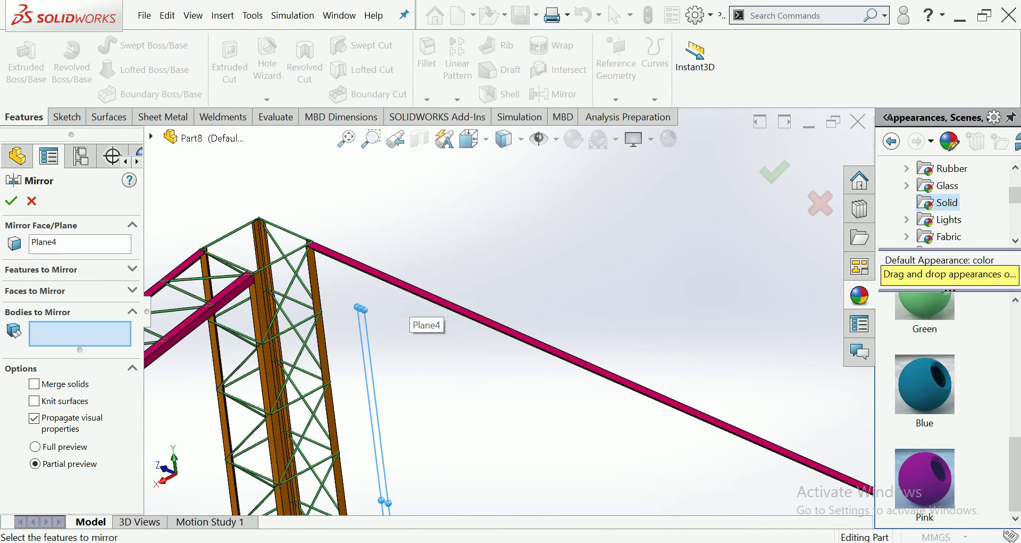
left_click(479, 316)
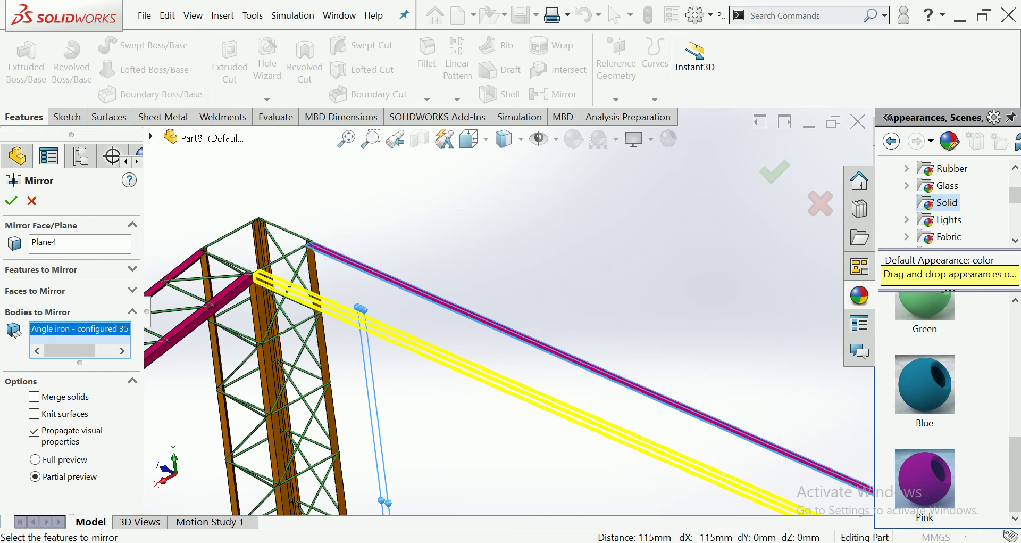
key("Return")
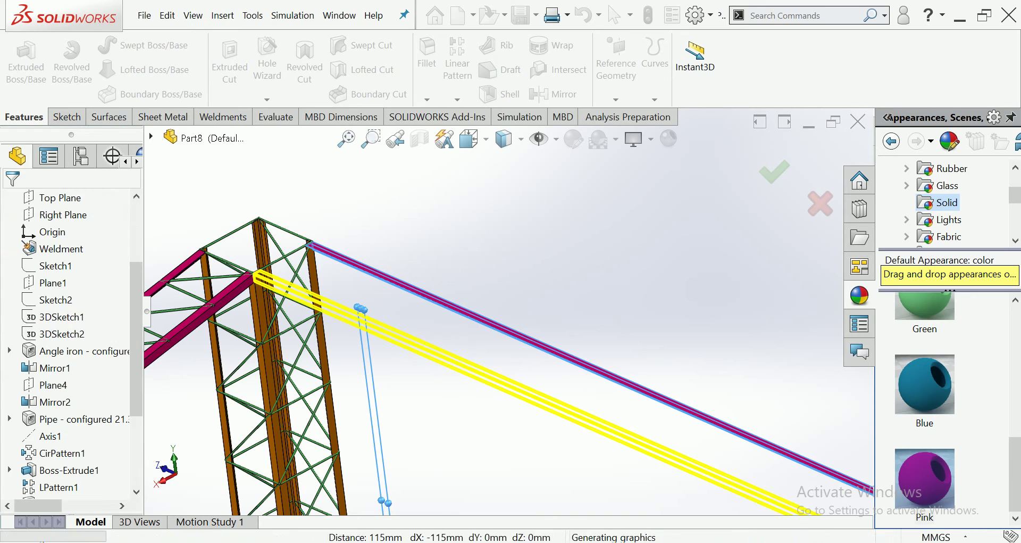
middle_click_drag(510, 319, 532, 298)
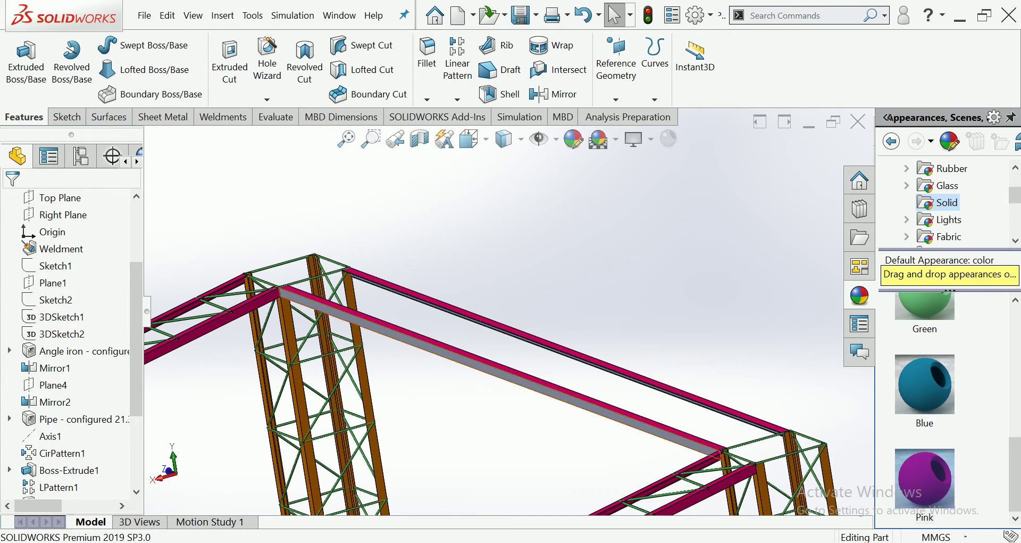
Colour both the upper angle-iron beam and the mirrored beam pink
left_click(628, 421)
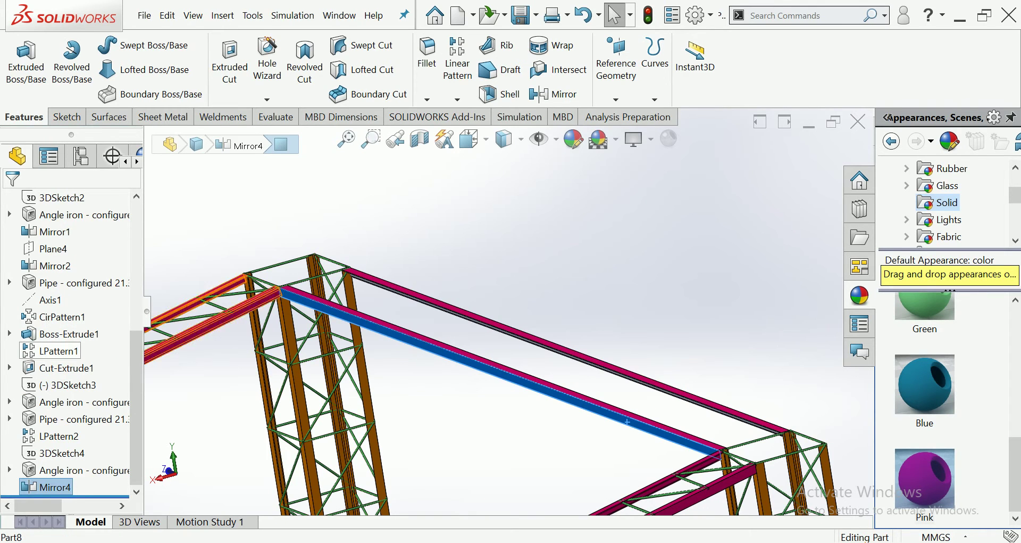
left_click(80, 469)
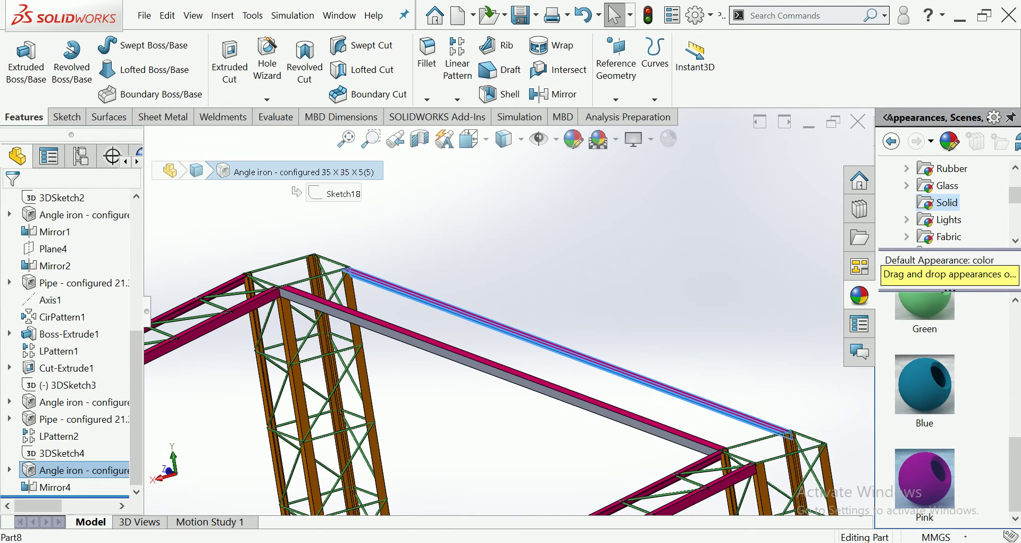
left_click(925, 479)
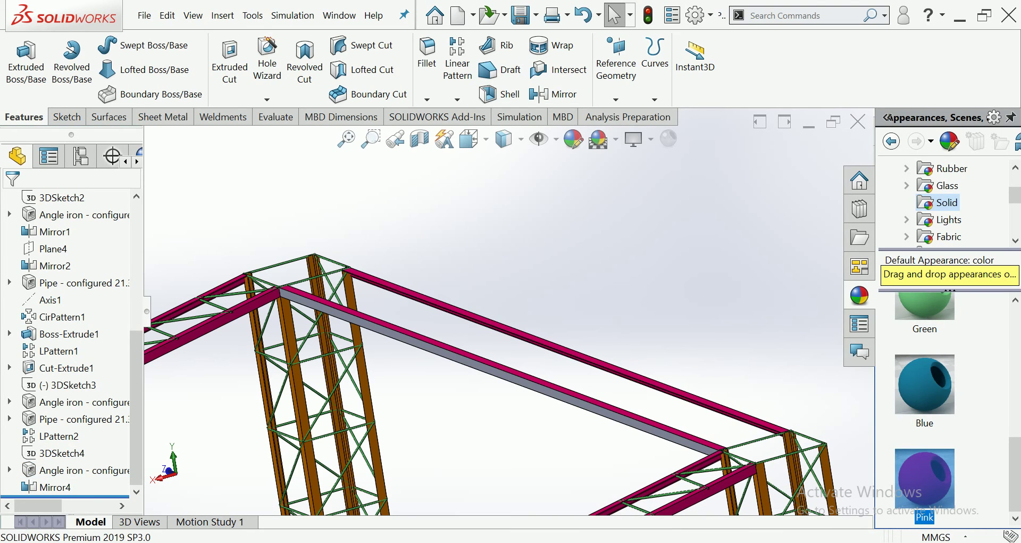
left_click(48, 486)
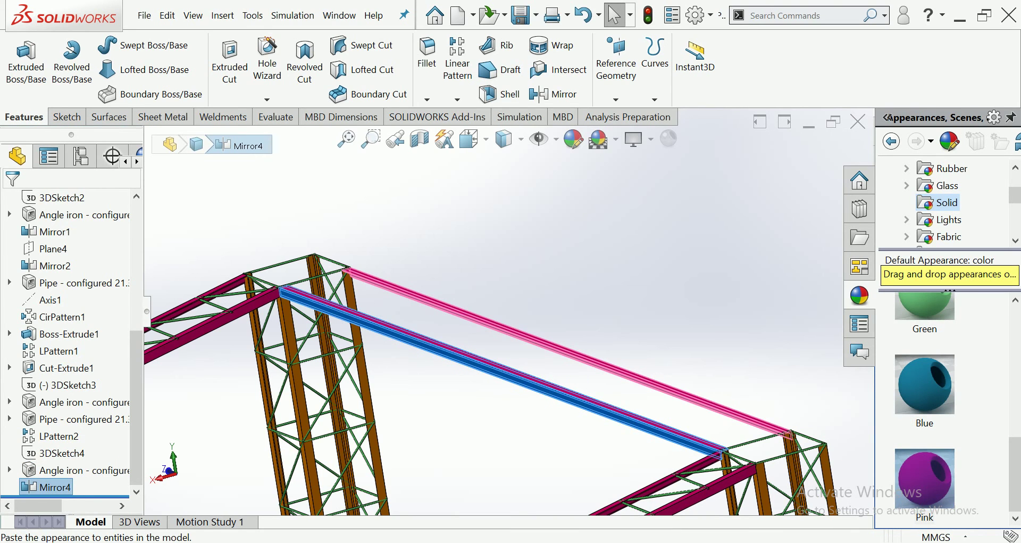
left_click(924, 479)
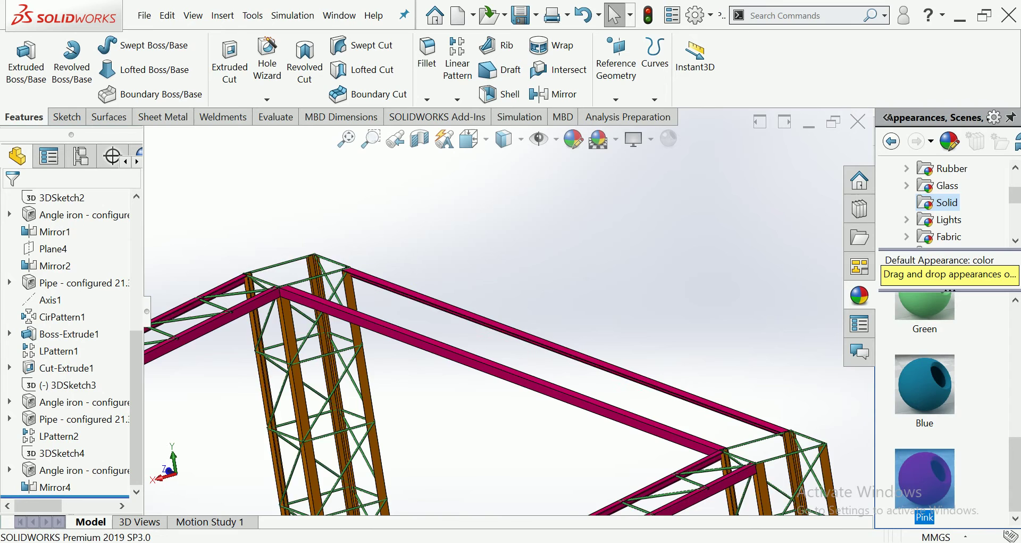
Start new Sketch19 on the face of the lower pink beam
key("Left")
key("Left")
key("Left")
key("Left")
scroll(447, 224, "down", 2)
scroll(447, 224, "down", 3)
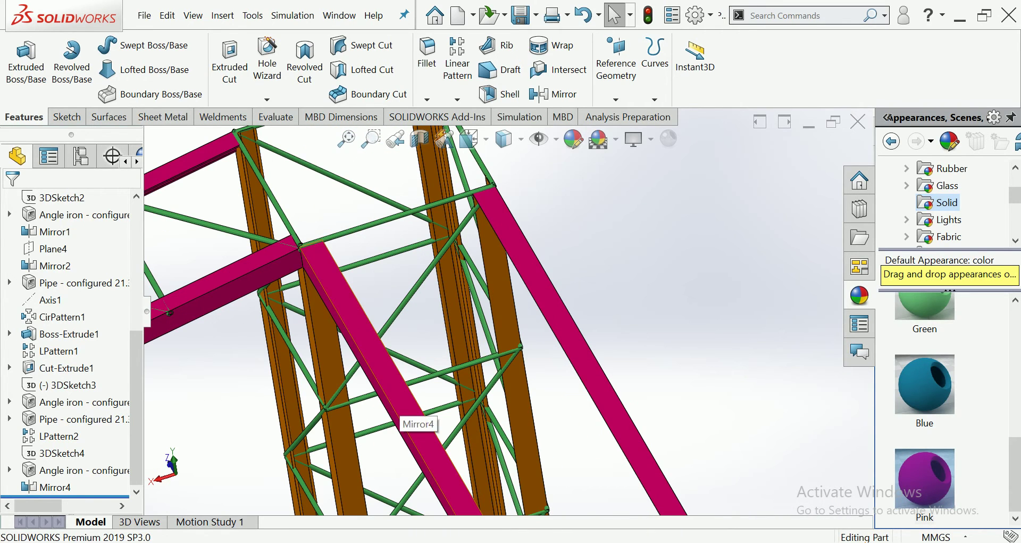
key("Left")
key("Left")
key("Left")
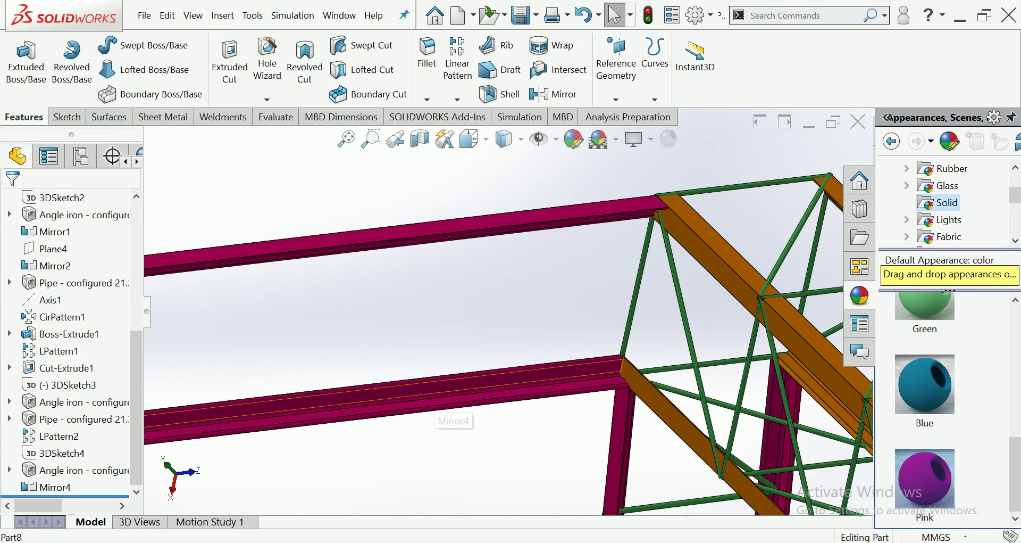
left_click(450, 396)
left_click(520, 356)
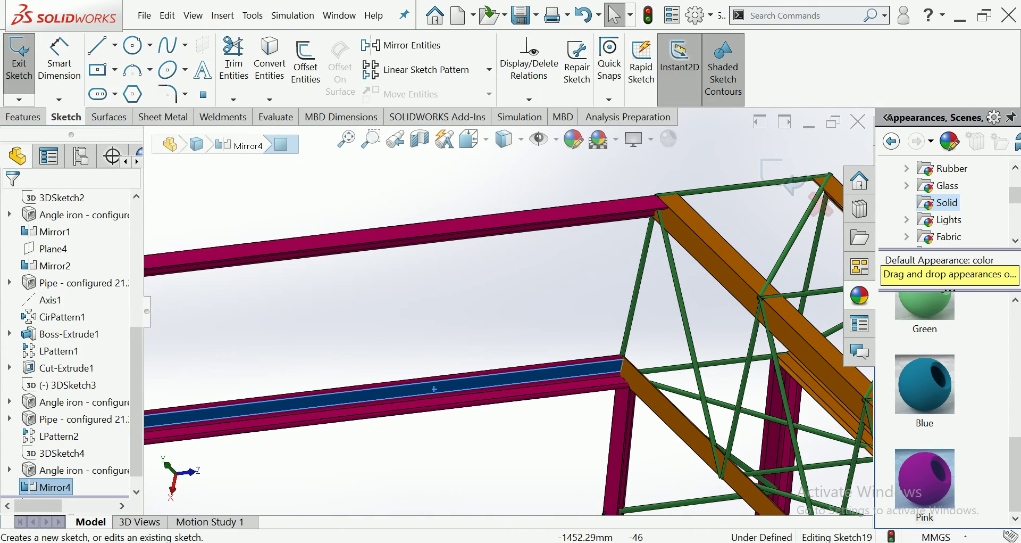
Orient the view normal to the Sketch19 plane
left_click(468, 139)
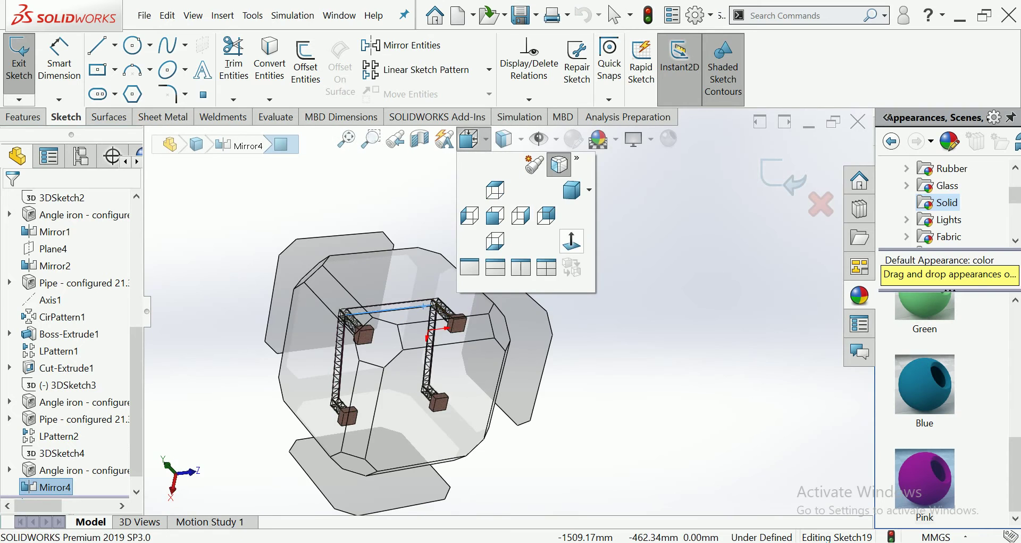
left_click(572, 241)
scroll(402, 407, "down", 2)
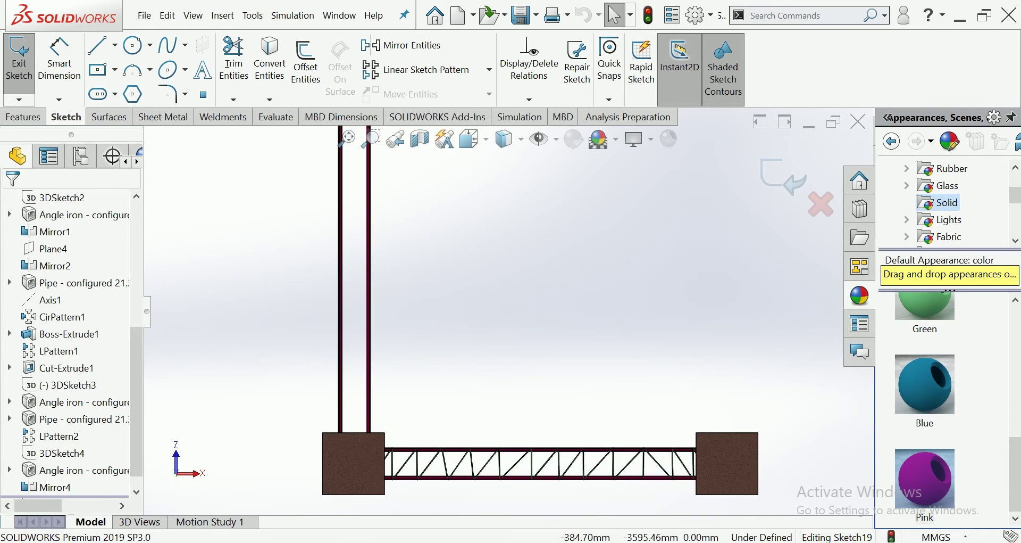
scroll(403, 407, "down", 2)
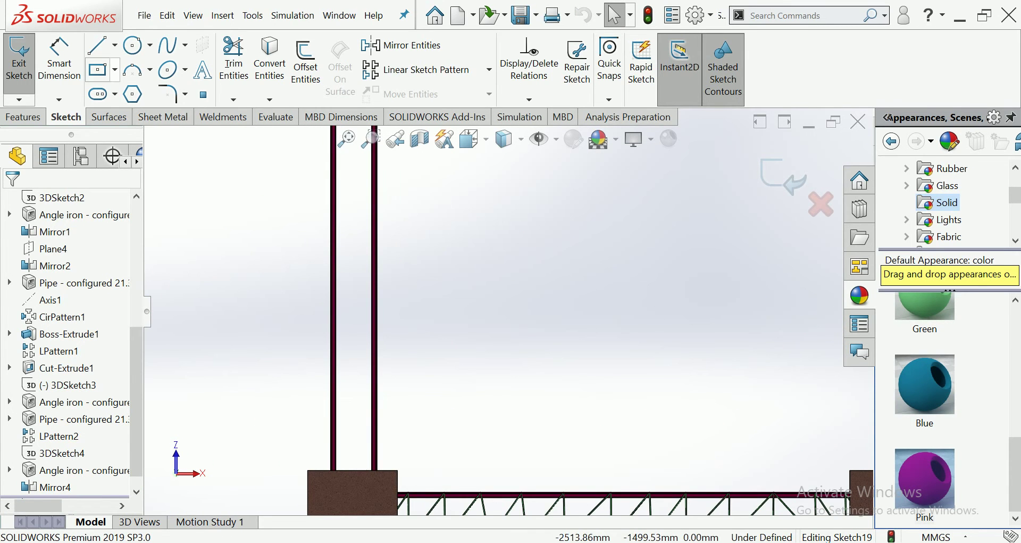
Draw the first horizontal rungs and diagonal braces between the tower's left and right columns
key("l")
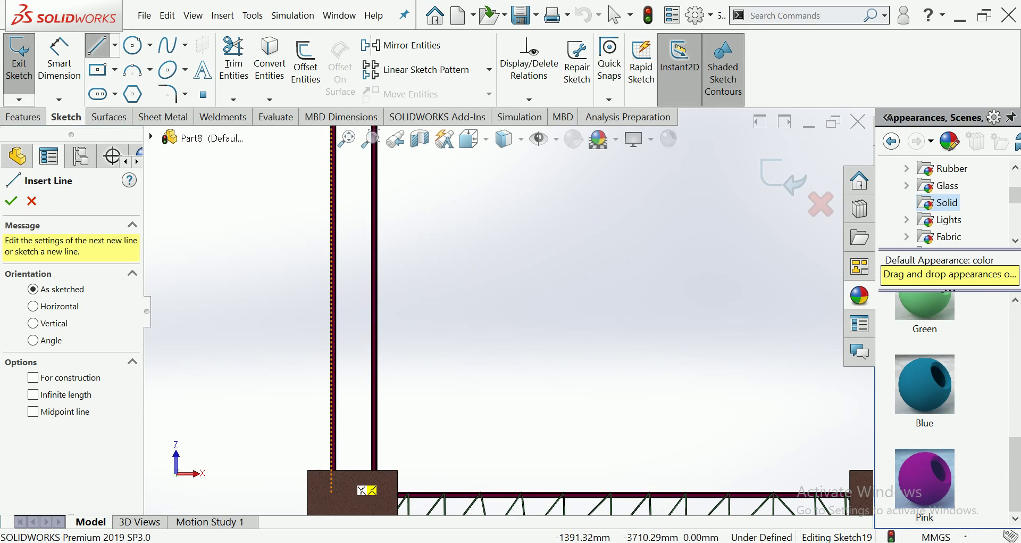
left_click(335, 470)
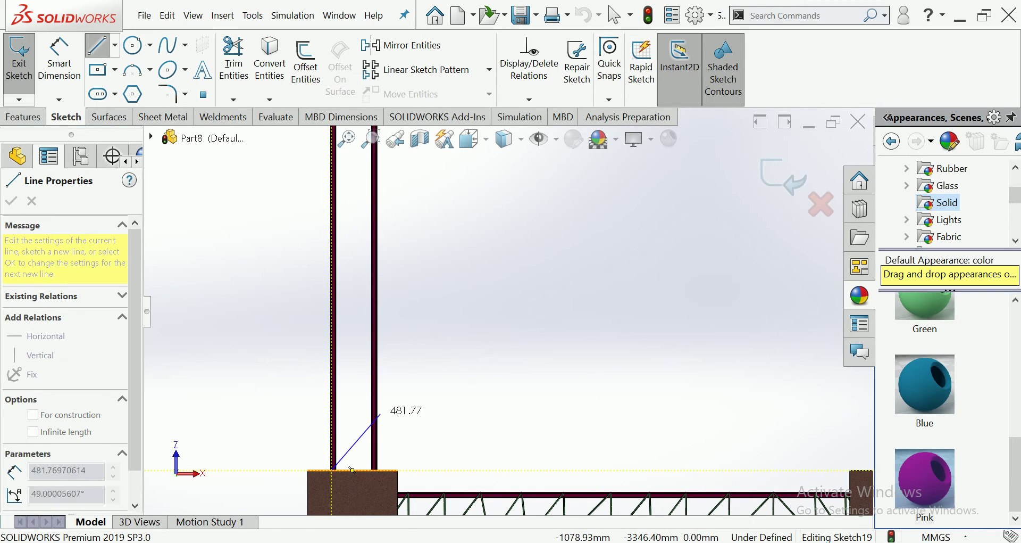
scroll(393, 463, "down", 1)
scroll(399, 461, "down", 1)
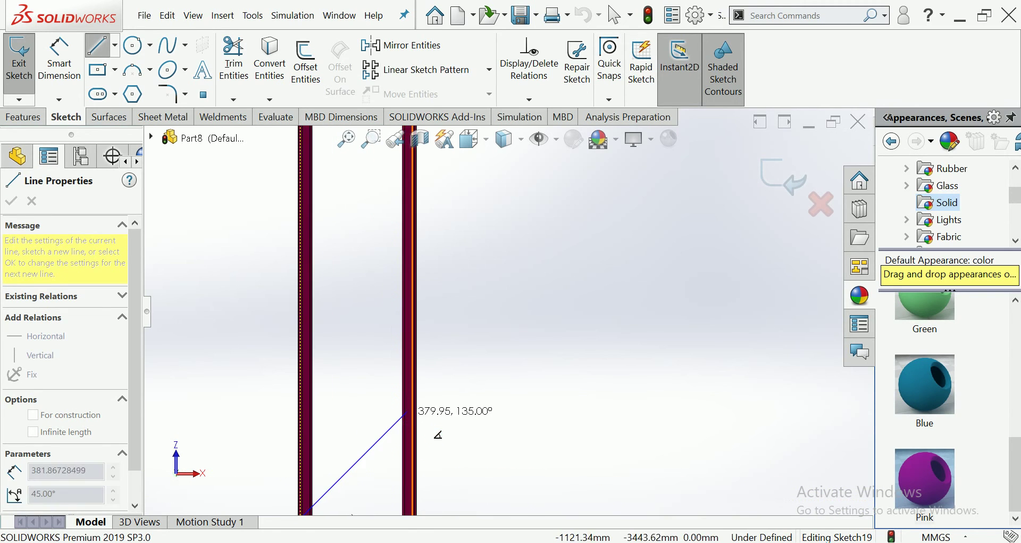
left_click(413, 407)
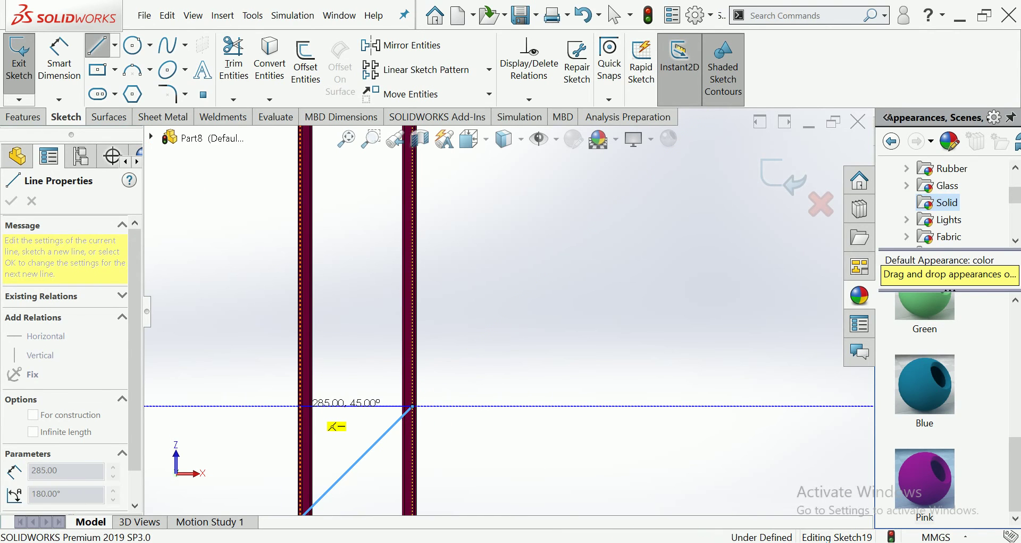
left_click(306, 406)
scroll(309, 406, "up", 2)
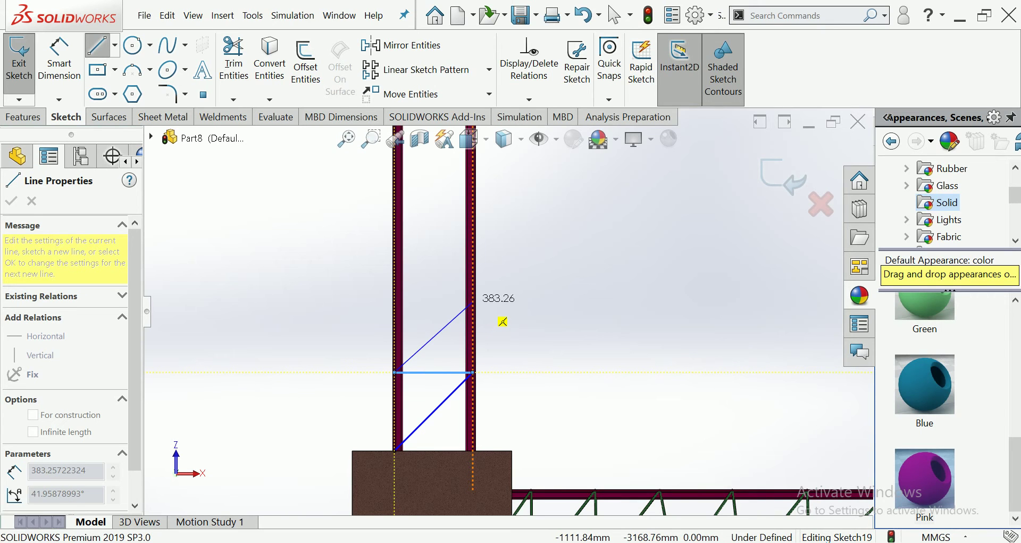
left_click(472, 302)
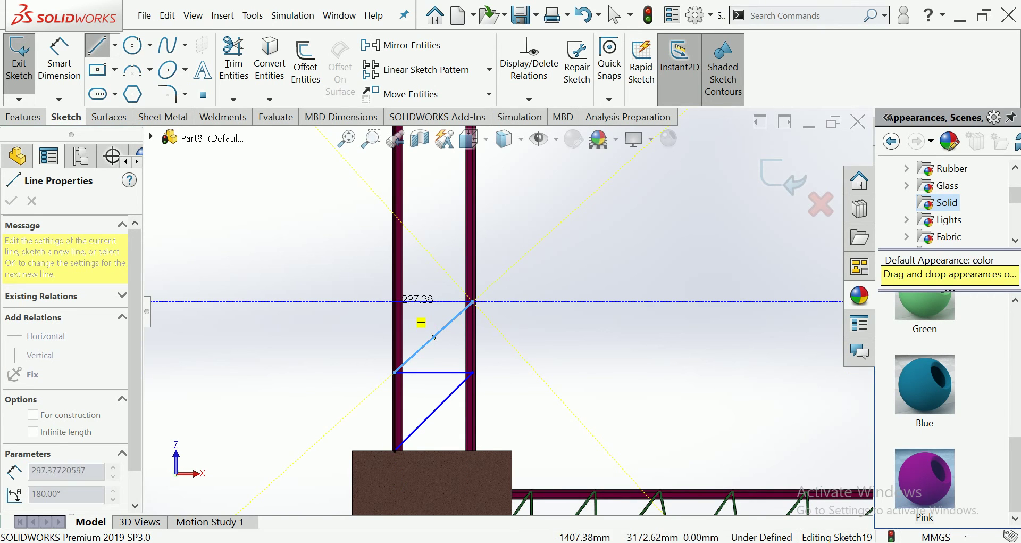
scroll(506, 311, "up", 2)
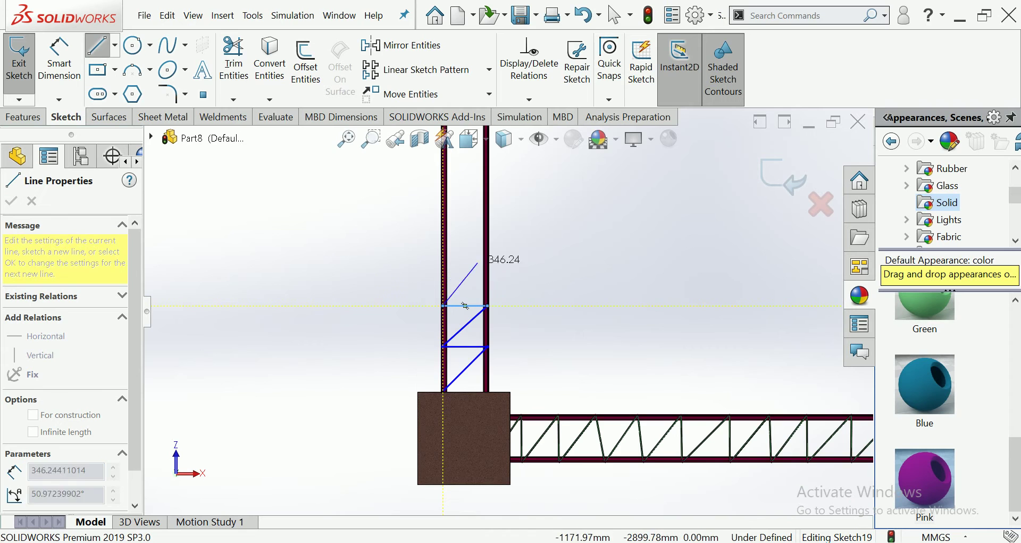
scroll(478, 263, "down", 3)
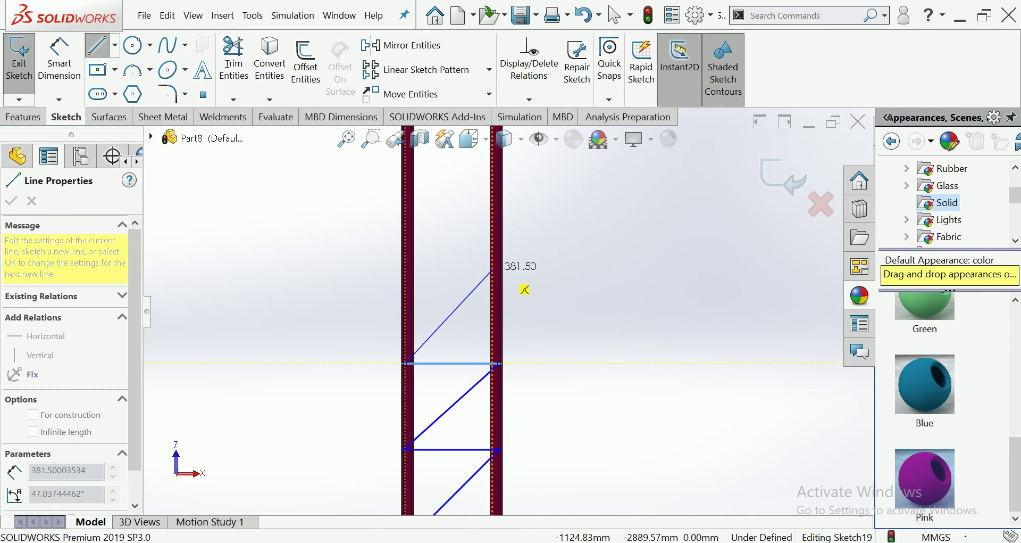
scroll(531, 294, "down", 2)
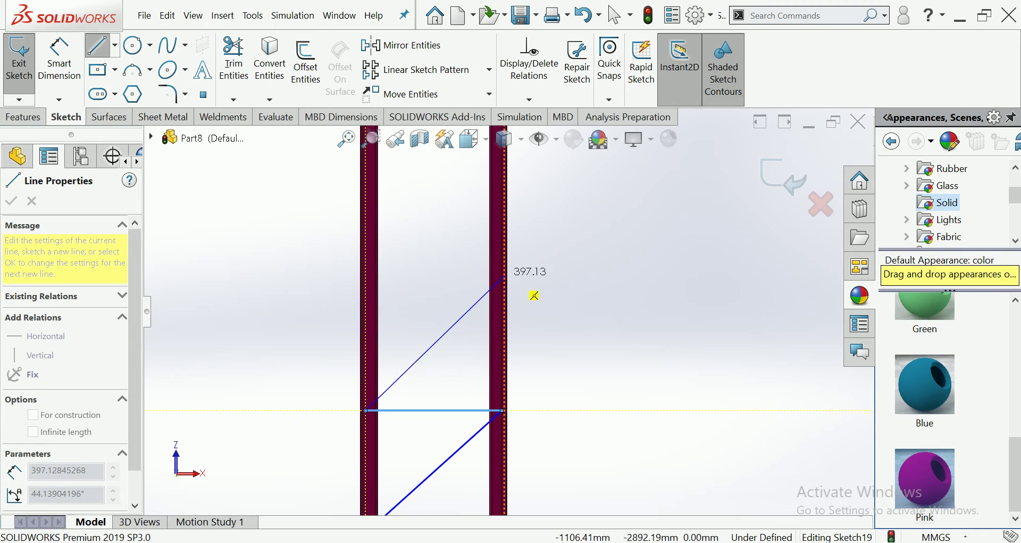
left_click(532, 294)
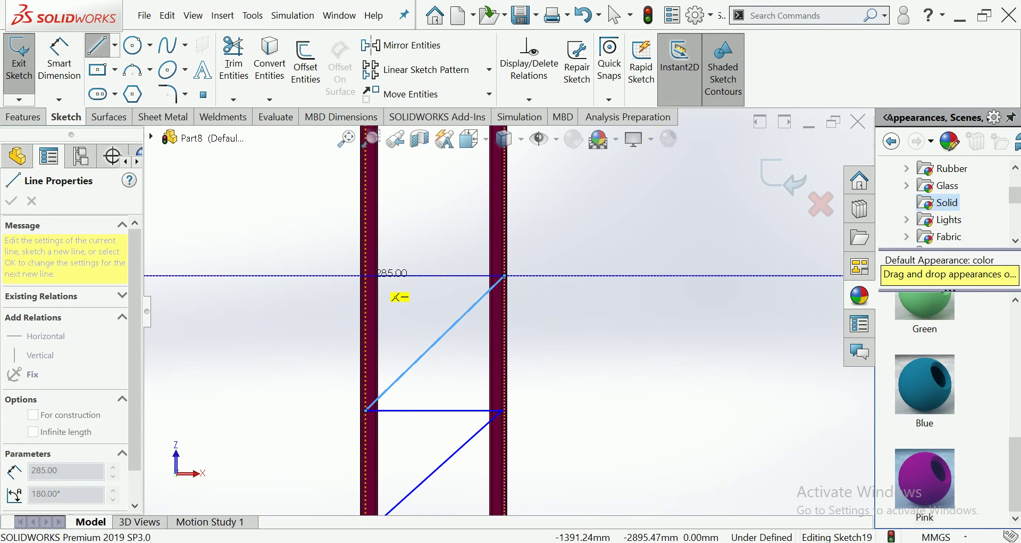
left_click(384, 287)
Extend the zigzag lacing upward with further alternating rungs and diagonal braces
scroll(468, 298, "up", 3)
scroll(479, 335, "down", 2)
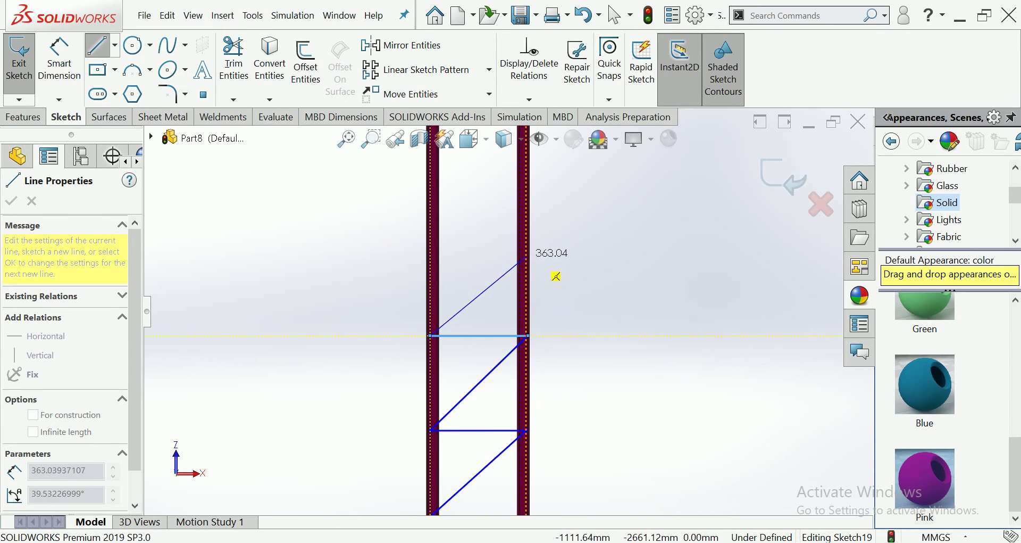
left_click(527, 249)
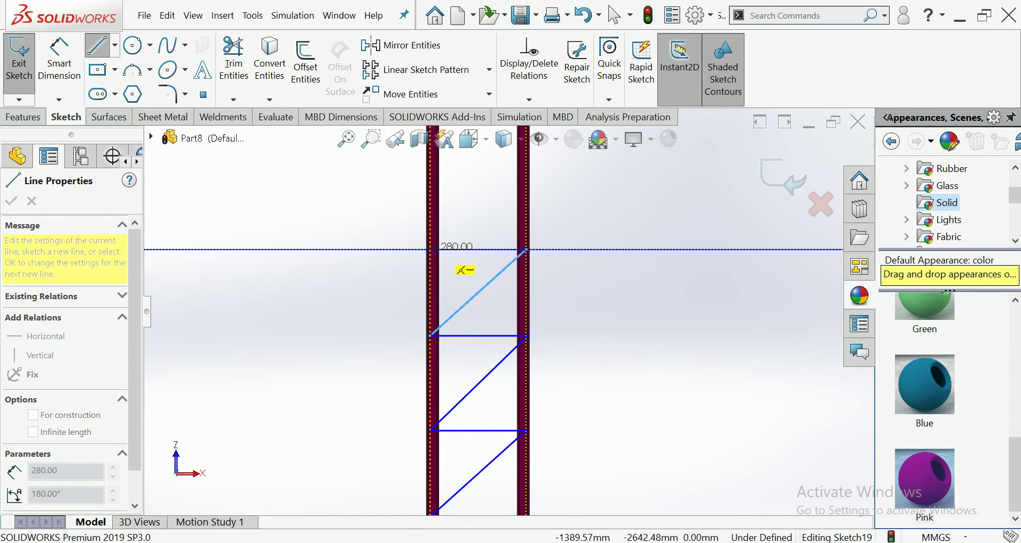
scroll(479, 287, "up", 4)
scroll(497, 290, "up", 1)
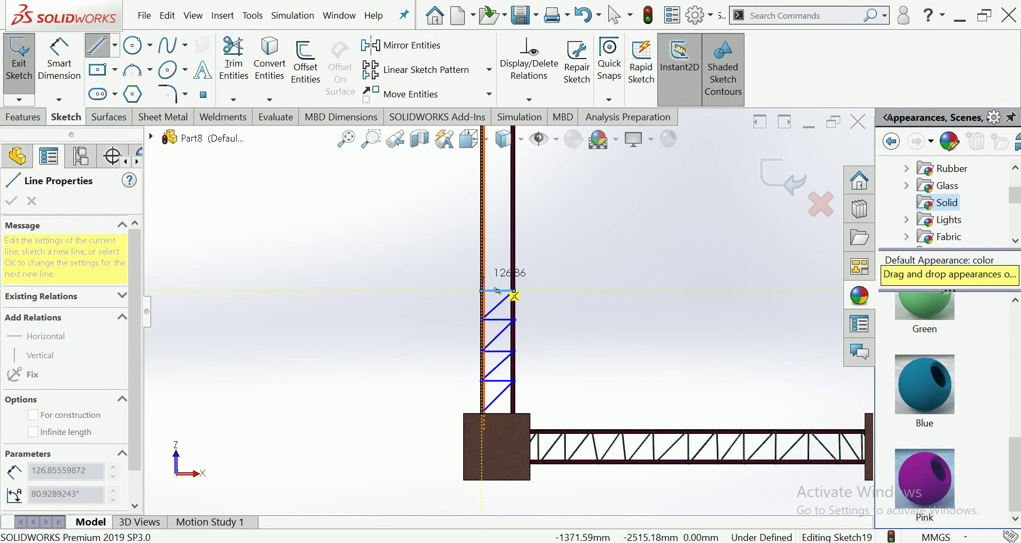
scroll(498, 290, "down", 4)
scroll(468, 336, "down", 1)
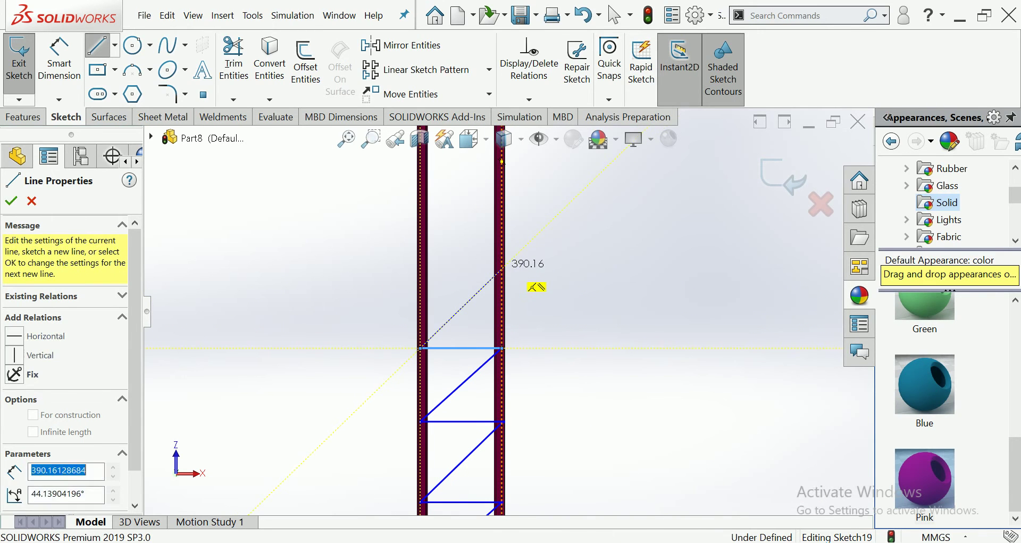
left_click(502, 270)
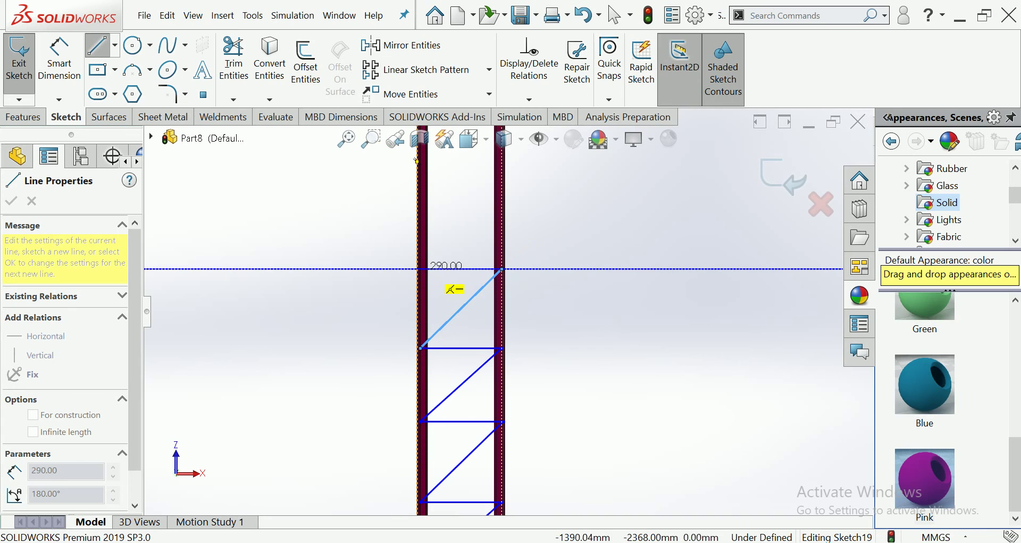
left_click(422, 269)
scroll(505, 240, "up", 1)
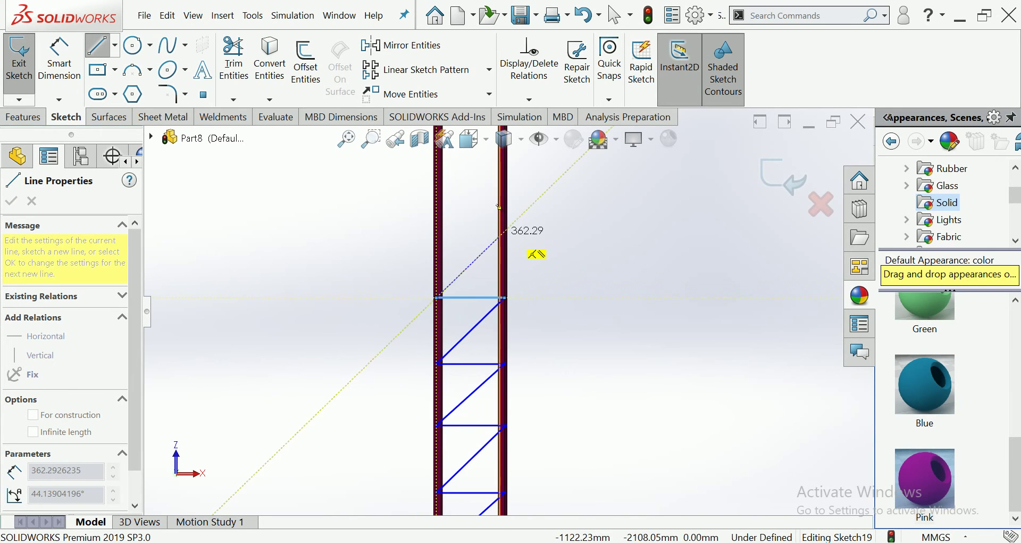
left_click(504, 231)
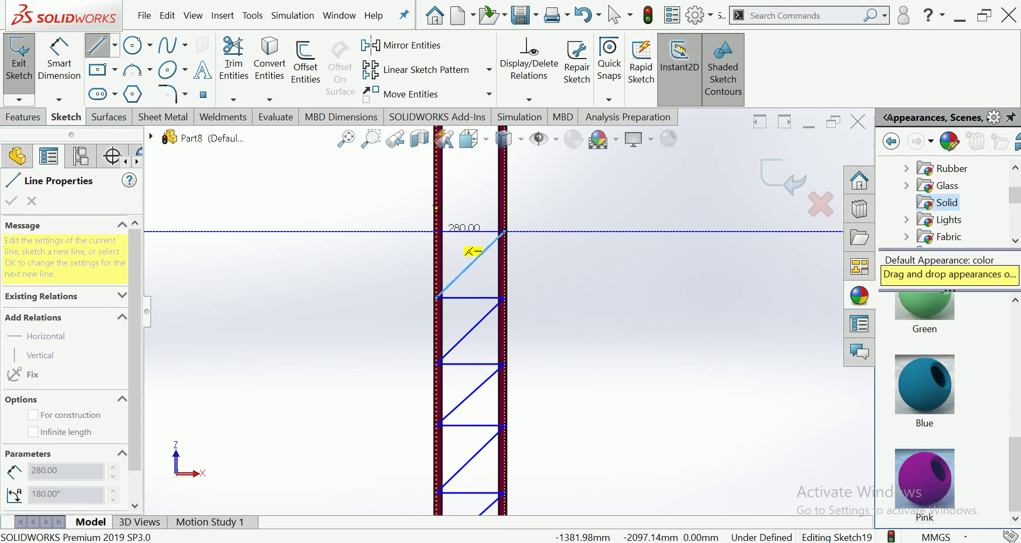
scroll(468, 242, "up", 3)
scroll(486, 300, "down", 3)
scroll(486, 301, "down", 1)
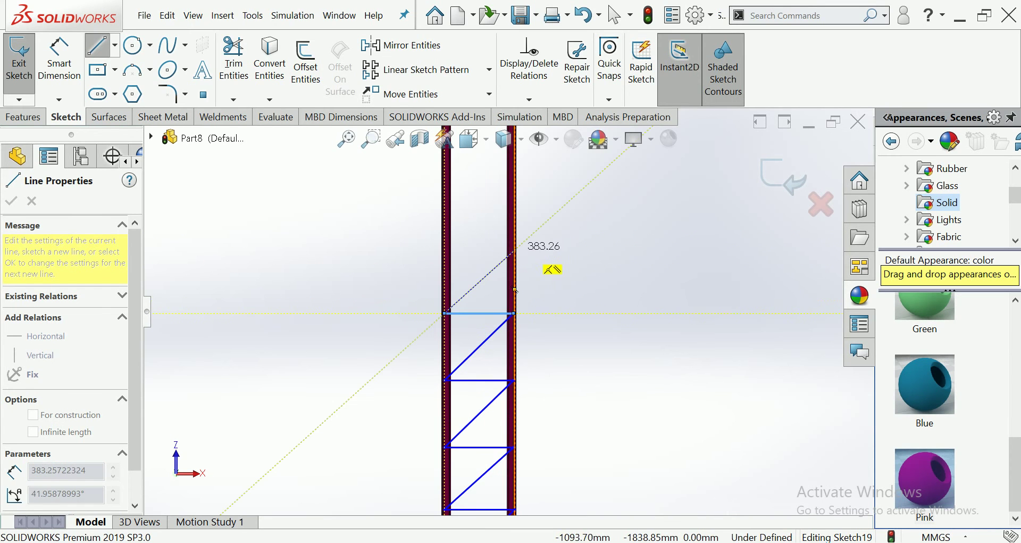
left_click(513, 251)
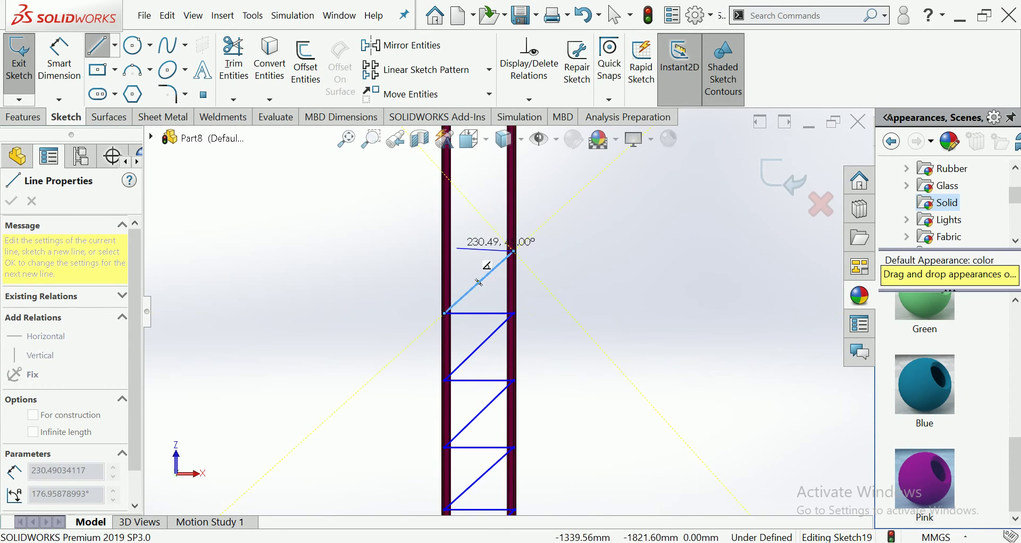
Continue the zigzag lacing with 280 and 285 rungs and diagonals to the right column
left_click(445, 251)
scroll(447, 266, "up", 2)
scroll(506, 288, "down", 2)
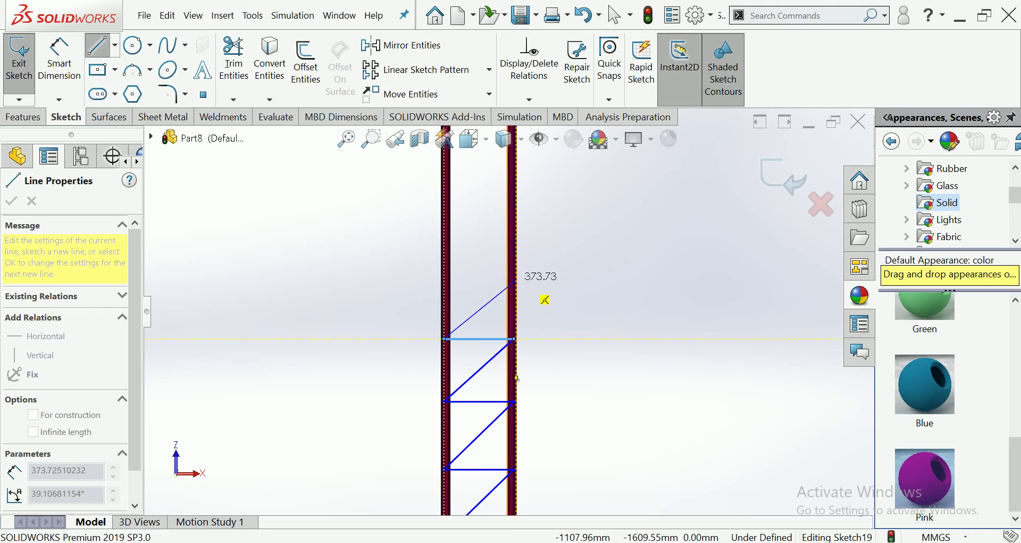
scroll(514, 282, "down", 2)
left_click(514, 277)
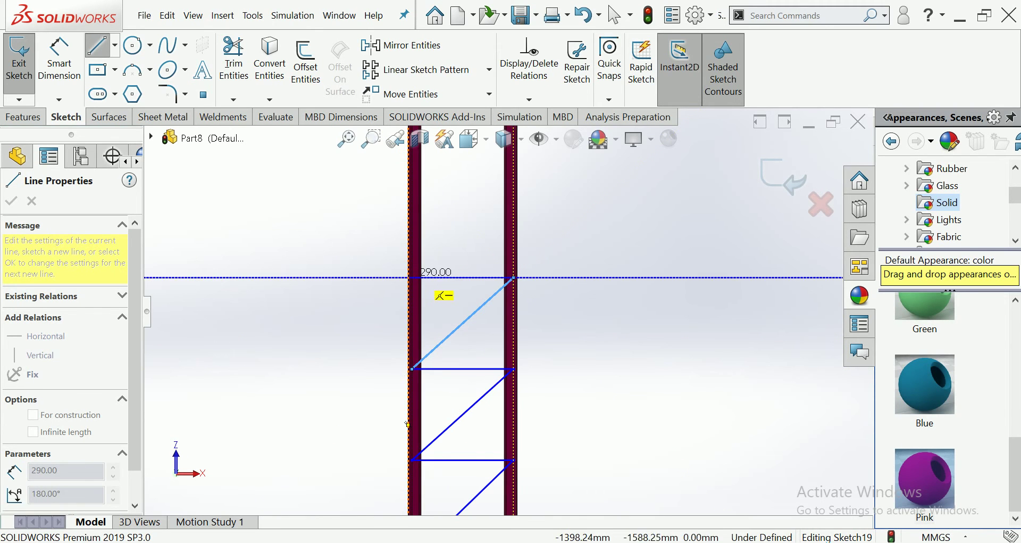
left_click(412, 277)
scroll(529, 257, "up", 3)
scroll(505, 266, "up", 3)
scroll(506, 266, "down", 3)
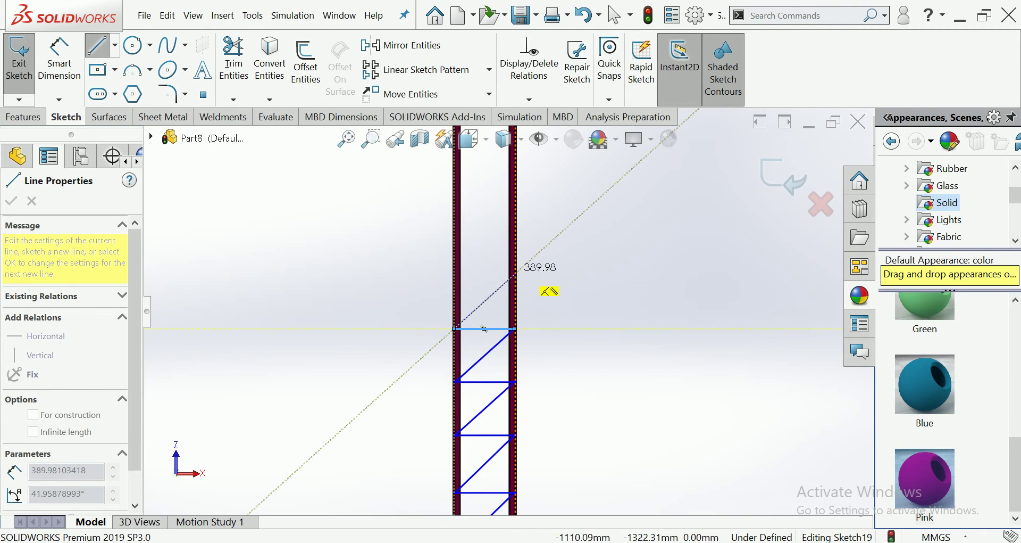
scroll(527, 239, "up", 2)
left_click(515, 273)
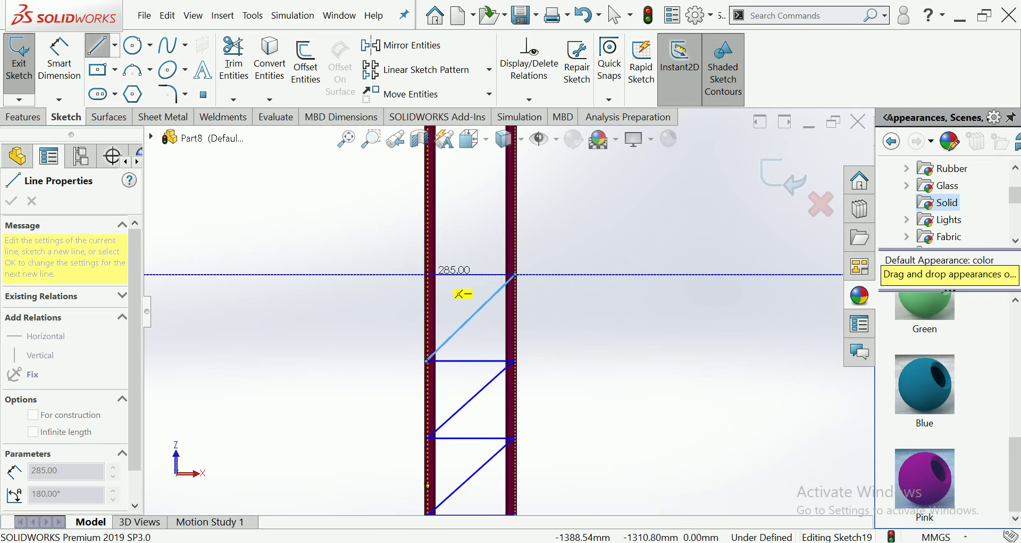
scroll(452, 341, "down", 2)
scroll(468, 346, "up", 2)
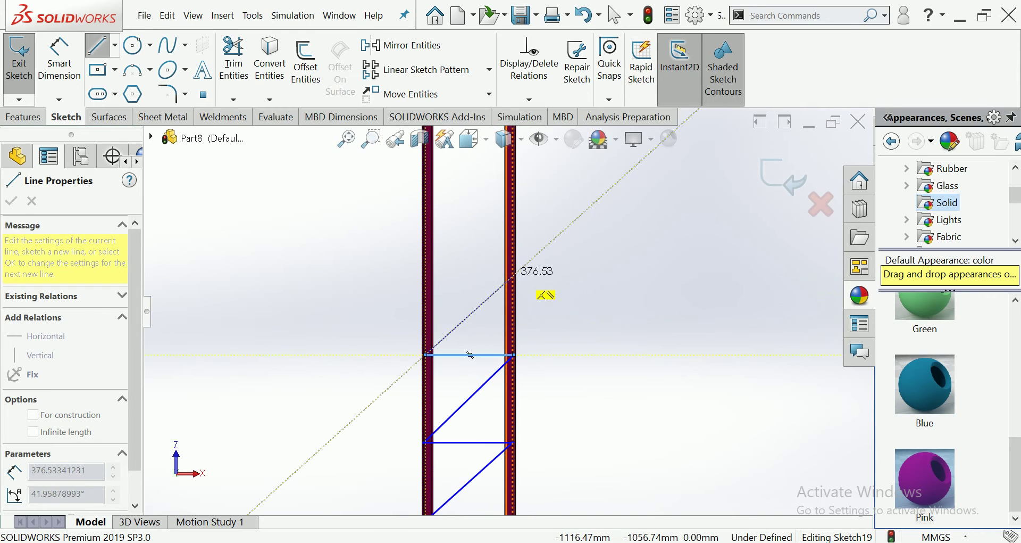
left_click(513, 277)
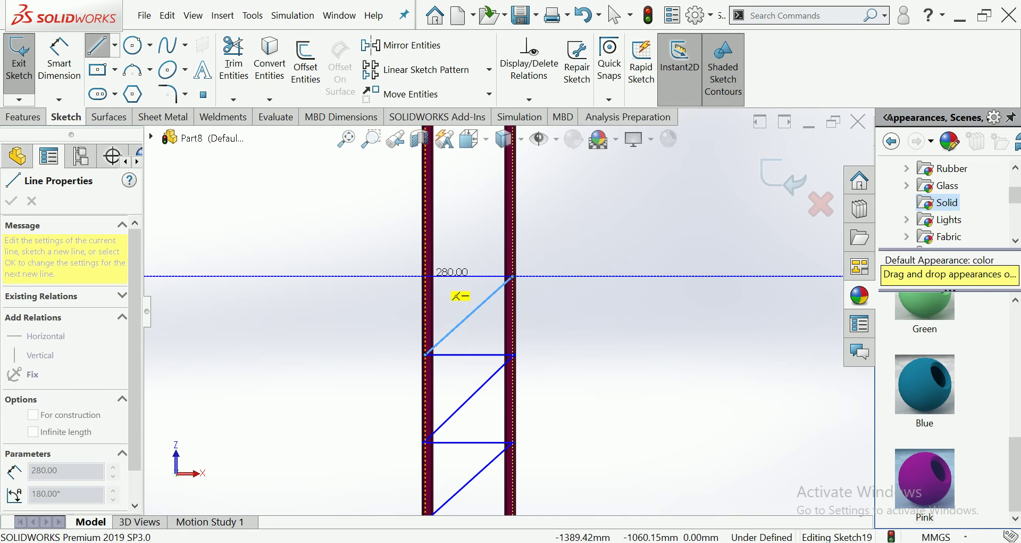
Add the remaining rungs and the last diagonal up to the top block, then exit Sketch19
scroll(510, 288, "up", 3)
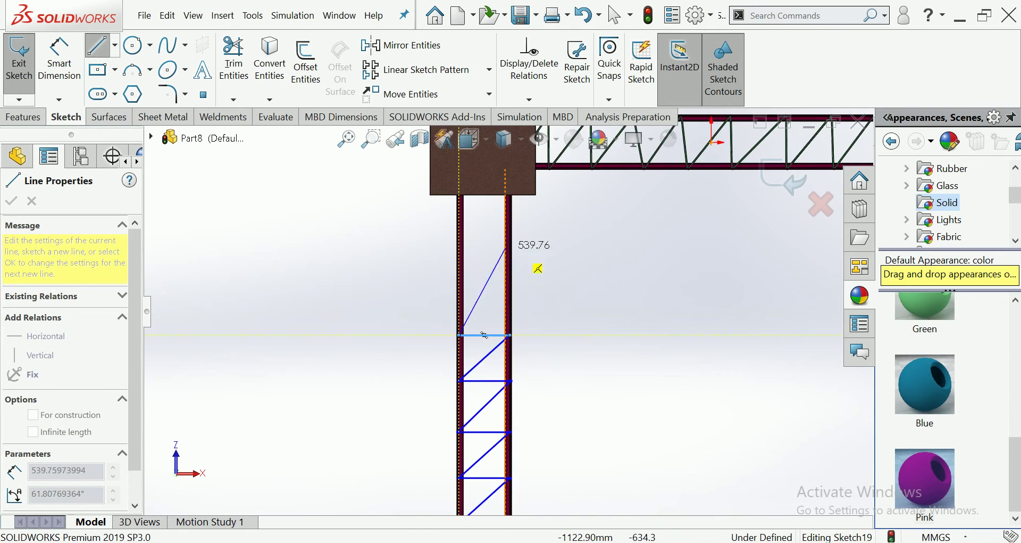
scroll(532, 298, "down", 3)
left_click(511, 295)
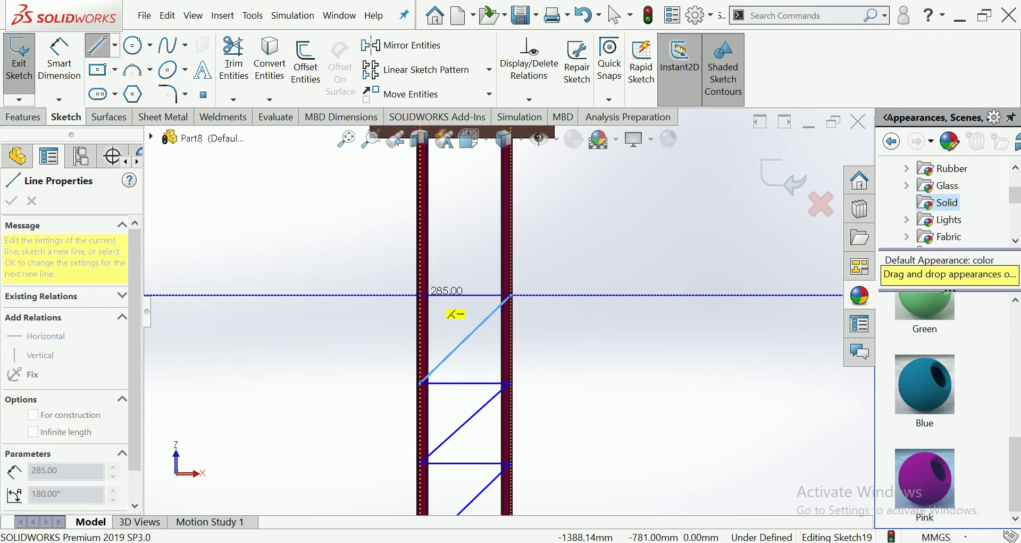
left_click(420, 295)
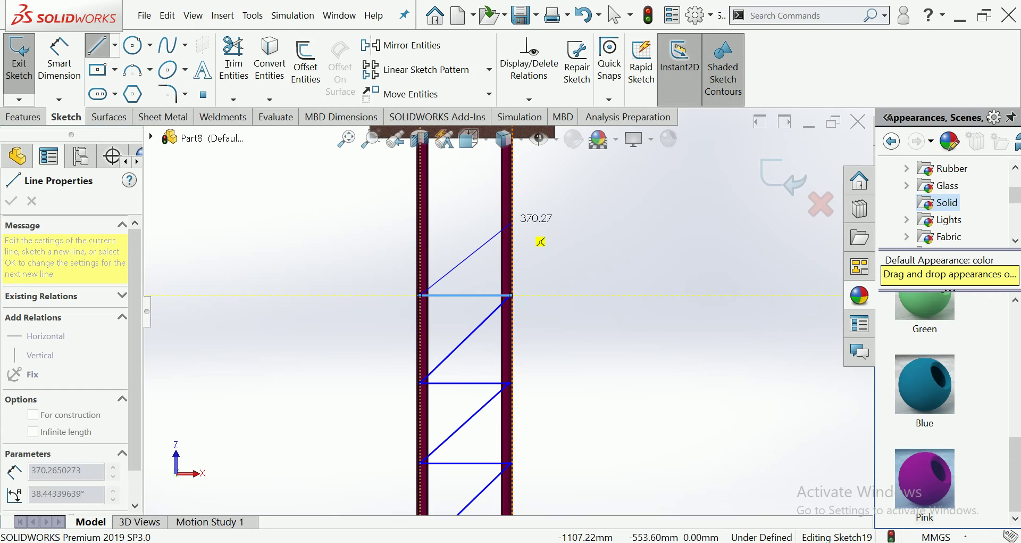
left_click(510, 223)
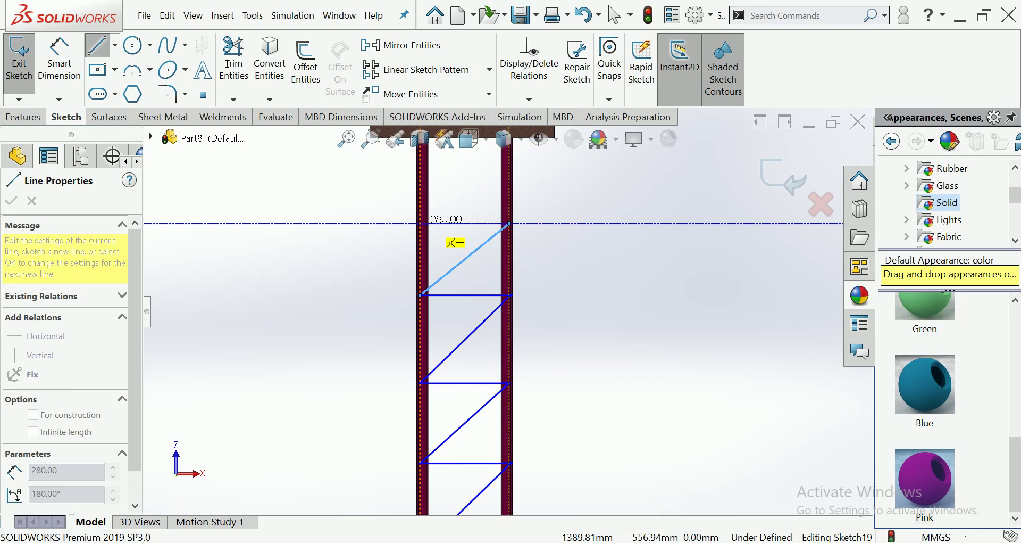
left_click(421, 223)
scroll(511, 223, "up", 3)
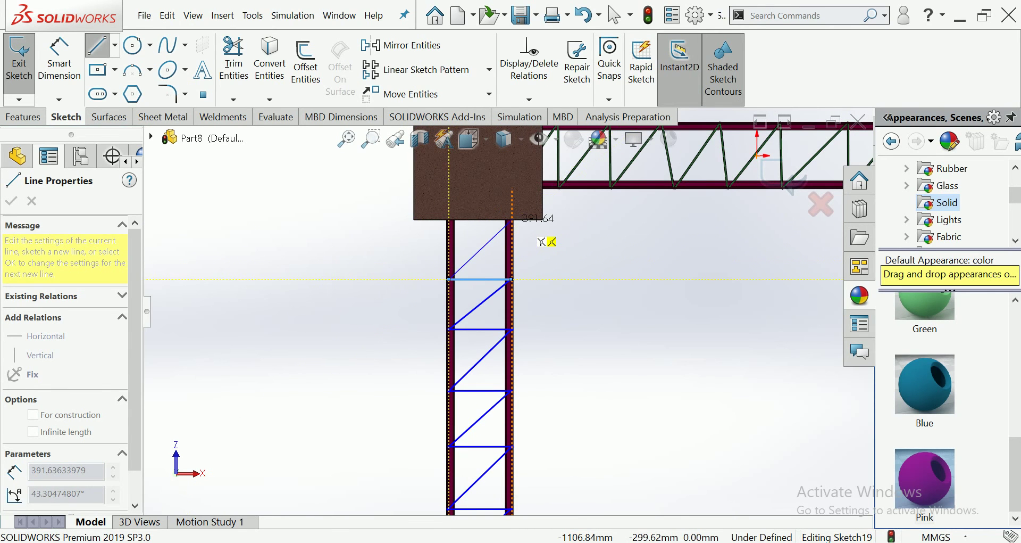
left_click(512, 219)
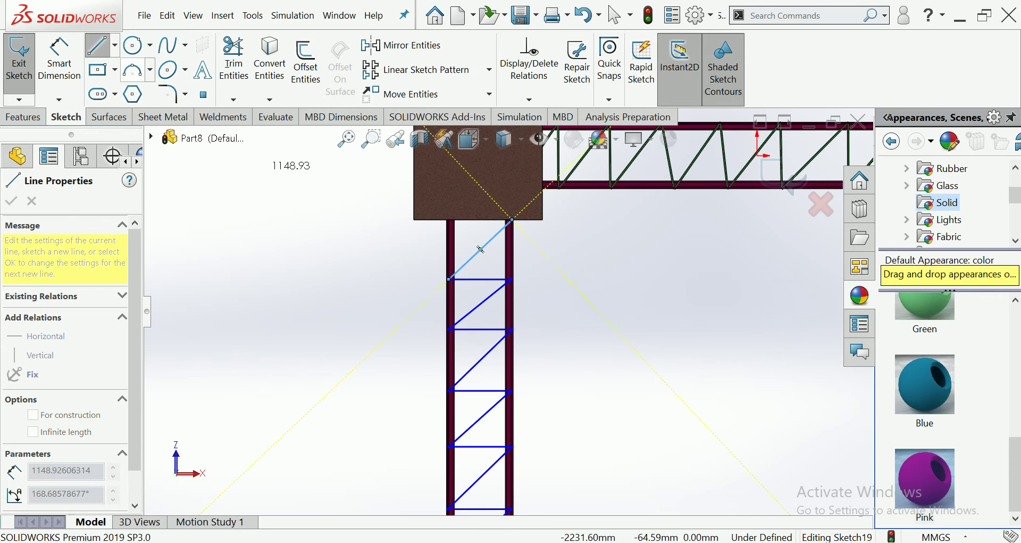
key("Escape")
scroll(509, 313, "up", 5)
scroll(510, 313, "up", 3)
scroll(521, 434, "down", 5)
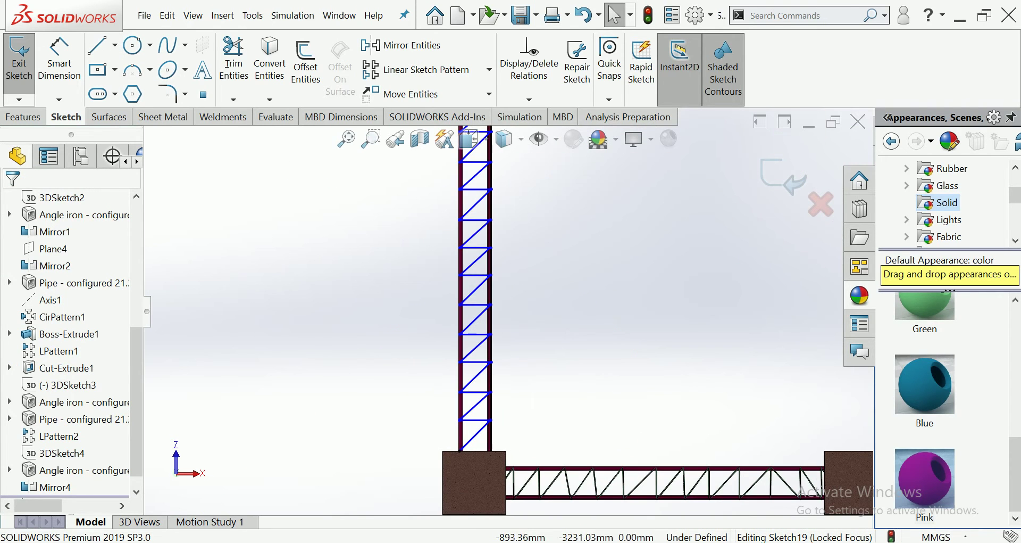
left_click(784, 176)
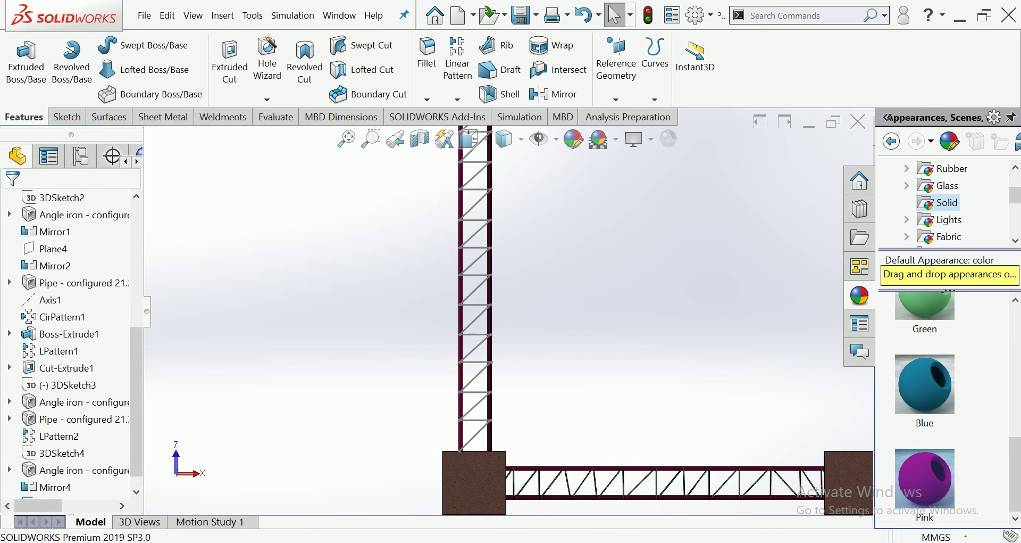
Start a Structural Member using the pipe profile at size 21.3 x 2.3
left_click(223, 117)
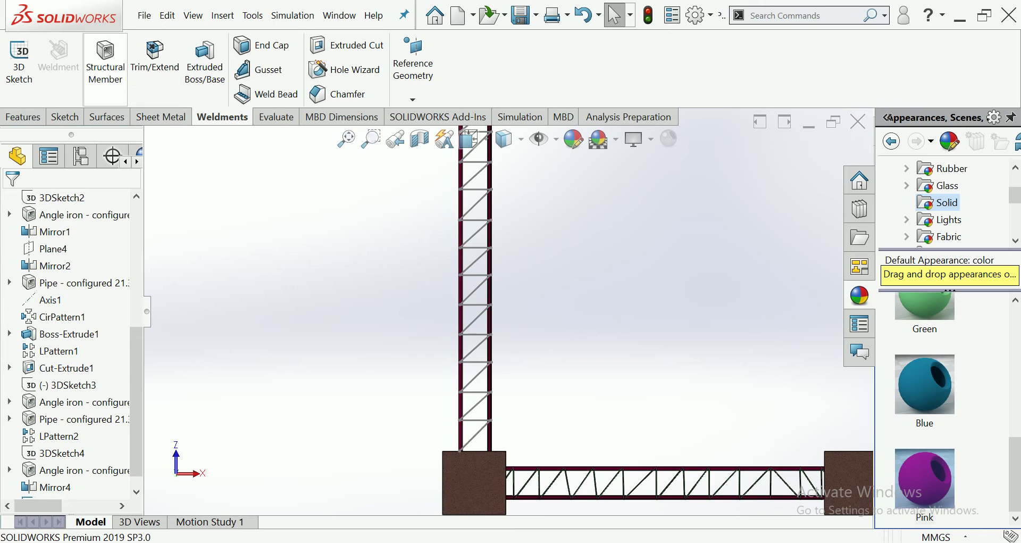
left_click(106, 61)
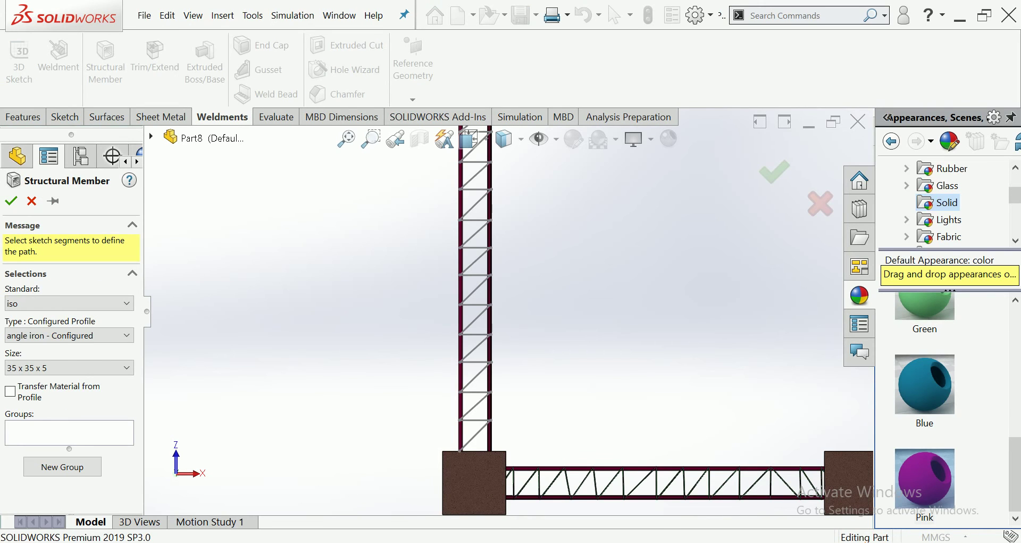
left_click(69, 367)
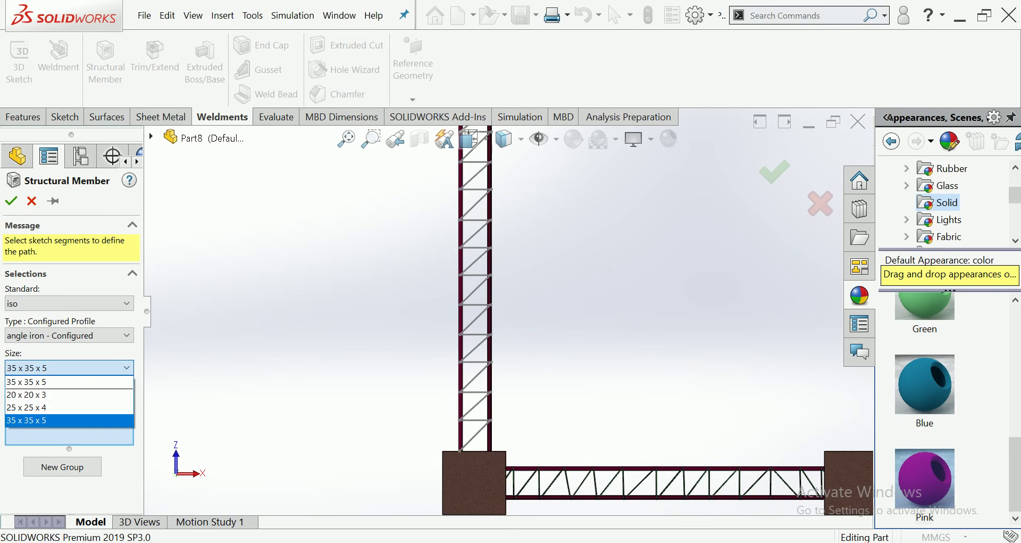
left_click(70, 419)
left_click(69, 335)
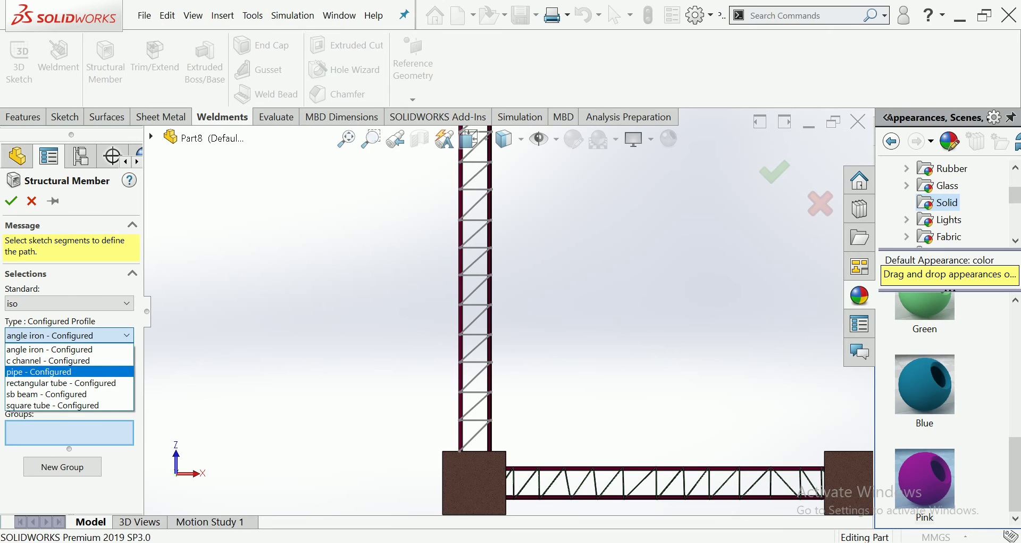
left_click(38, 371)
left_click(69, 368)
left_click(24, 378)
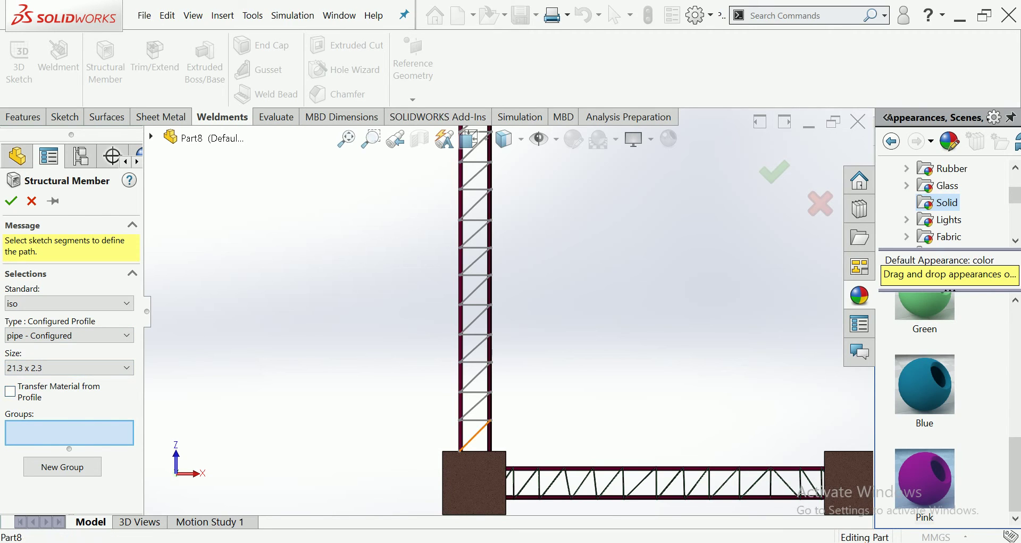
Pick the zigzag lacing diagonals and rungs as the path and confirm the pipe member
left_click(460, 451)
scroll(468, 468, "down", 1)
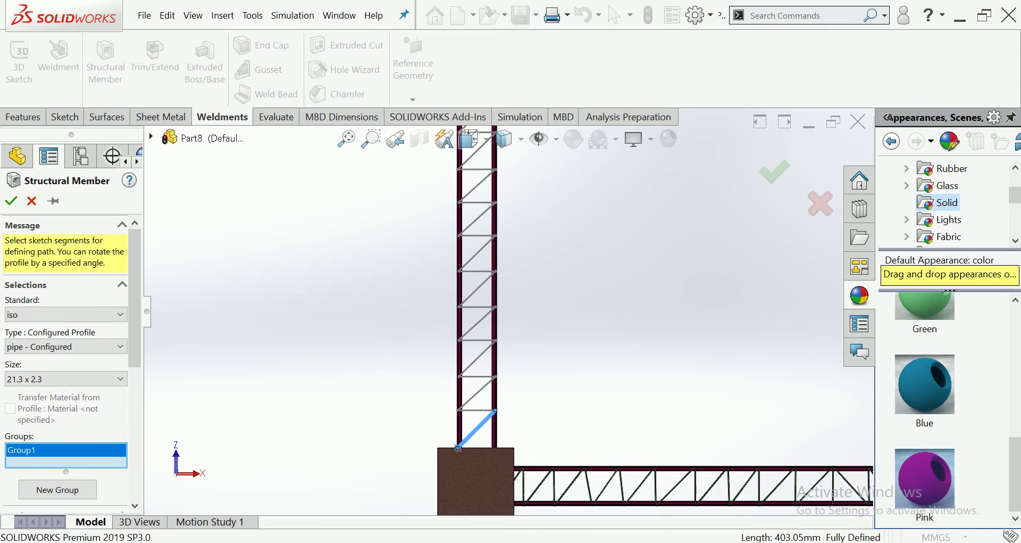
left_click(477, 410)
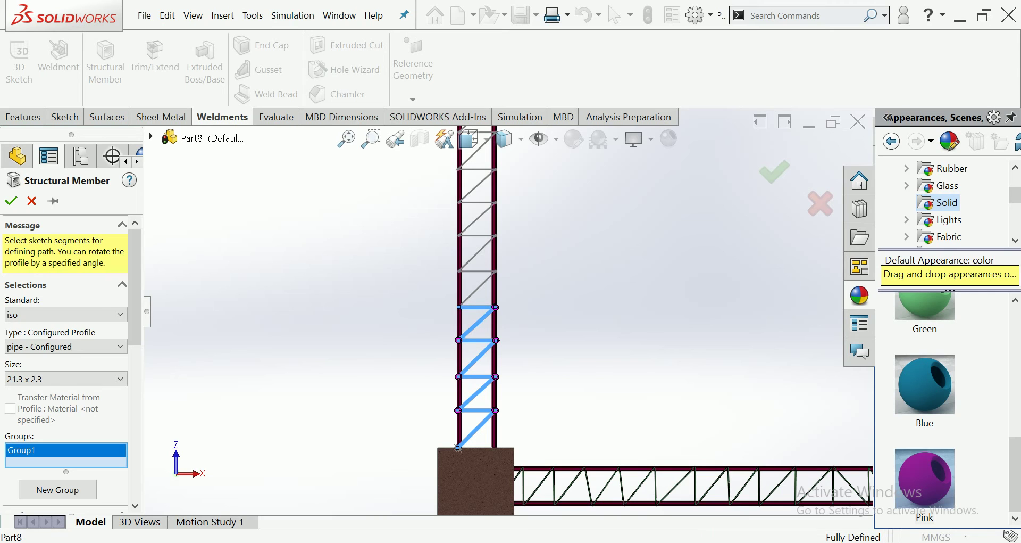
left_click(478, 289)
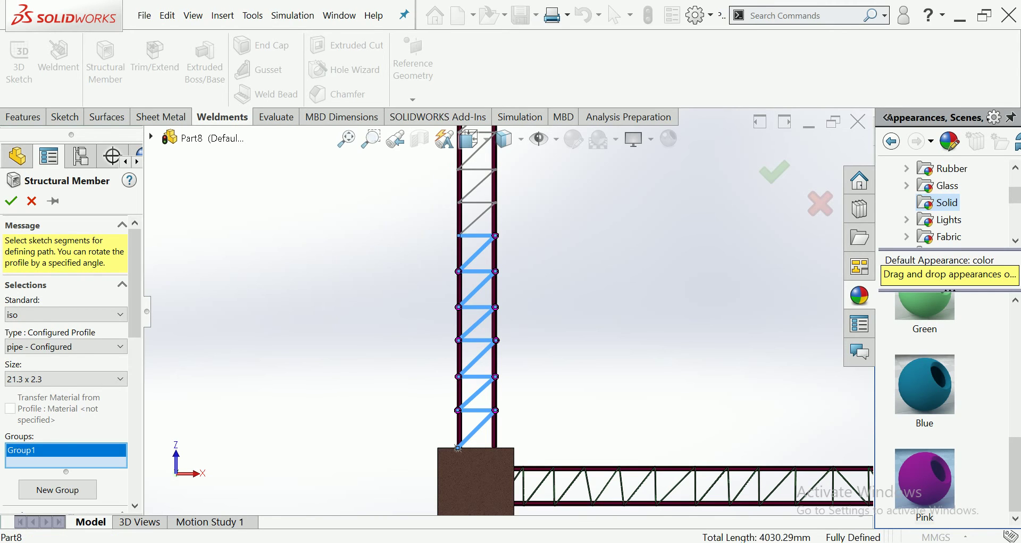
left_click(478, 186)
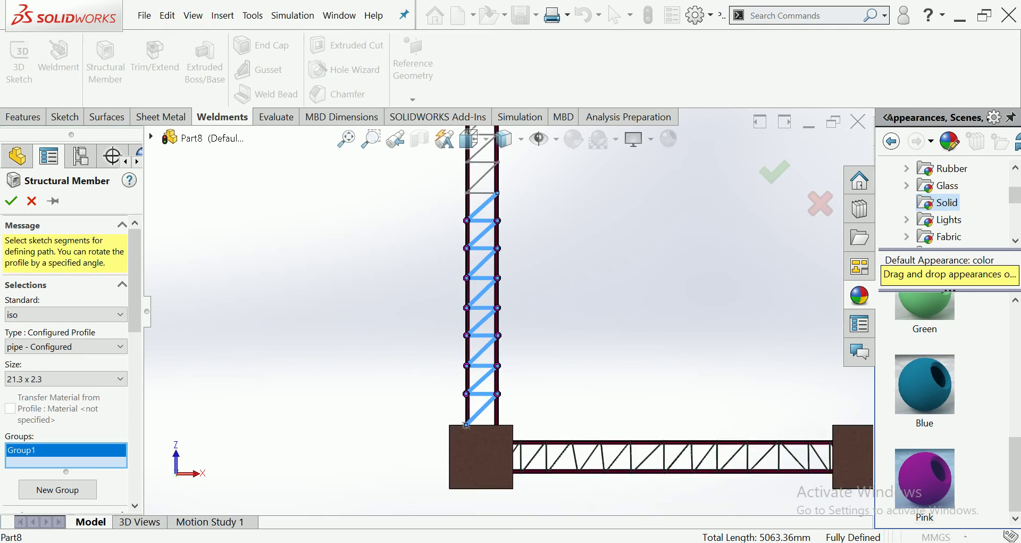
scroll(478, 185, "down", 2)
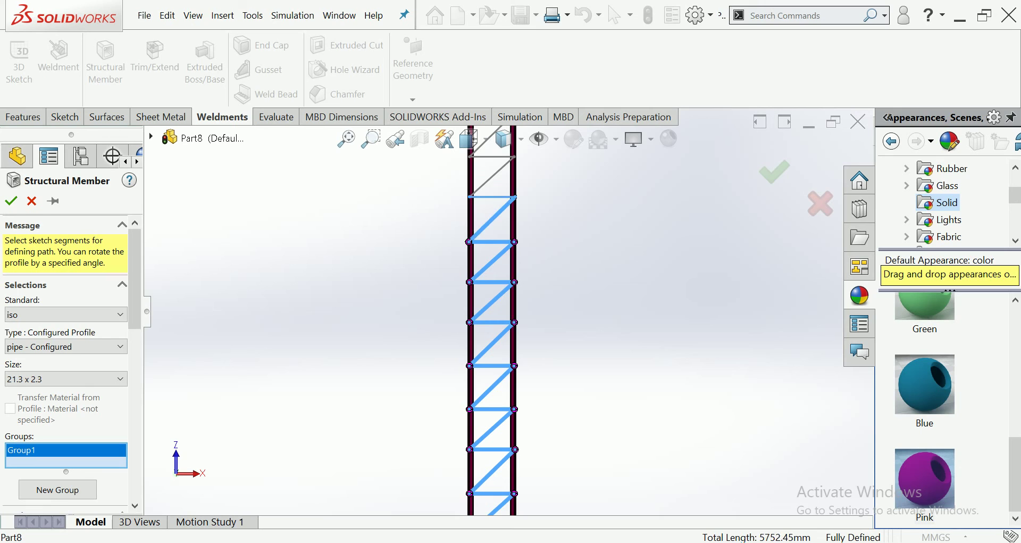
scroll(505, 320, "down", 2)
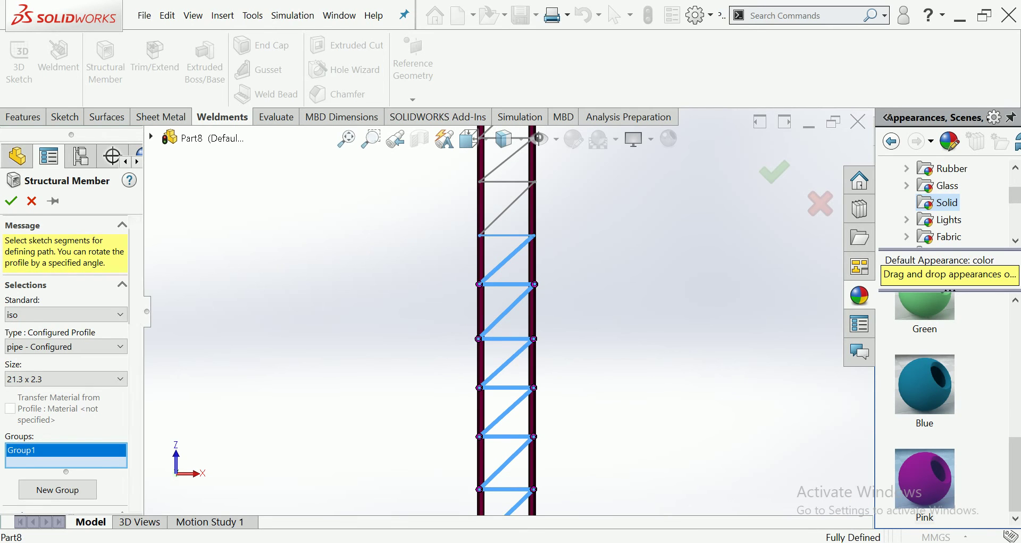
scroll(503, 319, "down", 2)
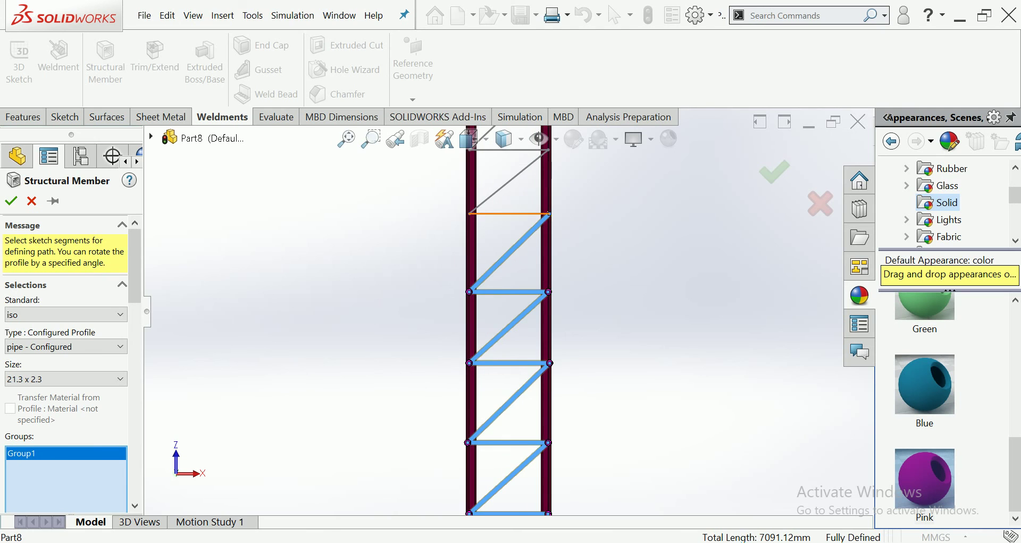
scroll(509, 309, "up", 2)
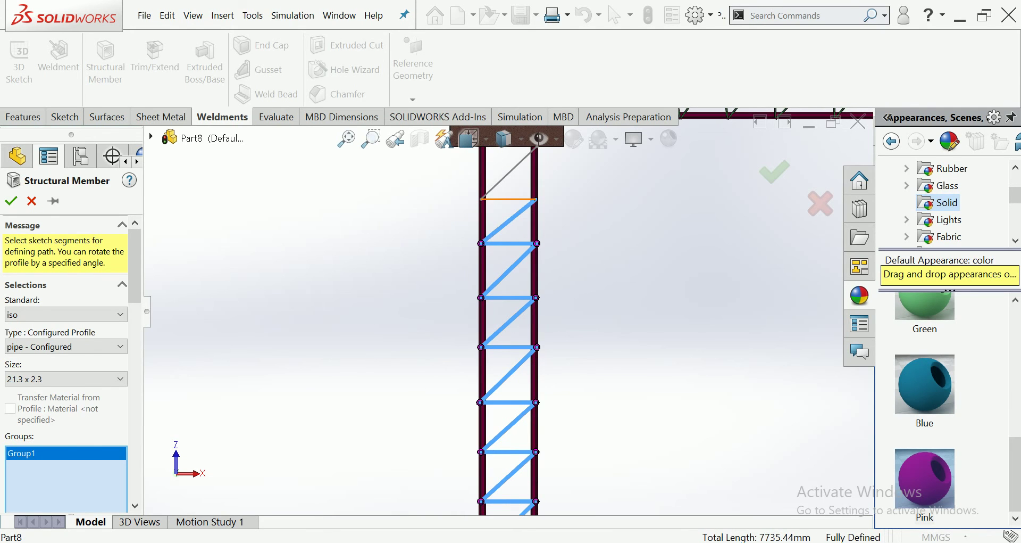
left_click(508, 173)
scroll(508, 266, "up", 3)
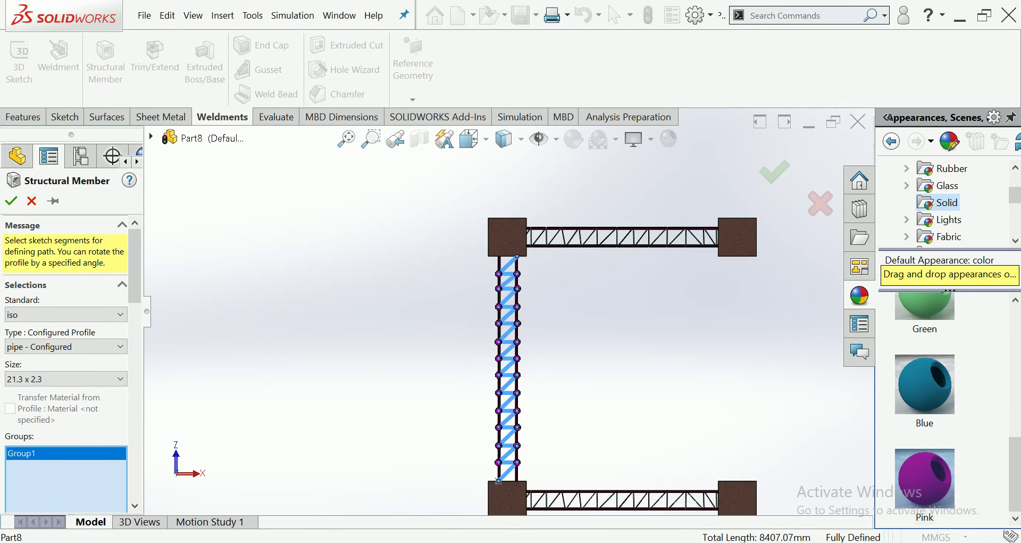
scroll(512, 413, "down", 3)
scroll(484, 389, "down", 3)
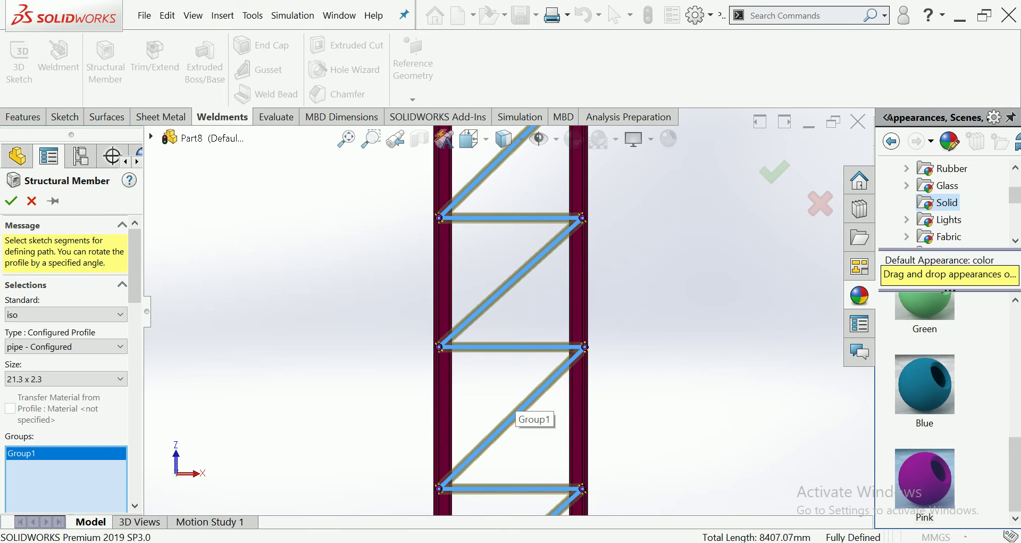
key("Return")
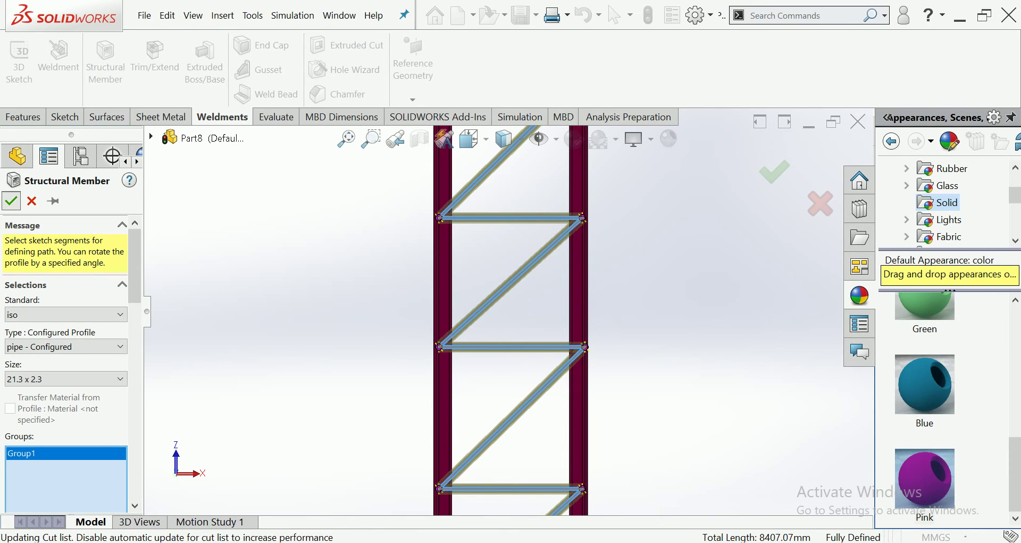
Expand the new pipe feature and open its profile Sketch110 for editing
scroll(509, 319, "up", 2)
scroll(501, 495, "down", 2)
scroll(501, 495, "down", 3)
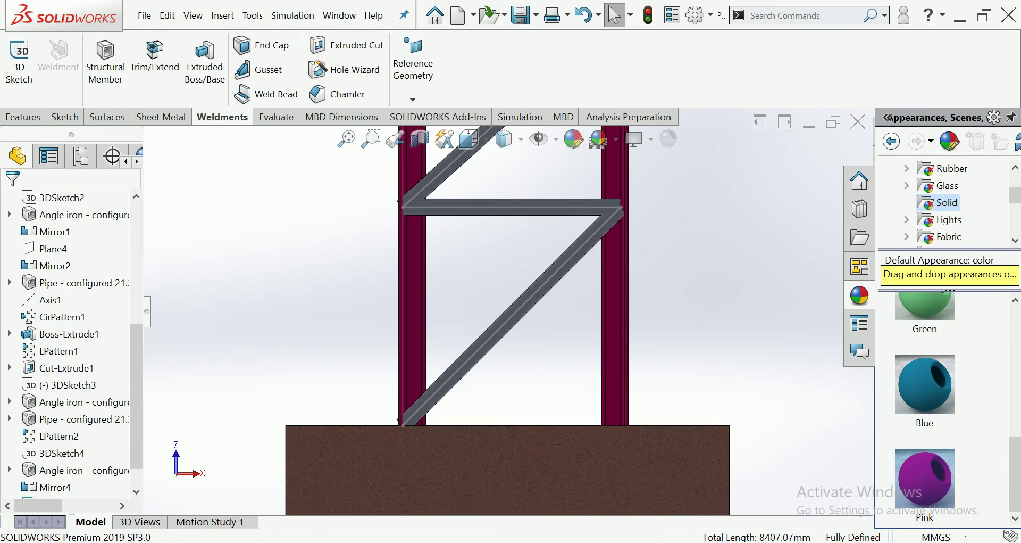
scroll(501, 495, "down", 3)
scroll(32, 447, "down", 1)
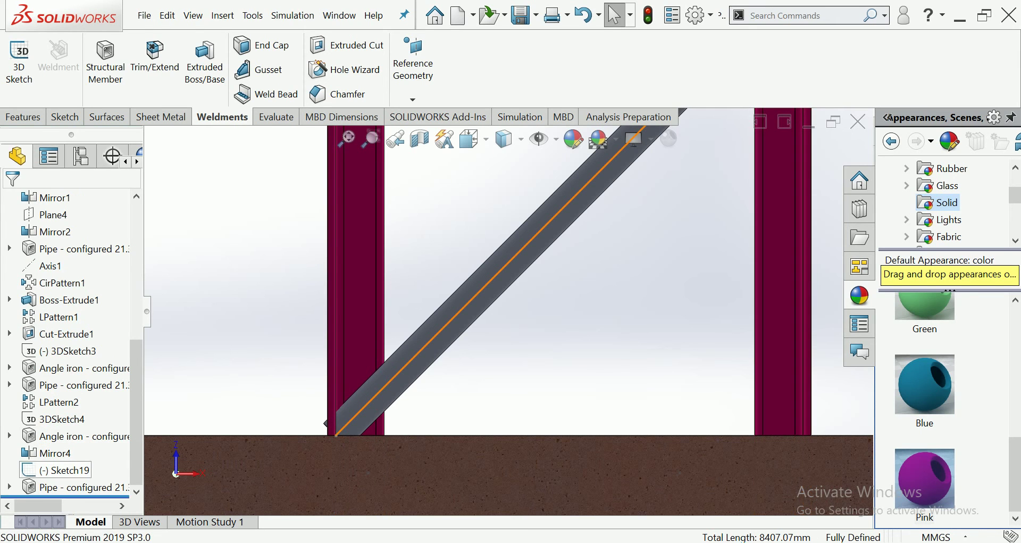
left_click(10, 486)
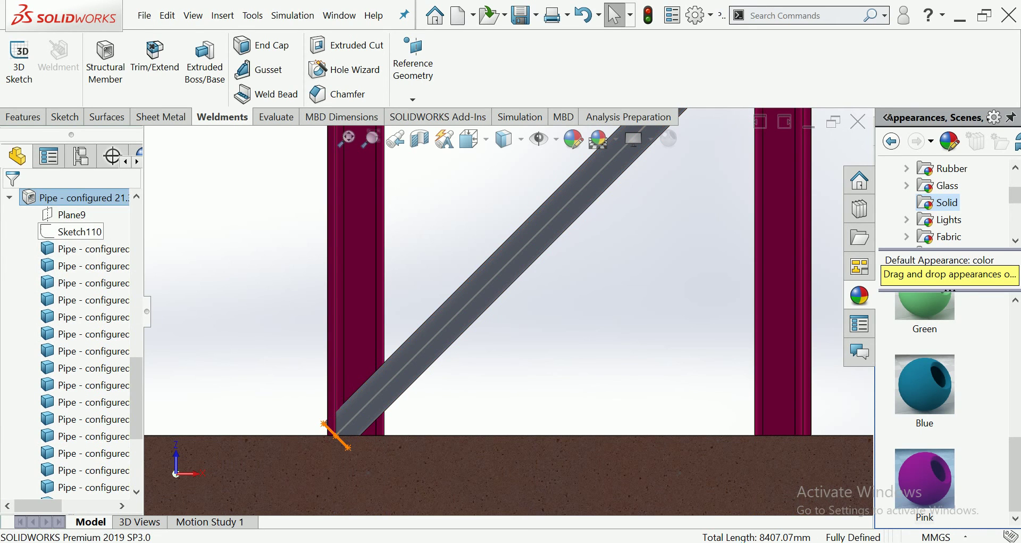
left_click(79, 231)
left_click(82, 190)
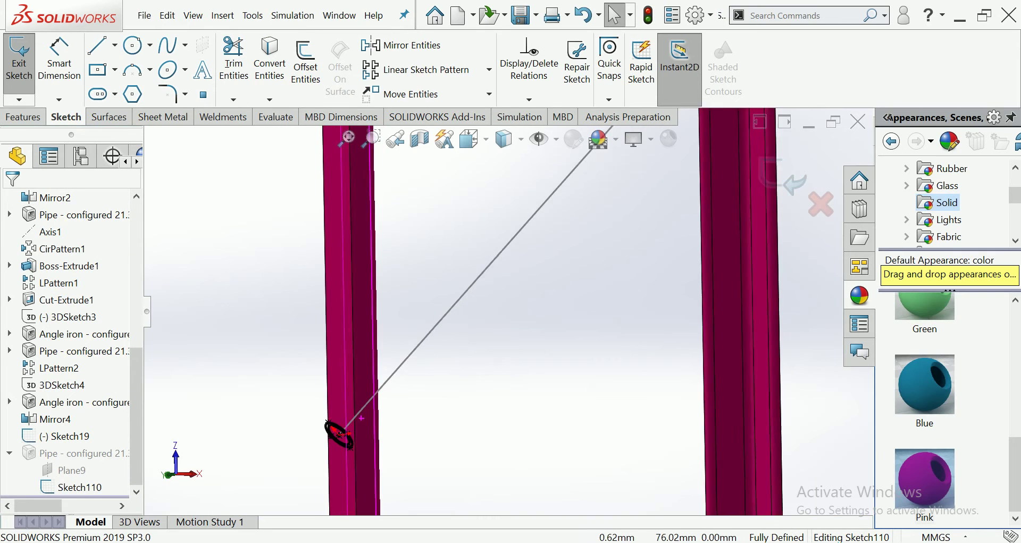
In Sketch110, set the inner diameter to 6 and the outer diameter from 21.30 to 8, then exit
scroll(351, 420, "down", 3)
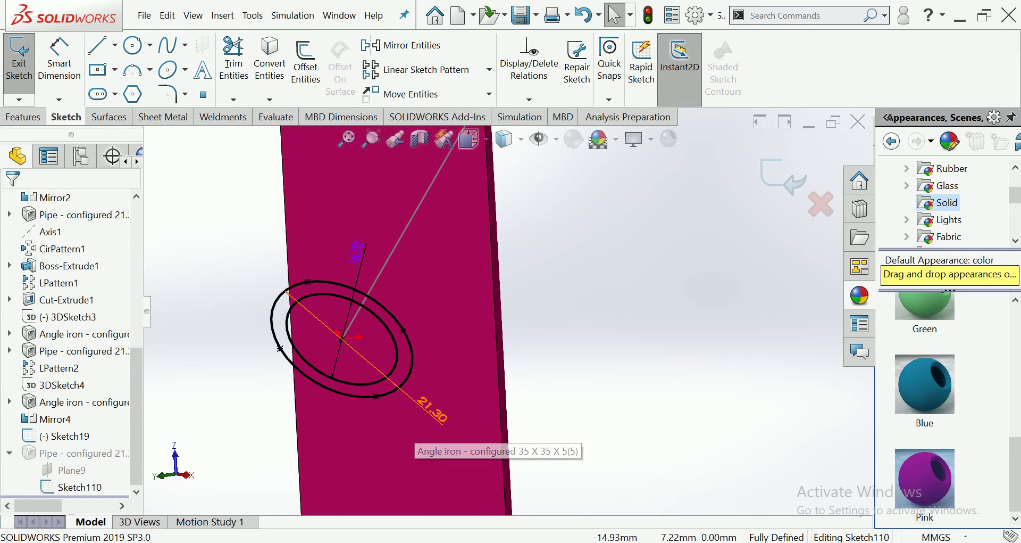
left_click(348, 317)
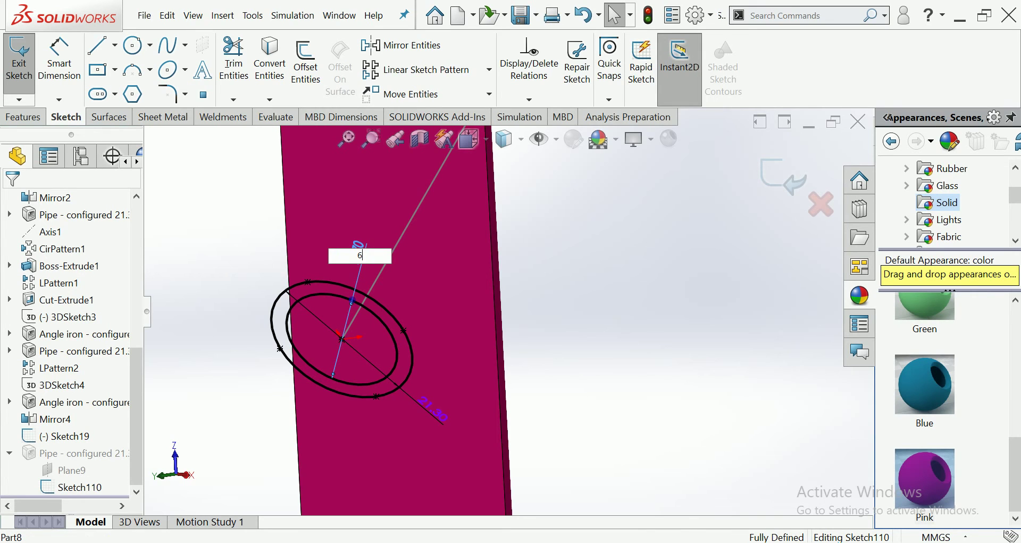
key("Return")
left_click(433, 410)
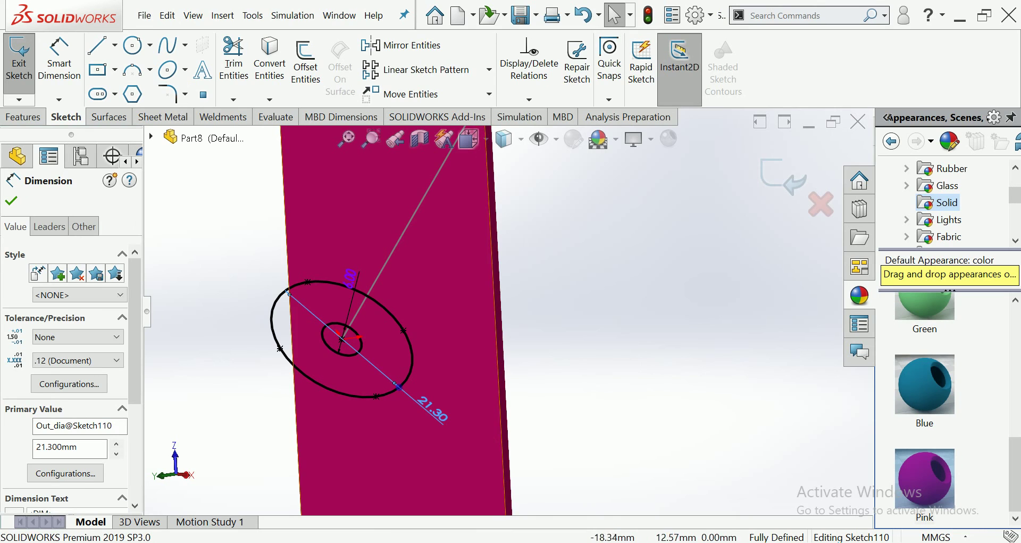
double_click(434, 410)
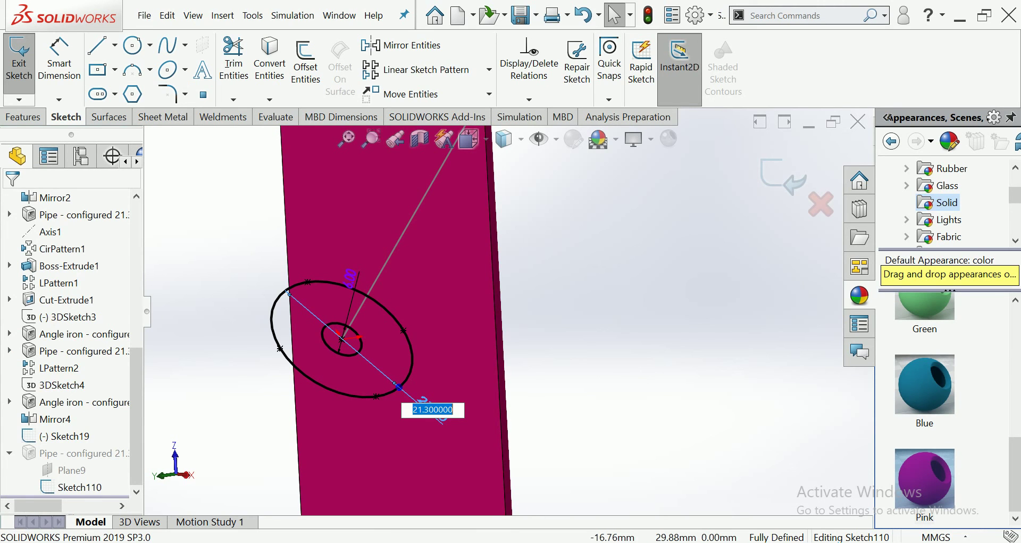
key("Return")
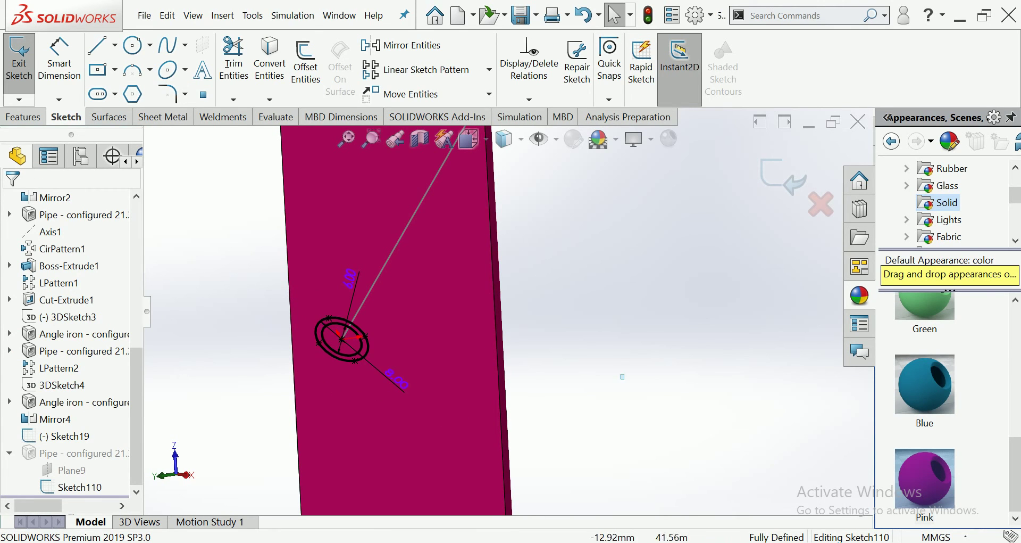
left_click(782, 175)
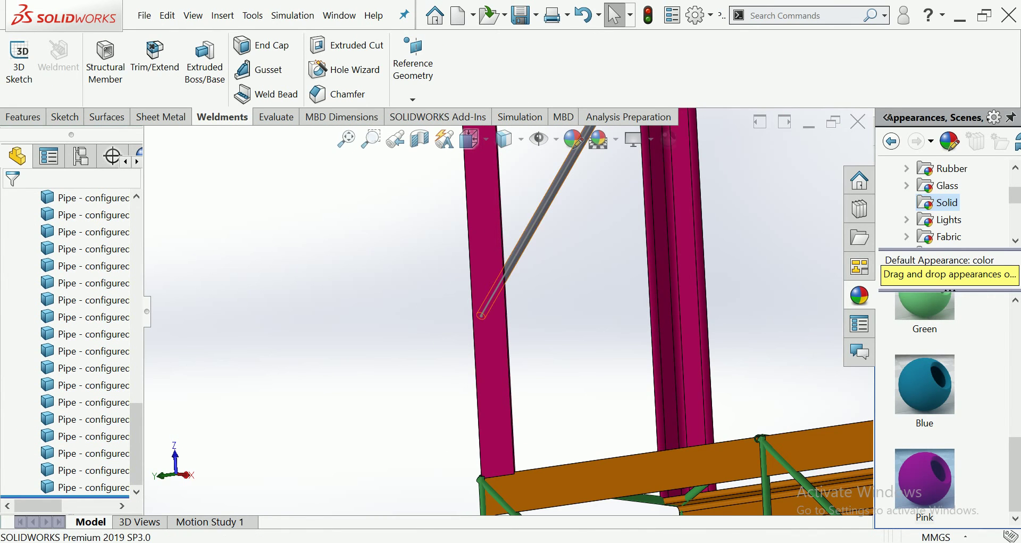
Select the zigzag Pipe feature in the tree and drag the Green appearance onto it
left_click(532, 228)
scroll(506, 306, "up", 2)
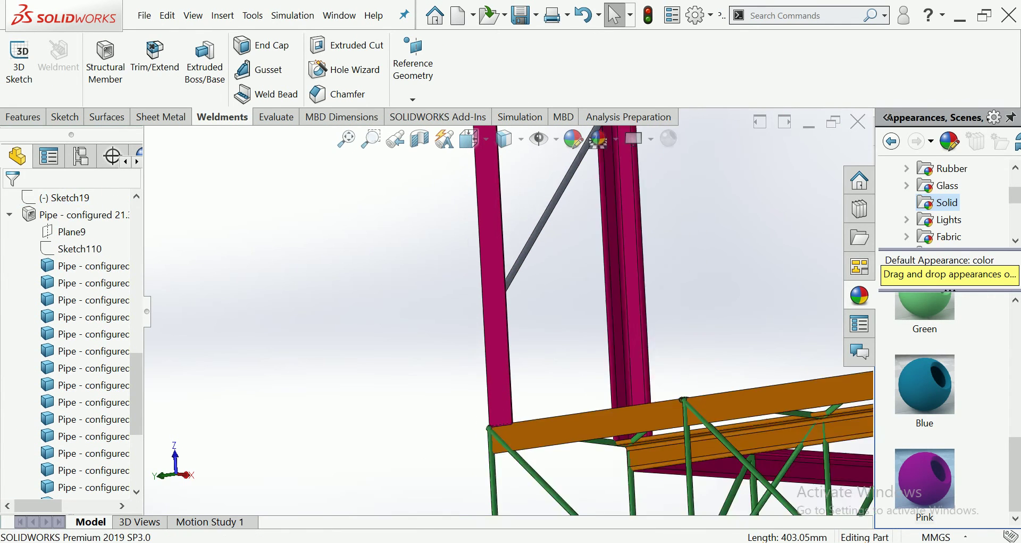
scroll(510, 279, "up", 5)
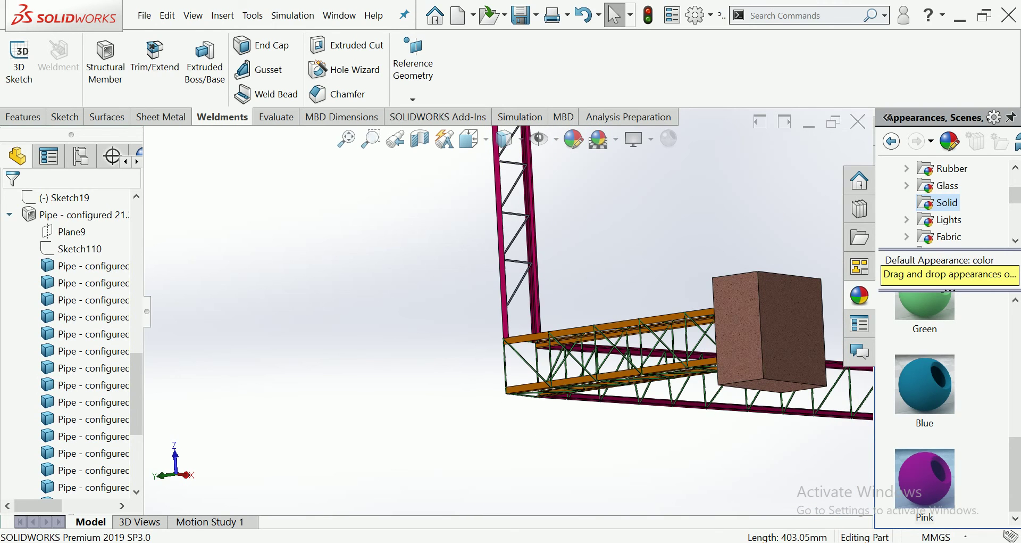
key("Escape")
left_click(74, 487)
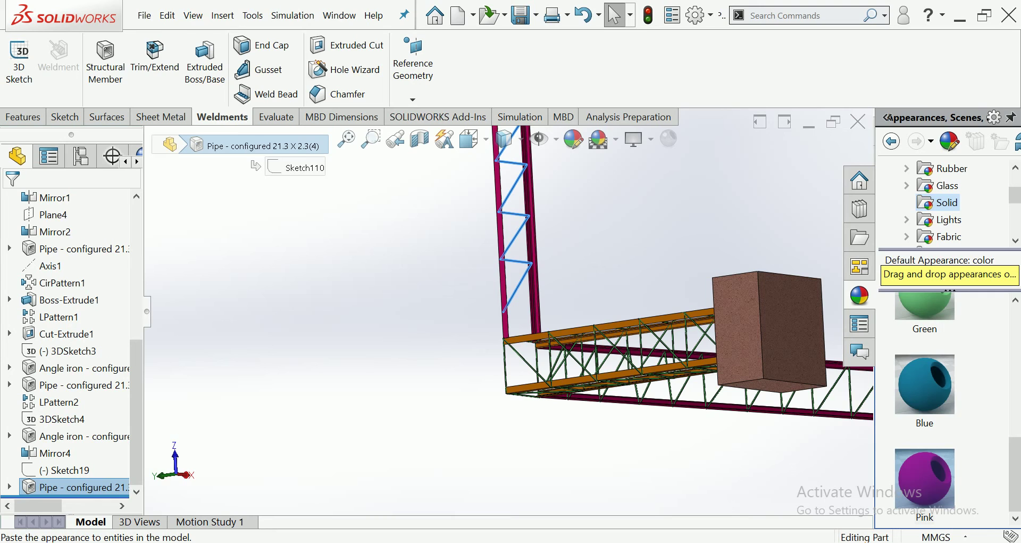
scroll(950, 290, "up", 2)
scroll(950, 290, "up", 4)
scroll(950, 291, "down", 6)
scroll(925, 373, "up", 2)
left_click_drag(925, 429, 576, 433)
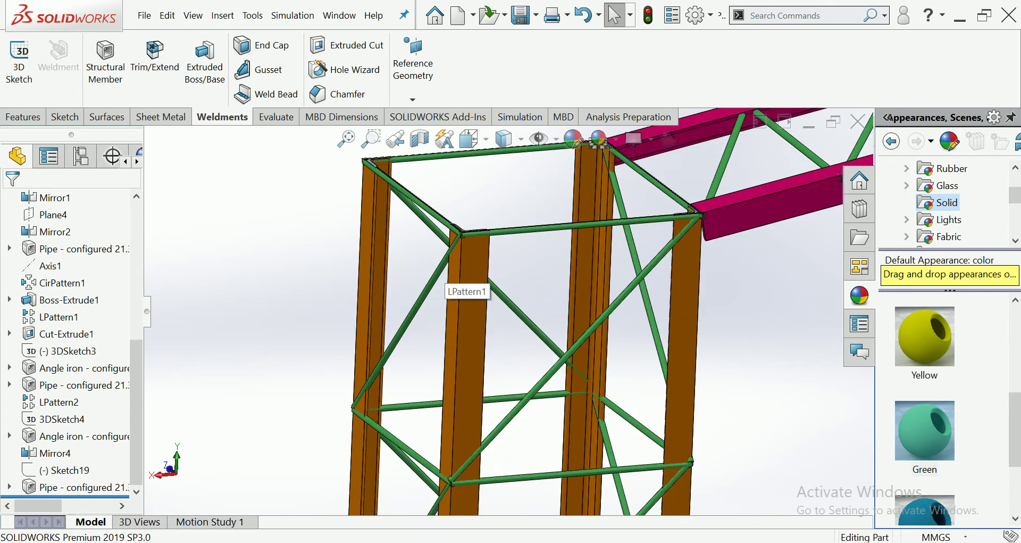
Start a new 3D sketch with the Line tool
left_click(456, 259)
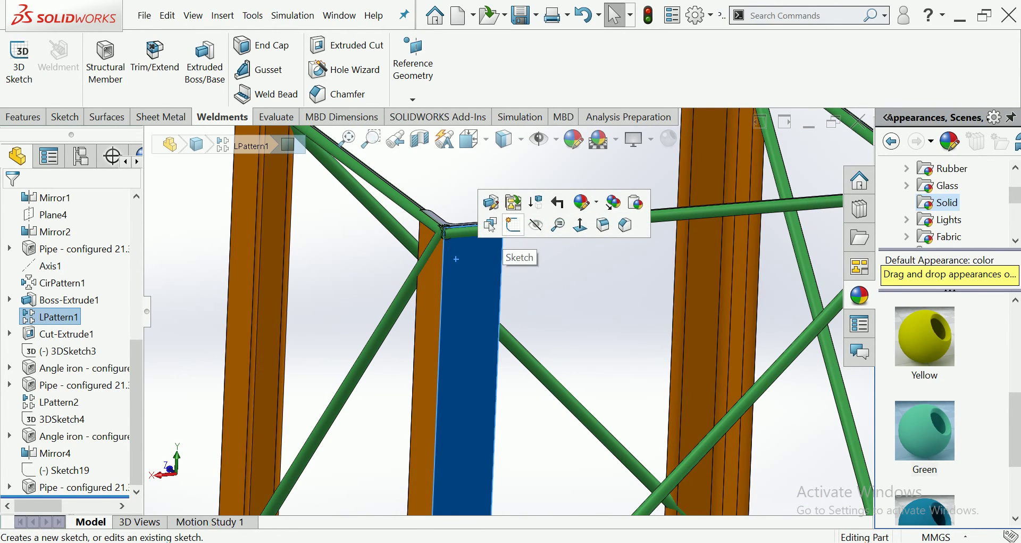
key("Escape")
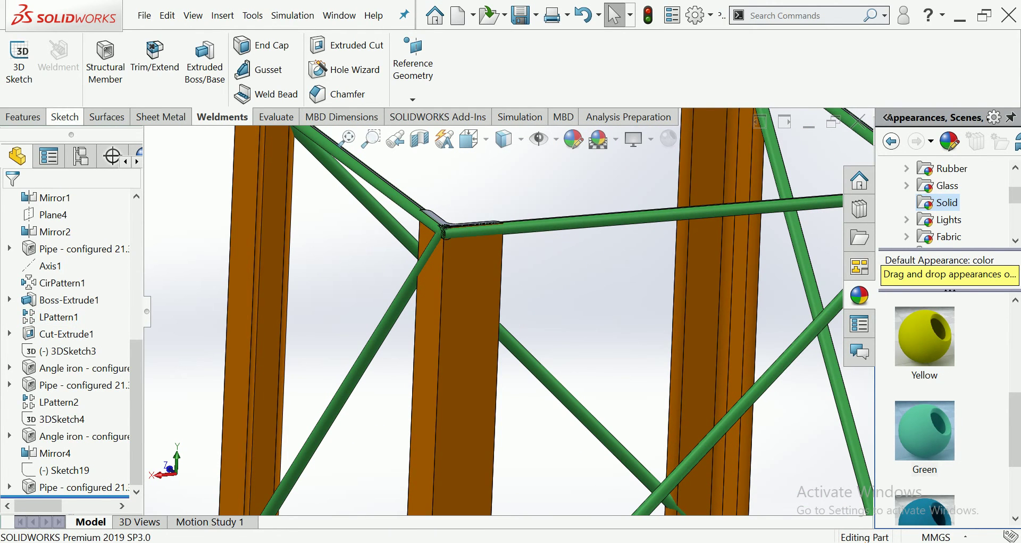
left_click(64, 116)
left_click(19, 99)
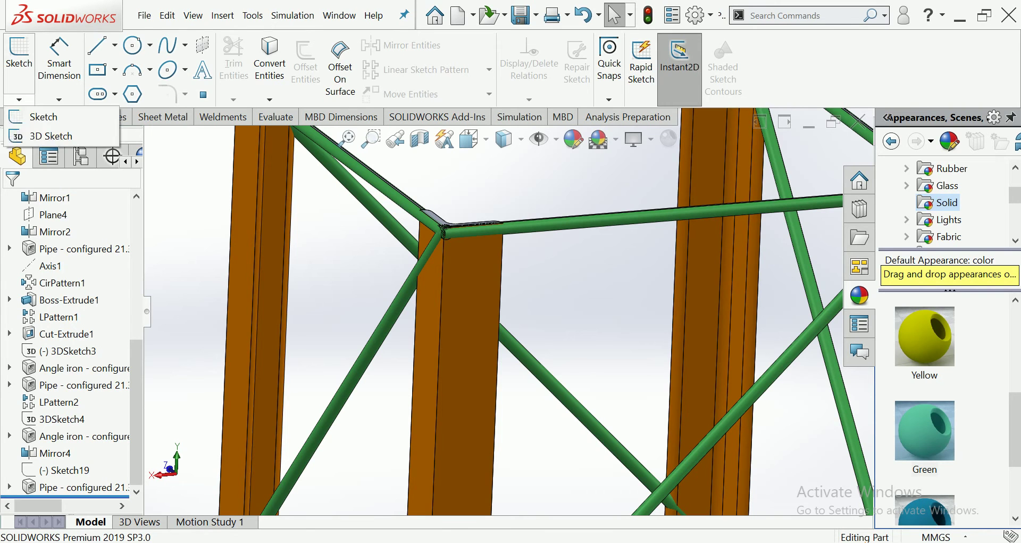
left_click(50, 136)
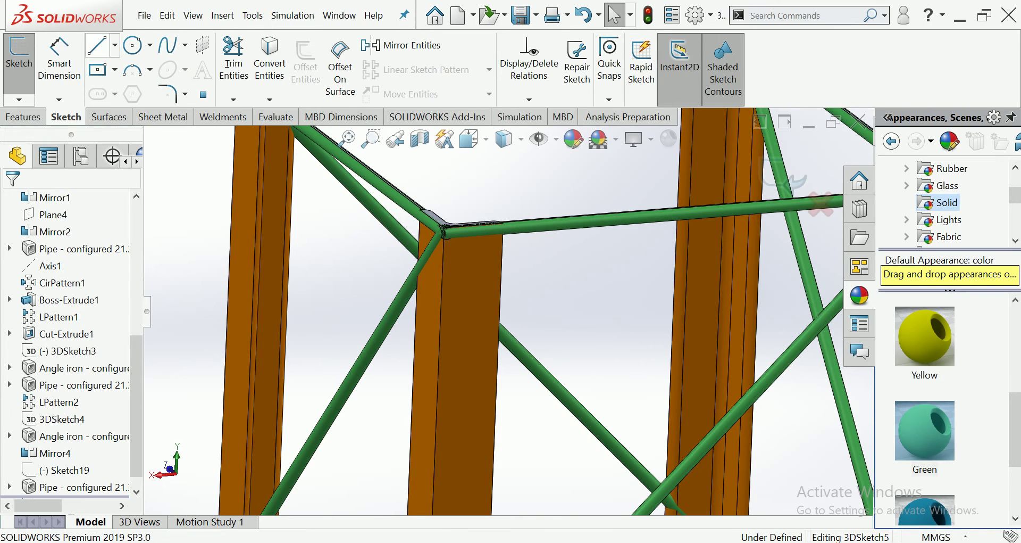
left_click(97, 45)
Draw a line from one tower's top joint to the other tower's top joint
scroll(489, 269, "down", 2)
scroll(490, 270, "down", 1)
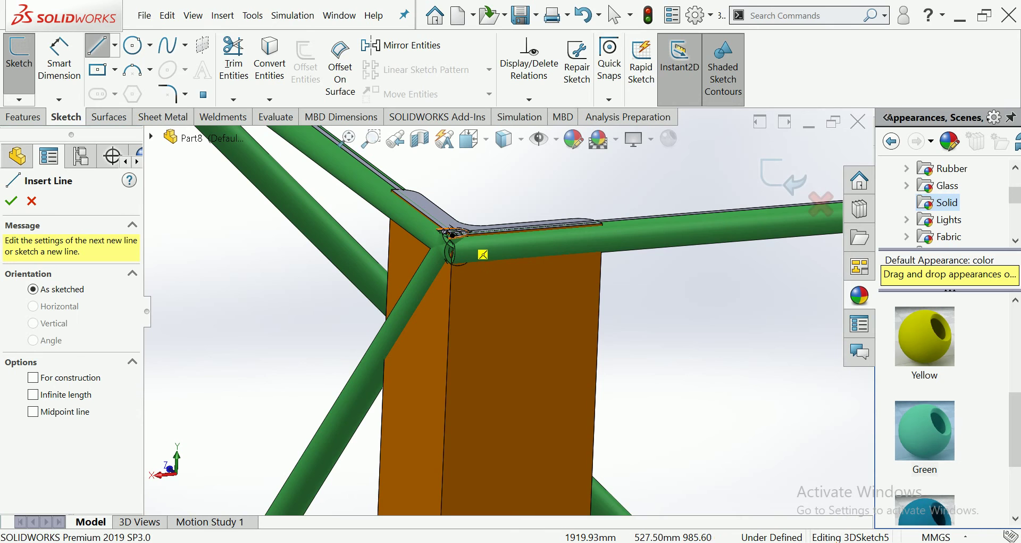
scroll(478, 252, "down", 1)
scroll(479, 266, "down", 1)
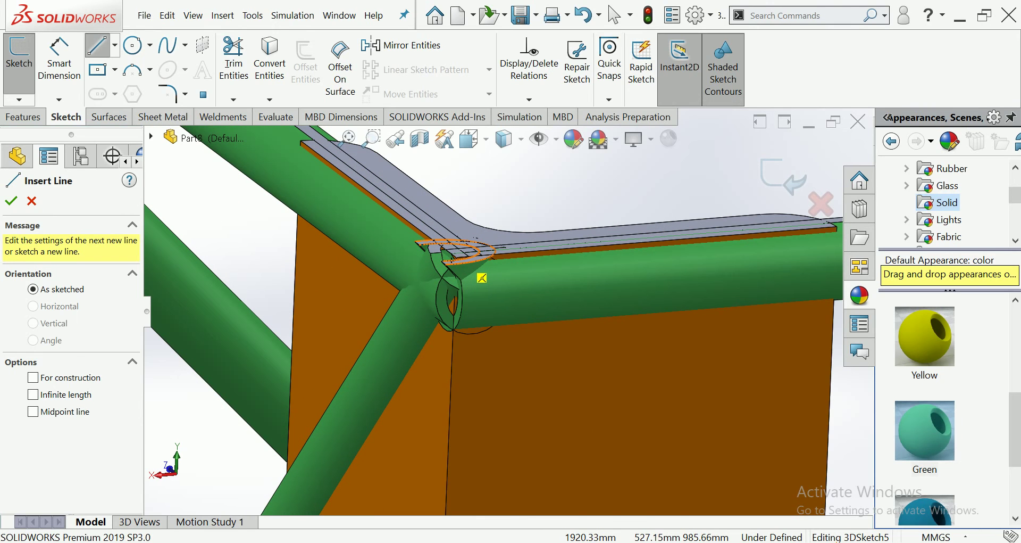
left_click(457, 257)
scroll(468, 287, "up", 2)
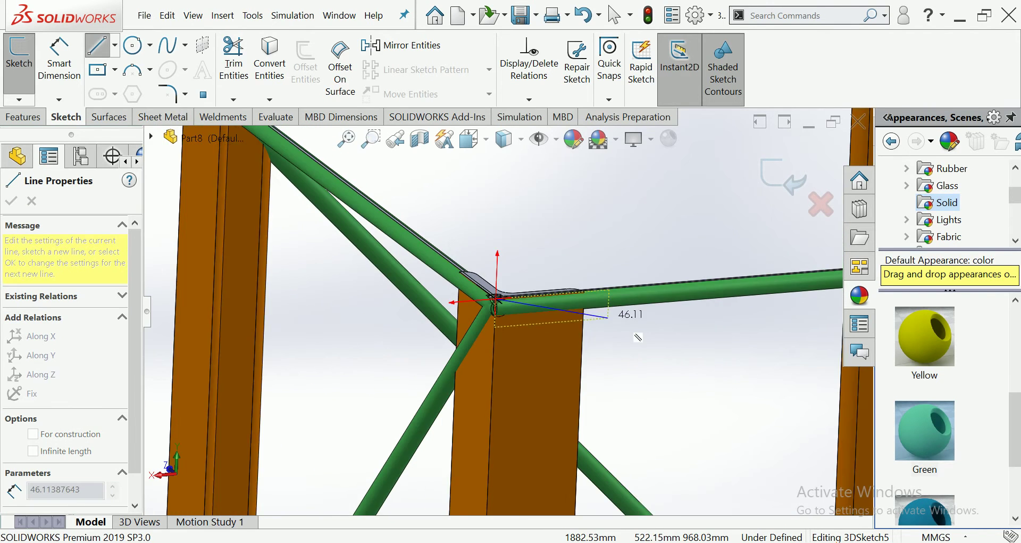
scroll(489, 303, "up", 2)
scroll(532, 324, "up", 2)
scroll(603, 346, "up", 2)
scroll(665, 386, "up", 2)
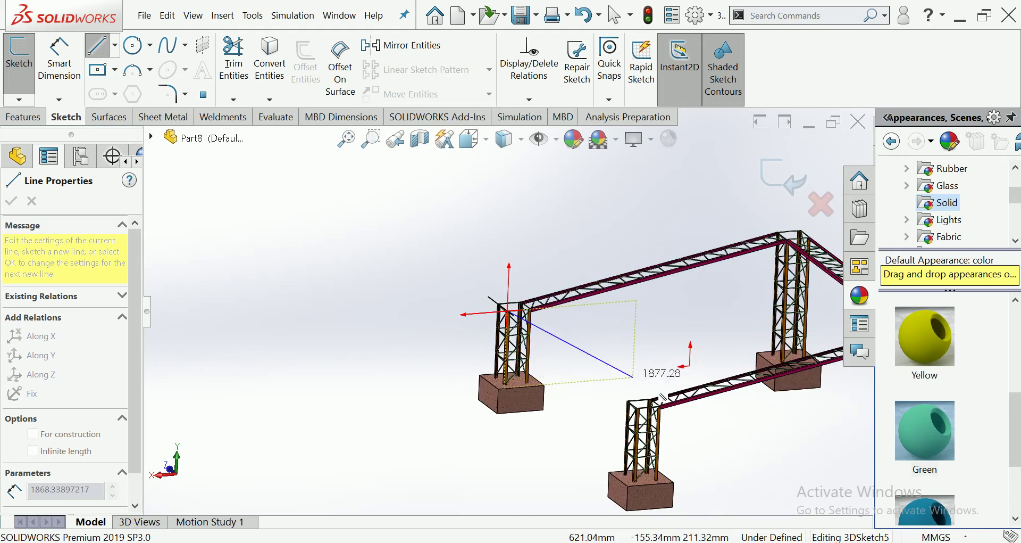
scroll(628, 405, "down", 2)
scroll(550, 394, "down", 2)
scroll(552, 383, "down", 2)
scroll(555, 362, "down", 2)
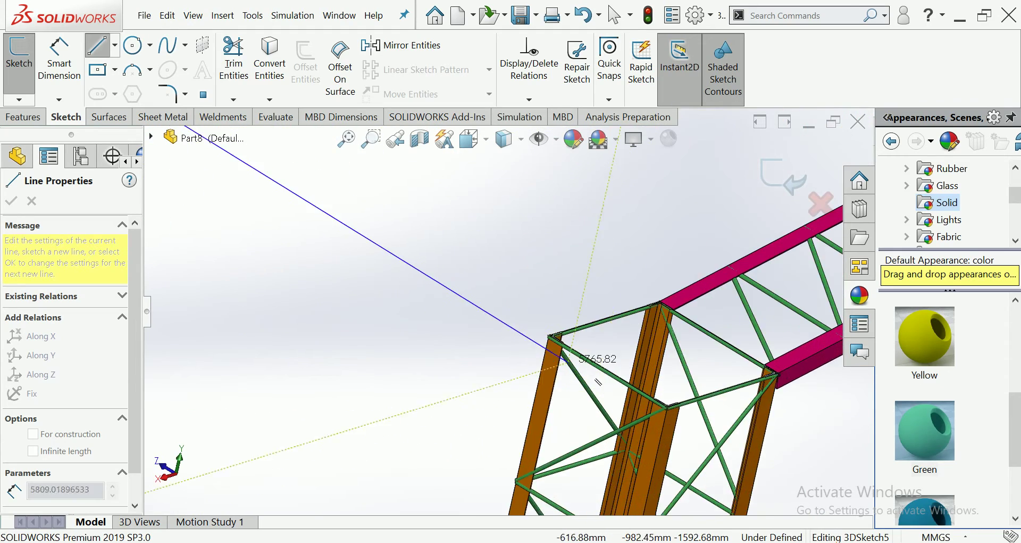
scroll(557, 336, "down", 2)
scroll(560, 305, "down", 2)
scroll(564, 301, "down", 2)
scroll(580, 292, "down", 2)
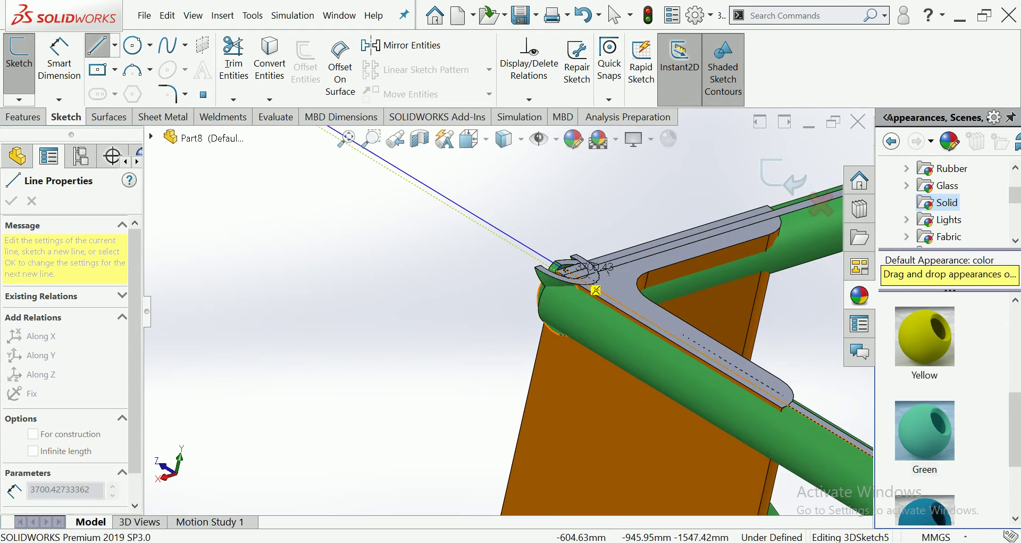
scroll(575, 293, "down", 2)
scroll(588, 301, "down", 2)
left_click(583, 291)
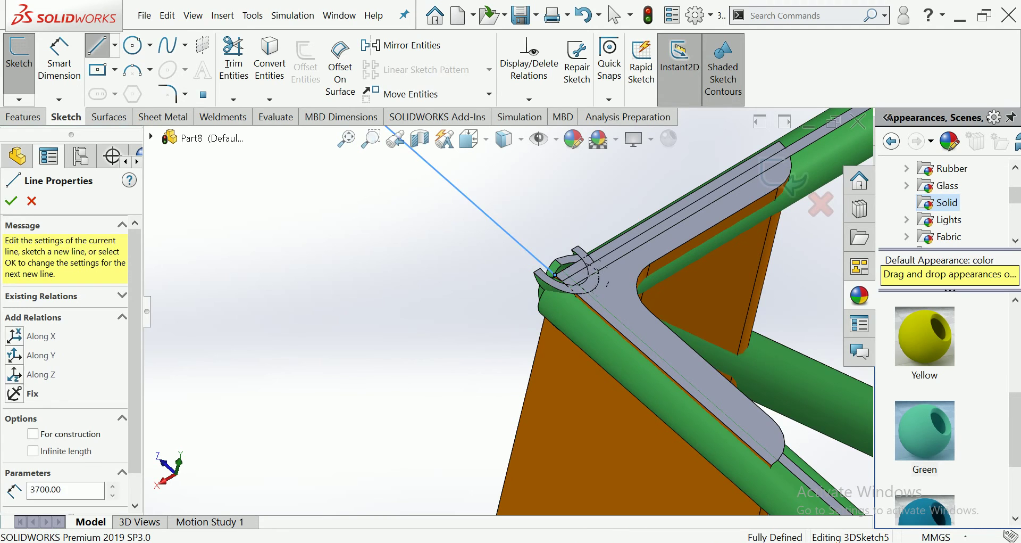
scroll(471, 270, "up", 3)
key("Escape")
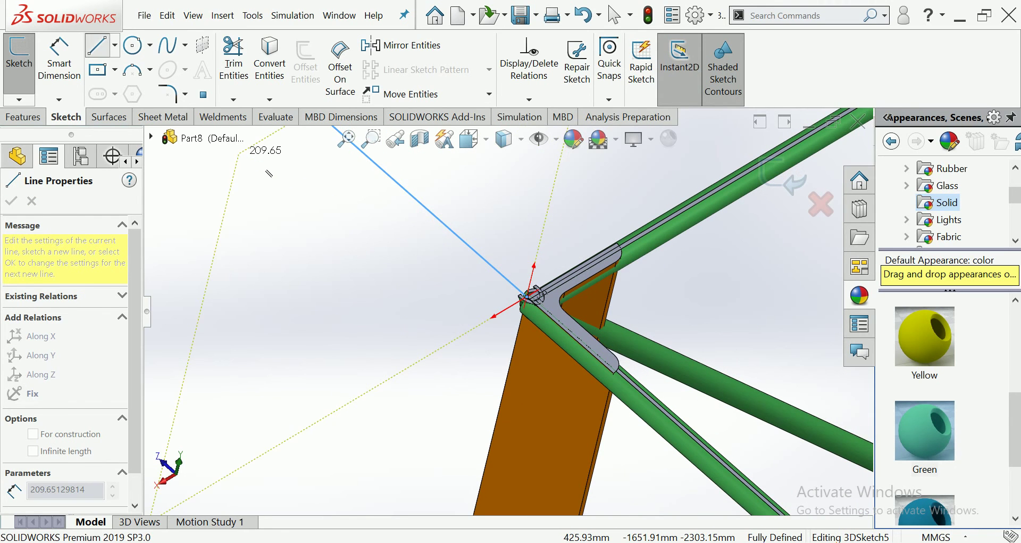
Draw a second line from the joint's corner to the tower truss joint at about 3700 mm
scroll(513, 307, "up", 2)
scroll(513, 307, "up", 1)
scroll(513, 307, "up", 1)
scroll(511, 309, "up", 2)
scroll(544, 266, "down", 5)
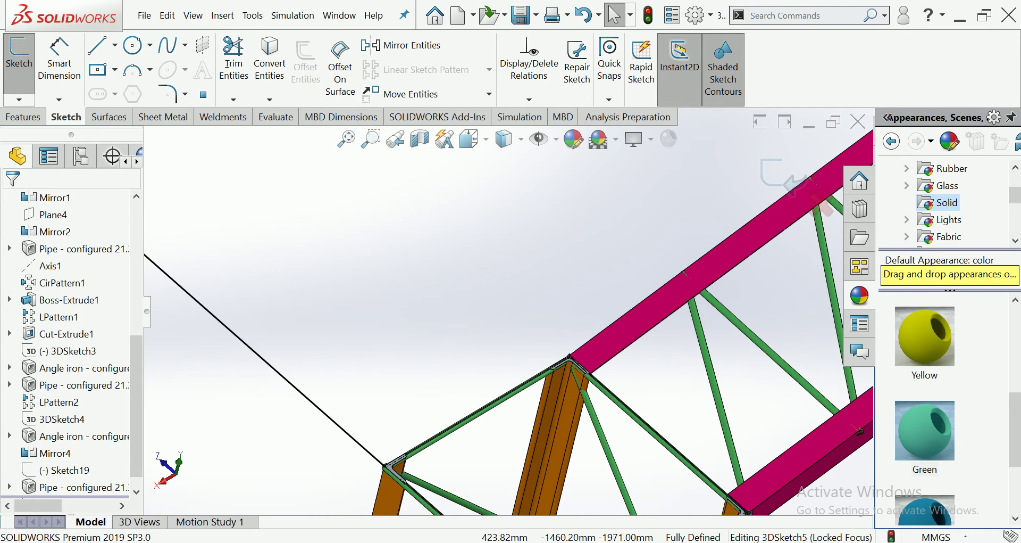
key("l")
scroll(586, 340, "down", 1)
scroll(586, 340, "down", 1)
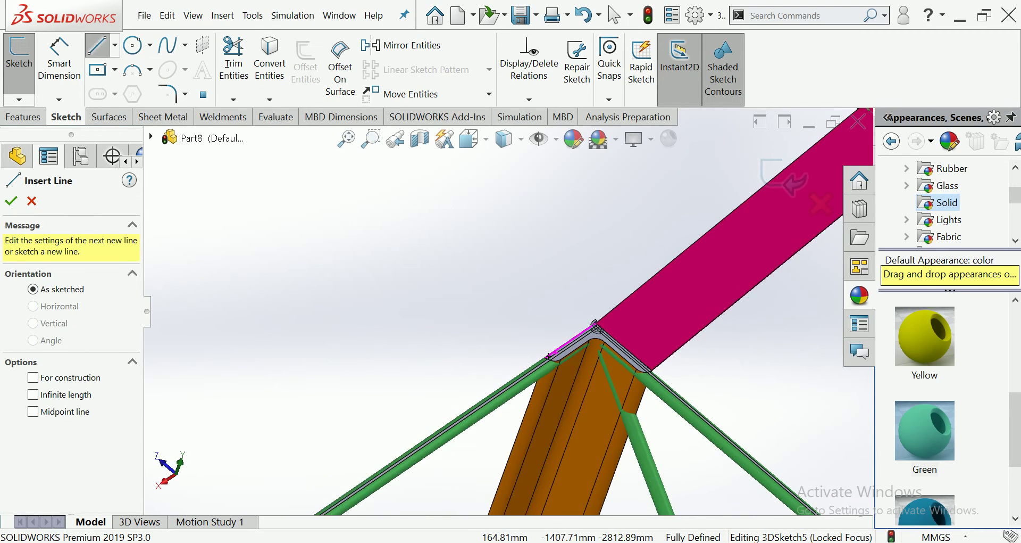
scroll(583, 345, "down", 2)
scroll(582, 346, "down", 2)
scroll(553, 330, "down", 2)
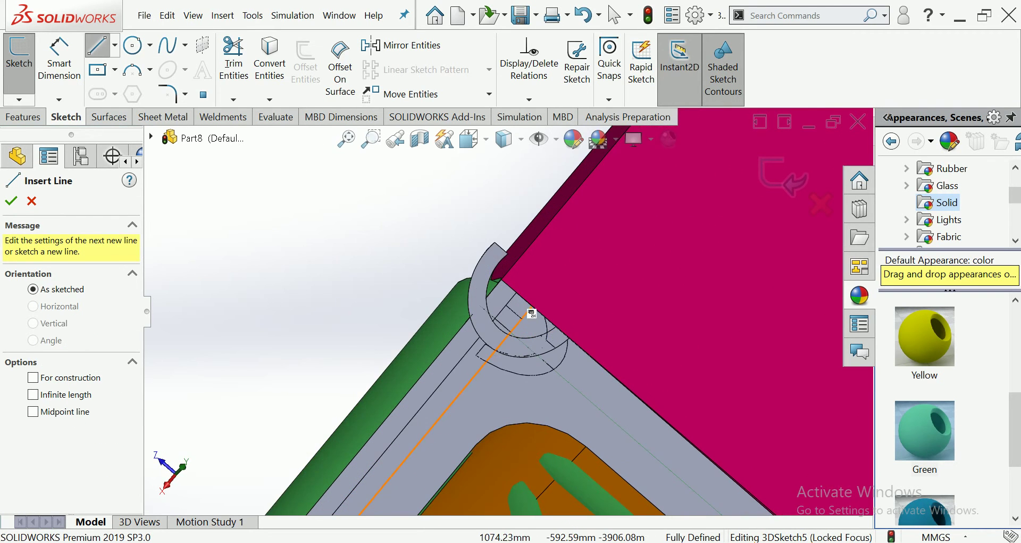
left_click(531, 301)
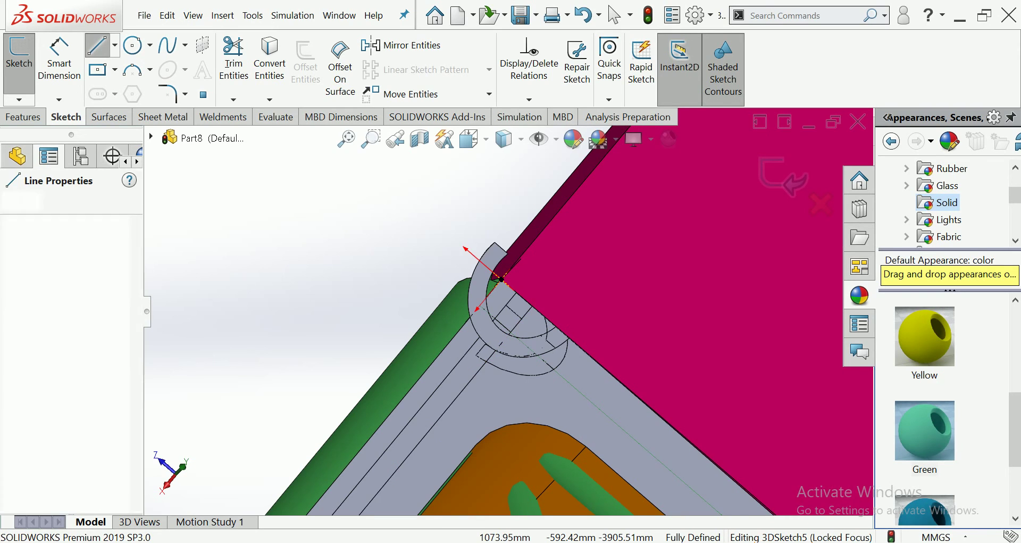
scroll(376, 246, "up", 3)
scroll(468, 278, "up", 2)
scroll(362, 235, "up", 2)
scroll(362, 236, "up", 3)
scroll(357, 232, "up", 2)
scroll(440, 244, "up", 1)
scroll(409, 234, "down", 2)
scroll(408, 234, "down", 2)
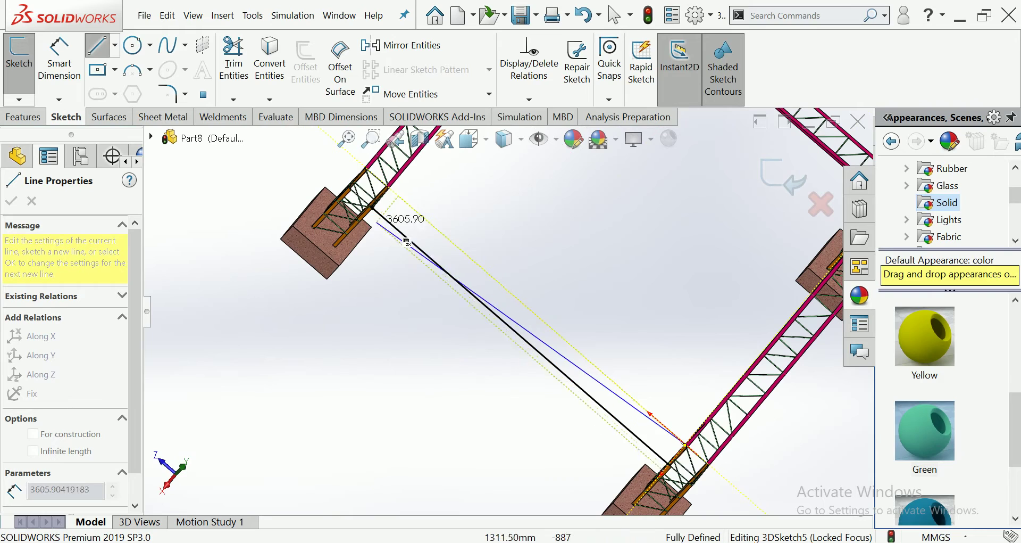
mouse_move(537, 244)
middle_mouse_down()
mouse_move(494, 293)
mouse_move(456, 258)
middle_mouse_up()
scroll(456, 260, "down", 2)
scroll(458, 250, "down", 2)
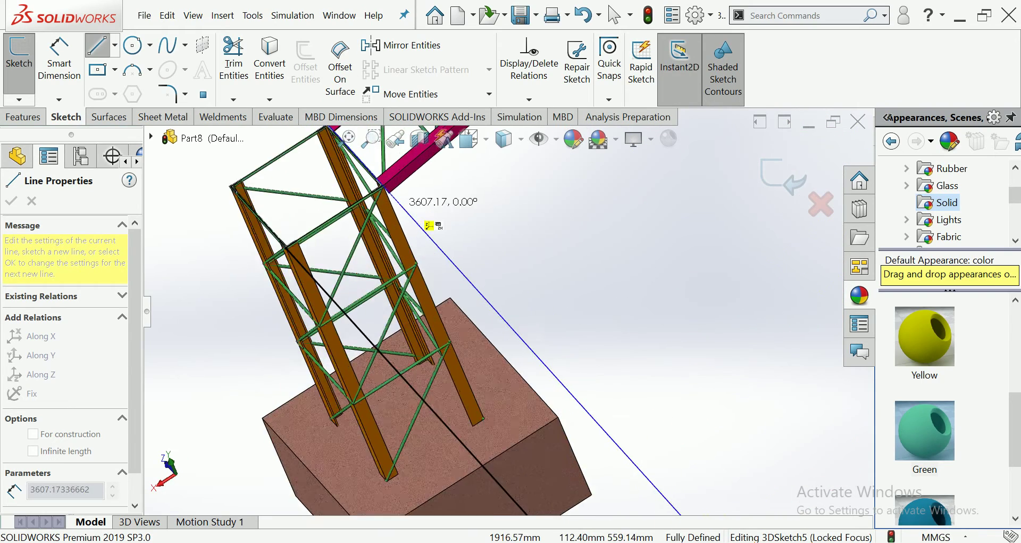
scroll(416, 211, "down", 2)
scroll(426, 223, "down", 2)
scroll(468, 250, "down", 2)
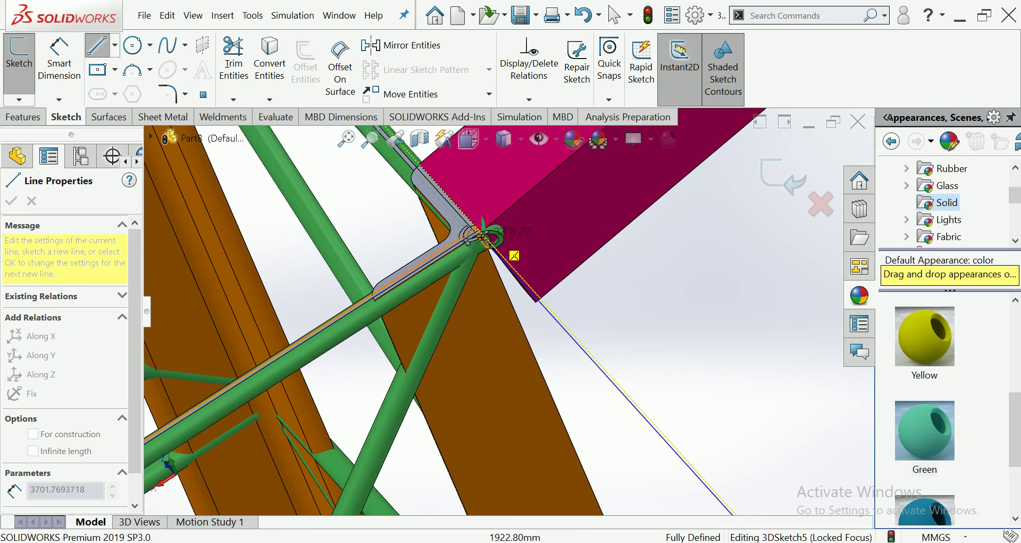
scroll(508, 250, "down", 2)
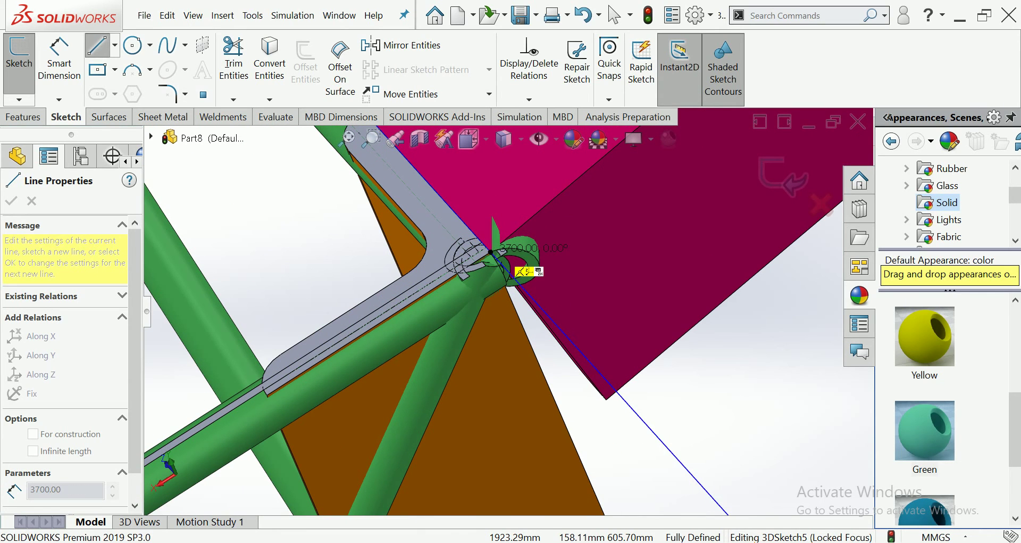
left_click(515, 270)
key("Escape")
scroll(510, 287, "up", 3)
scroll(532, 308, "up", 2)
scroll(585, 333, "up", 3)
scroll(548, 333, "up", 2)
middle_click_drag(548, 332, 648, 290)
scroll(648, 290, "down", 1)
scroll(657, 255, "down", 2)
scroll(667, 207, "down", 2)
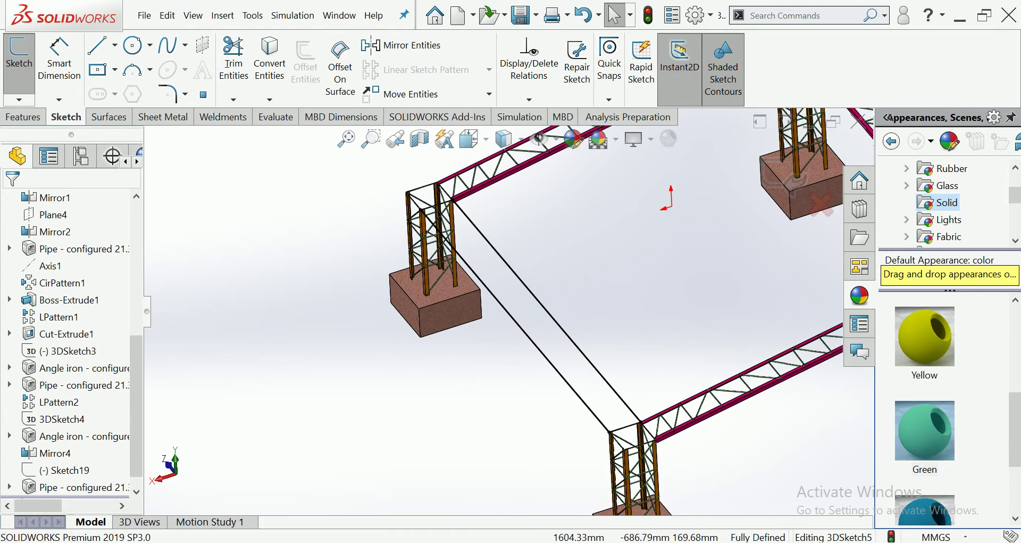
Starting at the frame corner, draw alternating 300 mm rungs and diagonals between the two rails
key("l")
scroll(586, 266, "down", 2)
scroll(662, 217, "up", 2)
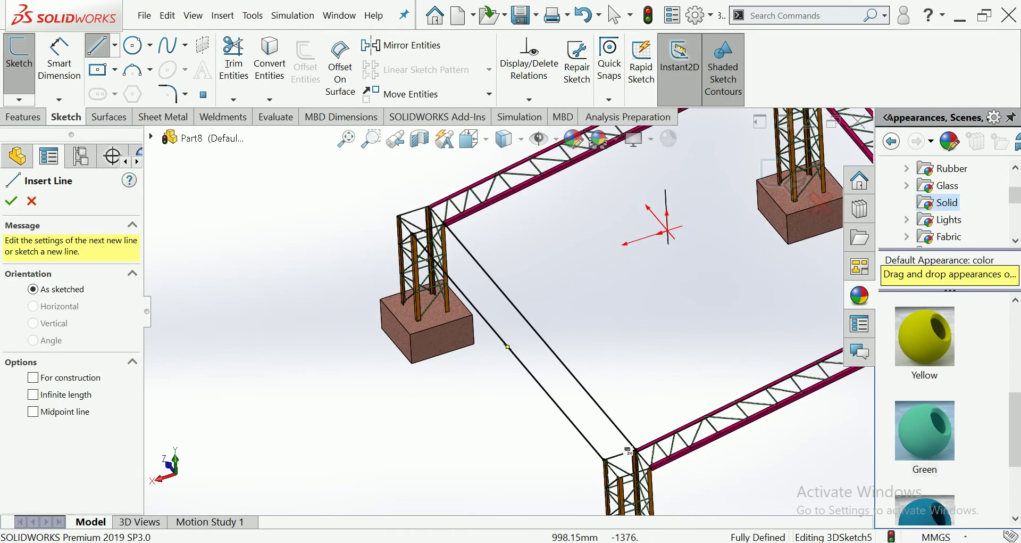
scroll(632, 464, "down", 2)
left_click(586, 446)
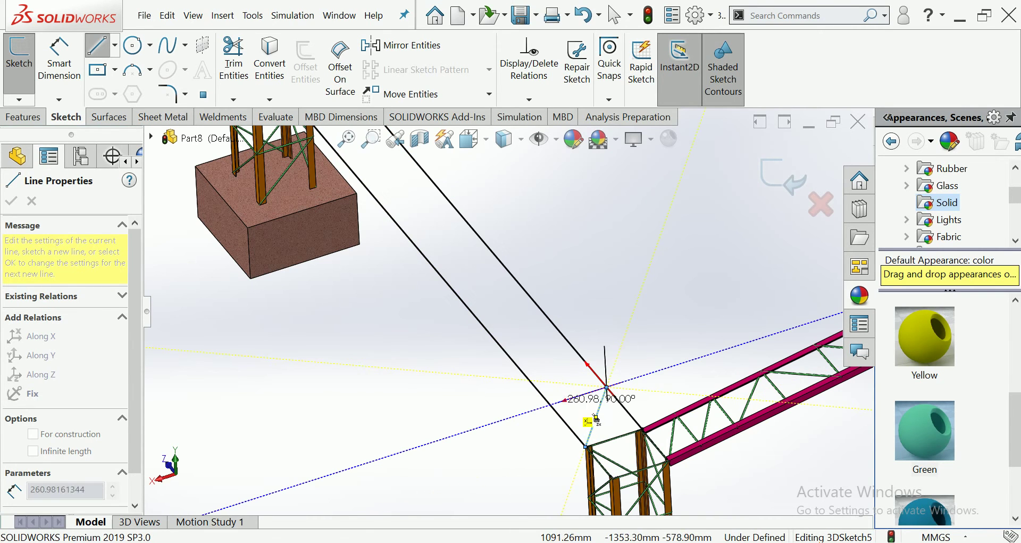
left_click(606, 387)
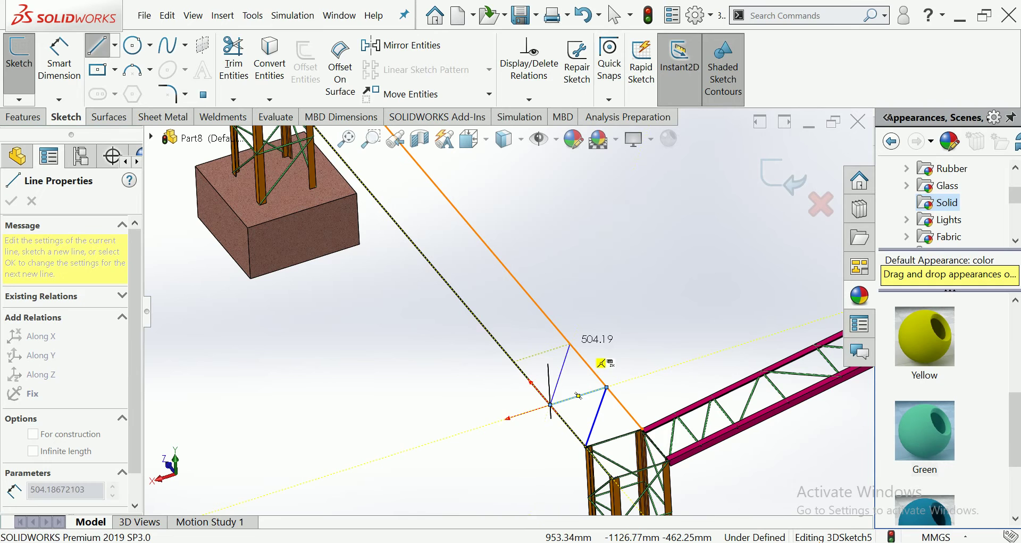
left_click(599, 360)
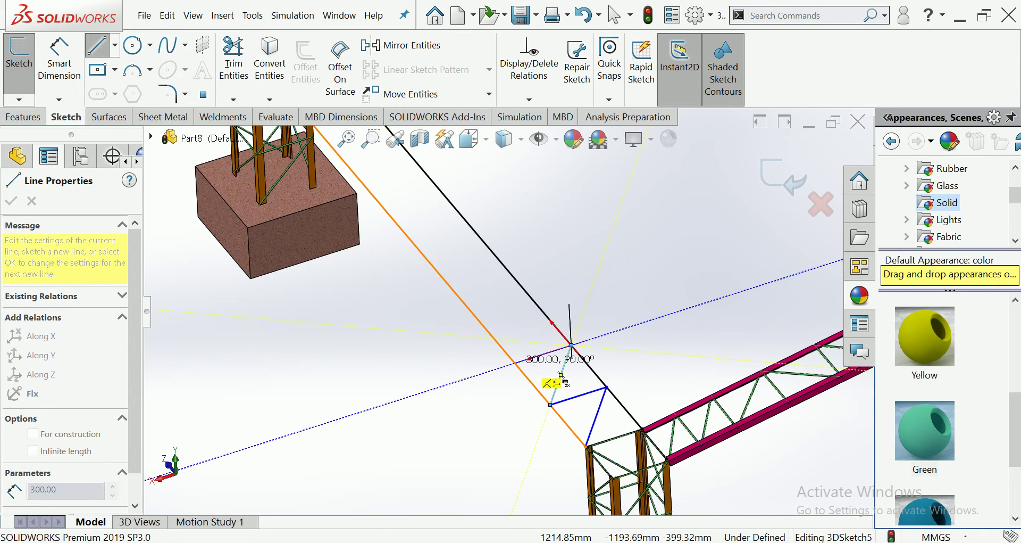
left_click(571, 345)
left_click(579, 319)
left_click(535, 303)
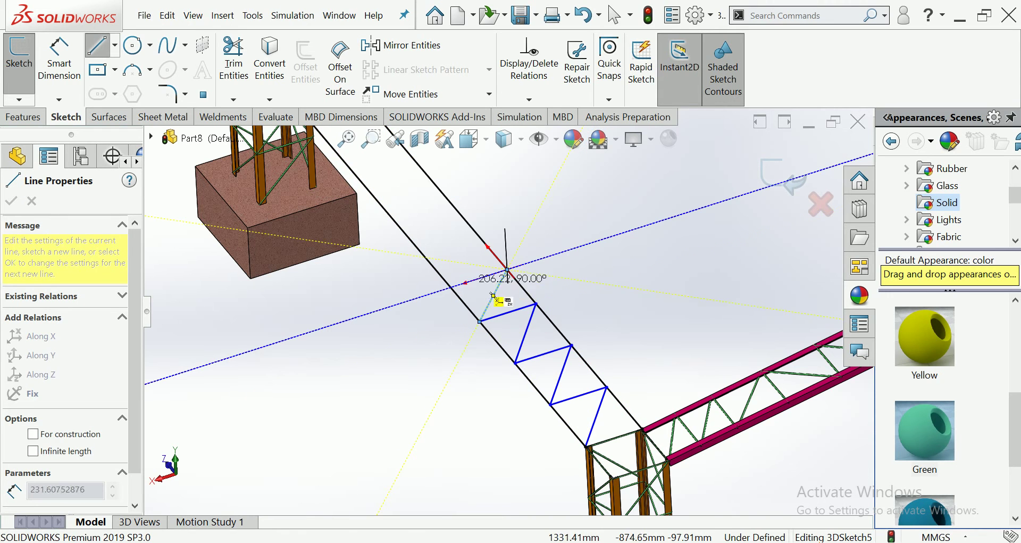
left_click(479, 321)
left_click(508, 270)
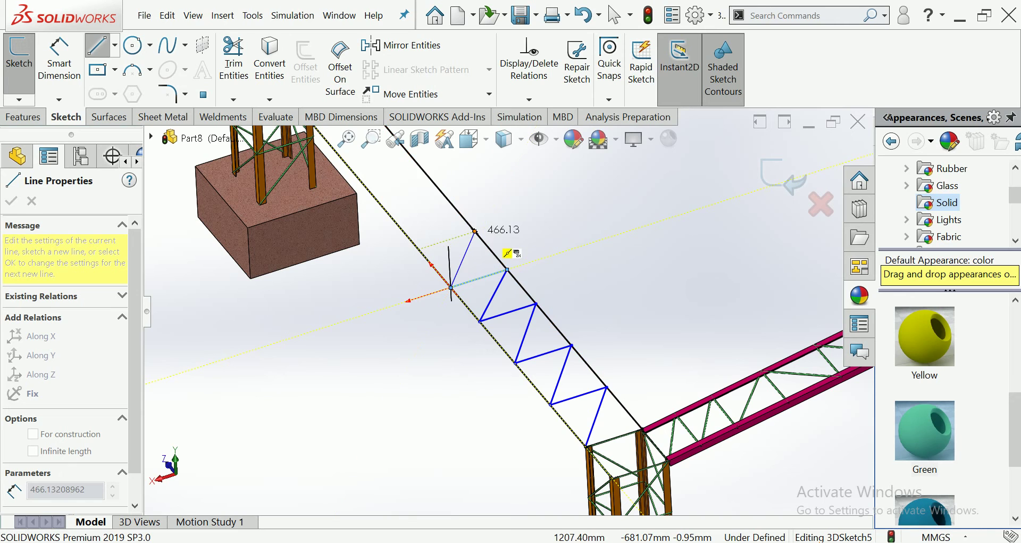
left_click(451, 287)
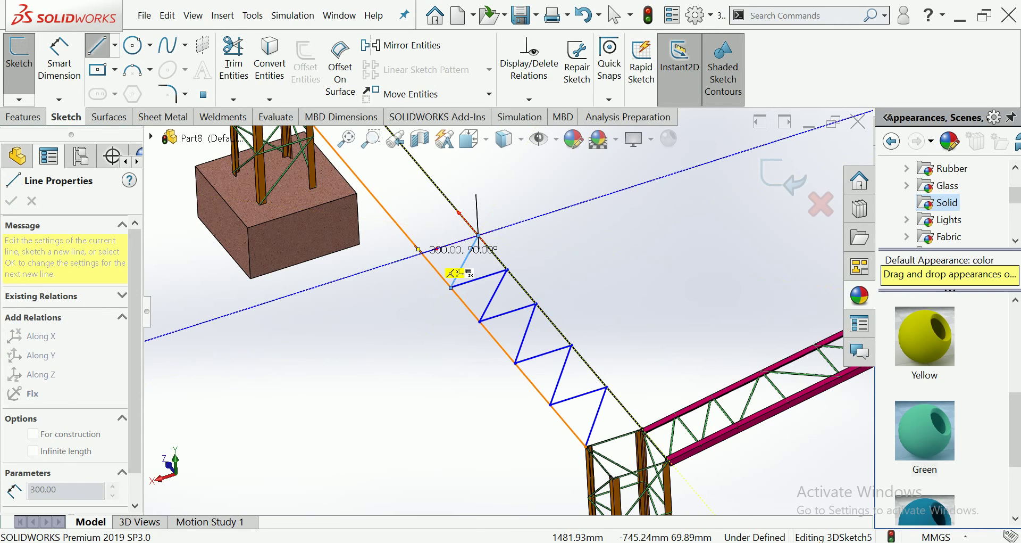
left_click(478, 235)
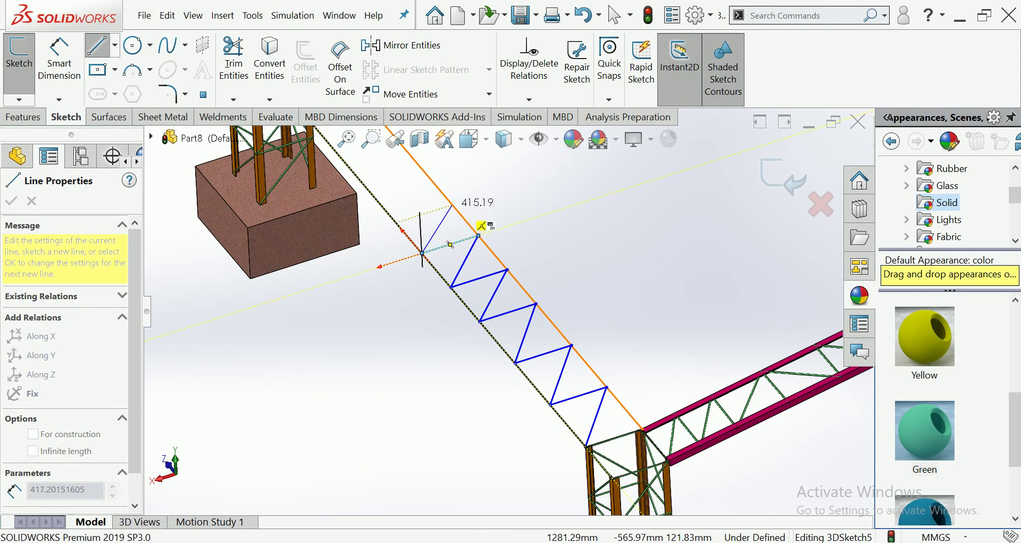
left_click(422, 253)
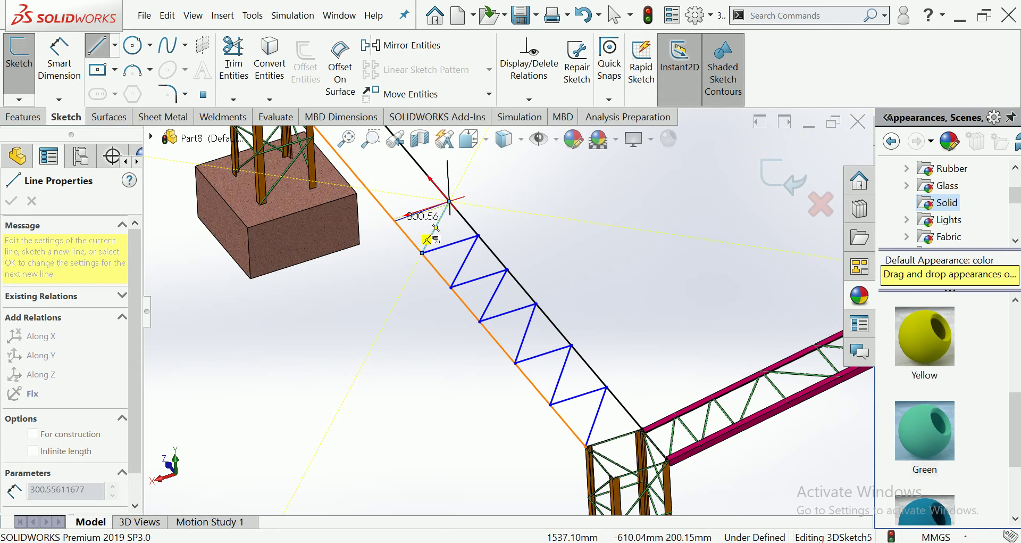
Continue the zigzag lacing toward the tower, ending at the rail end
scroll(435, 227, "up", 3)
scroll(500, 250, "down", 3)
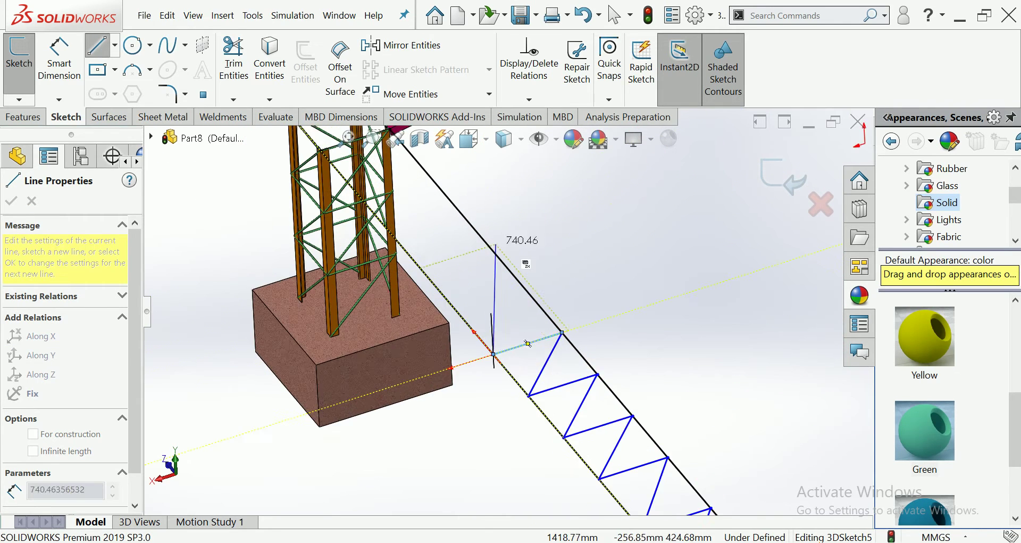
scroll(512, 281, "down", 2)
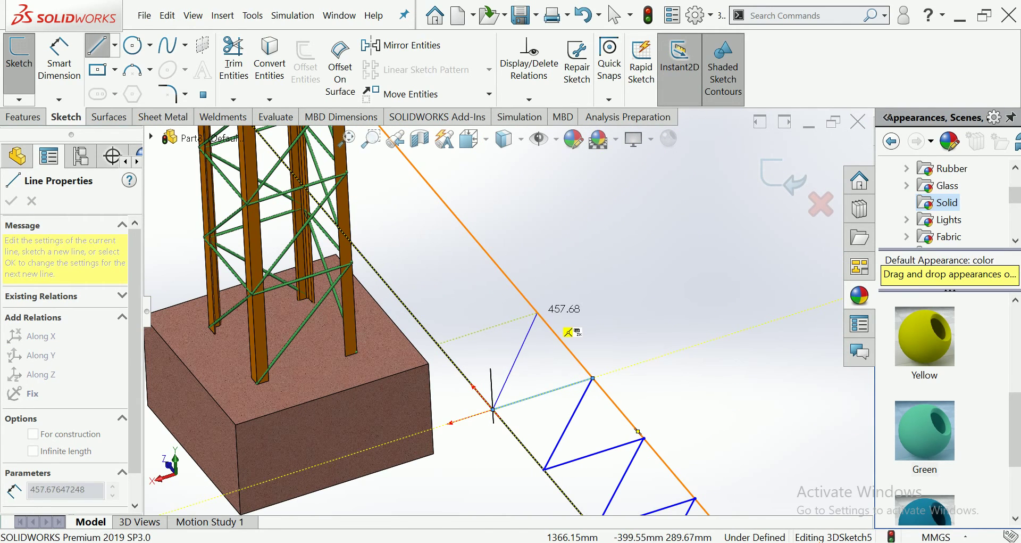
left_click(529, 305)
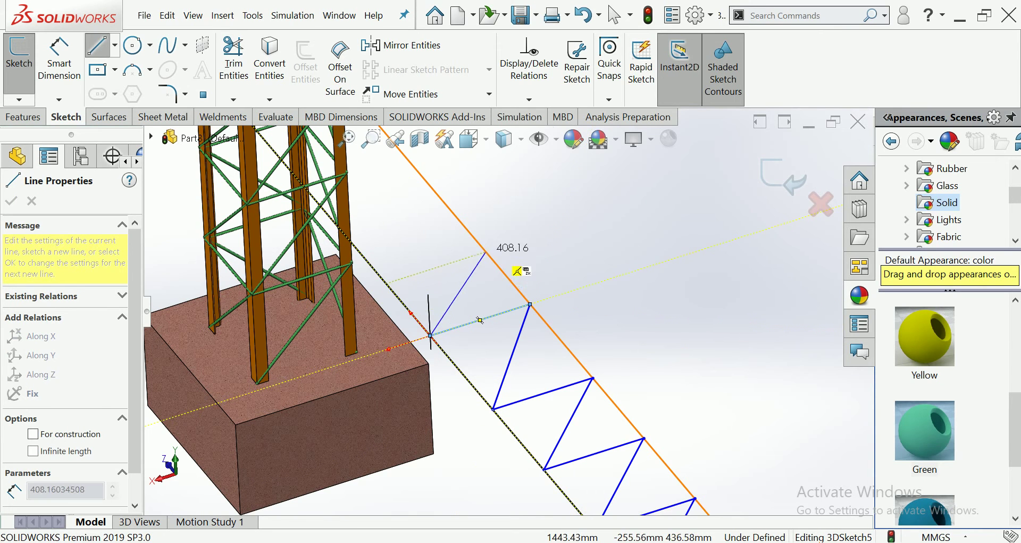
left_click(430, 335)
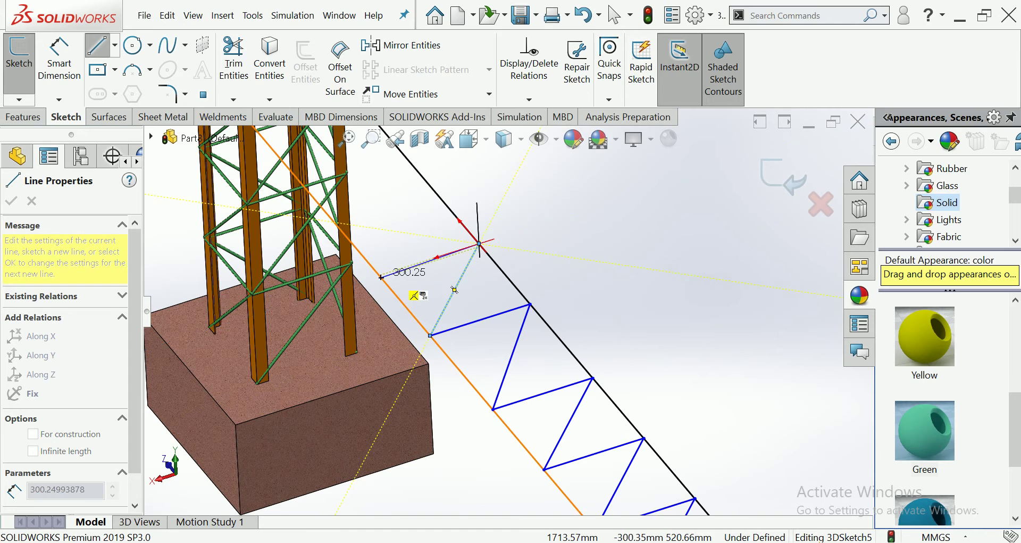
left_click(478, 243)
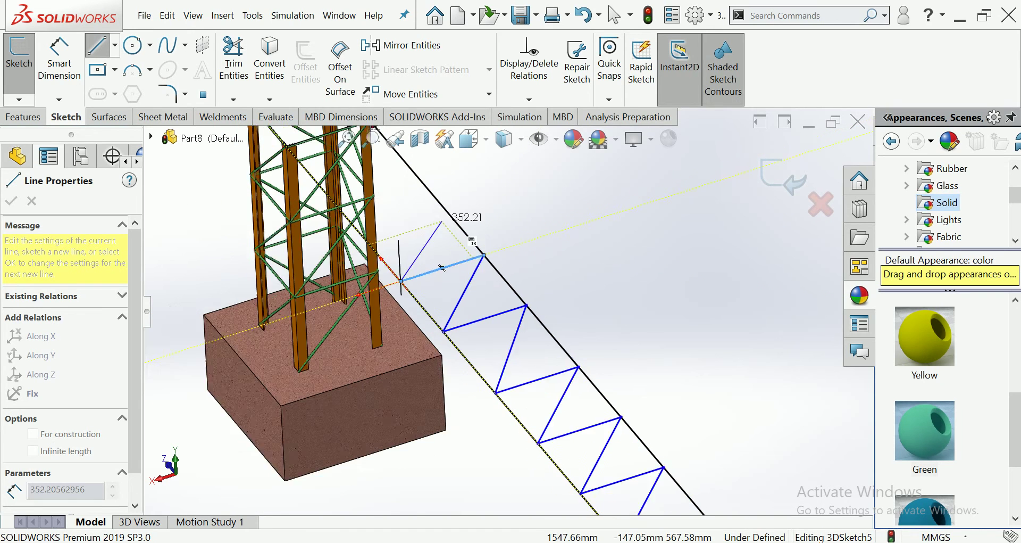
middle_click_drag(463, 266, 470, 320)
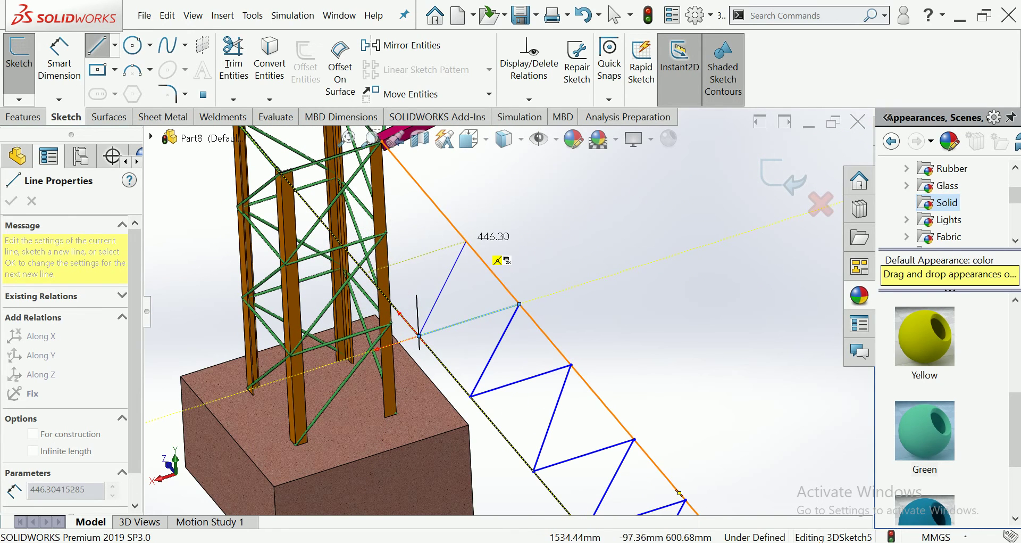
left_click(466, 242)
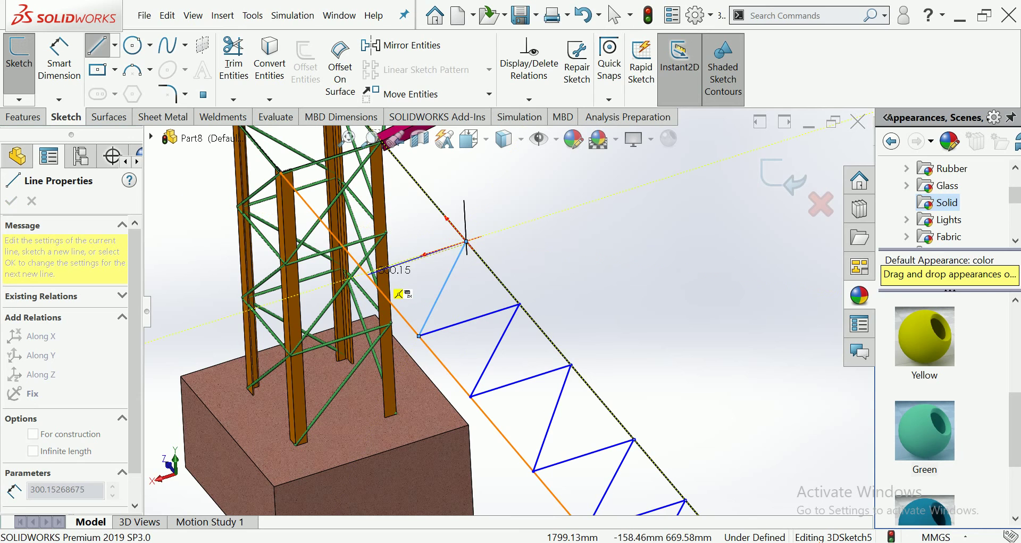
left_click(398, 293)
middle_click_drag(399, 291, 462, 243)
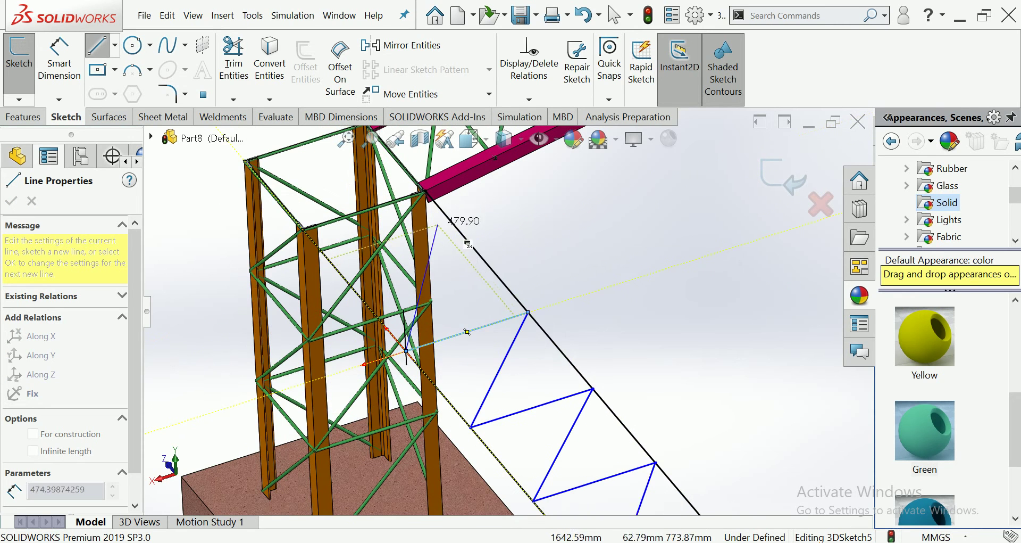
left_click(407, 351)
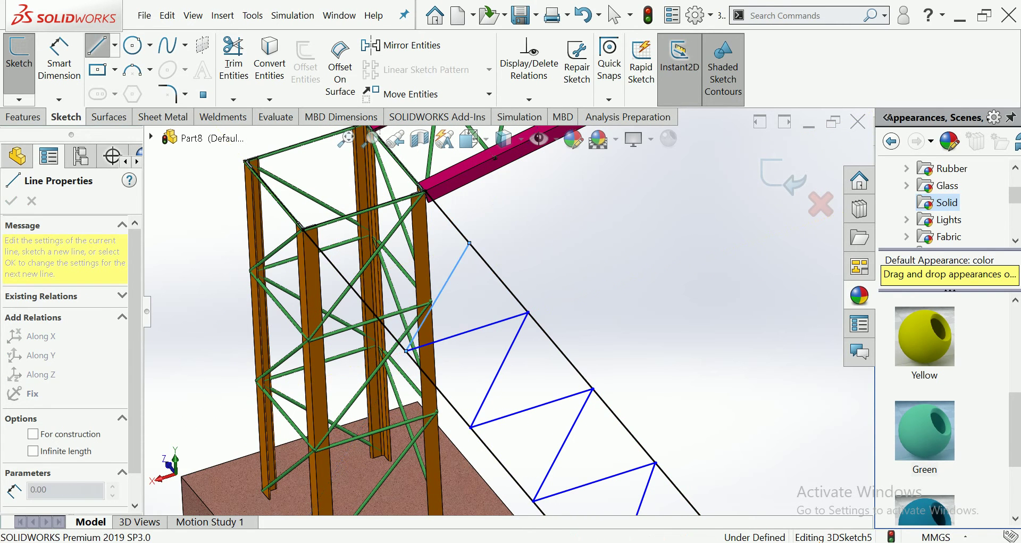
left_click(470, 242)
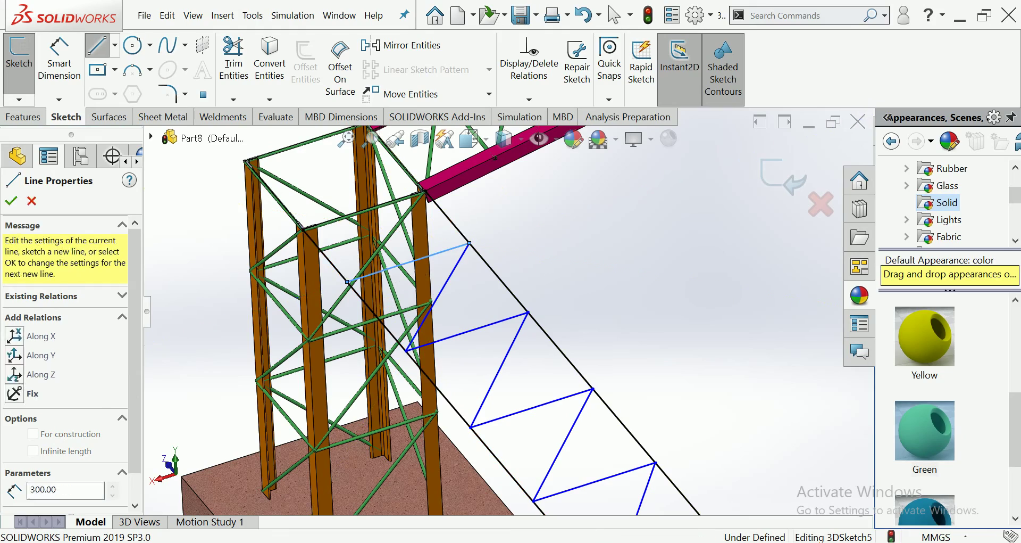
key("Escape")
key("Escape")
scroll(508, 312, "up", 2)
scroll(508, 312, "up", 3)
mouse_move(508, 312)
middle_mouse_down()
mouse_move(461, 266)
mouse_move(394, 166)
middle_mouse_up()
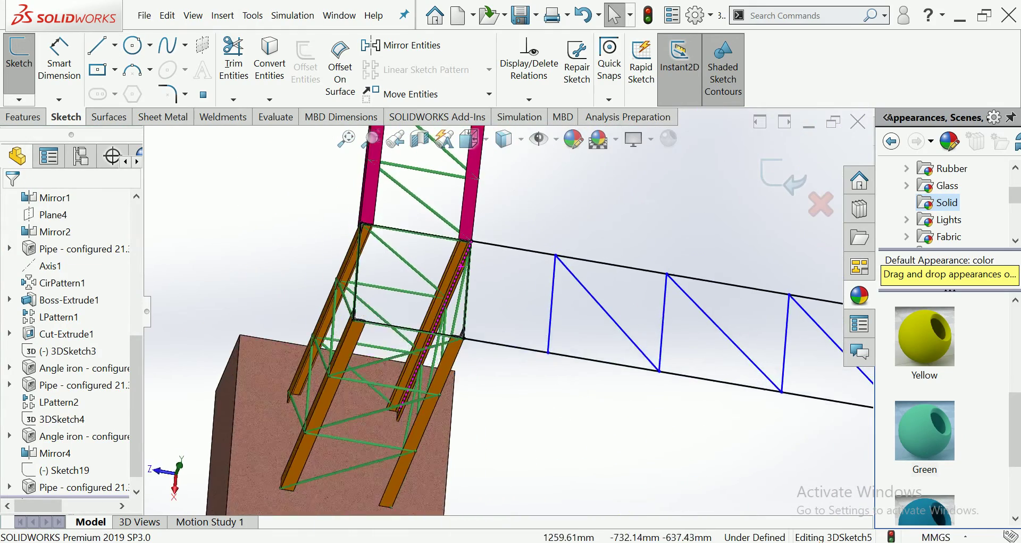
Draw the closing diagonal up to the top rail end
left_click(97, 46)
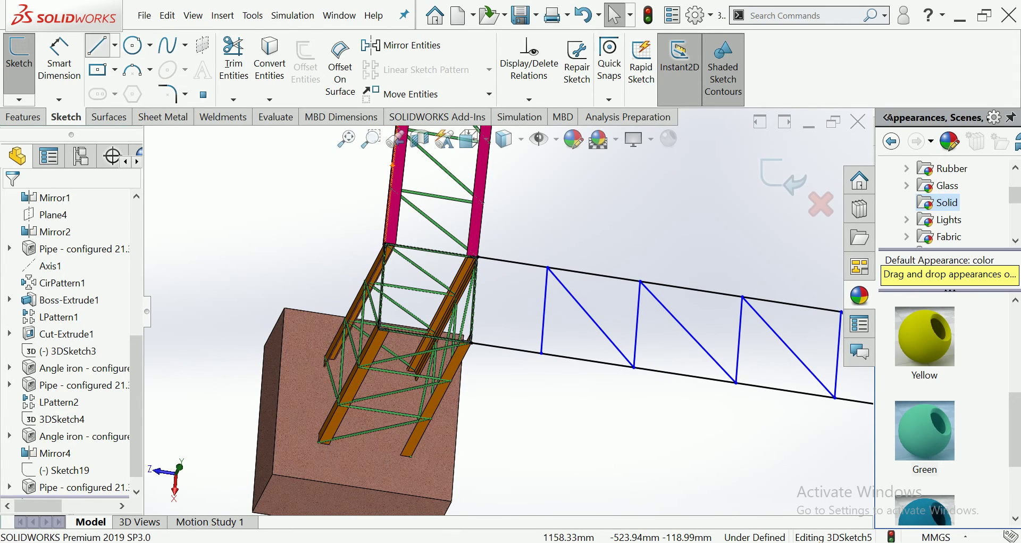
left_click(541, 353)
left_click(478, 256)
key("Escape")
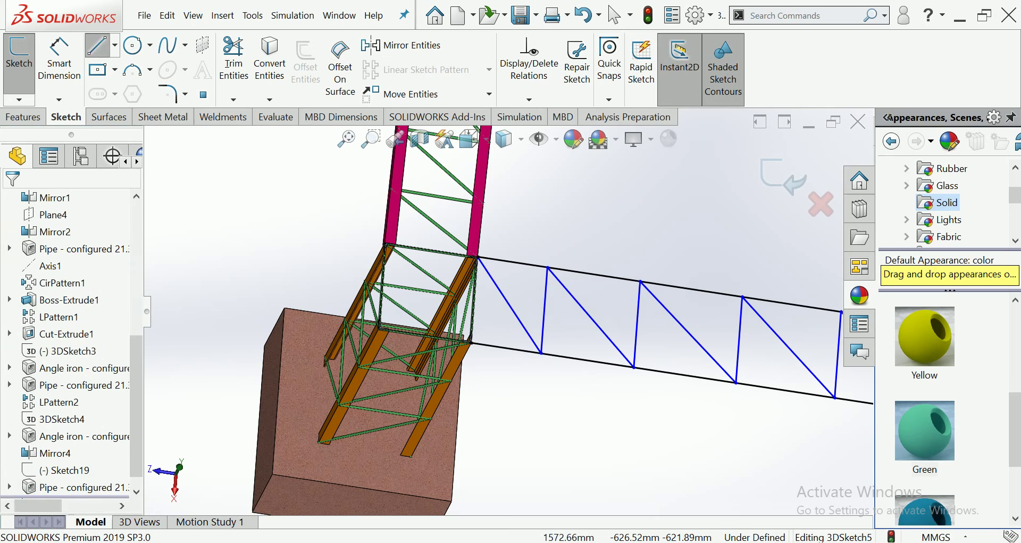
scroll(532, 266, "up", 5)
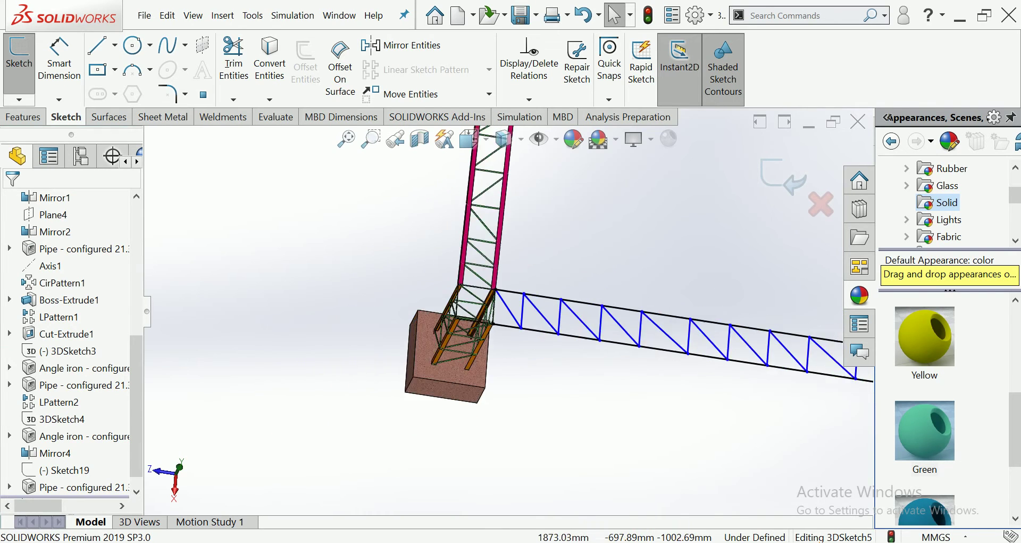
middle_click_drag(532, 266, 617, 250)
scroll(558, 298, "down", 2)
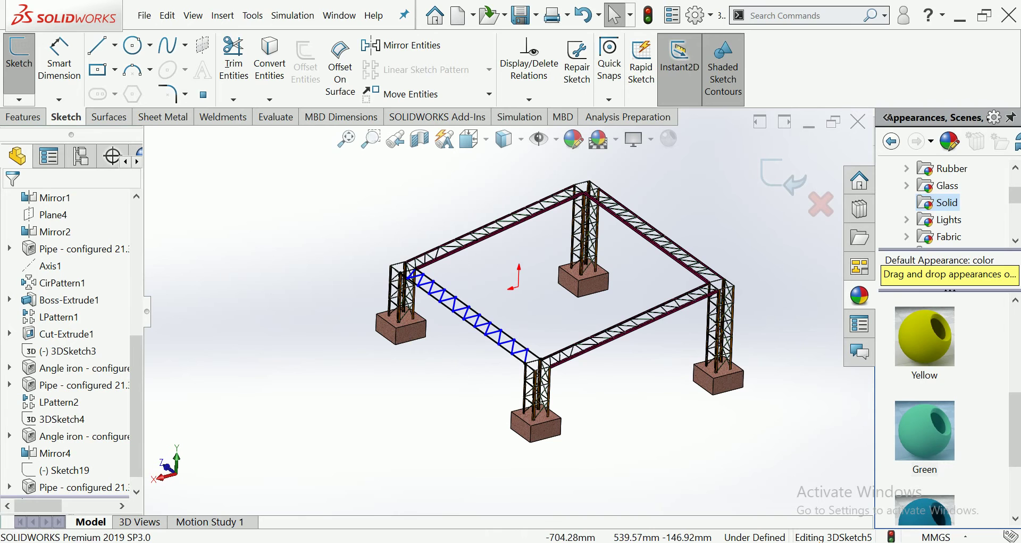
Exit the 3D sketch and start a weldment Structural Member
left_click(783, 176)
scroll(477, 285, "down", 3)
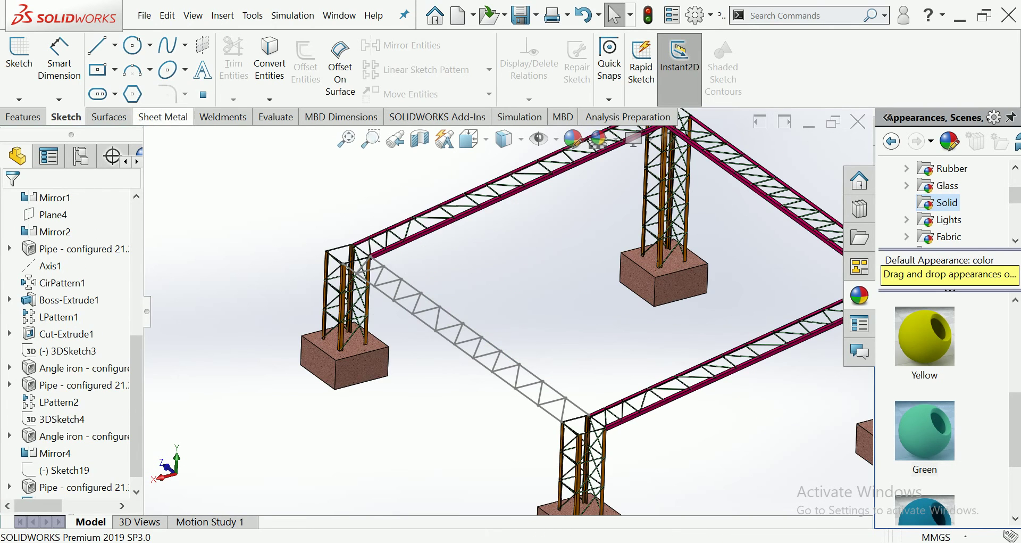
left_click(222, 117)
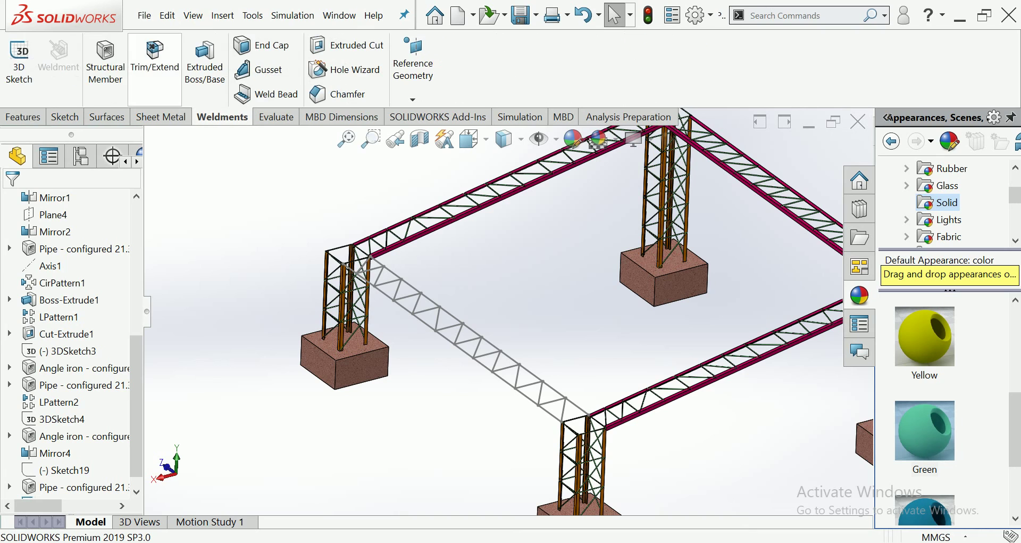
left_click(105, 69)
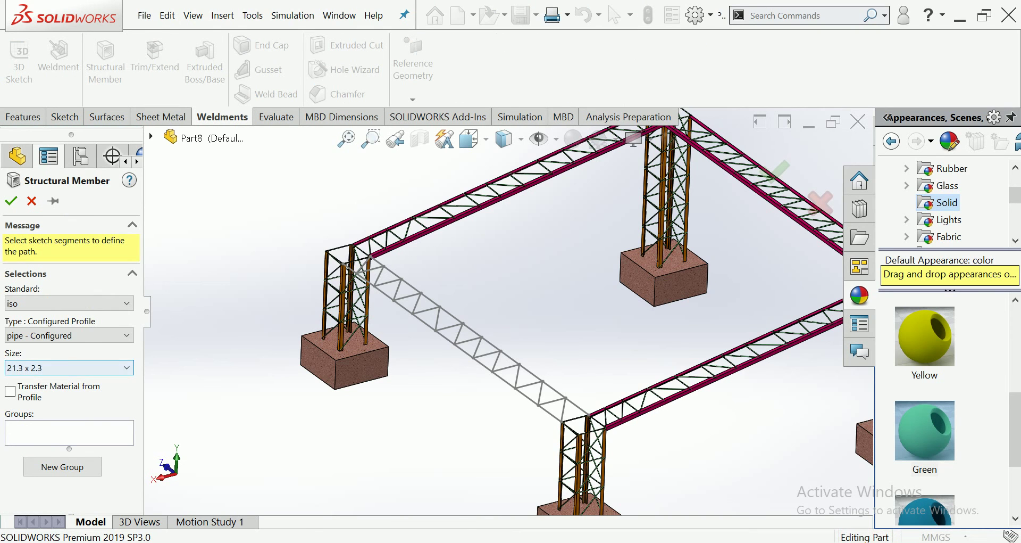
Set the member profile to angle iron, size 35 x 35 x 5
left_click(69, 367)
left_click(69, 381)
left_click(69, 335)
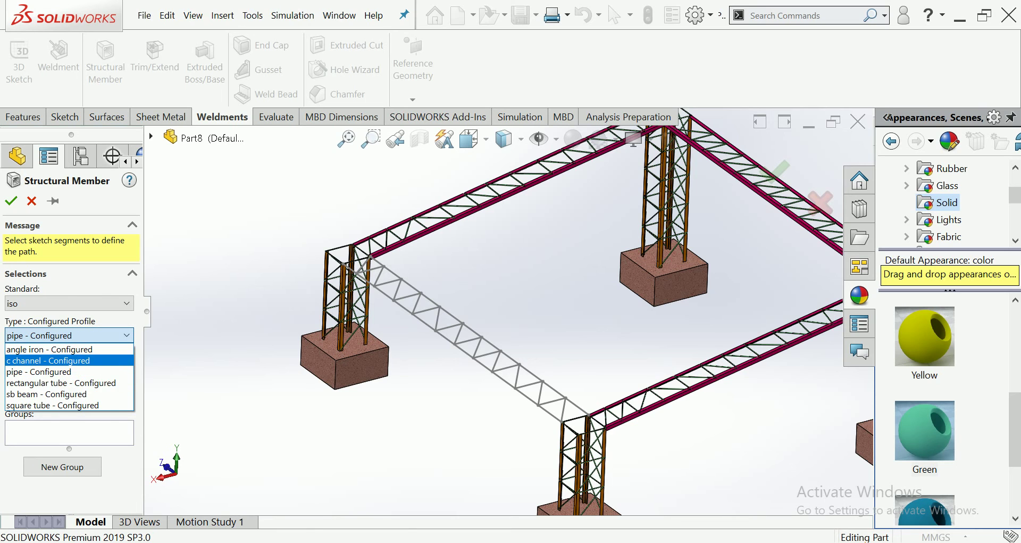
left_click(48, 360)
left_click(69, 335)
left_click(48, 349)
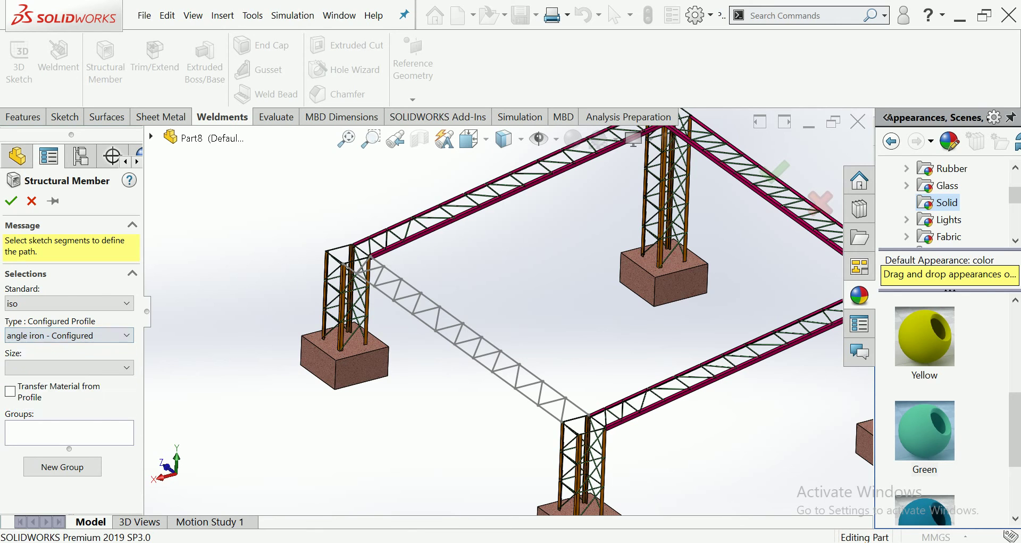
left_click(69, 367)
left_click(27, 420)
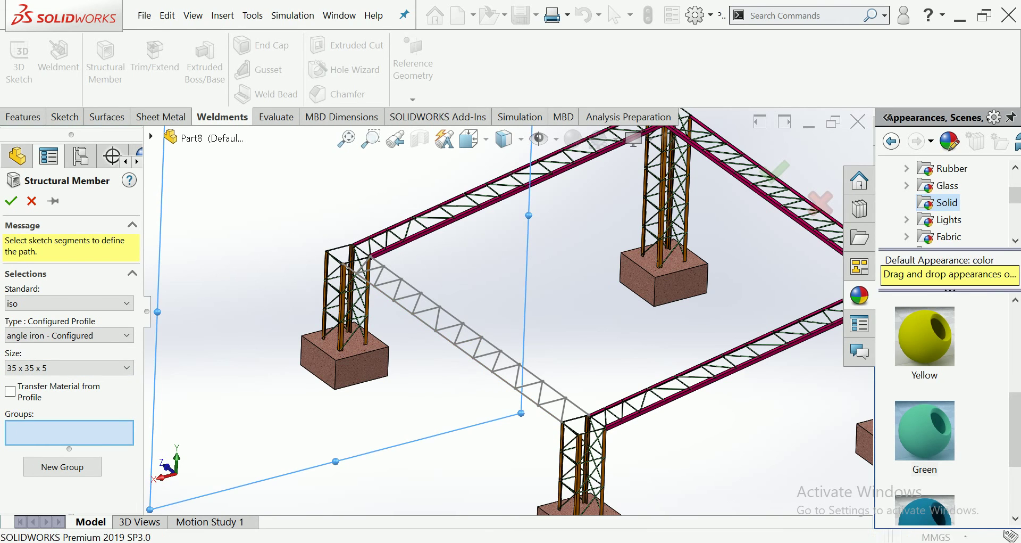
Select both lower truss chords as the path, with the profile rotated 90°
left_click(455, 345)
scroll(455, 346, "down", 3)
scroll(454, 346, "down", 2)
scroll(269, 184, "down", 2)
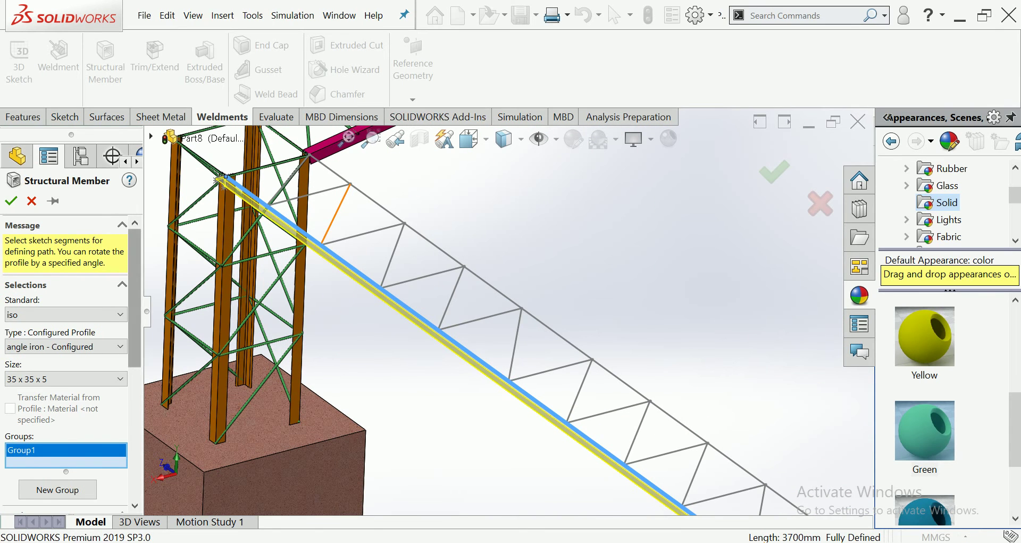
left_click_drag(135, 298, 135, 429)
double_click(44, 470)
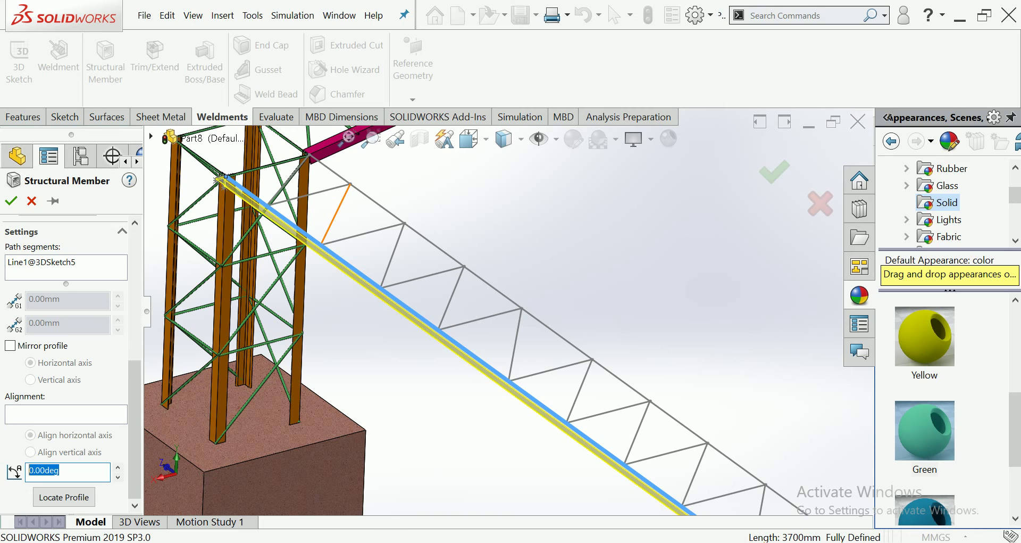
type("0")
key("Return")
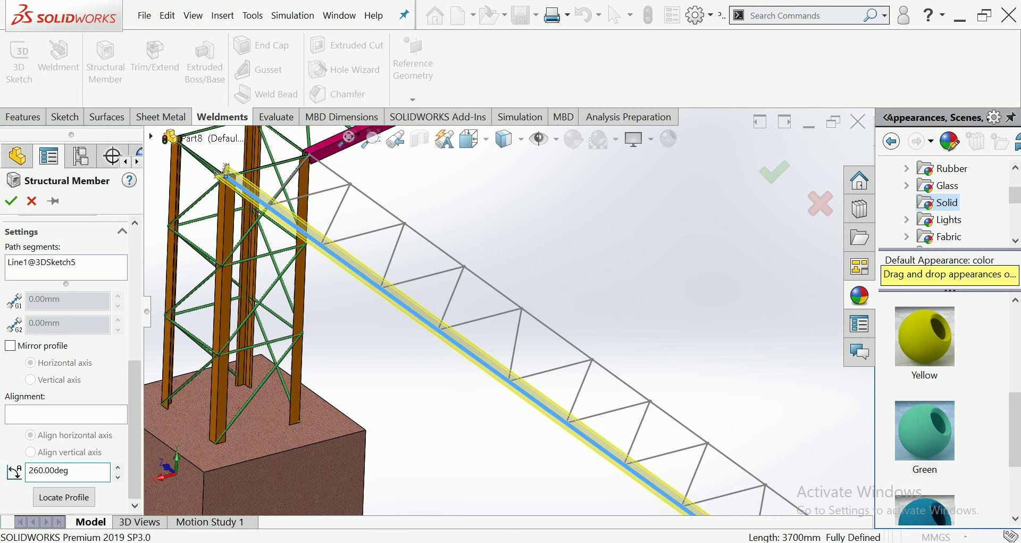
double_click(29, 470)
type("90")
key("Return")
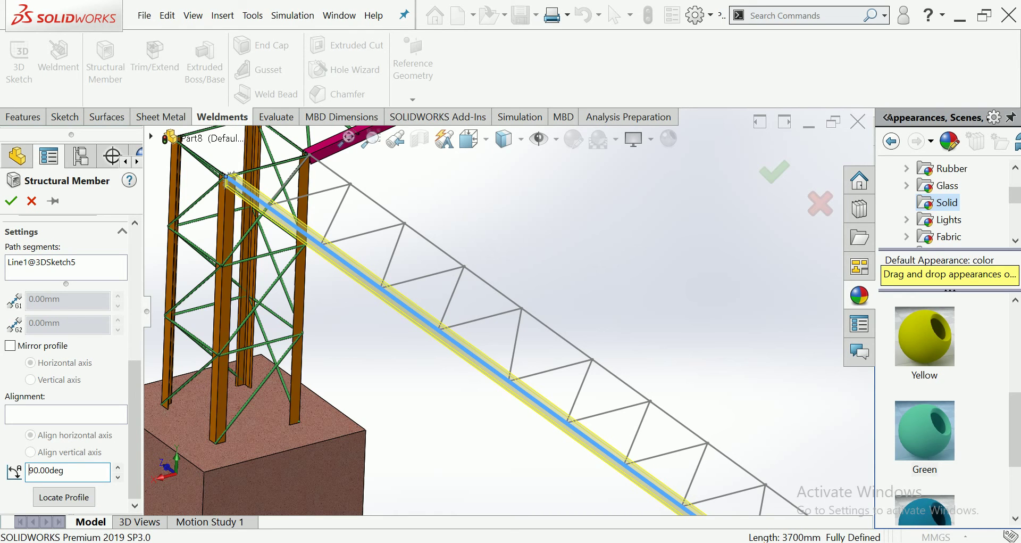
scroll(173, 124, "up", 5)
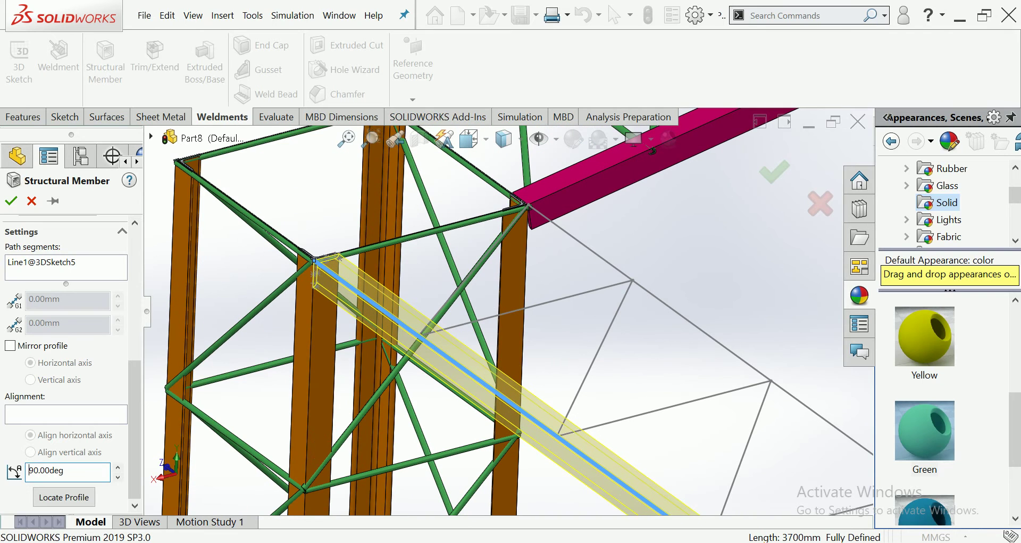
scroll(67, 362, "up", 4)
scroll(66, 362, "up", 1)
left_click(692, 324)
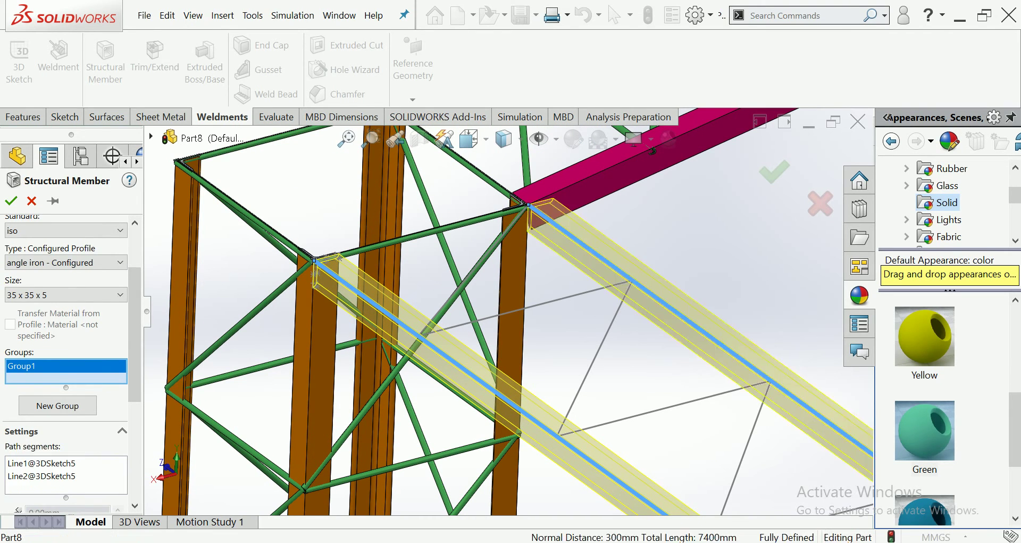
Move the second lower chord out of Group1 into a new group
middle_click_drag(652, 150, 585, 223)
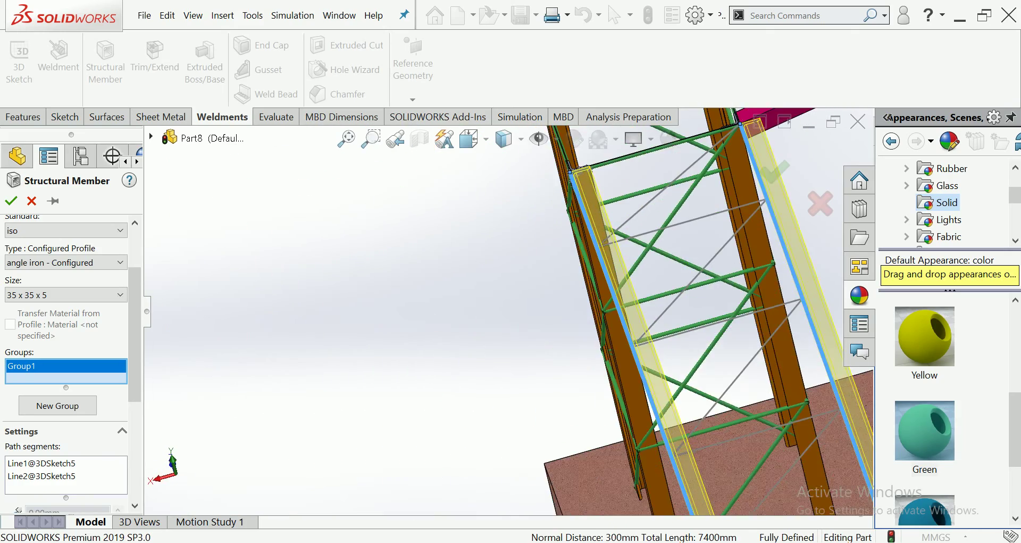
scroll(621, 407, "down", 4)
middle_click_drag(585, 373, 620, 405)
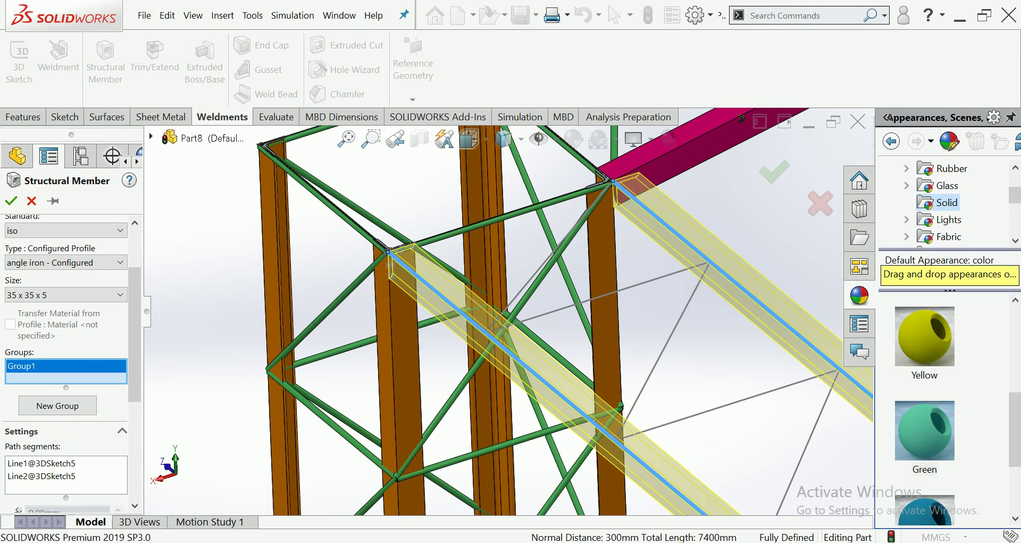
left_click(745, 290)
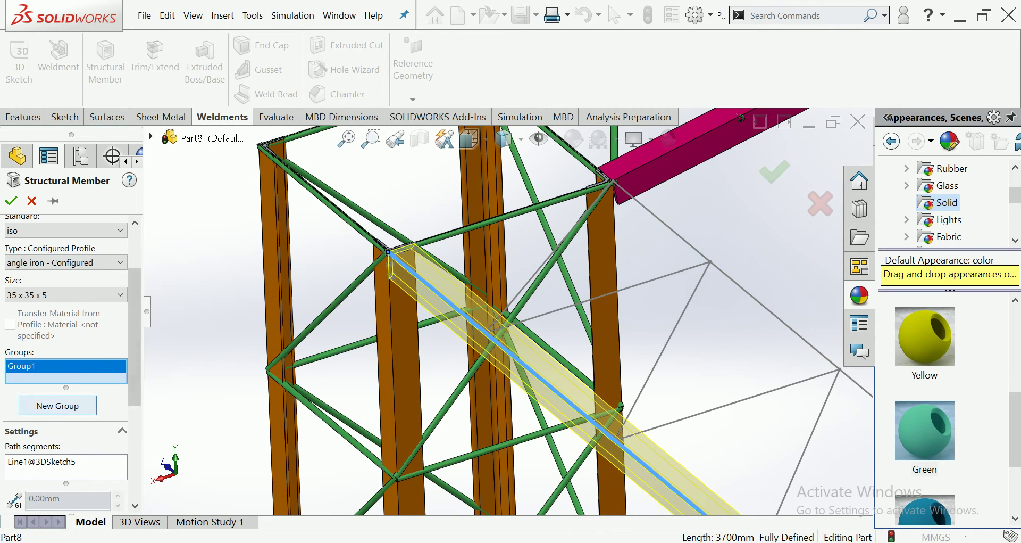
left_click(57, 406)
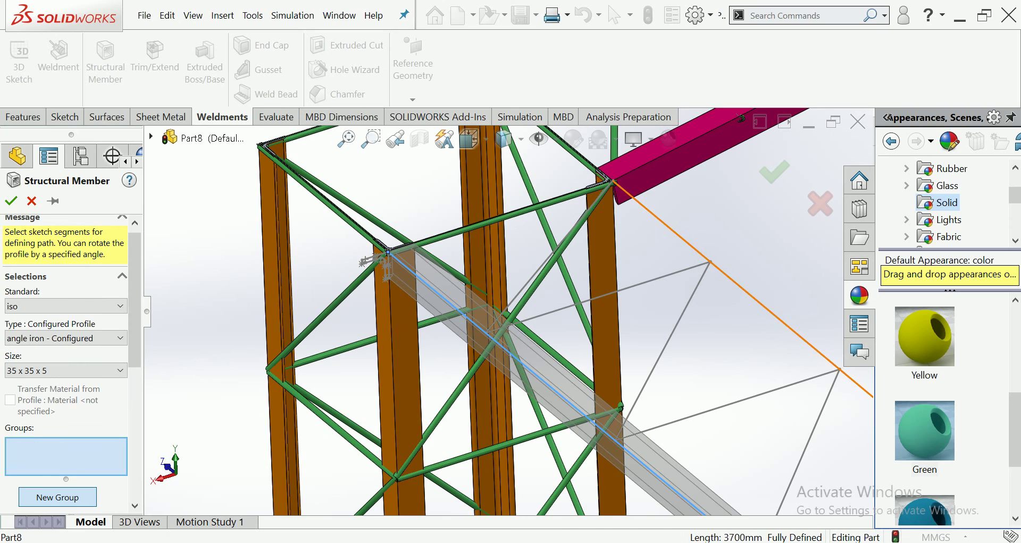
left_click(745, 290)
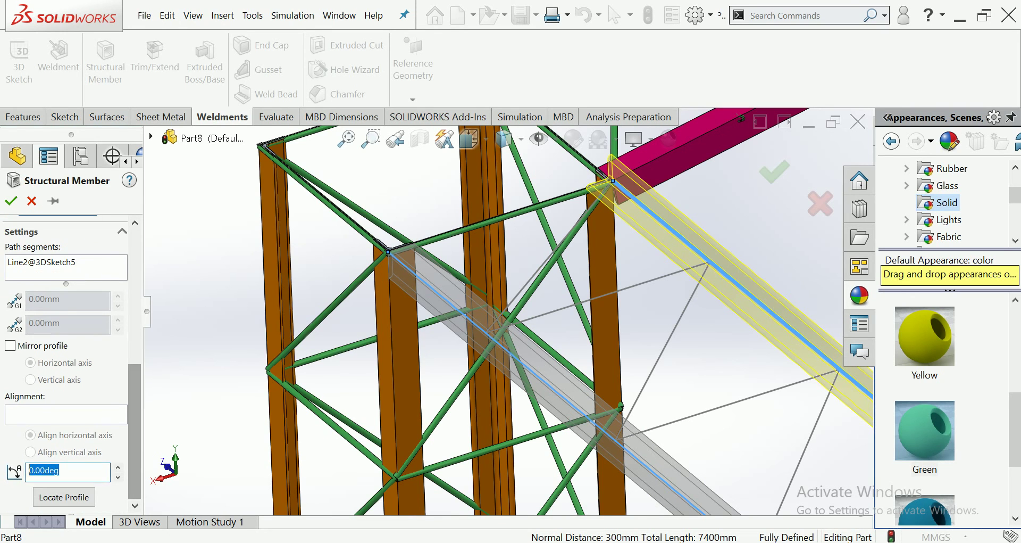
Rotate the second chord's profile to 270° and create the angle iron member
type("0")
key("Return")
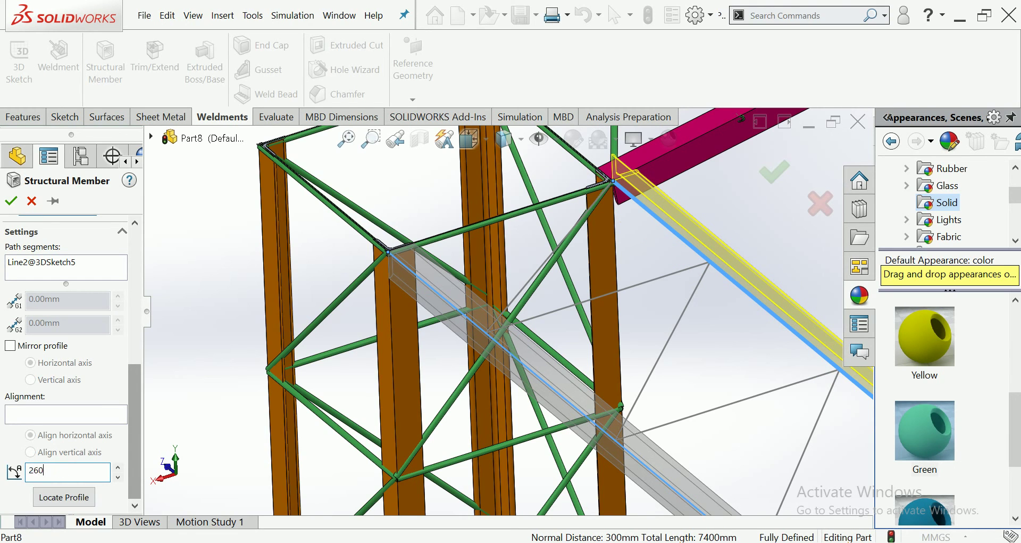
key("Return")
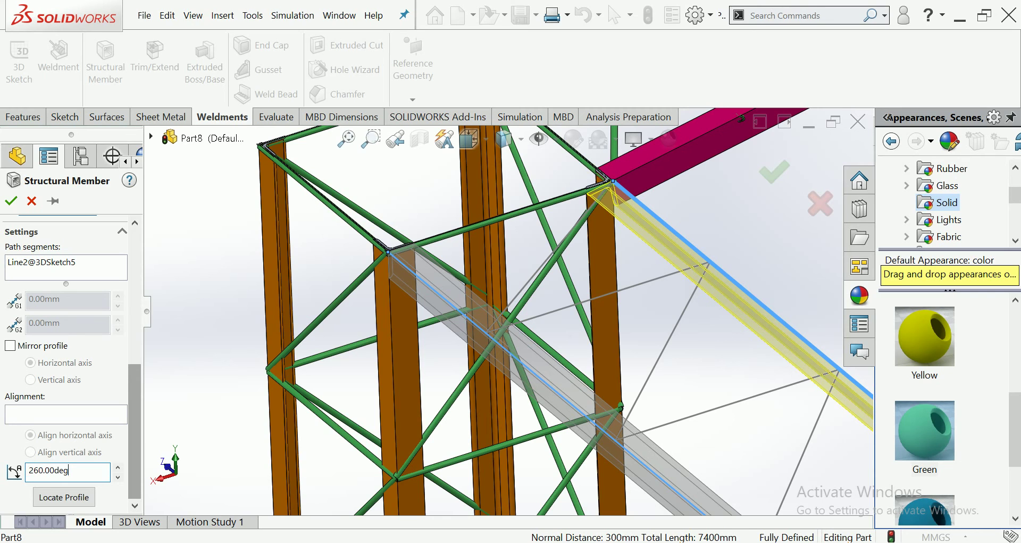
type("0")
key("Return")
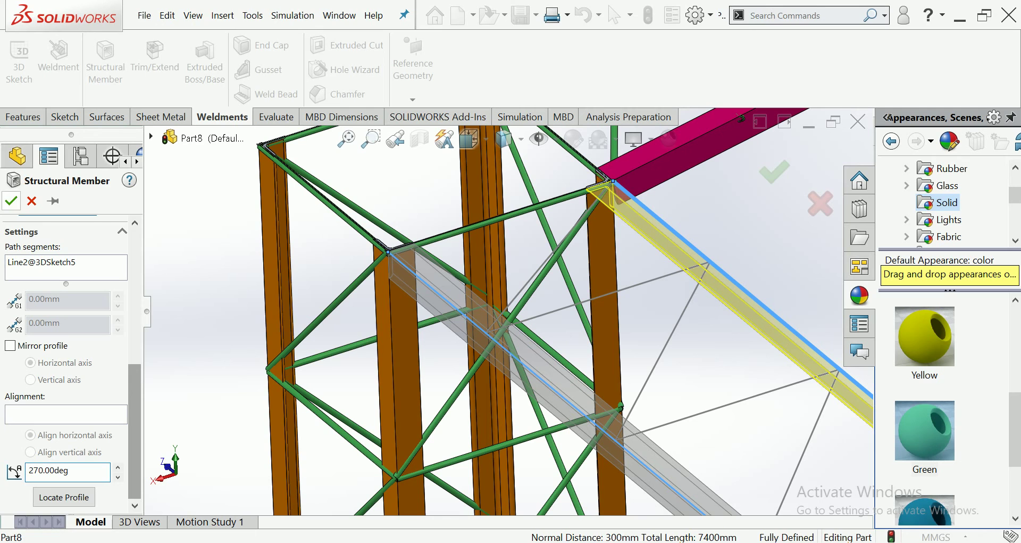
key("Return")
scroll(512, 312, "up", 4)
Colour the new angle iron chord feature pink
left_click(80, 487)
scroll(507, 319, "up", 3)
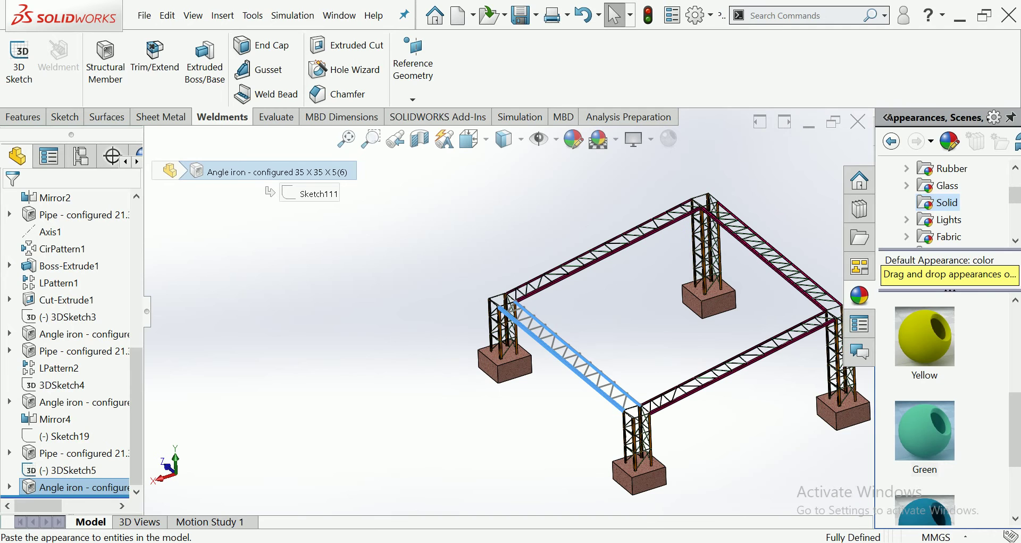
scroll(926, 410, "down", 3)
left_click_drag(925, 479, 744, 471)
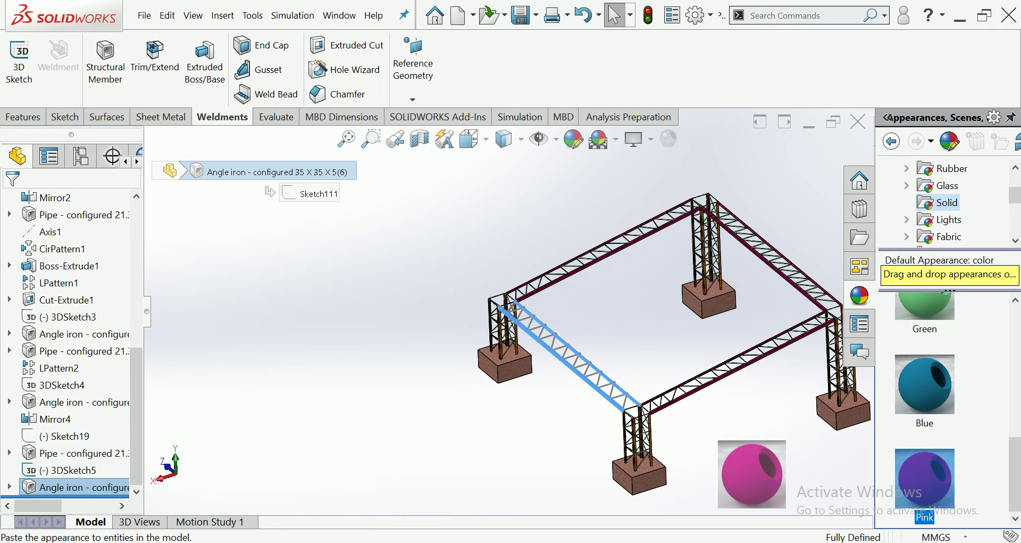
scroll(664, 431, "down", 3)
scroll(612, 399, "down", 2)
scroll(612, 399, "down", 2)
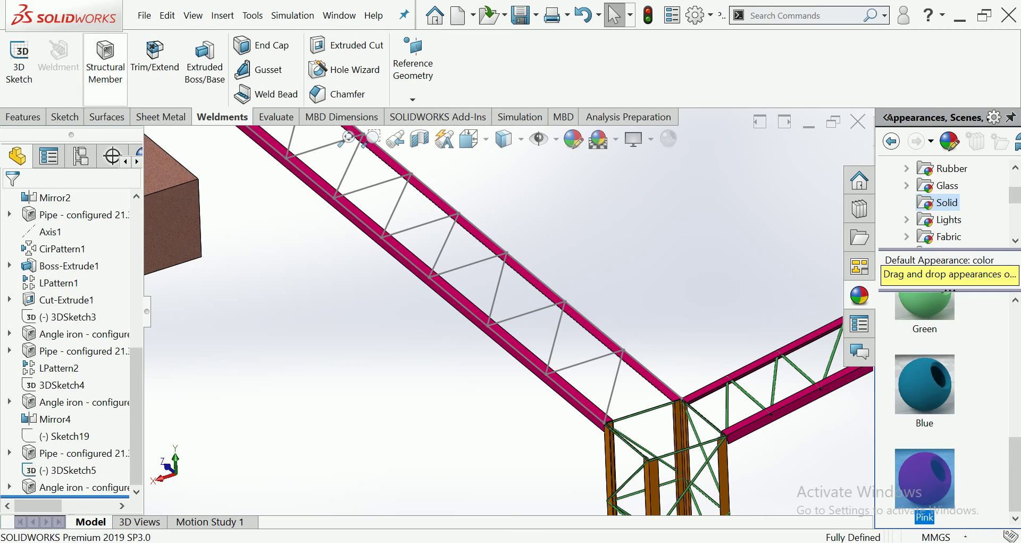
Start a new structural member with a 21.3 x 2.3 pipe profile
left_click(106, 59)
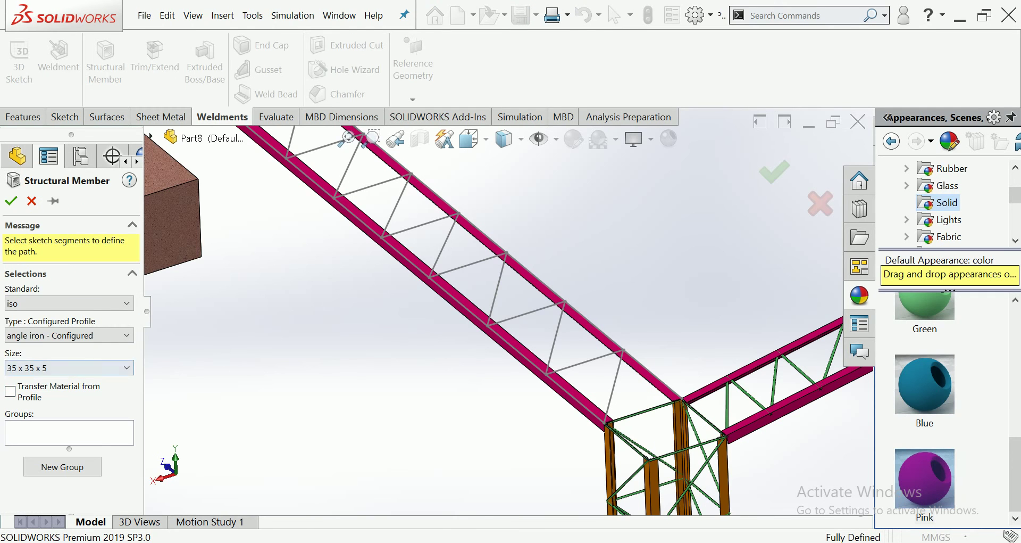
left_click(69, 335)
left_click(42, 369)
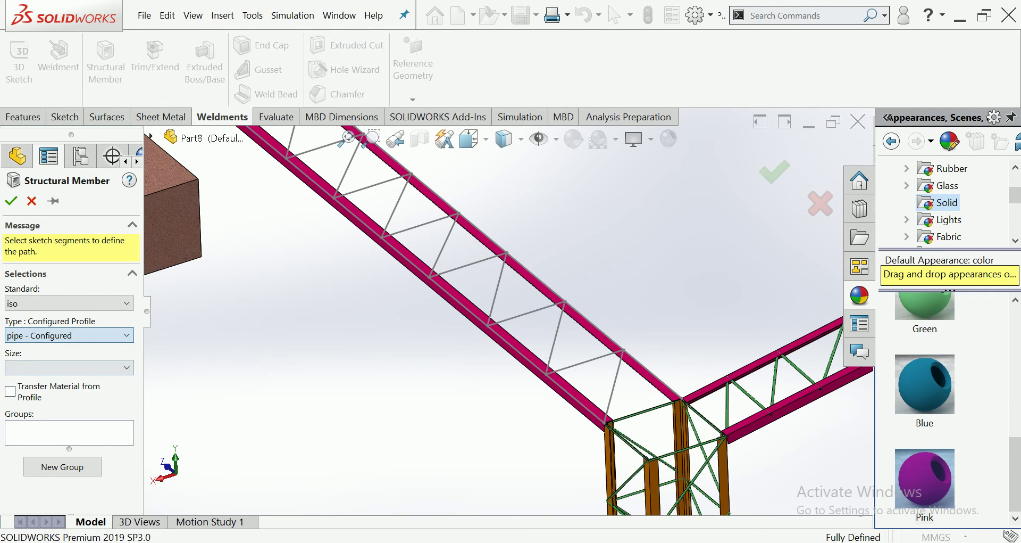
left_click(69, 367)
left_click(32, 380)
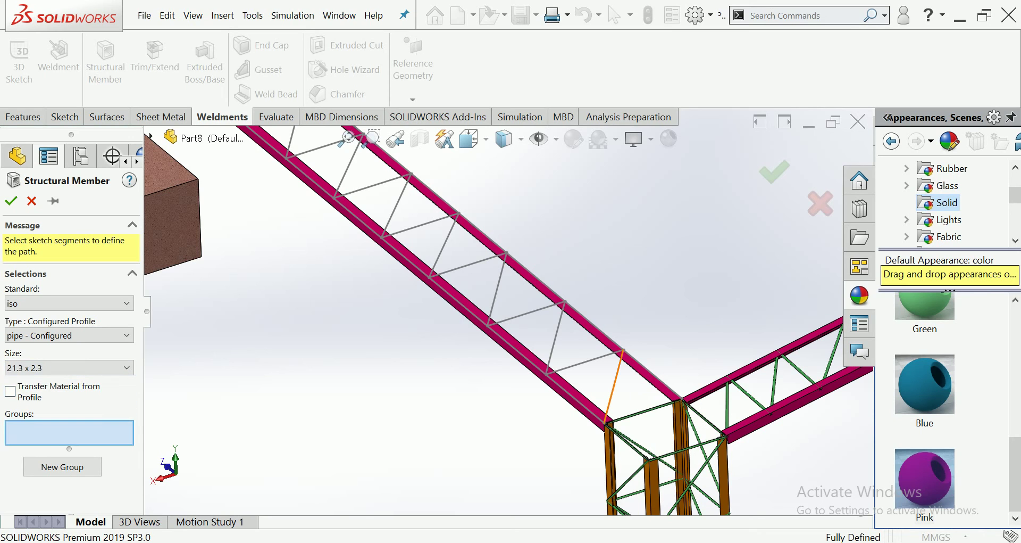
Select every zigzag lacing rung and diagonal as the pipe path
left_click(615, 386)
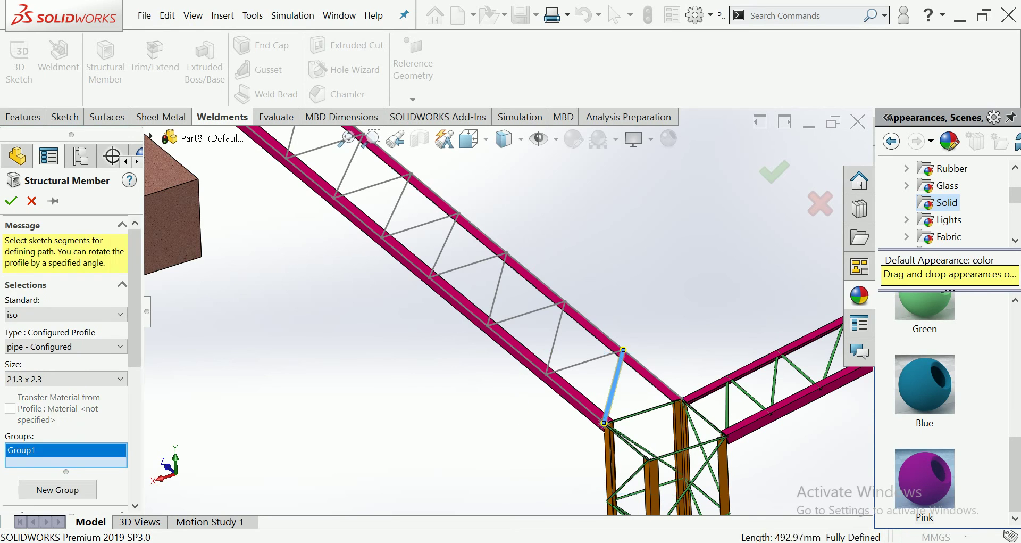
left_click(585, 362)
left_click(556, 338)
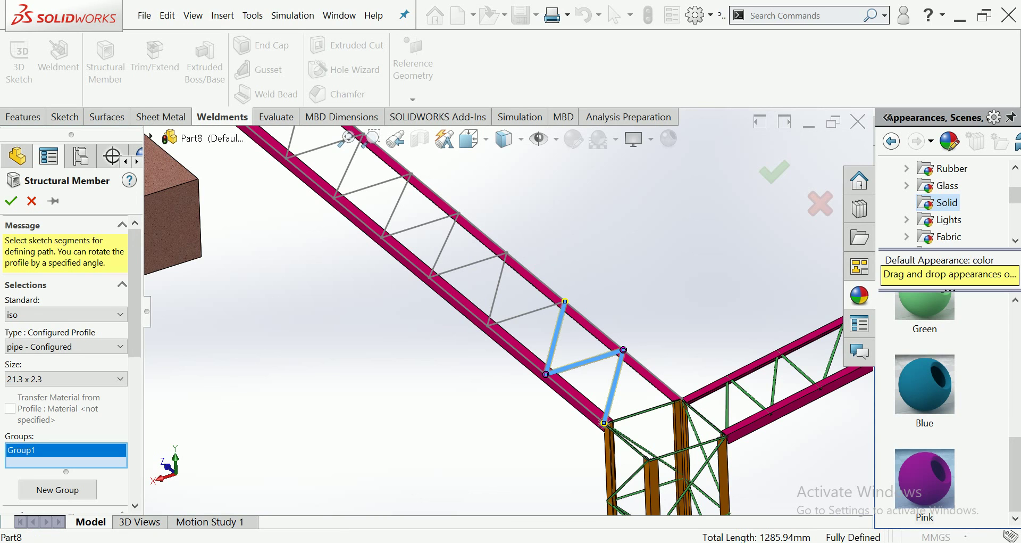
left_click(526, 313)
left_click(497, 290)
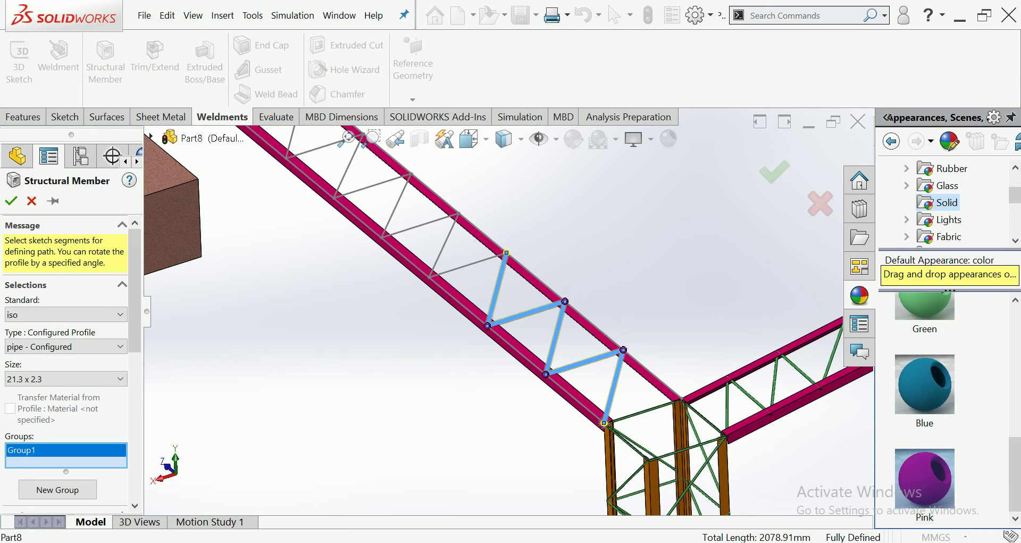
scroll(375, 177, "down", 1)
left_click(455, 299)
left_click(463, 263)
scroll(574, 335, "down", 1)
left_click(490, 288)
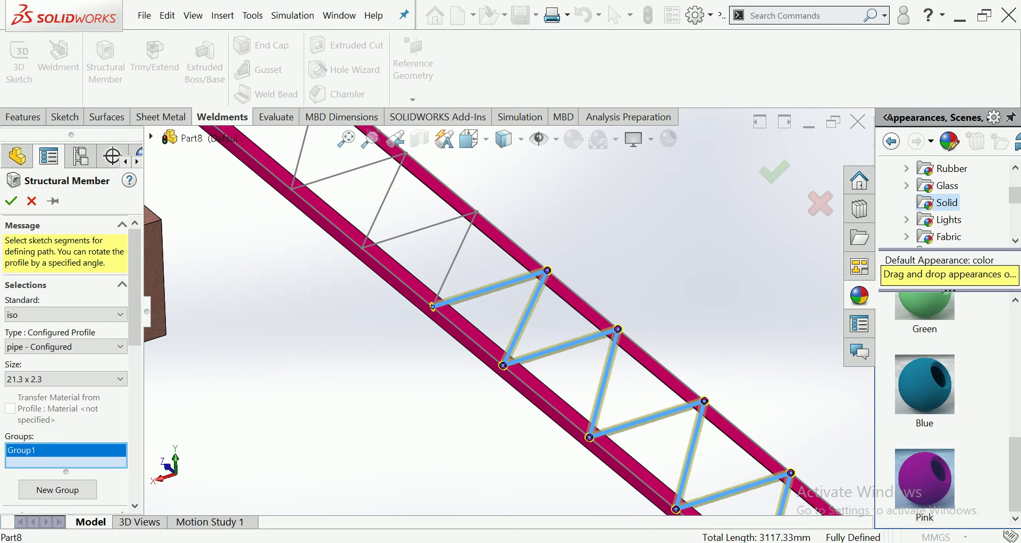
left_click(454, 260)
scroll(453, 261, "up", 5)
scroll(511, 319, "down", 5)
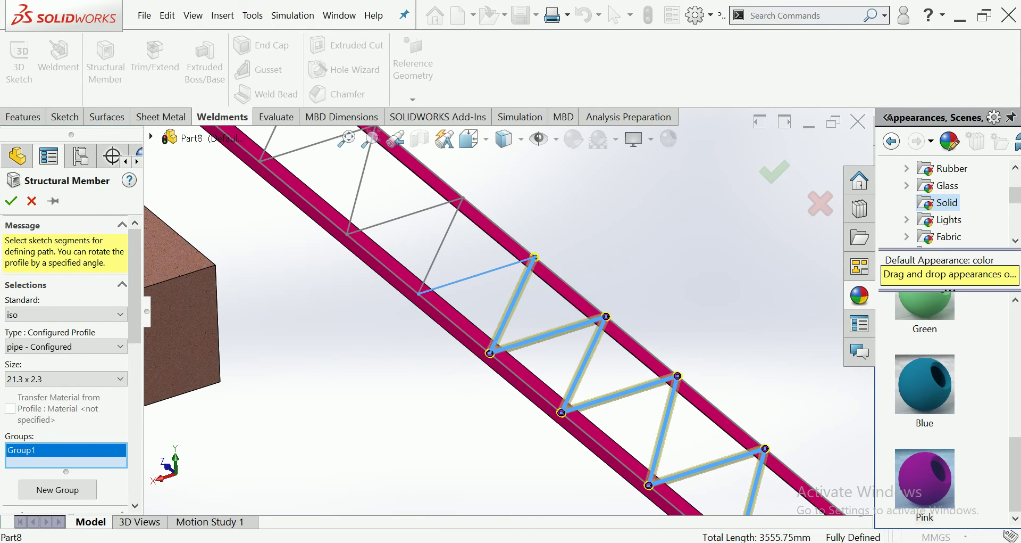
left_click(477, 275)
left_click(440, 245)
scroll(441, 245, "up", 5)
scroll(511, 319, "down", 5)
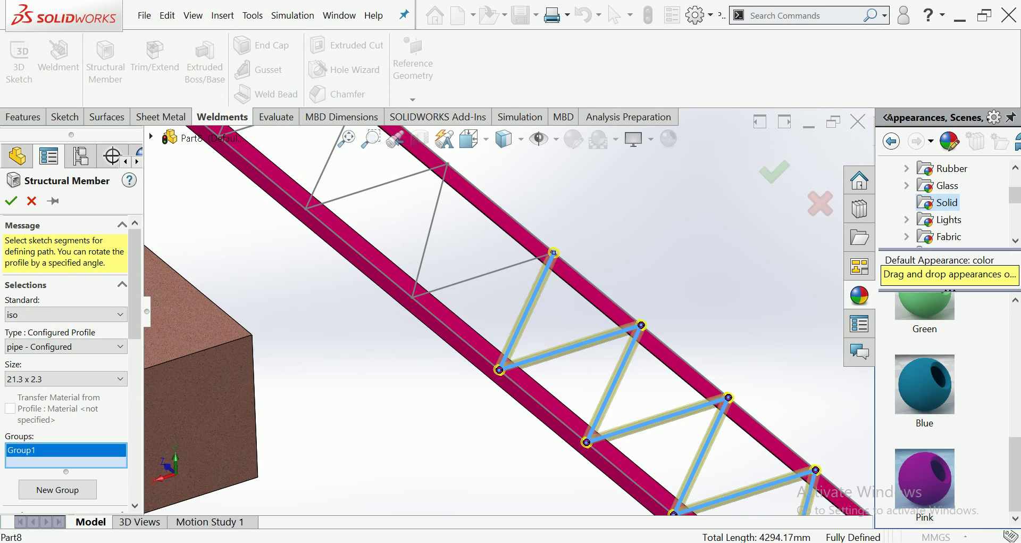
left_click(482, 275)
scroll(481, 275, "up", 5)
scroll(481, 275, "down", 5)
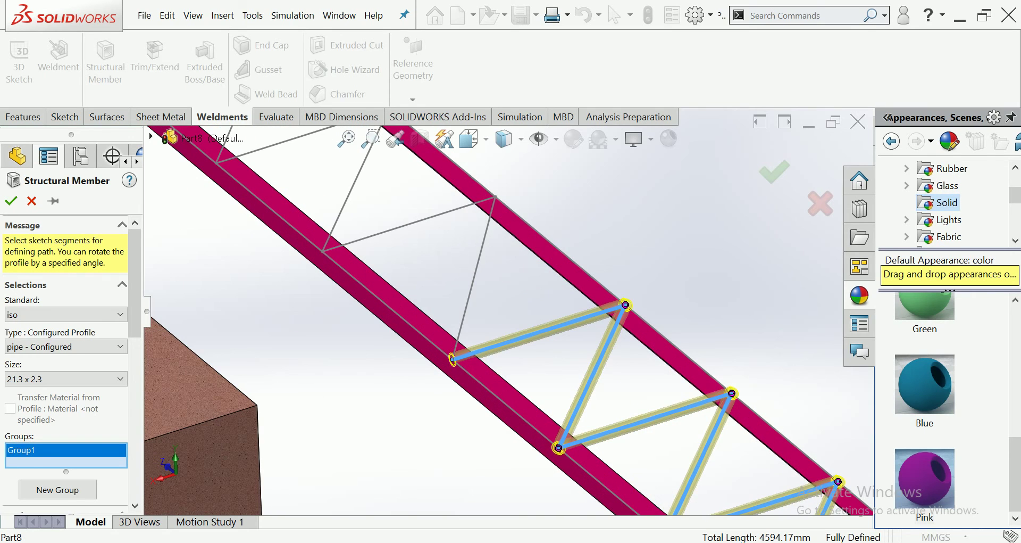
left_click(475, 275)
scroll(475, 275, "up", 5)
scroll(475, 276, "down", 5)
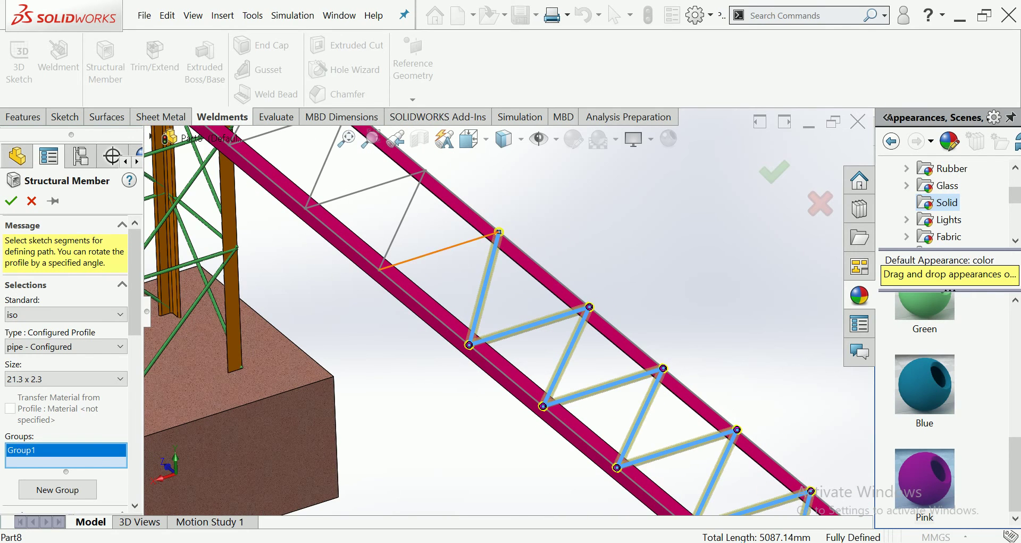
left_click(439, 250)
scroll(439, 250, "up", 5)
scroll(439, 250, "down", 5)
left_click(441, 254)
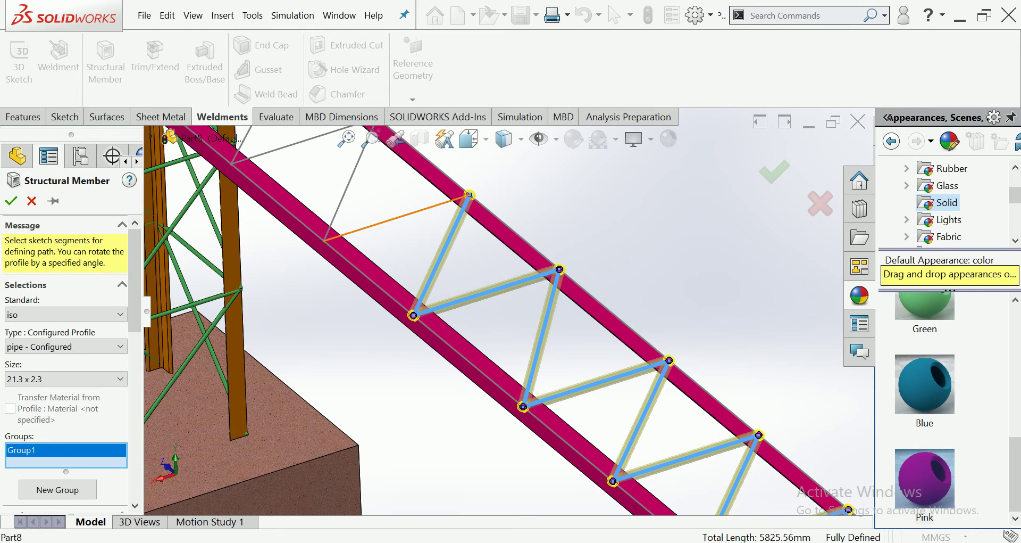
scroll(397, 219, "up", 5)
scroll(396, 218, "down", 5)
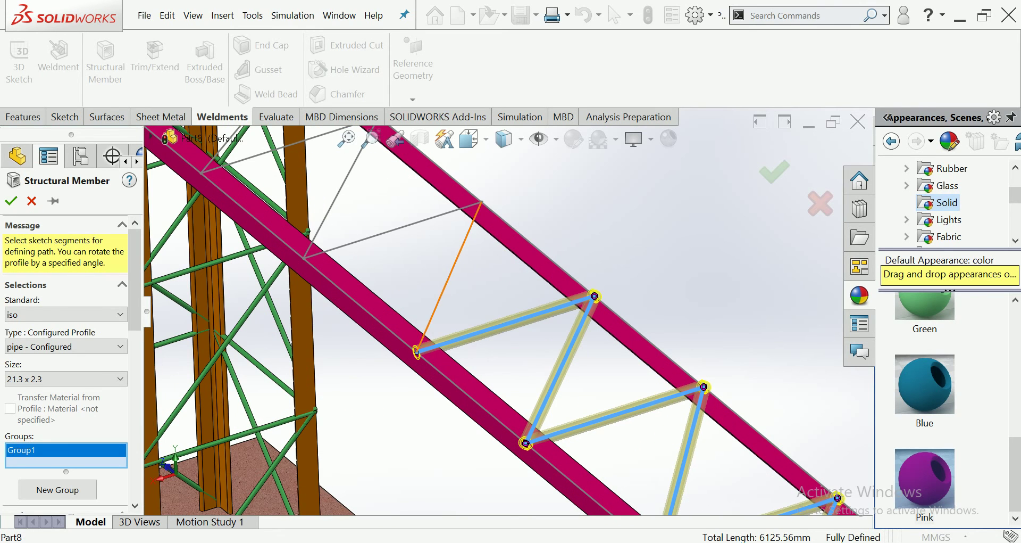
scroll(502, 319, "up", 2)
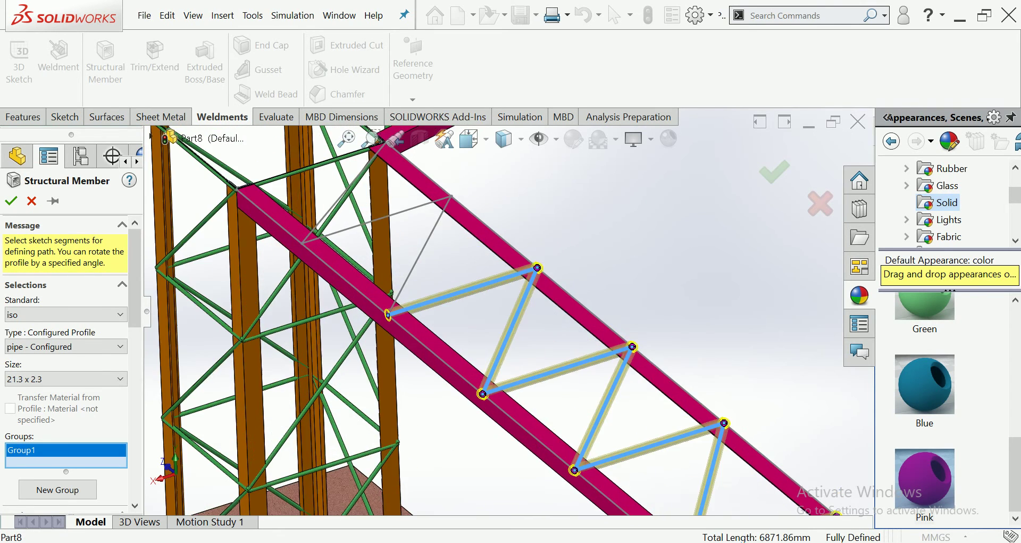
left_click(420, 254)
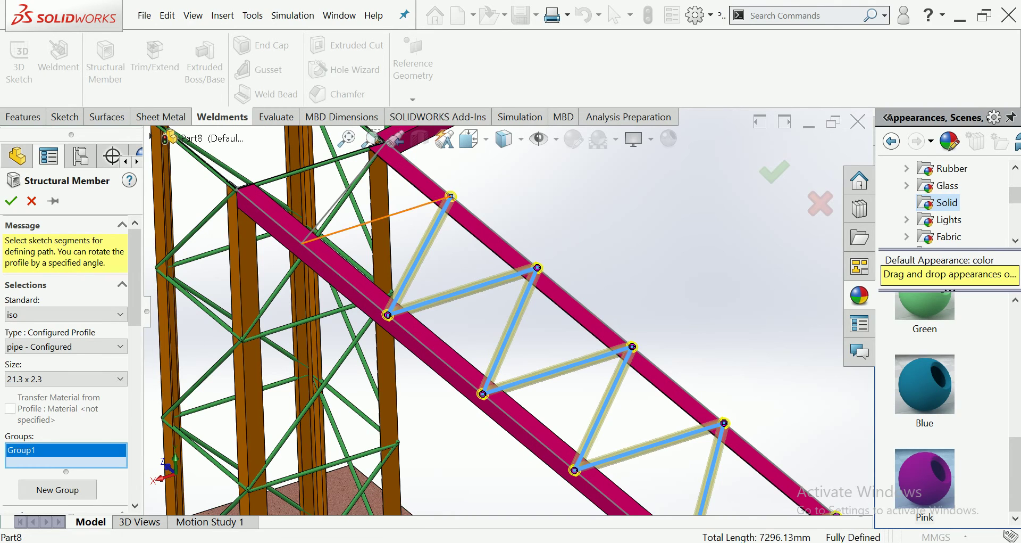
left_click(376, 219)
left_click(346, 191)
scroll(446, 232, "up", 2)
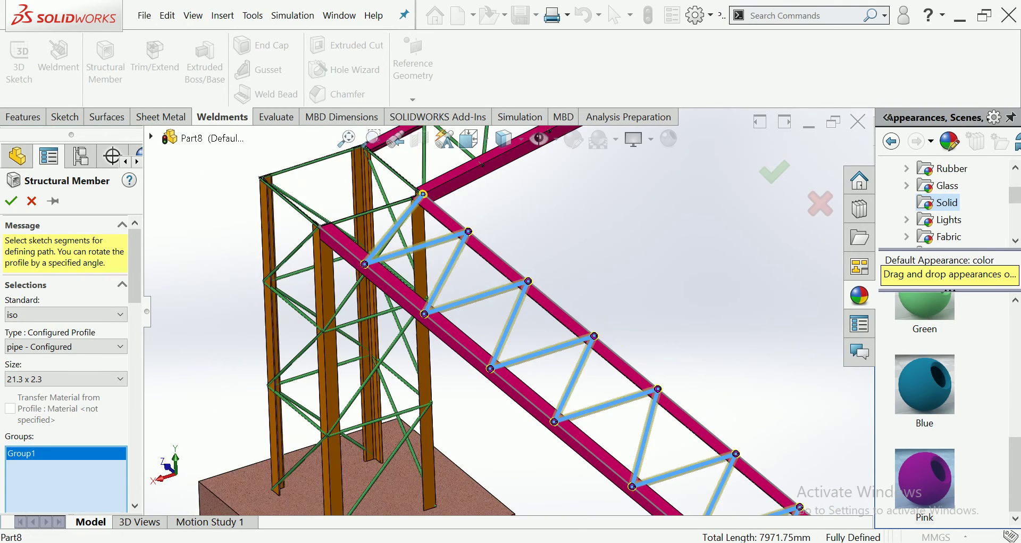
scroll(446, 232, "up", 2)
middle_click_drag(445, 233, 479, 276)
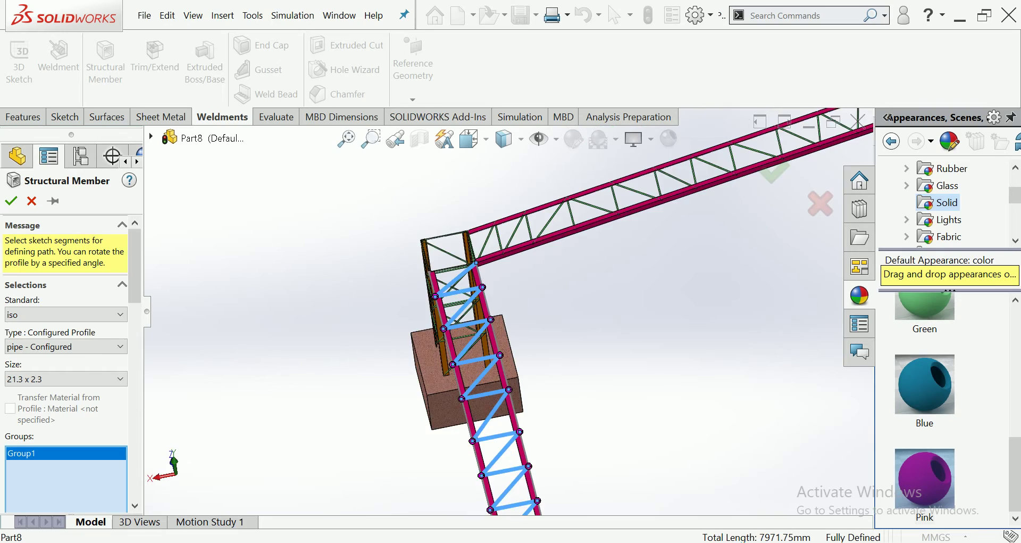
scroll(532, 239, "up", 3)
scroll(612, 223, "down", 1)
scroll(612, 224, "down", 3)
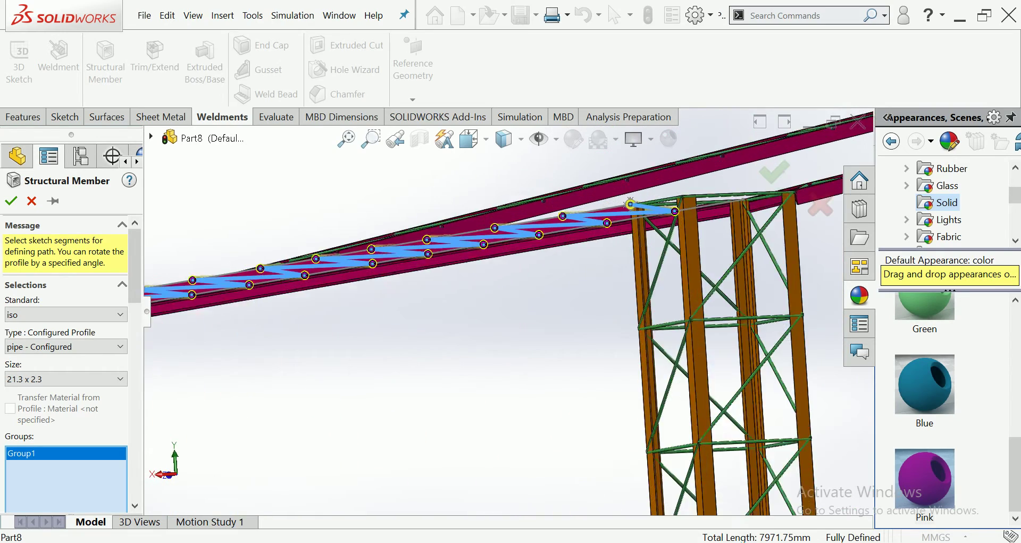
scroll(611, 223, "down", 3)
scroll(611, 224, "down", 3)
scroll(443, 399, "up", 2)
middle_click_drag(443, 399, 443, 399)
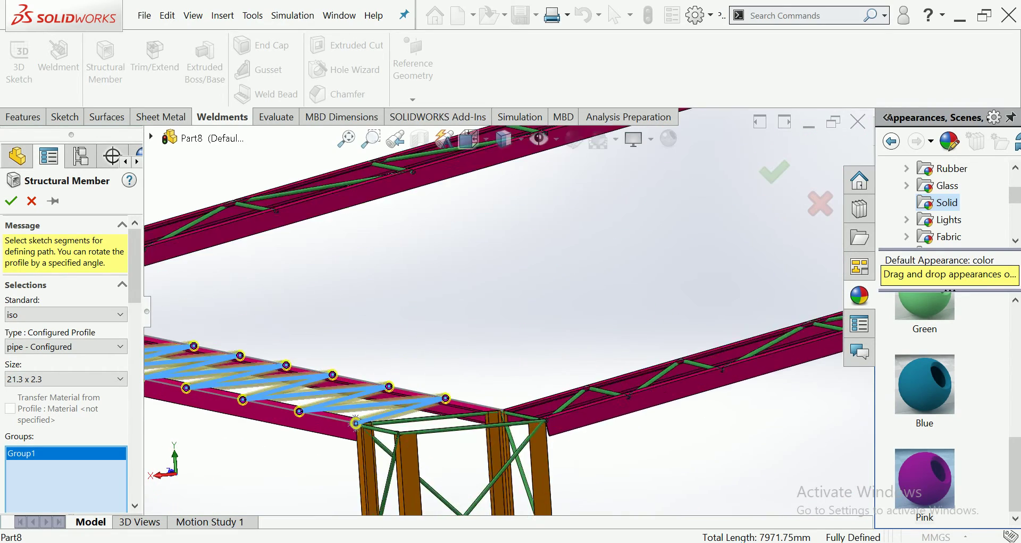
scroll(444, 399, "down", 3)
scroll(443, 399, "down", 2)
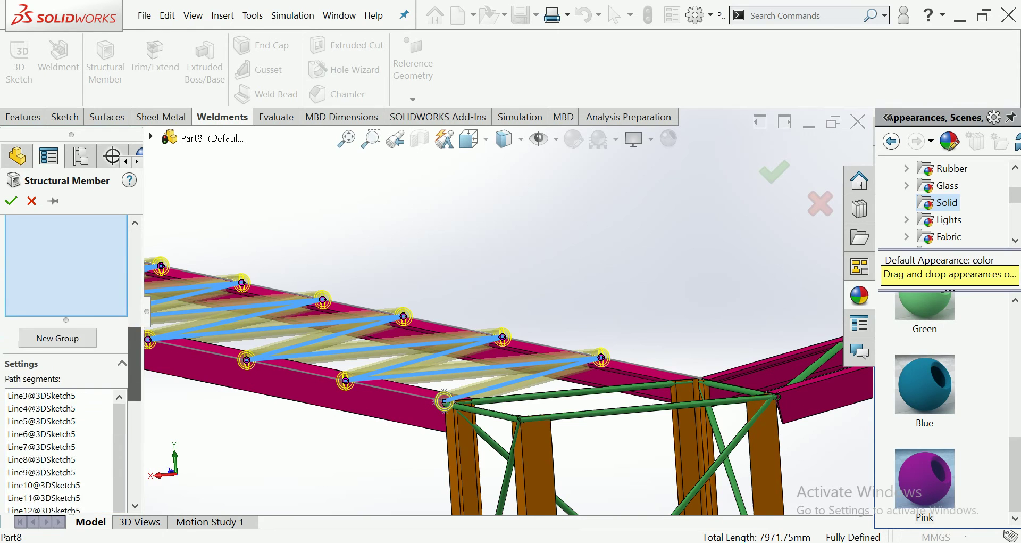
Locate the pipe profile at the path start and create the lacing pipe members
left_click(64, 497)
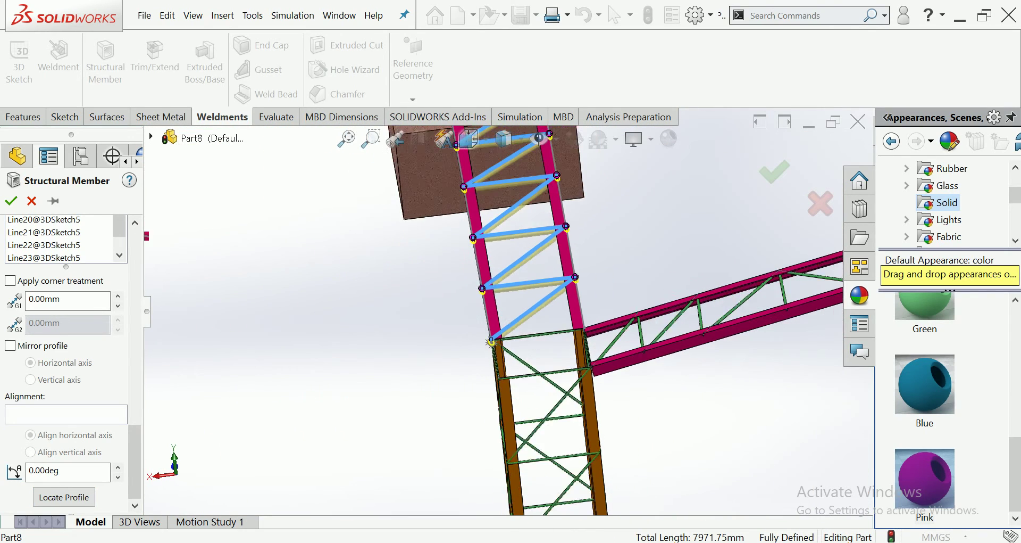
key("Return")
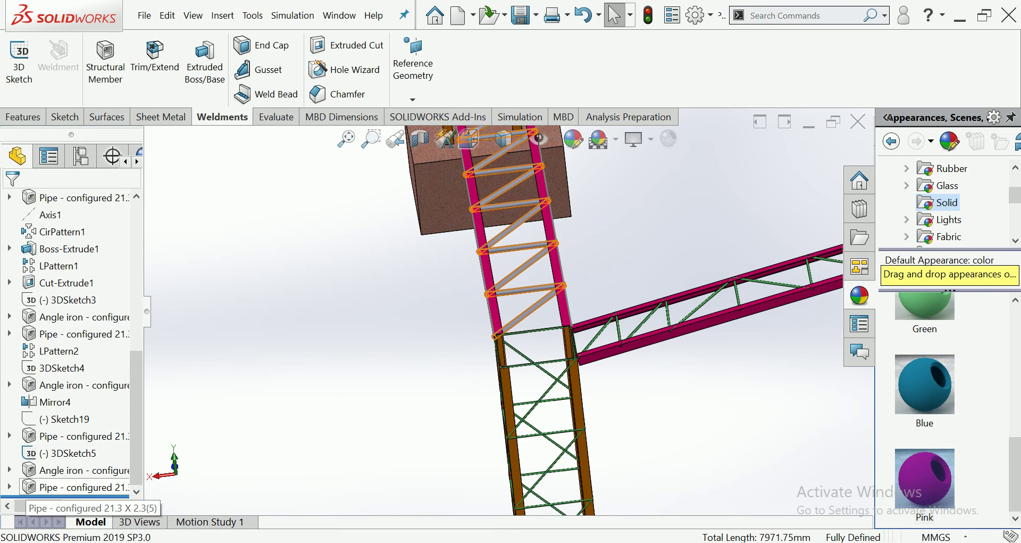
left_click(75, 487)
Edit Sketch112 to change the pipe profile's 16.70 diameter to 6 and 21.30 to 9, then exit
left_click(80, 231)
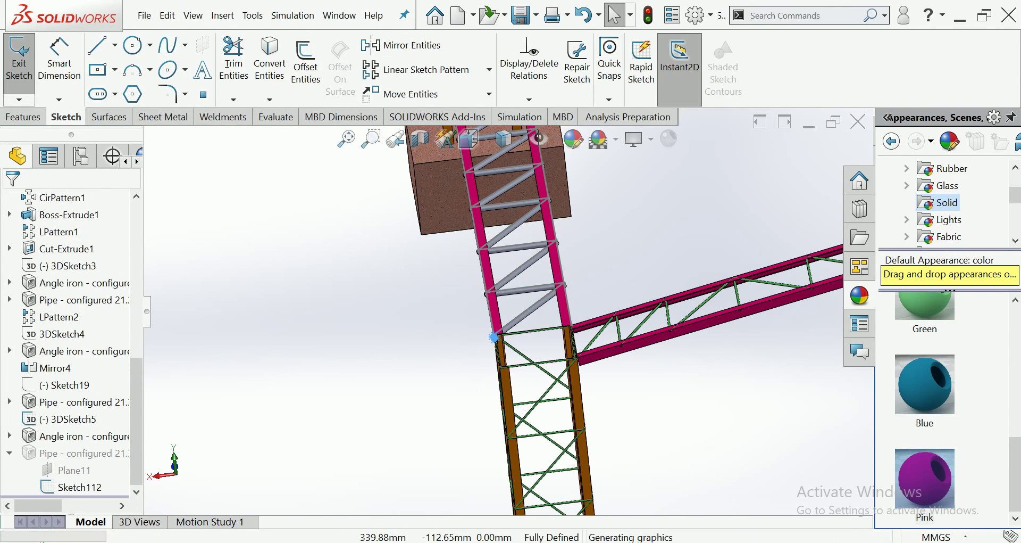
scroll(494, 337, "down", 3)
scroll(493, 333, "down", 3)
scroll(494, 329, "down", 2)
scroll(494, 327, "down", 3)
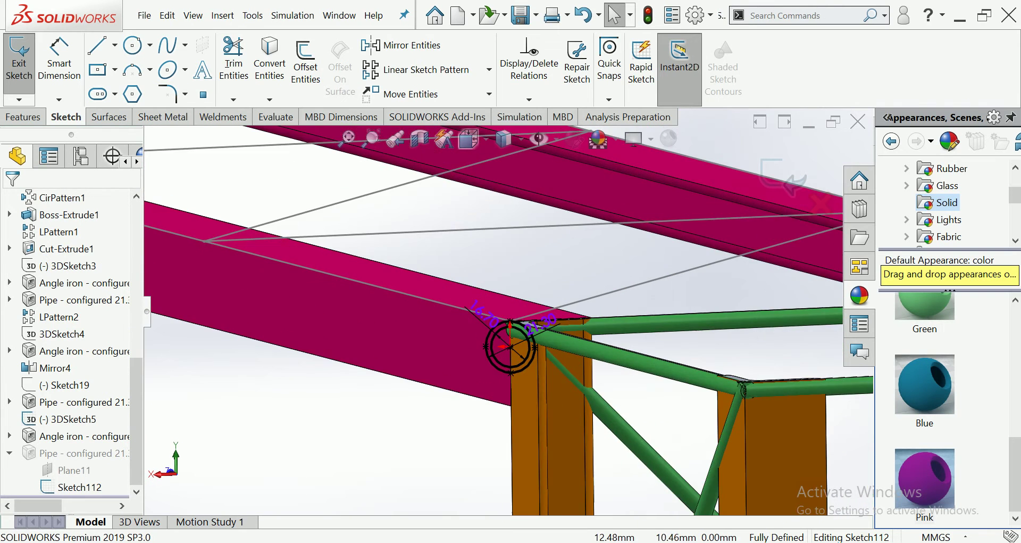
scroll(495, 325, "down", 3)
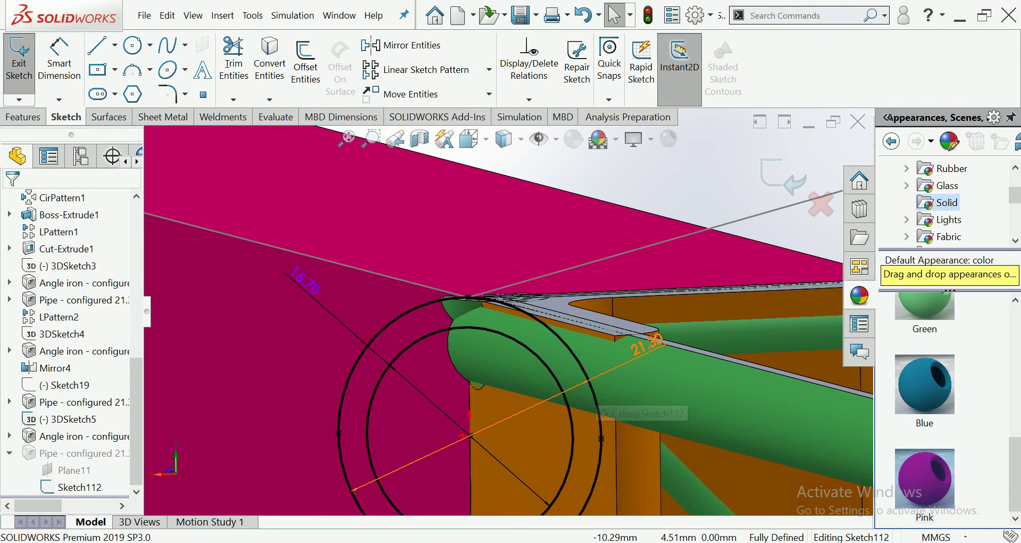
double_click(304, 280)
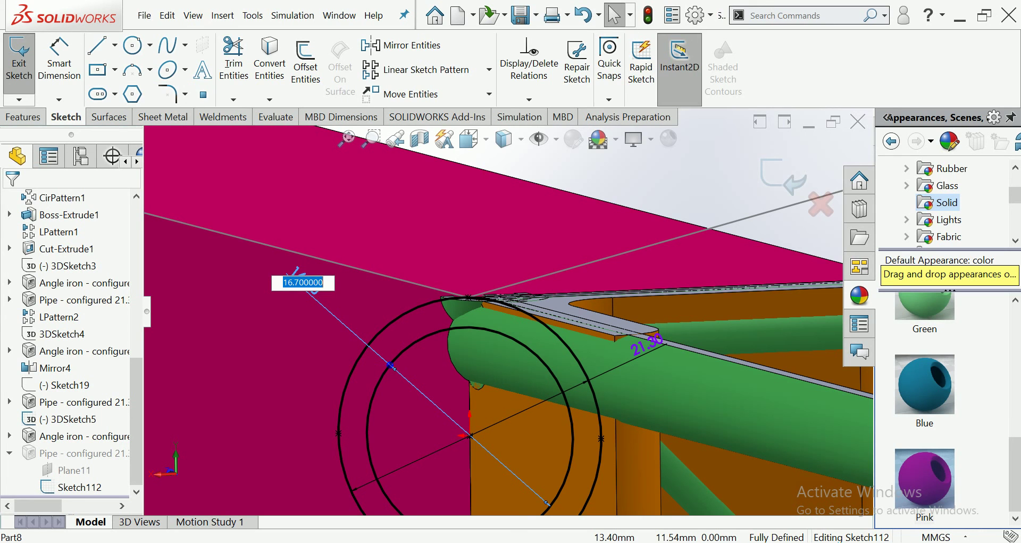
type("6")
key("Return")
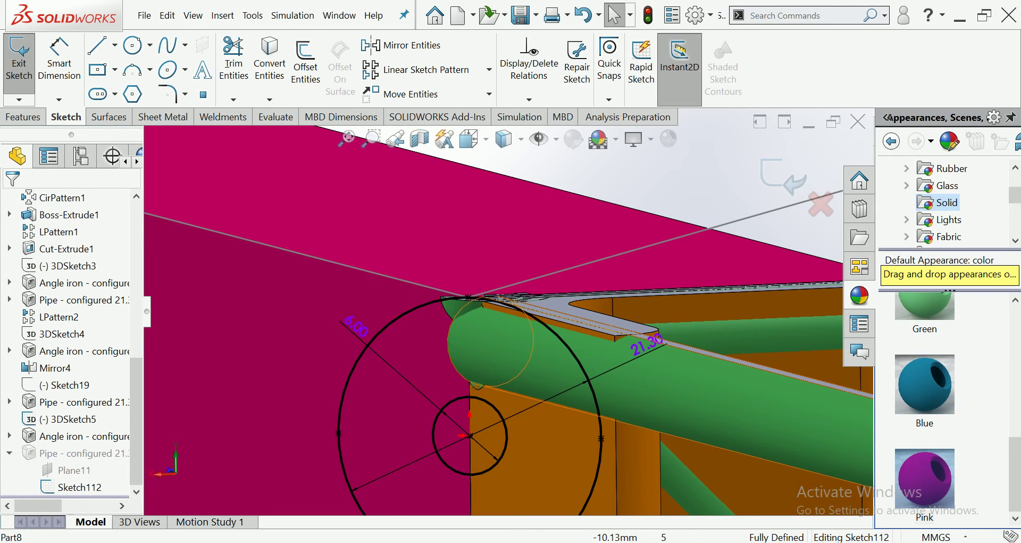
double_click(647, 344)
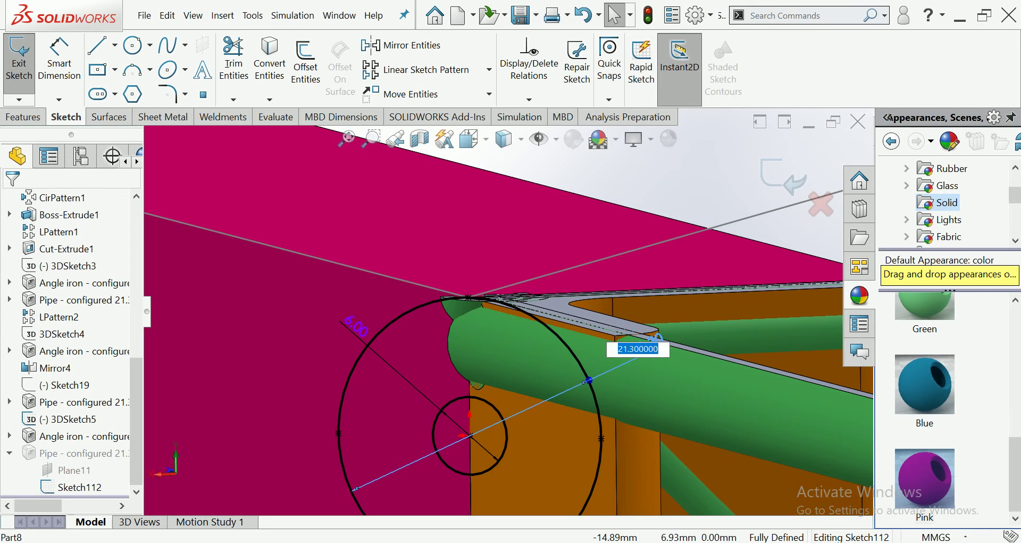
type("9")
key("Return")
scroll(505, 319, "up", 3)
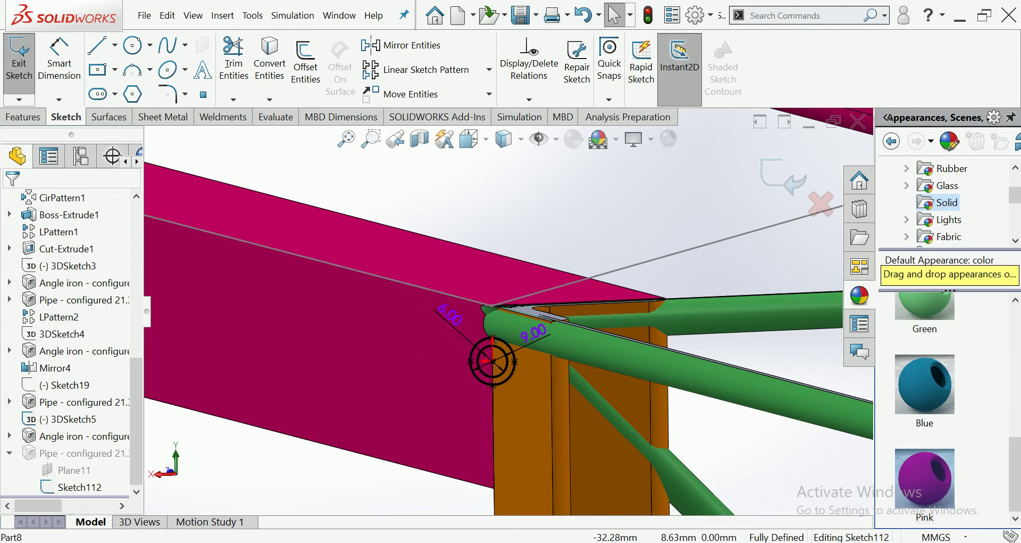
left_click(784, 177)
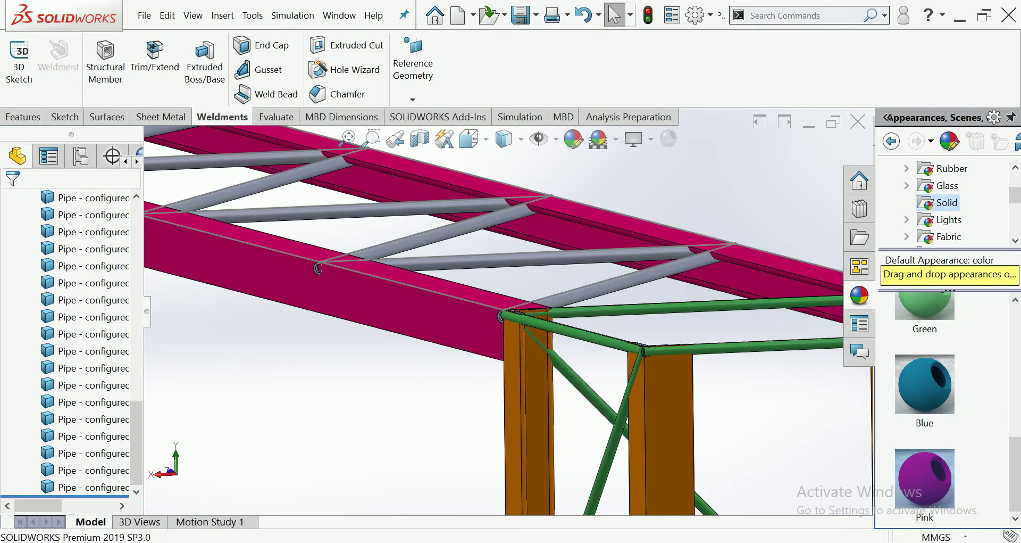
Hide the 3DSketch5 lacing path sketch and fit the frame in an isometric view
left_click(595, 283)
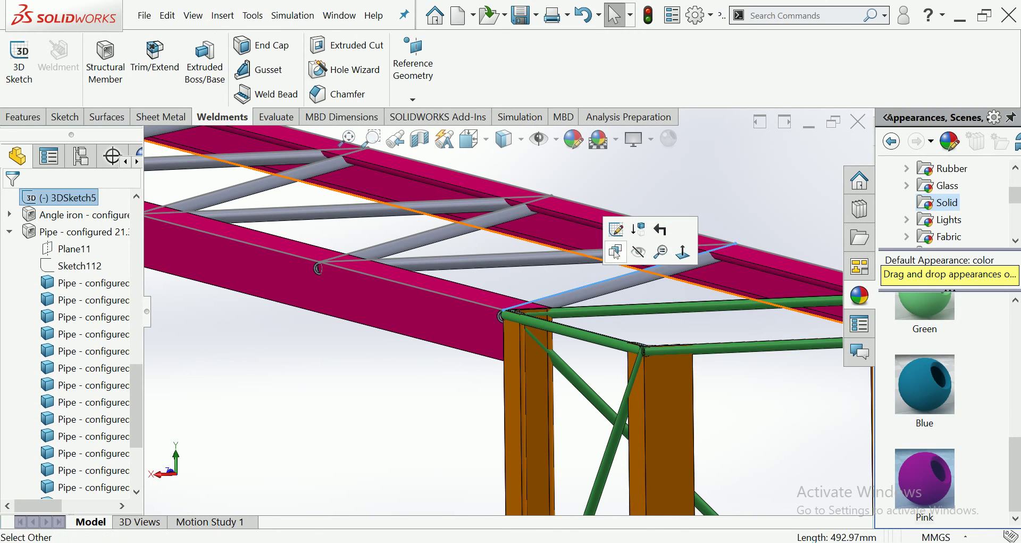
left_click(646, 228)
middle_click_drag(645, 234, 622, 234)
scroll(510, 319, "down", 5)
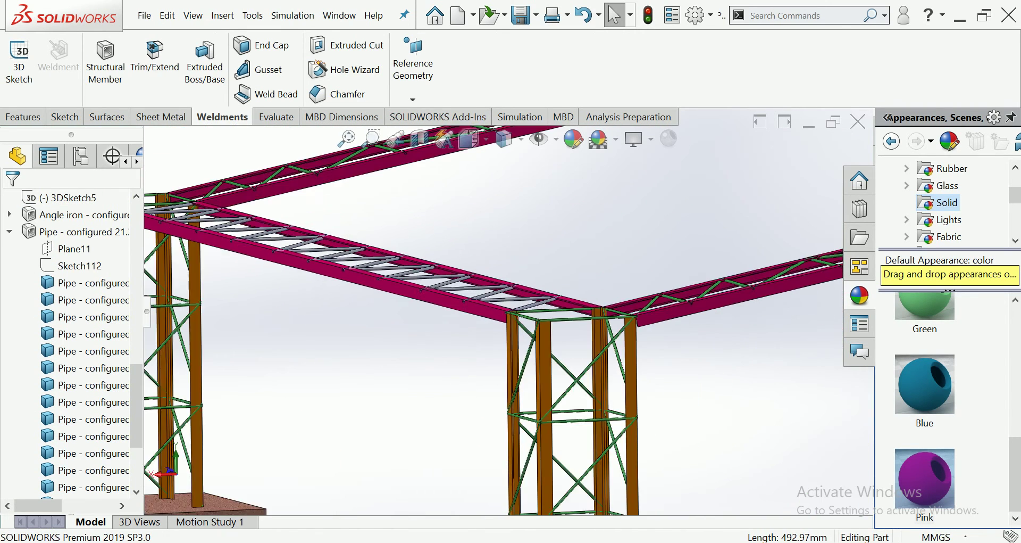
middle_click_drag(509, 319, 586, 297)
key("f")
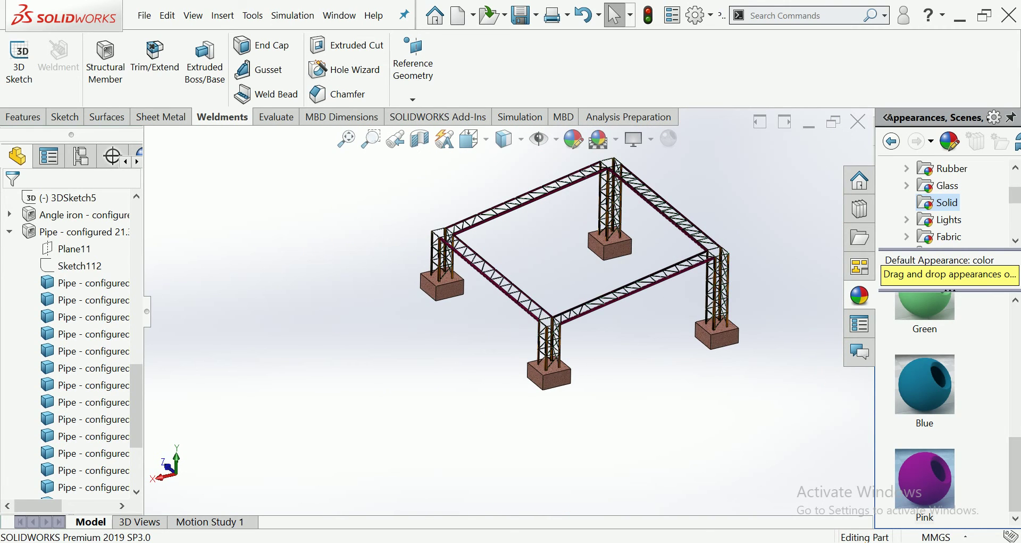
scroll(545, 318, "up", 3)
scroll(546, 318, "up", 2)
Apply the Green appearance to the lacing pipe body and check it in Right and isometric views
left_click(525, 313)
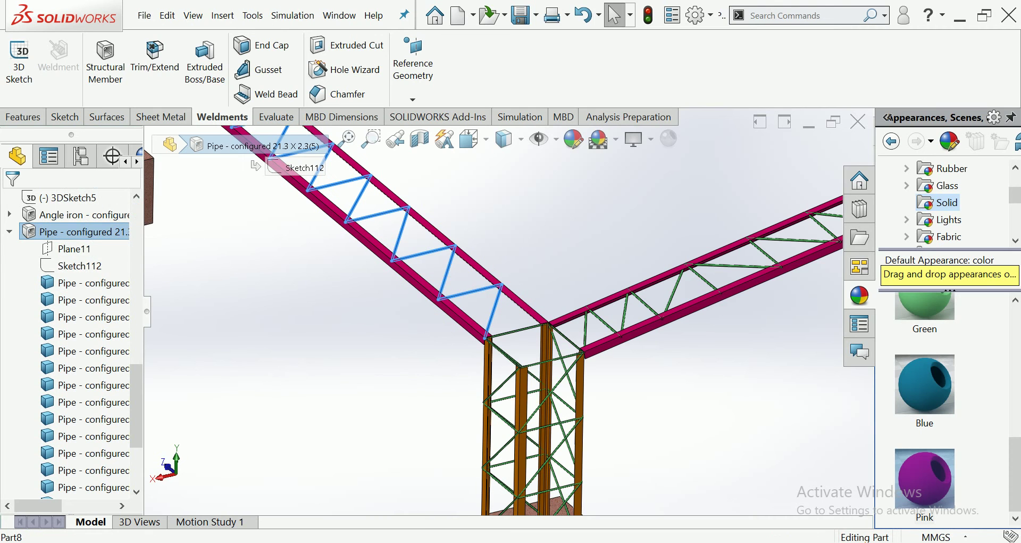
left_click(925, 308)
key("Escape")
key("f")
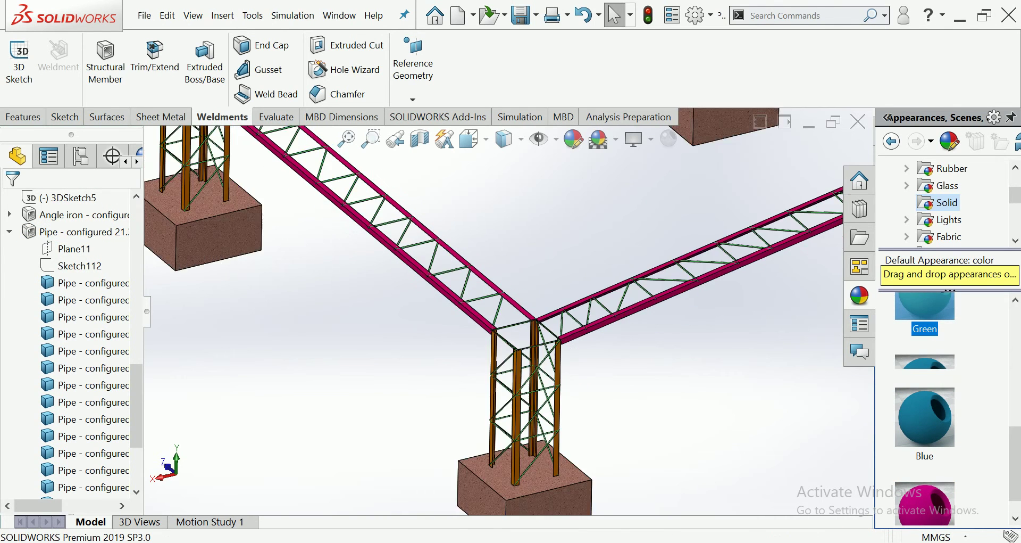
key("ctrl+4")
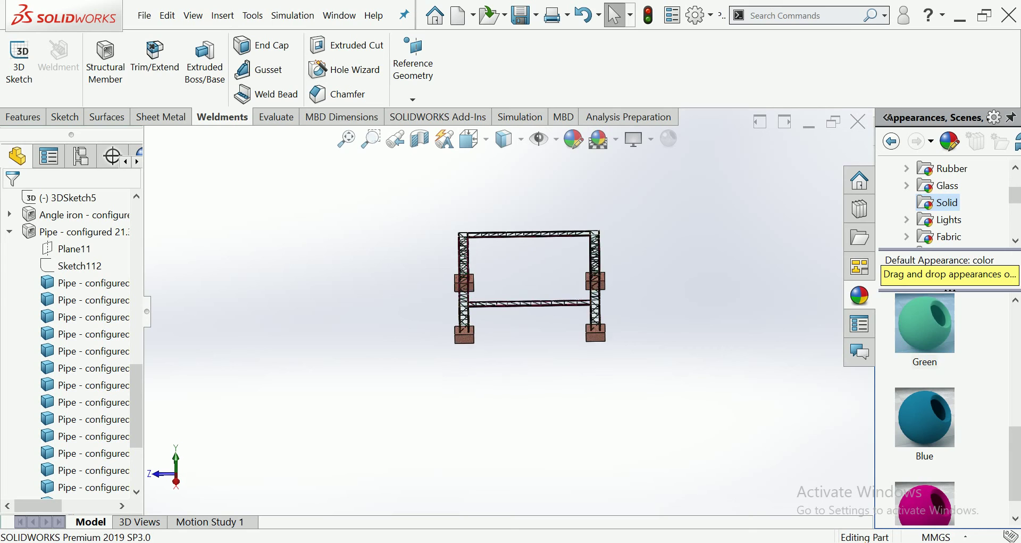
key("ctrl+7")
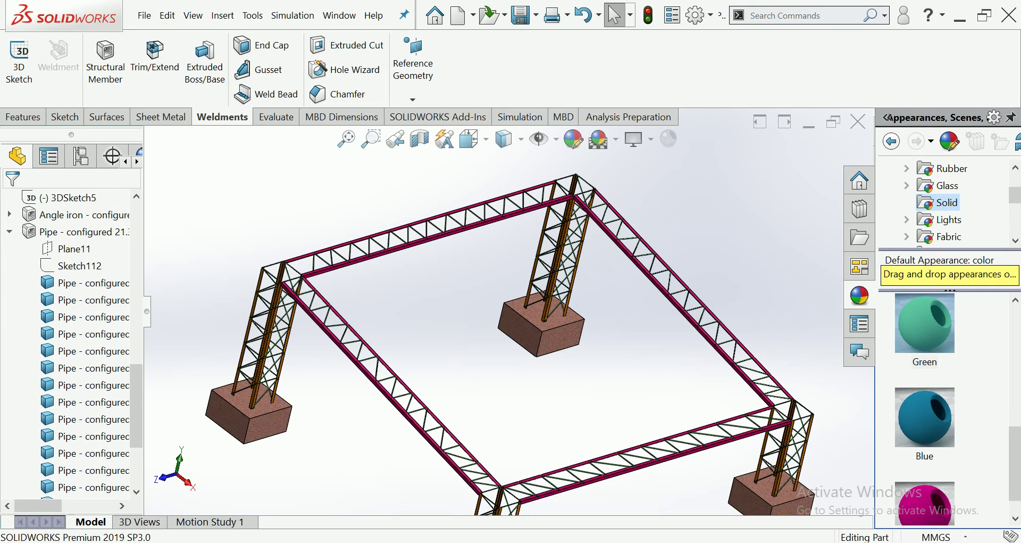
scroll(333, 234, "down", 2)
scroll(333, 234, "down", 3)
scroll(332, 234, "down", 3)
scroll(333, 234, "down", 2)
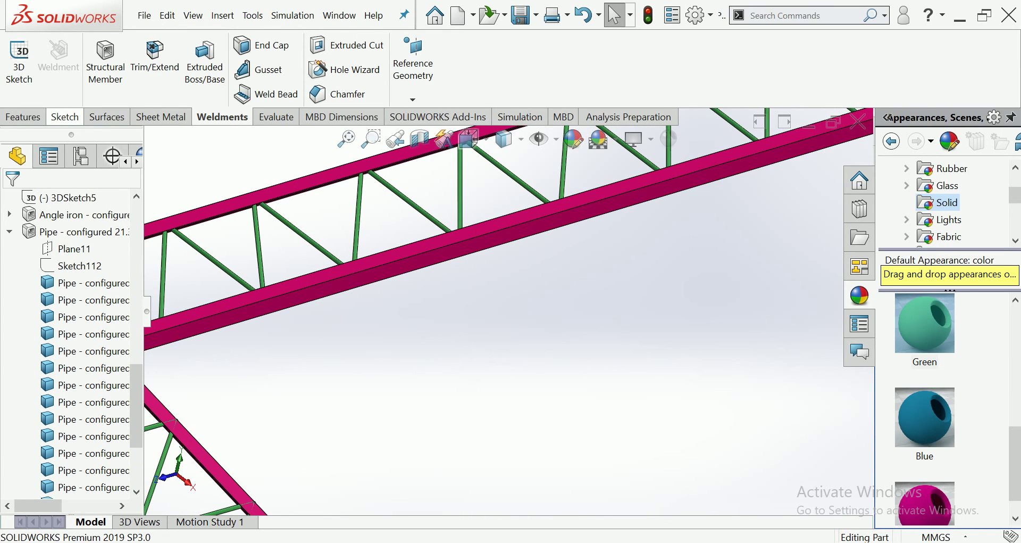
Start a new 3D sketch, 3DSketch6, and cancel the line tool
left_click(65, 117)
left_click(19, 99)
left_click(32, 136)
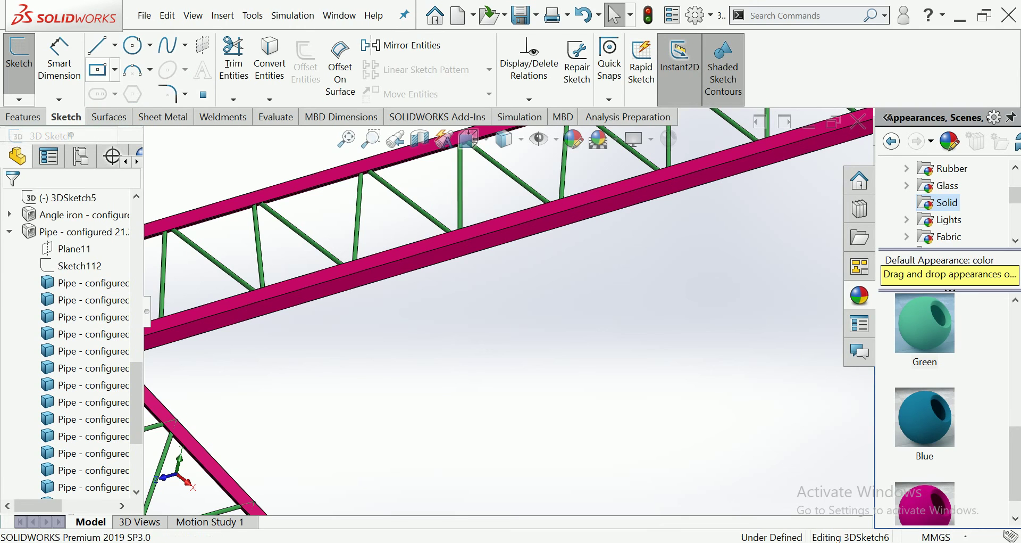
scroll(410, 342, "up", 3)
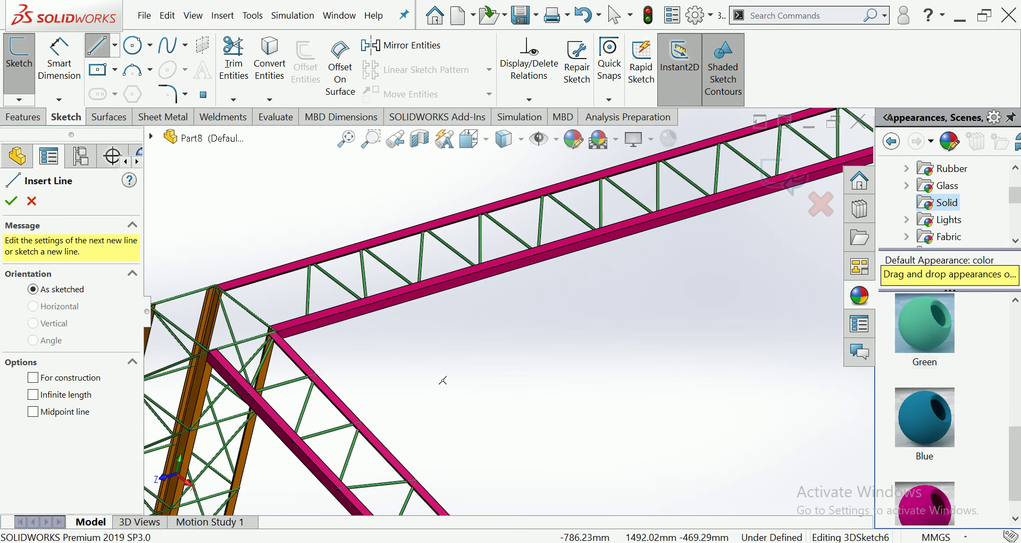
key("Escape")
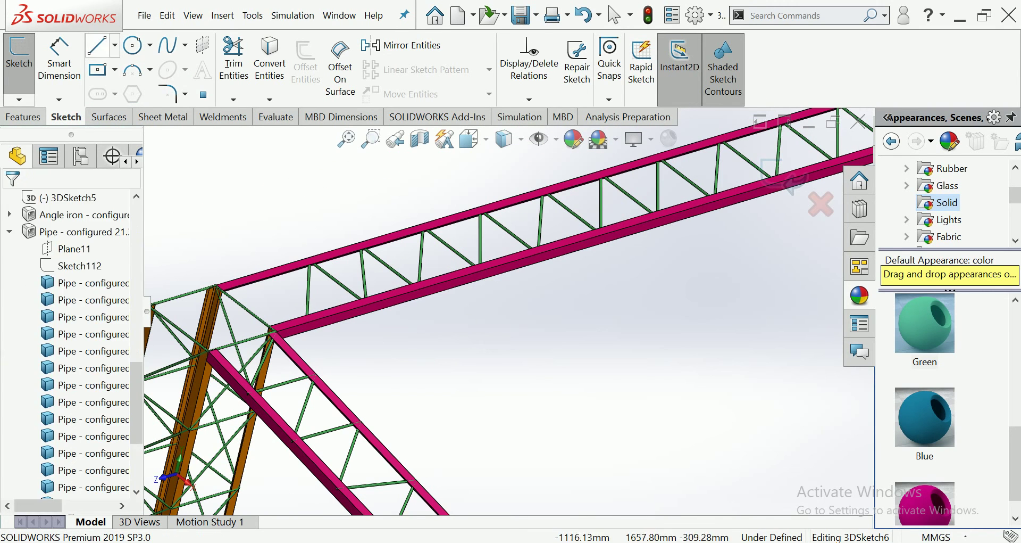
Fit and orbit the whole truss frame to a lower, side-on angle and show the Features commands
key("f")
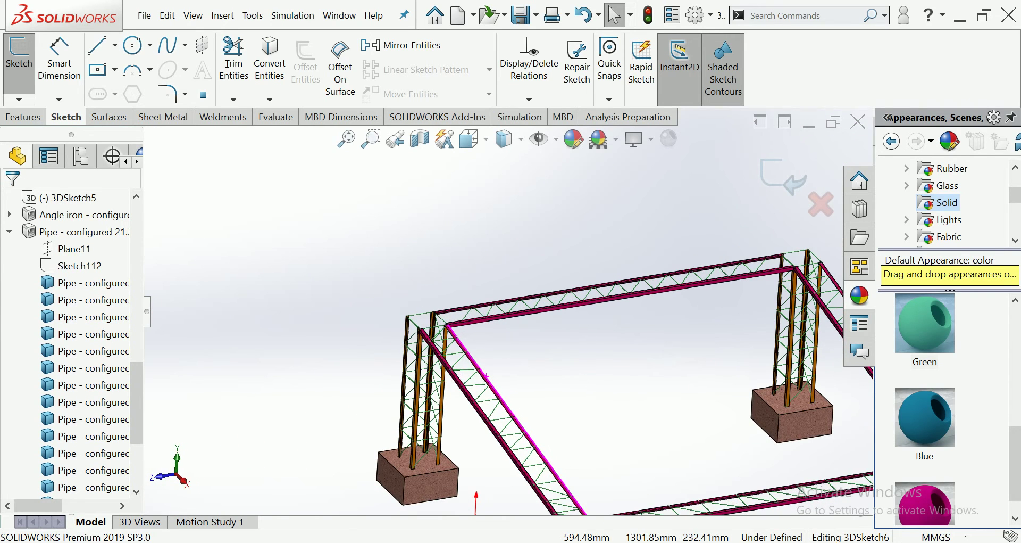
middle_click_drag(611, 373, 628, 367)
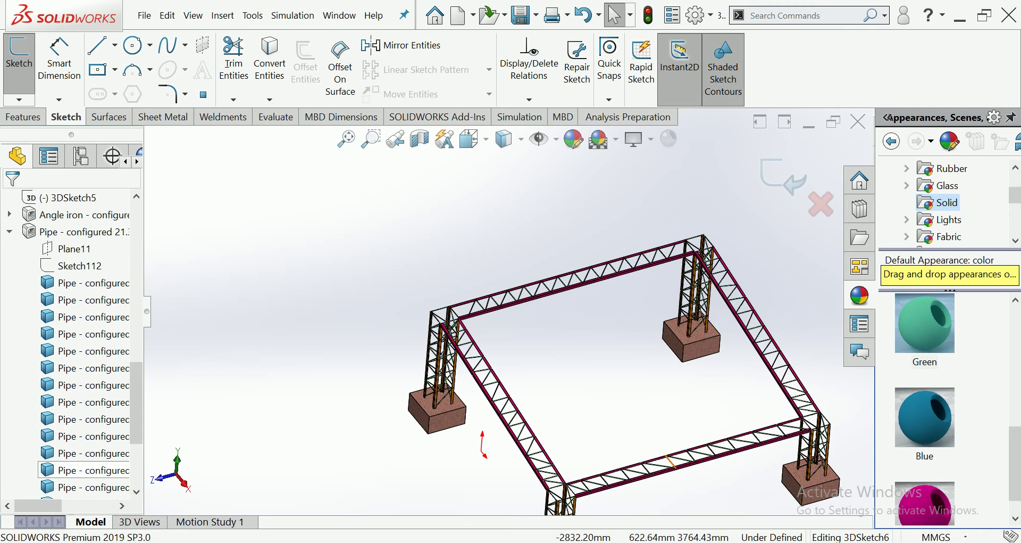
scroll(679, 492, "down", 1)
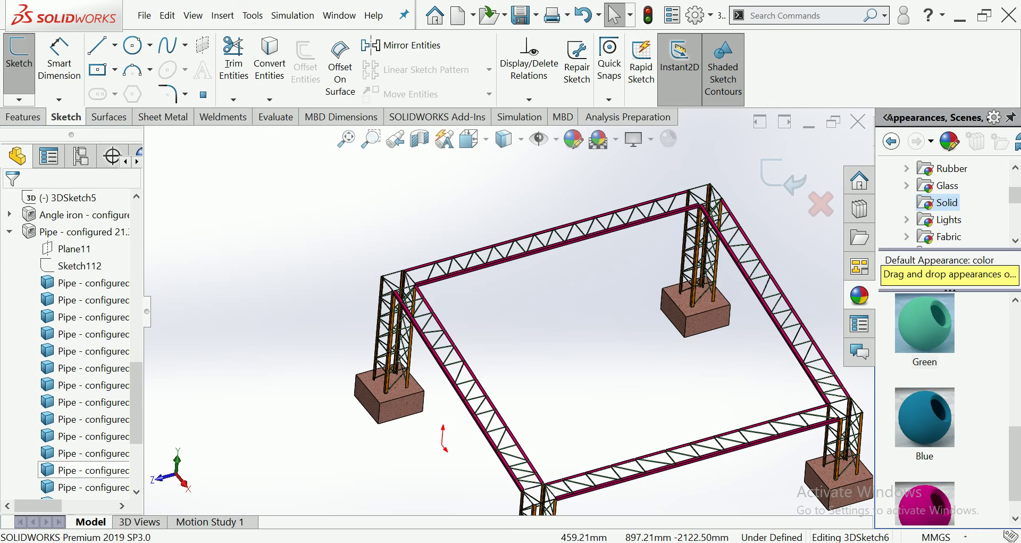
mouse_move(585, 319)
middle_mouse_down()
mouse_move(617, 298)
mouse_move(585, 309)
middle_mouse_up()
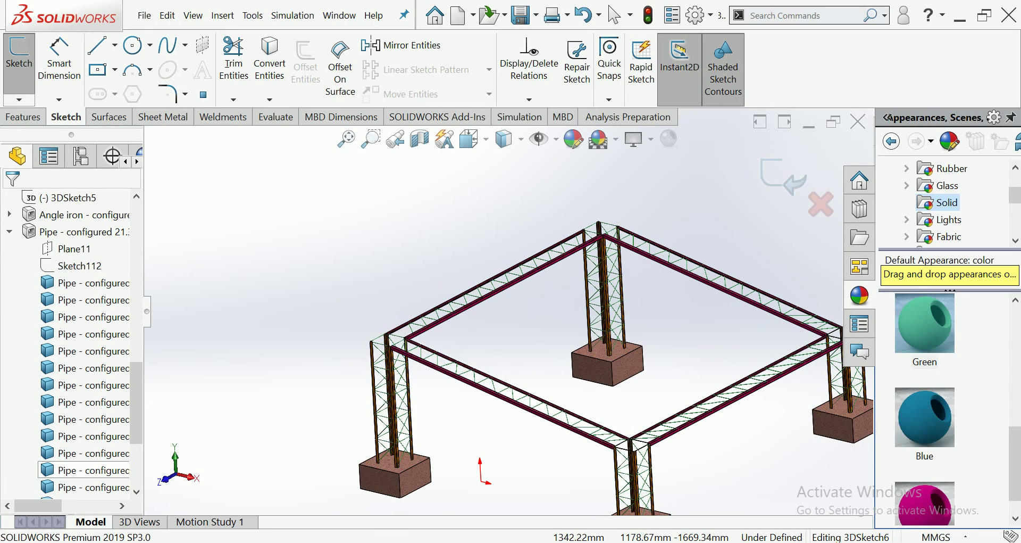
middle_click_drag(585, 309, 556, 319)
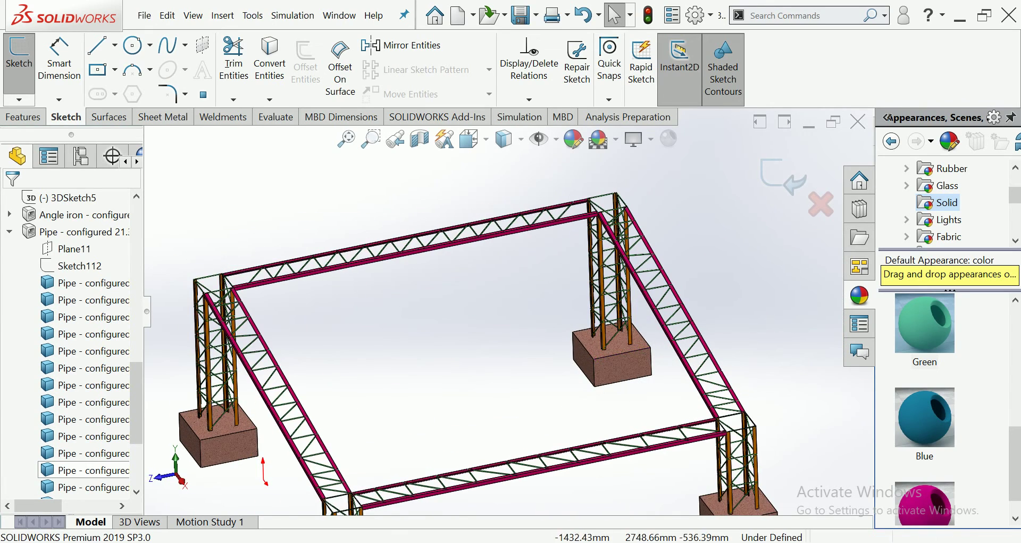
left_click(24, 116)
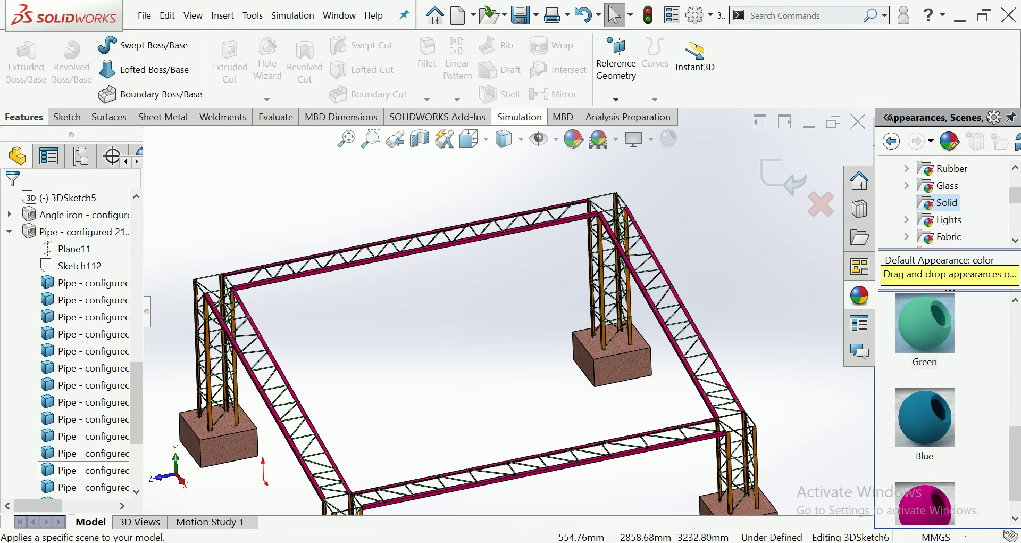
Exit the sketch and start a Linear Pattern with the frame's top edge as Direction 1
left_click(785, 178)
left_click(457, 99)
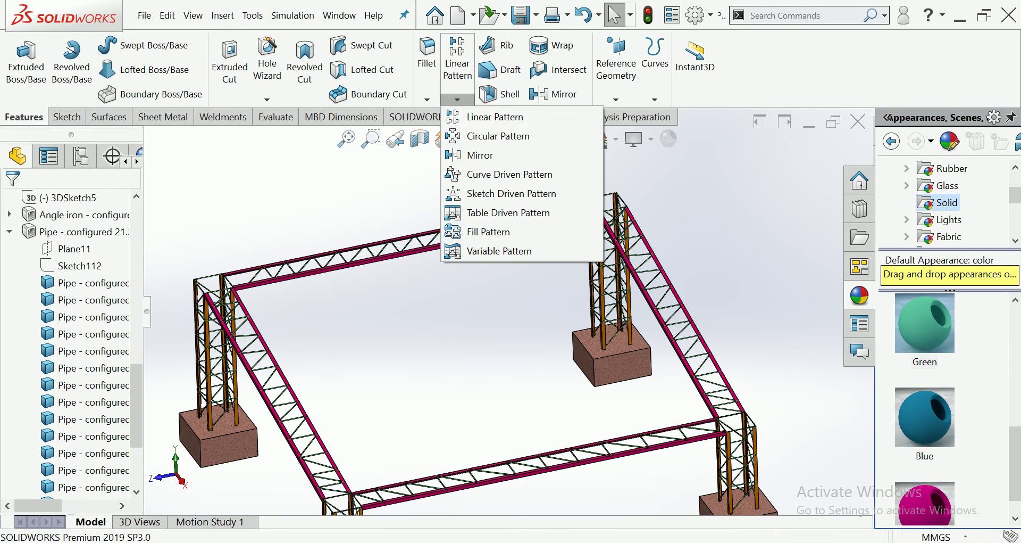
left_click(495, 133)
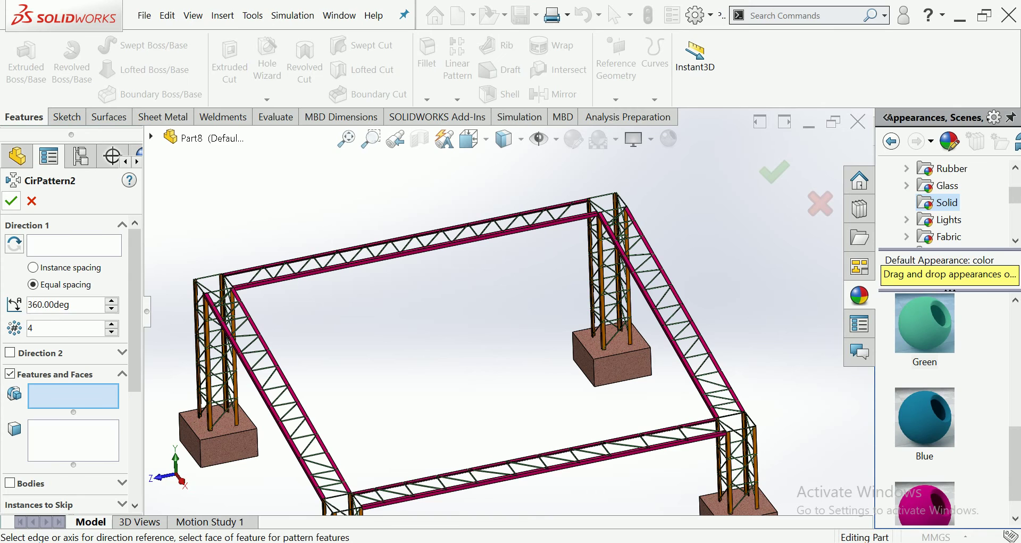
key("Escape")
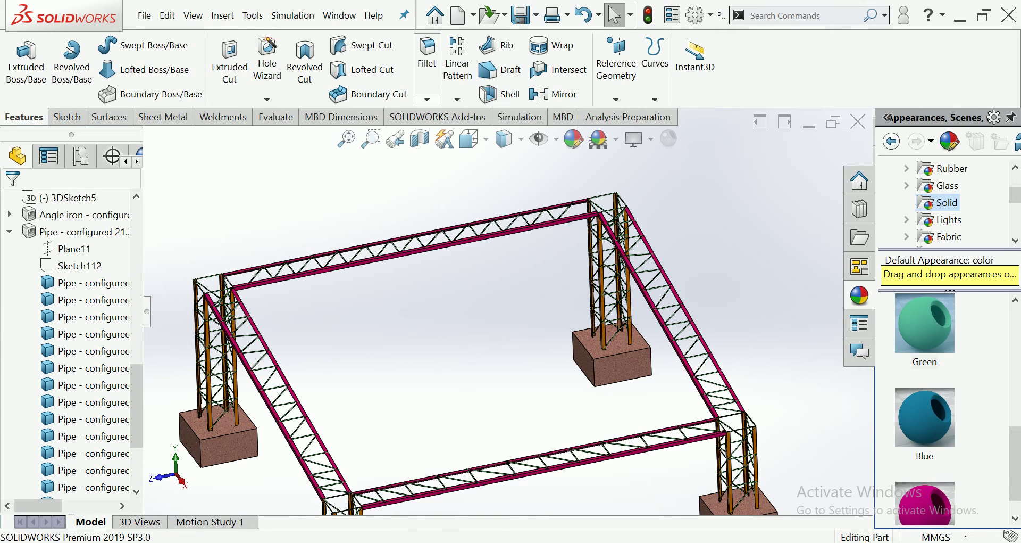
left_click(457, 99)
left_click(494, 117)
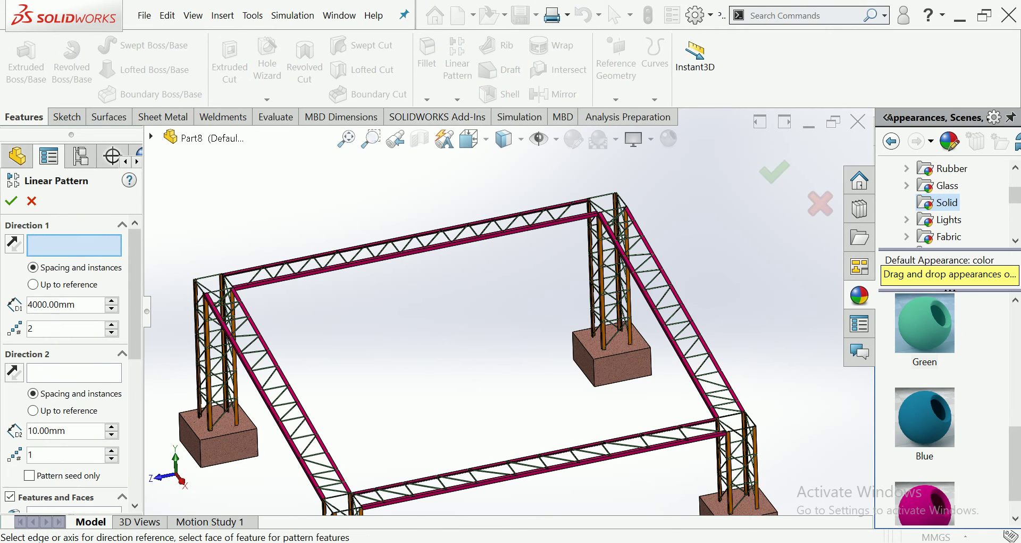
scroll(277, 263, "down", 2)
scroll(326, 310, "down", 2)
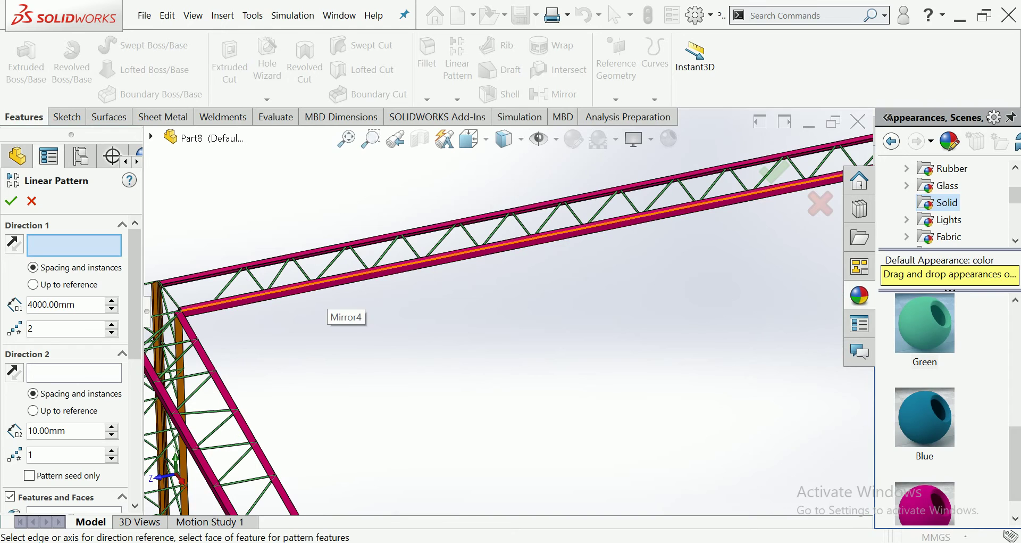
left_click(326, 309)
scroll(326, 310, "up", 2)
scroll(405, 292, "up", 1)
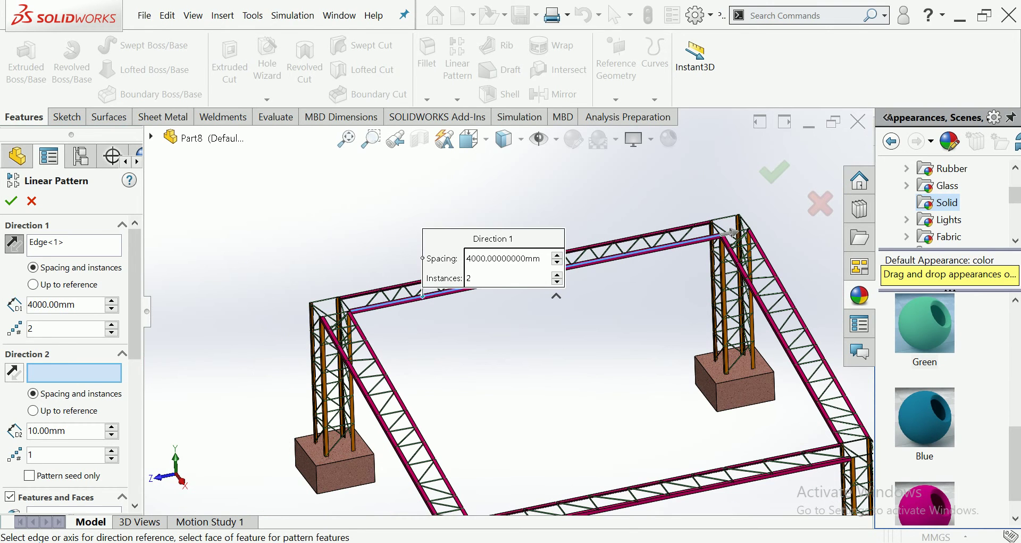
left_click_drag(493, 239, 339, 169)
Enter 3 for the instance count and 2000 mm spacing, then switch to patterning bodies
double_click(50, 305)
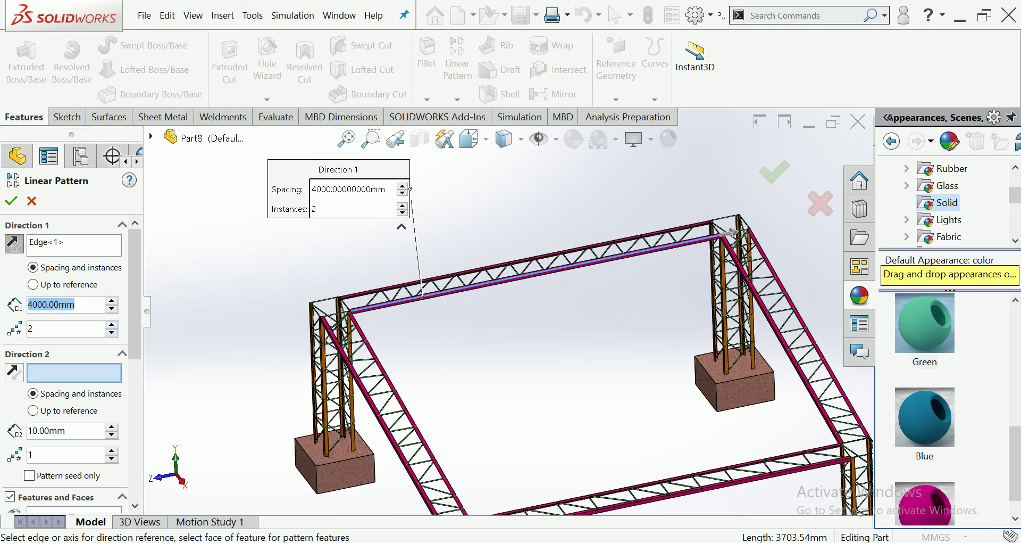
key("Tab")
type("3")
key("Return")
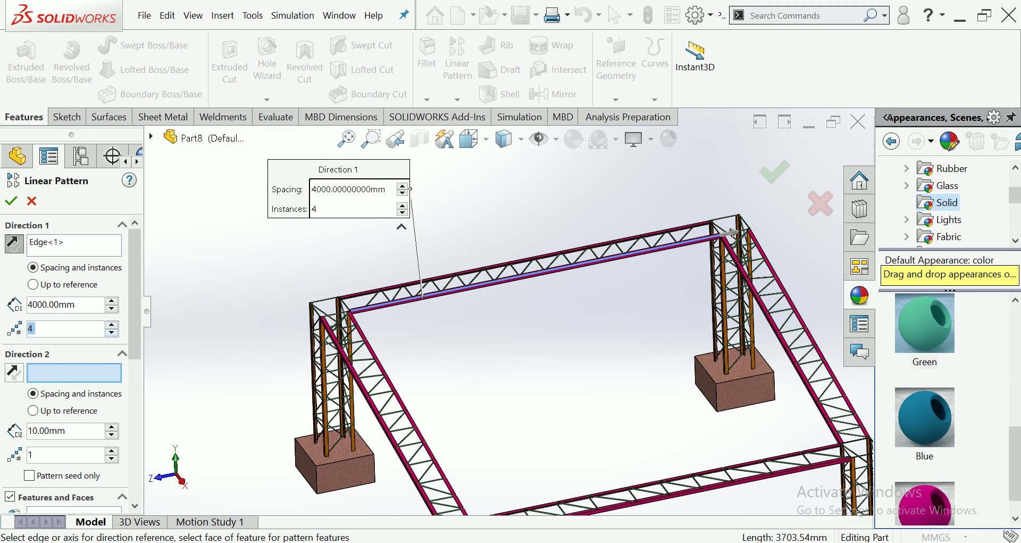
scroll(72, 362, "down", 2)
double_click(51, 250)
type("2000")
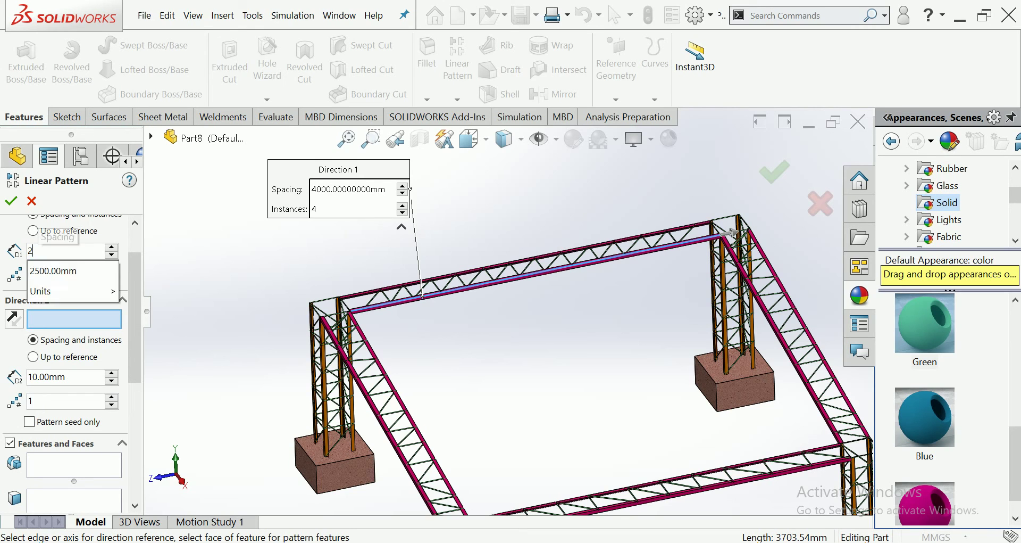
key("Return")
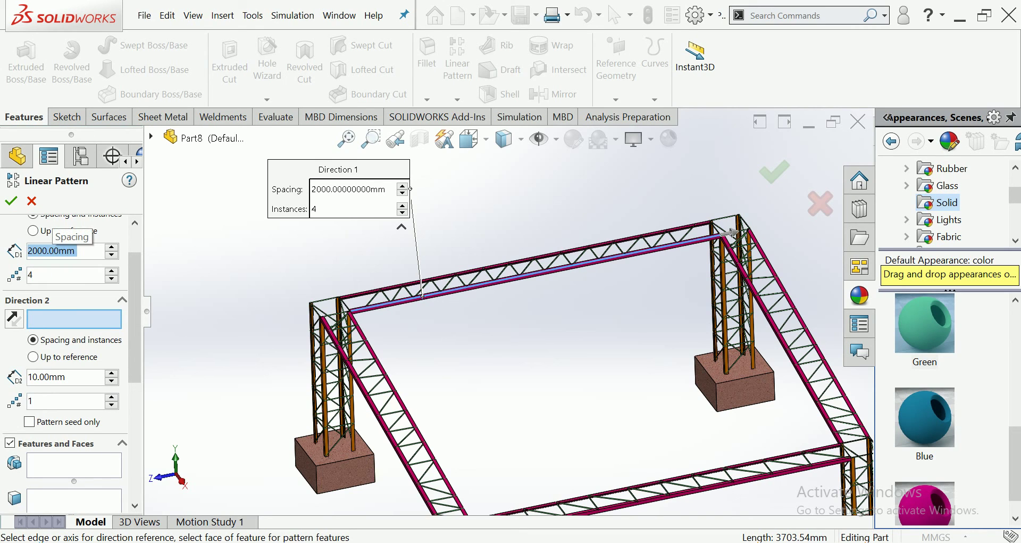
scroll(72, 362, "down", 5)
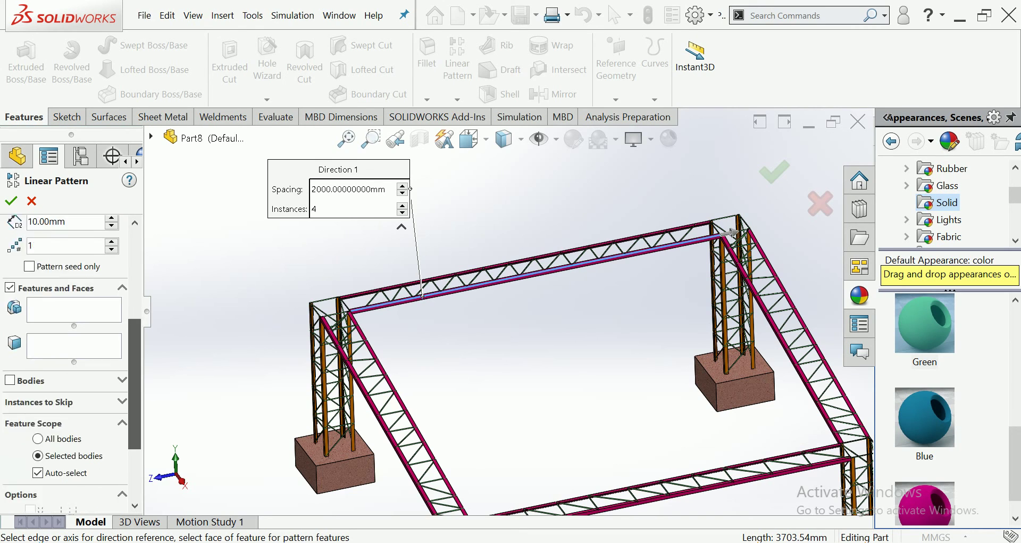
scroll(72, 362, "down", 2)
left_click(9, 316)
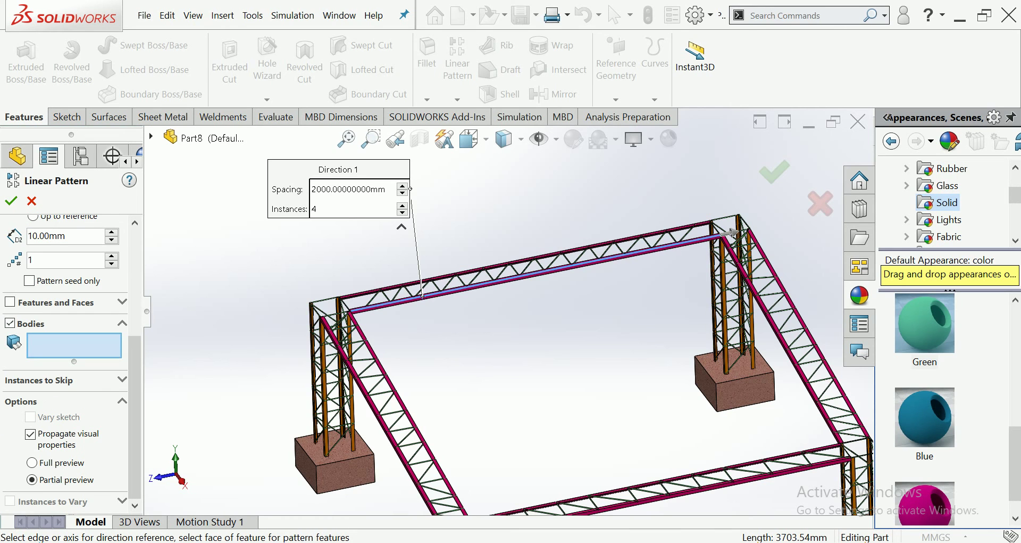
Select the two angle-iron chord bodies and change the spacing to 1000 mm
scroll(373, 426, "down", 3)
left_click(358, 346)
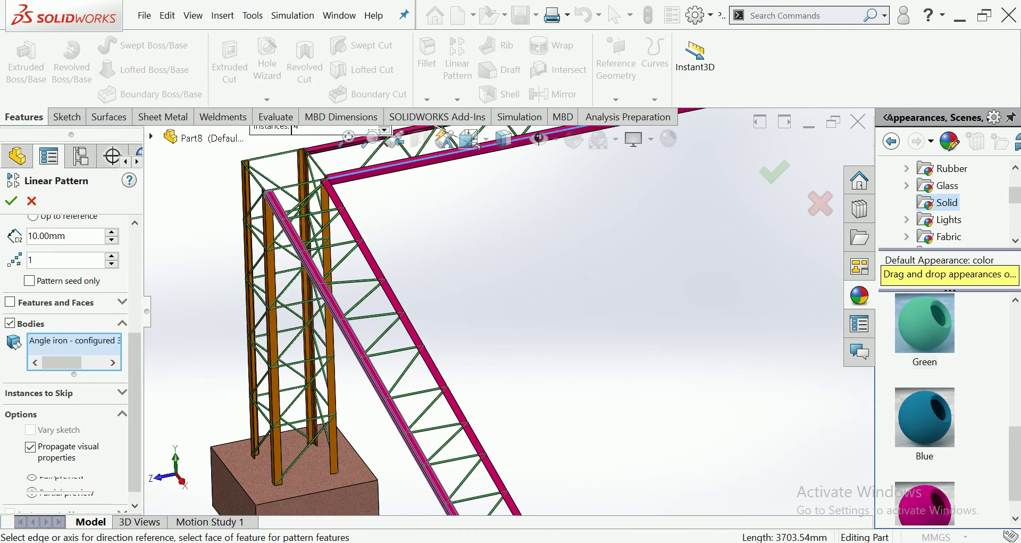
left_click(421, 340)
scroll(532, 303, "up", 3)
scroll(532, 303, "up", 2)
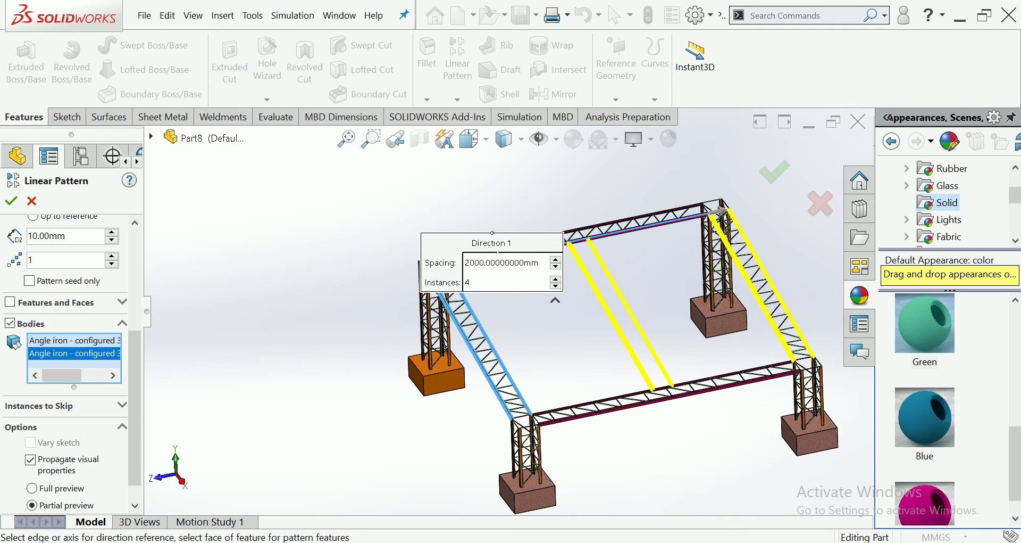
left_click_drag(493, 243, 296, 178)
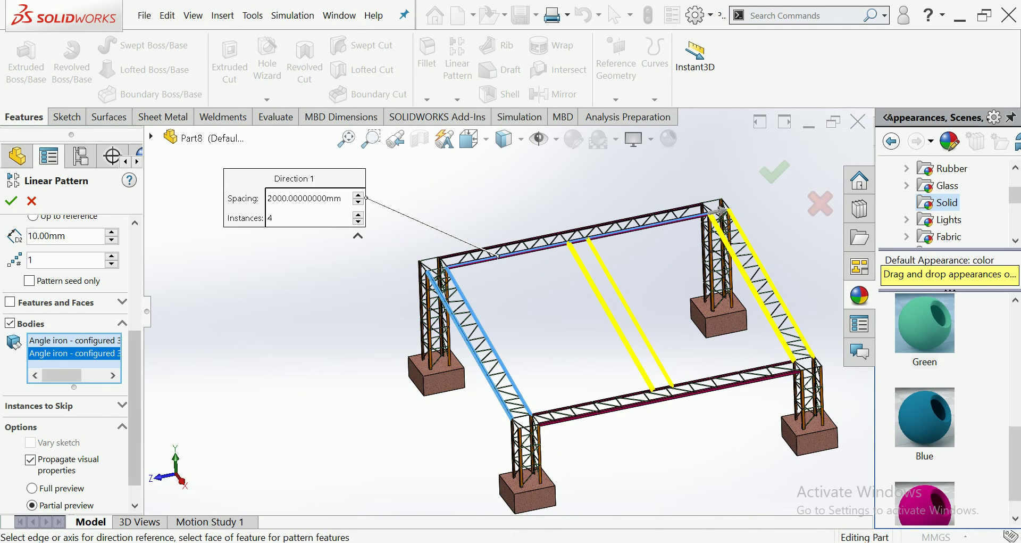
scroll(69, 362, "up", 5)
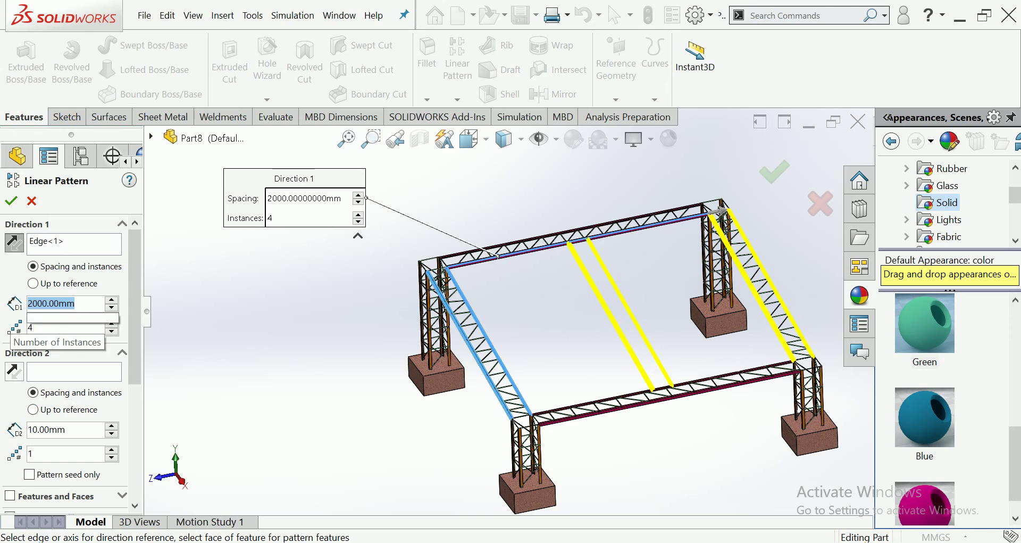
type("1000")
key("Return")
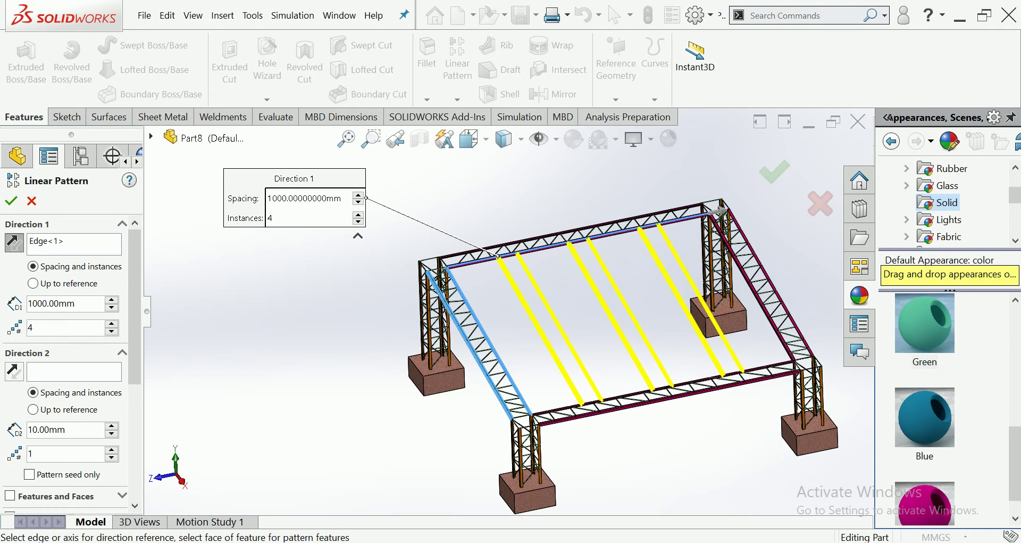
scroll(506, 303, "up", 3)
scroll(383, 324, "down", 2)
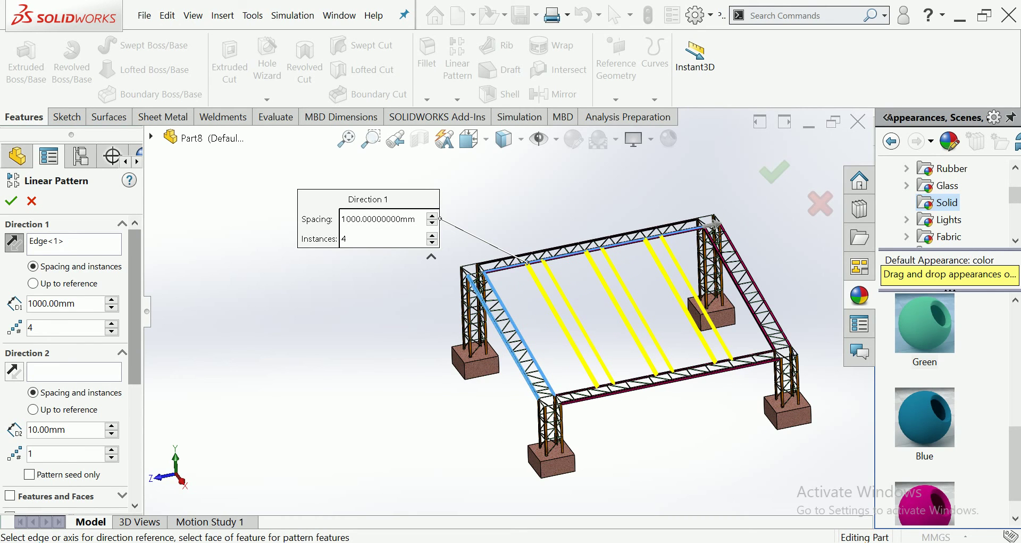
scroll(71, 362, "down", 5)
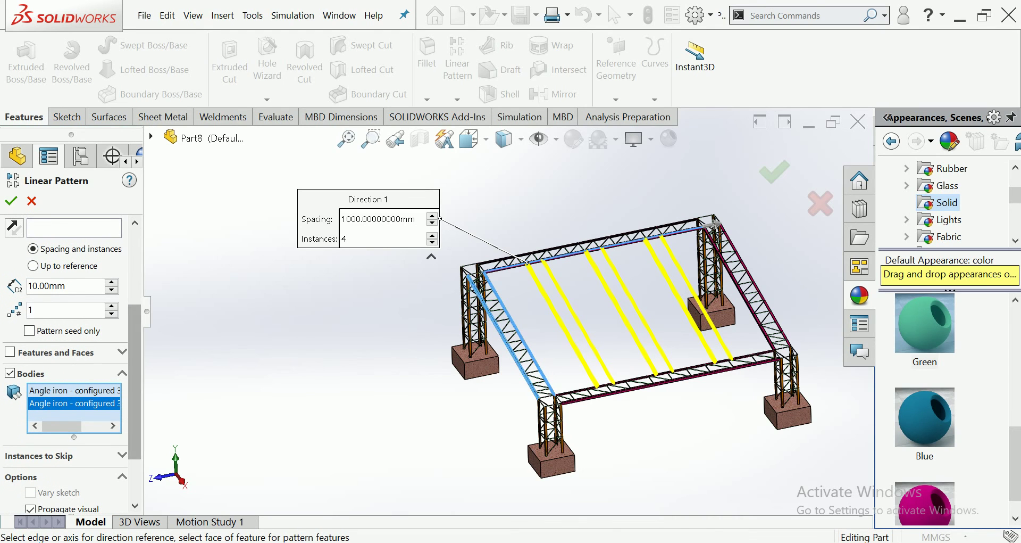
scroll(539, 394, "down", 3)
scroll(538, 394, "down", 2)
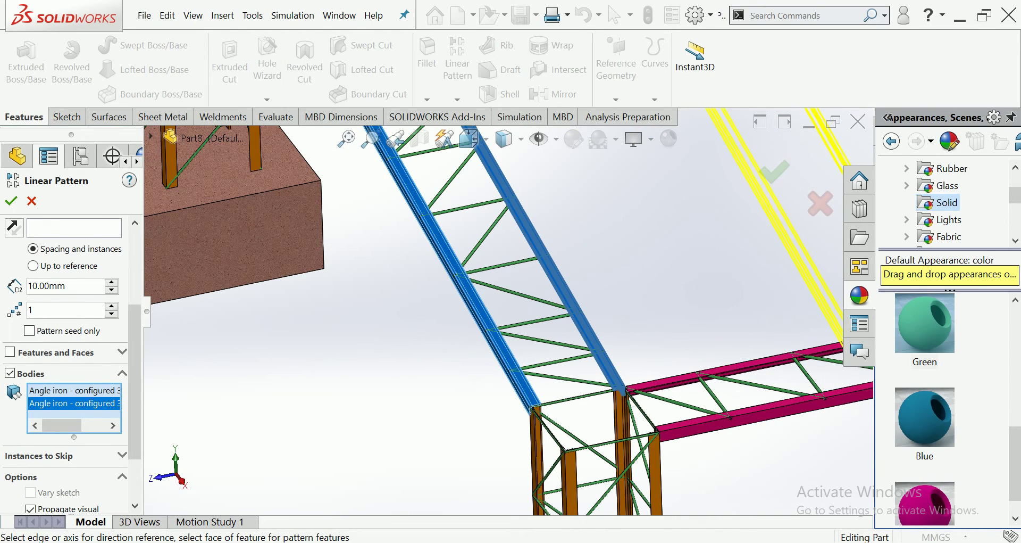
Add the connecting truss's diagonal and horizontal lacing pipes to the pattern bodies
left_click(504, 301)
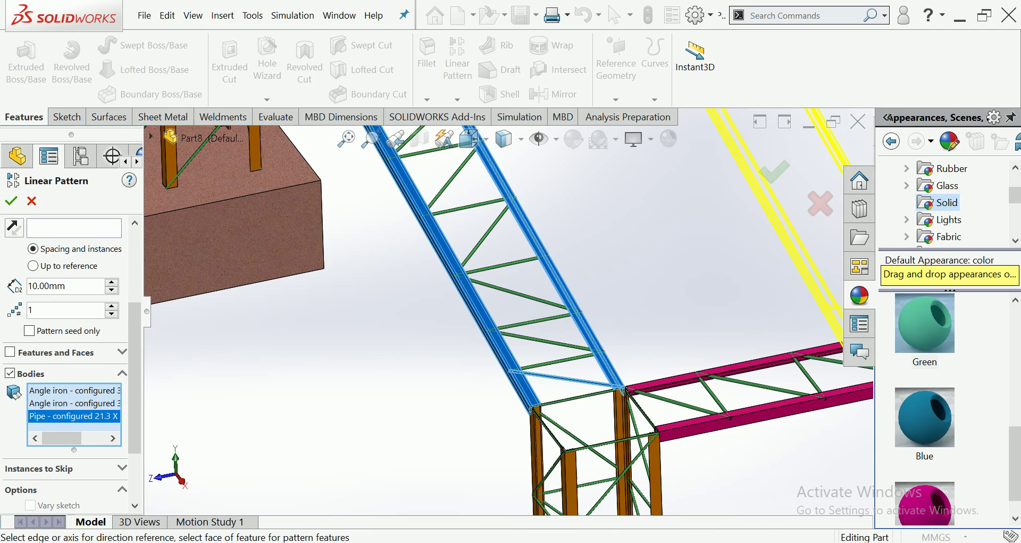
scroll(504, 306, "up", 2)
scroll(536, 341, "down", 2)
left_click(524, 343)
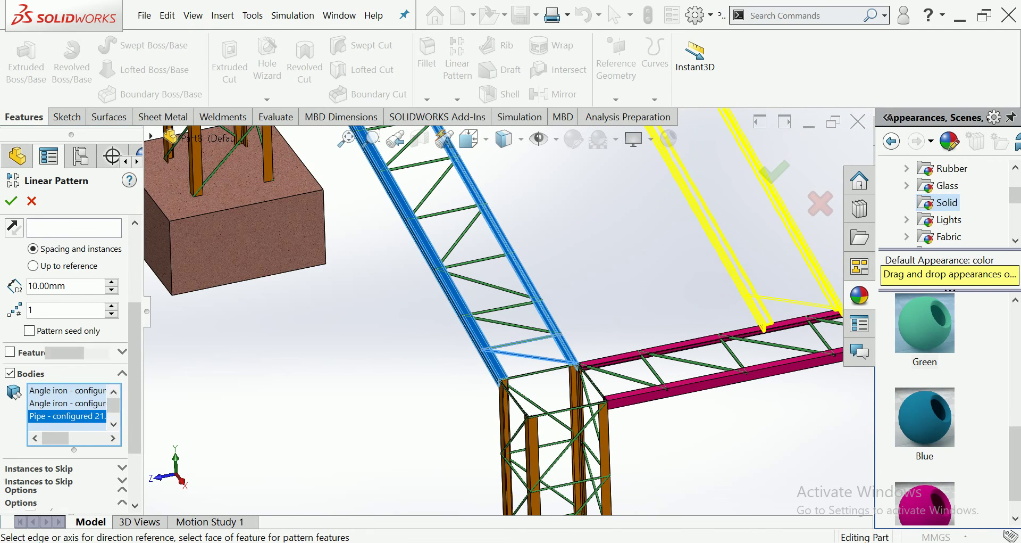
left_click(508, 324)
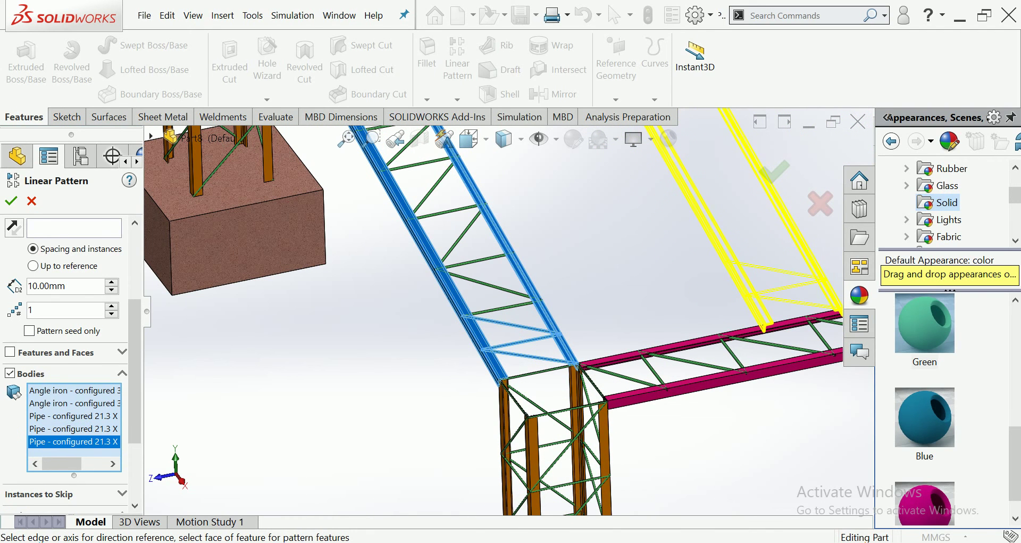
left_click(502, 308)
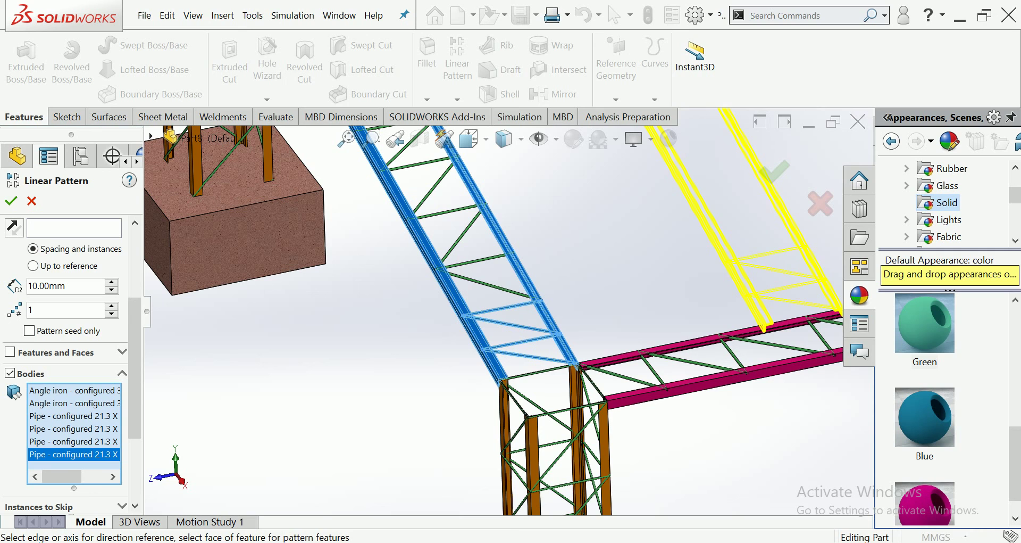
left_click(488, 284)
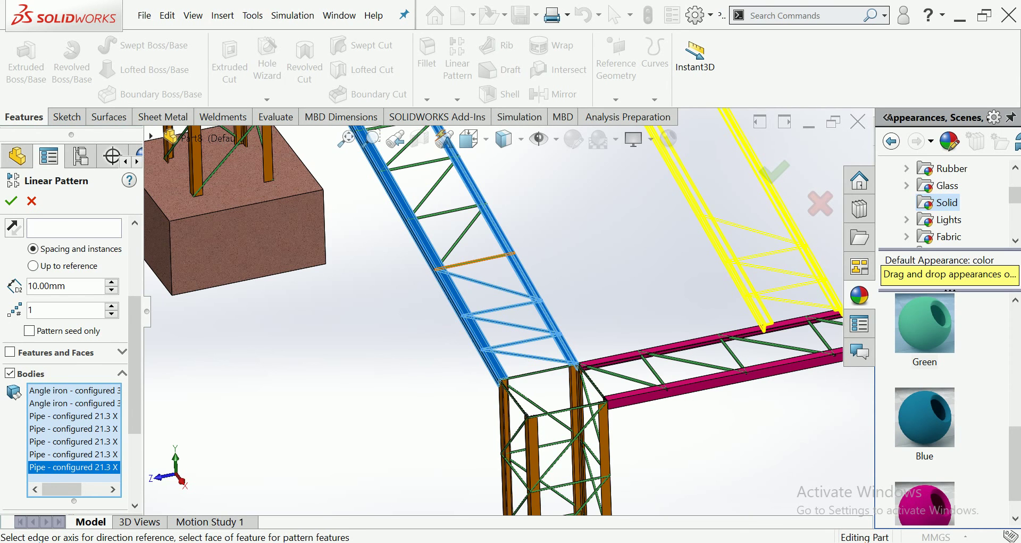
left_click(475, 261)
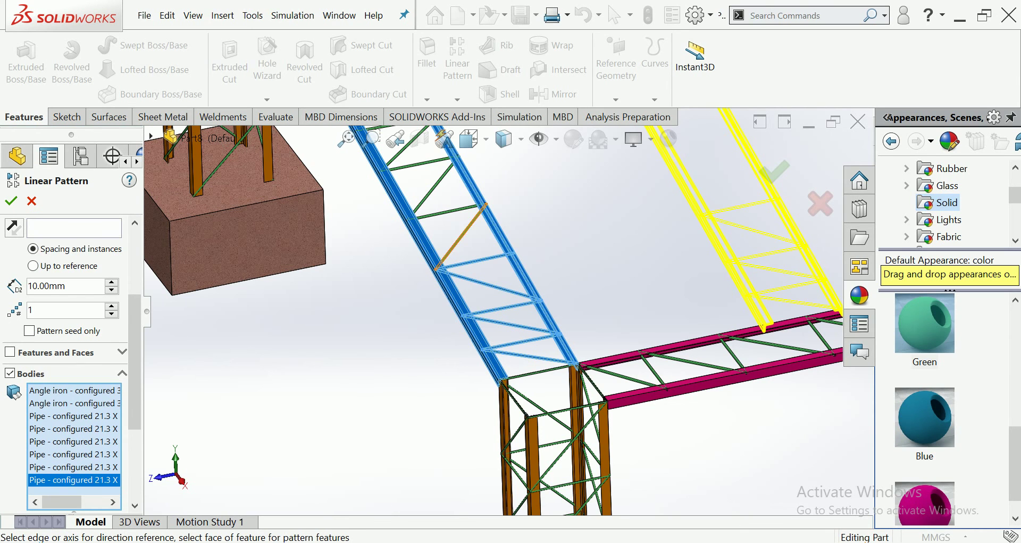
left_click(460, 236)
scroll(468, 250, "down", 3)
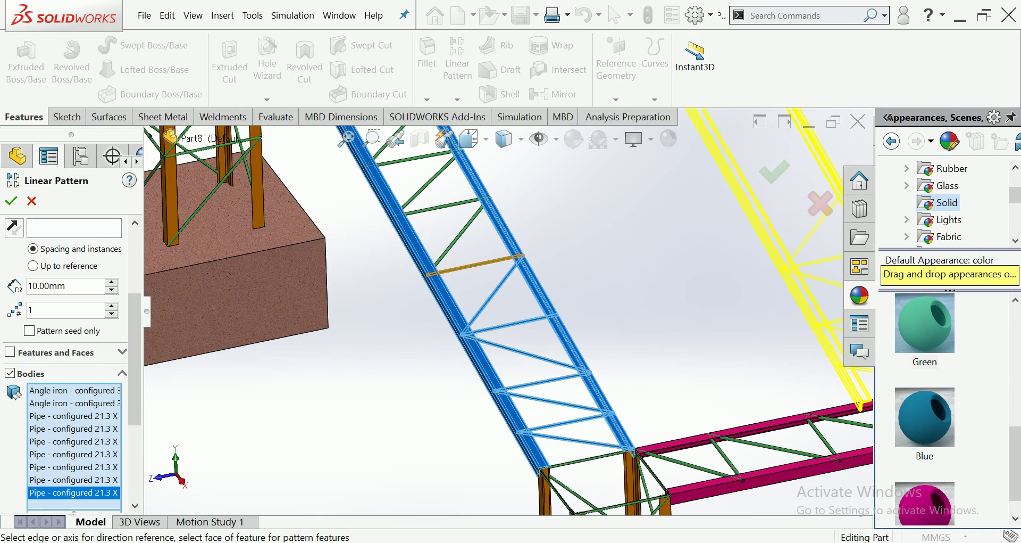
left_click(475, 265)
left_click(457, 236)
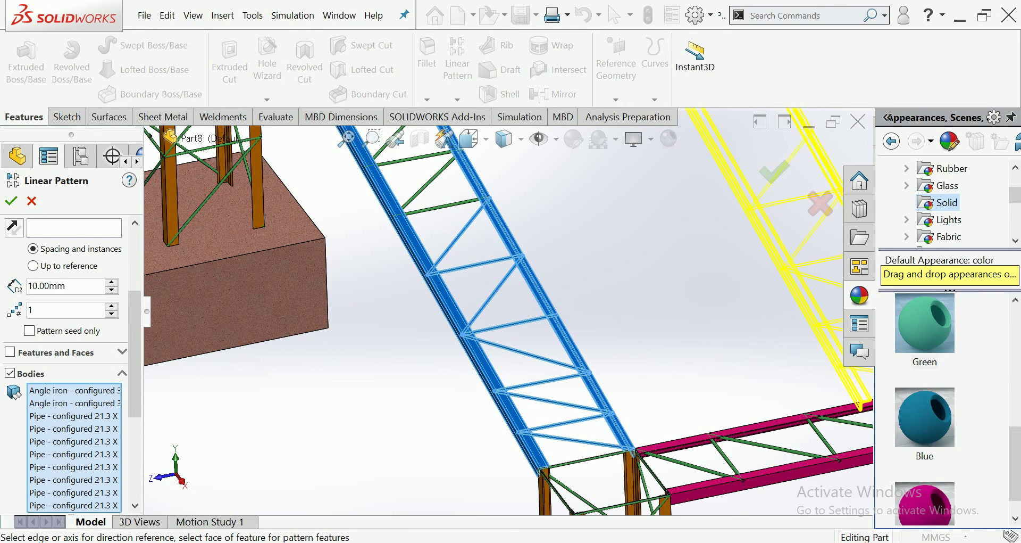
left_click(441, 208)
scroll(442, 208, "down", 2)
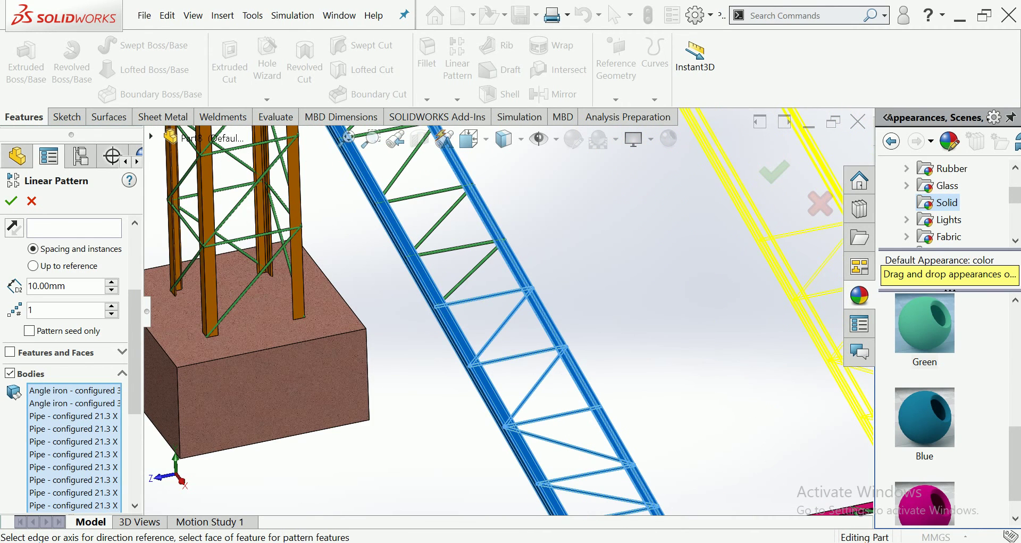
left_click(470, 273)
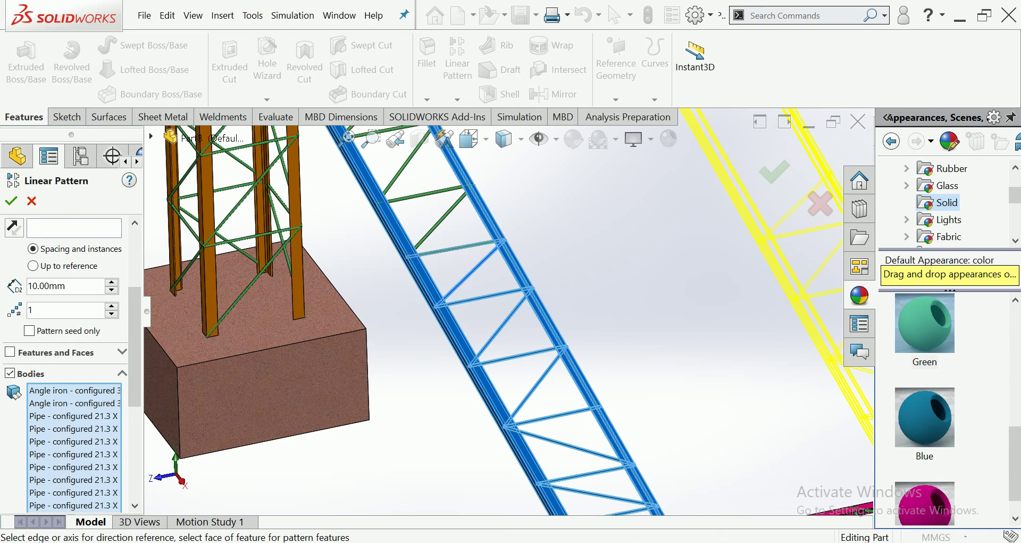
scroll(497, 298, "up", 2)
scroll(498, 298, "down", 3)
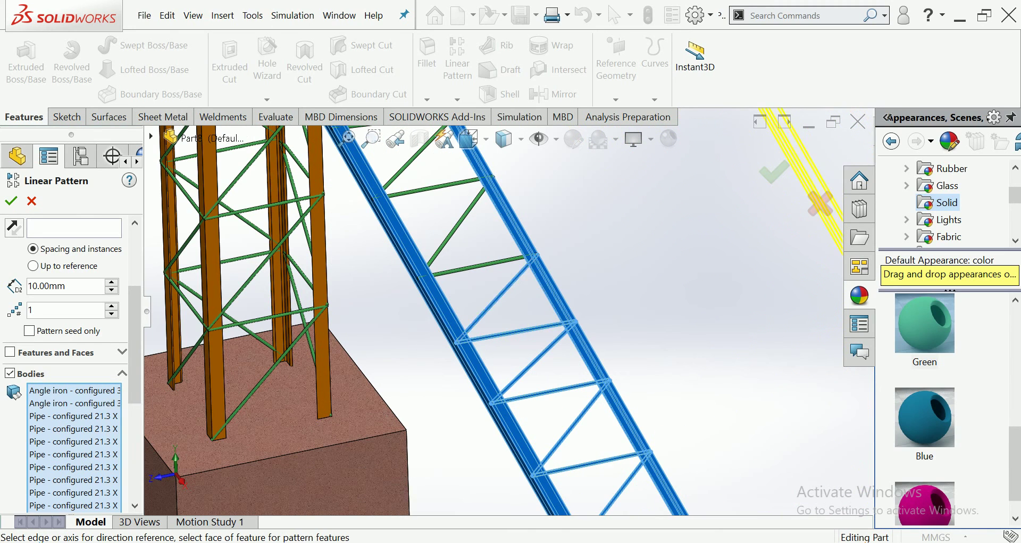
scroll(474, 258, "up", 2)
scroll(474, 258, "down", 2)
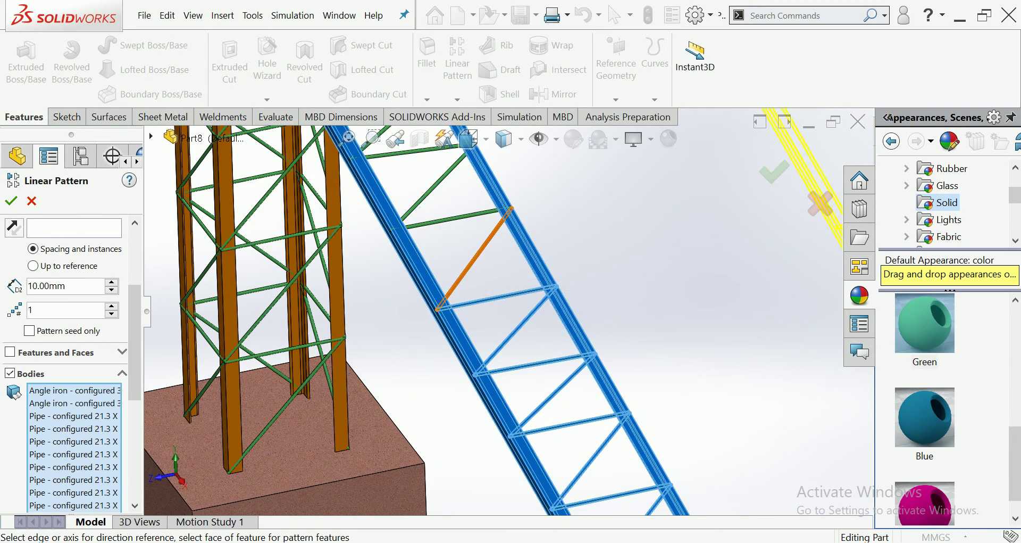
scroll(458, 266, "up", 2)
scroll(457, 266, "down", 3)
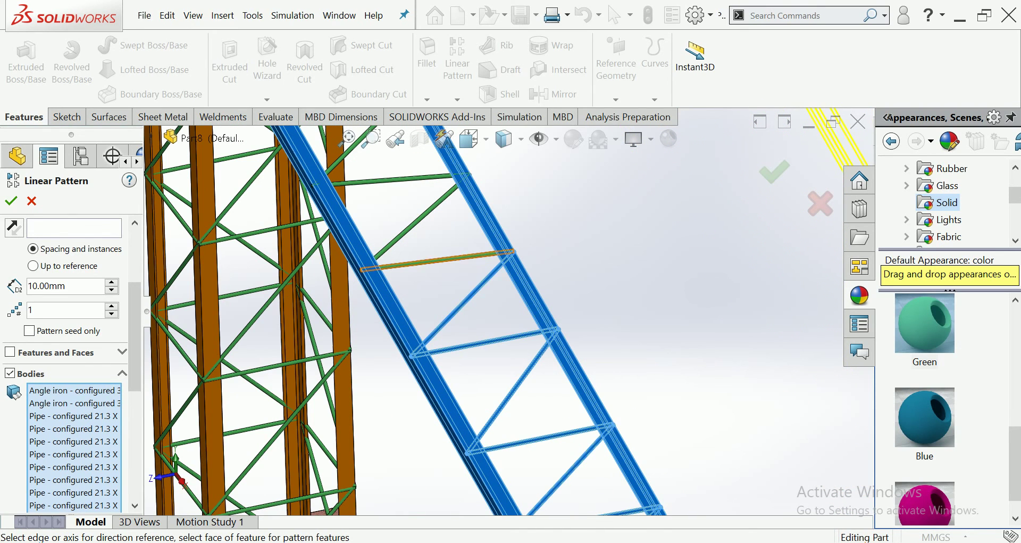
scroll(447, 250, "up", 2)
scroll(447, 250, "down", 2)
Add the remaining lacing pipes and cross-members, then confirm the 4-instance, 1000 mm linear pattern
left_click(447, 250)
scroll(320, 139, "down", 2)
left_click(468, 240)
scroll(468, 241, "up", 2)
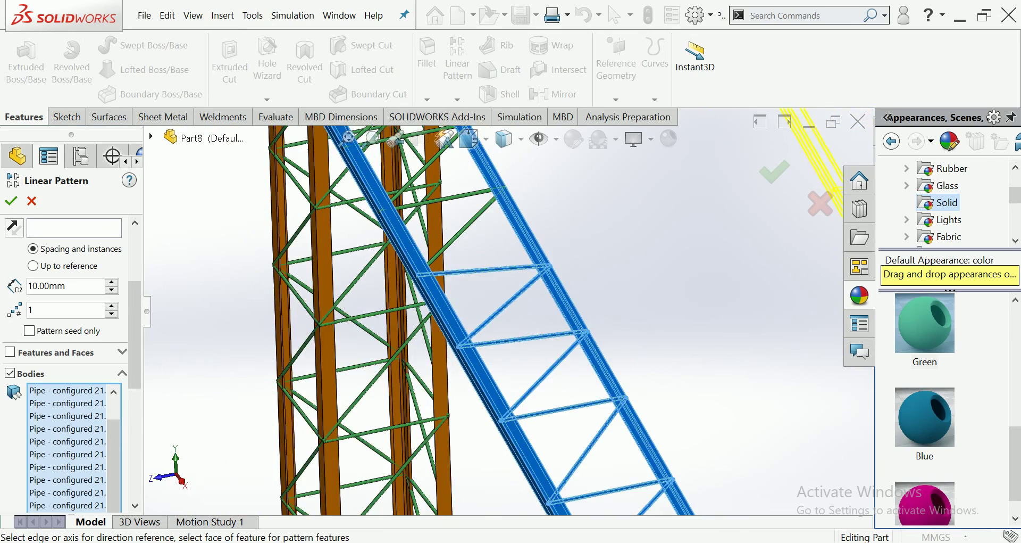
scroll(468, 240, "down", 3)
scroll(407, 287, "up", 2)
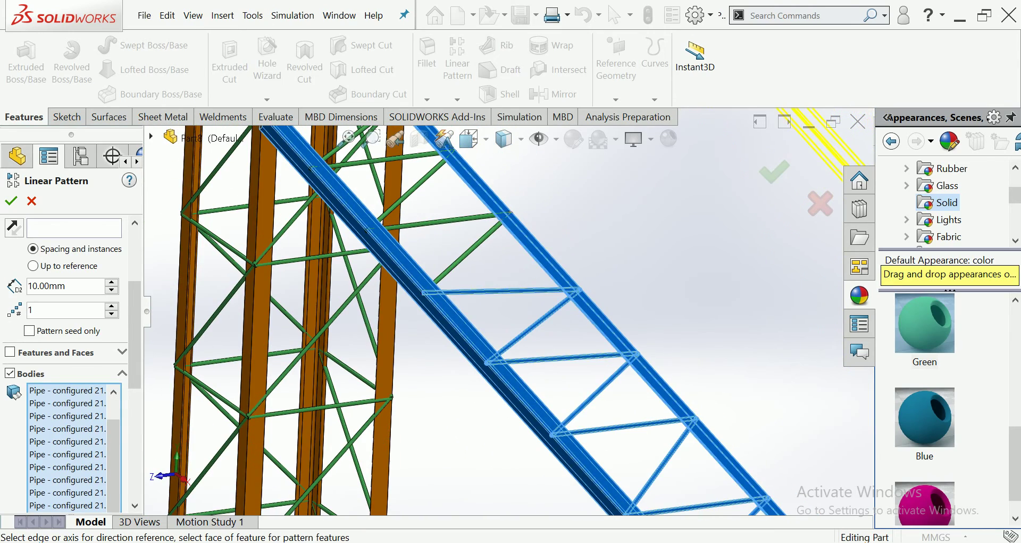
left_click(447, 221)
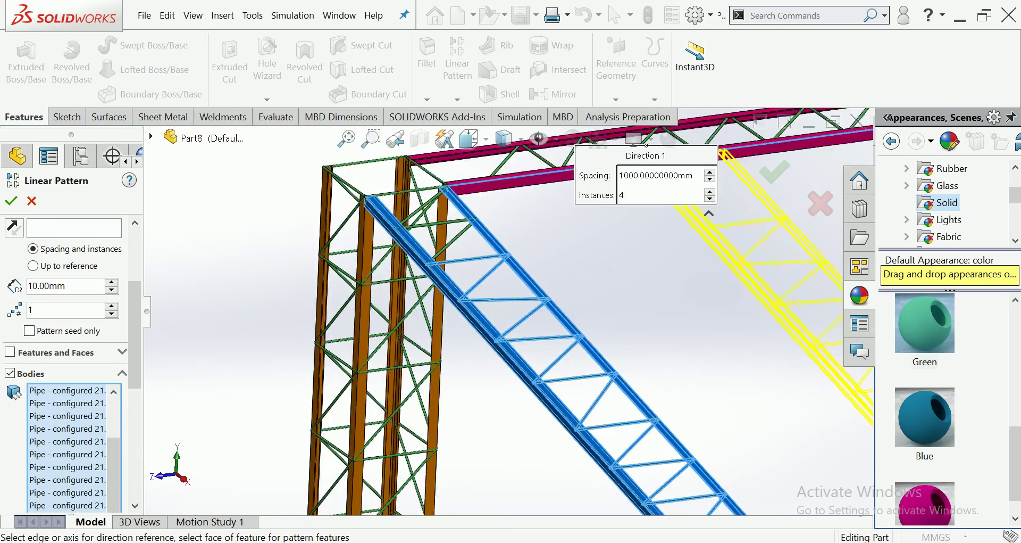
scroll(465, 258, "up", 3)
middle_click_drag(464, 258, 465, 258)
left_click(495, 233)
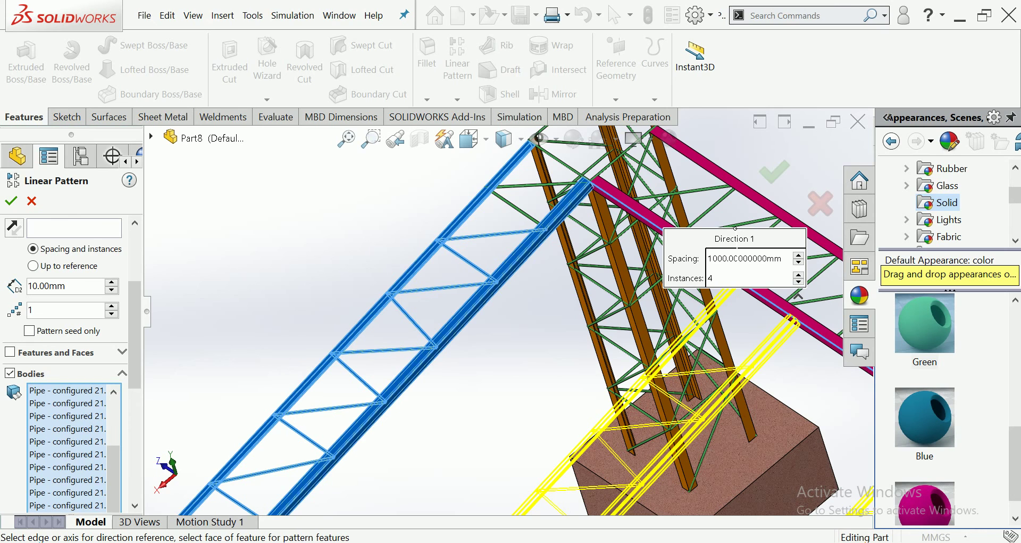
left_click(515, 207)
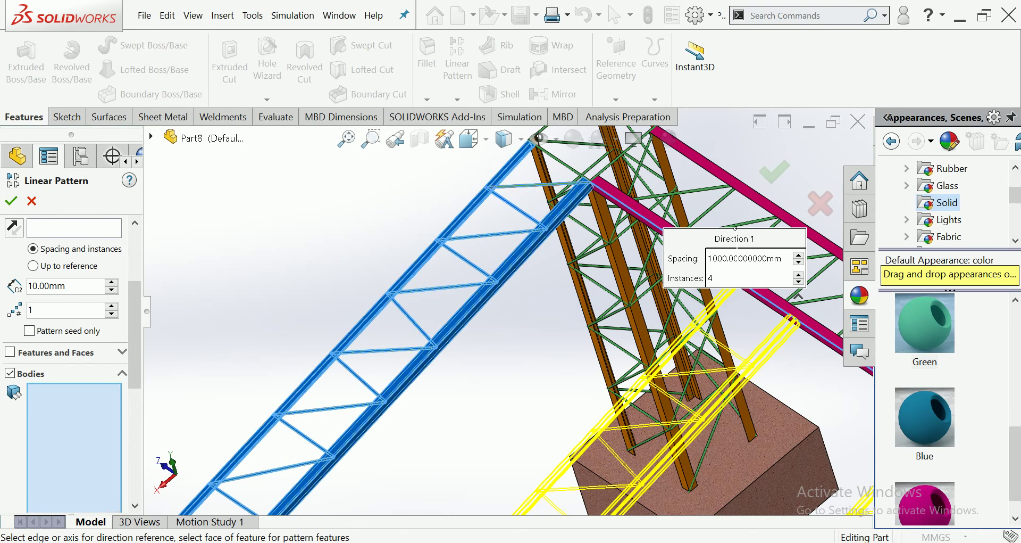
key("f")
middle_click_drag(532, 319, 479, 276)
middle_click_drag(372, 319, 415, 298)
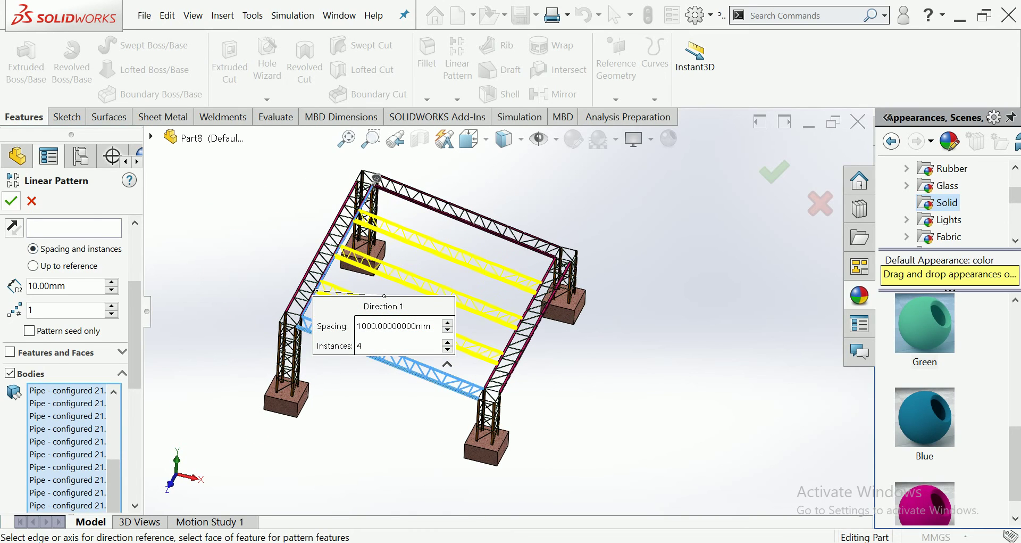
left_click(11, 201)
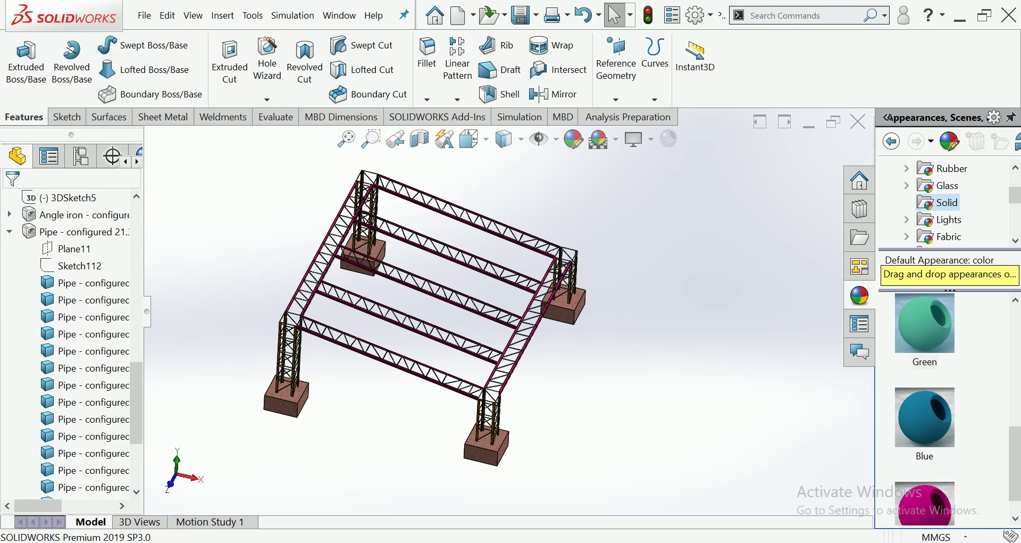
Start Sketch113 on the edge angle-iron beam with the Rectangle tool active
mouse_move(425, 319)
middle_mouse_down()
mouse_move(425, 276)
mouse_move(426, 330)
mouse_move(393, 345)
middle_mouse_up()
scroll(288, 268, "down", 1)
scroll(287, 269, "down", 2)
scroll(287, 269, "down", 3)
scroll(288, 269, "down", 3)
left_click(333, 376)
left_click(389, 341)
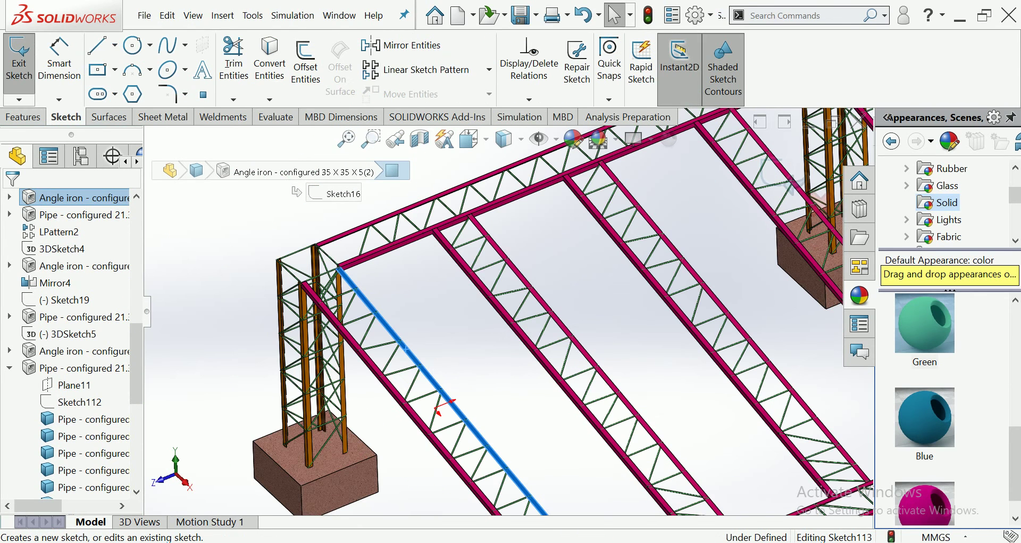
left_click(97, 69)
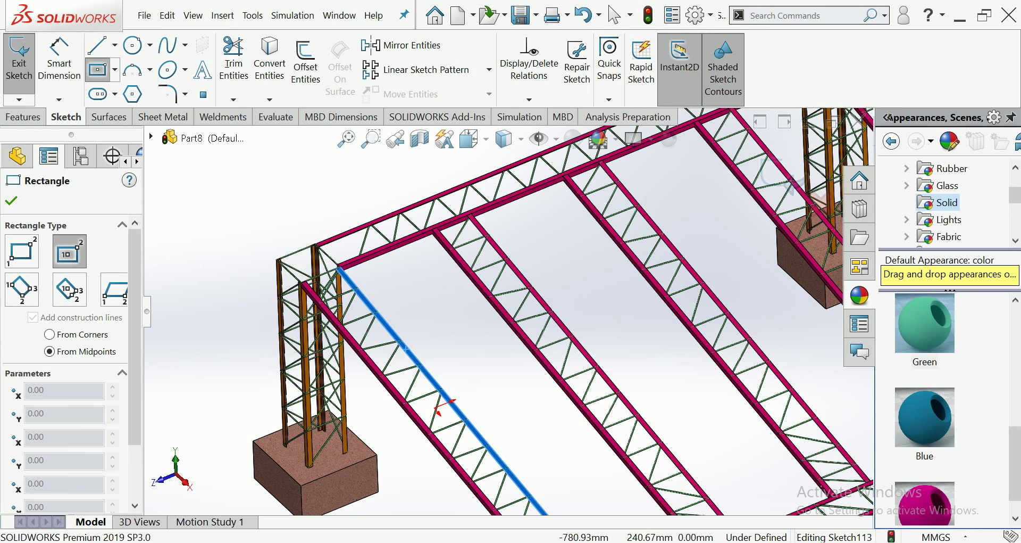
Set the view orientation to Top to look straight down on the frame
scroll(439, 407, "down", 3)
scroll(532, 425, "down", 3)
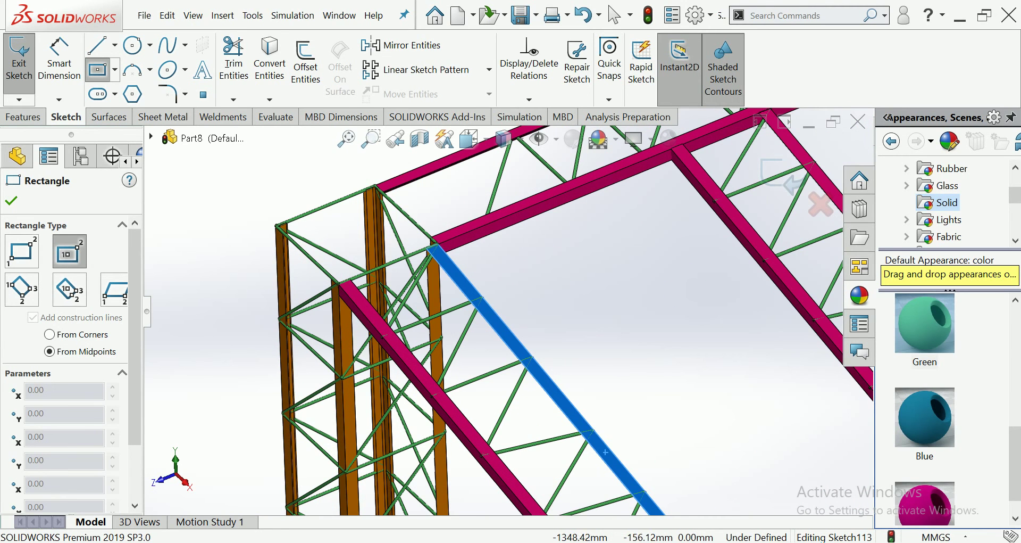
scroll(575, 408, "up", 2)
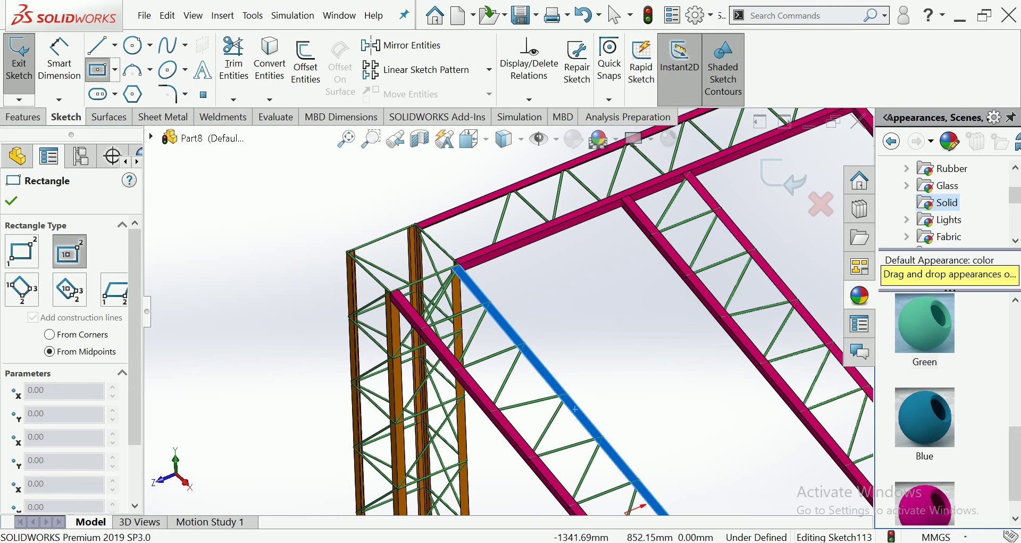
scroll(633, 178, "down", 3)
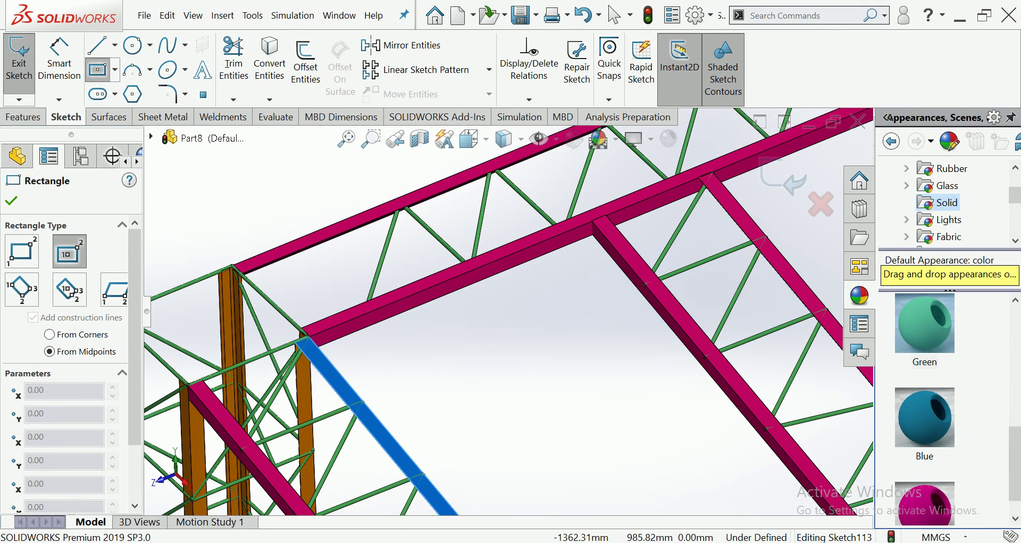
middle_click_drag(532, 319, 493, 474)
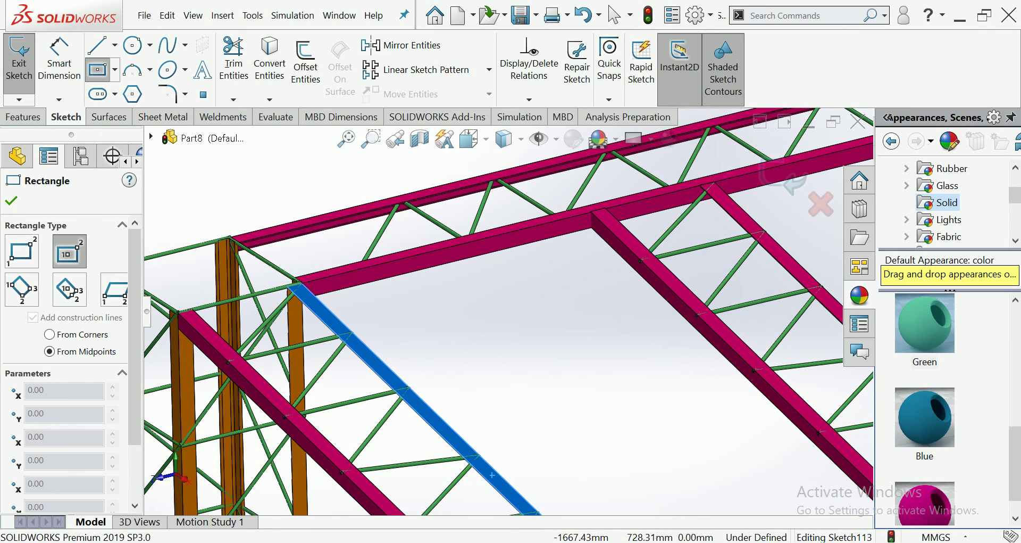
left_click(469, 139)
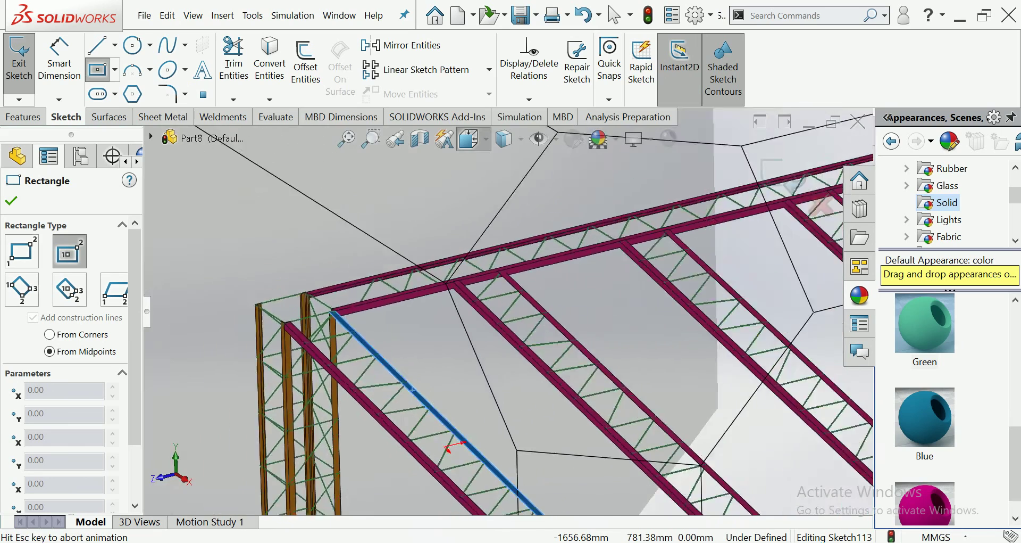
left_click(497, 213)
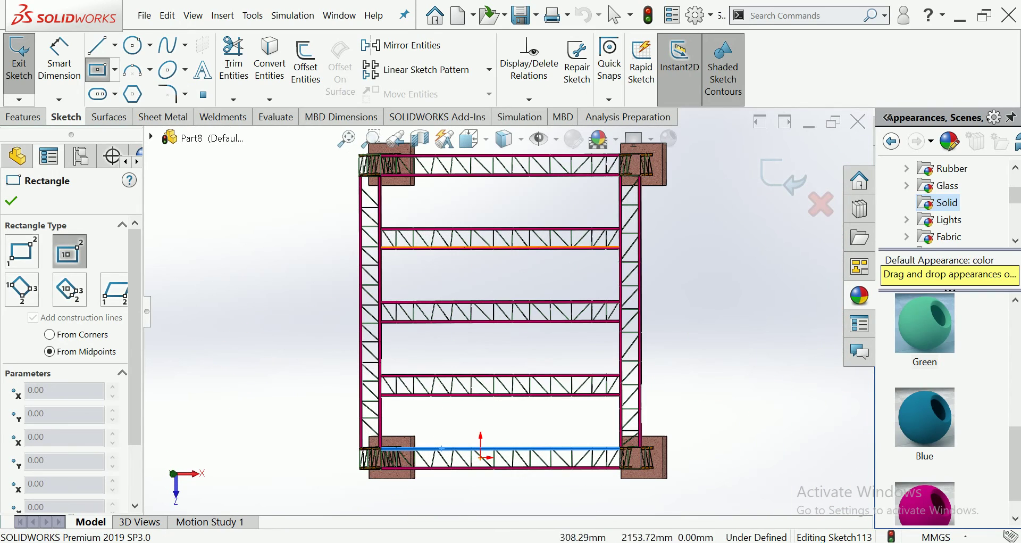
Switch the rectangle tool from a midpoint start to Corner Rectangle
scroll(429, 410, "down", 3)
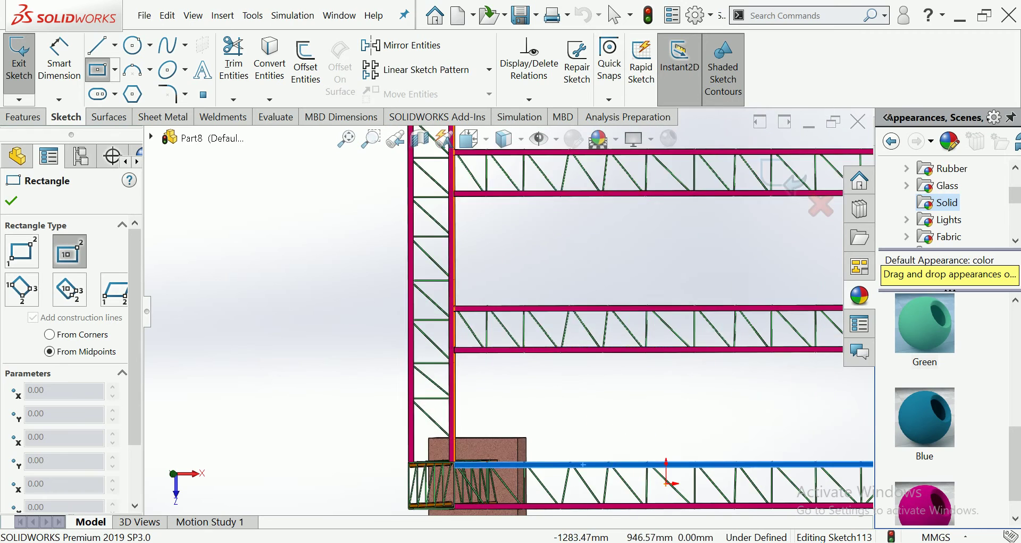
scroll(474, 364, "down", 3)
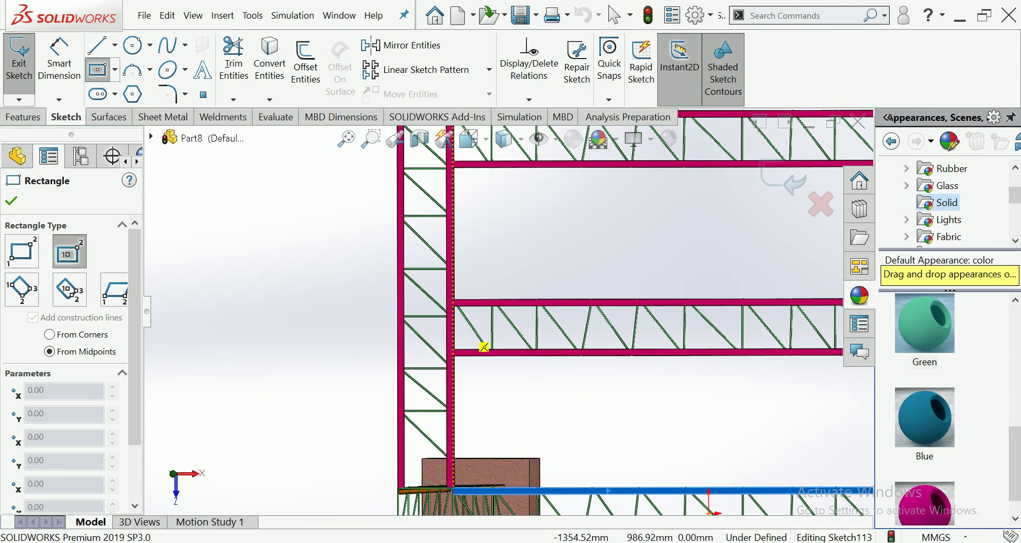
left_click(484, 347)
scroll(500, 319, "up", 3)
left_click(21, 251)
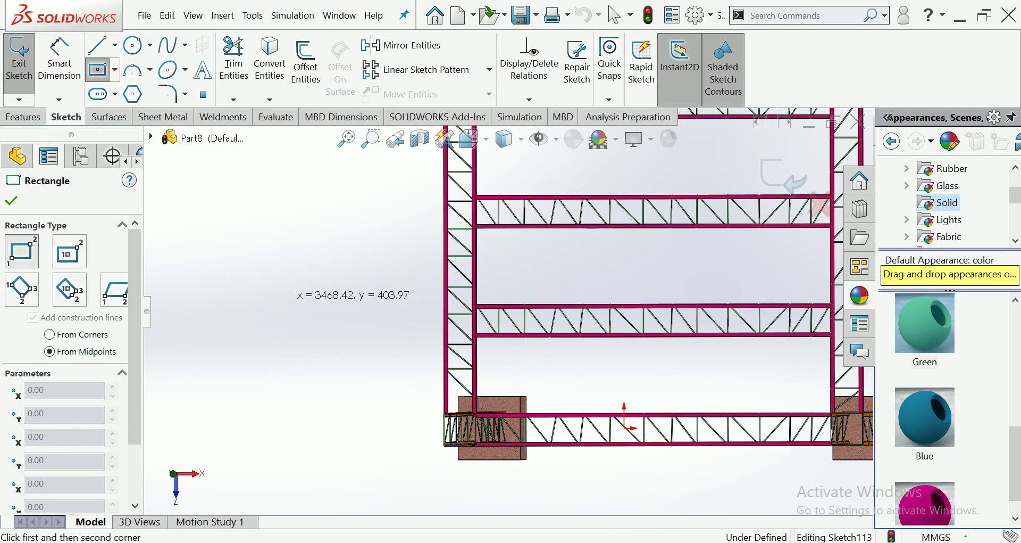
scroll(473, 322, "down", 2)
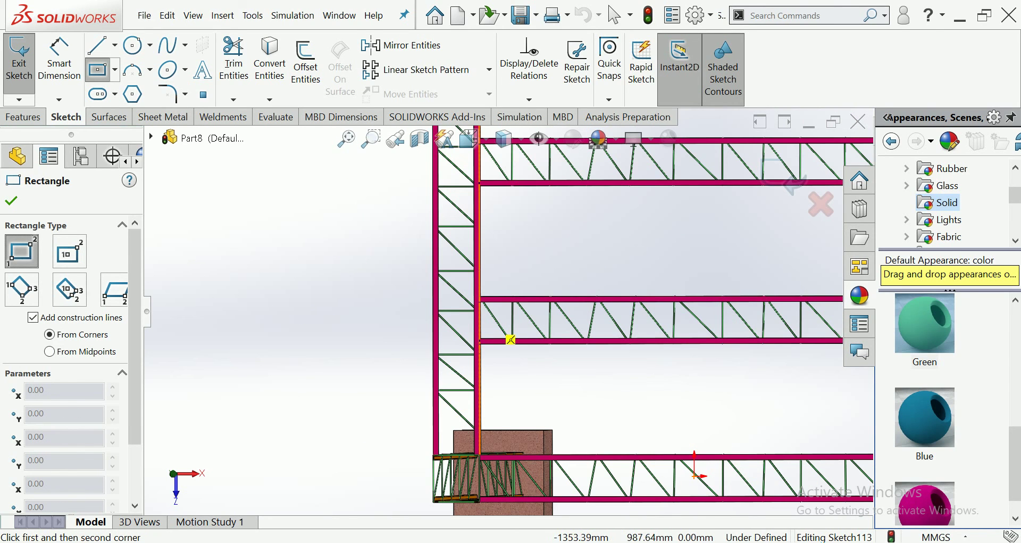
Cancel a stray center-rectangle attempt, restart the tool and reselect Corner Rectangle
left_click(479, 319)
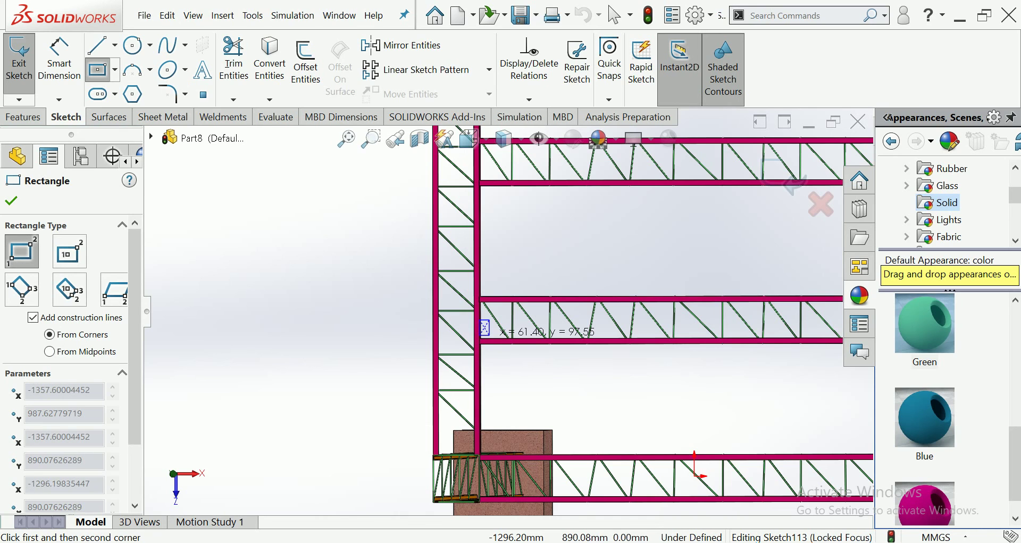
left_click(69, 251)
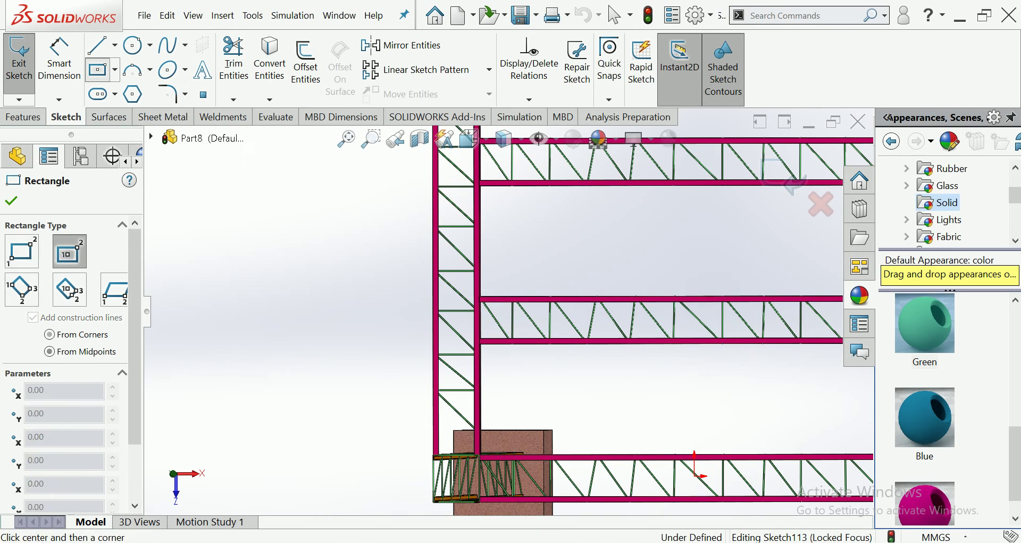
key("Escape")
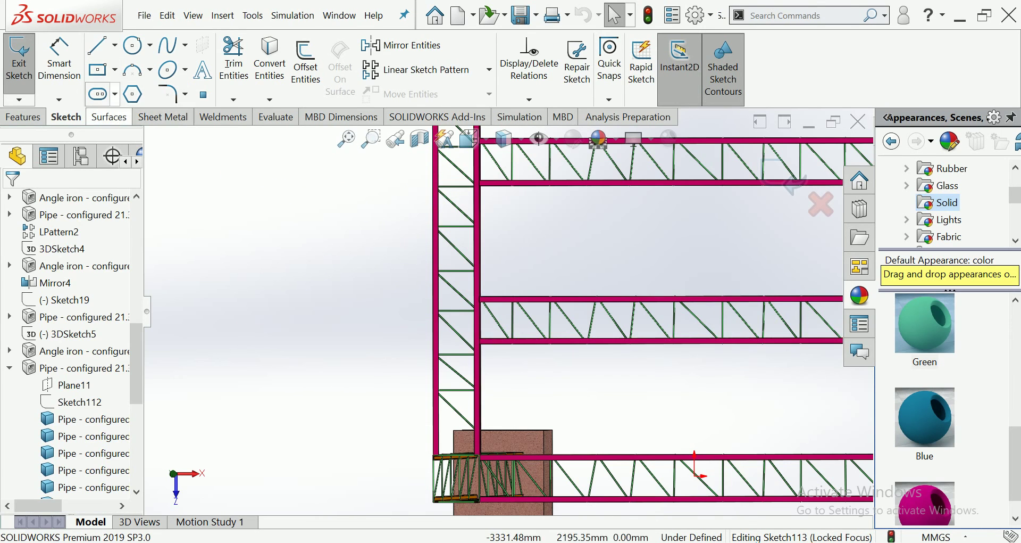
key("Return")
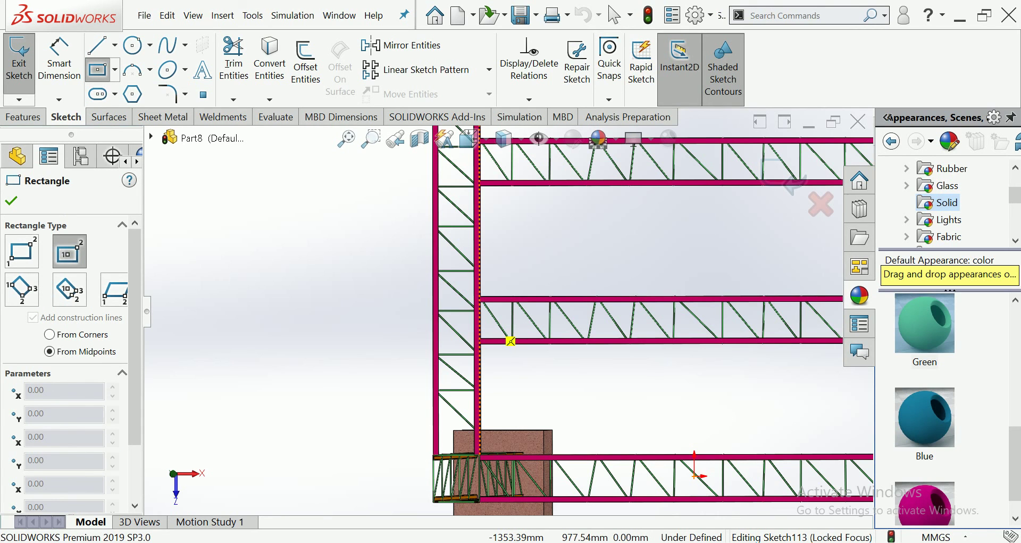
left_click(511, 341)
scroll(508, 319, "up", 3)
left_click(22, 252)
left_click(50, 334)
Draw a corner rectangle from the frame's left side to its opposite corner
left_click(488, 320)
scroll(704, 447, "up", 3)
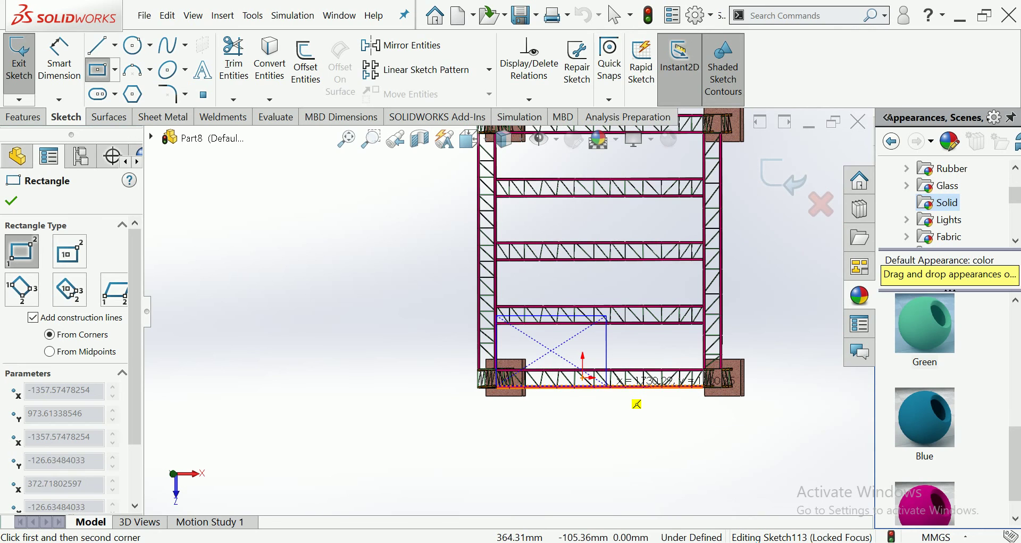
scroll(636, 403, "down", 1)
scroll(633, 403, "down", 2)
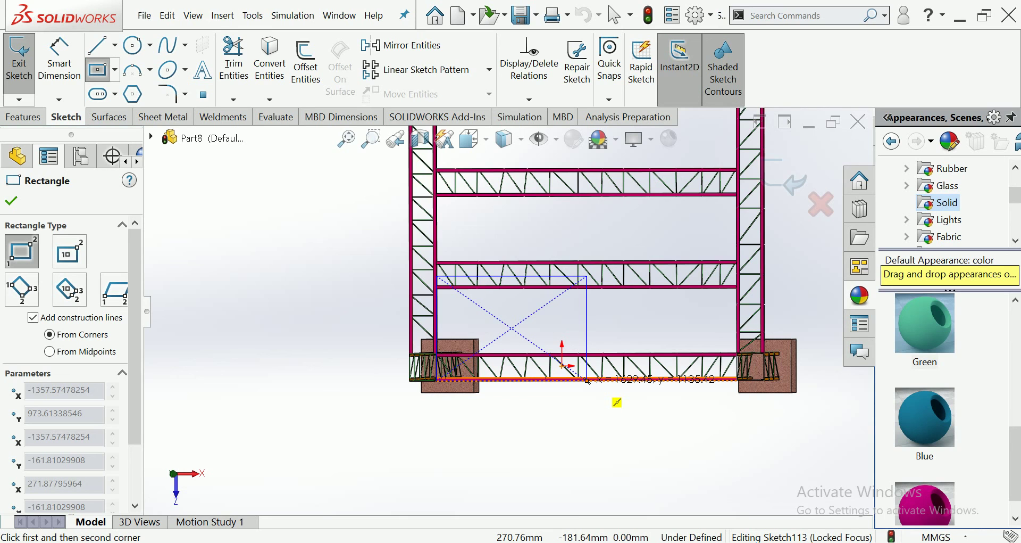
left_click(587, 380)
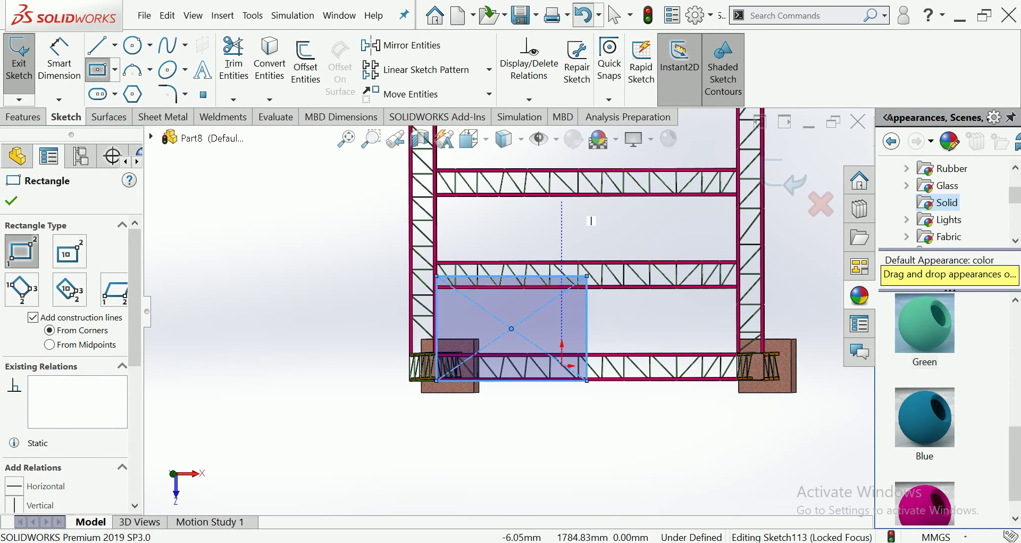
Undo that rectangle and place the first corner of a new corner rectangle
key("ctrl+z")
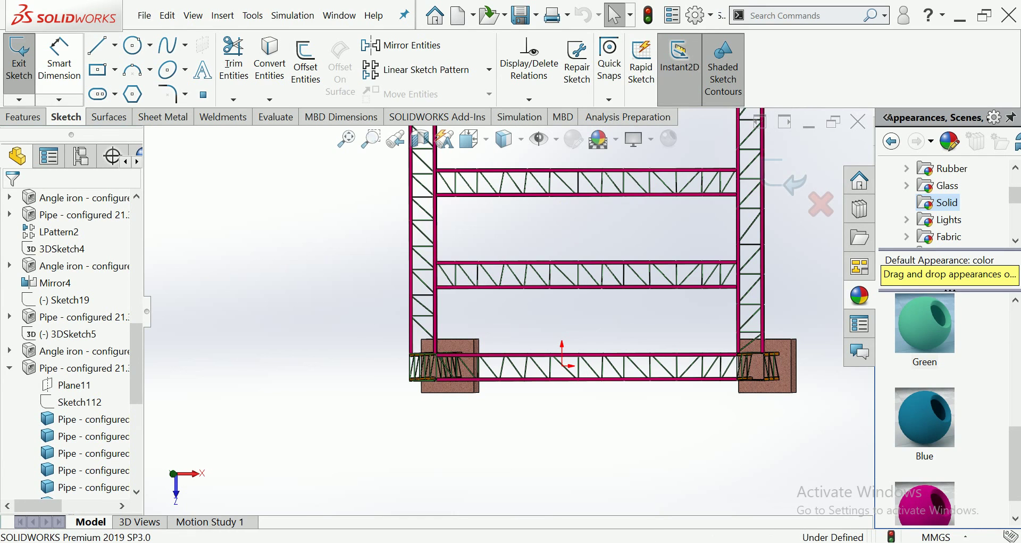
left_click(97, 69)
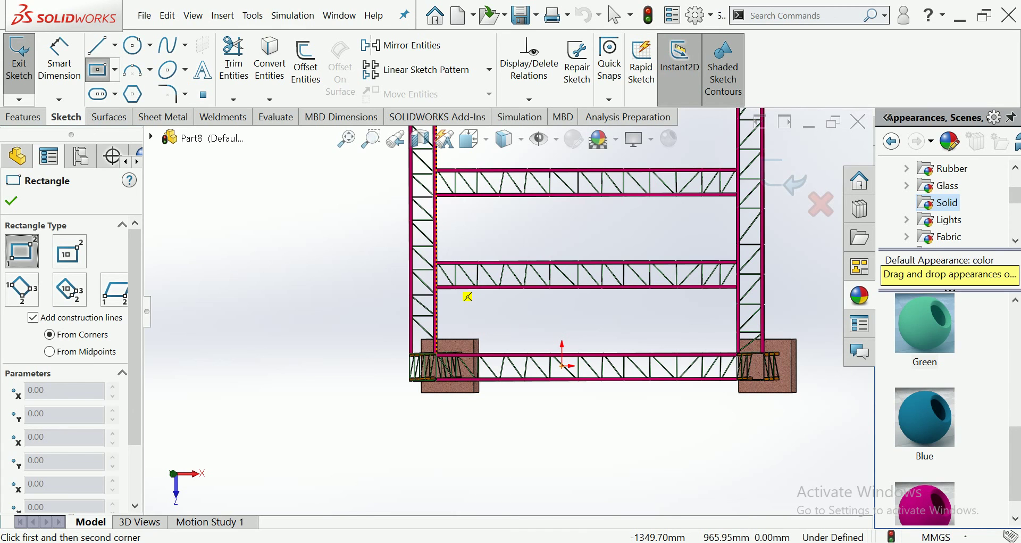
left_click(468, 296)
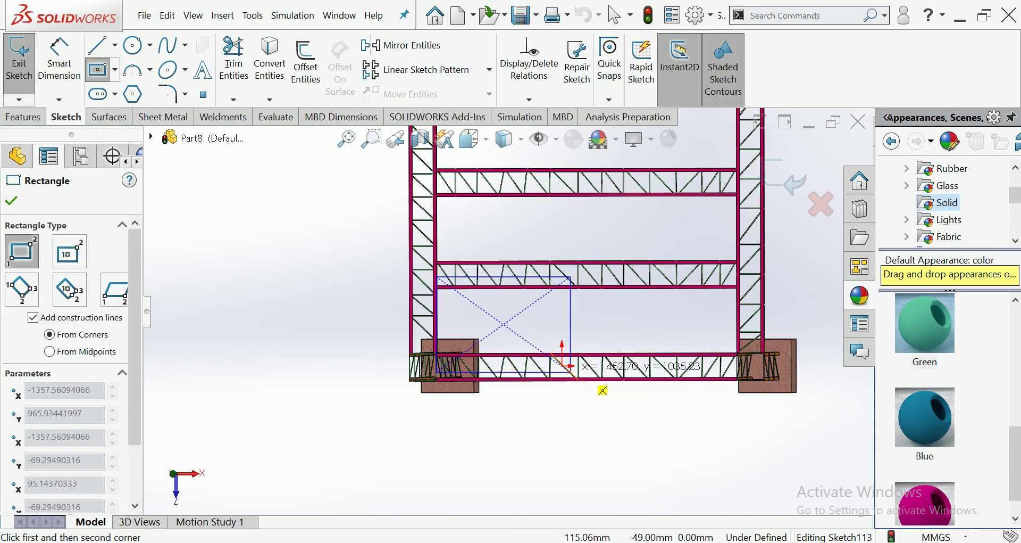
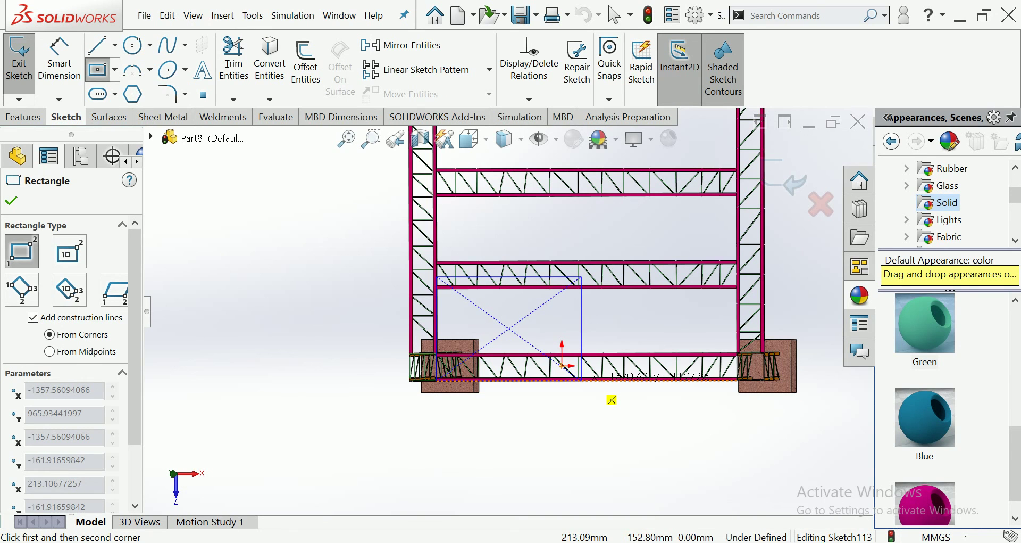
Finish the rectangle sketch over the corner bay of the truss
left_click(581, 379)
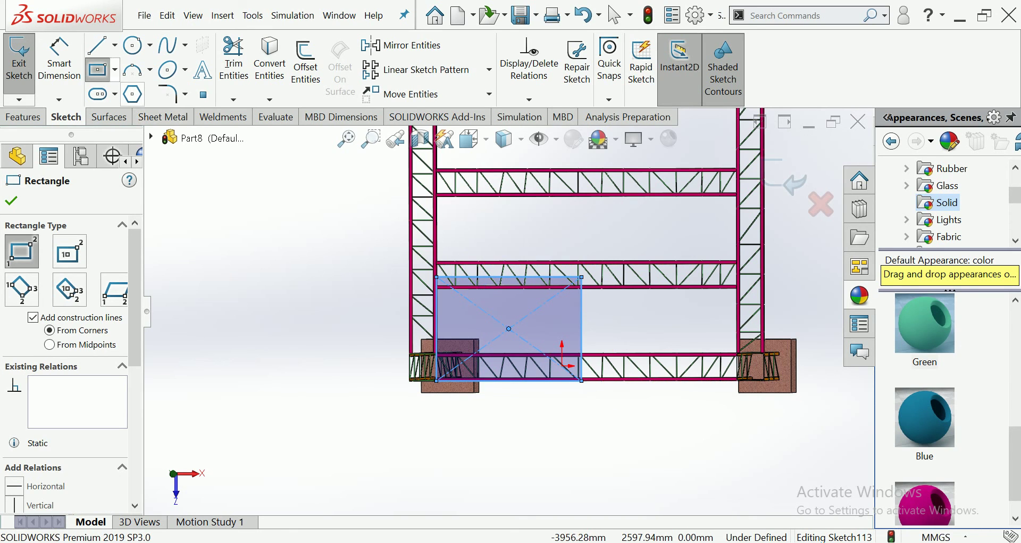
left_click(69, 250)
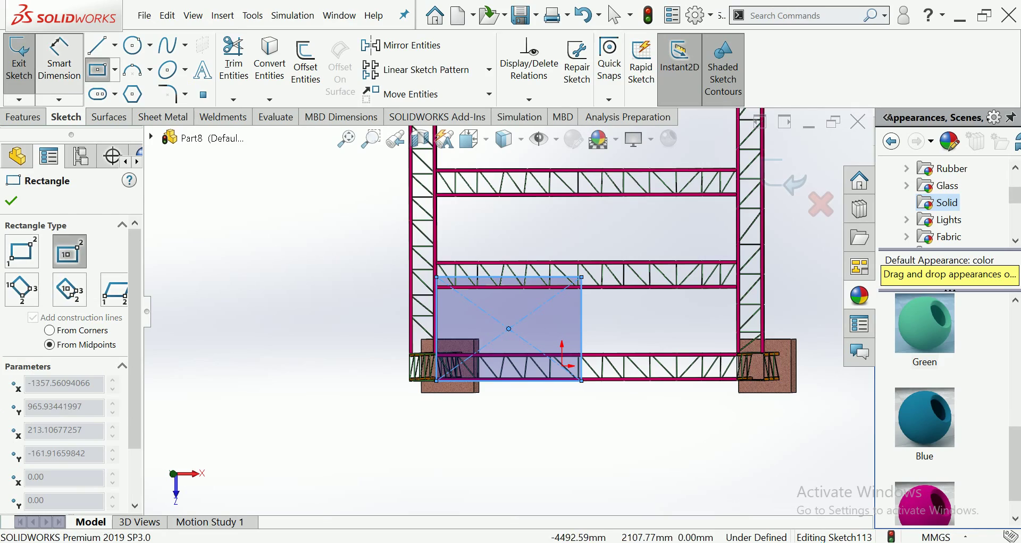
left_click(59, 59)
mouse_move(510, 266)
middle_mouse_down()
mouse_move(564, 346)
mouse_move(585, 266)
middle_mouse_up()
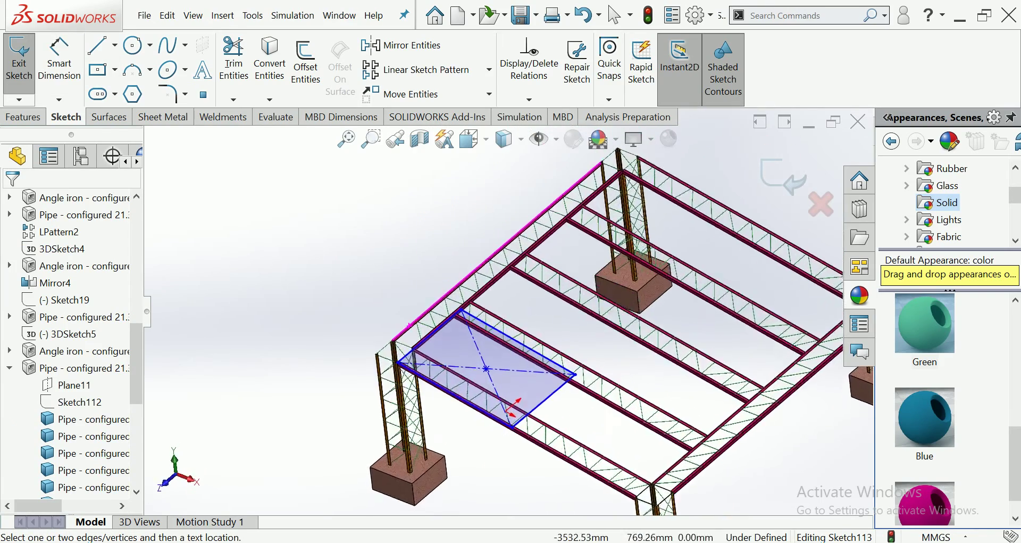
Extrude the corner-bay rectangle 50 mm deep as the Boss-Extrude2 plate
left_click(24, 117)
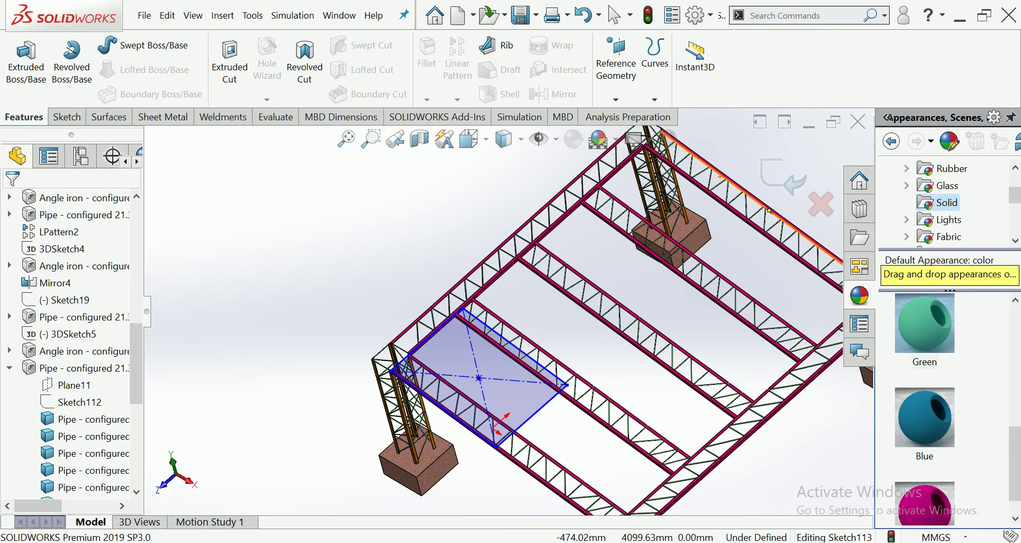
left_click(26, 59)
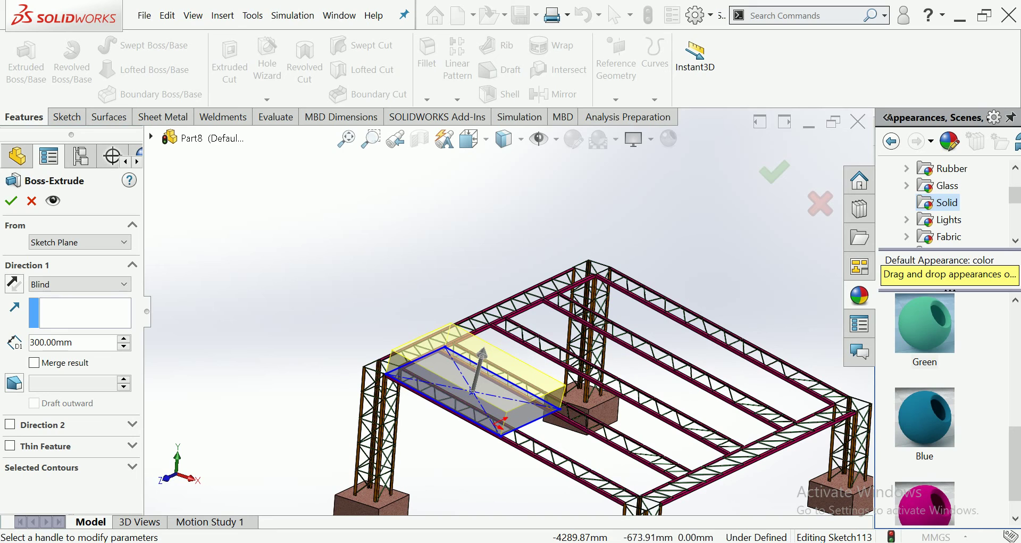
type("55")
key("Return")
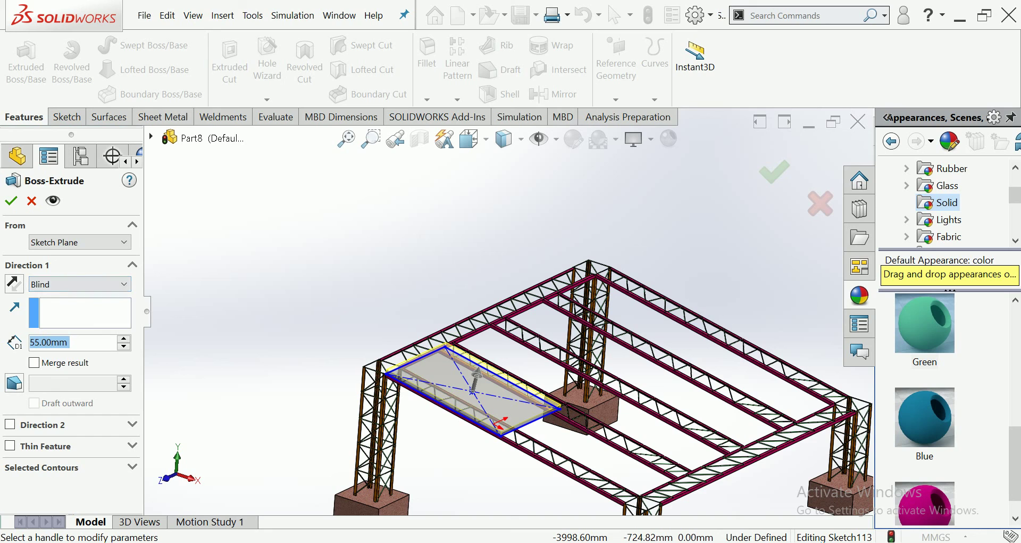
type("50")
key("Return")
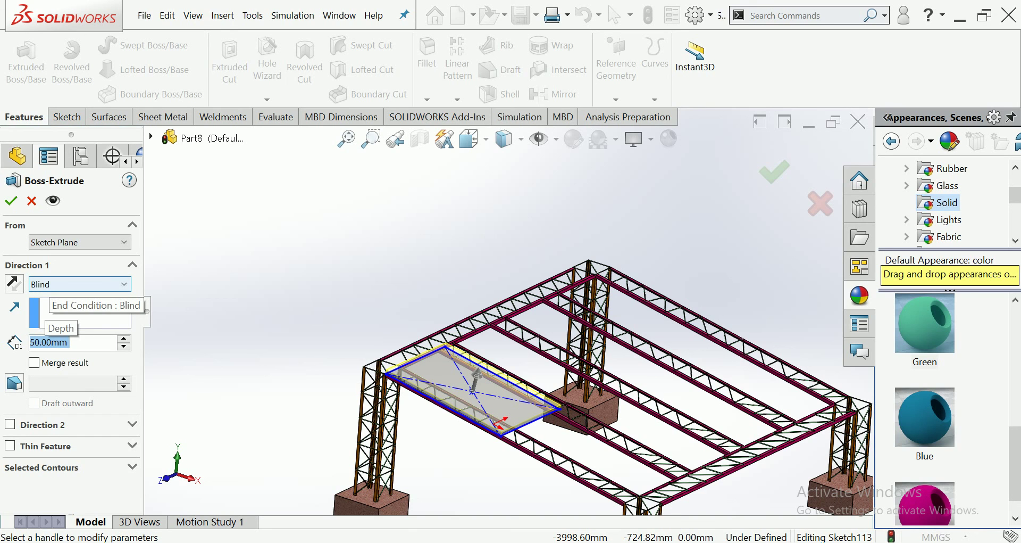
key("Return")
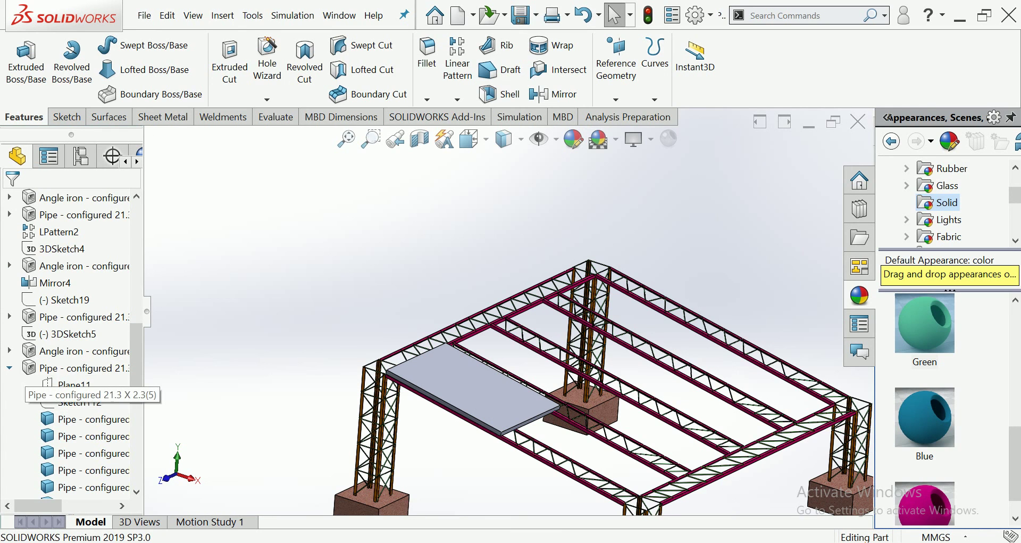
left_click(64, 487)
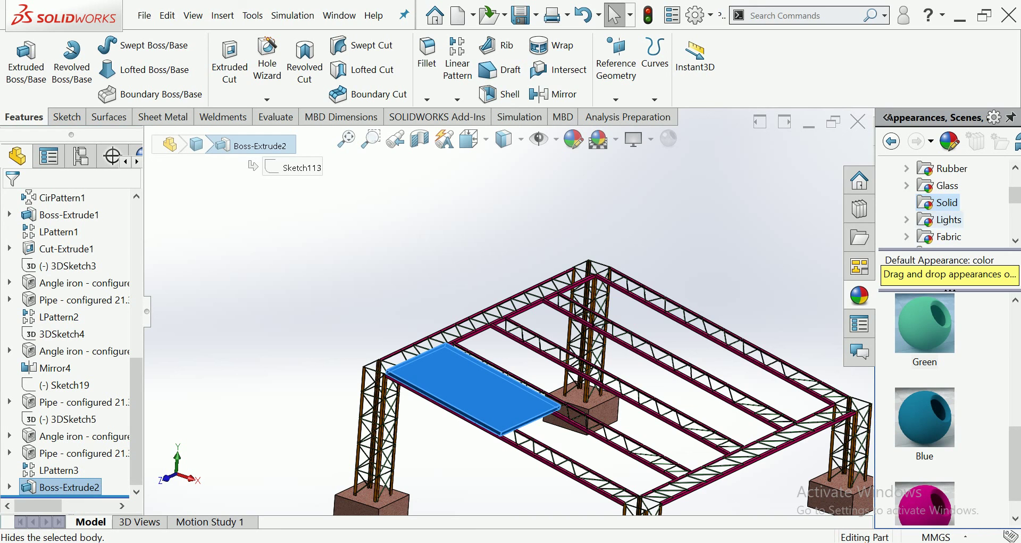
Apply the Lights > Neon Tube > Blue Neon Tube appearance to the plate
double_click(949, 219)
left_click(978, 202)
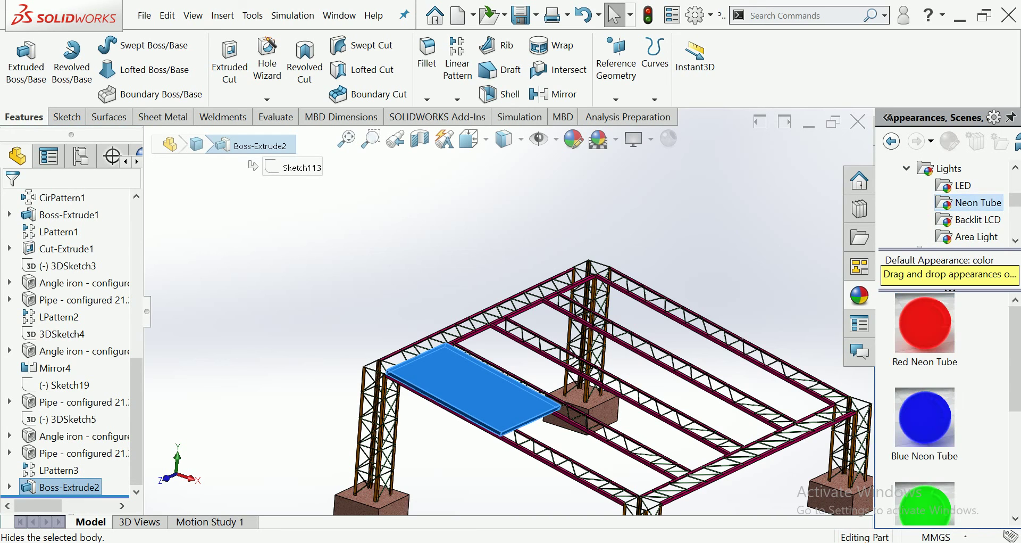
left_click_drag(924, 417, 474, 388)
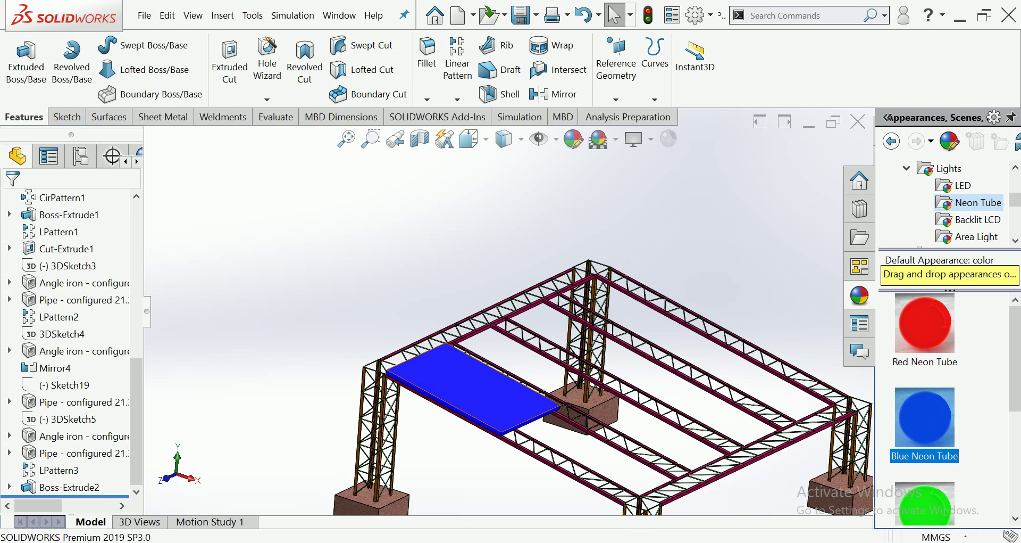
Make the Boss-Extrude2 plate transparent with Change Transparency
left_click(70, 487)
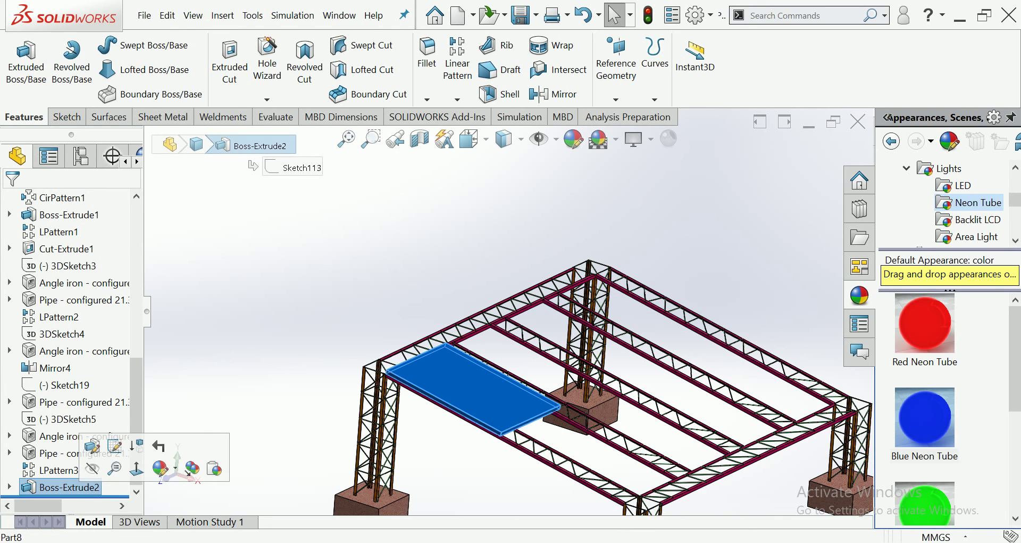
right_click(71, 487)
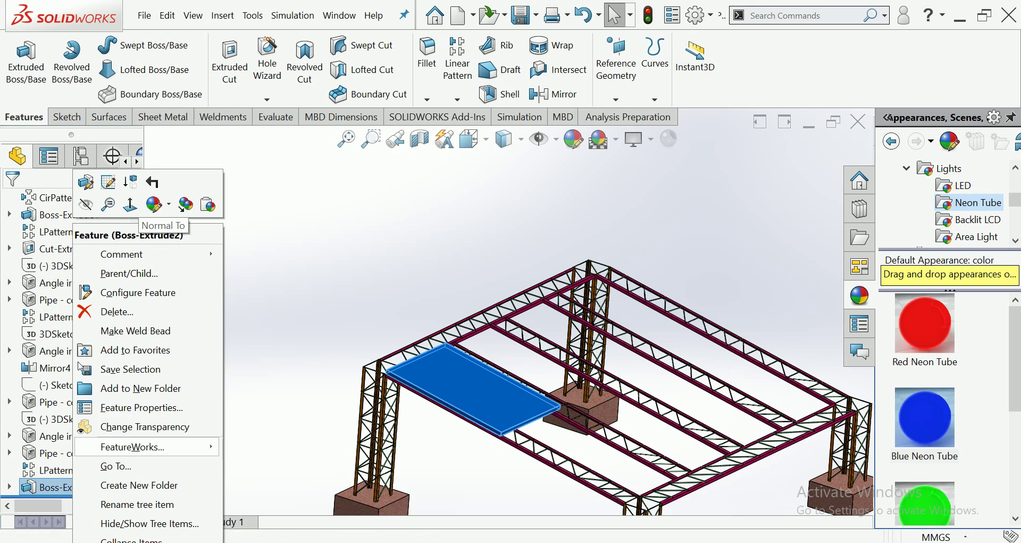
left_click(146, 427)
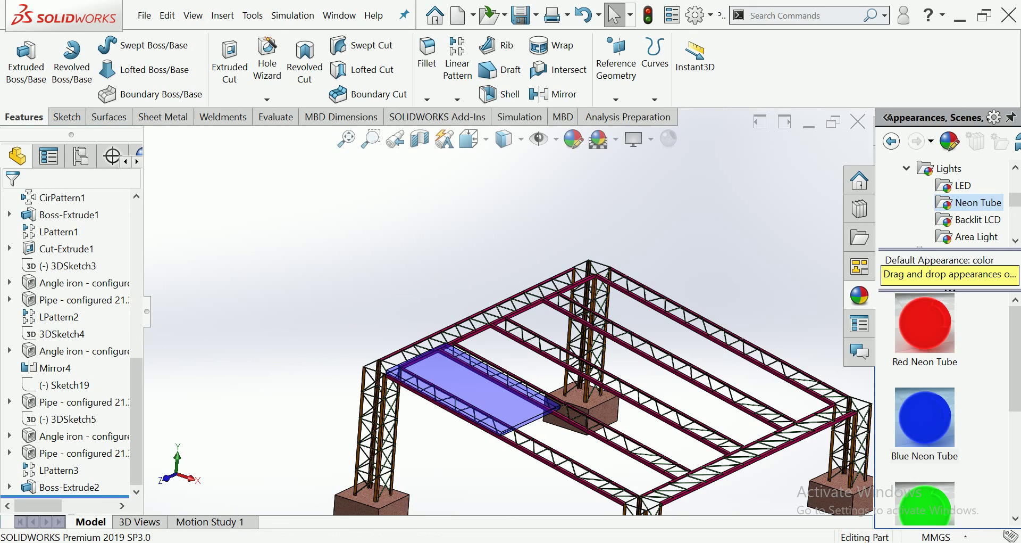
scroll(524, 311, "up", 3)
mouse_move(524, 312)
middle_mouse_down()
mouse_move(559, 298)
mouse_move(465, 347)
mouse_move(433, 296)
middle_mouse_up()
scroll(524, 312, "down", 5)
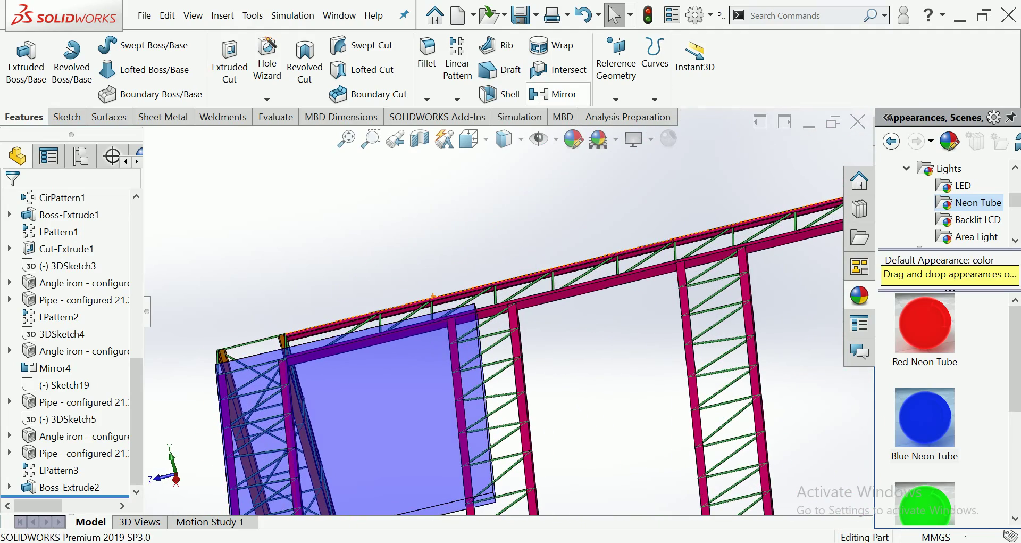
left_click(616, 63)
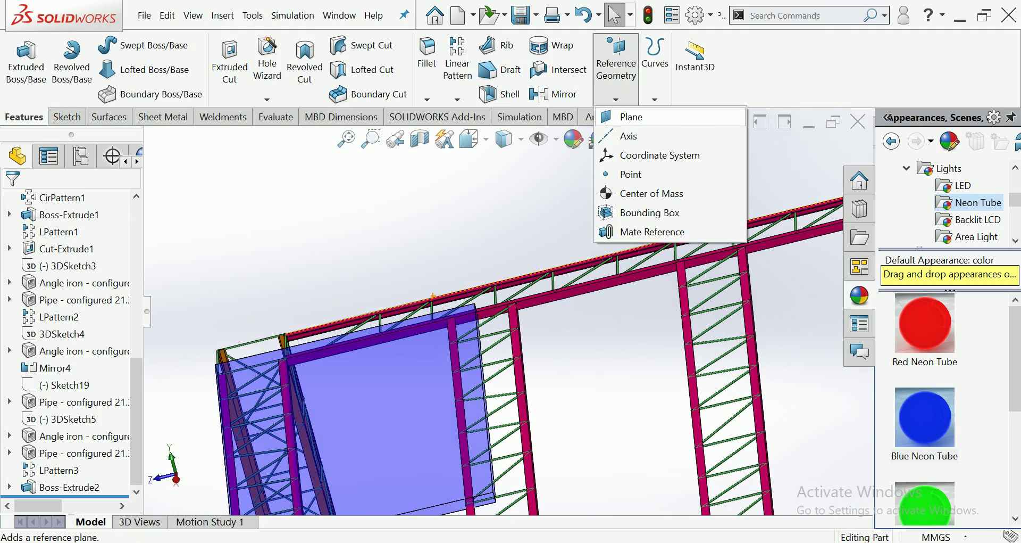
left_click(632, 116)
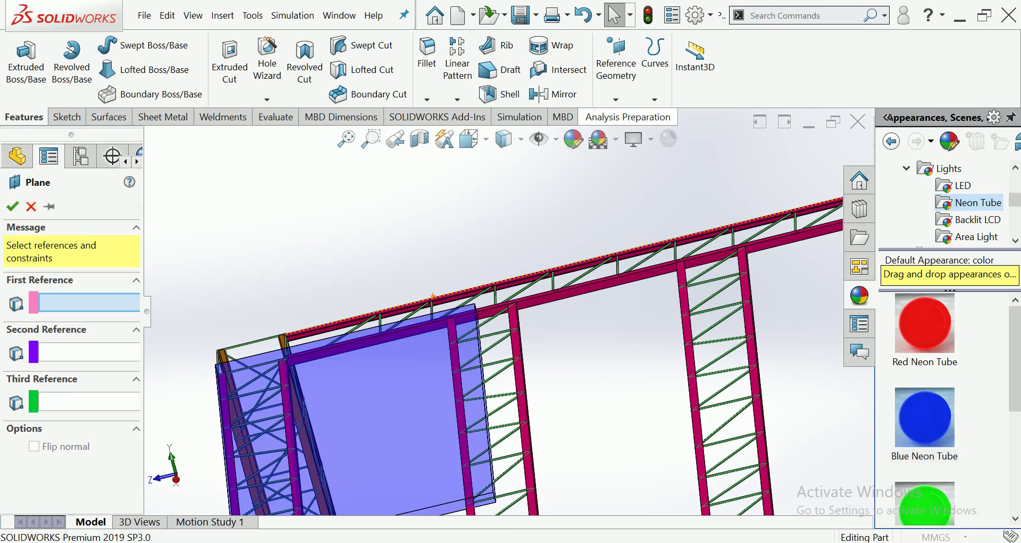
scroll(514, 329, "down", 3)
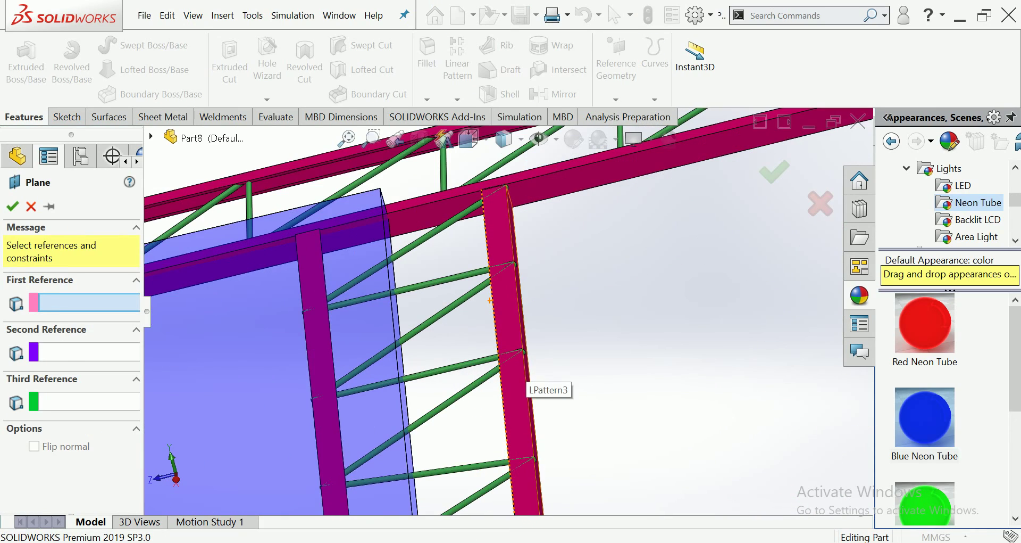
left_click(516, 373)
scroll(514, 326, "up", 5)
mouse_move(514, 325)
middle_mouse_down()
mouse_move(459, 373)
mouse_move(479, 319)
middle_mouse_up()
scroll(479, 320, "down", 3)
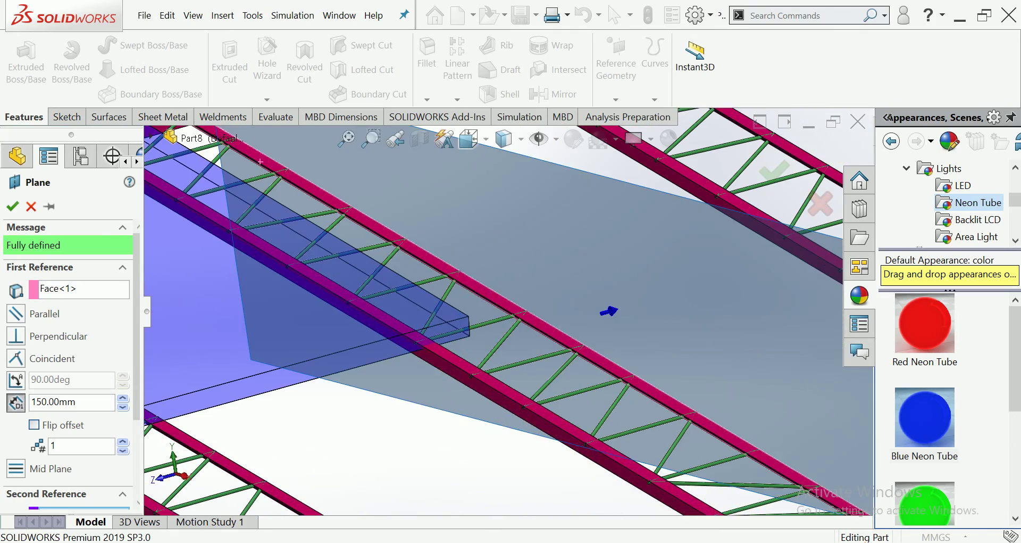
left_click(532, 320)
scroll(532, 319, "up", 5)
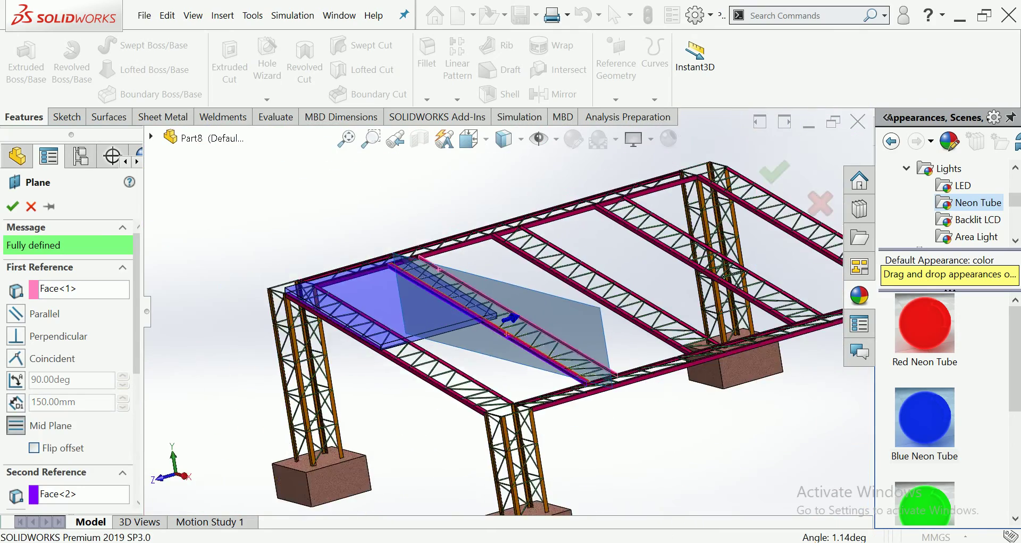
middle_click_drag(532, 319, 537, 314)
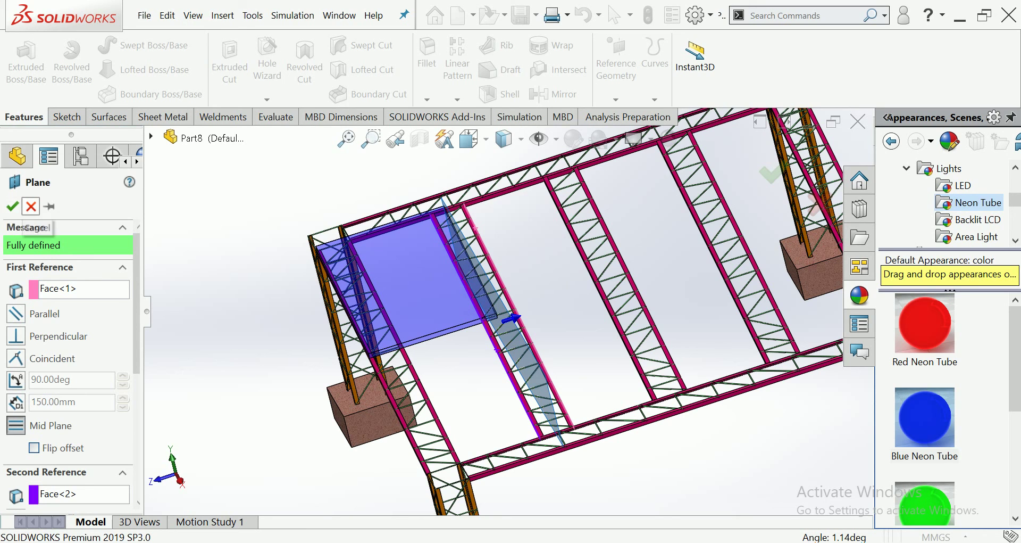
left_click(31, 206)
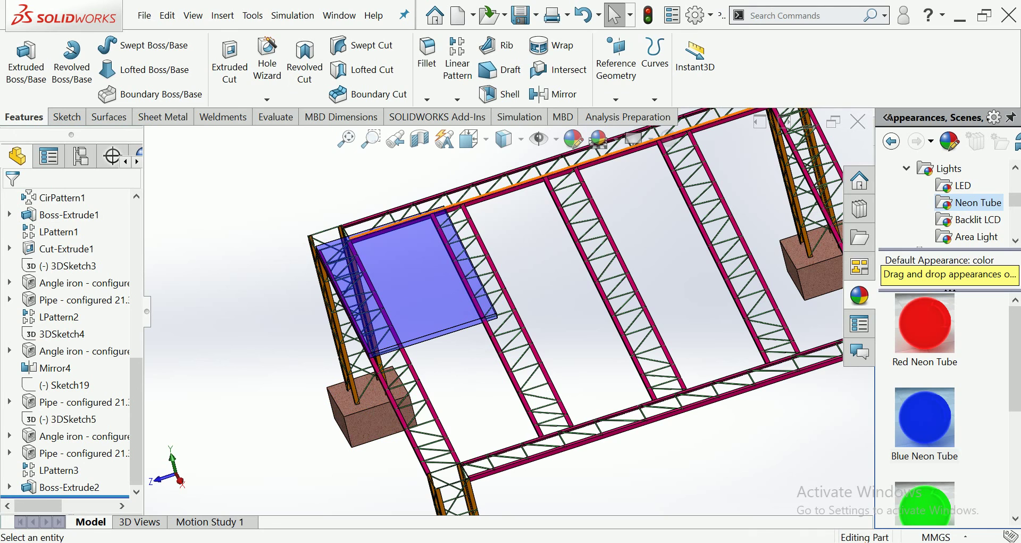
left_click(457, 99)
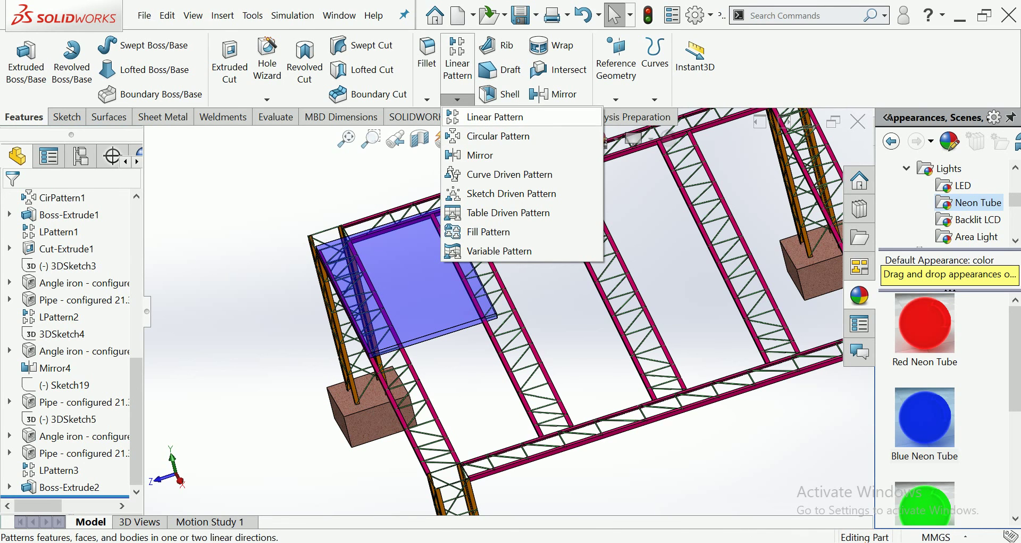
Start a Linear Pattern with the plate's edge as Direction 1
left_click(494, 116)
scroll(373, 223, "down", 3)
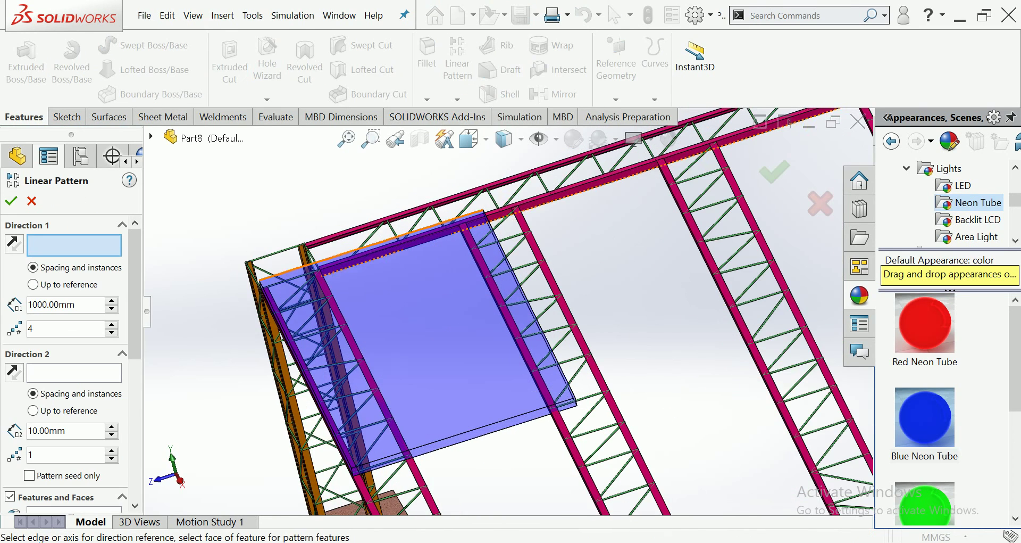
middle_click_drag(404, 228, 460, 239)
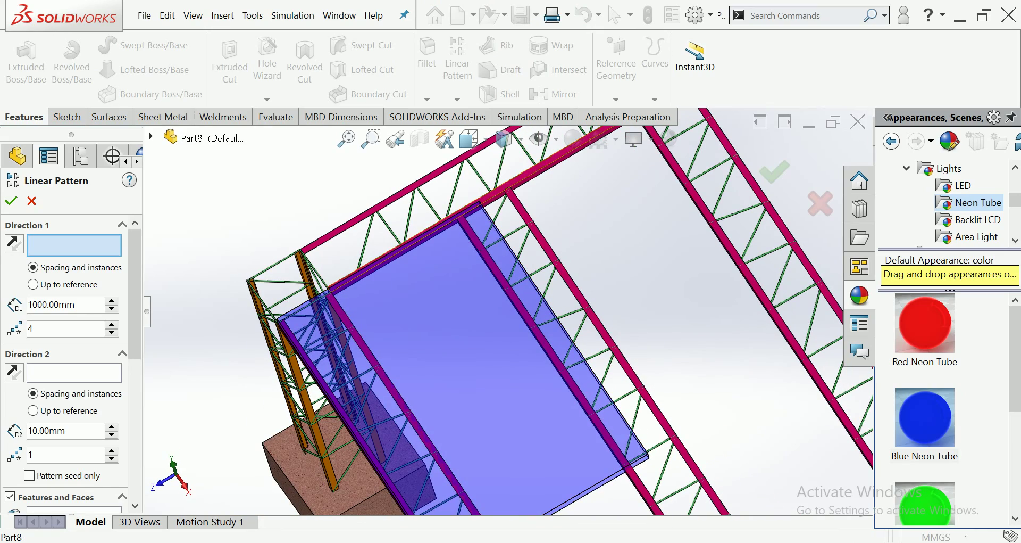
key("ctrl+7")
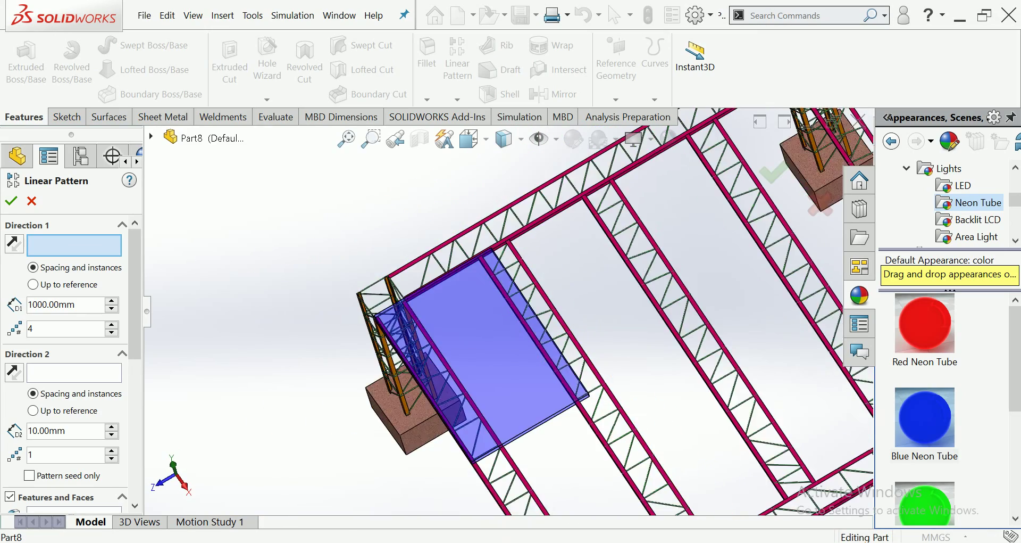
middle_click_drag(533, 272, 574, 301)
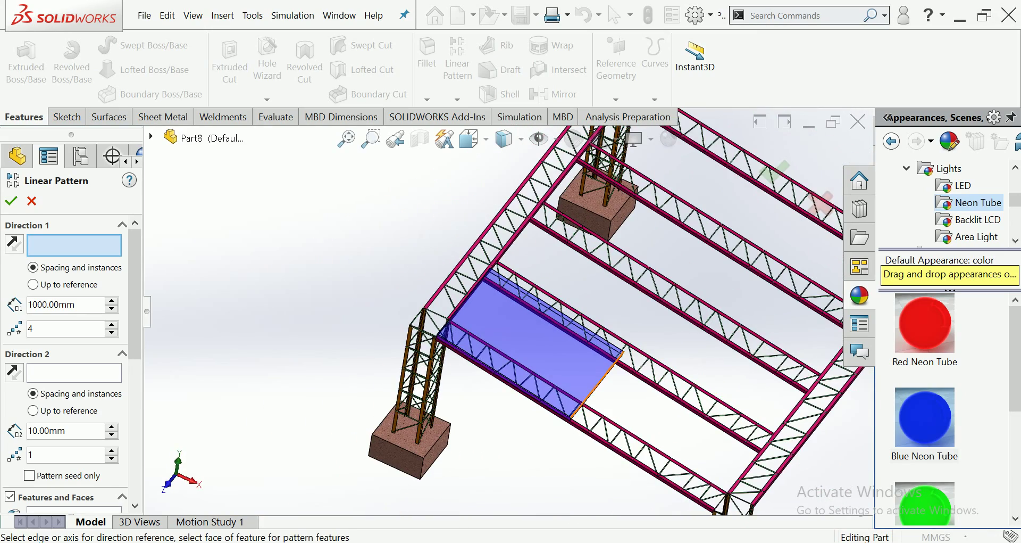
left_click(567, 423)
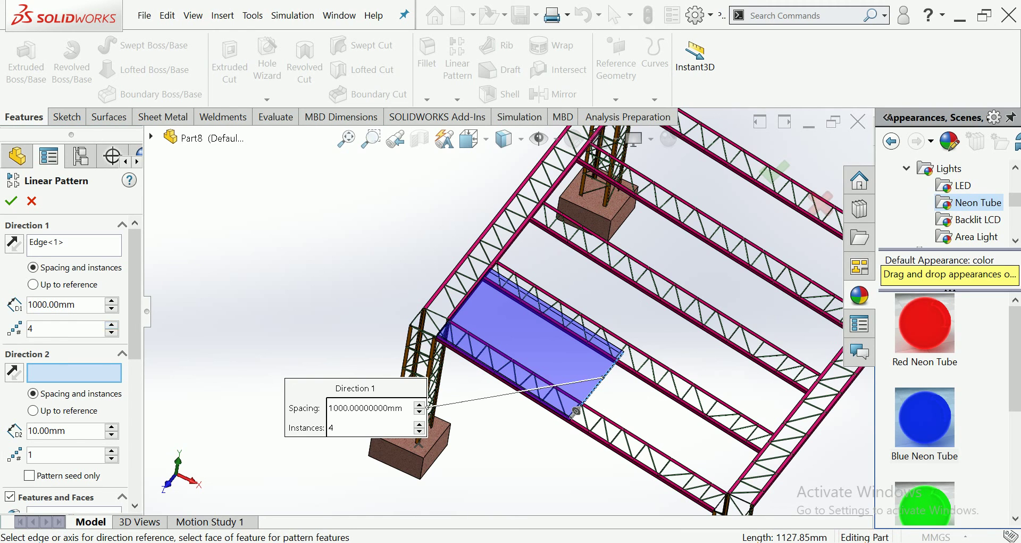
scroll(69, 362, "down", 1)
scroll(69, 362, "down", 2)
scroll(69, 362, "down", 1)
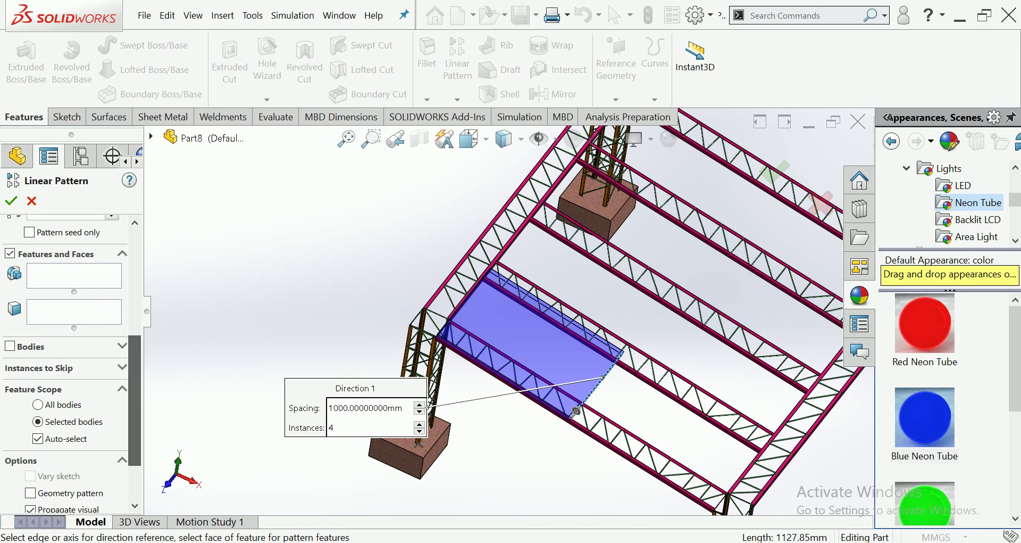
Switch the pattern to Bodies and pick the Boss-Extrude2 roof panel
left_click(9, 346)
left_click(484, 288)
scroll(478, 346, "up", 3)
scroll(479, 346, "down", 2)
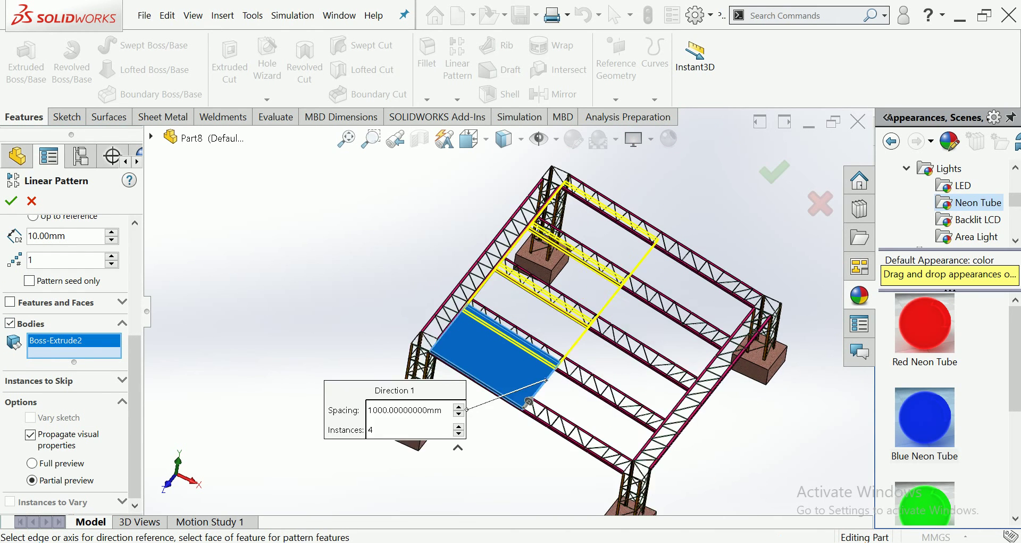
scroll(479, 346, "down", 1)
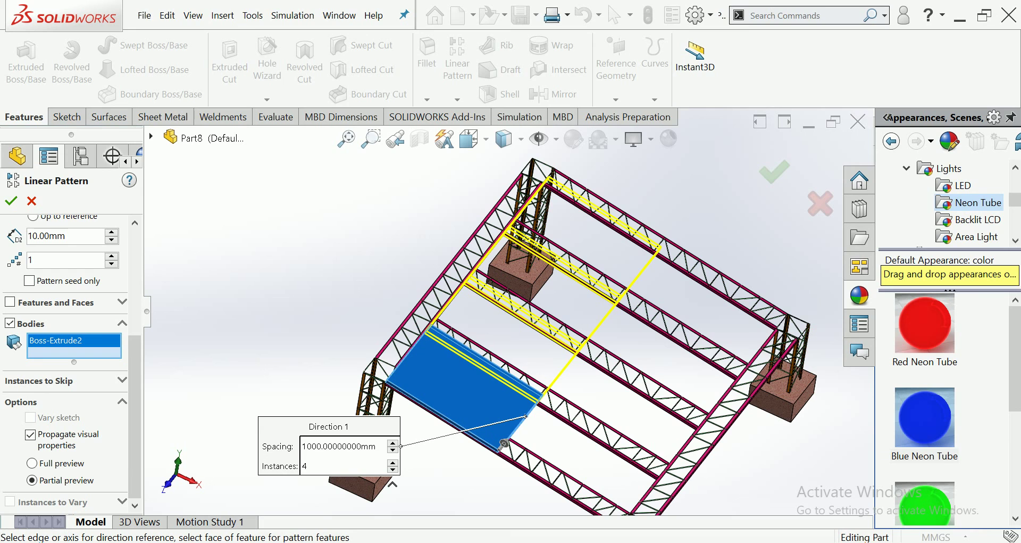
scroll(69, 361, "up", 3)
scroll(69, 362, "up", 3)
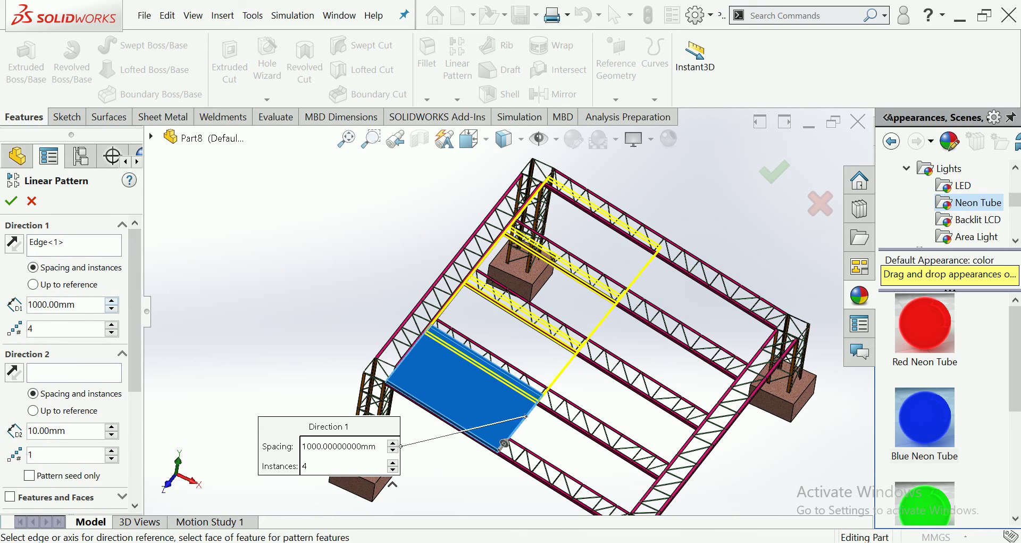
scroll(111, 300, "up", 2)
scroll(111, 300, "up", 2)
scroll(112, 300, "up", 1)
scroll(112, 300, "up", 1)
scroll(111, 304, "up", 1)
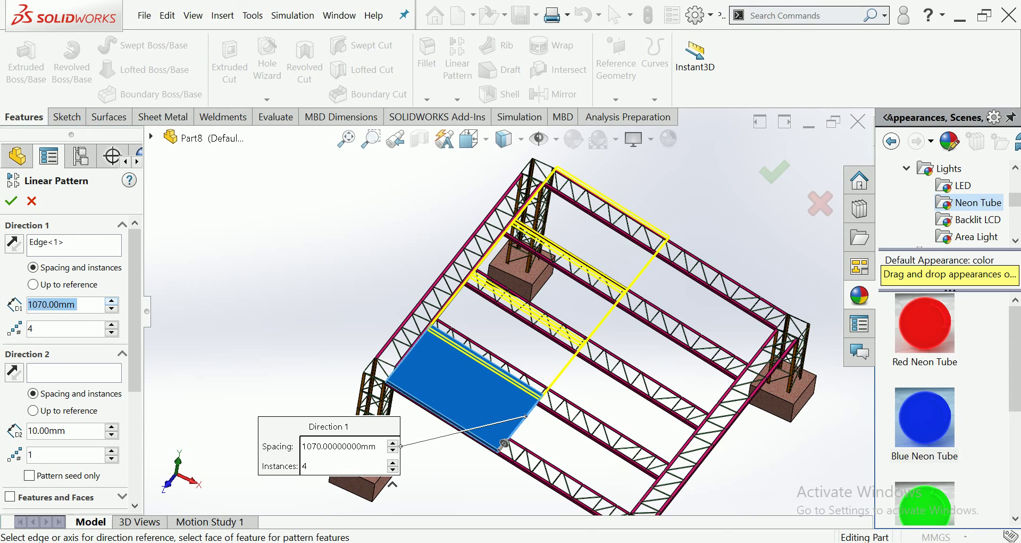
middle_click_drag(511, 319, 532, 298)
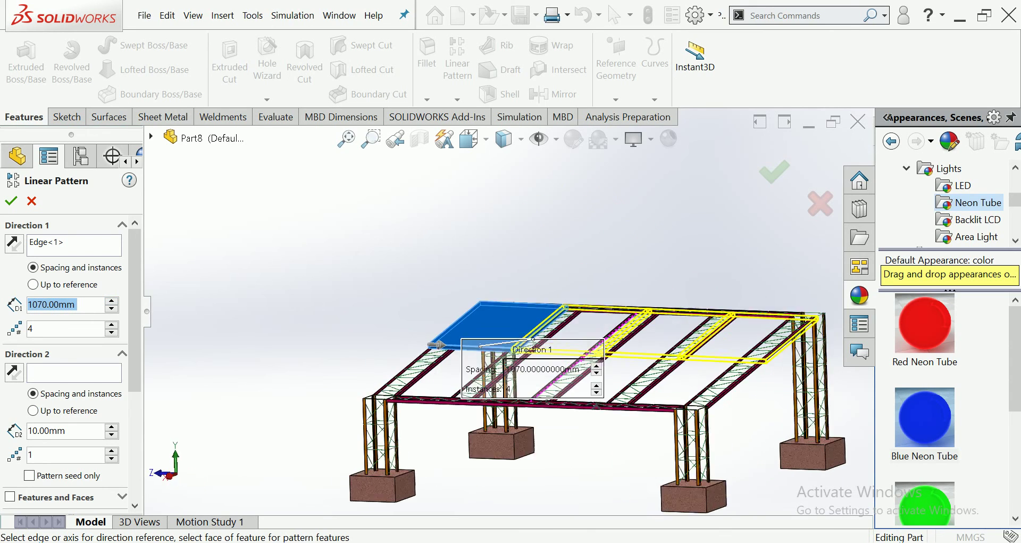
middle_click_drag(532, 298, 548, 277)
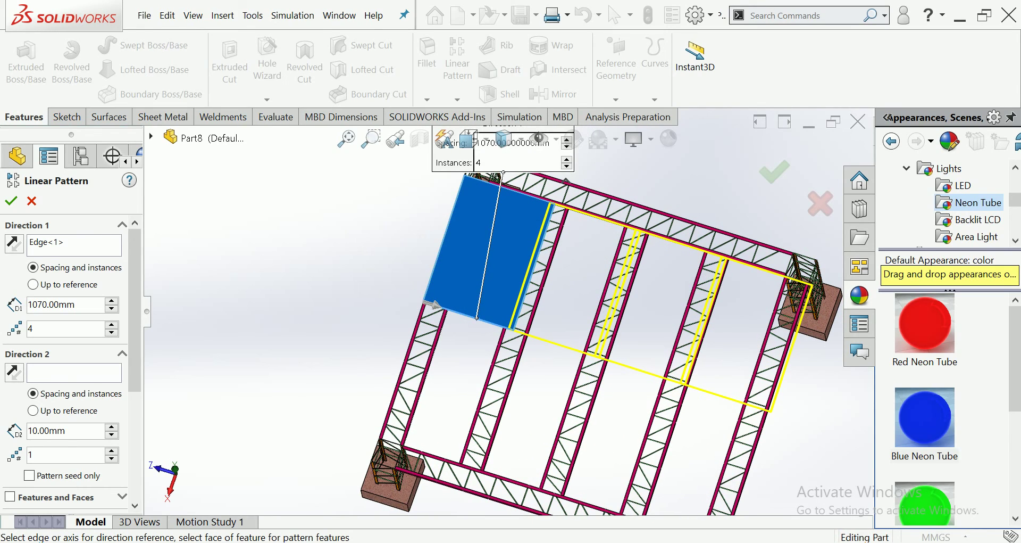
Set Direction 1 spacing to 1150 mm with 4 instances and accept the pattern
left_click(112, 302)
left_click(112, 301)
left_click(111, 302)
left_click(112, 301)
left_click(112, 301)
left_click(111, 301)
left_click(112, 301)
left_click(112, 301)
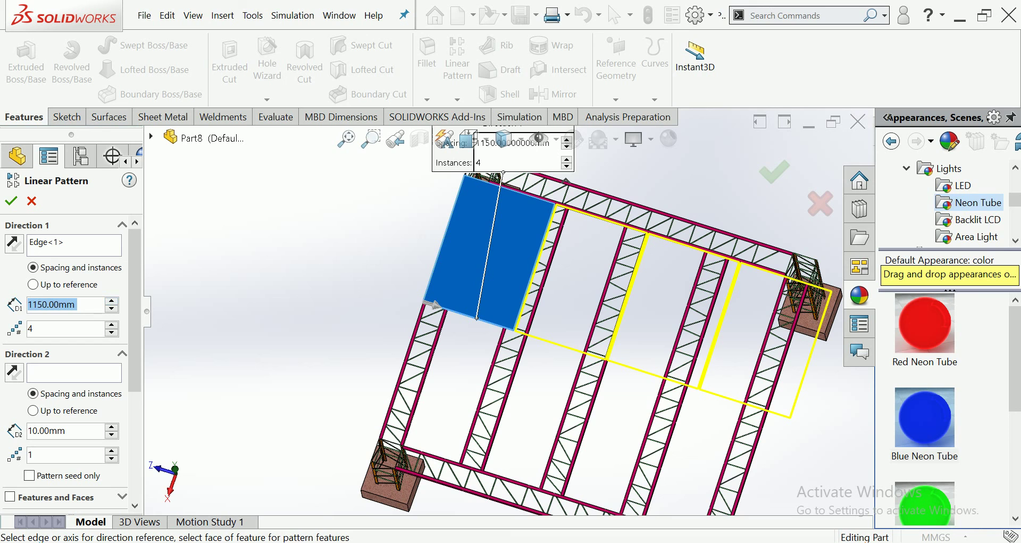
left_click(10, 200)
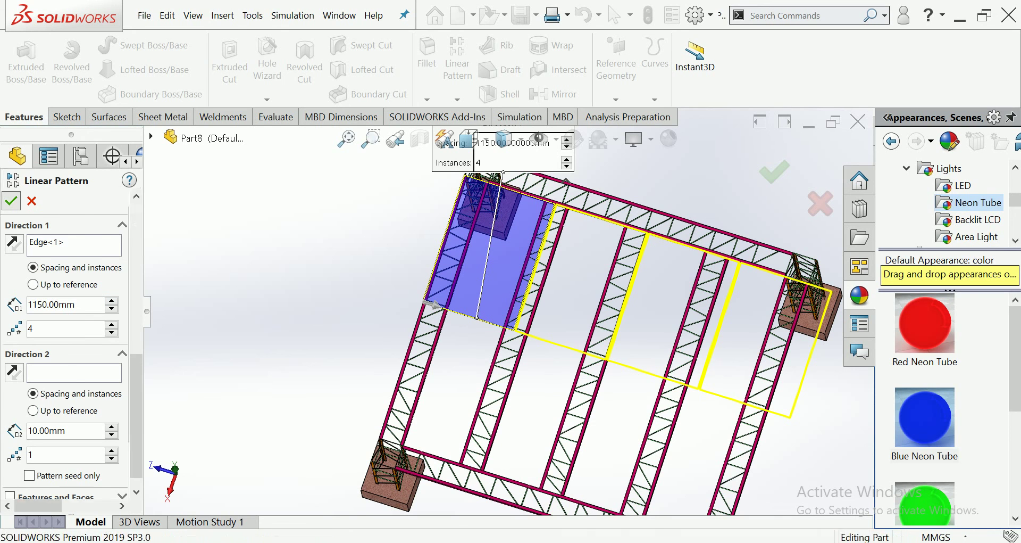
left_click(502, 266)
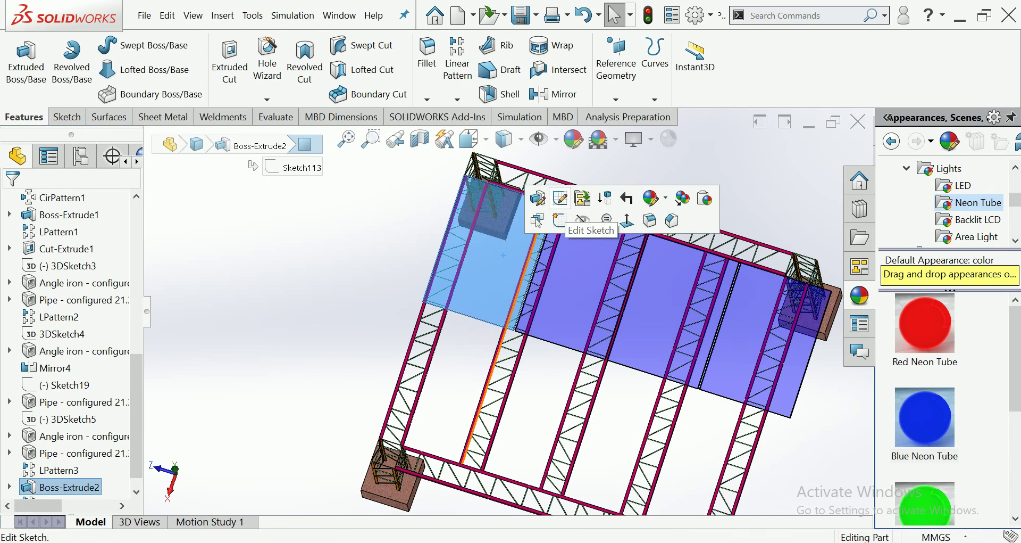
Narrow the panel's sketch rectangle by pulling its corner inward, then rebuild
left_click(560, 198)
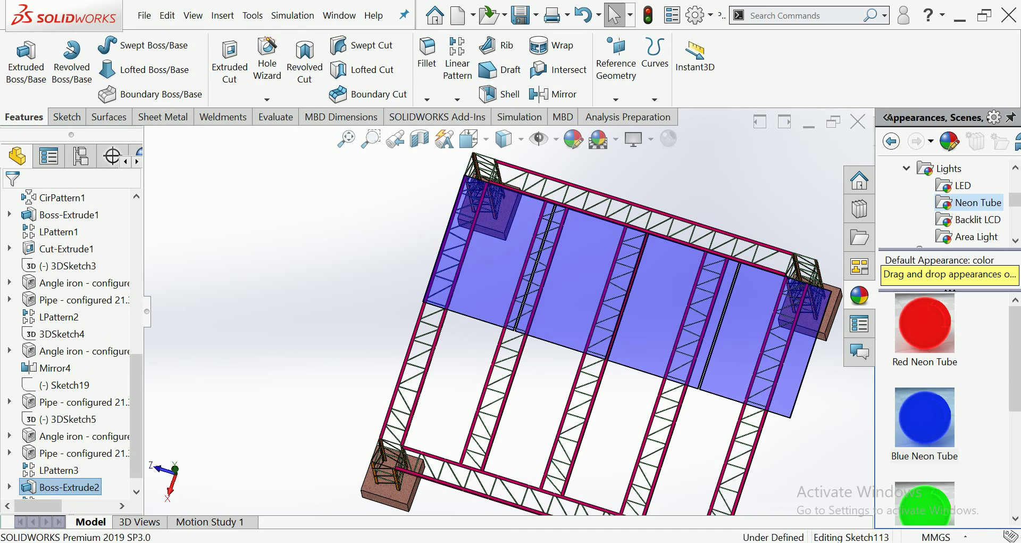
scroll(563, 183, "down", 3)
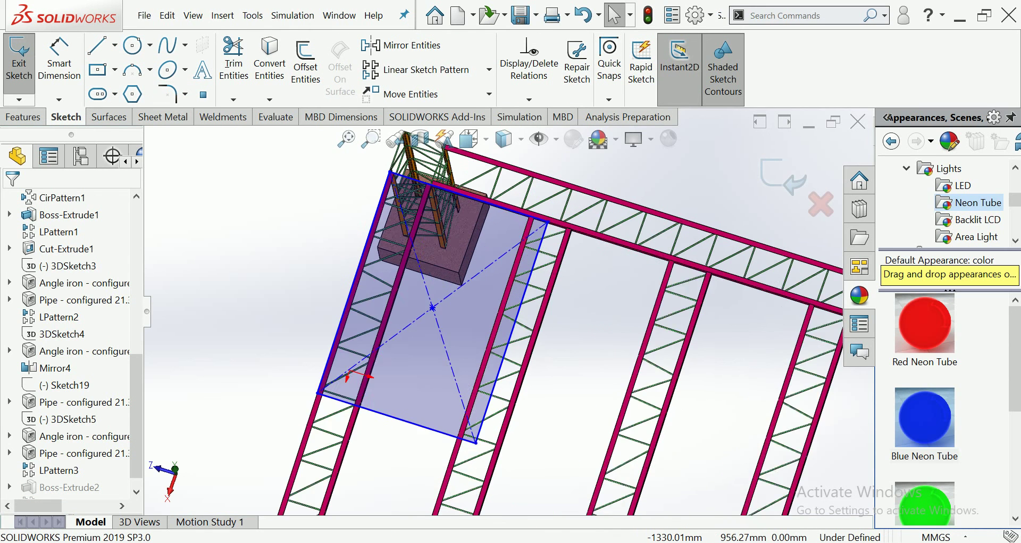
scroll(563, 183, "down", 2)
left_click_drag(544, 230, 551, 239)
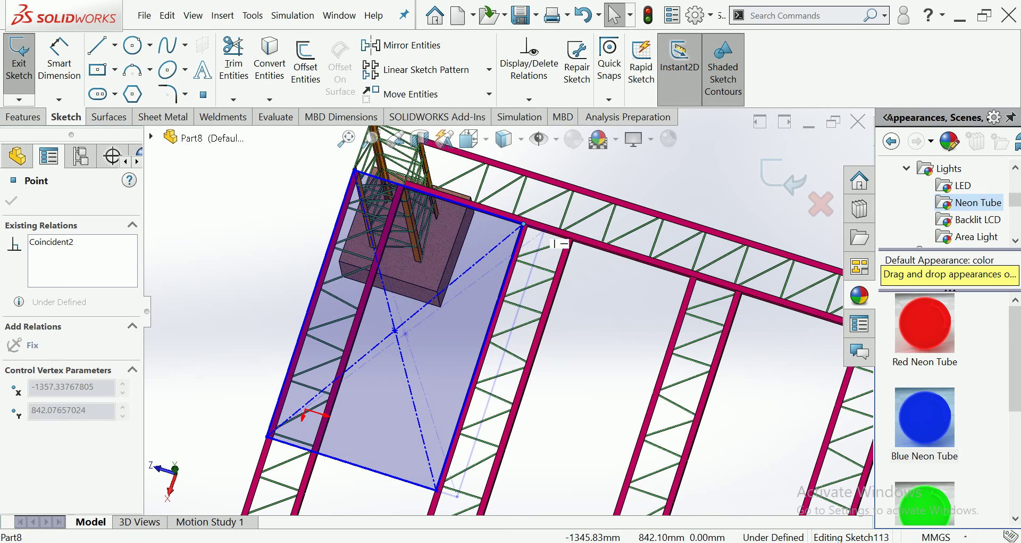
left_click_drag(551, 238, 550, 237)
scroll(554, 243, "up", 2)
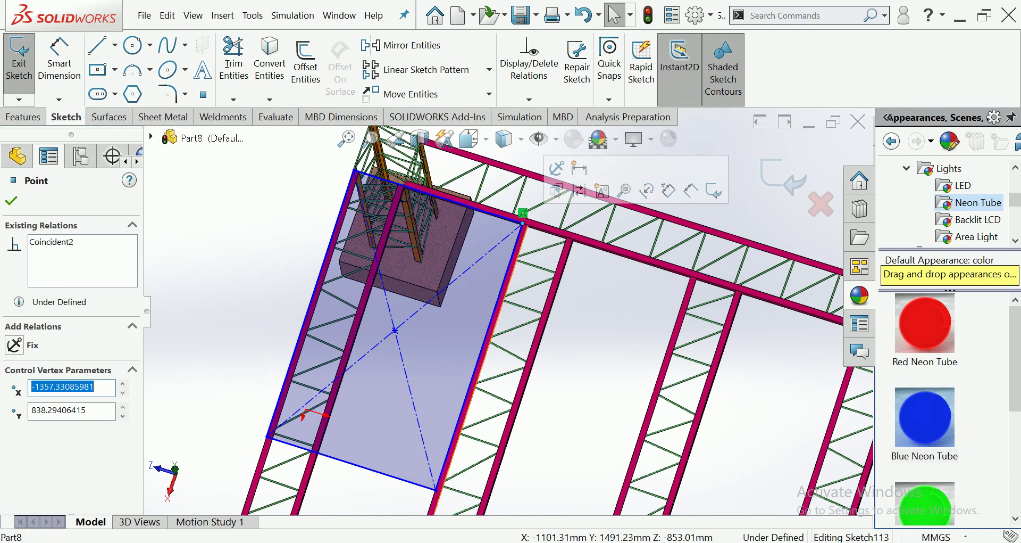
scroll(553, 243, "up", 2)
key("Escape")
key("ctrl+b")
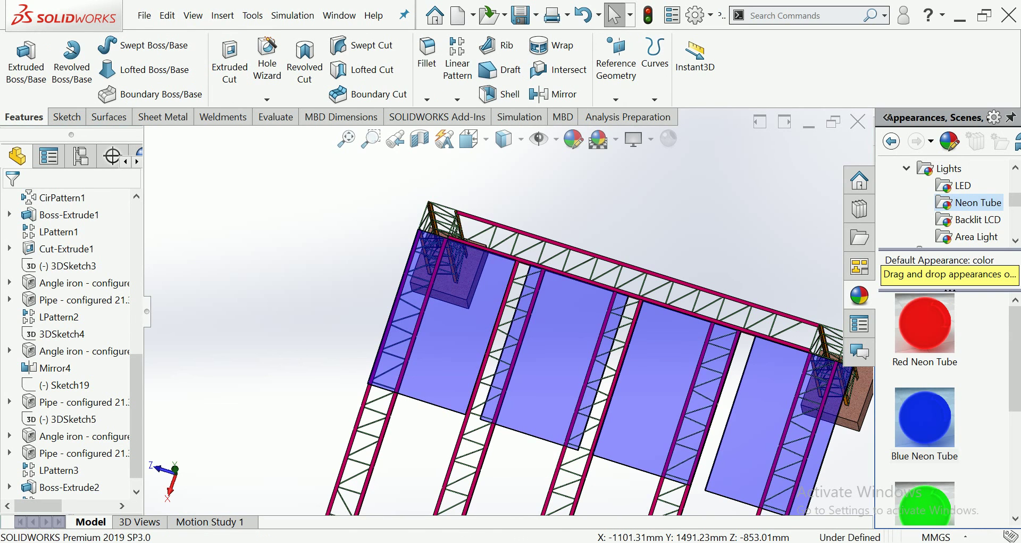
Reopen LPattern4 for editing
scroll(515, 330, "up", 1)
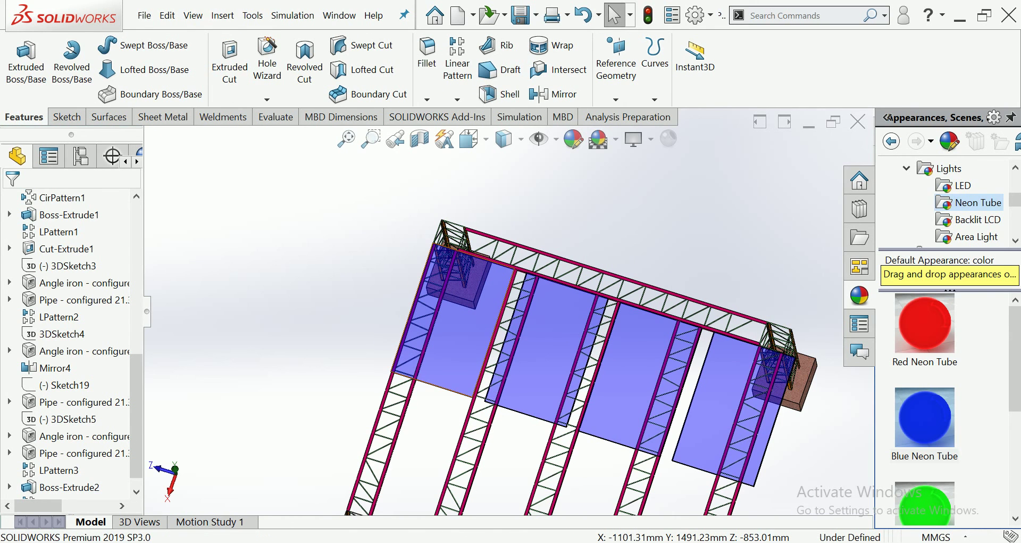
left_click(447, 365)
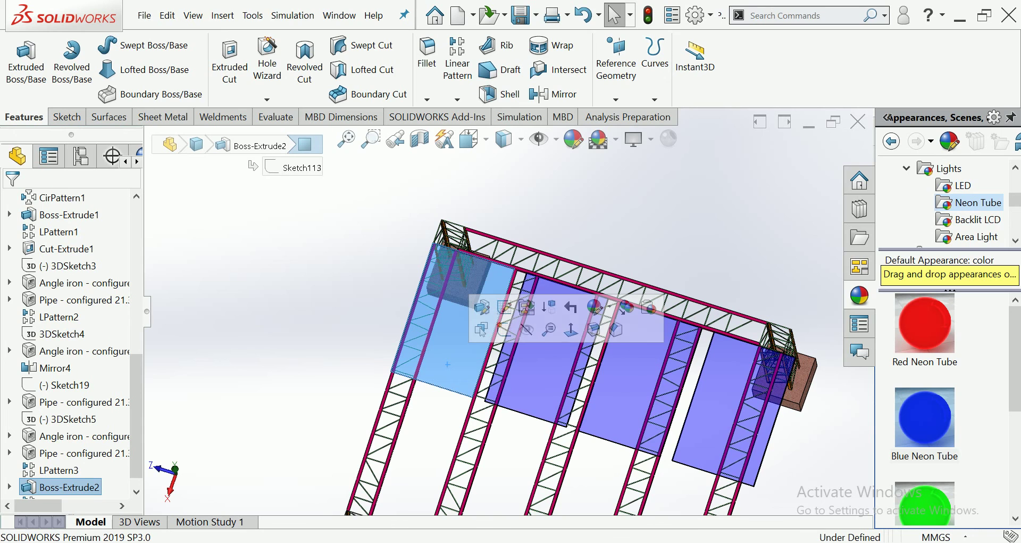
left_click(59, 499)
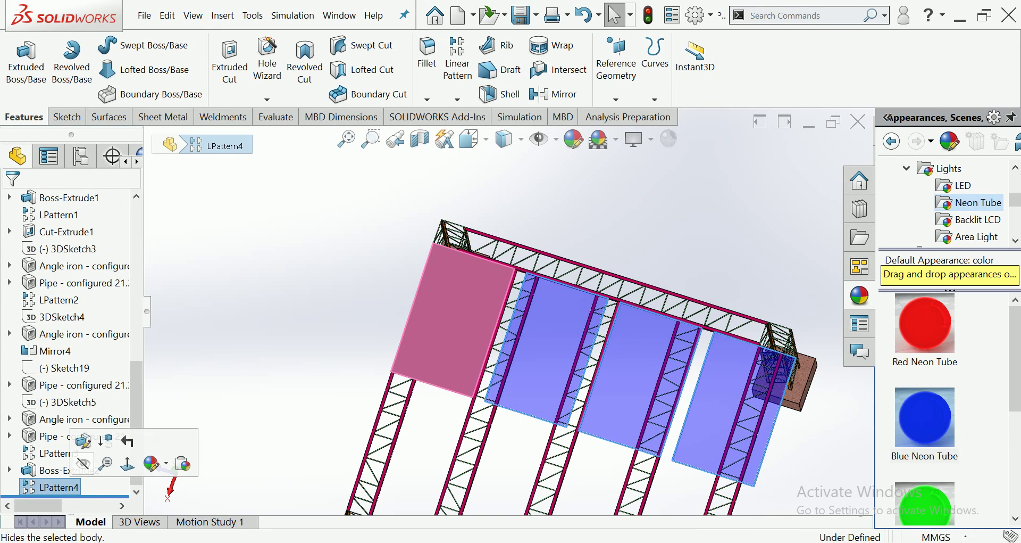
left_click(83, 440)
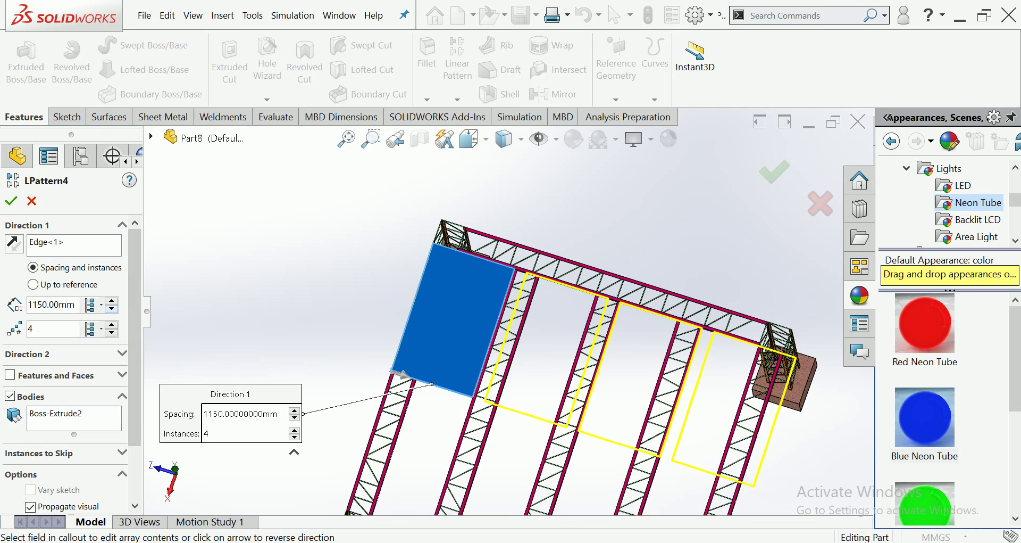
Change LPattern4's Direction 1 spacing to 1090 mm, keeping 4 instances
left_click(111, 301)
left_click(112, 301)
left_click(112, 301)
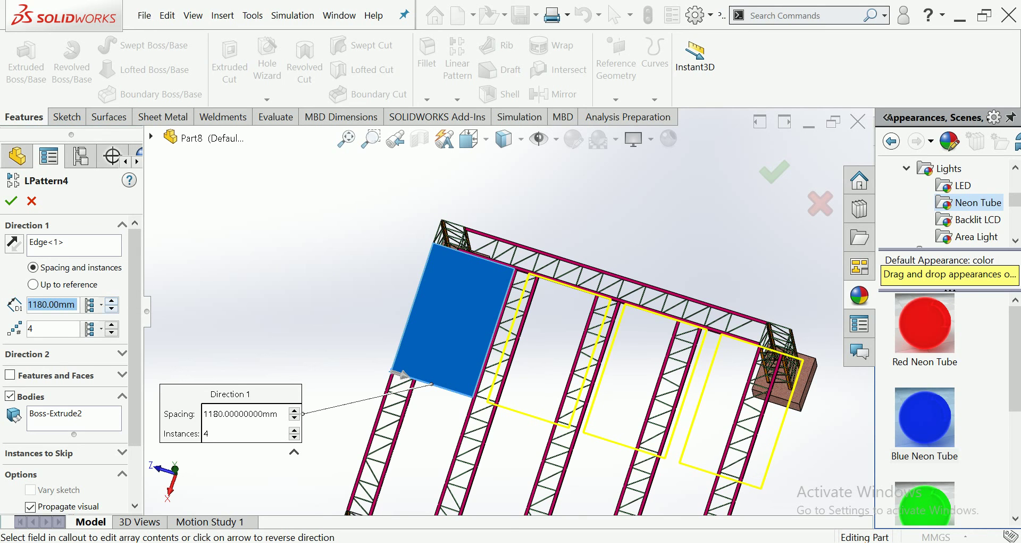
left_click(111, 308)
left_click(111, 308)
left_click(111, 309)
left_click(112, 309)
left_click(111, 309)
left_click(111, 308)
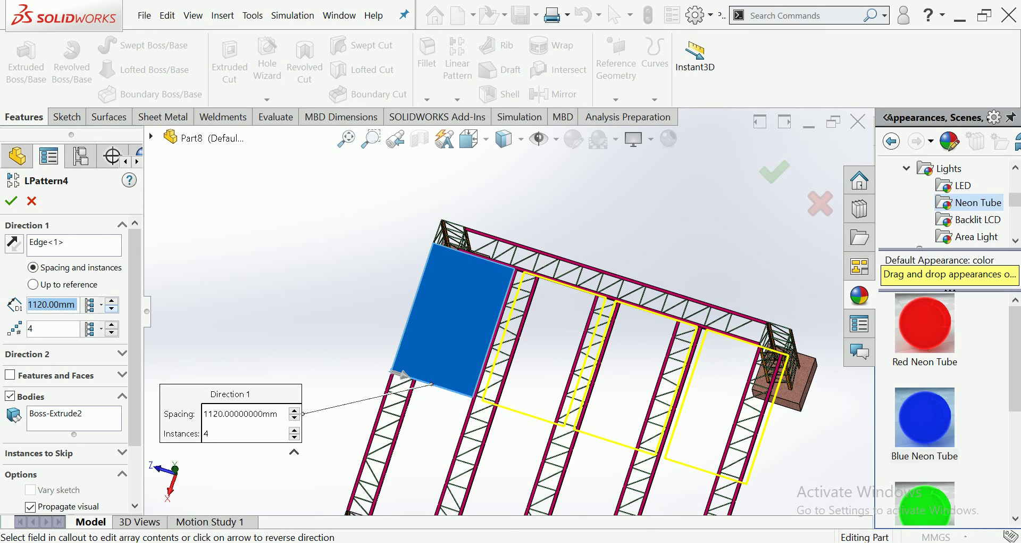
left_click(111, 308)
left_click(111, 309)
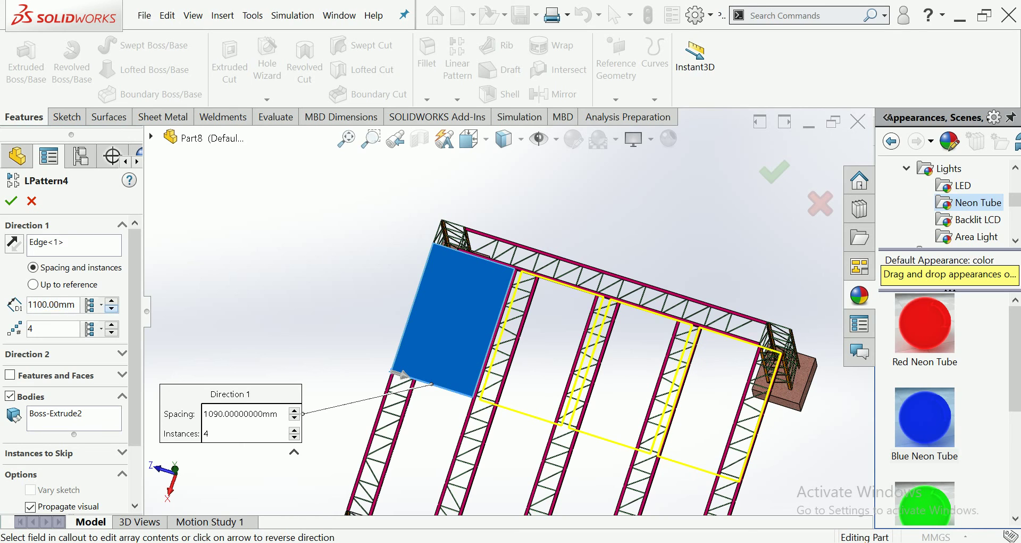
left_click(111, 309)
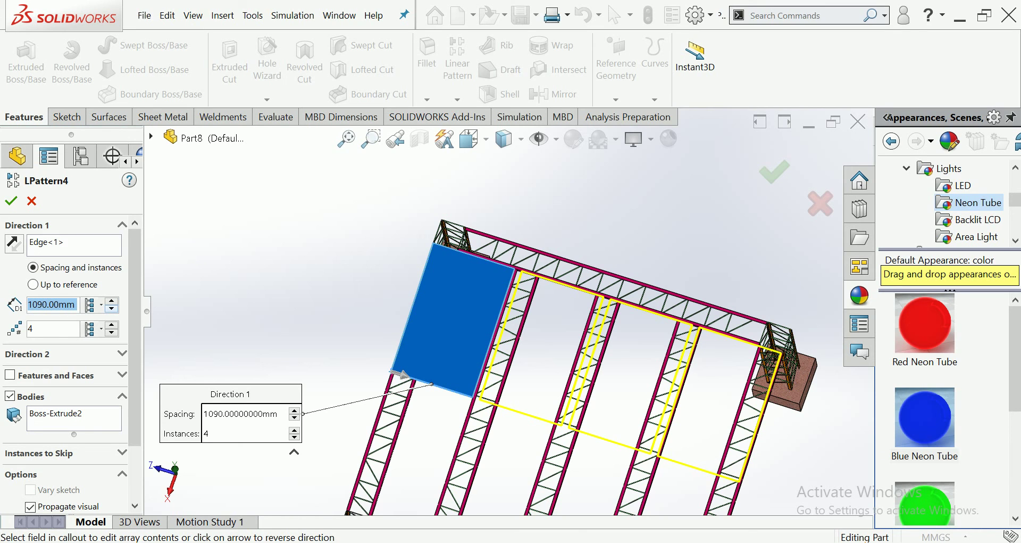
left_click(11, 201)
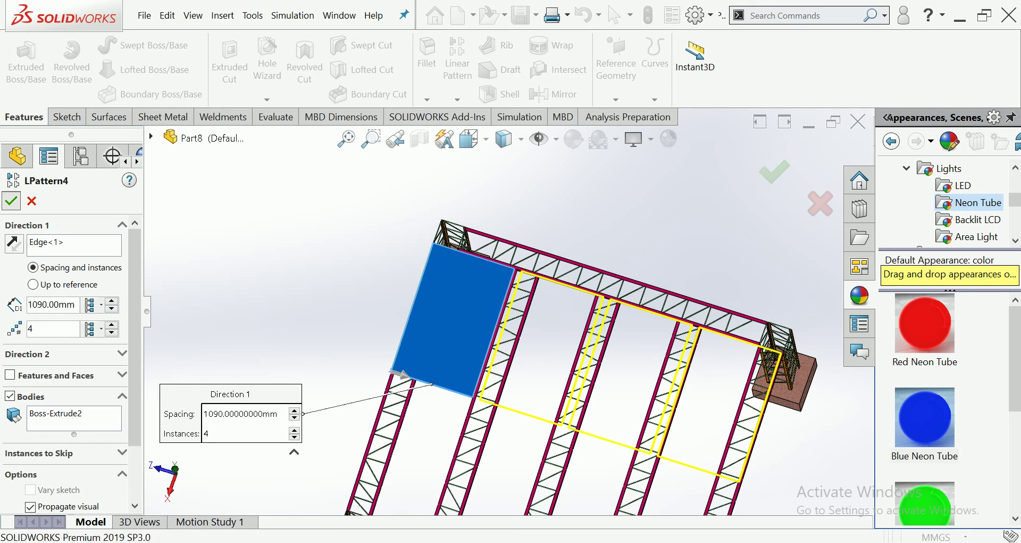
key("ctrl+7")
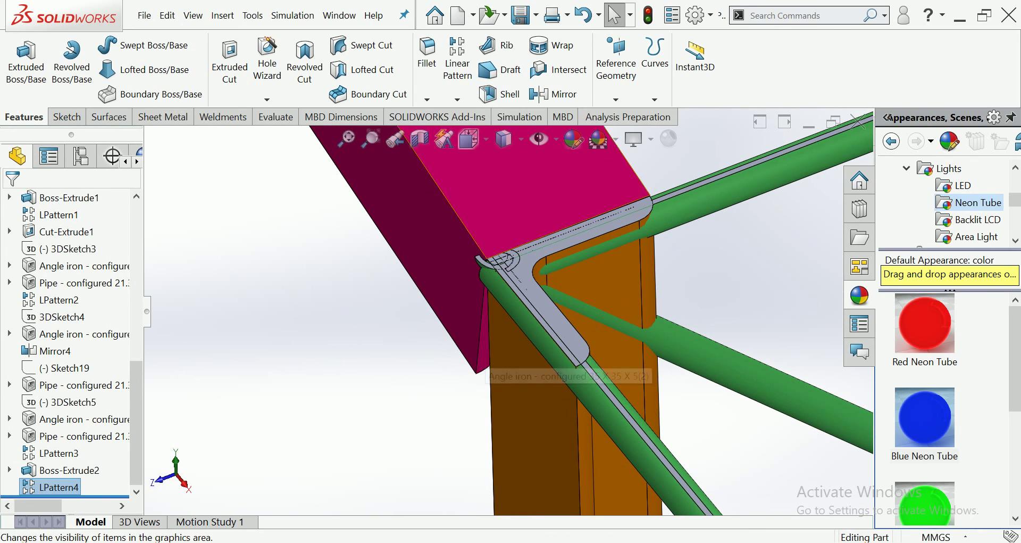
Start a reference plane on the magenta top beam's side face
left_click(616, 64)
left_click(707, 116)
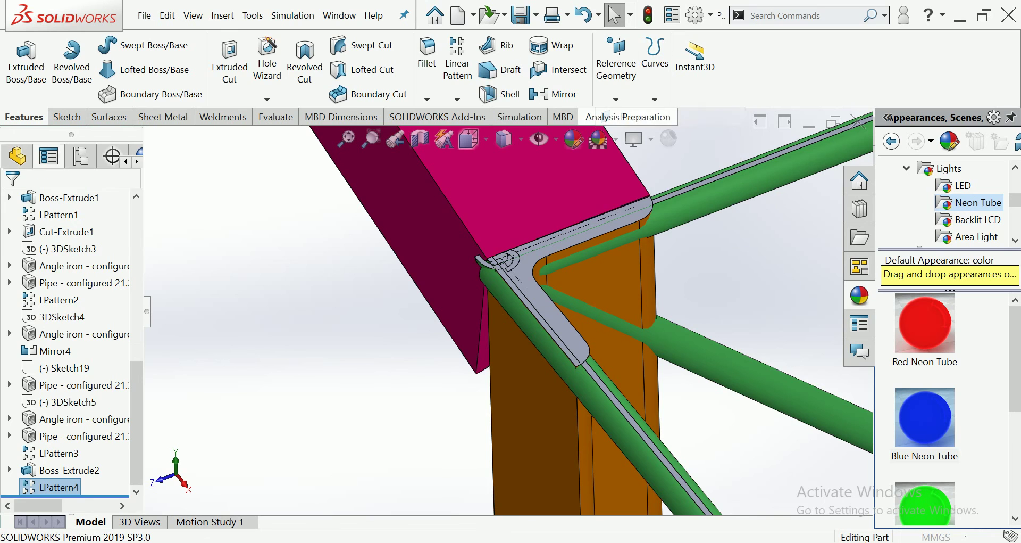
left_click(482, 330)
scroll(508, 315, "up", 2)
scroll(508, 315, "up", 3)
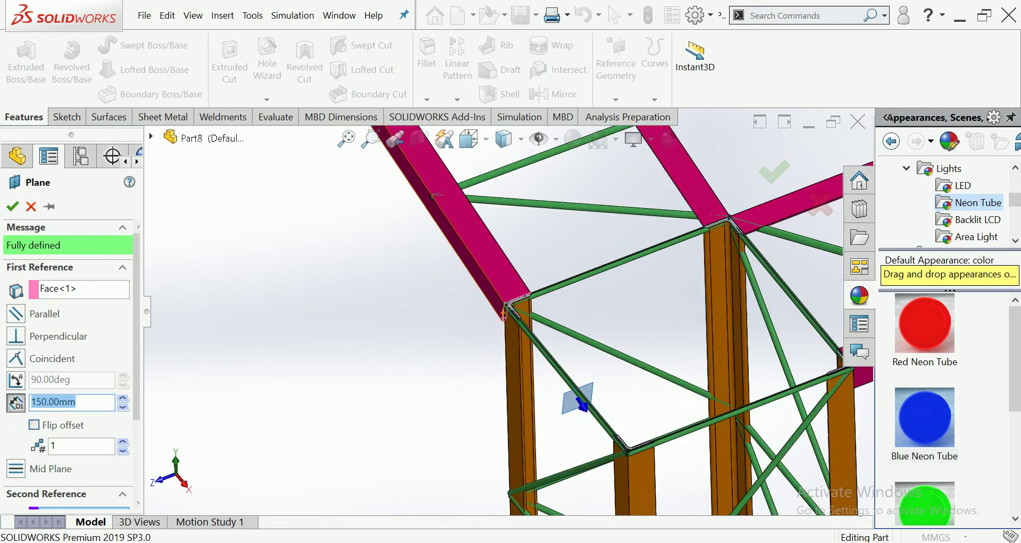
scroll(508, 315, "up", 3)
scroll(508, 315, "up", 2)
scroll(509, 313, "up", 3)
scroll(509, 313, "up", 2)
Inspect the frame and beam joint up close, then cancel the plane
middle_click_drag(509, 313, 576, 305)
scroll(511, 250, "down", 1)
scroll(511, 250, "down", 2)
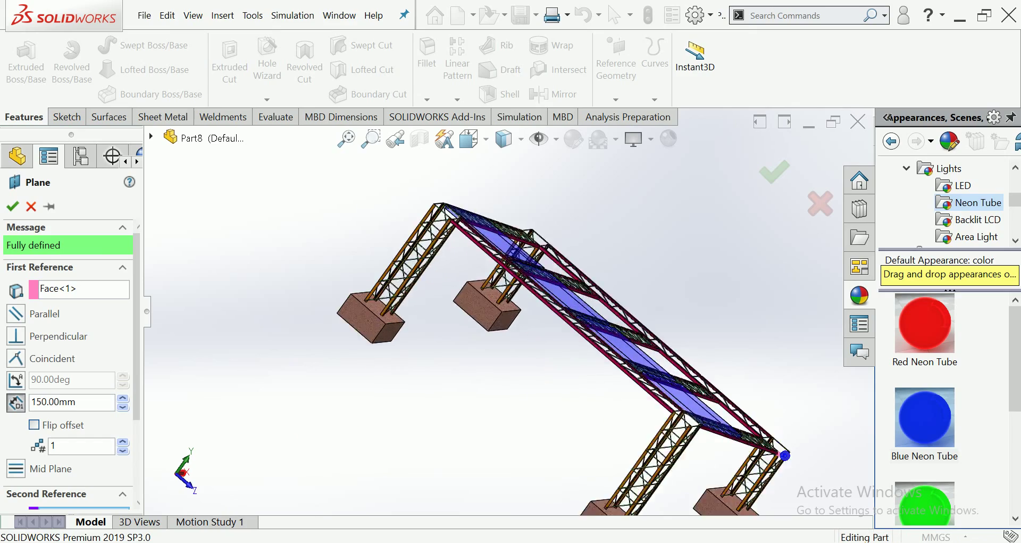
scroll(511, 250, "down", 3)
scroll(511, 250, "down", 3)
scroll(472, 405, "down", 2)
scroll(471, 406, "down", 2)
mouse_move(471, 405)
middle_mouse_down()
mouse_move(813, 433)
mouse_move(851, 388)
mouse_move(510, 305)
mouse_move(548, 290)
middle_mouse_up()
scroll(471, 405, "down", 2)
scroll(510, 304, "up", 3)
scroll(510, 304, "up", 3)
scroll(511, 304, "up", 2)
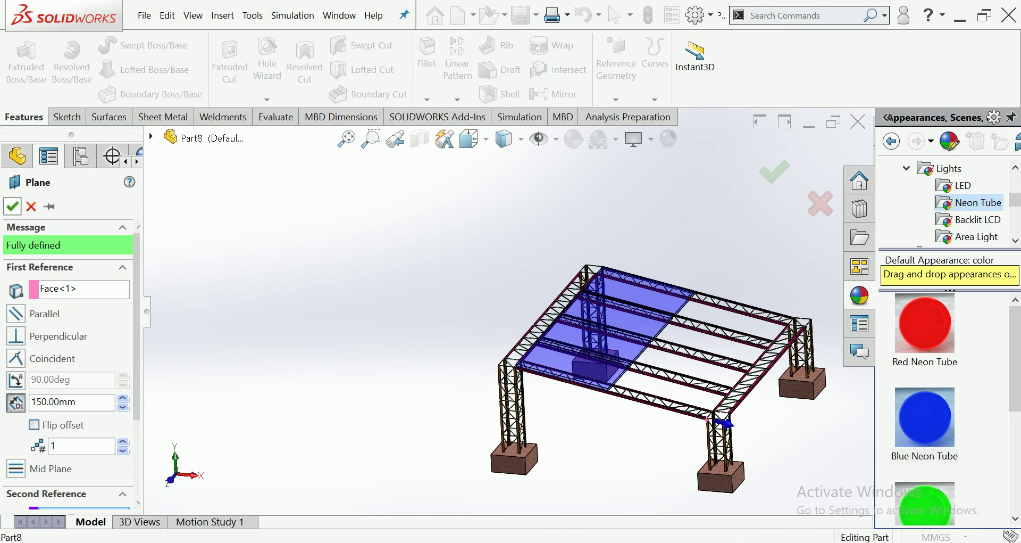
key("Escape")
Create Plane12 offset 20 mm from the first blue panel's end face
left_click(616, 100)
left_click(686, 118)
scroll(653, 407, "down", 1)
scroll(611, 370, "down", 3)
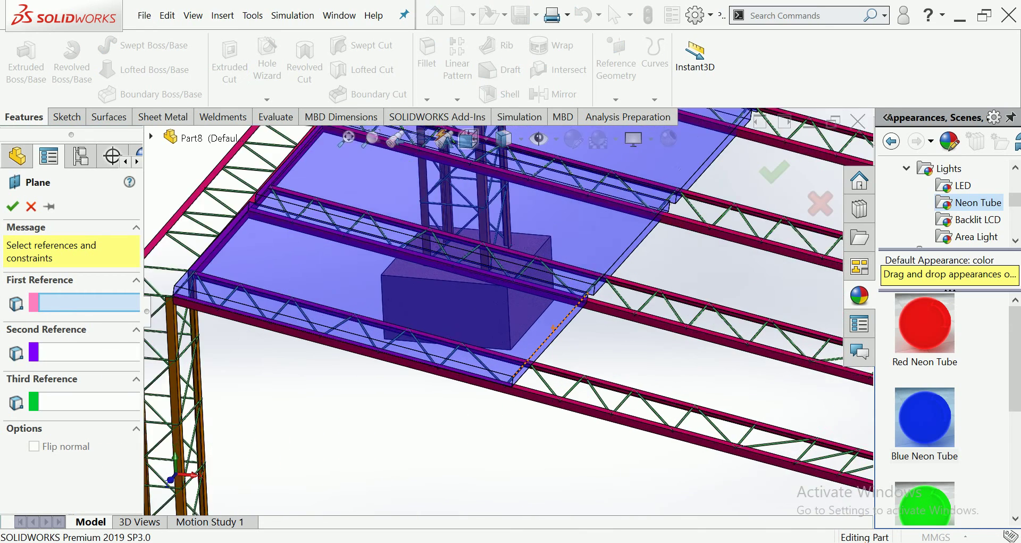
scroll(612, 370, "down", 3)
left_click(559, 317)
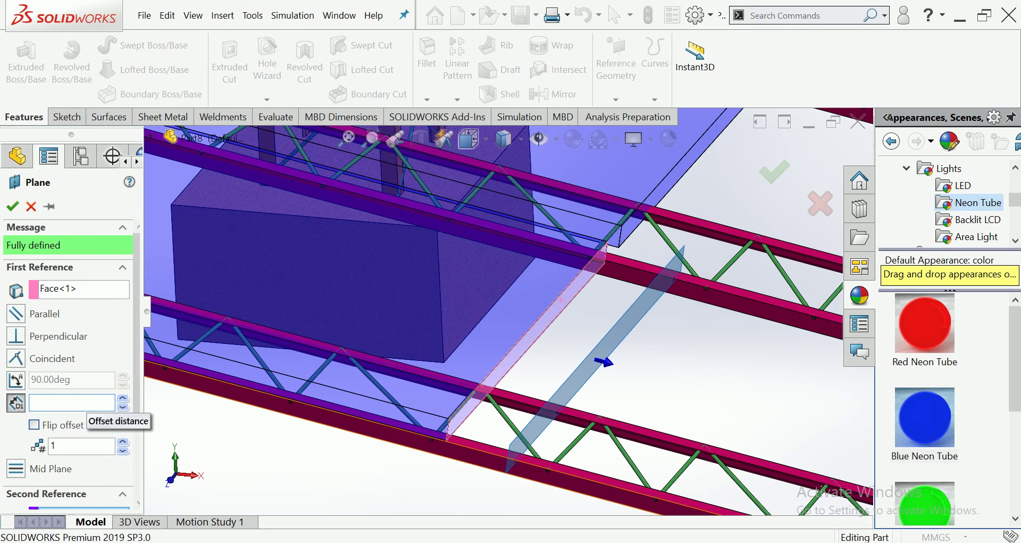
type("15")
key("Return")
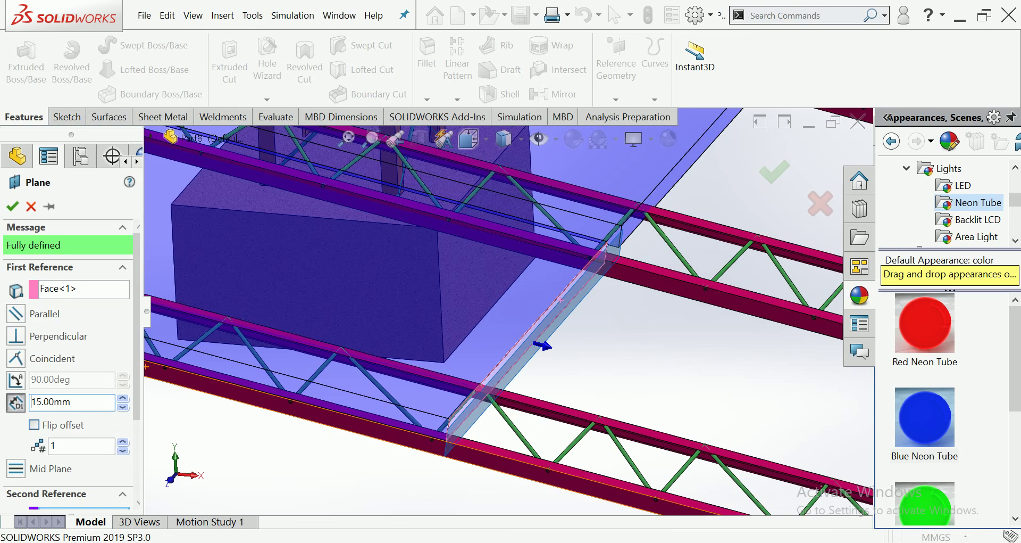
double_click(51, 401)
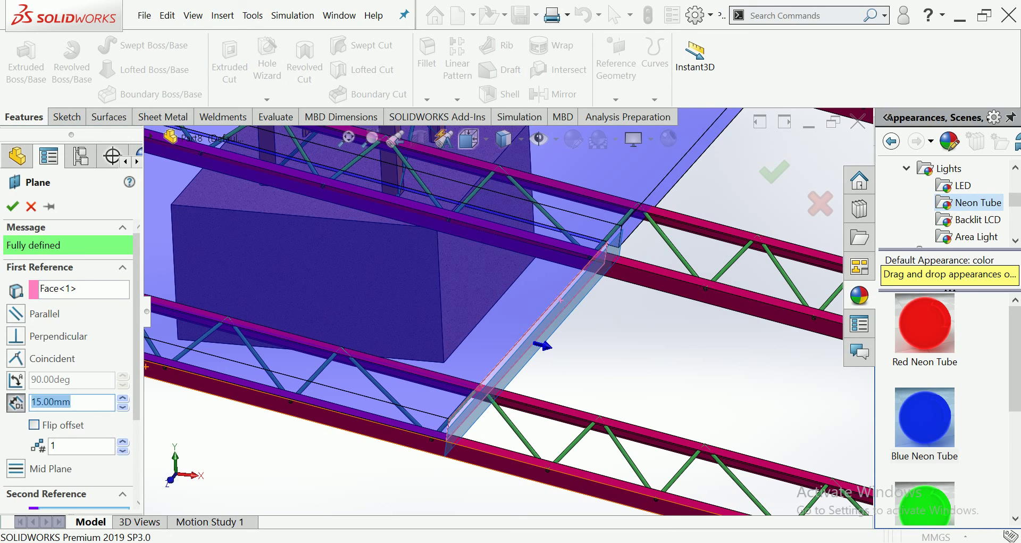
type("20")
key("Return")
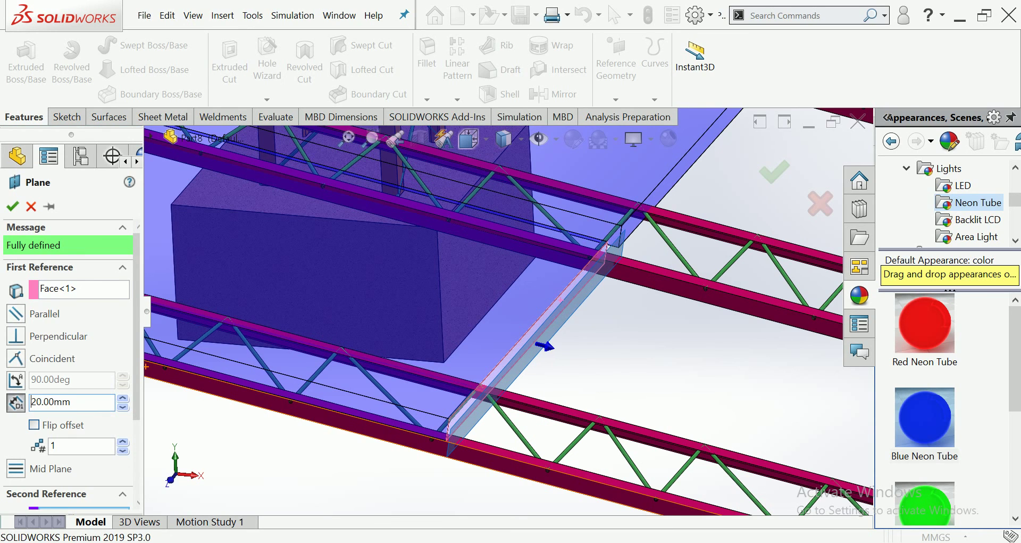
left_click(13, 206)
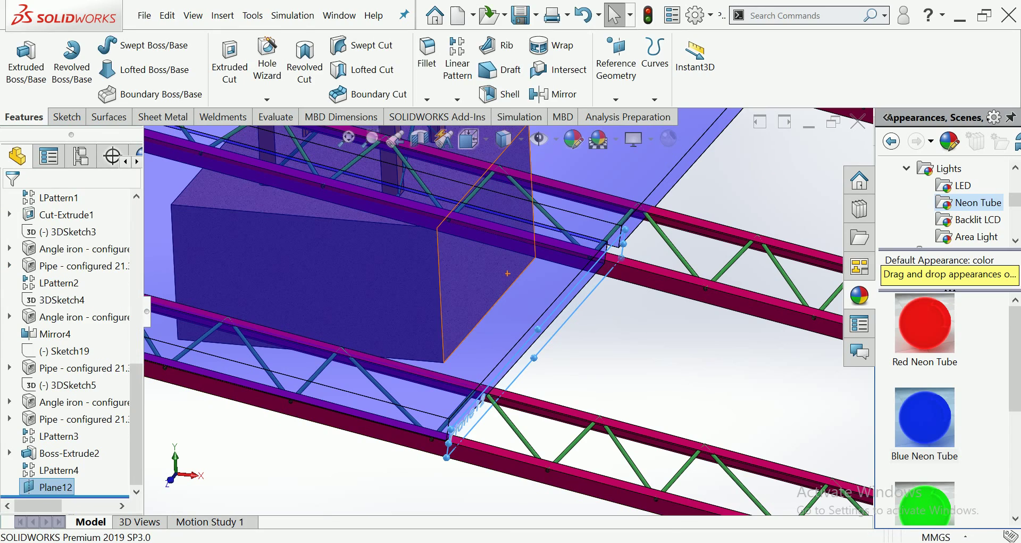
left_click(558, 94)
Mirror Boss-Extrude2 and the three LPattern4 panels about Plane12
key("f")
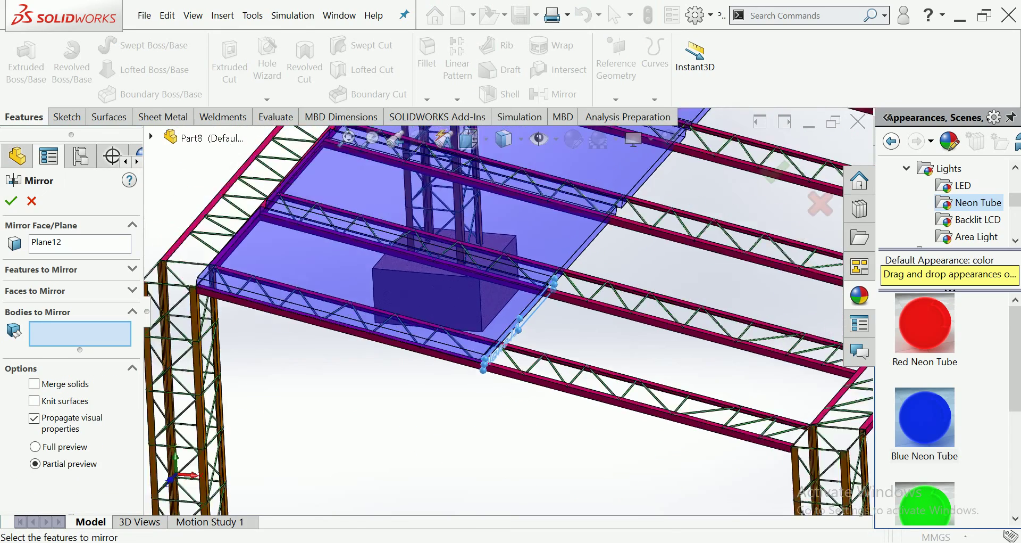
left_click(447, 314)
middle_click_drag(446, 314, 469, 329)
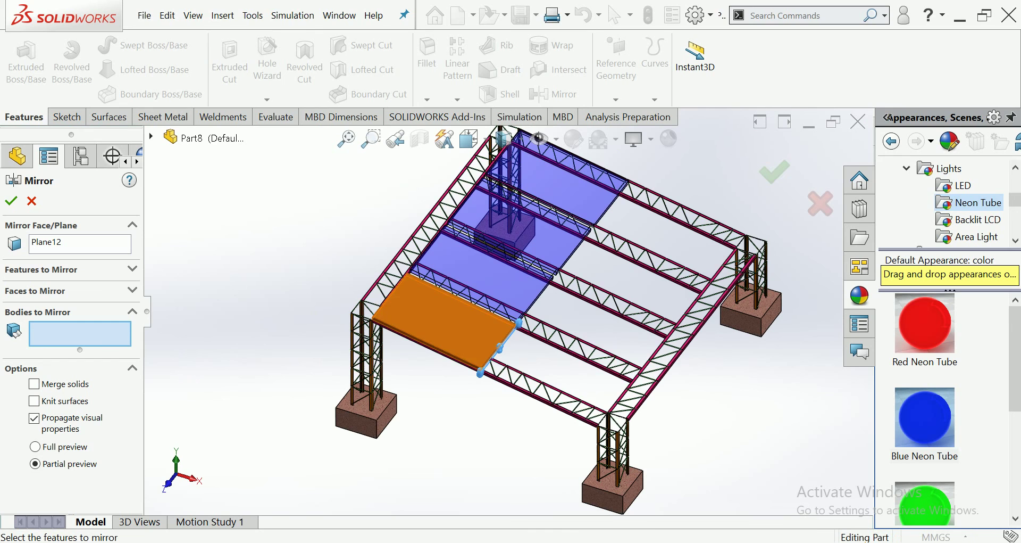
left_click(481, 266)
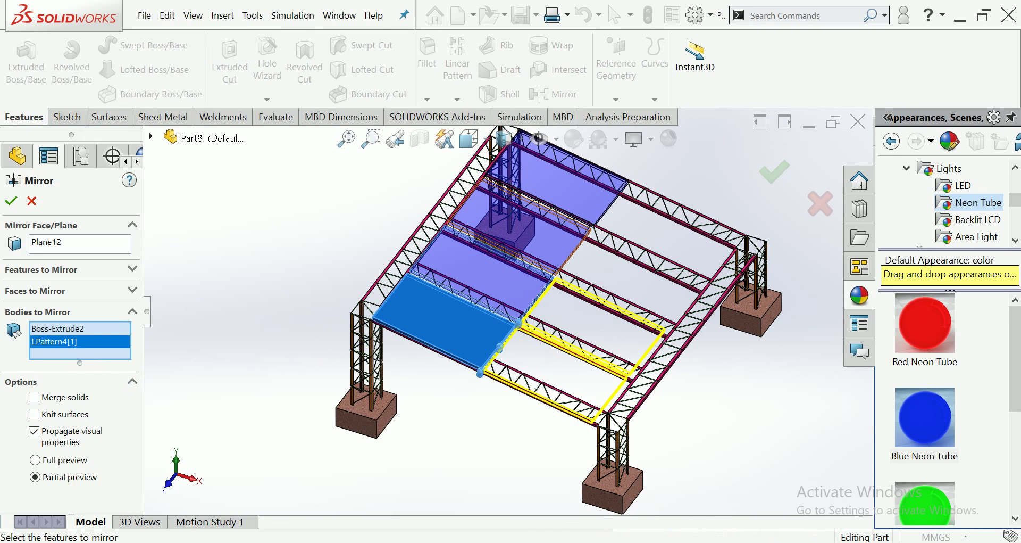
left_click(519, 224)
left_click(564, 175)
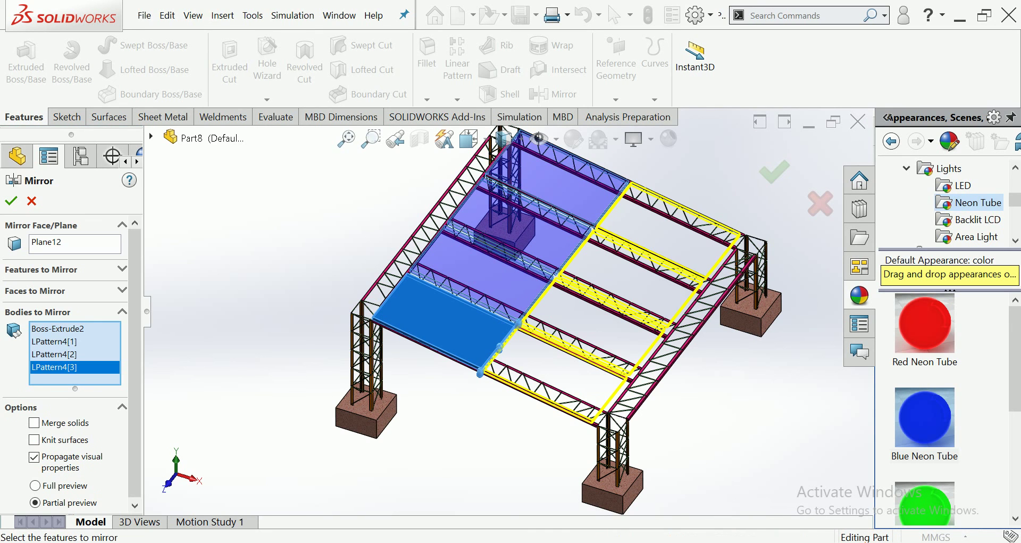
left_click(12, 201)
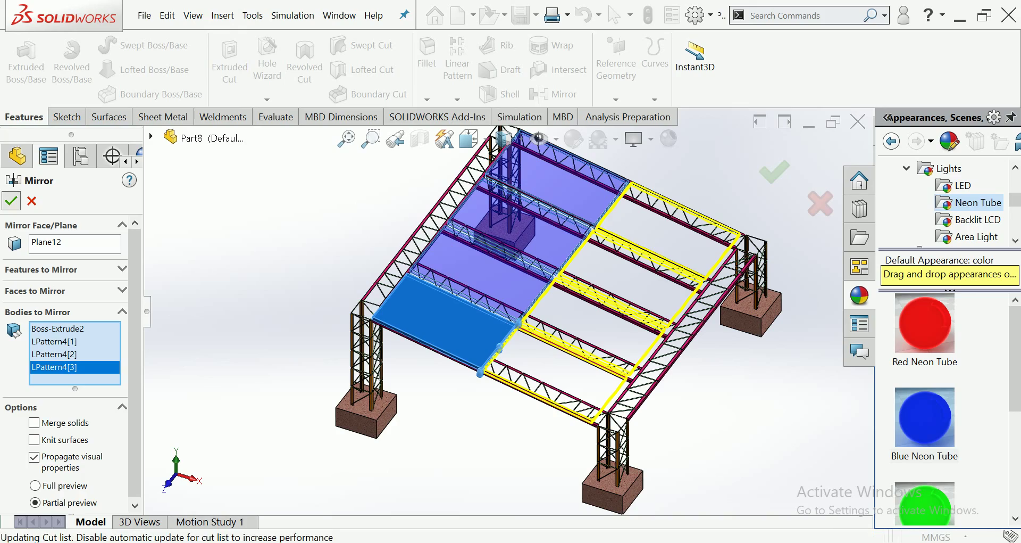
Orbit and zoom to inspect the mirrored roof panels
scroll(499, 391, "down", 3)
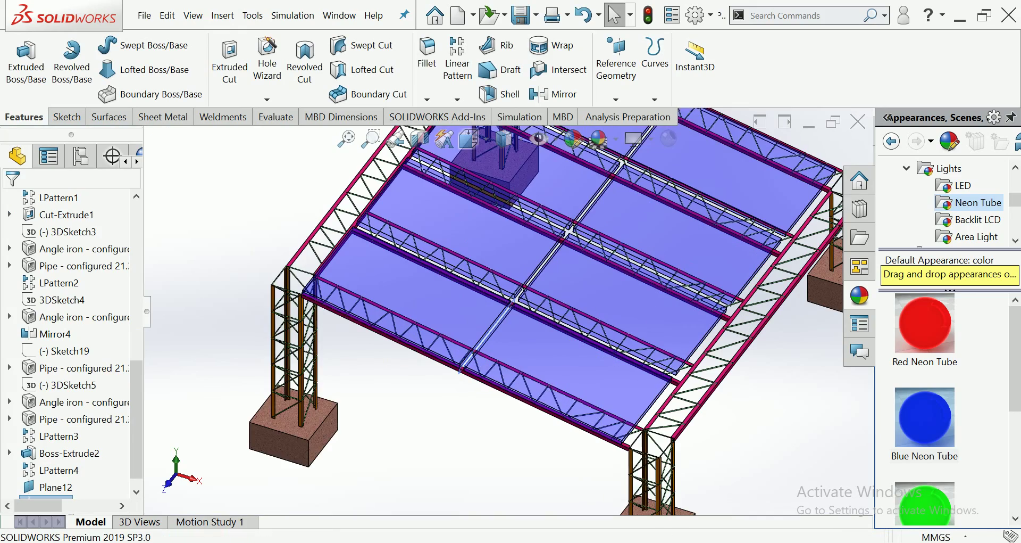
scroll(499, 391, "down", 2)
scroll(499, 391, "up", 3)
middle_click_drag(499, 391, 469, 383)
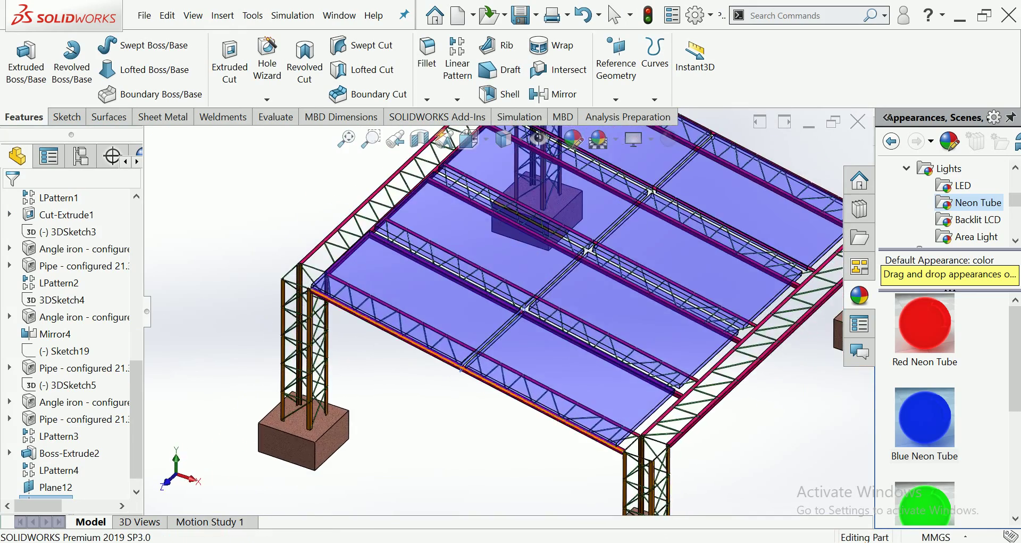
scroll(438, 380, "down", 5)
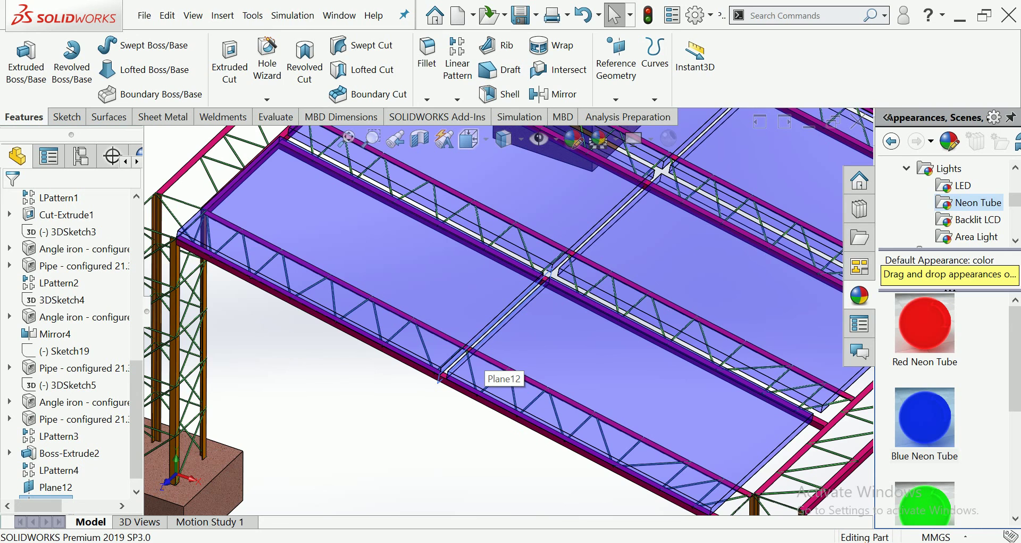
scroll(438, 380, "down", 3)
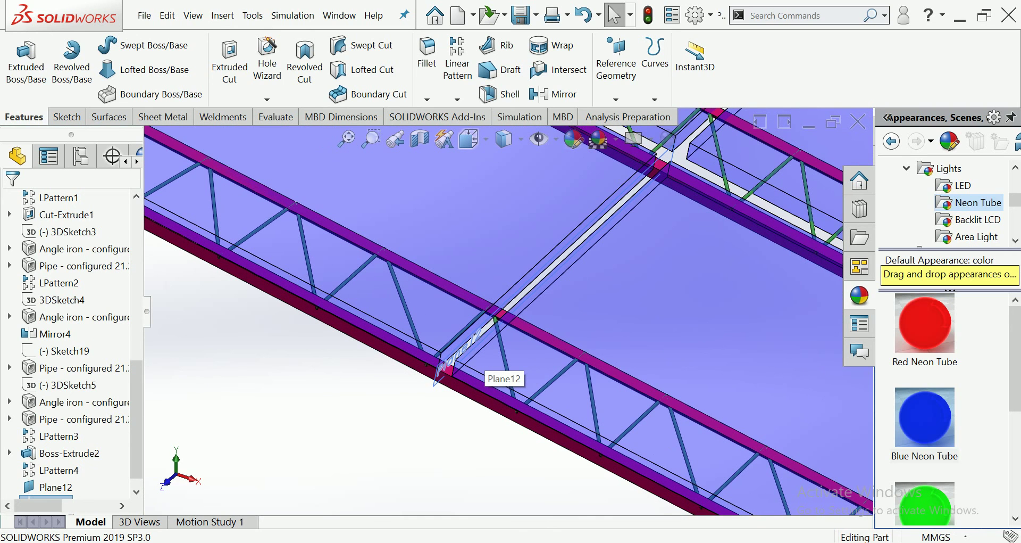
scroll(476, 367, "down", 2)
scroll(475, 362, "down", 1)
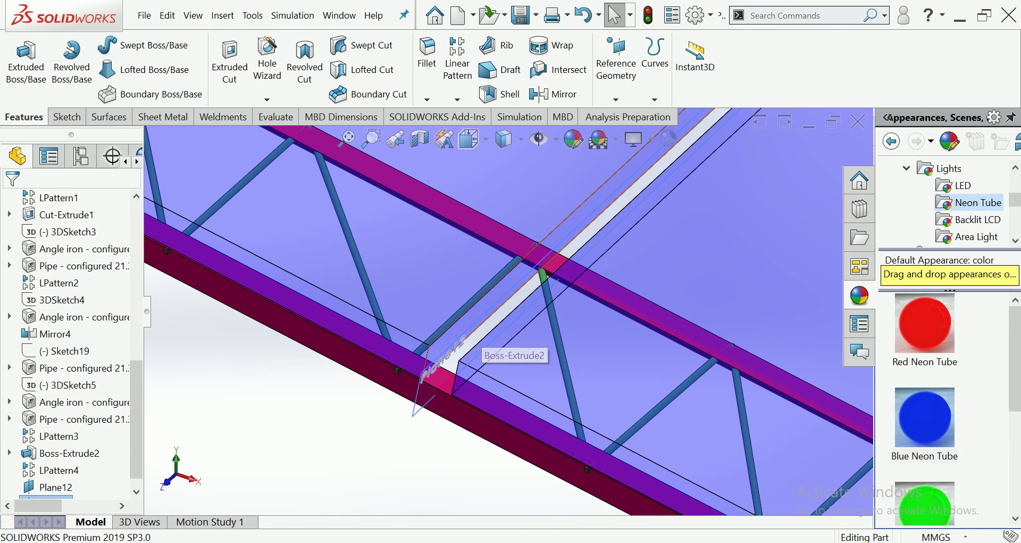
Edit Plane12 and change its offset from 20 mm to 30 mm
left_click(428, 372)
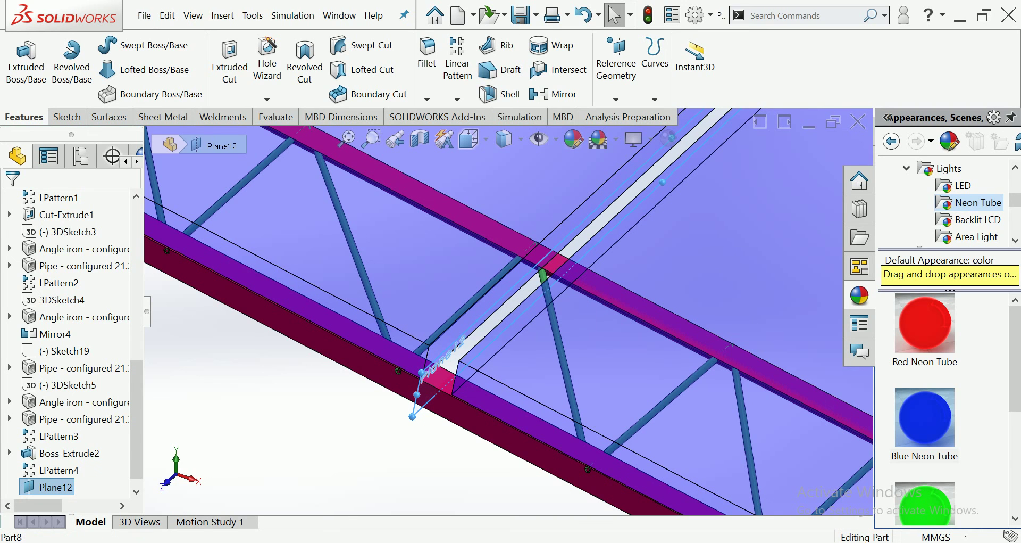
right_click(49, 487)
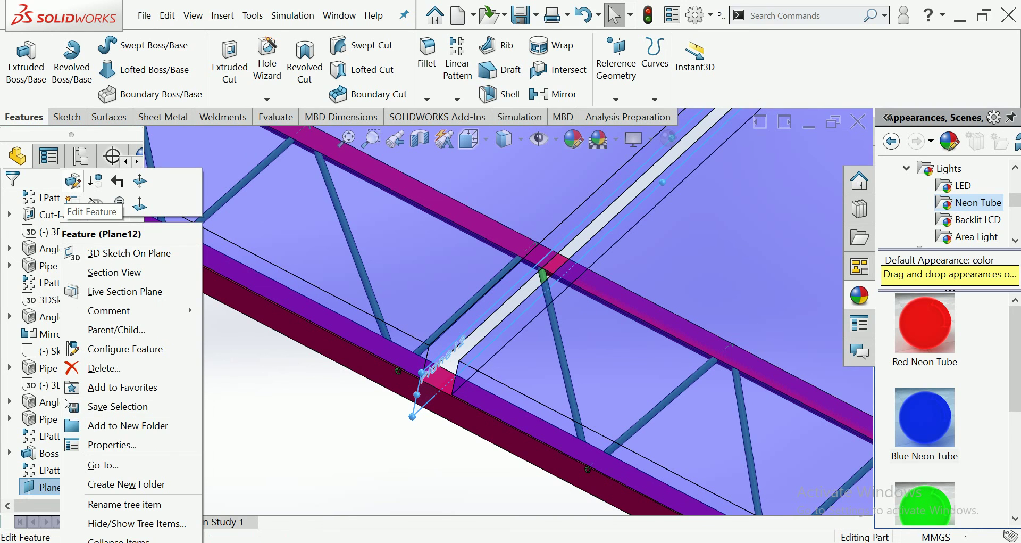
key("Escape")
left_click(48, 487)
left_click(28, 452)
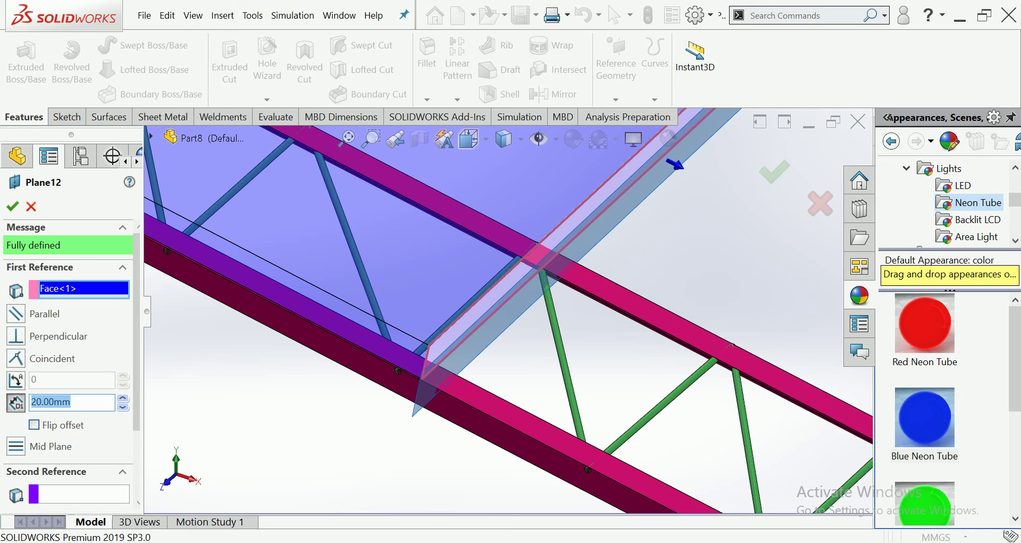
type("0")
key("Return")
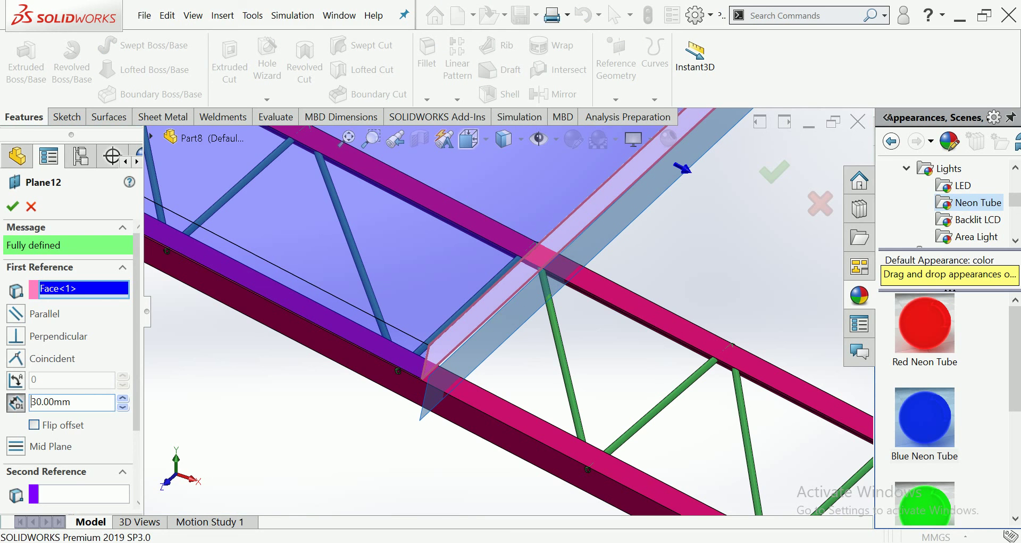
scroll(505, 313, "up", 3)
scroll(506, 314, "up", 3)
scroll(505, 314, "up", 3)
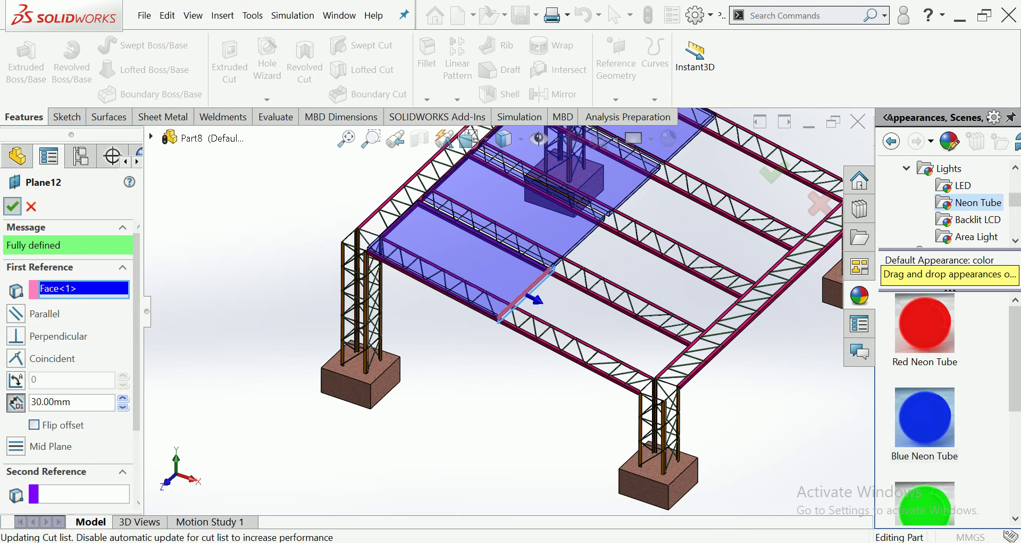
scroll(505, 314, "up", 2)
scroll(506, 314, "up", 3)
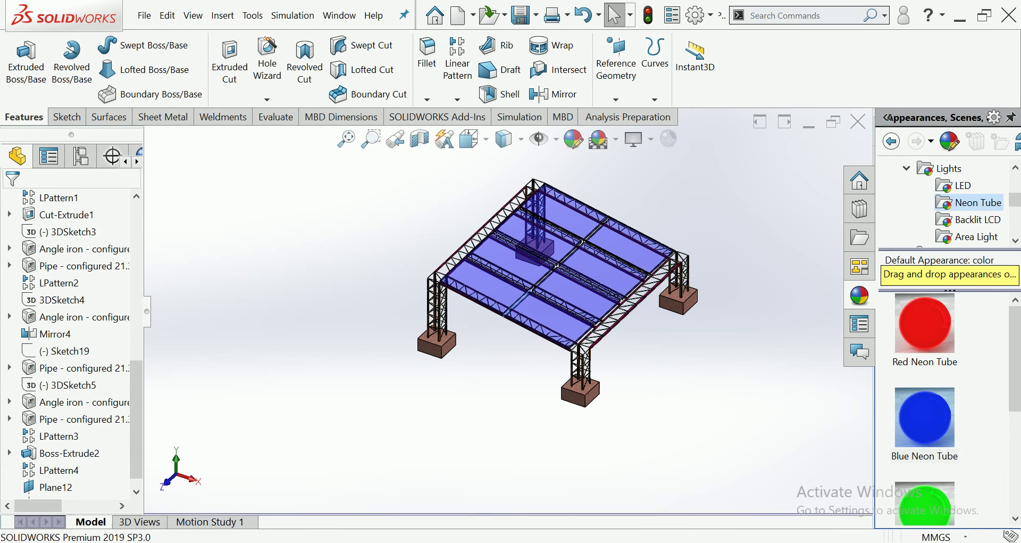
Show the blue-panelled truss canopy on its four footings in Dimetric view, then minimize the picture viewer
scroll(407, 356, "down", 1)
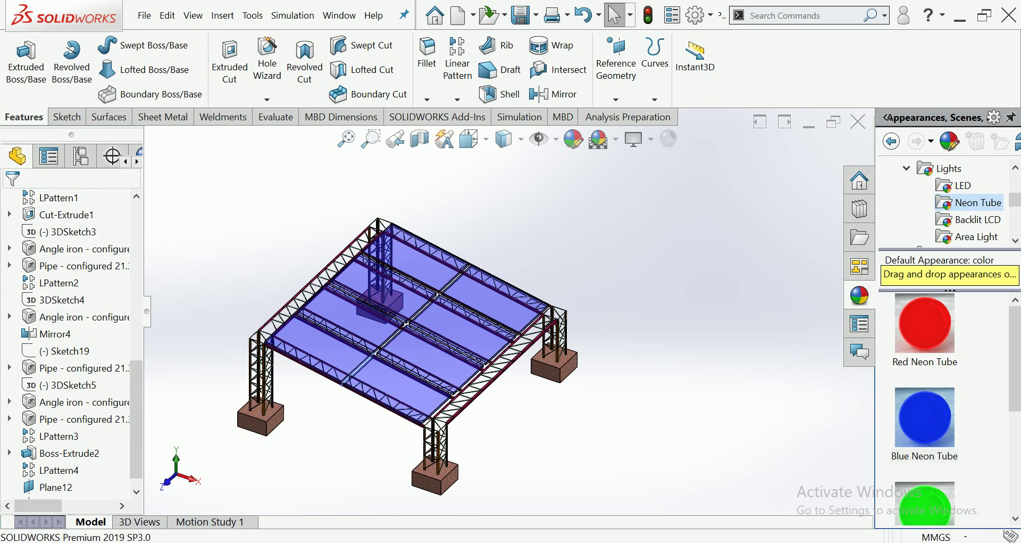
left_click(469, 139)
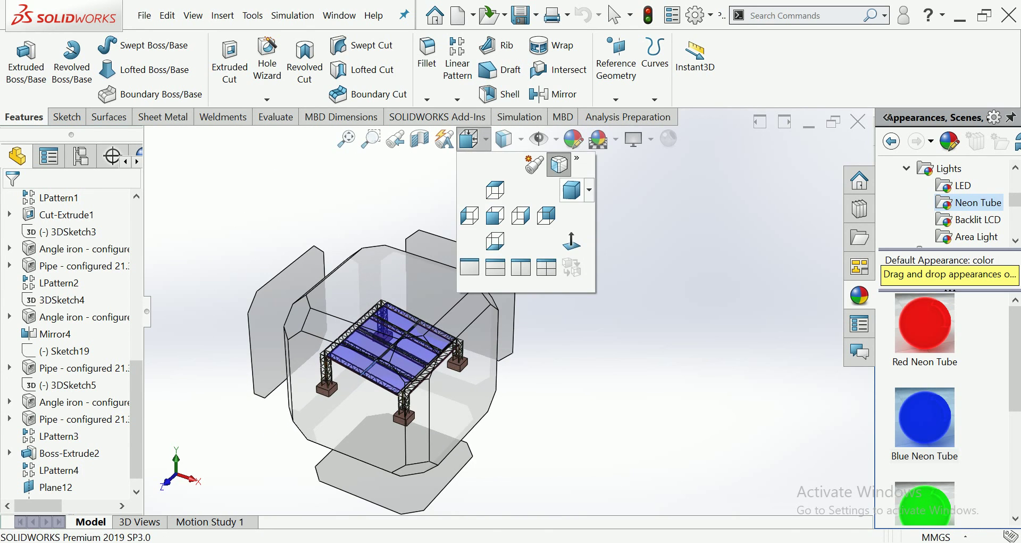
left_click(572, 189)
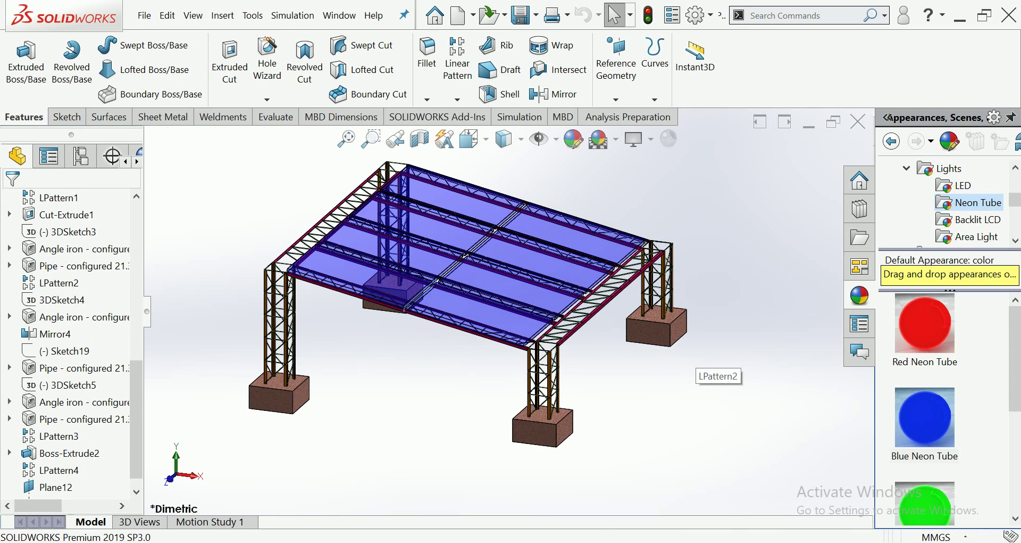
scroll(511, 308, "up", 1)
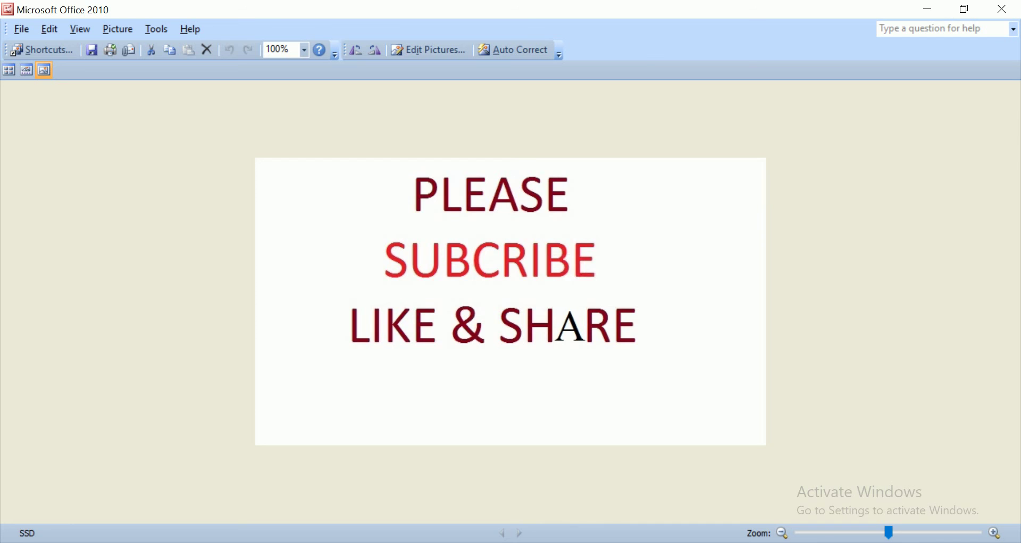
scroll(568, 285, "up", 2, "ctrl")
scroll(568, 285, "up", 3, "ctrl")
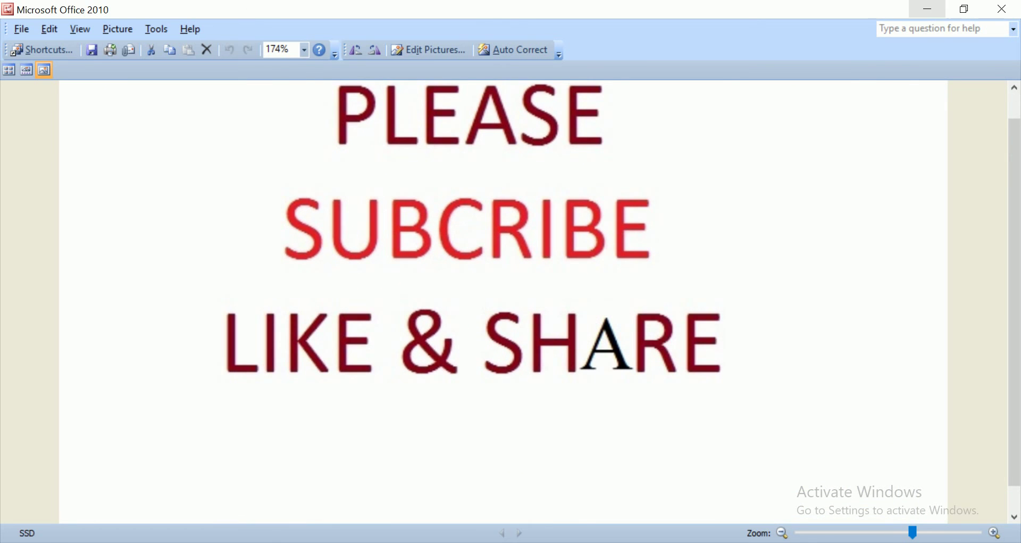
left_click(928, 9)
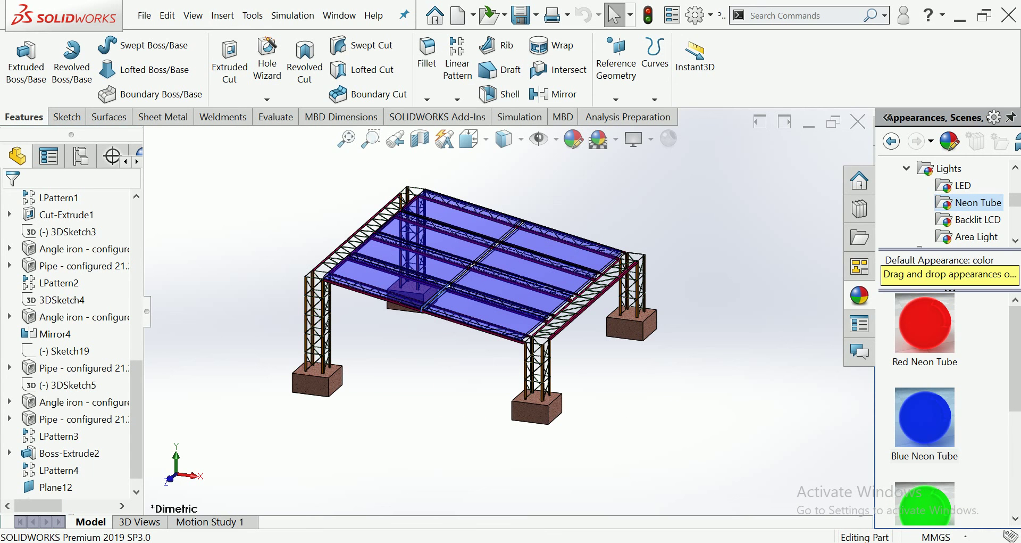